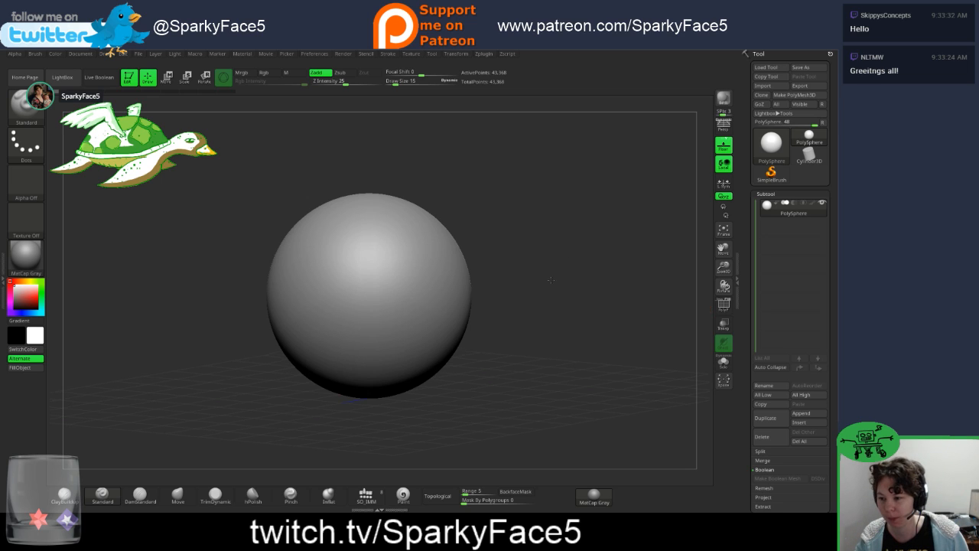
Step: Set TrimCurve as the active selection brush for cutting the sphere
{"action": "left_click_drag", "start_coordinate": [544, 277], "coordinate": [551, 277], "text": "shift"}
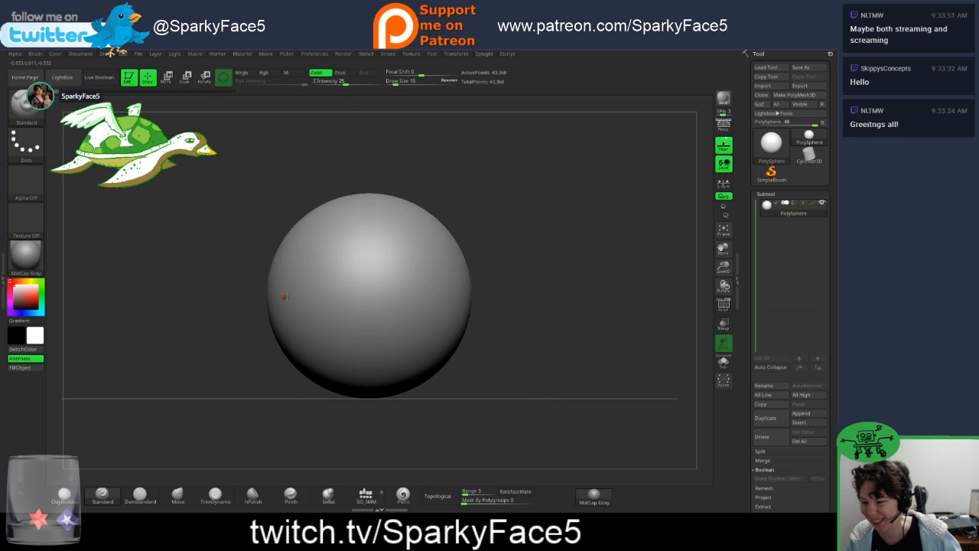
{"action": "left_click", "coordinate": [31, 119]}
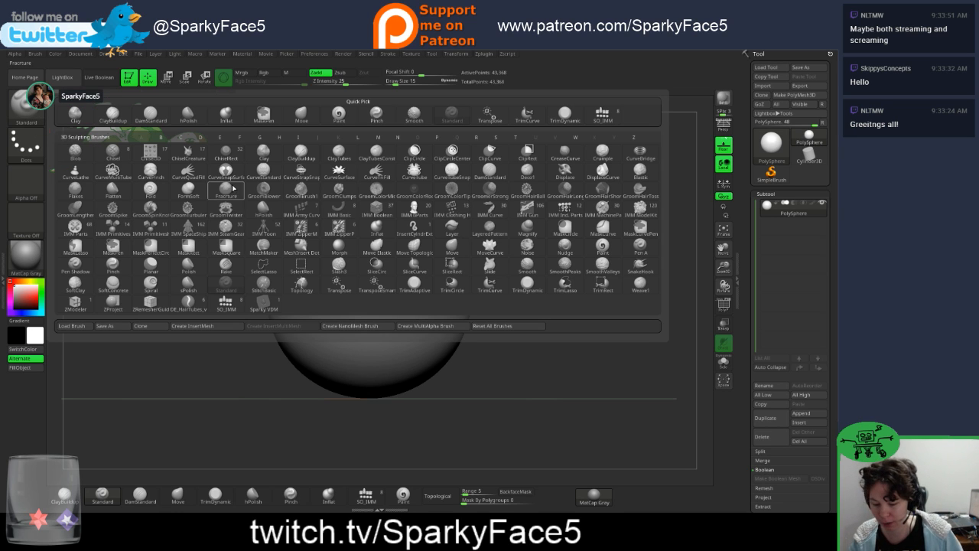
{"action": "key", "text": "t"}
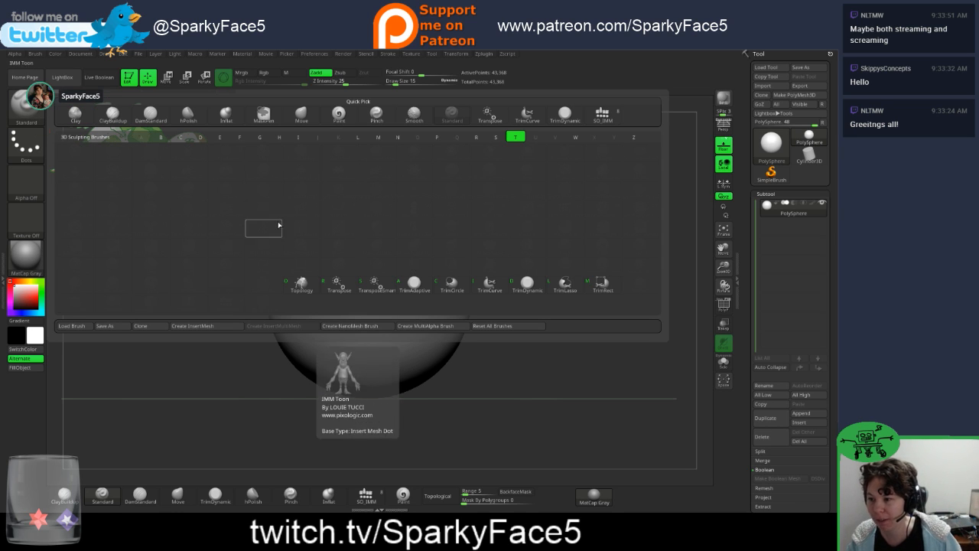
{"action": "left_click", "coordinate": [489, 285]}
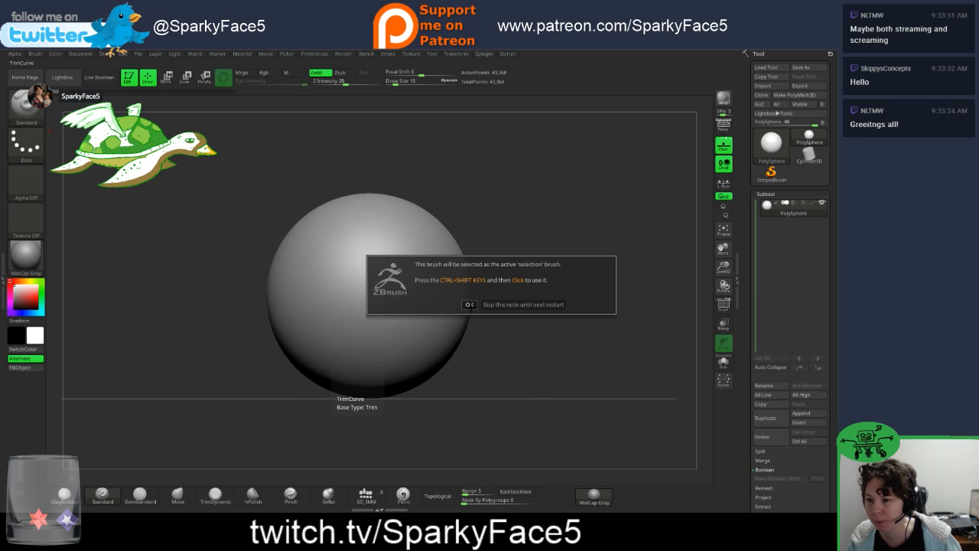
{"action": "left_click", "coordinate": [470, 304]}
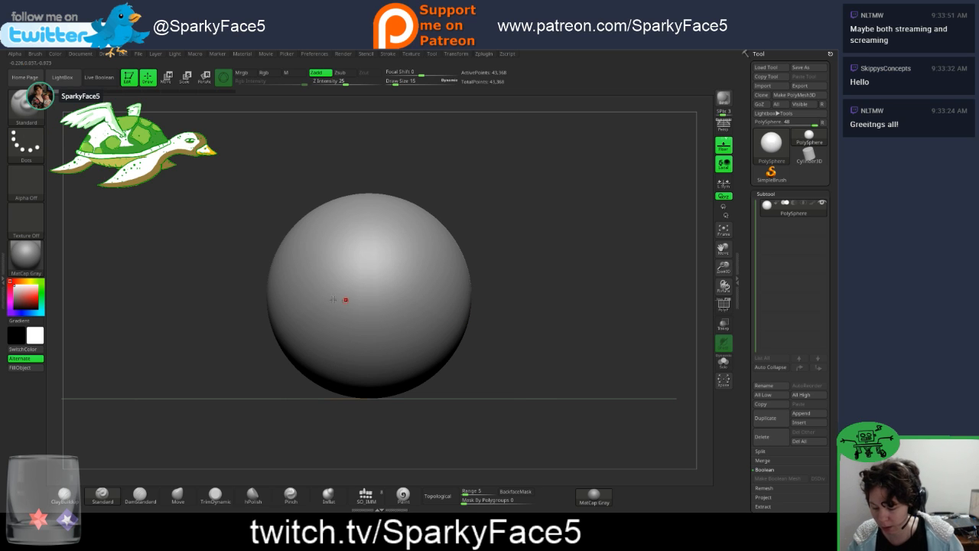
{"action": "key", "text": "ctrl+shift"}
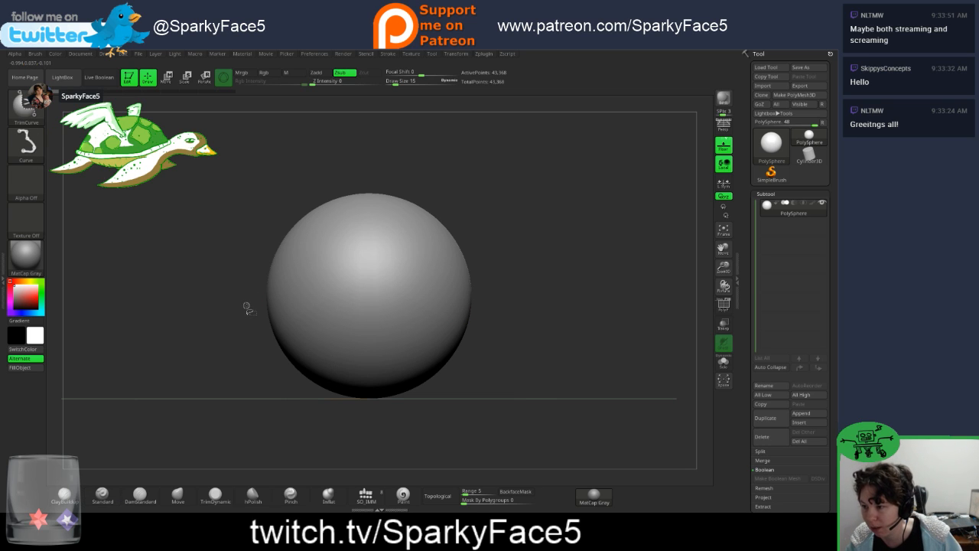
Step: Trim away the lower half of the sphere with a straight horizontal TrimCurve cut, keeping the upper dome
{"action": "left_click_drag", "start_coordinate": [245, 306], "coordinate": [498, 306], "text": "ctrl+shift"}
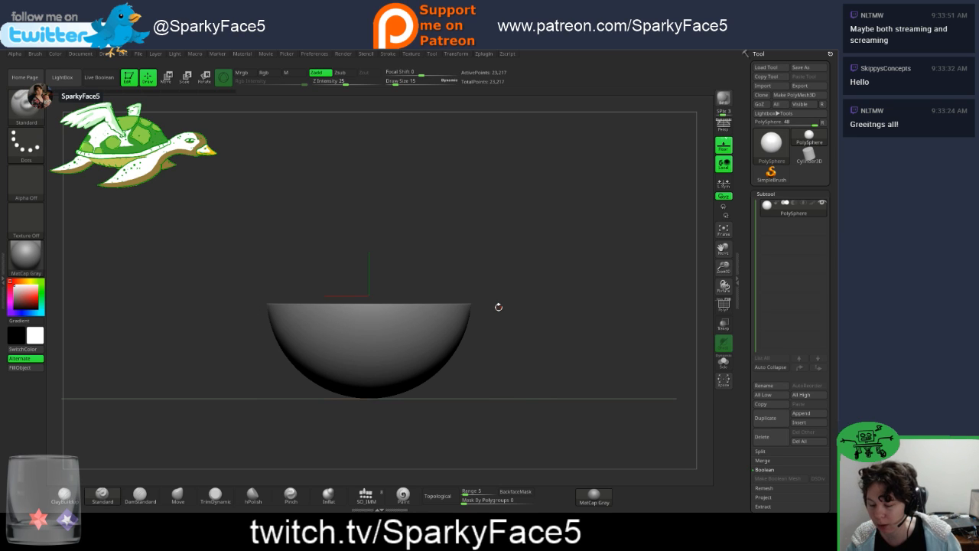
{"action": "key", "text": "ctrl+z"}
{"action": "key", "text": "ctrl+shift"}
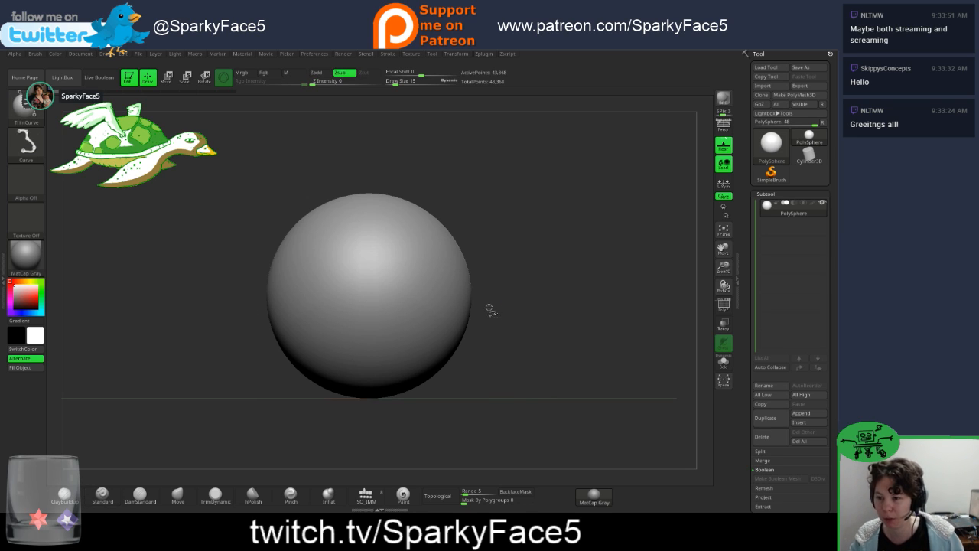
{"action": "left_click_drag", "start_coordinate": [484, 307], "coordinate": [232, 307], "text": "ctrl+shift"}
{"action": "left_click_drag", "start_coordinate": [519, 320], "coordinate": [508, 341]}
Step: Flatten the dome by scaling it down along the Y axis
{"action": "key", "text": "w"}
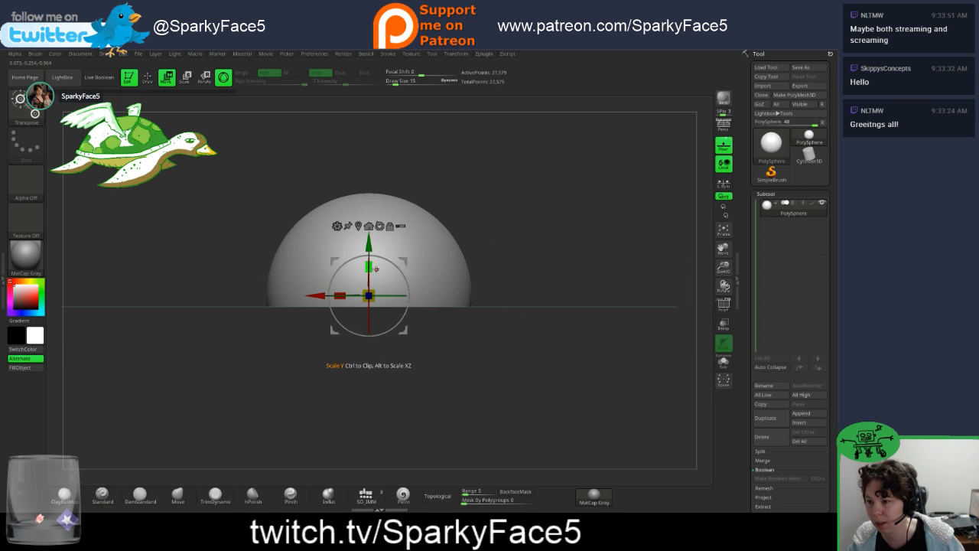
{"action": "left_click_drag", "start_coordinate": [370, 264], "coordinate": [374, 287]}
{"action": "left_click_drag", "start_coordinate": [567, 218], "coordinate": [521, 234]}
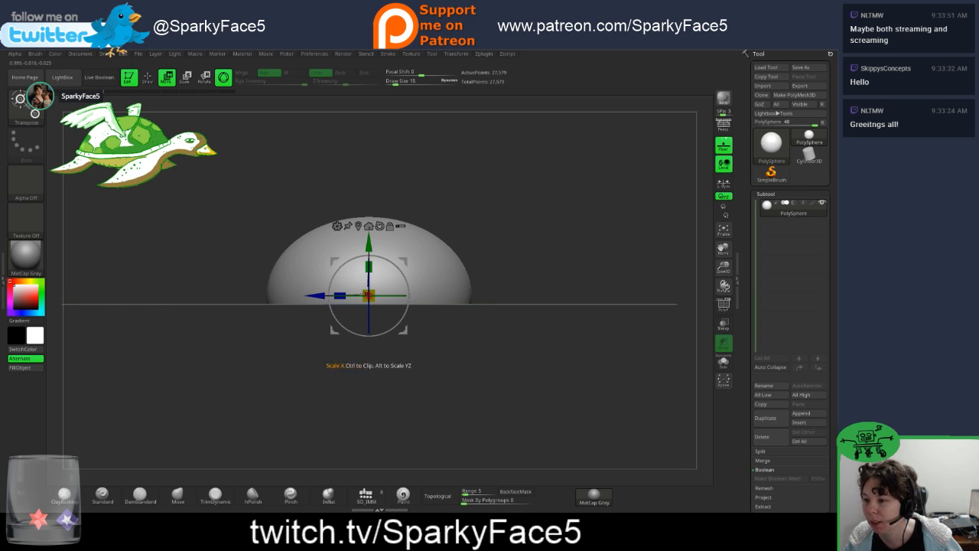
Step: Apply the Bend Arc deformer to the dome and bend it slightly so its side edges curve downward
{"action": "left_click", "coordinate": [337, 226]}
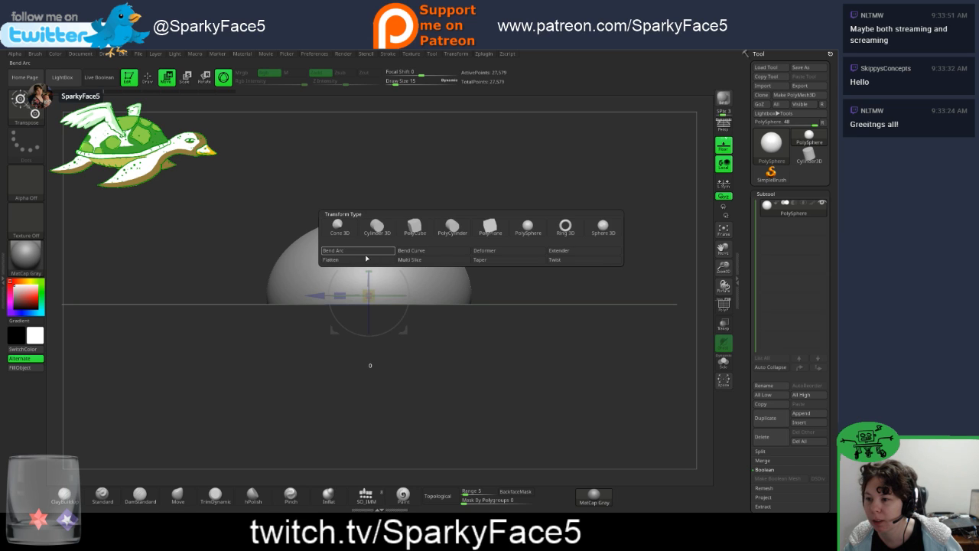
{"action": "left_click", "coordinate": [371, 251]}
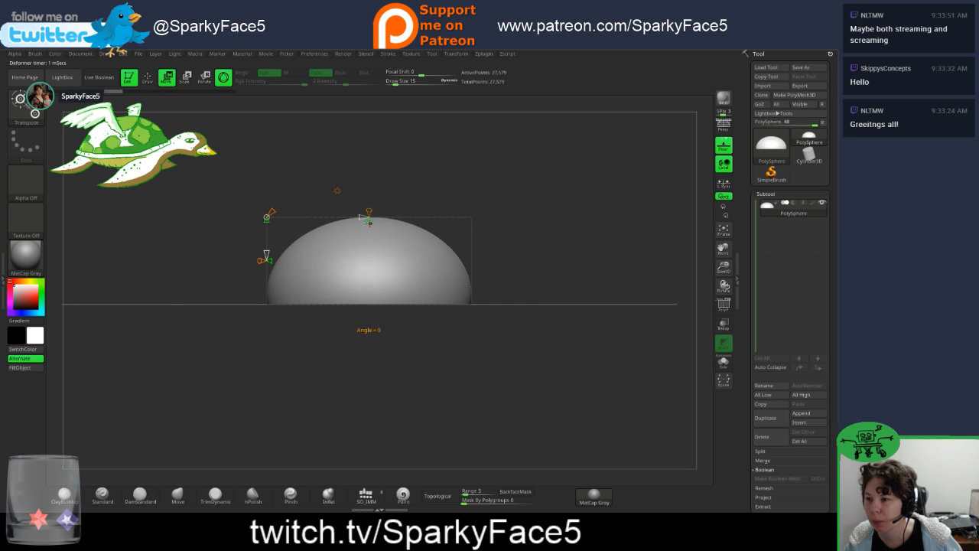
{"action": "left_click_drag", "start_coordinate": [369, 211], "coordinate": [369, 211]}
{"action": "key", "text": "ctrl+z"}
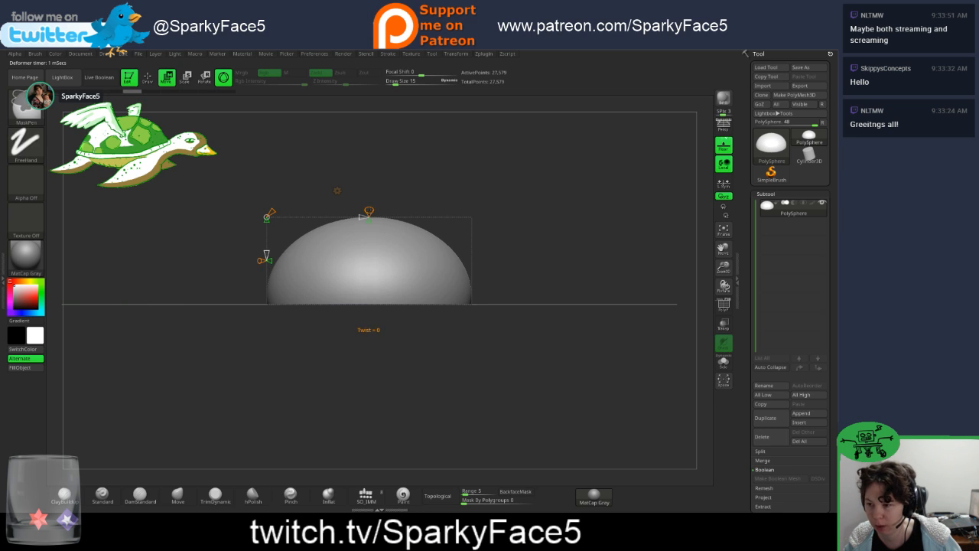
{"action": "mouse_move", "coordinate": [321, 252]}
{"action": "left_mouse_down"}
{"action": "mouse_move", "coordinate": [260, 260]}
{"action": "mouse_move", "coordinate": [321, 256]}
{"action": "left_mouse_up"}
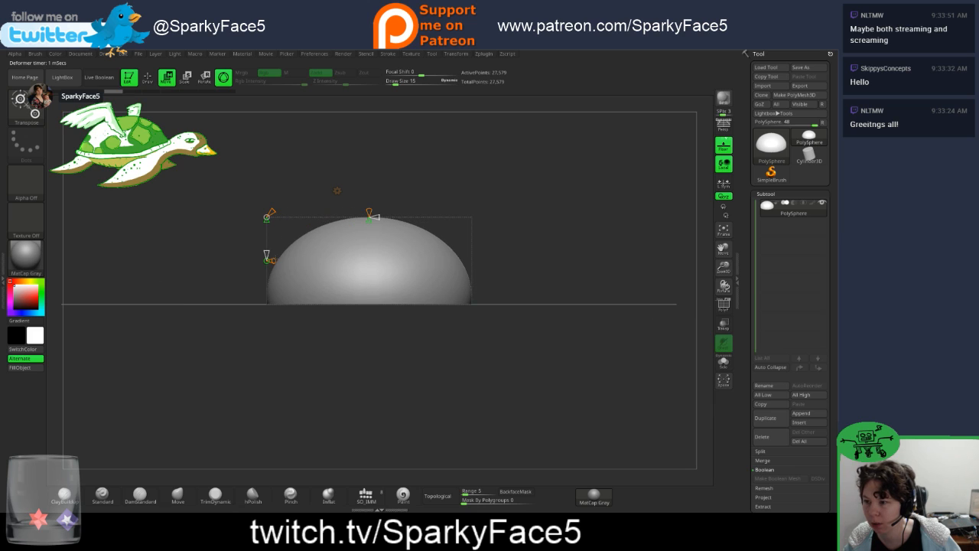
{"action": "left_click_drag", "start_coordinate": [369, 212], "coordinate": [369, 229]}
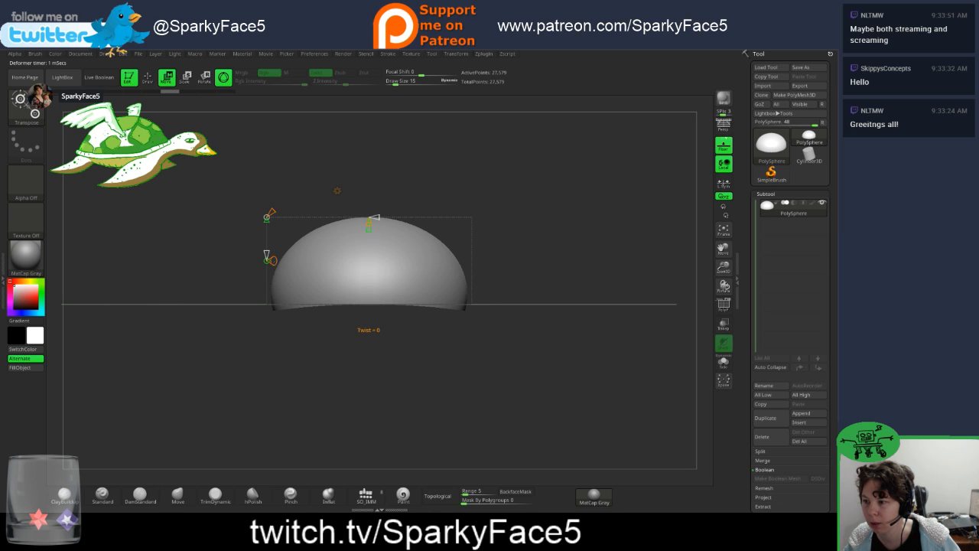
{"action": "left_click_drag", "start_coordinate": [263, 259], "coordinate": [261, 260]}
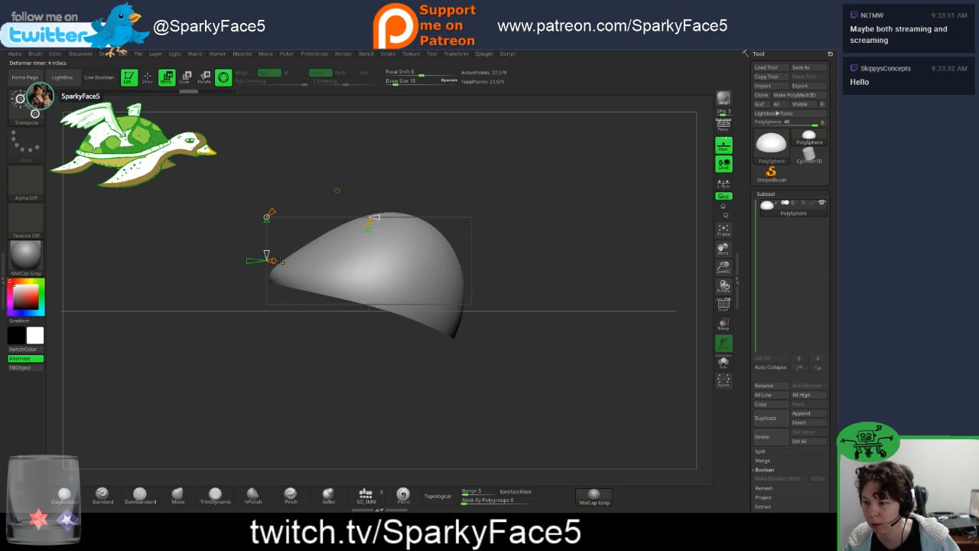
{"action": "key", "text": "ctrl+z"}
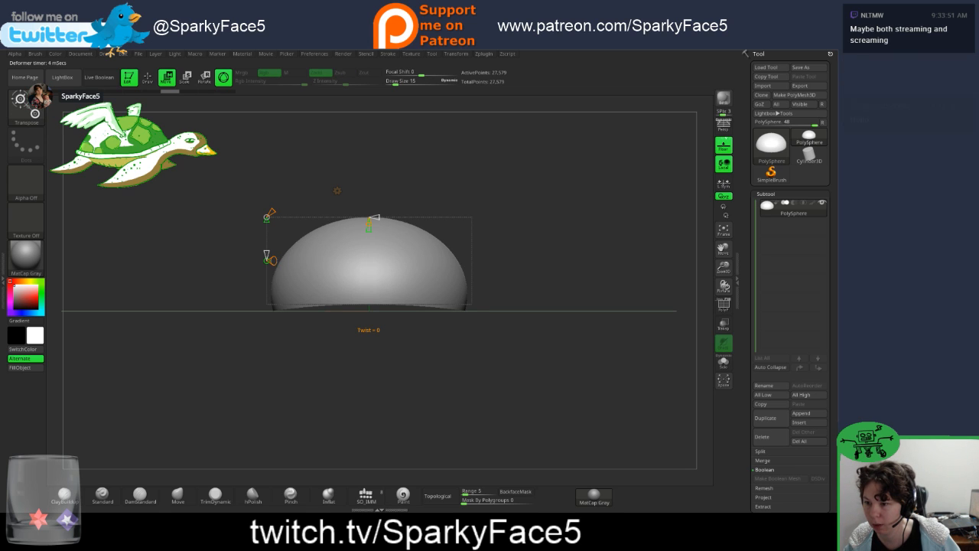
{"action": "left_click_drag", "start_coordinate": [271, 260], "coordinate": [293, 260]}
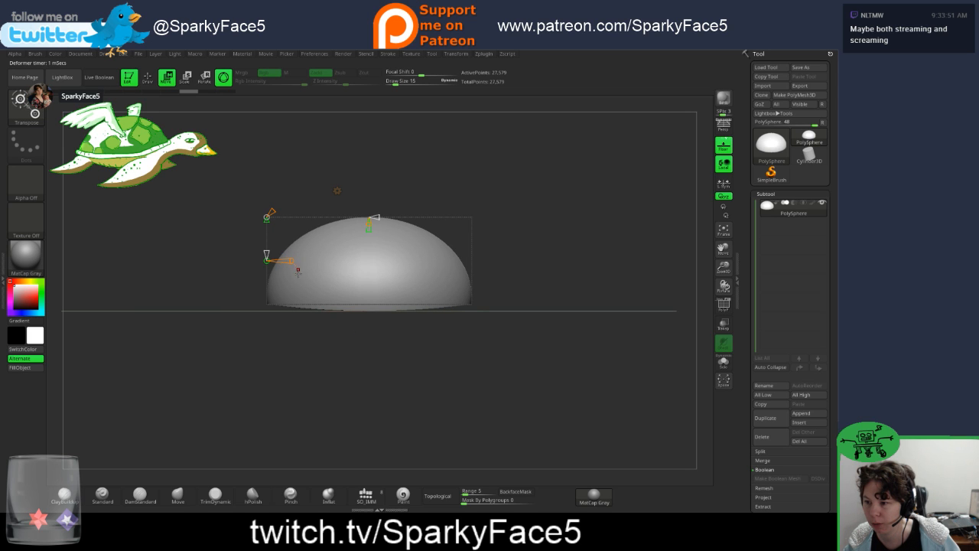
{"action": "mouse_move", "coordinate": [298, 368]}
{"action": "left_mouse_down"}
{"action": "mouse_move", "coordinate": [314, 340]}
{"action": "mouse_move", "coordinate": [356, 336]}
{"action": "mouse_move", "coordinate": [369, 346]}
{"action": "mouse_move", "coordinate": [458, 304]}
{"action": "left_mouse_up"}
{"action": "key", "text": "ctrl+z"}
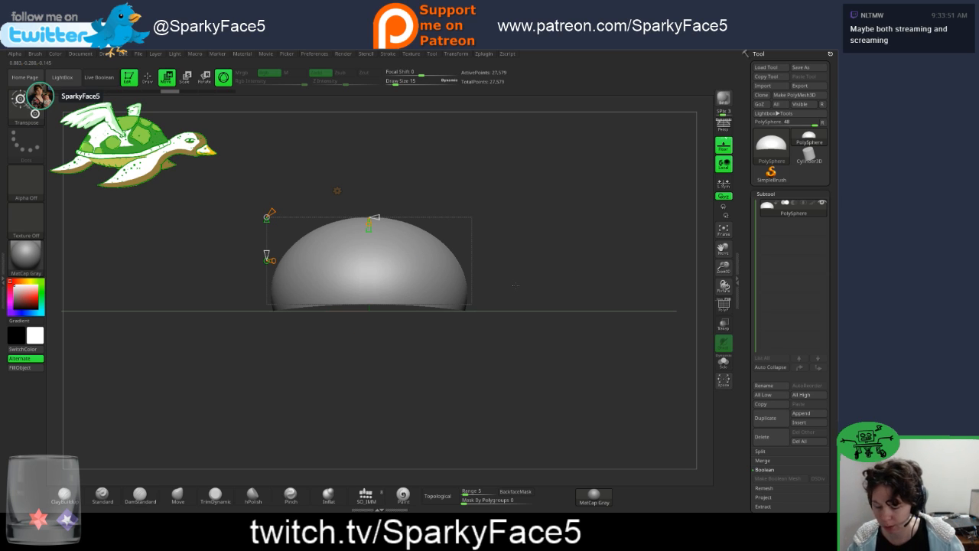
Step: Increase the Bend Arc bend on the dome so its underside arches more strongly
{"action": "left_click_drag", "start_coordinate": [515, 286], "coordinate": [490, 303]}
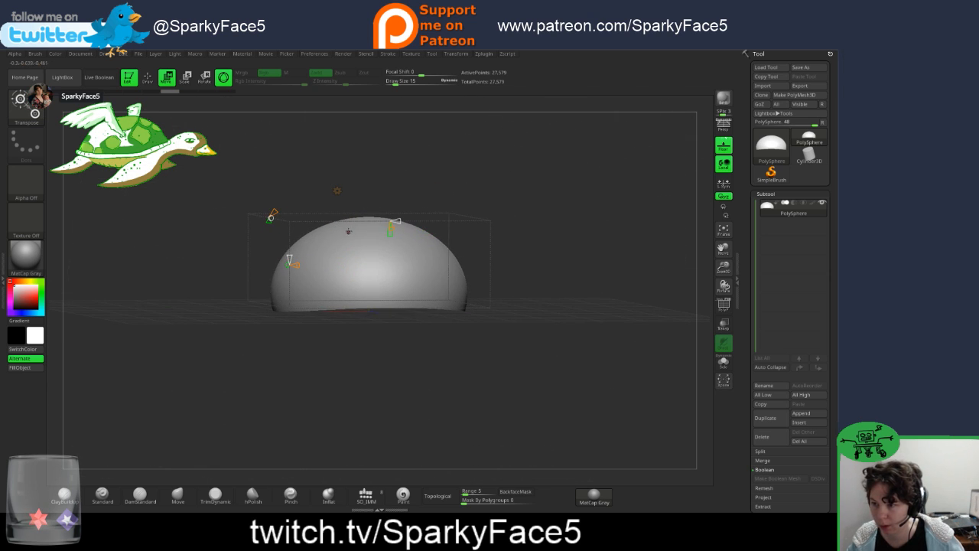
{"action": "left_click_drag", "start_coordinate": [392, 232], "coordinate": [393, 238]}
{"action": "mouse_move", "coordinate": [544, 273]}
{"action": "left_mouse_down"}
{"action": "mouse_move", "coordinate": [538, 249]}
{"action": "mouse_move", "coordinate": [546, 267]}
{"action": "mouse_move", "coordinate": [532, 269]}
{"action": "left_mouse_up"}
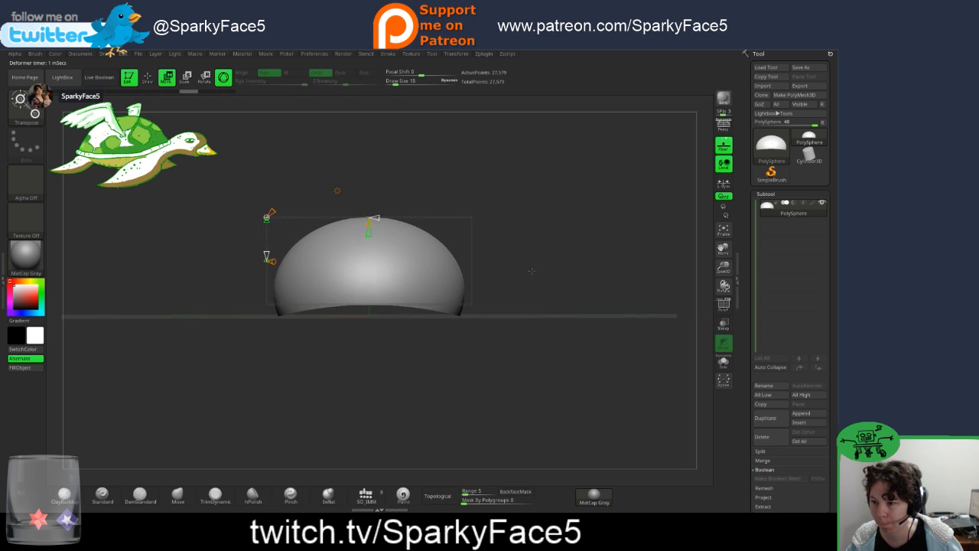
{"action": "left_click_drag", "start_coordinate": [372, 229], "coordinate": [371, 234]}
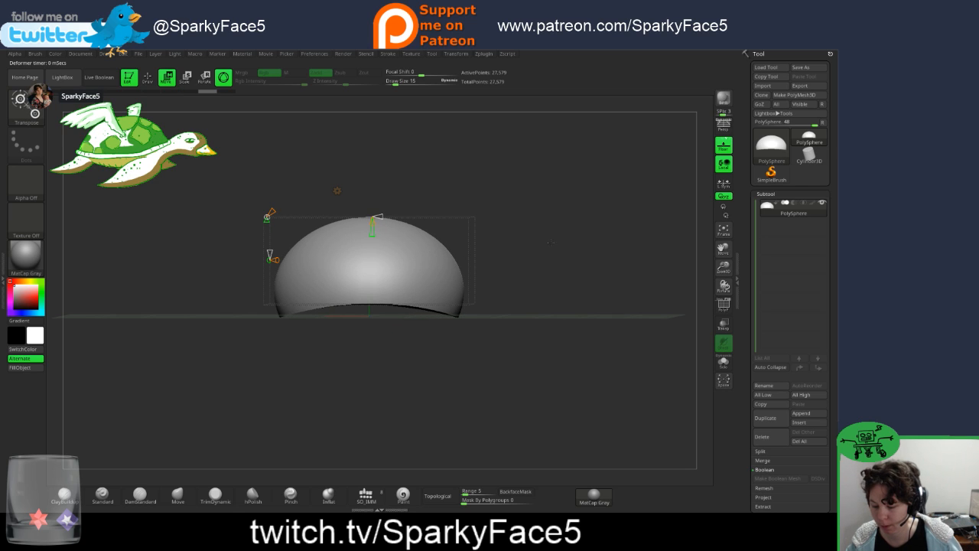
Step: Accept the bend deformation and scale the dome down slightly with the transform gizmo
{"action": "key", "text": "q"}
{"action": "key", "text": "w"}
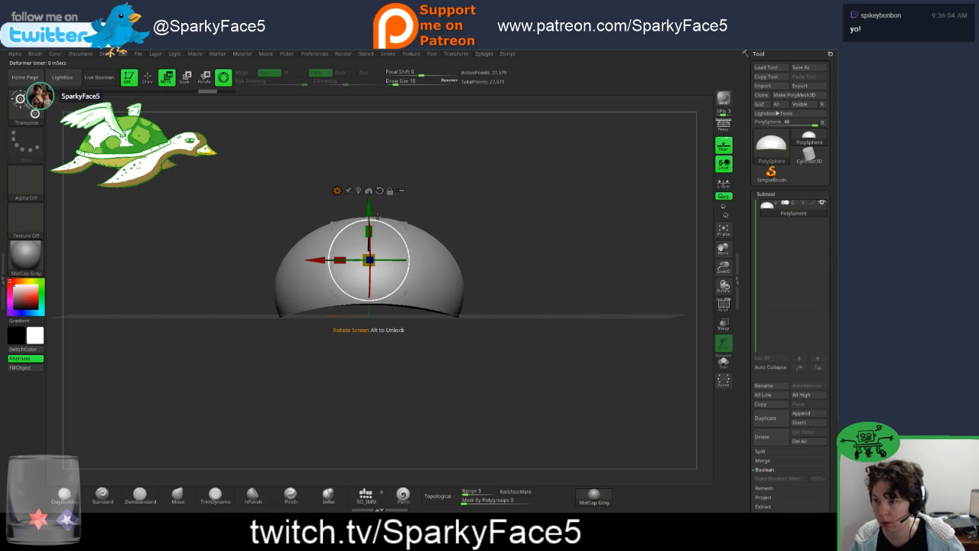
{"action": "mouse_move", "coordinate": [368, 231]}
{"action": "left_mouse_down"}
{"action": "mouse_move", "coordinate": [368, 244]}
{"action": "mouse_move", "coordinate": [366, 232]}
{"action": "mouse_move", "coordinate": [343, 258]}
{"action": "mouse_move", "coordinate": [368, 232]}
{"action": "left_mouse_up"}
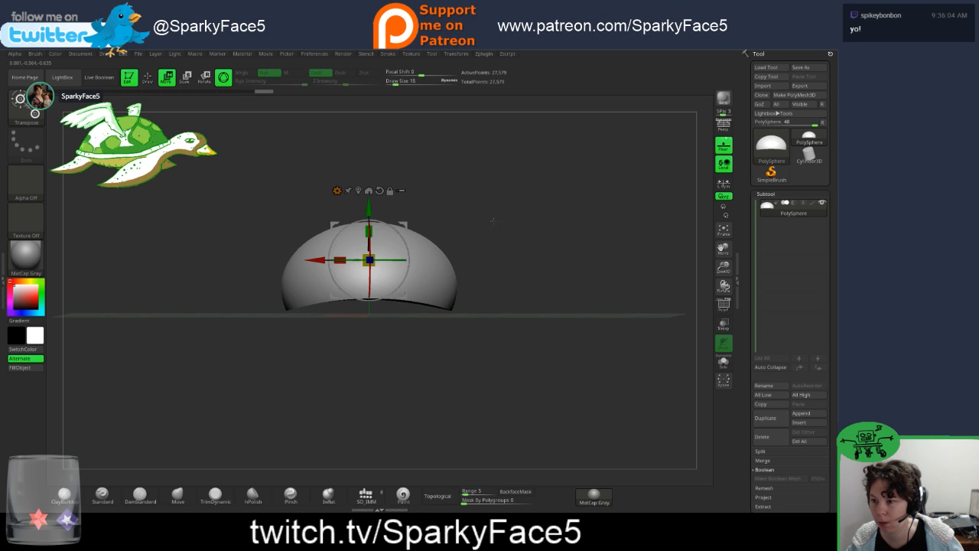
{"action": "mouse_move", "coordinate": [493, 221]}
{"action": "left_mouse_down"}
{"action": "mouse_move", "coordinate": [502, 225]}
{"action": "mouse_move", "coordinate": [489, 224]}
{"action": "mouse_move", "coordinate": [493, 268]}
{"action": "mouse_move", "coordinate": [405, 273]}
{"action": "mouse_move", "coordinate": [465, 274]}
{"action": "mouse_move", "coordinate": [494, 244]}
{"action": "mouse_move", "coordinate": [532, 239]}
{"action": "left_mouse_up"}
{"action": "key", "text": "q"}
{"action": "left_click_drag", "start_coordinate": [512, 173], "coordinate": [513, 313]}
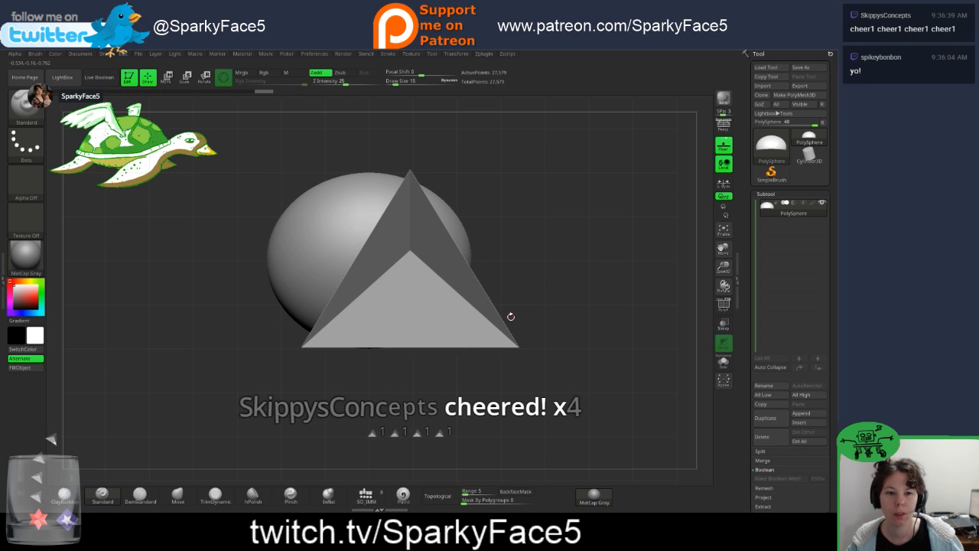
{"action": "left_click_drag", "start_coordinate": [511, 316], "coordinate": [508, 283]}
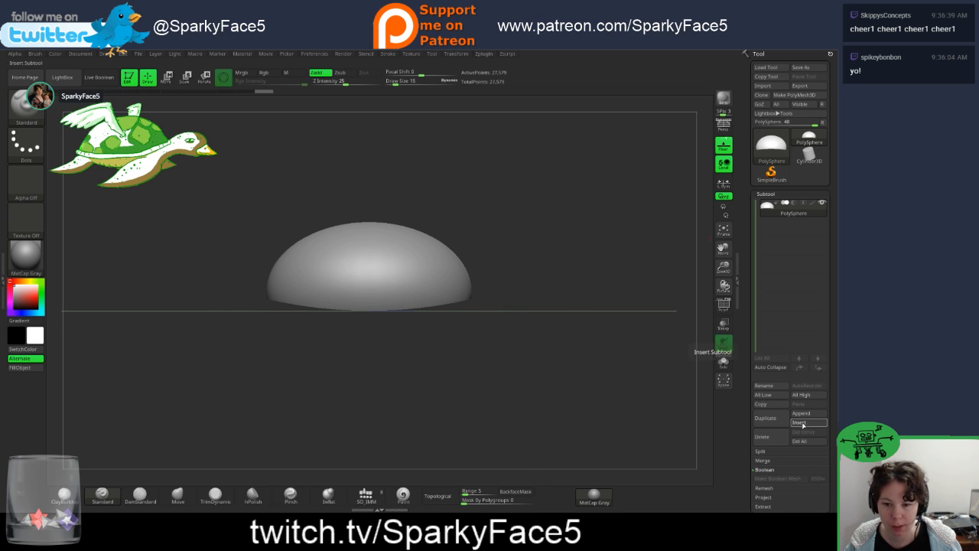
Step: Insert a Sphere3D subtool and scale it down uniformly until it is narrower than the dome
{"action": "left_click", "coordinate": [800, 423]}
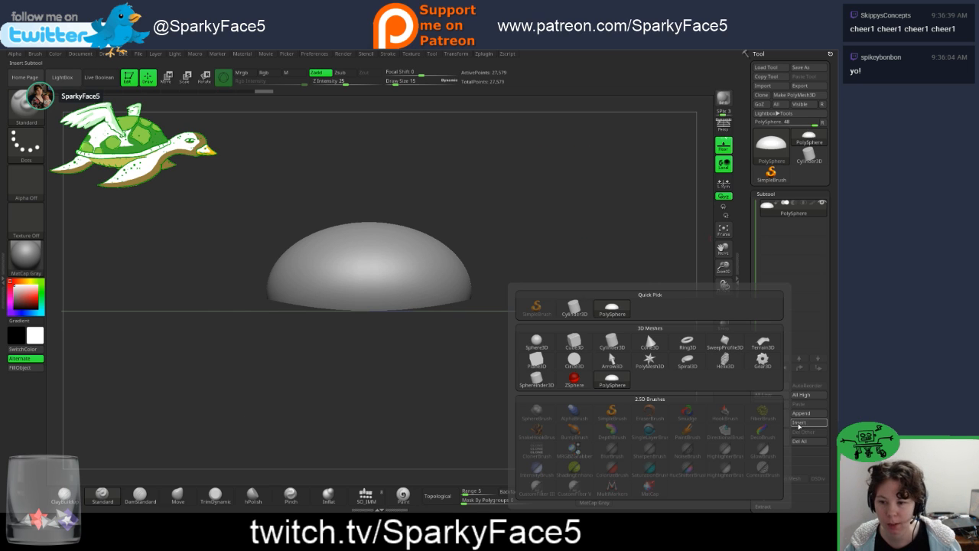
{"action": "left_click", "coordinate": [542, 347]}
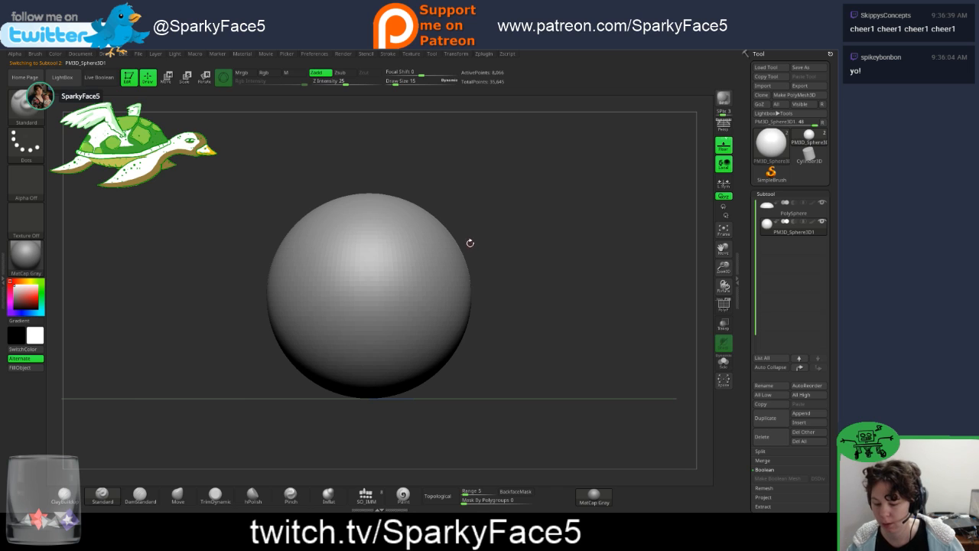
{"action": "key", "text": "w"}
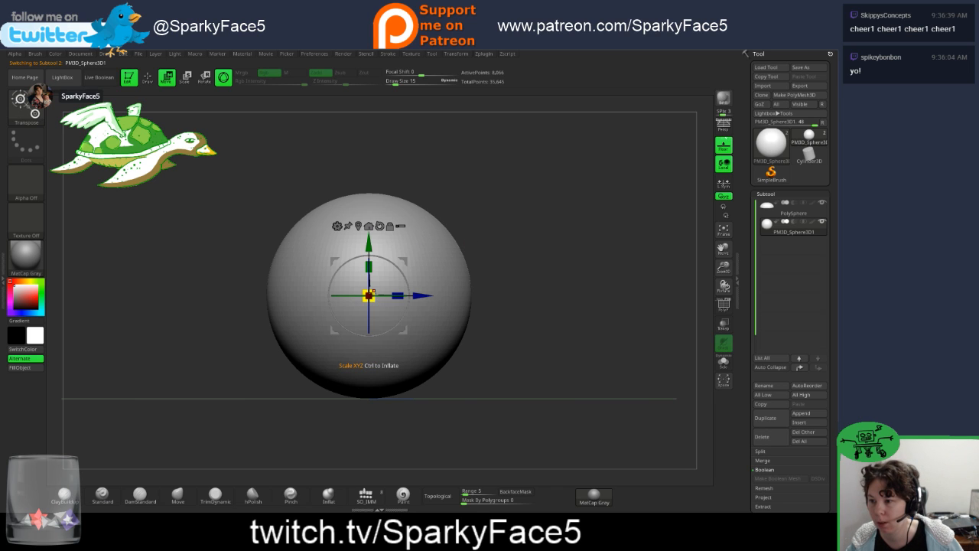
{"action": "left_click_drag", "start_coordinate": [371, 294], "coordinate": [343, 295]}
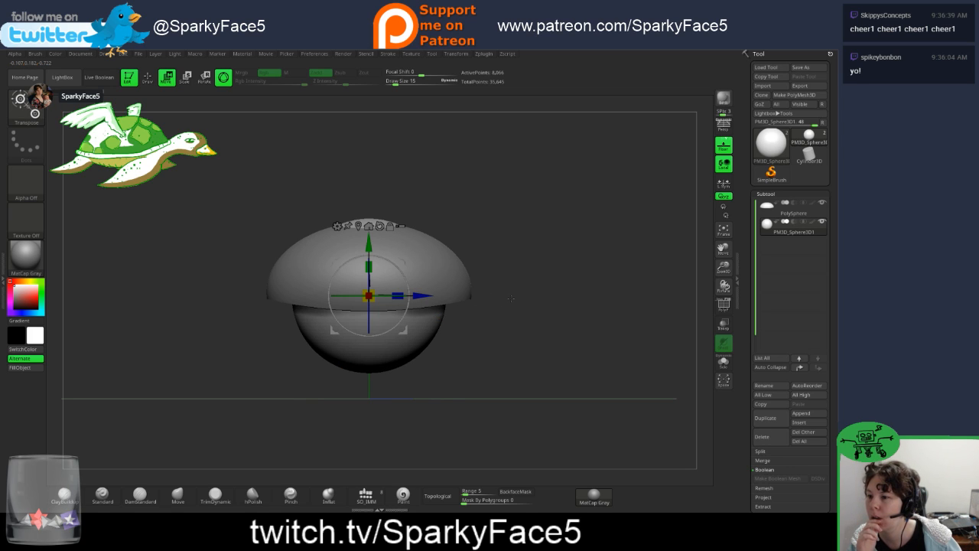
{"action": "left_click_drag", "start_coordinate": [507, 298], "coordinate": [466, 301]}
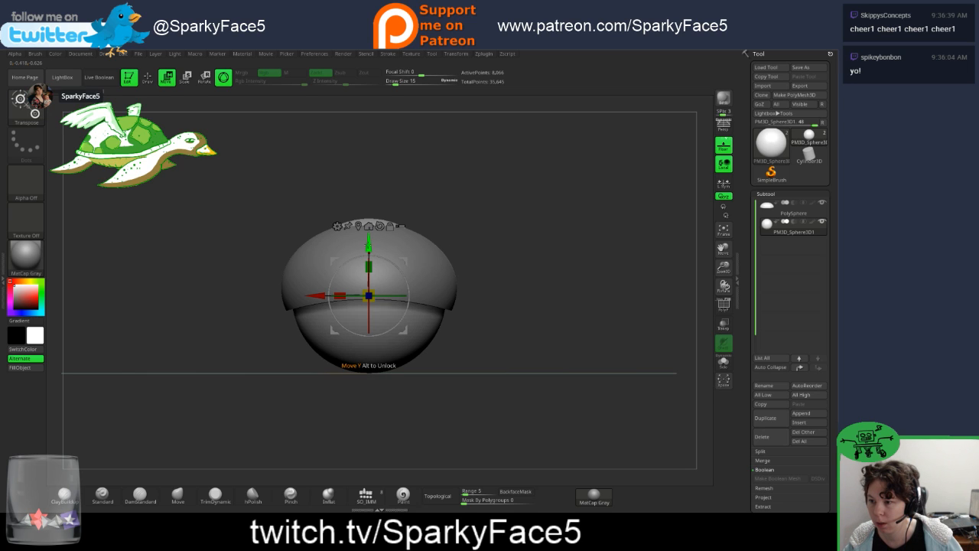
Step: Flatten the inserted sphere along the Y axis and adjust its height so it sits partly beneath the dome
{"action": "left_click_drag", "start_coordinate": [369, 266], "coordinate": [371, 283]}
{"action": "left_click_drag", "start_coordinate": [370, 243], "coordinate": [371, 251]}
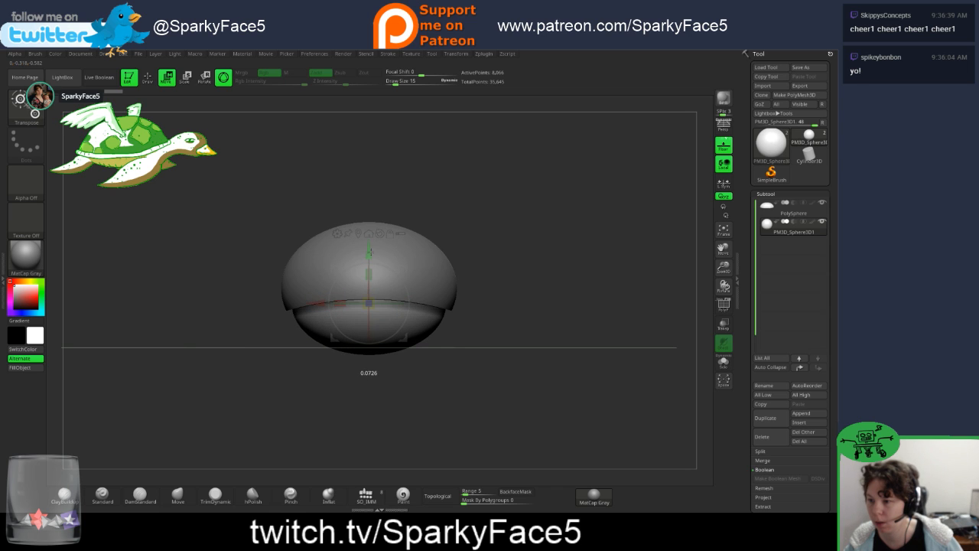
{"action": "left_click_drag", "start_coordinate": [483, 253], "coordinate": [514, 261]}
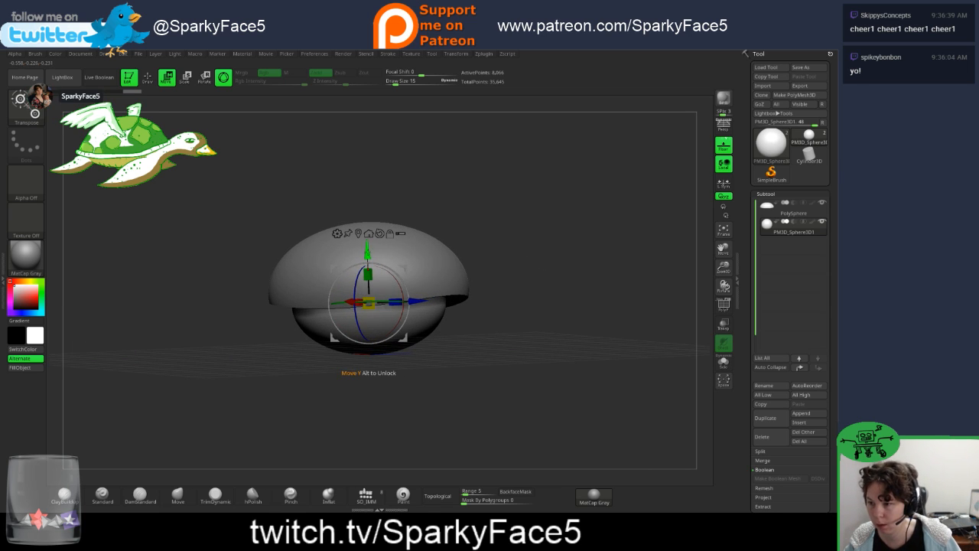
{"action": "left_click_drag", "start_coordinate": [367, 251], "coordinate": [367, 247]}
Step: Stretch the flattened sphere sideways and lengthwise so it nearly fills the dome's opening
{"action": "left_click_drag", "start_coordinate": [511, 267], "coordinate": [458, 271]}
{"action": "left_click_drag", "start_coordinate": [339, 300], "coordinate": [332, 299]}
{"action": "left_click_drag", "start_coordinate": [214, 321], "coordinate": [287, 325]}
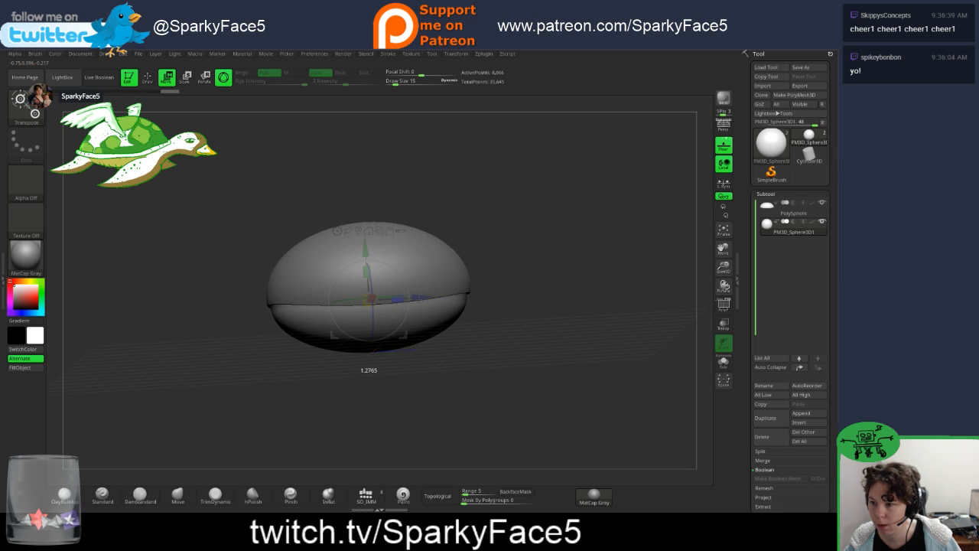
{"action": "left_click_drag", "start_coordinate": [417, 298], "coordinate": [419, 298]}
{"action": "mouse_move", "coordinate": [481, 329]}
{"action": "left_mouse_down"}
{"action": "mouse_move", "coordinate": [475, 217]}
{"action": "mouse_move", "coordinate": [481, 345]}
{"action": "mouse_move", "coordinate": [484, 311]}
{"action": "left_mouse_up"}
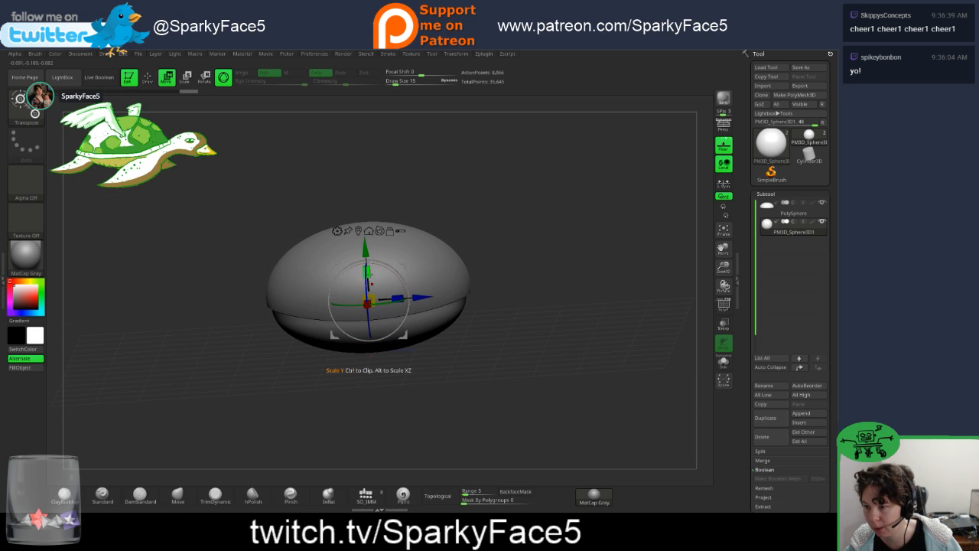
Step: Flatten the sphere beneath the dome slightly more along the Y axis
{"action": "left_click_drag", "start_coordinate": [368, 271], "coordinate": [369, 286]}
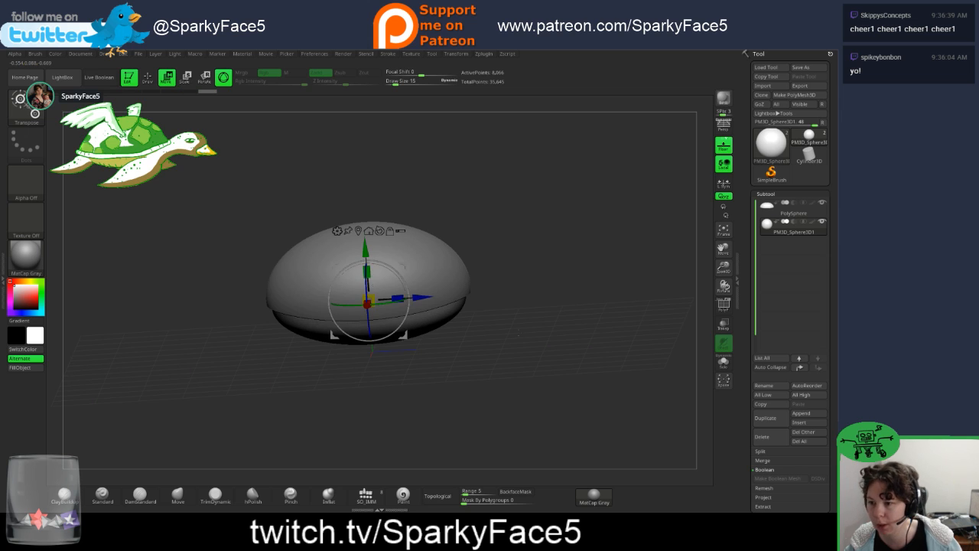
{"action": "mouse_move", "coordinate": [528, 317]}
{"action": "left_mouse_down"}
{"action": "mouse_move", "coordinate": [559, 255]}
{"action": "mouse_move", "coordinate": [527, 319]}
{"action": "mouse_move", "coordinate": [501, 307]}
{"action": "left_mouse_up"}
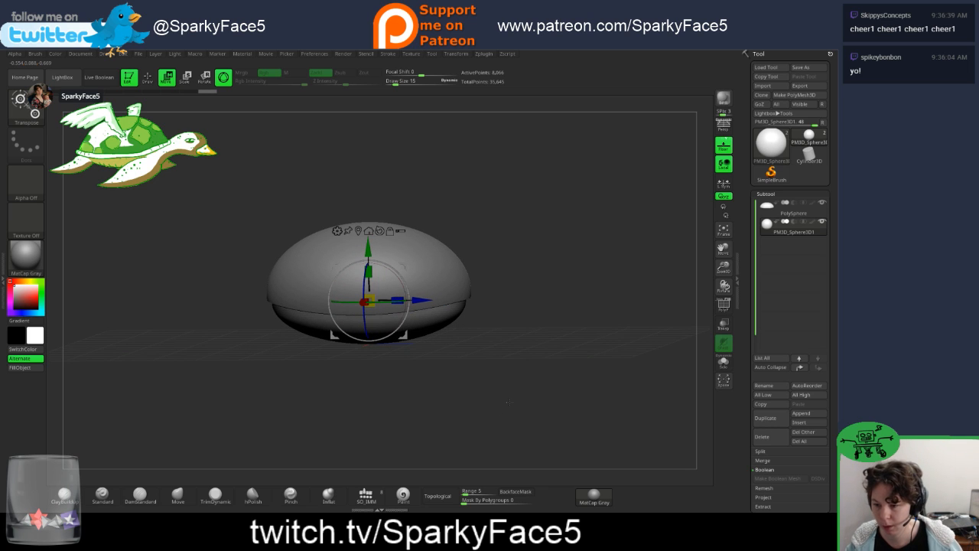
Step: Choose the SO_IMM insert brush with the Appendage mesh for adding limbs
{"action": "left_click", "coordinate": [365, 496]}
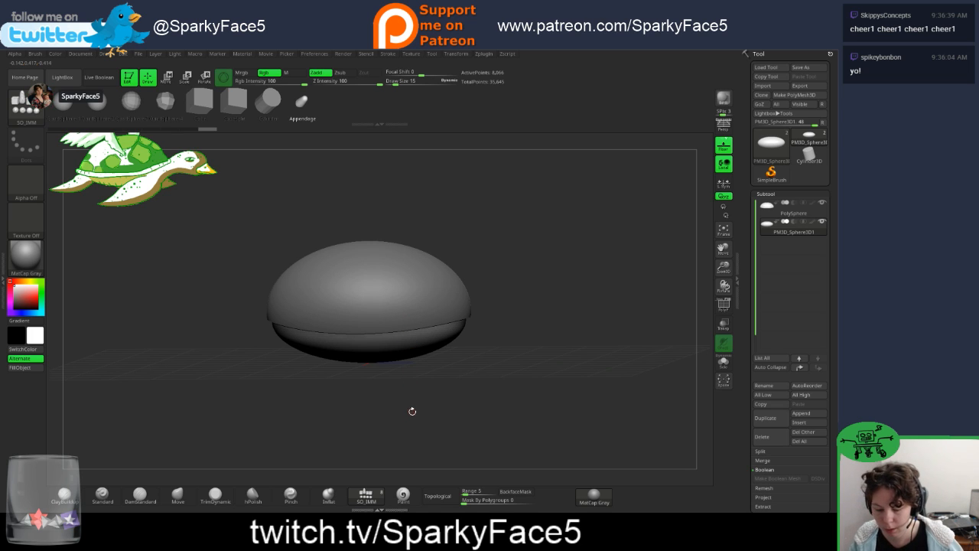
{"action": "left_click", "coordinate": [376, 495]}
{"action": "left_click", "coordinate": [377, 496]}
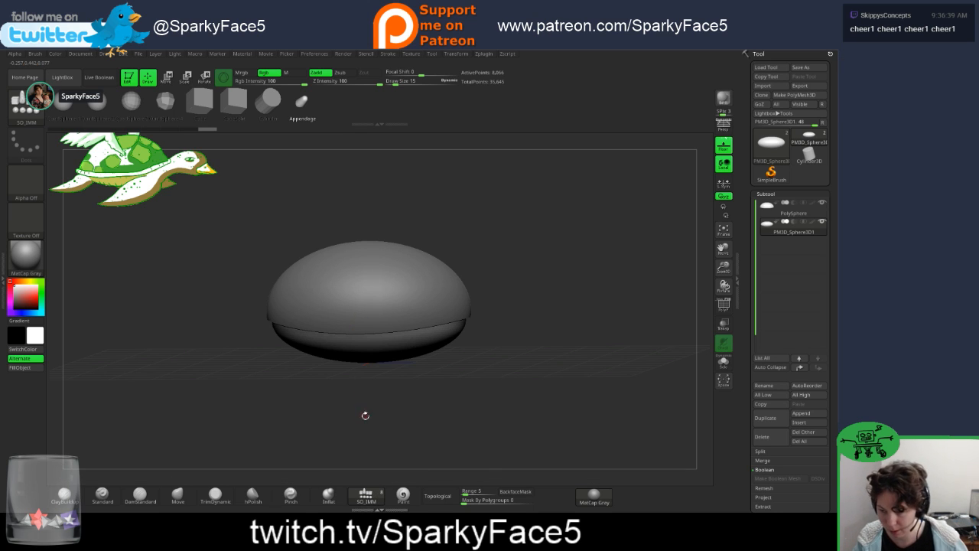
{"action": "key", "text": "m"}
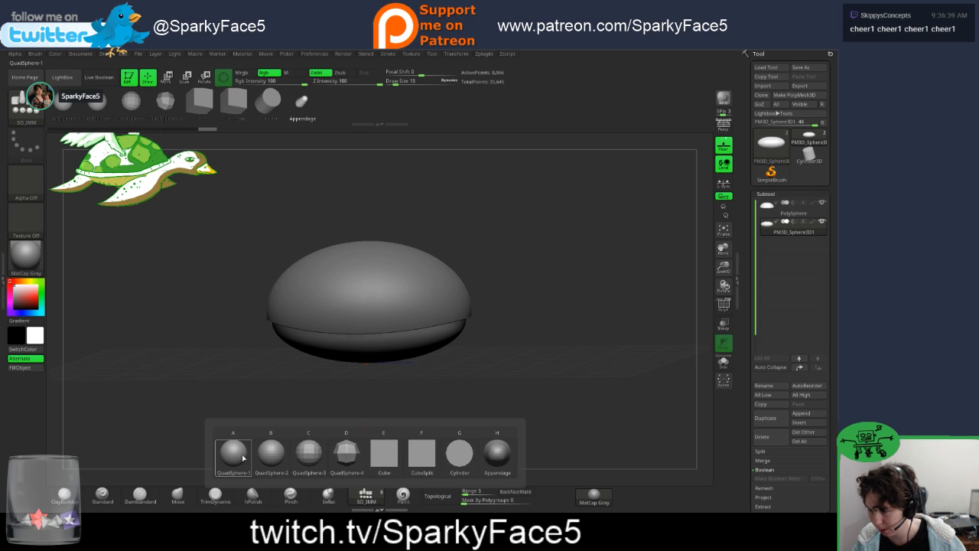
{"action": "left_click", "coordinate": [496, 451]}
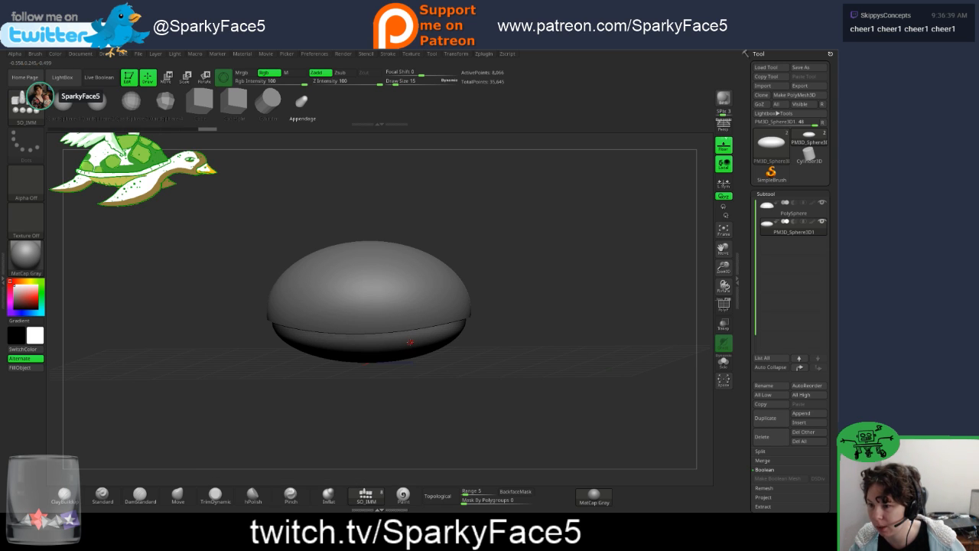
{"action": "left_click_drag", "start_coordinate": [404, 351], "coordinate": [431, 402]}
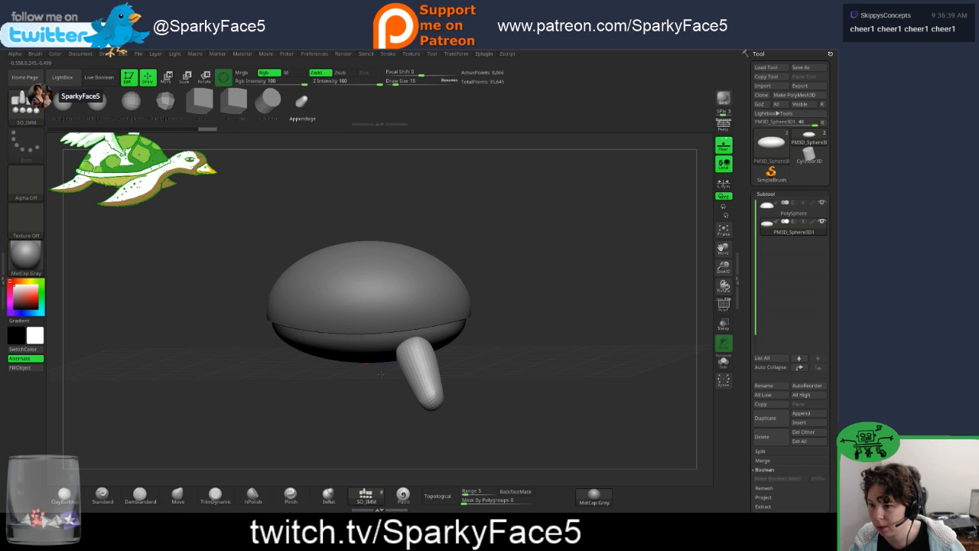
{"action": "left_click_drag", "start_coordinate": [494, 360], "coordinate": [466, 373]}
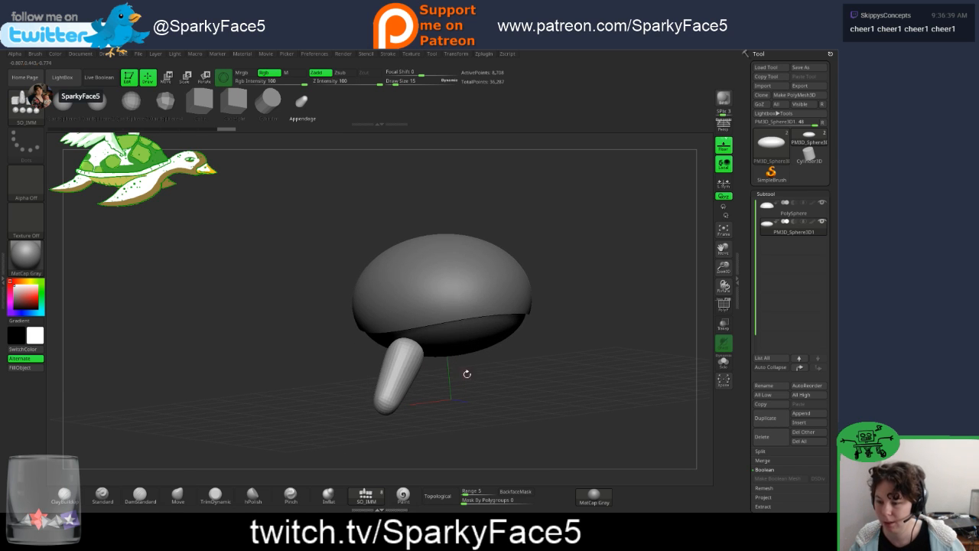
{"action": "key", "text": "ctrl+z"}
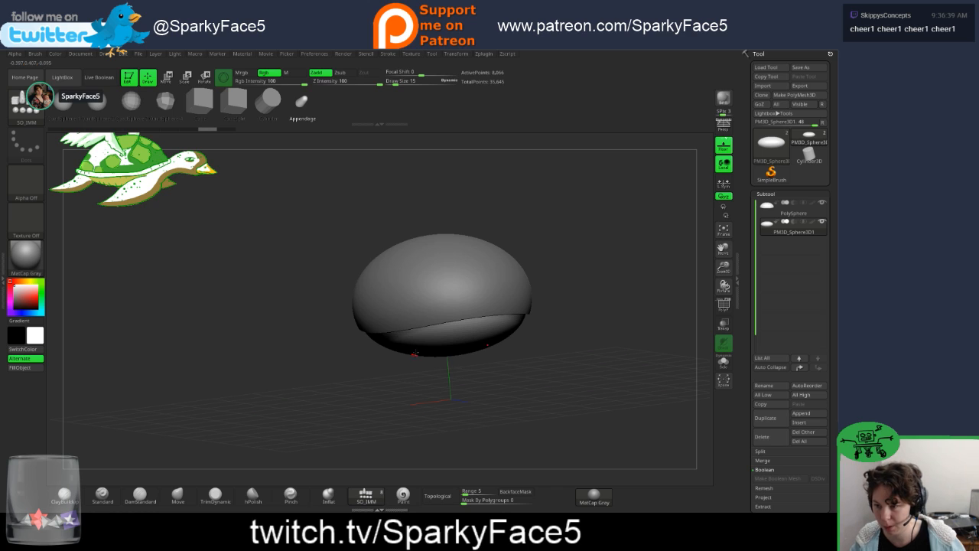
Step: Insert a mirrored pair of appendages on the underside of the body near one end of the shell
{"action": "mouse_move", "coordinate": [376, 376]}
{"action": "left_mouse_down"}
{"action": "mouse_move", "coordinate": [407, 369]}
{"action": "mouse_move", "coordinate": [411, 346]}
{"action": "mouse_move", "coordinate": [374, 367]}
{"action": "left_mouse_up"}
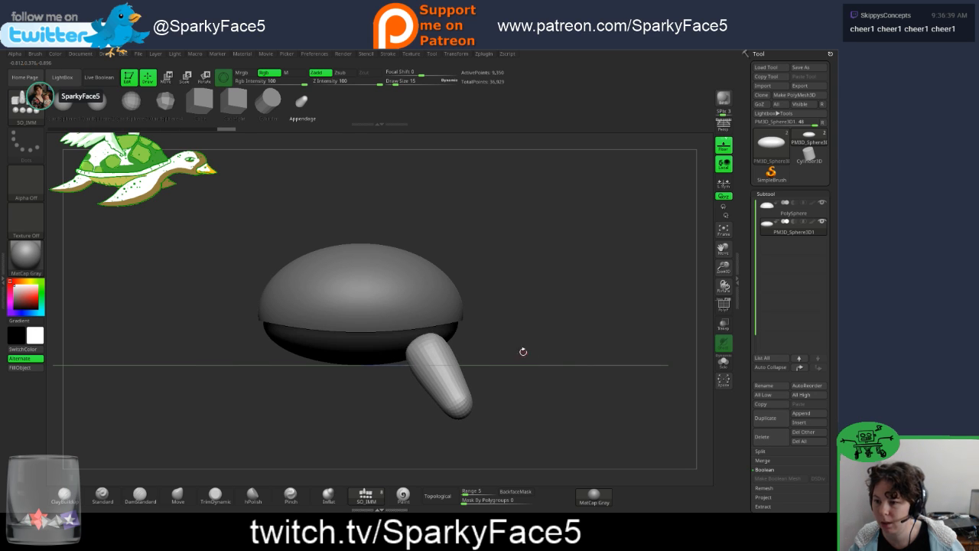
{"action": "left_click_drag", "start_coordinate": [522, 349], "coordinate": [481, 350]}
{"action": "mouse_move", "coordinate": [480, 349]}
{"action": "right_mouse_down"}
{"action": "mouse_move", "coordinate": [527, 355]}
{"action": "mouse_move", "coordinate": [480, 353]}
{"action": "right_mouse_up"}
Step: Rotate the mirrored appendages with the gizmo so they angle outward and lie closer to horizontal
{"action": "key", "text": "w"}
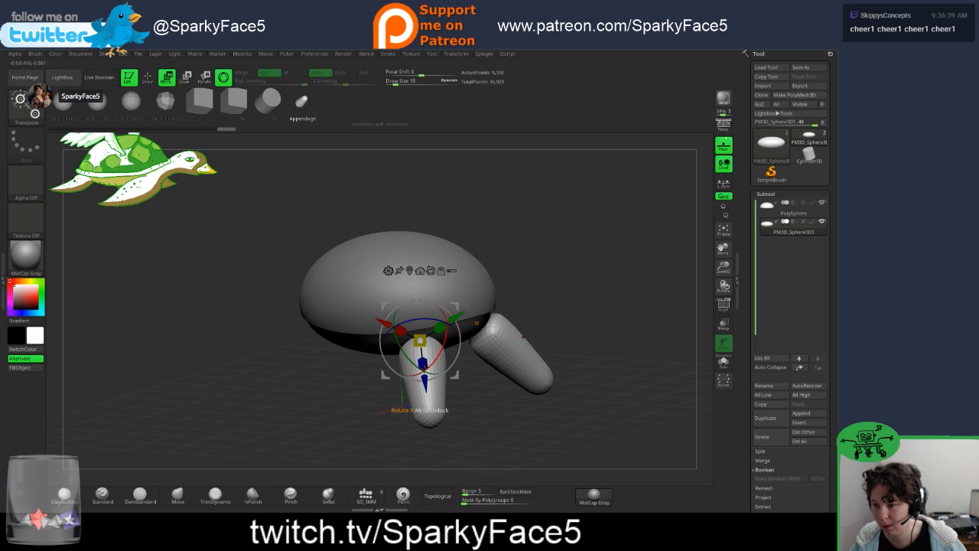
{"action": "left_click_drag", "start_coordinate": [423, 376], "coordinate": [423, 366]}
{"action": "right_click_drag", "start_coordinate": [422, 366], "coordinate": [440, 350]}
{"action": "left_click_drag", "start_coordinate": [451, 329], "coordinate": [405, 304]}
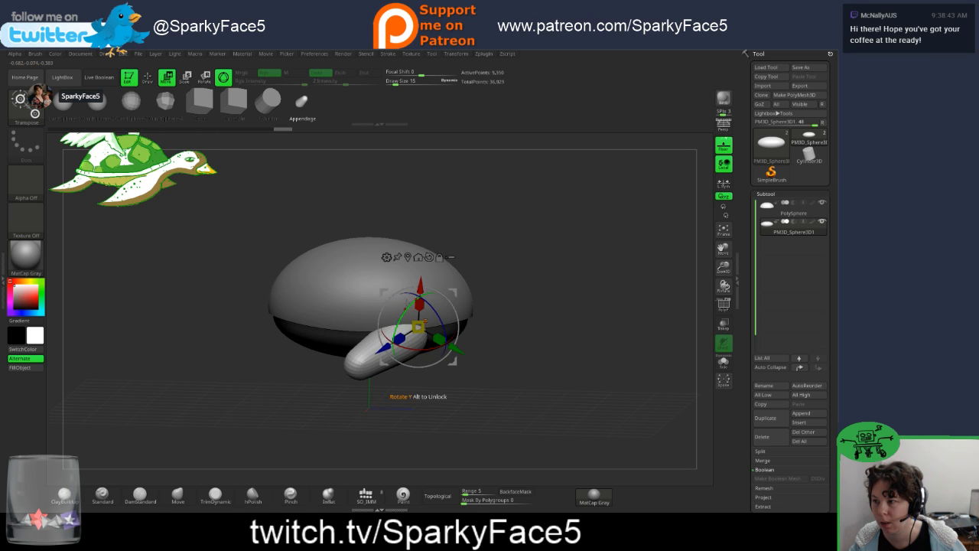
Step: Move the appendage pair along its local axes until the limb bases sit tucked under the shell's edge
{"action": "left_click_drag", "start_coordinate": [520, 331], "coordinate": [543, 334]}
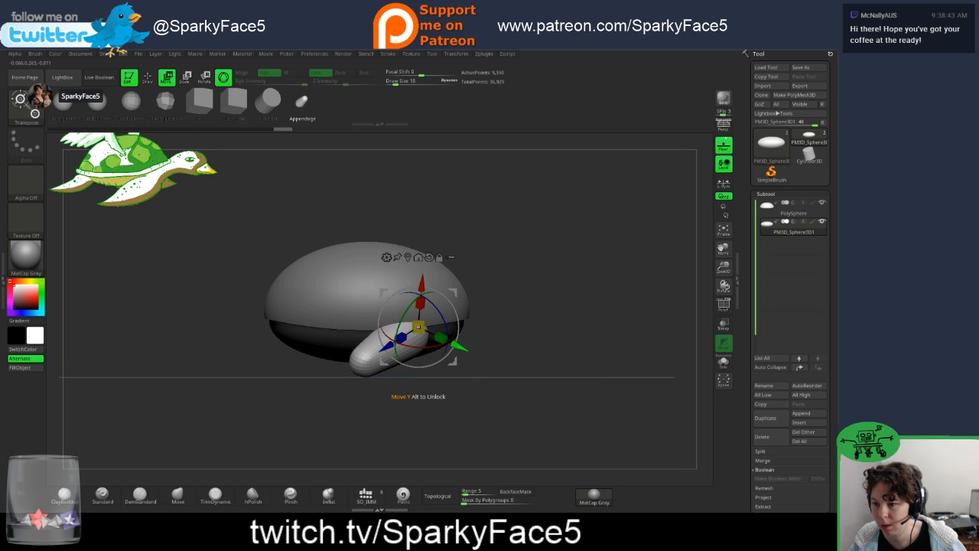
{"action": "left_click_drag", "start_coordinate": [457, 345], "coordinate": [462, 347]}
{"action": "right_click_drag", "start_coordinate": [467, 346], "coordinate": [398, 350]}
{"action": "mouse_move", "coordinate": [398, 350]}
{"action": "left_mouse_down"}
{"action": "mouse_move", "coordinate": [436, 332]}
{"action": "mouse_move", "coordinate": [404, 348]}
{"action": "mouse_move", "coordinate": [417, 342]}
{"action": "left_mouse_up"}
{"action": "left_click_drag", "start_coordinate": [334, 369], "coordinate": [447, 364]}
{"action": "left_click_drag", "start_coordinate": [539, 351], "coordinate": [543, 315]}
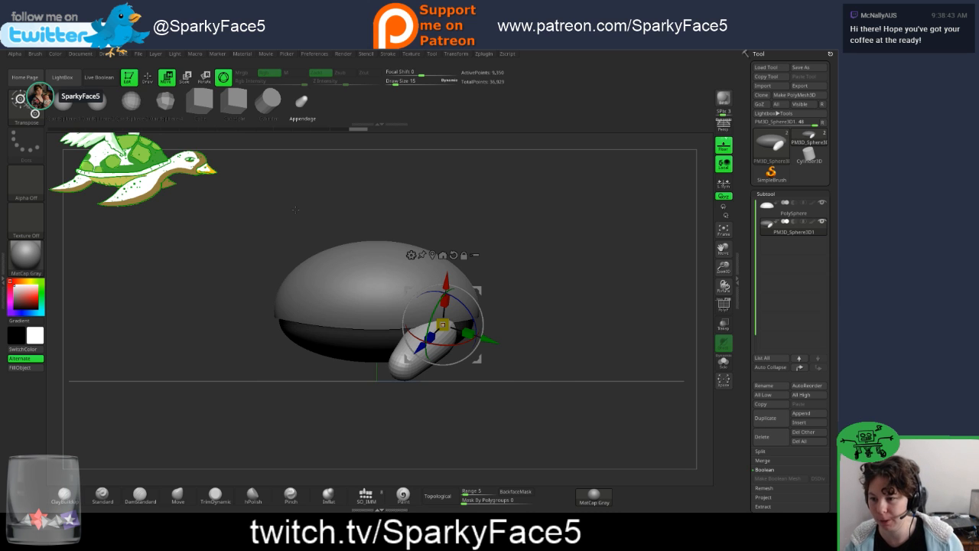
Step: Examine the first limb pair's placement against the shell and body from several angles
{"action": "left_click_drag", "start_coordinate": [528, 282], "coordinate": [559, 306]}
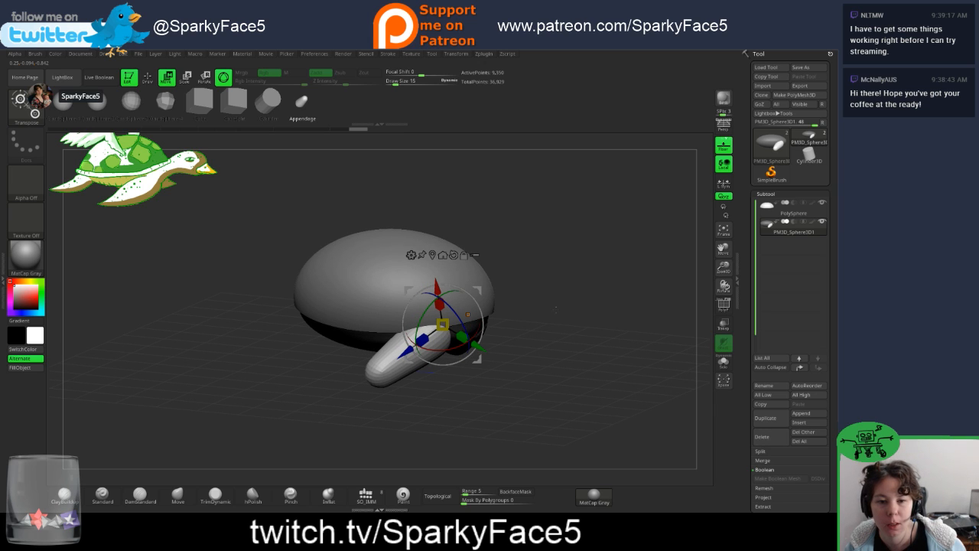
{"action": "left_click_drag", "start_coordinate": [557, 332], "coordinate": [560, 318]}
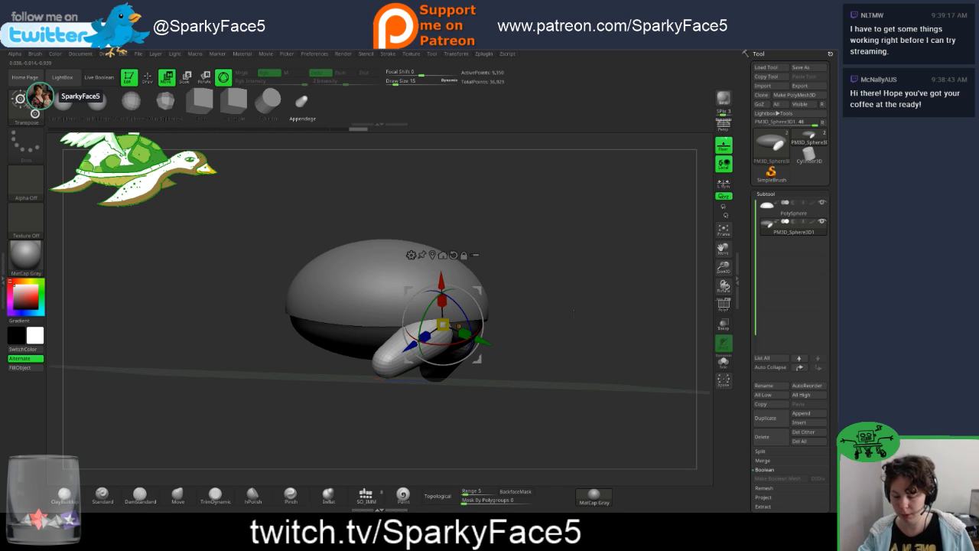
{"action": "left_click_drag", "start_coordinate": [555, 304], "coordinate": [533, 313]}
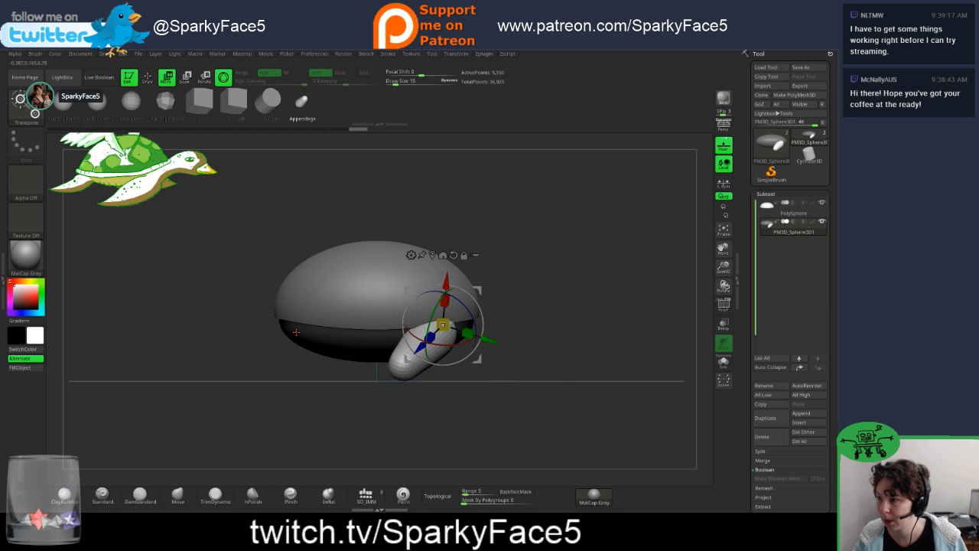
{"action": "left_click_drag", "start_coordinate": [293, 331], "coordinate": [298, 331]}
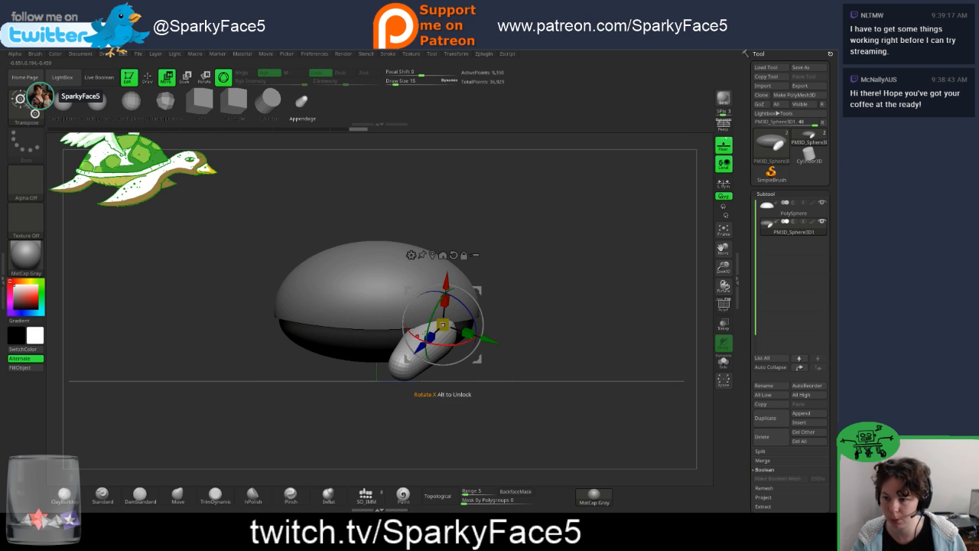
{"action": "left_click_drag", "start_coordinate": [658, 383], "coordinate": [522, 336]}
{"action": "key", "text": "q"}
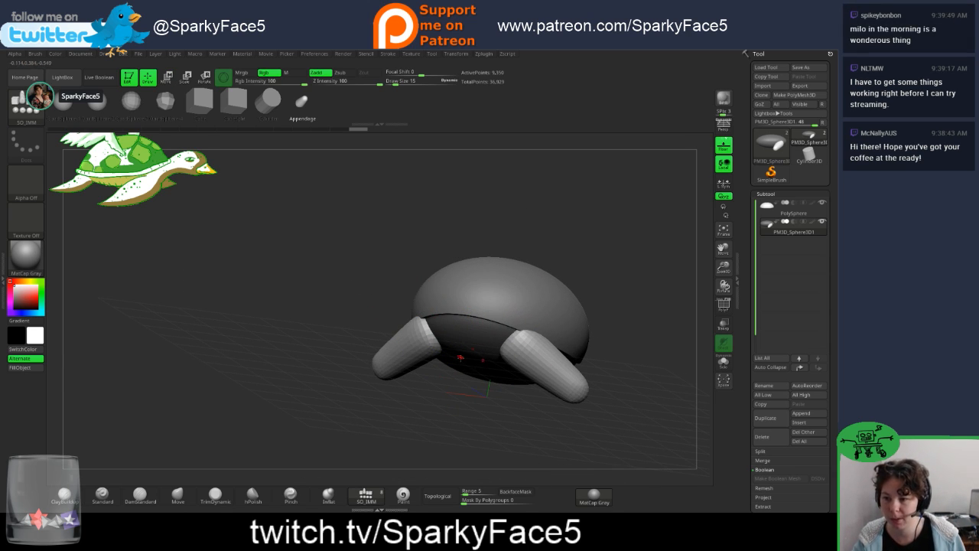
{"action": "left_click_drag", "start_coordinate": [324, 287], "coordinate": [387, 303]}
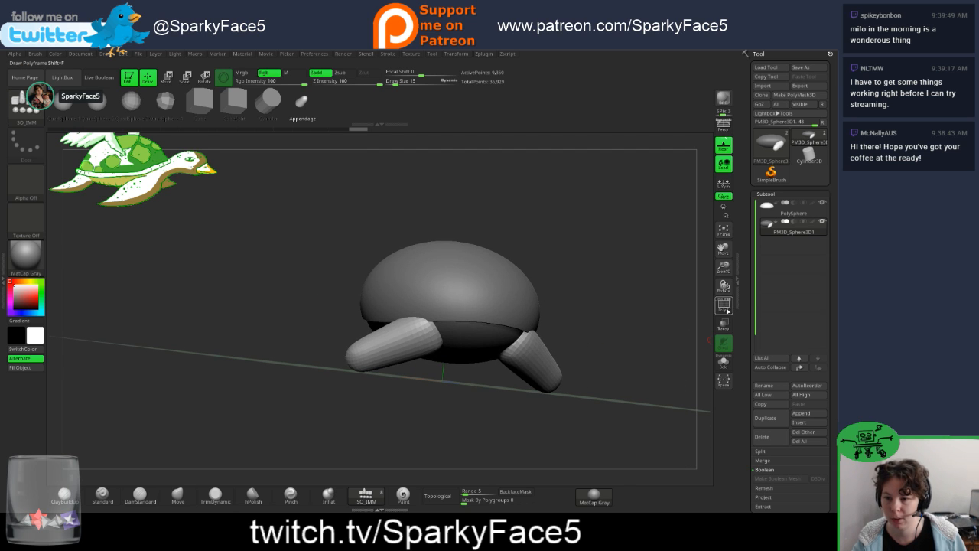
{"action": "left_click", "coordinate": [722, 305]}
{"action": "left_click_drag", "start_coordinate": [628, 316], "coordinate": [707, 326]}
{"action": "left_click", "coordinate": [723, 304]}
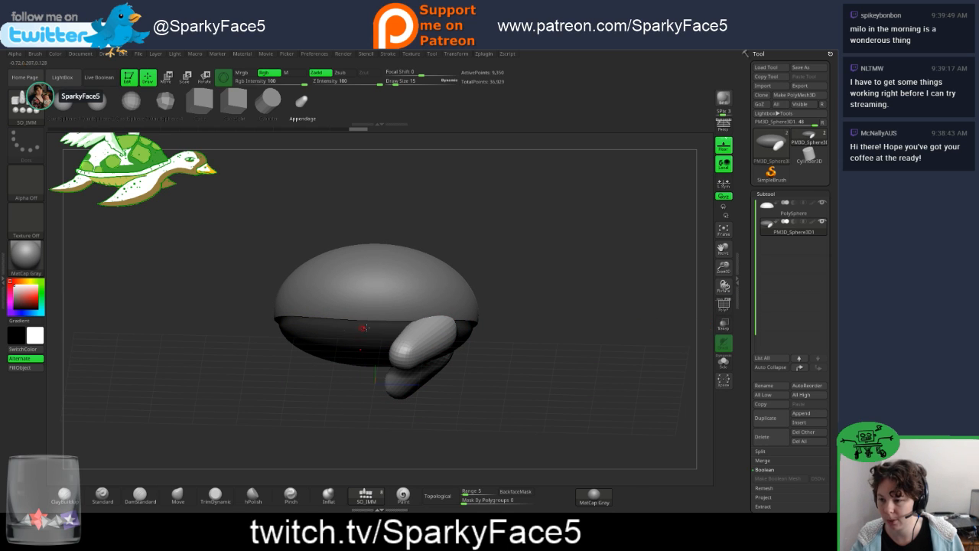
Step: Clear the mask on the body and insert a second, smaller mirrored pair of appendages under the shell's opposite end
{"action": "key", "text": "ctrl"}
{"action": "left_click_drag", "start_coordinate": [543, 234], "coordinate": [580, 269], "text": "ctrl"}
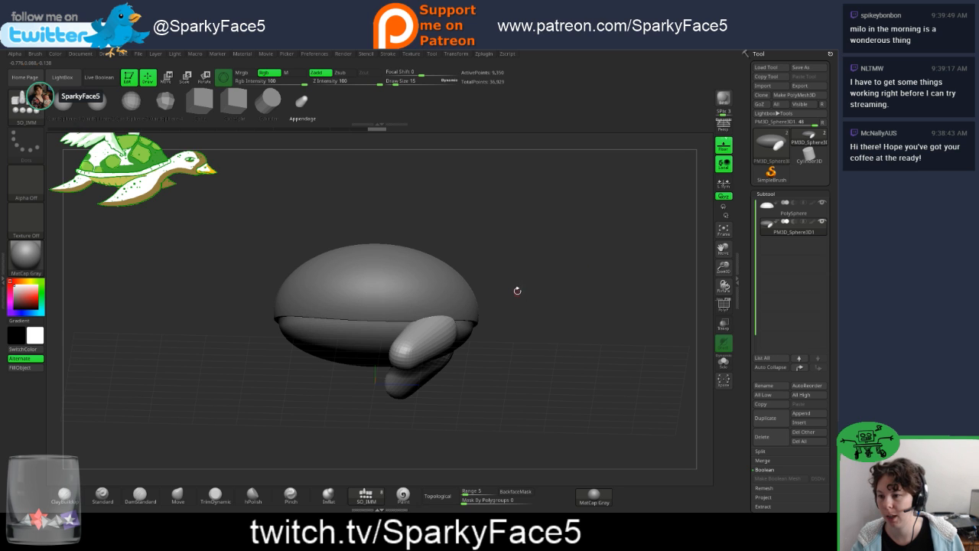
{"action": "left_click_drag", "start_coordinate": [515, 288], "coordinate": [487, 297]}
{"action": "mouse_move", "coordinate": [518, 308]}
{"action": "left_mouse_down"}
{"action": "mouse_move", "coordinate": [566, 312]}
{"action": "mouse_move", "coordinate": [502, 308]}
{"action": "left_mouse_up"}
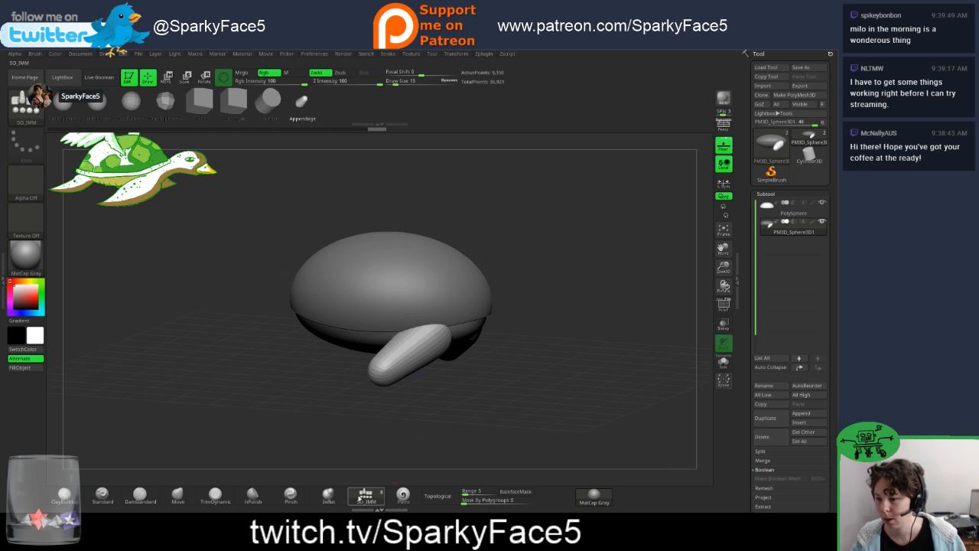
{"action": "mouse_move", "coordinate": [555, 327]}
{"action": "left_mouse_down"}
{"action": "mouse_move", "coordinate": [566, 359]}
{"action": "mouse_move", "coordinate": [554, 313]}
{"action": "left_mouse_up"}
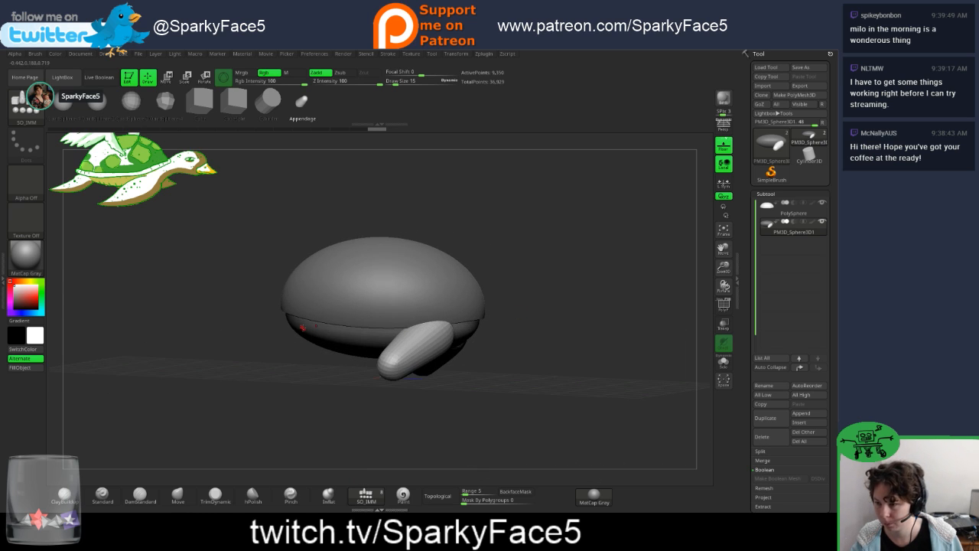
{"action": "left_click_drag", "start_coordinate": [306, 329], "coordinate": [272, 341]}
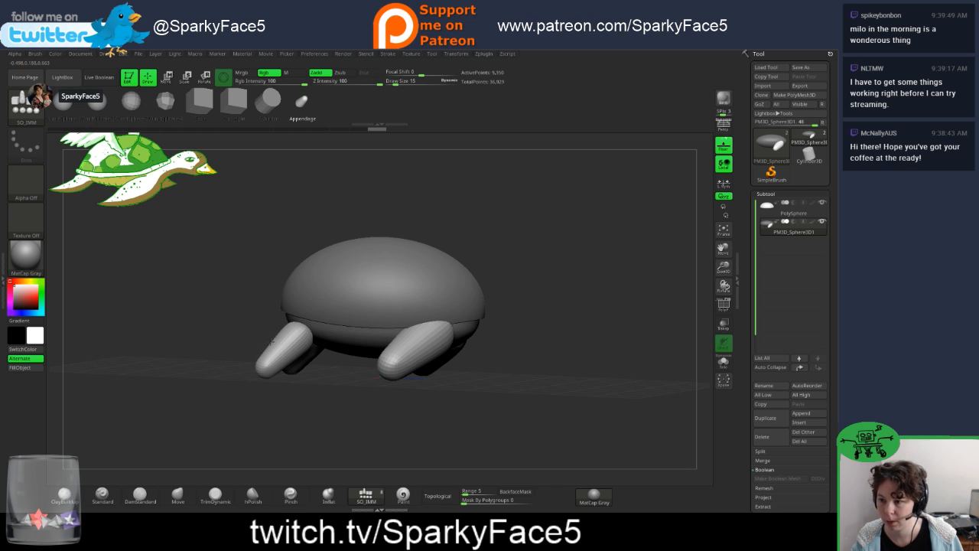
{"action": "left_click_drag", "start_coordinate": [301, 393], "coordinate": [313, 349]}
{"action": "left_click_drag", "start_coordinate": [227, 247], "coordinate": [216, 228]}
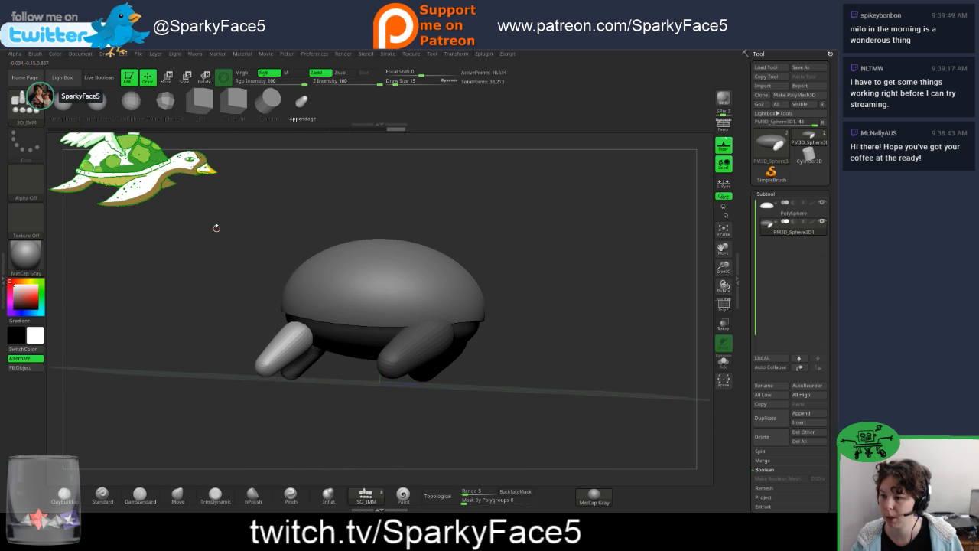
Step: Rotate the second limb pair with the gizmo and adjust its position against the body
{"action": "left_click_drag", "start_coordinate": [325, 381], "coordinate": [335, 379]}
{"action": "key", "text": "w"}
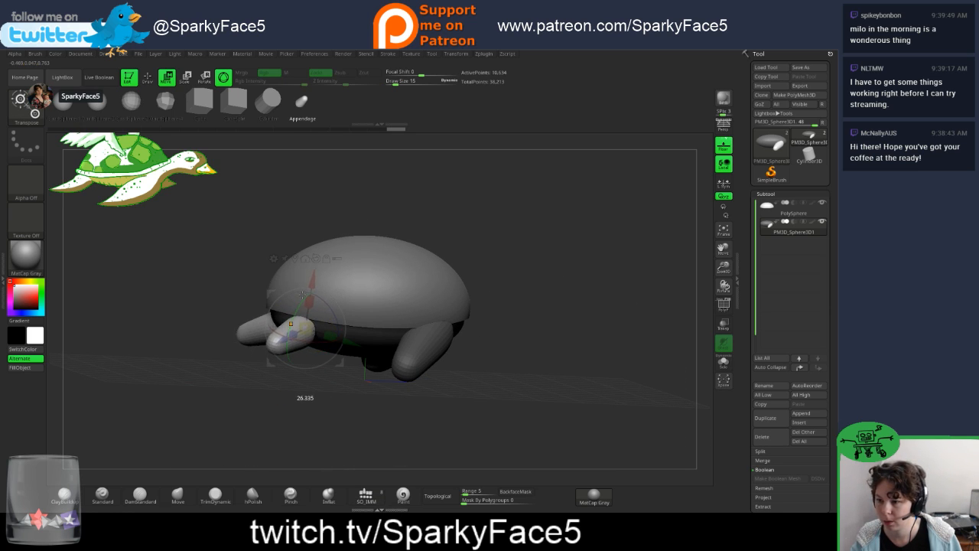
{"action": "left_click_drag", "start_coordinate": [210, 382], "coordinate": [304, 391]}
{"action": "left_click_drag", "start_coordinate": [339, 342], "coordinate": [331, 339]}
{"action": "left_click_drag", "start_coordinate": [512, 301], "coordinate": [360, 300]}
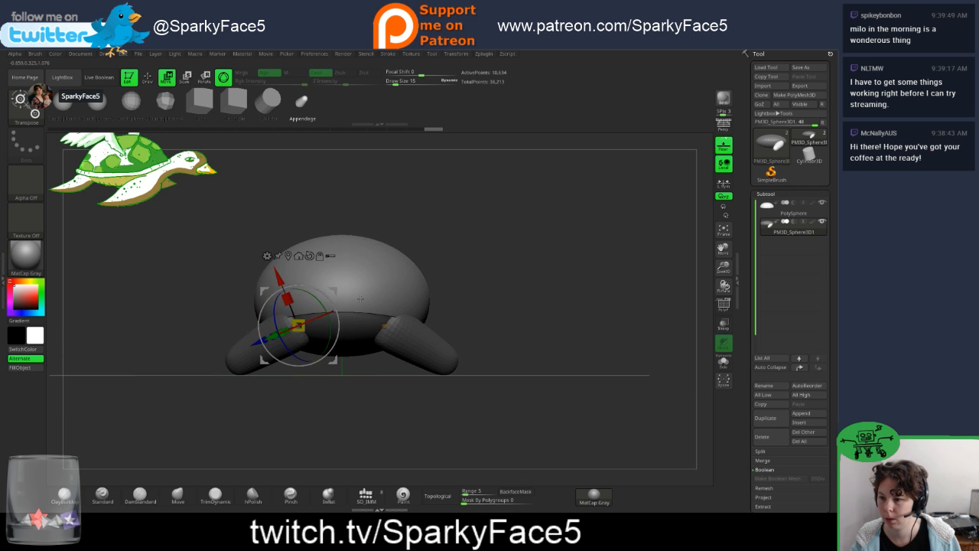
Step: Refine the second limb pair's rotation so the limbs point away from the shell with their tips angled slightly downward
{"action": "left_click_drag", "start_coordinate": [528, 317], "coordinate": [552, 330]}
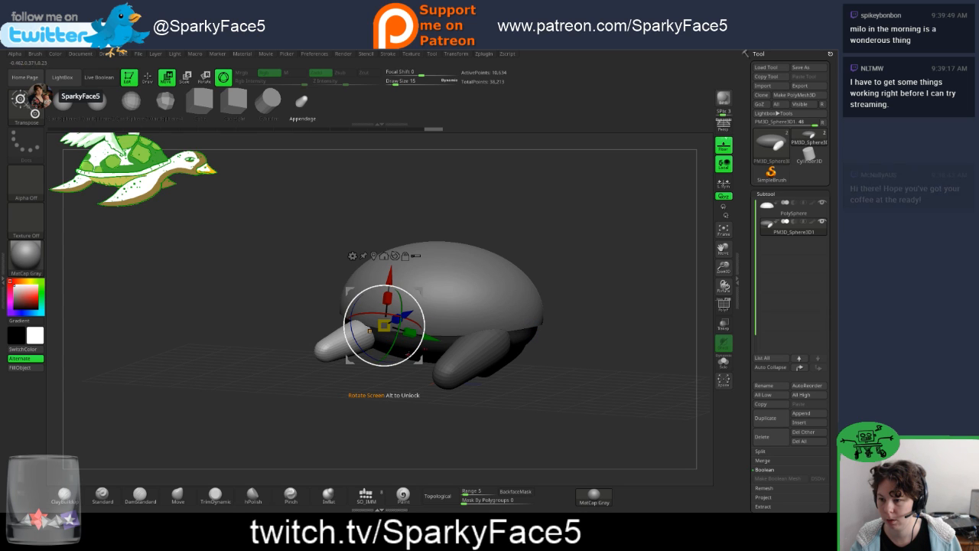
{"action": "left_click_drag", "start_coordinate": [414, 354], "coordinate": [428, 337]}
{"action": "right_click_drag", "start_coordinate": [429, 336], "coordinate": [413, 325], "text": "shift"}
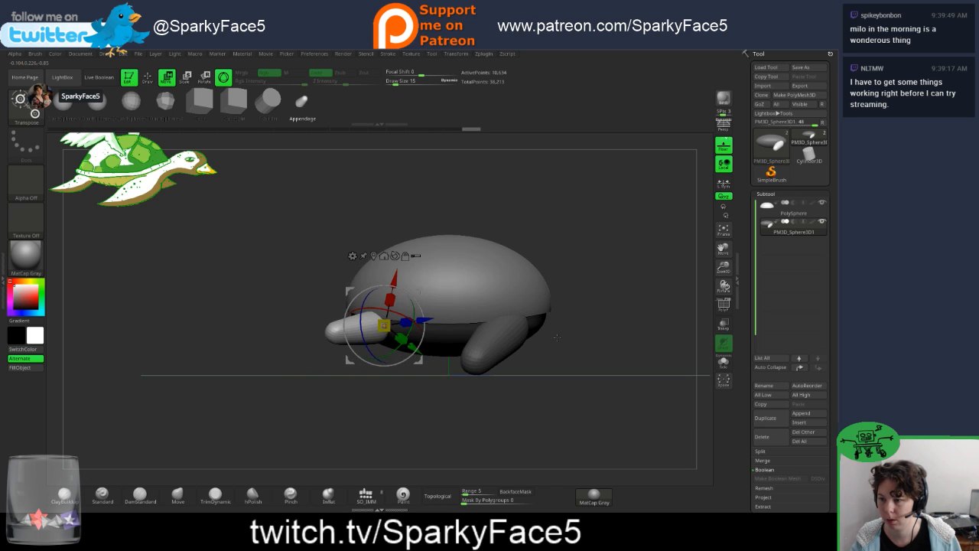
{"action": "key", "text": "alt"}
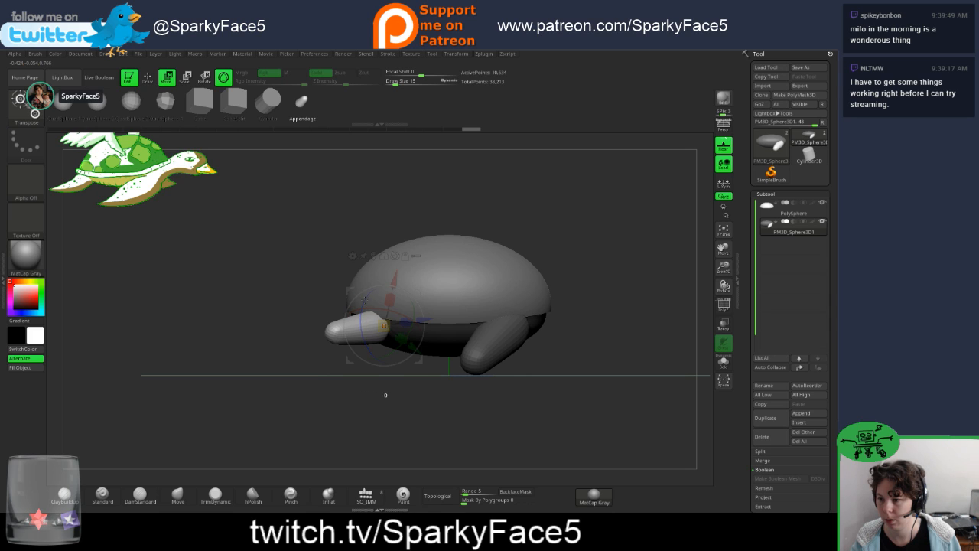
{"action": "left_click_drag", "start_coordinate": [419, 318], "coordinate": [401, 290]}
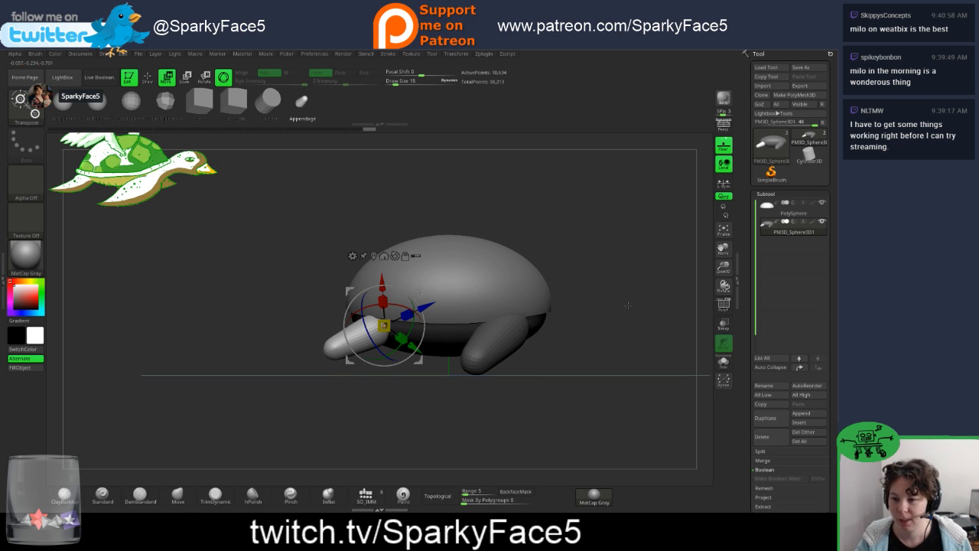
{"action": "left_click_drag", "start_coordinate": [628, 305], "coordinate": [575, 300]}
{"action": "key", "text": "q"}
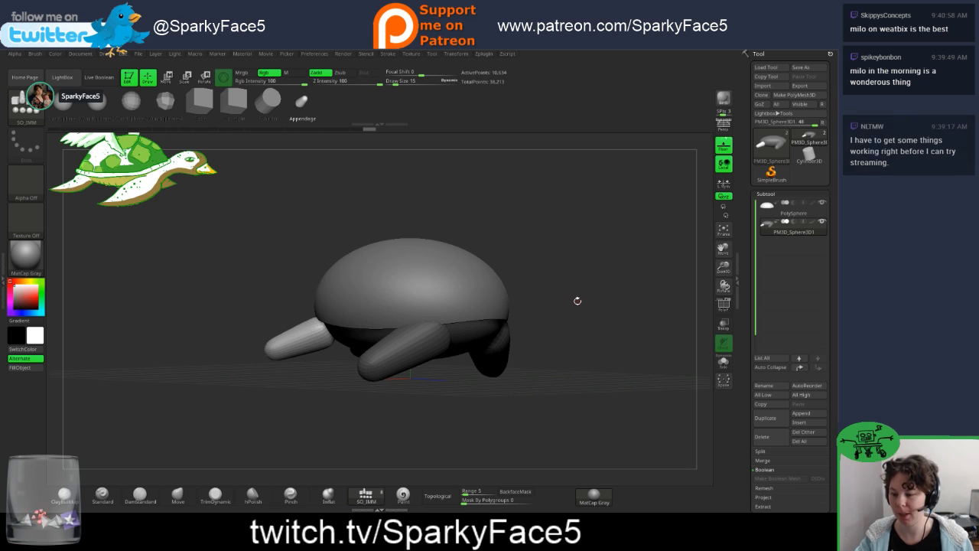
{"action": "left_click_drag", "start_coordinate": [565, 284], "coordinate": [559, 305]}
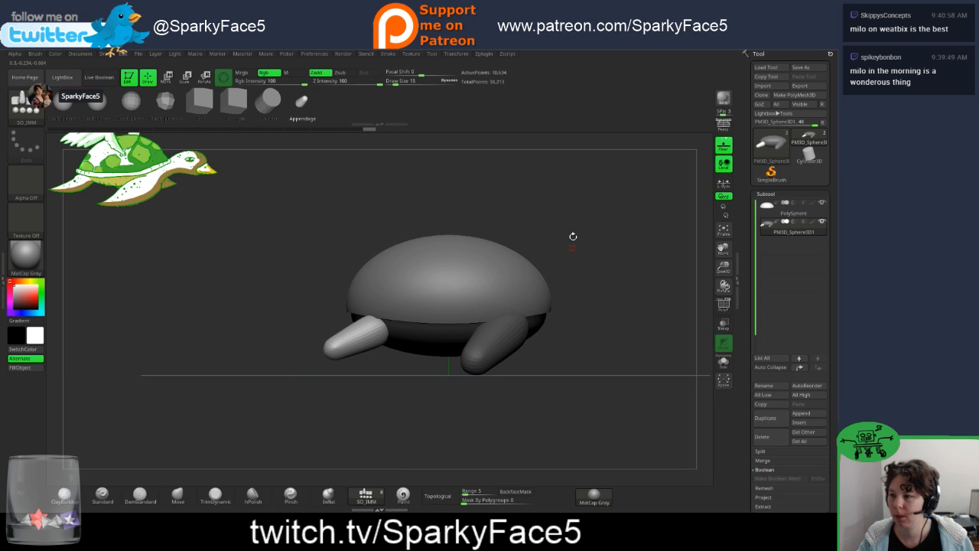
{"action": "mouse_move", "coordinate": [577, 338]}
{"action": "left_mouse_down"}
{"action": "mouse_move", "coordinate": [593, 336]}
{"action": "mouse_move", "coordinate": [575, 334]}
{"action": "left_mouse_up"}
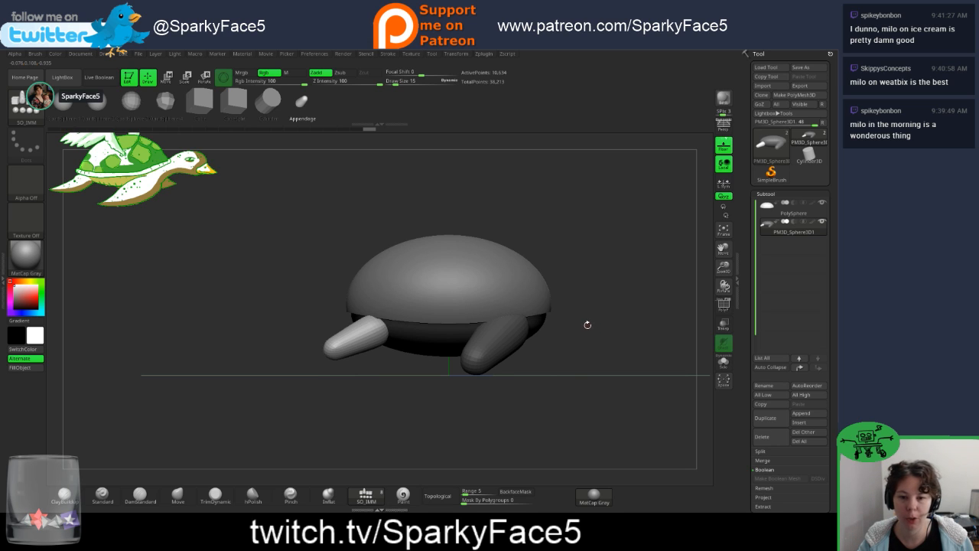
Step: Switch to the Move brush with a draw size of 179 and clear the mask from the body and limbs
{"action": "mouse_move", "coordinate": [608, 302]}
{"action": "left_mouse_down"}
{"action": "mouse_move", "coordinate": [596, 300]}
{"action": "mouse_move", "coordinate": [608, 299]}
{"action": "left_mouse_up"}
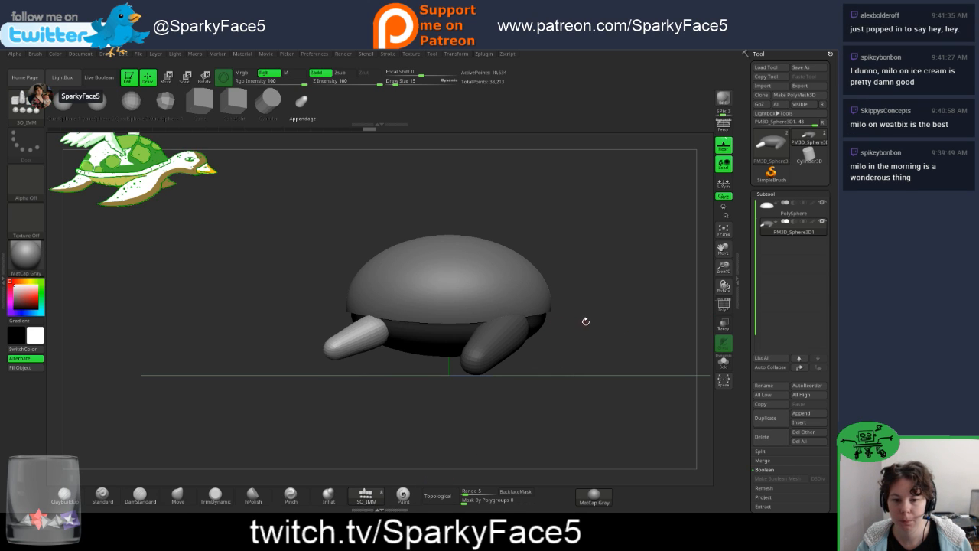
{"action": "left_click_drag", "start_coordinate": [584, 321], "coordinate": [550, 320]}
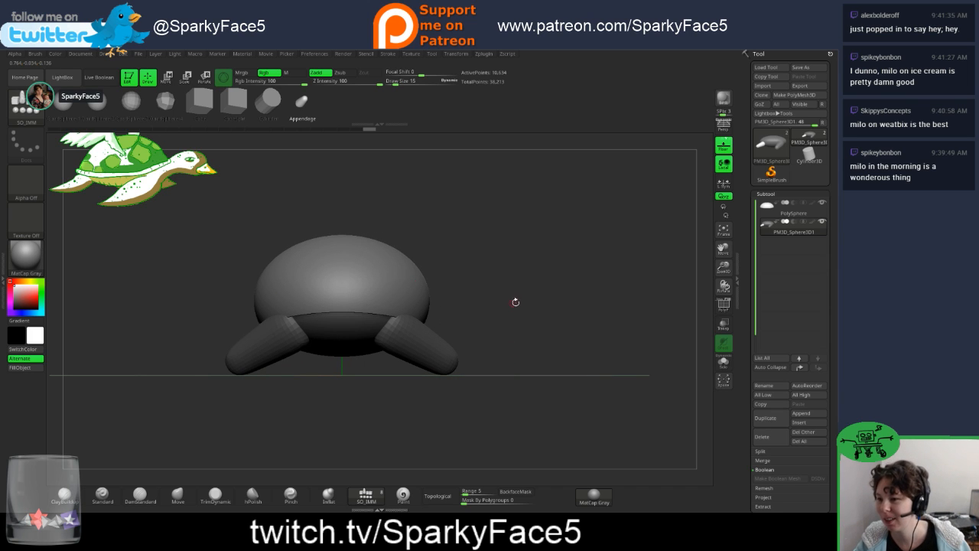
{"action": "mouse_move", "coordinate": [515, 302]}
{"action": "left_mouse_down"}
{"action": "mouse_move", "coordinate": [513, 276]}
{"action": "mouse_move", "coordinate": [517, 291]}
{"action": "left_mouse_up"}
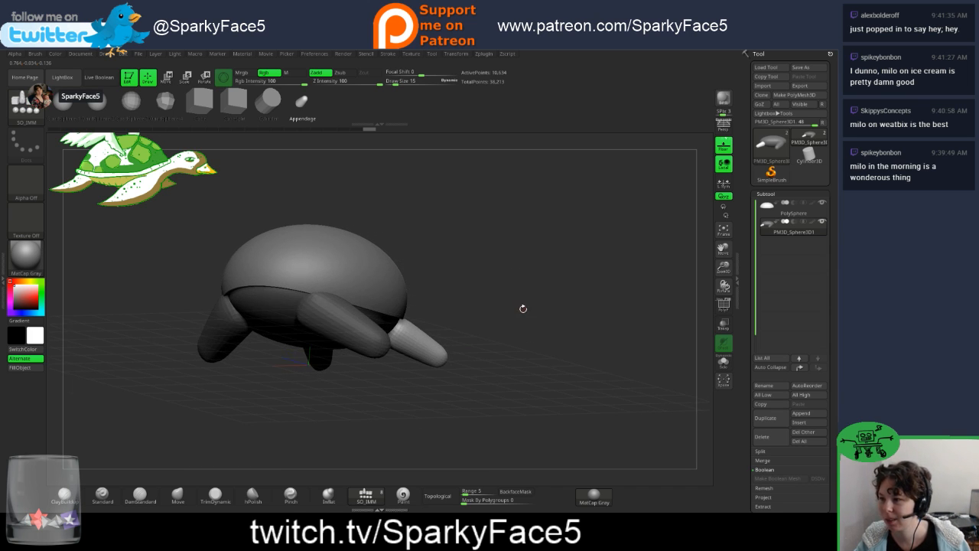
{"action": "left_click", "coordinate": [177, 494]}
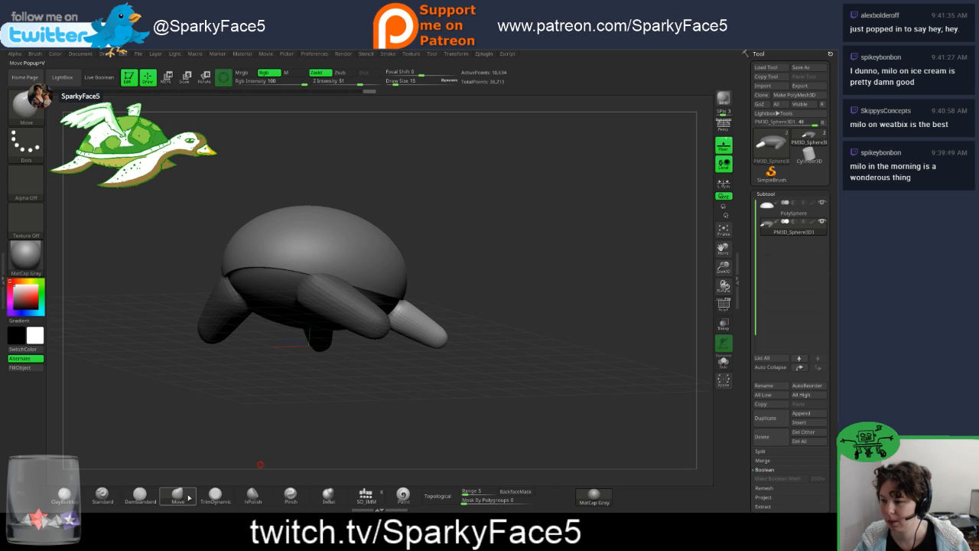
{"action": "key", "text": "s"}
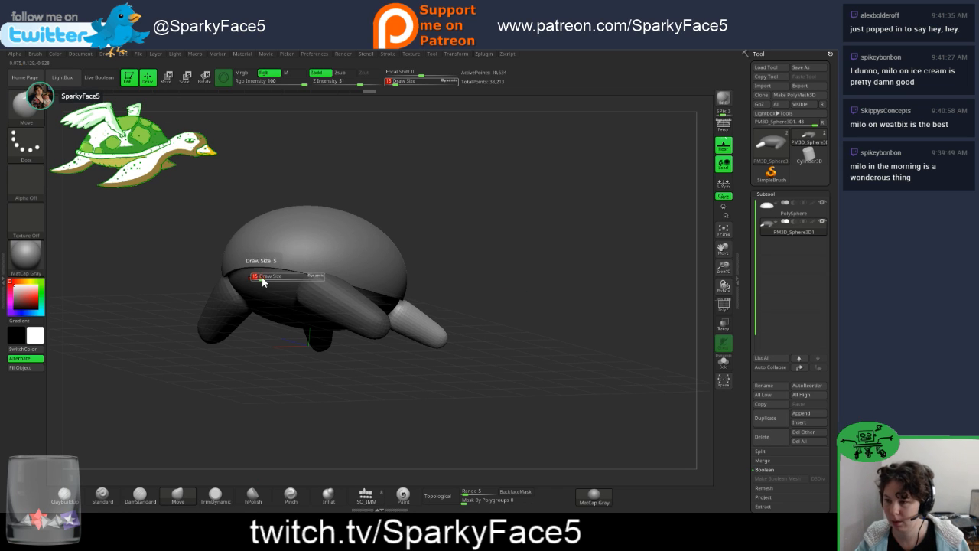
{"action": "left_click_drag", "start_coordinate": [260, 278], "coordinate": [281, 279]}
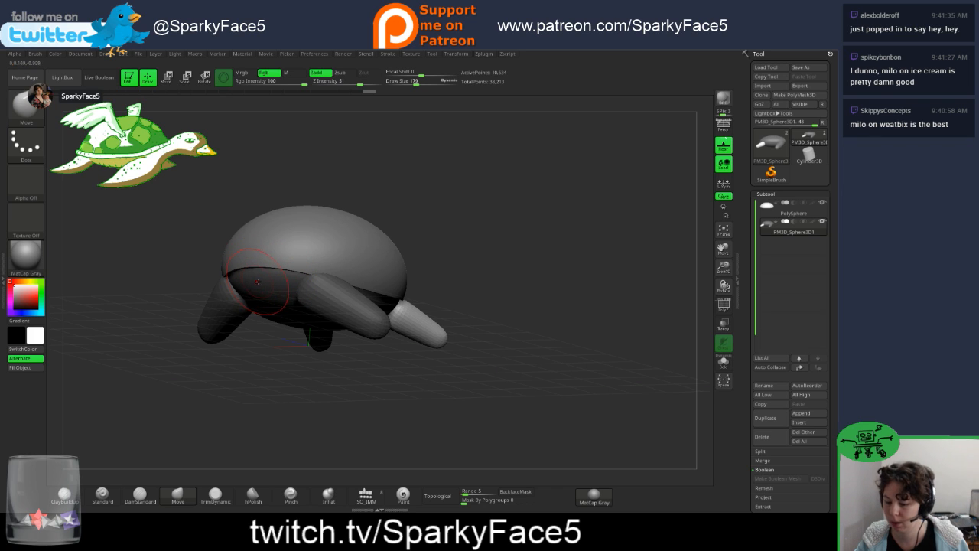
{"action": "left_click", "coordinate": [490, 222], "text": "ctrl"}
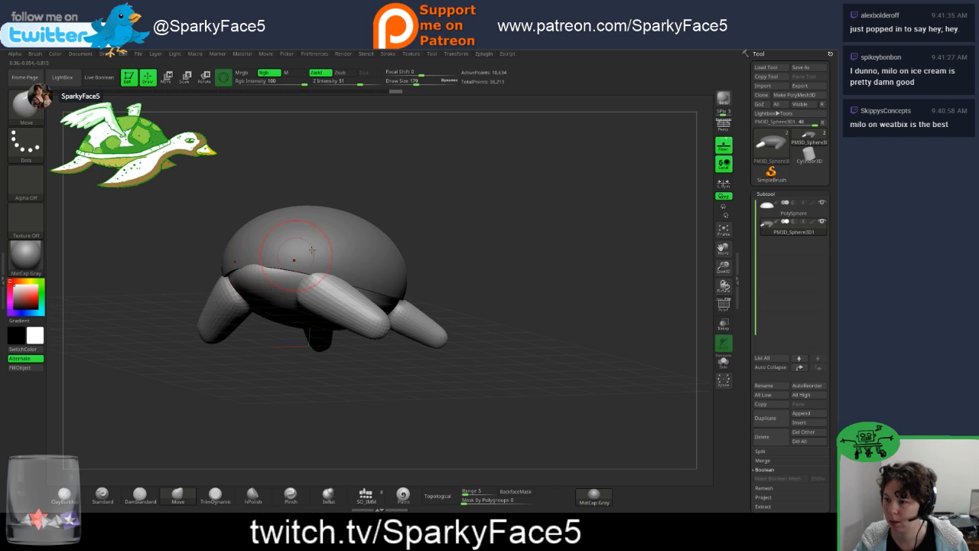
Step: Pull the front end of the body out from under the shell as a head stub, and display the polygroup colours
{"action": "left_click_drag", "start_coordinate": [460, 226], "coordinate": [314, 257]}
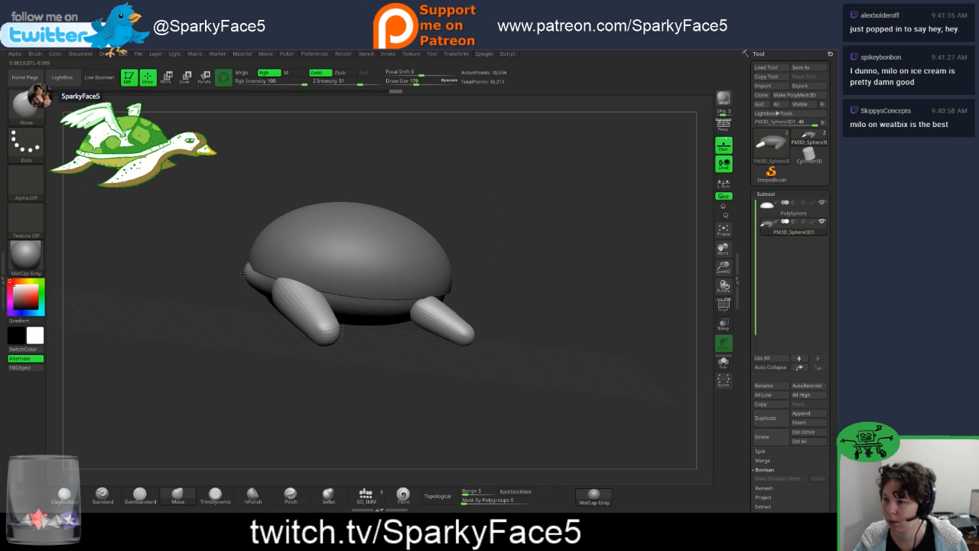
{"action": "mouse_move", "coordinate": [237, 274]}
{"action": "left_mouse_down"}
{"action": "mouse_move", "coordinate": [227, 272]}
{"action": "mouse_move", "coordinate": [241, 274]}
{"action": "left_mouse_up"}
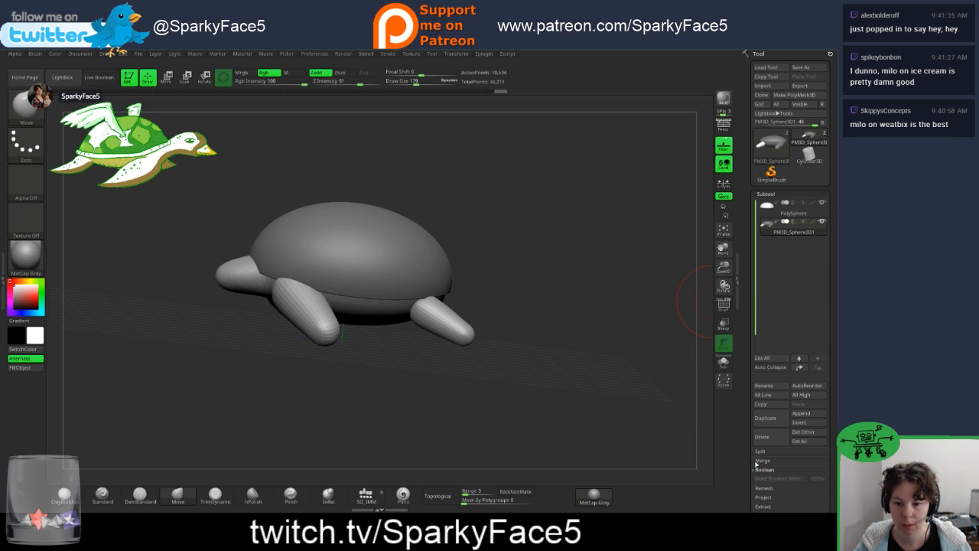
{"action": "scroll", "coordinate": [749, 462], "scroll_direction": "down", "scroll_amount": 5}
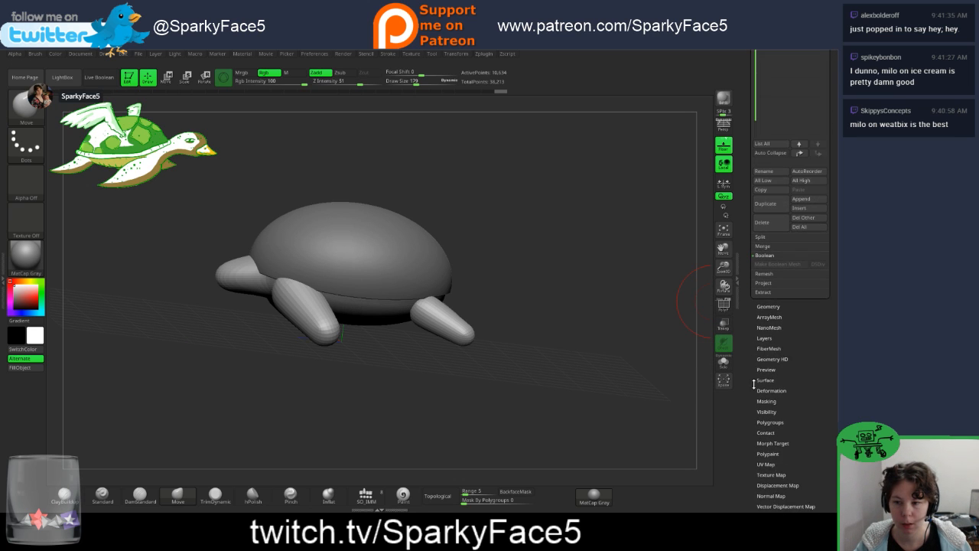
{"action": "left_click", "coordinate": [723, 304]}
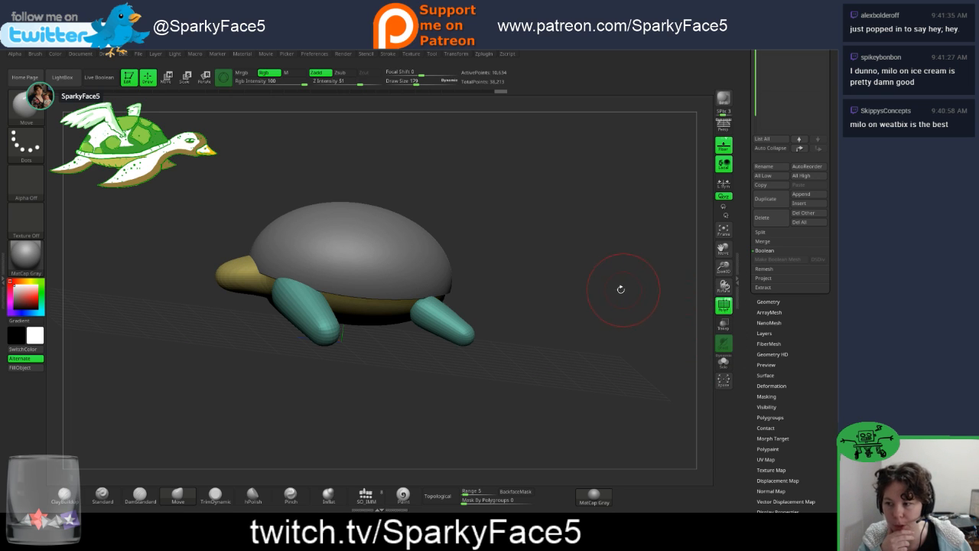
{"action": "left_click_drag", "start_coordinate": [620, 289], "coordinate": [576, 273]}
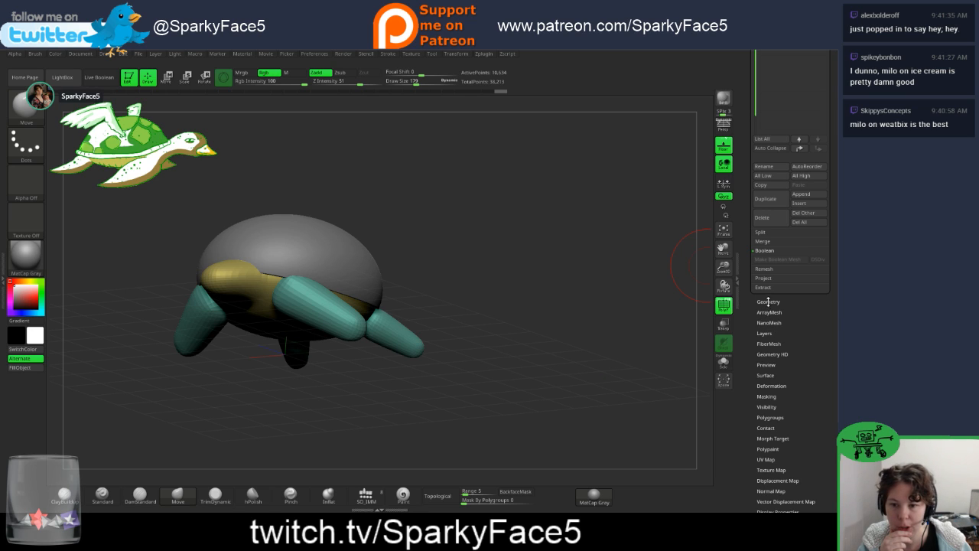
Step: Try applying DynaMesh to the combined body and limbs at resolution 128
{"action": "left_click", "coordinate": [767, 301]}
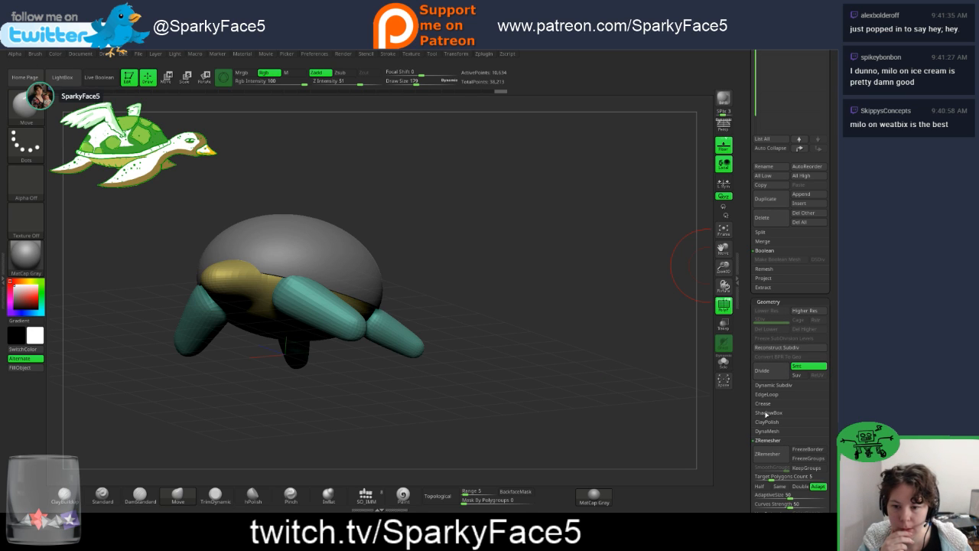
{"action": "left_click", "coordinate": [766, 432]}
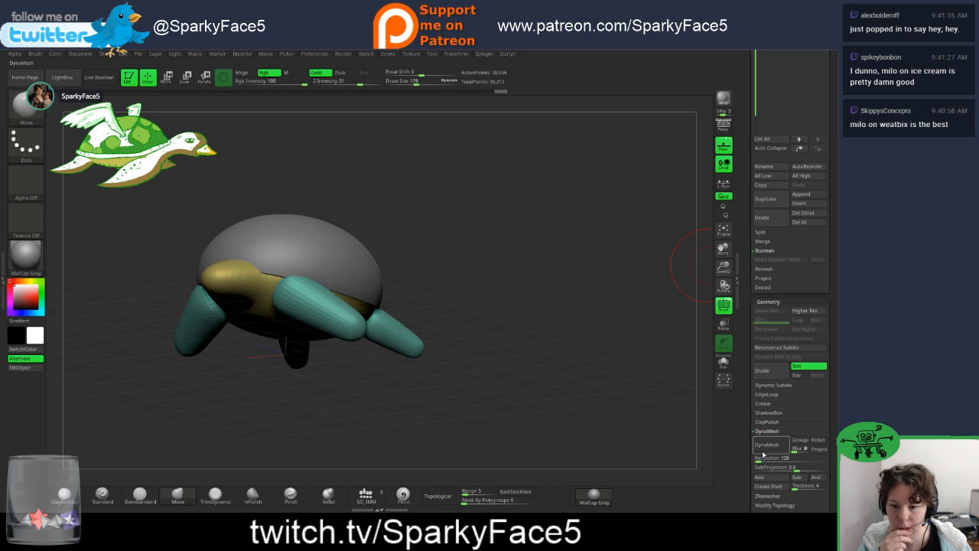
{"action": "left_click", "coordinate": [766, 449]}
Step: Enable the Move brush's Topological option and test it where the front limb meets the underside of the body
{"action": "left_click_drag", "start_coordinate": [527, 301], "coordinate": [518, 322]}
{"action": "left_click", "coordinate": [443, 495]}
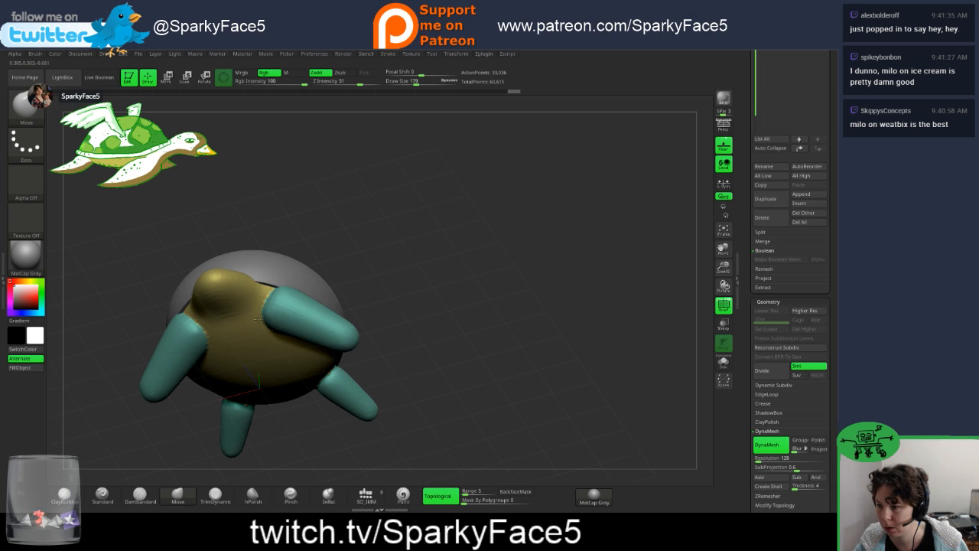
{"action": "mouse_move", "coordinate": [269, 325]}
{"action": "left_mouse_down"}
{"action": "mouse_move", "coordinate": [292, 302]}
{"action": "mouse_move", "coordinate": [277, 309]}
{"action": "mouse_move", "coordinate": [286, 316]}
{"action": "left_mouse_up"}
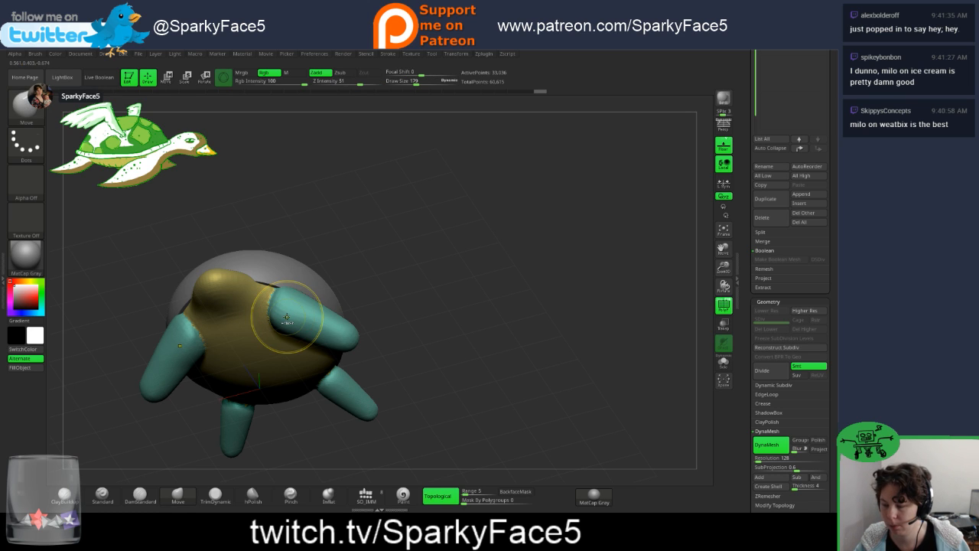
Step: Undo the DynaMesh and split the body and limbs into separate subtools by polygroup
{"action": "left_click_drag", "start_coordinate": [745, 235], "coordinate": [742, 311]}
{"action": "key", "text": "ctrl+z"}
{"action": "key", "text": "ctrl+z"}
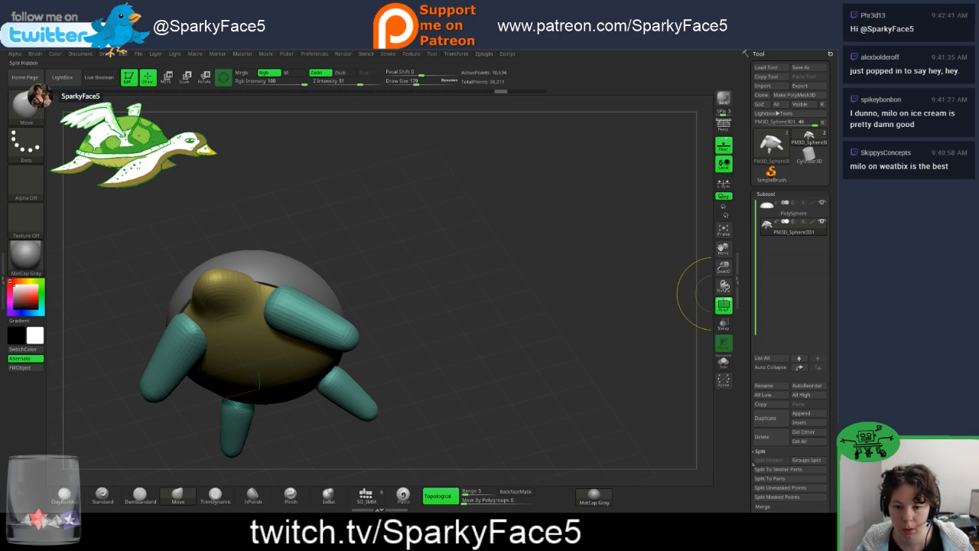
{"action": "left_click", "coordinate": [761, 451]}
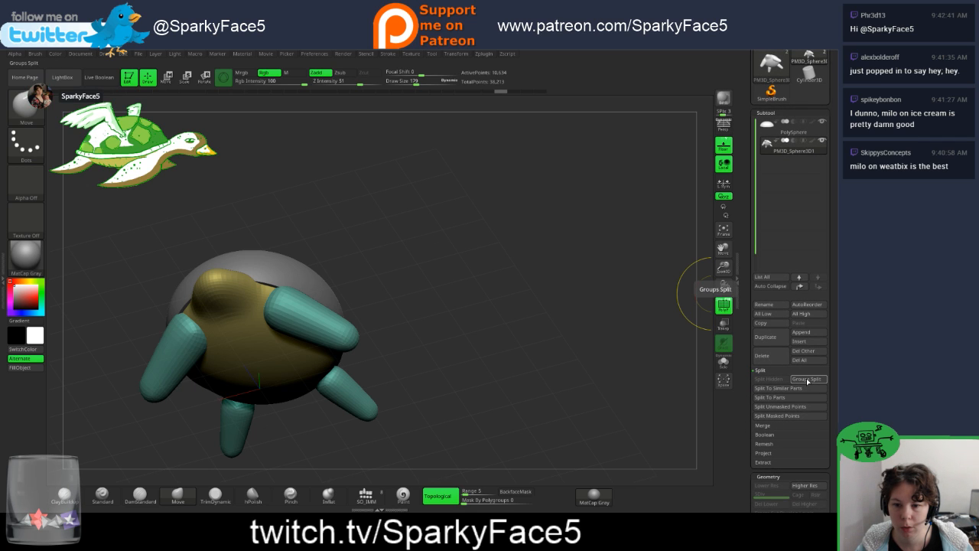
{"action": "left_click", "coordinate": [807, 380]}
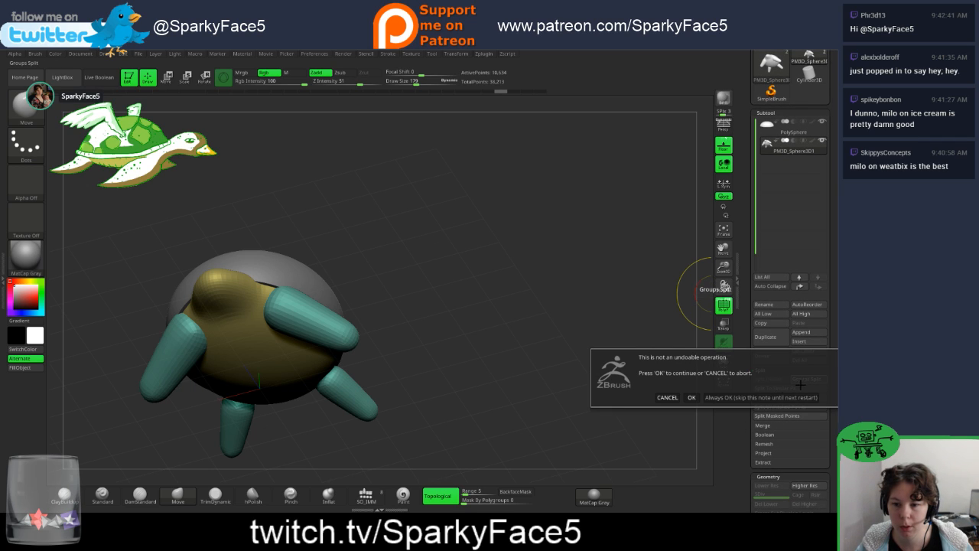
{"action": "left_click", "coordinate": [692, 397]}
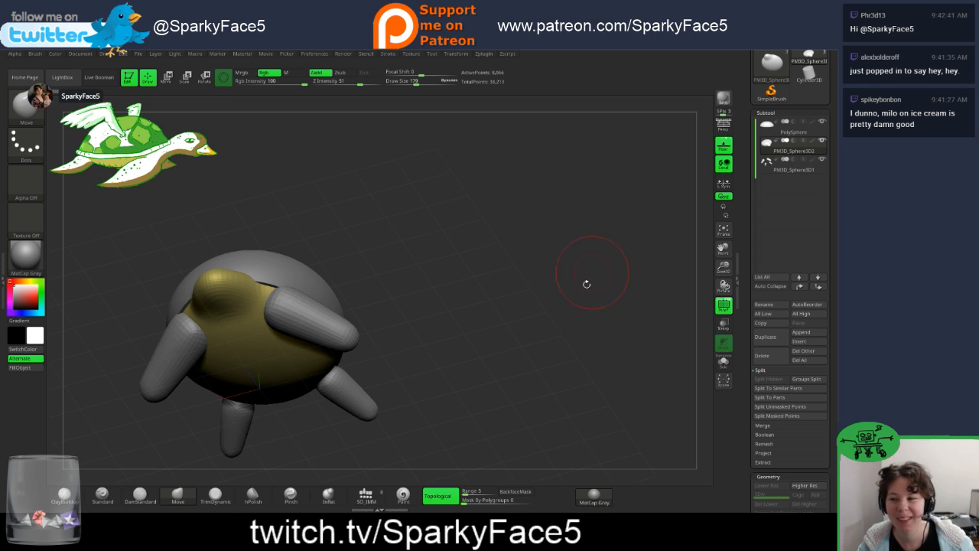
Step: Reshape the body's head stub with the Move brush and DynaMesh the separated body at resolution 128
{"action": "left_click_drag", "start_coordinate": [449, 304], "coordinate": [459, 348]}
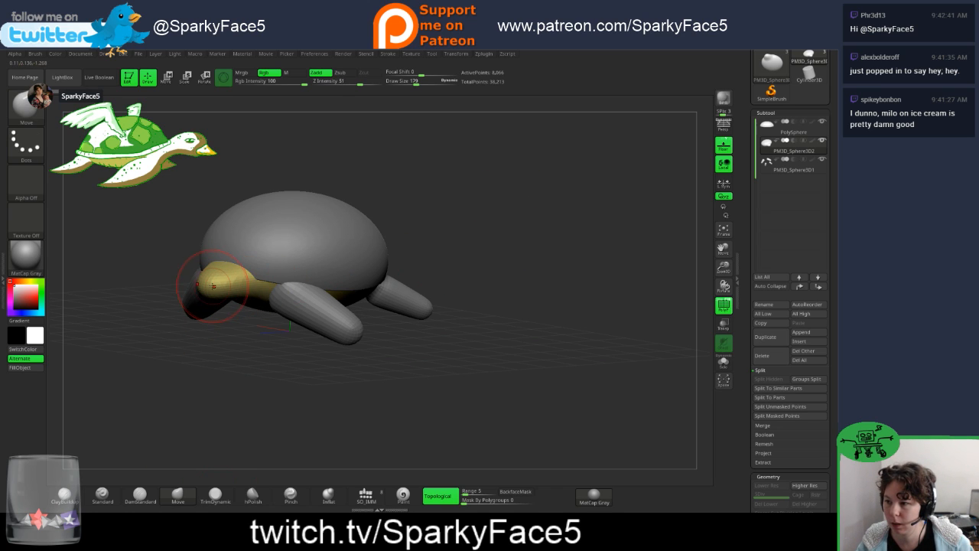
{"action": "left_click_drag", "start_coordinate": [267, 352], "coordinate": [316, 365]}
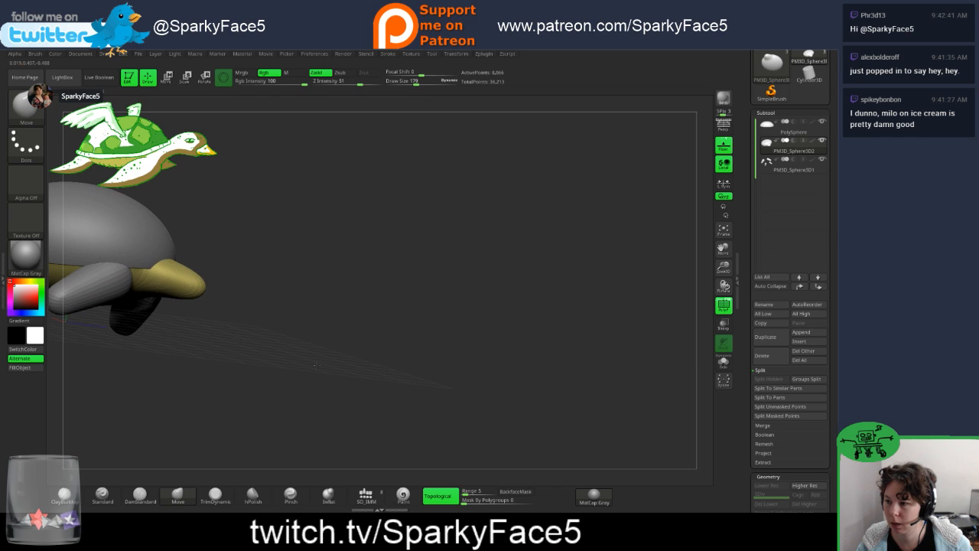
{"action": "mouse_move", "coordinate": [262, 268]}
{"action": "left_mouse_down"}
{"action": "mouse_move", "coordinate": [197, 287]}
{"action": "mouse_move", "coordinate": [173, 273]}
{"action": "left_mouse_up"}
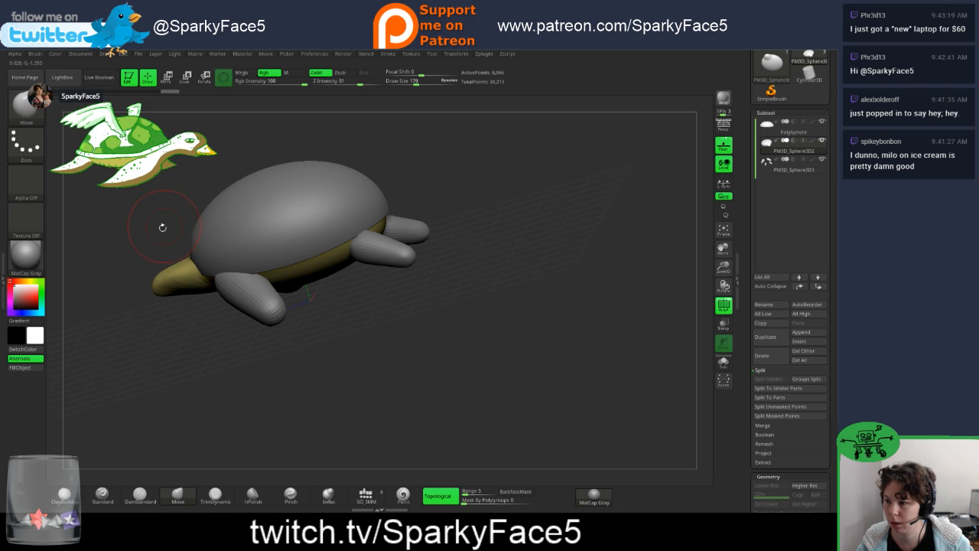
{"action": "left_click_drag", "start_coordinate": [163, 227], "coordinate": [183, 264]}
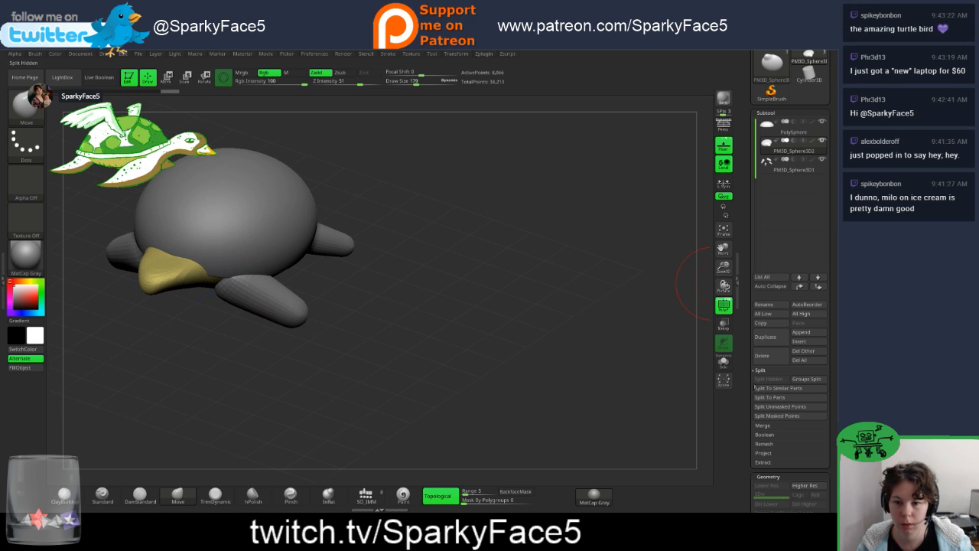
{"action": "scroll", "coordinate": [755, 387], "scroll_direction": "down", "scroll_amount": 5}
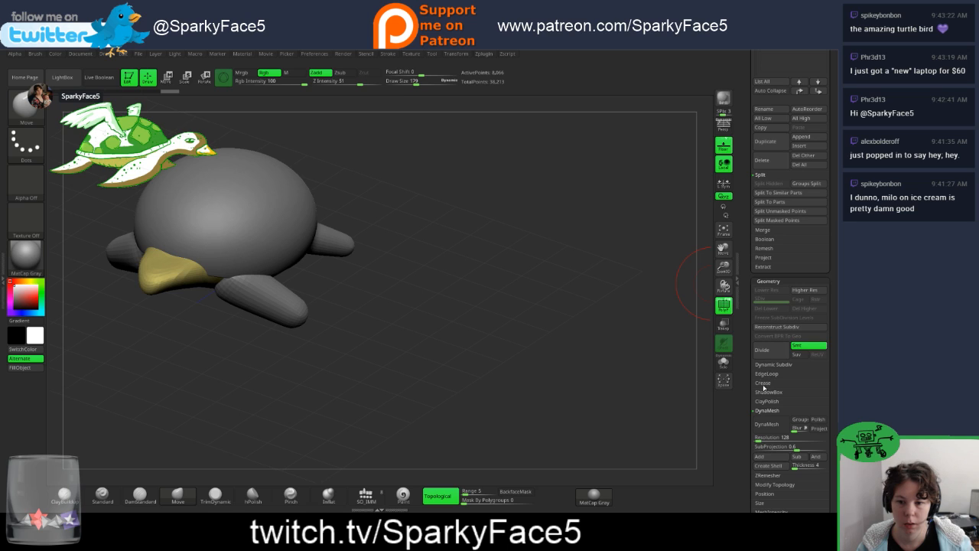
{"action": "left_click", "coordinate": [767, 424]}
Step: Shape the head with the Move brush from the front and side, pulling its upper part upward
{"action": "mouse_move", "coordinate": [573, 341]}
{"action": "left_mouse_down"}
{"action": "mouse_move", "coordinate": [245, 299]}
{"action": "mouse_move", "coordinate": [153, 280]}
{"action": "mouse_move", "coordinate": [156, 260]}
{"action": "mouse_move", "coordinate": [159, 293]}
{"action": "mouse_move", "coordinate": [131, 282]}
{"action": "left_mouse_up"}
{"action": "left_click_drag", "start_coordinate": [160, 321], "coordinate": [291, 308]}
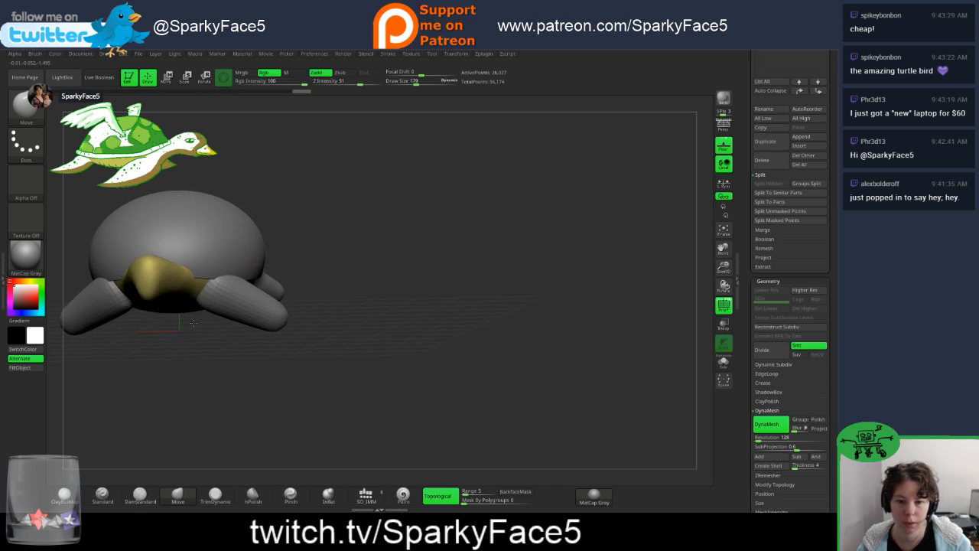
{"action": "left_click_drag", "start_coordinate": [453, 275], "coordinate": [593, 254], "text": "alt"}
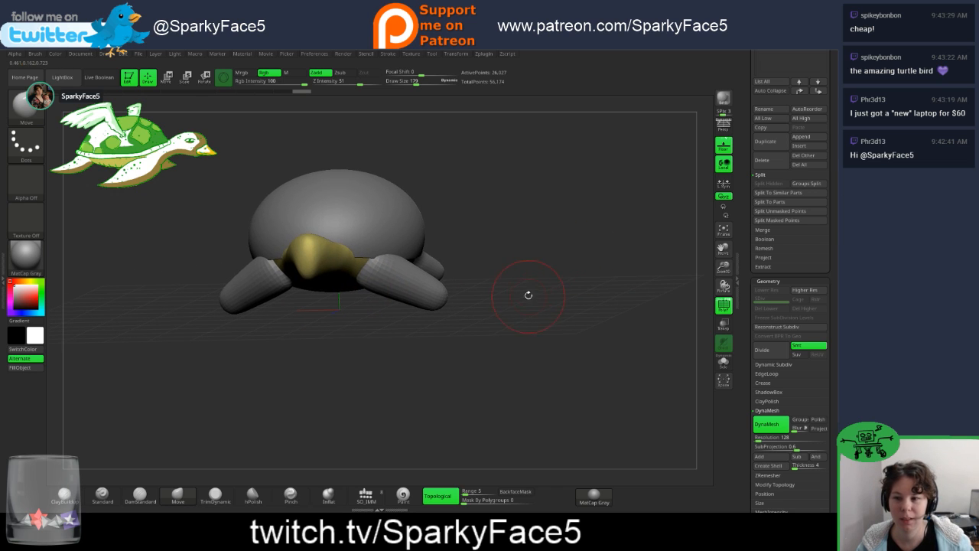
{"action": "left_click_drag", "start_coordinate": [529, 296], "coordinate": [562, 286]}
{"action": "left_click_drag", "start_coordinate": [387, 267], "coordinate": [401, 264]}
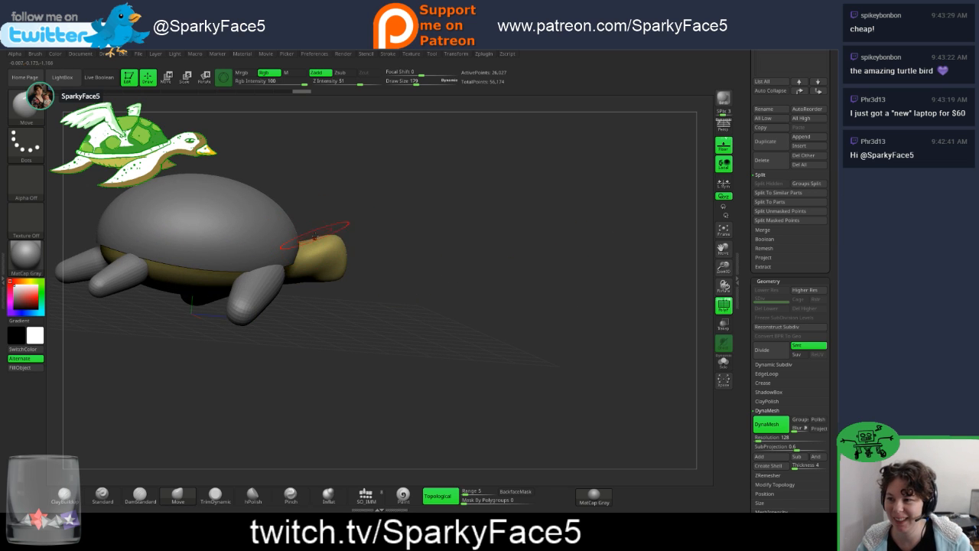
{"action": "mouse_move", "coordinate": [329, 234]}
{"action": "left_mouse_down"}
{"action": "mouse_move", "coordinate": [334, 228]}
{"action": "mouse_move", "coordinate": [365, 264]}
{"action": "mouse_move", "coordinate": [337, 268]}
{"action": "mouse_move", "coordinate": [345, 264]}
{"action": "mouse_move", "coordinate": [332, 251]}
{"action": "mouse_move", "coordinate": [342, 247]}
{"action": "mouse_move", "coordinate": [357, 262]}
{"action": "mouse_move", "coordinate": [350, 221]}
{"action": "left_mouse_up"}
Step: Undo the last few Move strokes on the head
{"action": "key", "text": "ctrl+z"}
{"action": "key", "text": "ctrl+z"}
{"action": "key", "text": "ctrl+z"}
{"action": "key", "text": "ctrl+z"}
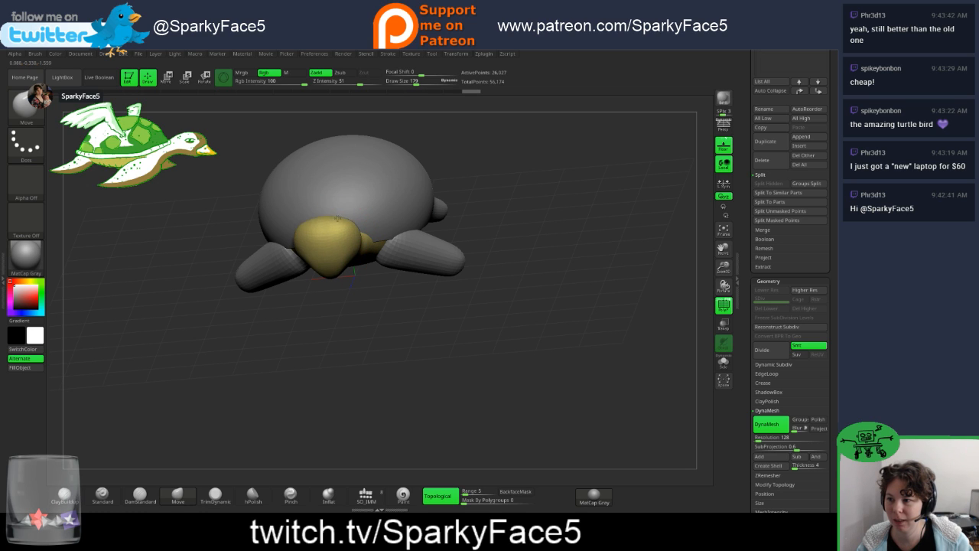
Step: Raise and round the head, narrow the neck between it and the shell, and refresh the body's DynaMesh
{"action": "mouse_move", "coordinate": [442, 307]}
{"action": "left_mouse_down"}
{"action": "mouse_move", "coordinate": [340, 232]}
{"action": "mouse_move", "coordinate": [306, 230]}
{"action": "mouse_move", "coordinate": [318, 223]}
{"action": "mouse_move", "coordinate": [348, 266]}
{"action": "mouse_move", "coordinate": [339, 281]}
{"action": "mouse_move", "coordinate": [290, 249]}
{"action": "mouse_move", "coordinate": [301, 243]}
{"action": "left_mouse_up"}
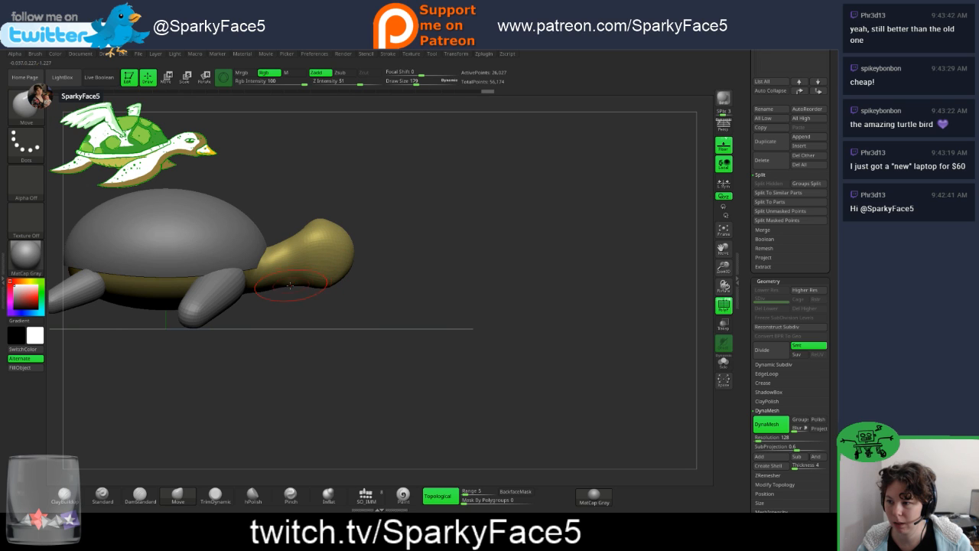
{"action": "left_click_drag", "start_coordinate": [284, 285], "coordinate": [251, 292]}
{"action": "mouse_move", "coordinate": [268, 251]}
{"action": "left_mouse_down"}
{"action": "mouse_move", "coordinate": [285, 261]}
{"action": "mouse_move", "coordinate": [293, 243]}
{"action": "mouse_move", "coordinate": [296, 252]}
{"action": "mouse_move", "coordinate": [285, 226]}
{"action": "mouse_move", "coordinate": [301, 213]}
{"action": "left_mouse_up"}
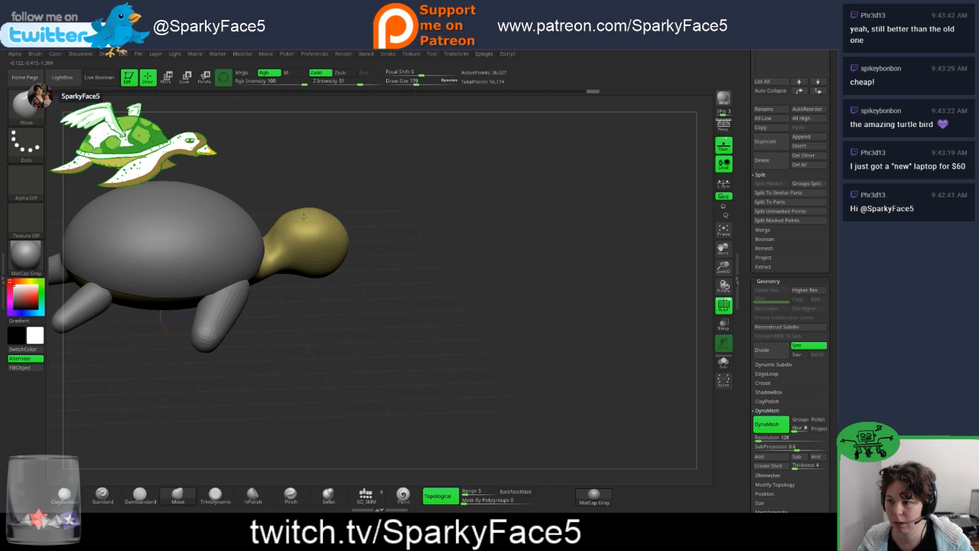
{"action": "mouse_move", "coordinate": [368, 242]}
{"action": "left_mouse_down"}
{"action": "mouse_move", "coordinate": [378, 260]}
{"action": "mouse_move", "coordinate": [359, 290]}
{"action": "left_mouse_up"}
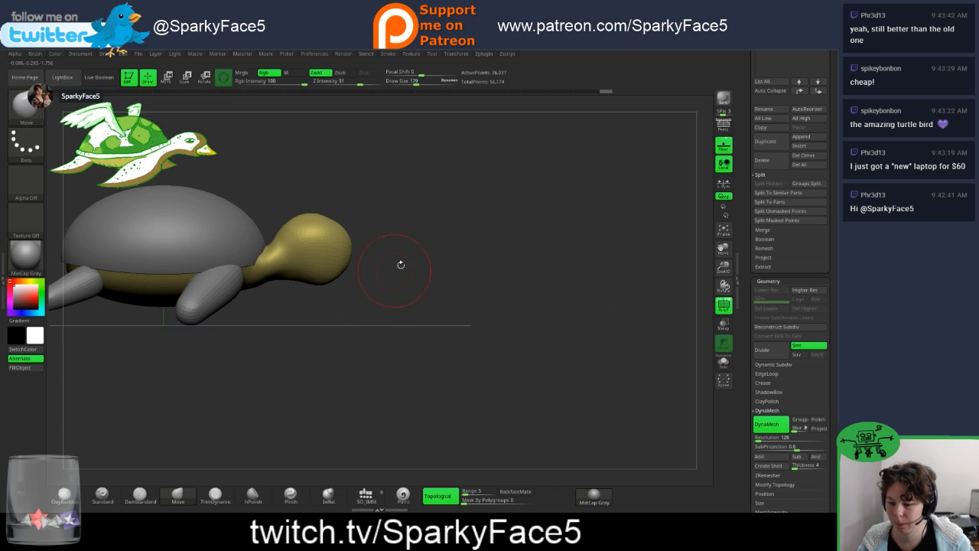
{"action": "left_click_drag", "start_coordinate": [421, 244], "coordinate": [440, 267], "text": "ctrl"}
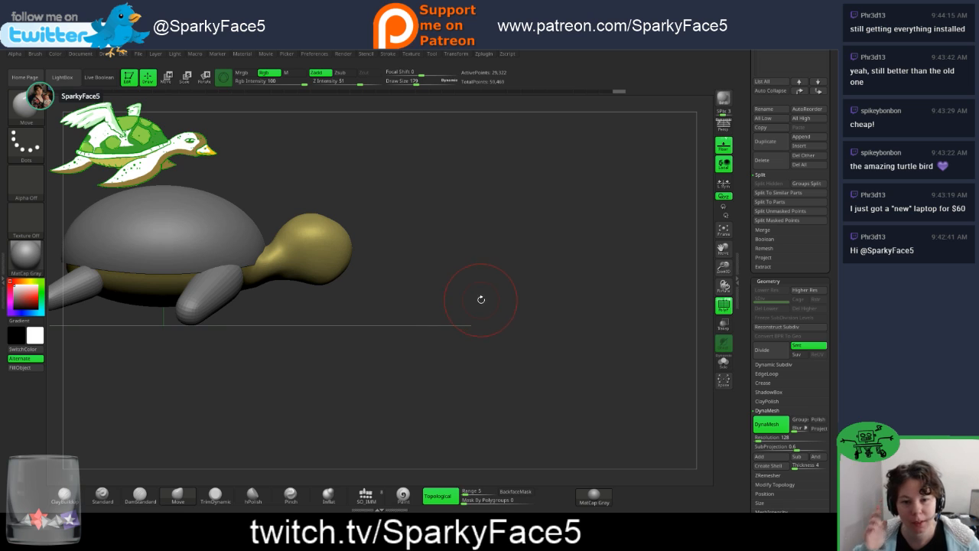
Step: Select the limbs subtool and bend the front limbs backward into curved, tapering flippers with the Move brush
{"action": "mouse_move", "coordinate": [446, 261]}
{"action": "left_mouse_down"}
{"action": "mouse_move", "coordinate": [314, 262]}
{"action": "mouse_move", "coordinate": [436, 261]}
{"action": "left_mouse_up"}
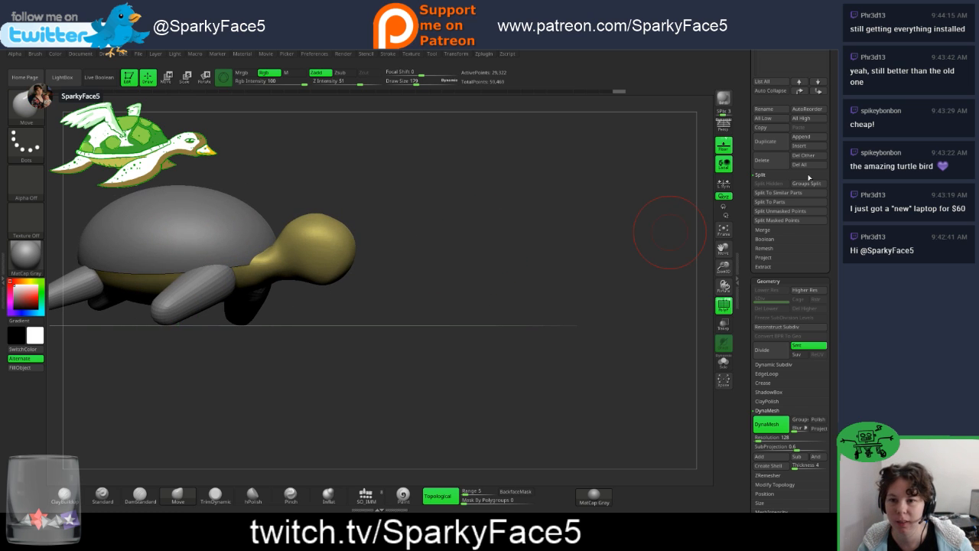
{"action": "scroll", "coordinate": [795, 192], "scroll_direction": "up", "scroll_amount": 6}
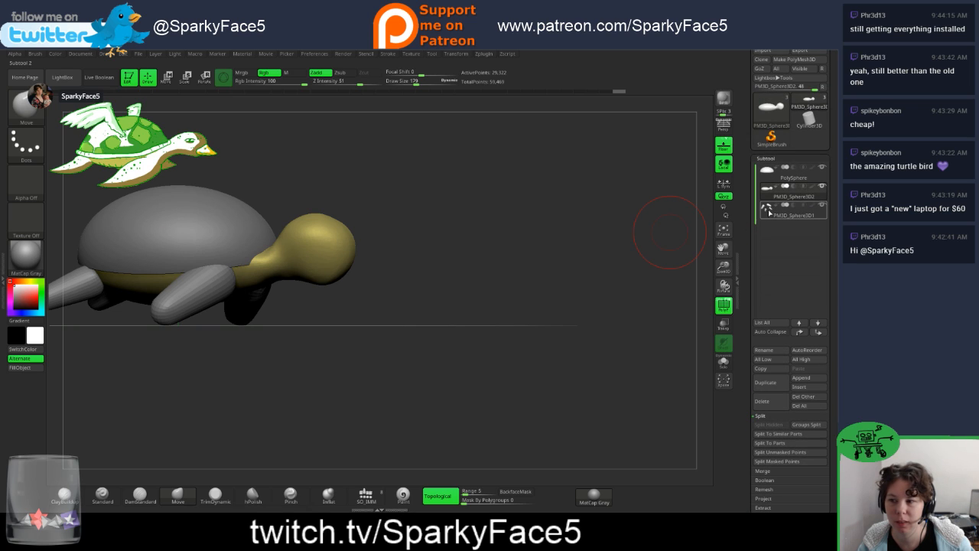
{"action": "left_click", "coordinate": [769, 213]}
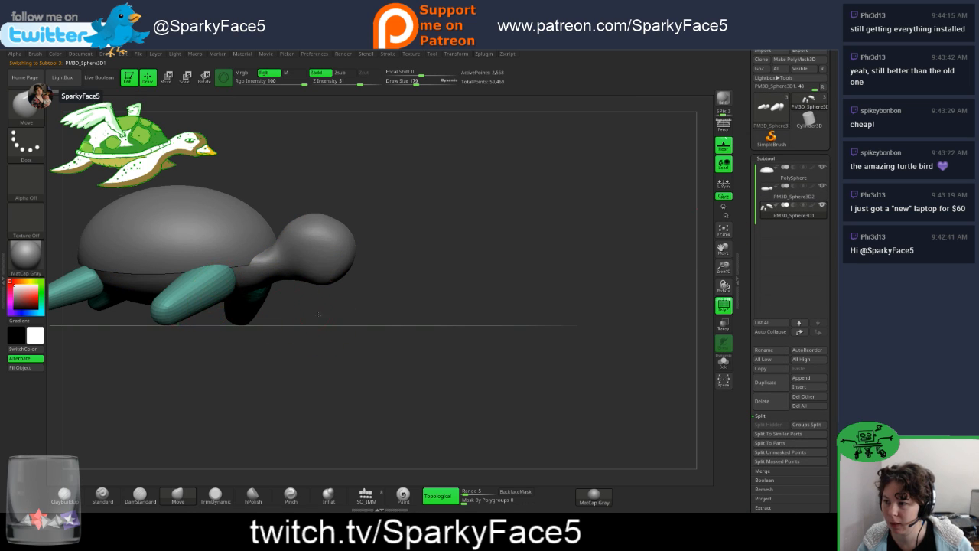
{"action": "left_click_drag", "start_coordinate": [319, 314], "coordinate": [345, 296]}
{"action": "left_click_drag", "start_coordinate": [288, 311], "coordinate": [230, 296]}
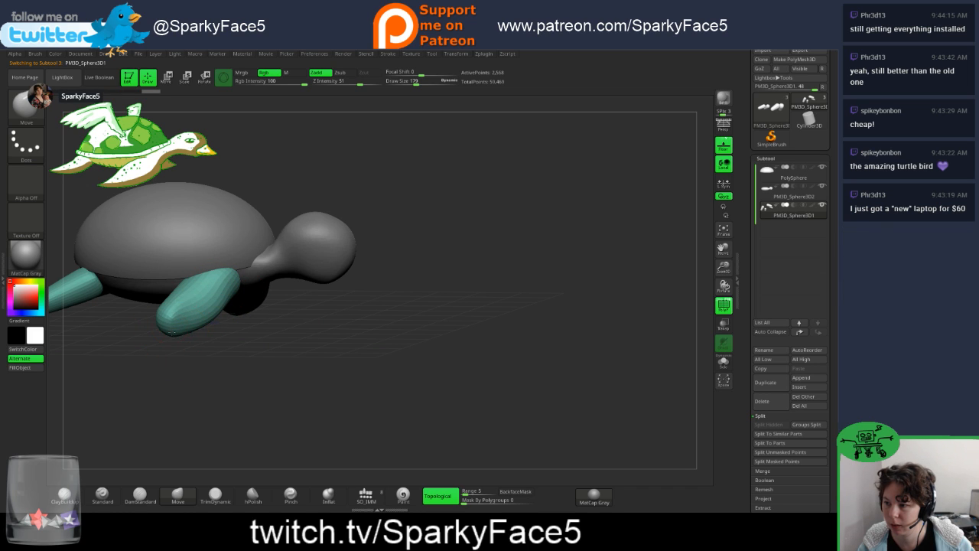
{"action": "mouse_move", "coordinate": [210, 329]}
{"action": "left_mouse_down"}
{"action": "mouse_move", "coordinate": [270, 361]}
{"action": "mouse_move", "coordinate": [251, 306]}
{"action": "mouse_move", "coordinate": [200, 299]}
{"action": "mouse_move", "coordinate": [184, 327]}
{"action": "mouse_move", "coordinate": [133, 339]}
{"action": "mouse_move", "coordinate": [108, 325]}
{"action": "left_mouse_up"}
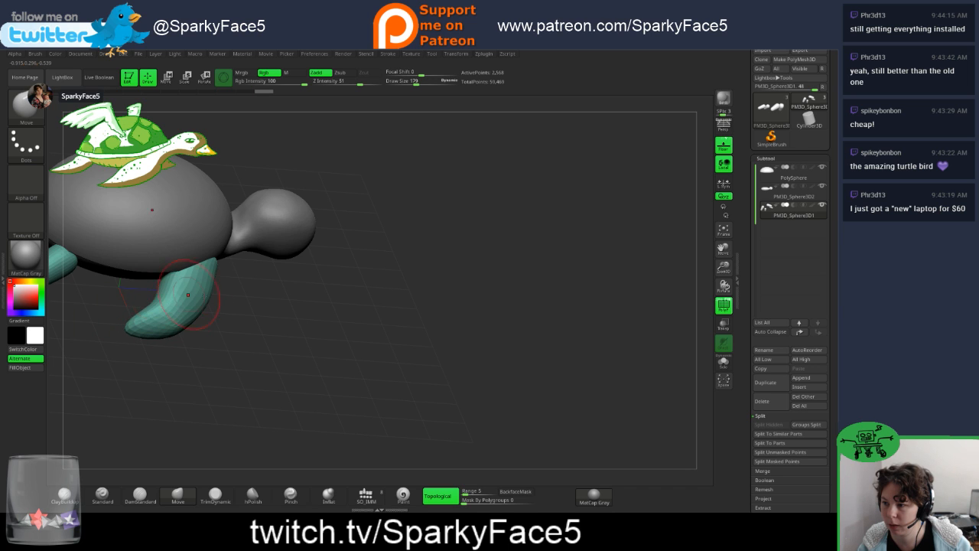
{"action": "left_click_drag", "start_coordinate": [360, 337], "coordinate": [260, 321]}
{"action": "left_click_drag", "start_coordinate": [200, 328], "coordinate": [285, 328]}
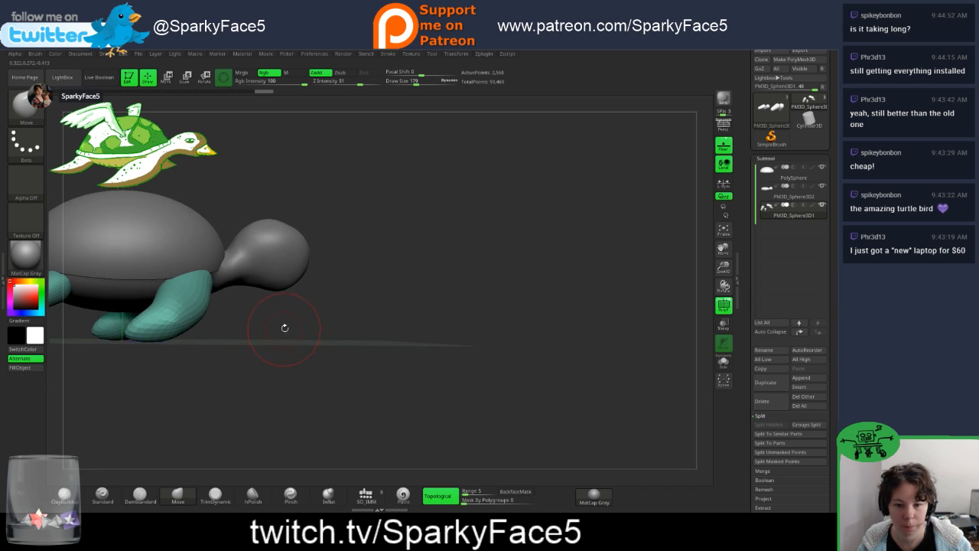
Step: Refine the front flippers' backward curve and thickness from the side and from underneath with the Move brush
{"action": "left_click_drag", "start_coordinate": [356, 301], "coordinate": [318, 337], "text": "alt"}
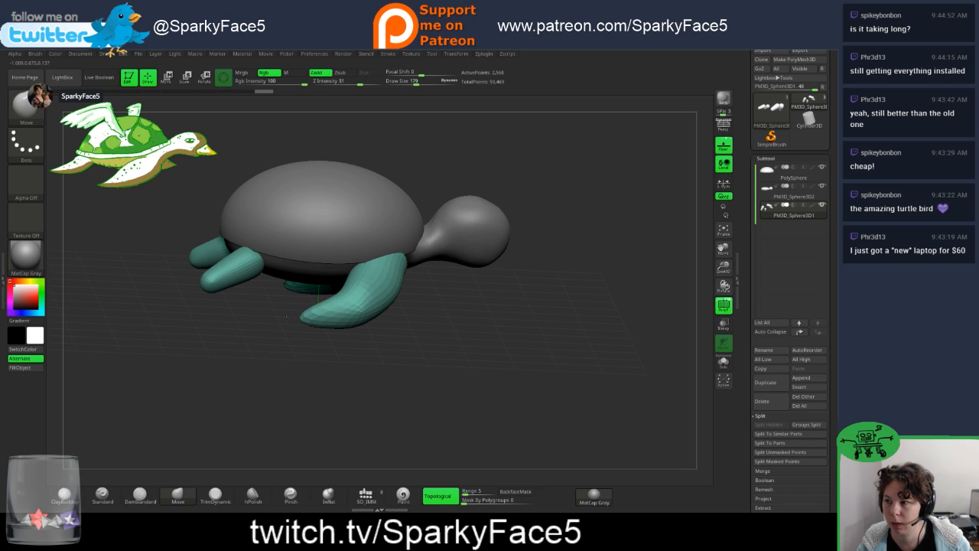
{"action": "mouse_move", "coordinate": [329, 284]}
{"action": "left_mouse_down"}
{"action": "mouse_move", "coordinate": [367, 306]}
{"action": "mouse_move", "coordinate": [357, 304]}
{"action": "left_mouse_up"}
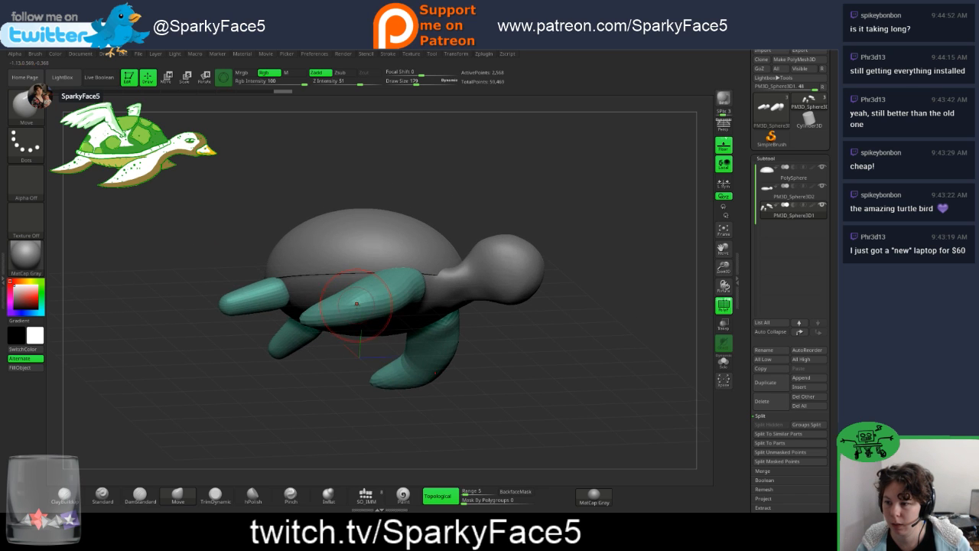
{"action": "right_click_drag", "start_coordinate": [376, 315], "coordinate": [366, 274]}
{"action": "mouse_move", "coordinate": [355, 312]}
{"action": "left_mouse_down"}
{"action": "mouse_move", "coordinate": [354, 300]}
{"action": "mouse_move", "coordinate": [411, 314]}
{"action": "left_mouse_up"}
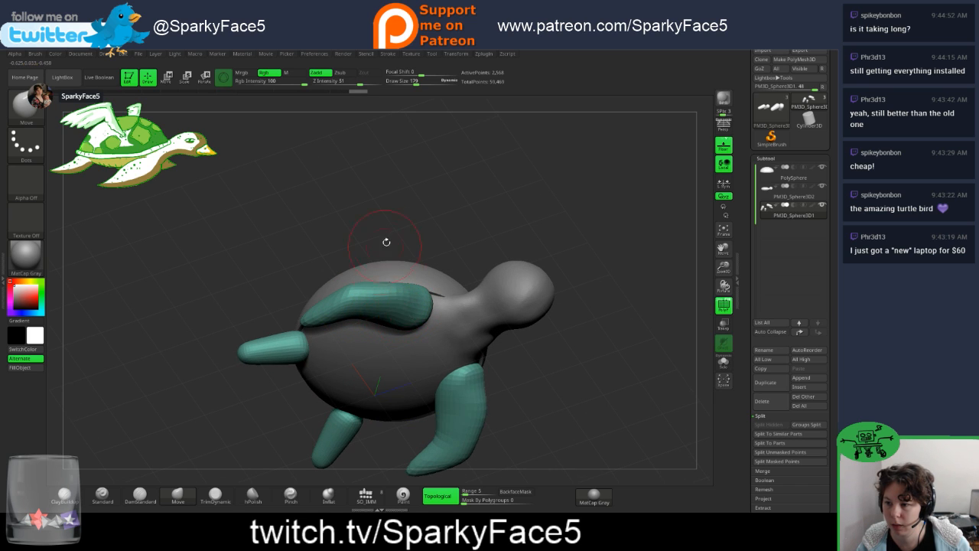
{"action": "left_click_drag", "start_coordinate": [386, 242], "coordinate": [347, 371]}
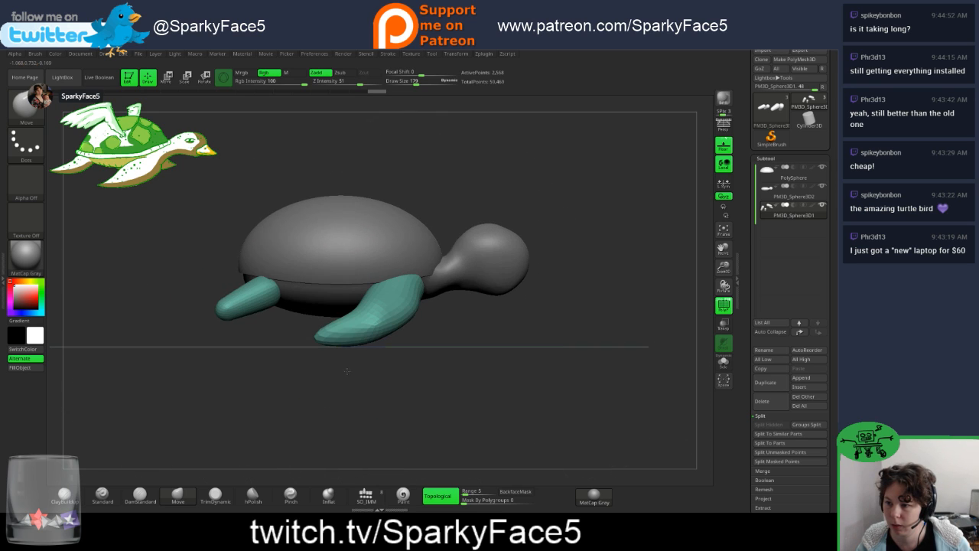
Step: Try lengthening the rear limbs with the Move brush, and undo those strokes
{"action": "mouse_move", "coordinate": [269, 297]}
{"action": "left_mouse_down"}
{"action": "mouse_move", "coordinate": [227, 320]}
{"action": "mouse_move", "coordinate": [187, 303]}
{"action": "mouse_move", "coordinate": [195, 315]}
{"action": "left_mouse_up"}
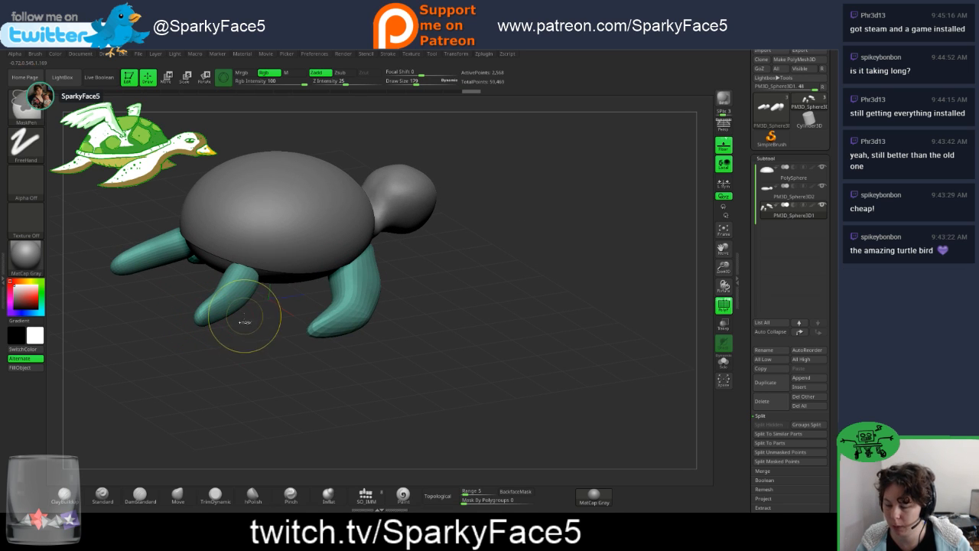
{"action": "key", "text": "ctrl+z"}
{"action": "key", "text": "ctrl+z"}
{"action": "key", "text": "ctrl+z"}
{"action": "key", "text": "ctrl+z"}
{"action": "key", "text": "ctrl+z"}
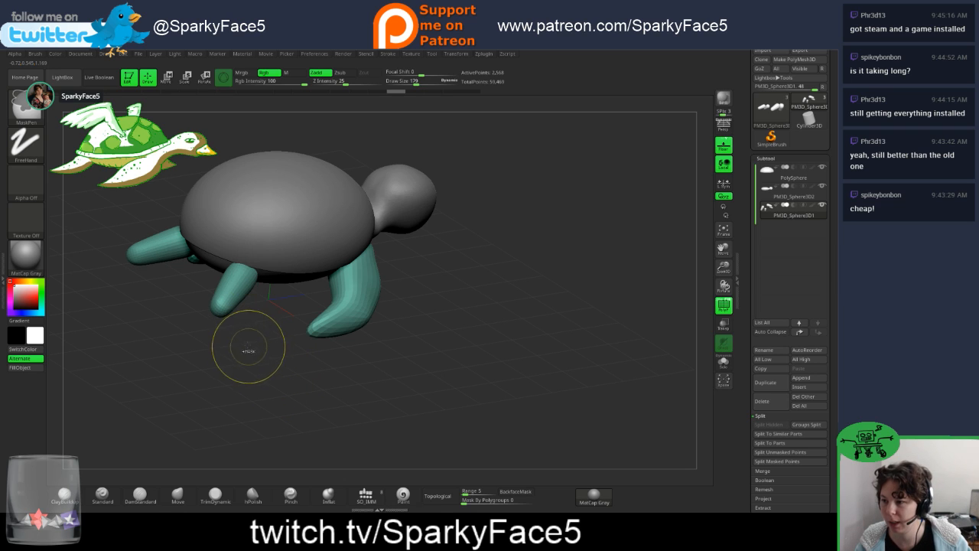
Step: Bend the rear limbs' tips backward with the Move brush and DynaMesh the limbs at resolution 128
{"action": "left_click_drag", "start_coordinate": [212, 307], "coordinate": [191, 306]}
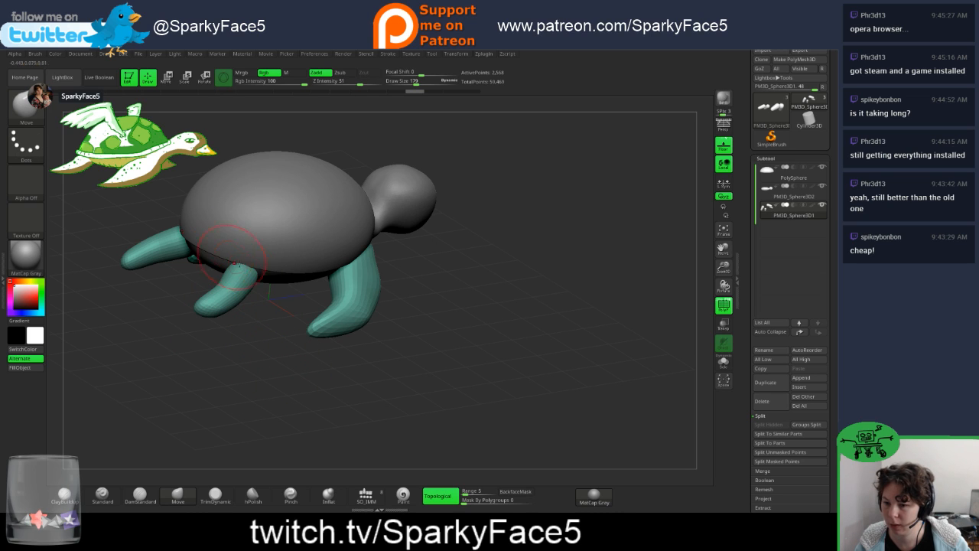
{"action": "scroll", "coordinate": [748, 316], "scroll_direction": "down", "scroll_amount": 2}
{"action": "scroll", "coordinate": [747, 315], "scroll_direction": "down", "scroll_amount": 6}
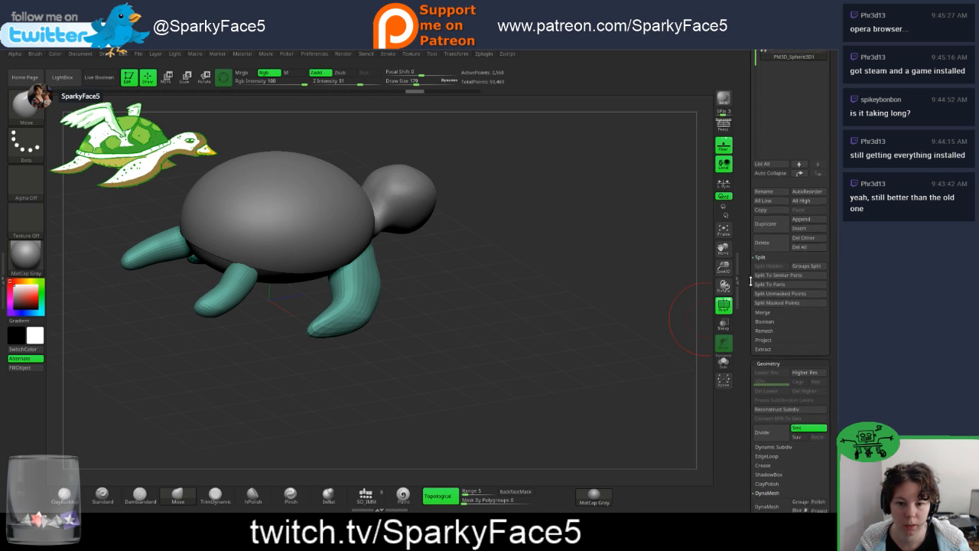
{"action": "scroll", "coordinate": [748, 364], "scroll_direction": "down", "scroll_amount": 4}
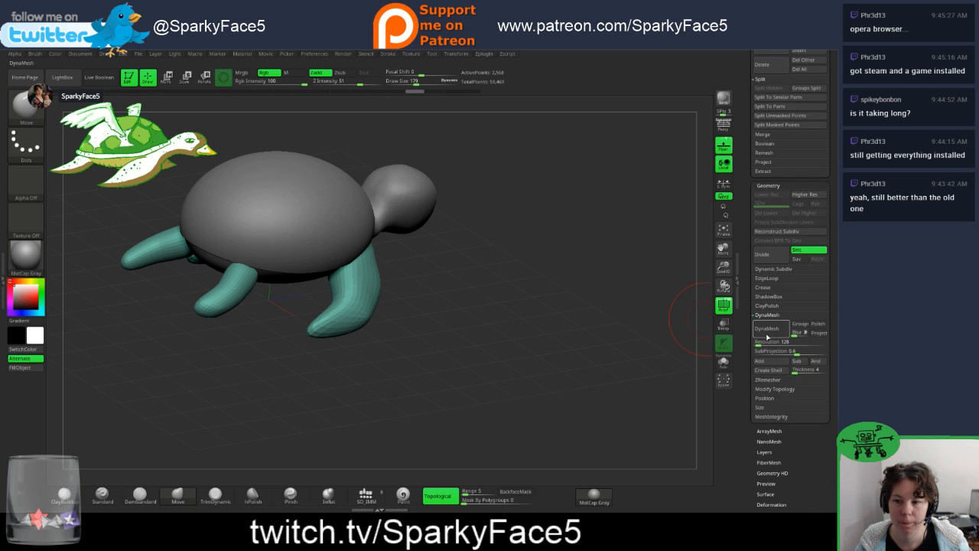
{"action": "left_click", "coordinate": [766, 328]}
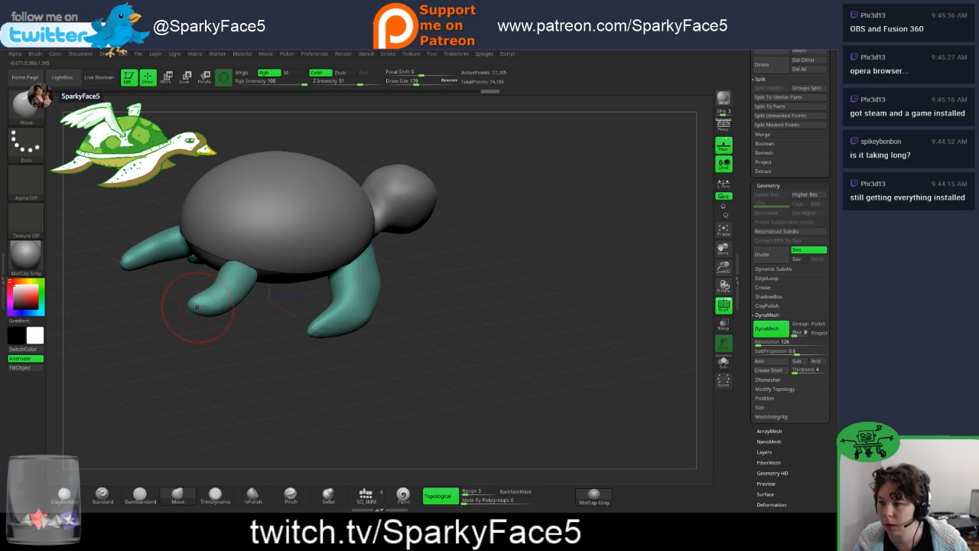
Step: Reduce the brush draw size to 124 and shape the rear limbs into tapered, backward-curving flippers, adjusting their bases from underneath
{"action": "key", "text": "s"}
{"action": "mouse_move", "coordinate": [229, 326]}
{"action": "left_mouse_down"}
{"action": "mouse_move", "coordinate": [220, 328]}
{"action": "mouse_move", "coordinate": [229, 327]}
{"action": "left_mouse_up"}
{"action": "key", "text": "s"}
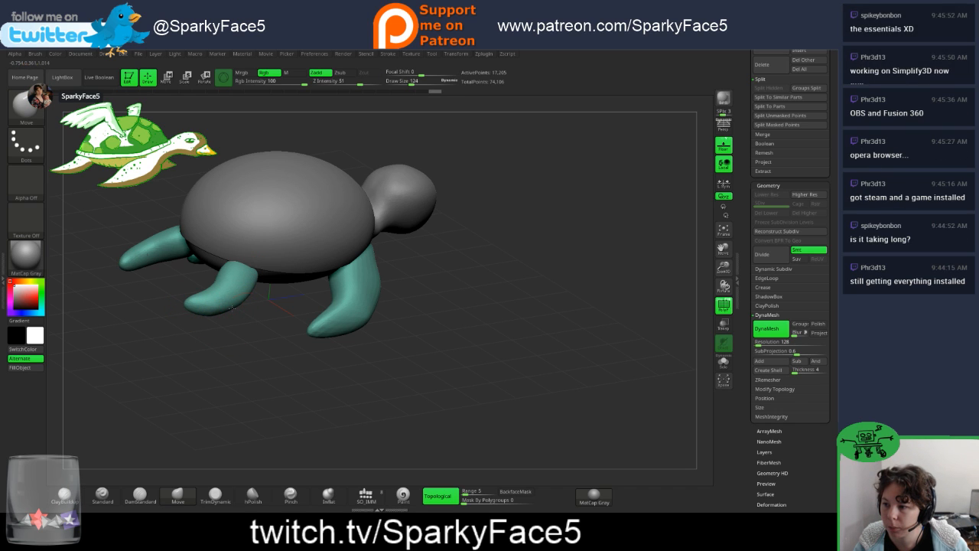
{"action": "left_click_drag", "start_coordinate": [240, 326], "coordinate": [193, 209], "text": "shift"}
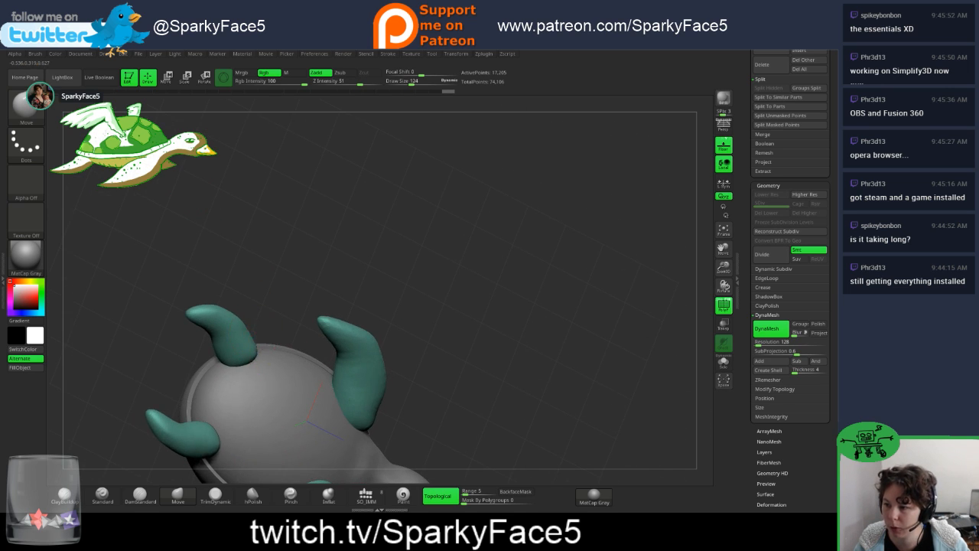
{"action": "mouse_move", "coordinate": [278, 325]}
{"action": "left_mouse_down"}
{"action": "mouse_move", "coordinate": [246, 327]}
{"action": "mouse_move", "coordinate": [273, 346]}
{"action": "left_mouse_up"}
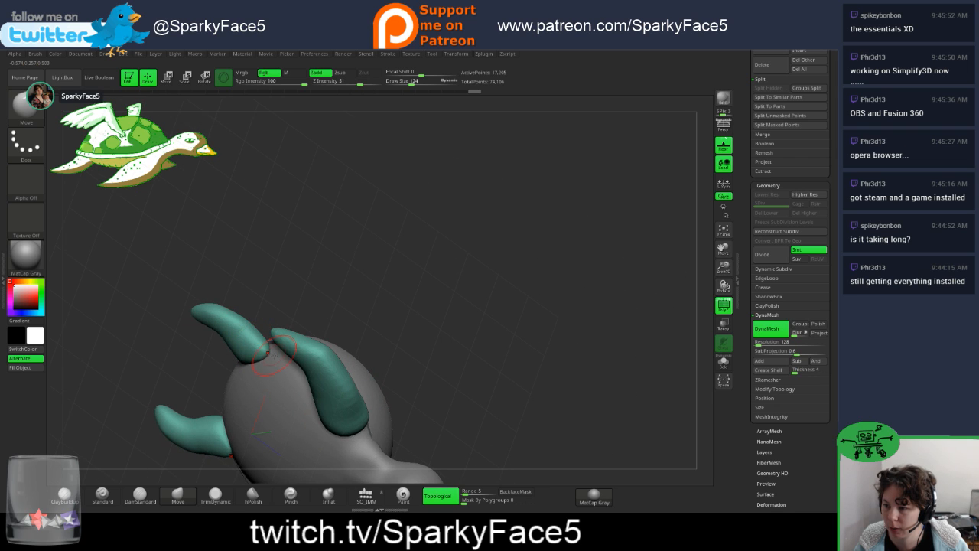
{"action": "mouse_move", "coordinate": [281, 291]}
{"action": "left_mouse_down"}
{"action": "mouse_move", "coordinate": [249, 364]}
{"action": "mouse_move", "coordinate": [265, 358]}
{"action": "mouse_move", "coordinate": [258, 337]}
{"action": "mouse_move", "coordinate": [274, 355]}
{"action": "mouse_move", "coordinate": [349, 314]}
{"action": "mouse_move", "coordinate": [450, 326]}
{"action": "left_mouse_up"}
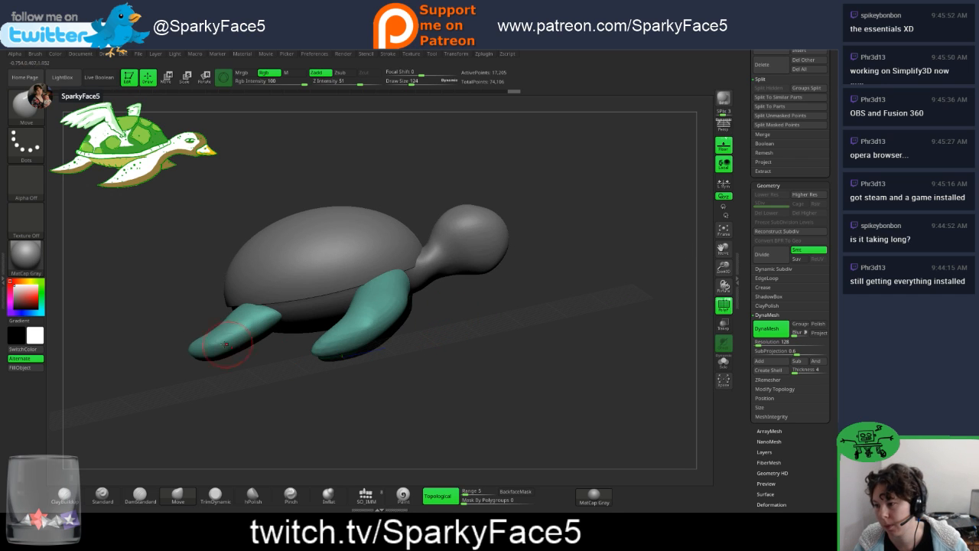
{"action": "left_click_drag", "start_coordinate": [191, 349], "coordinate": [204, 358]}
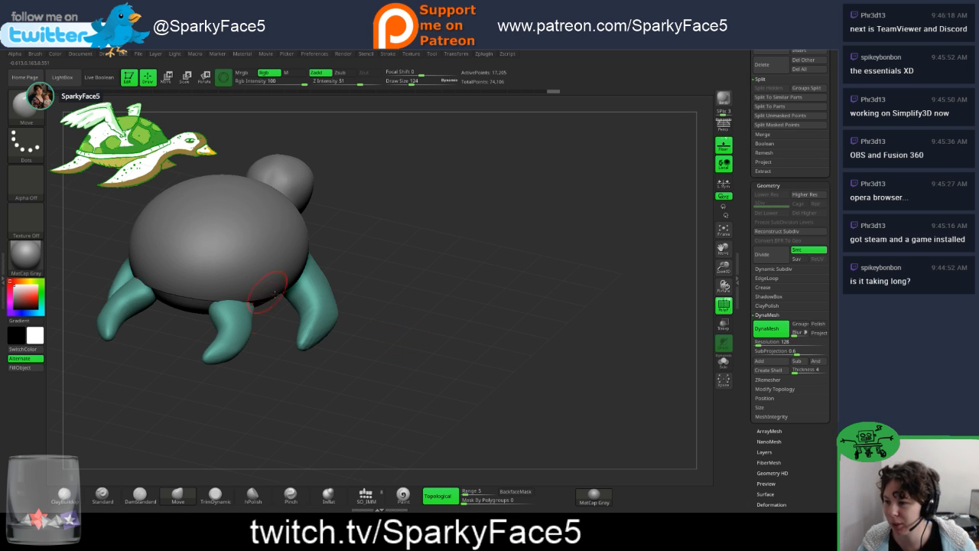
{"action": "left_click_drag", "start_coordinate": [469, 324], "coordinate": [457, 188]}
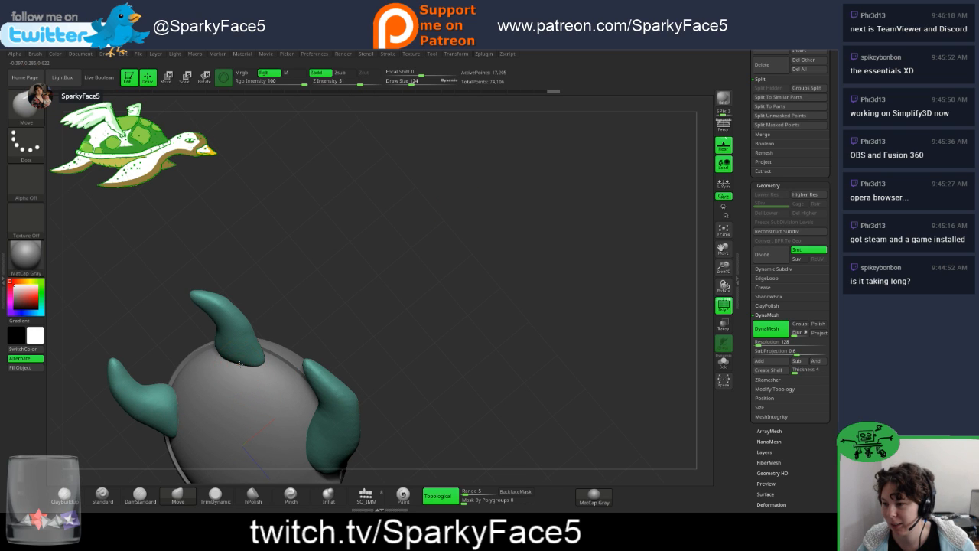
{"action": "left_click_drag", "start_coordinate": [240, 364], "coordinate": [226, 364]}
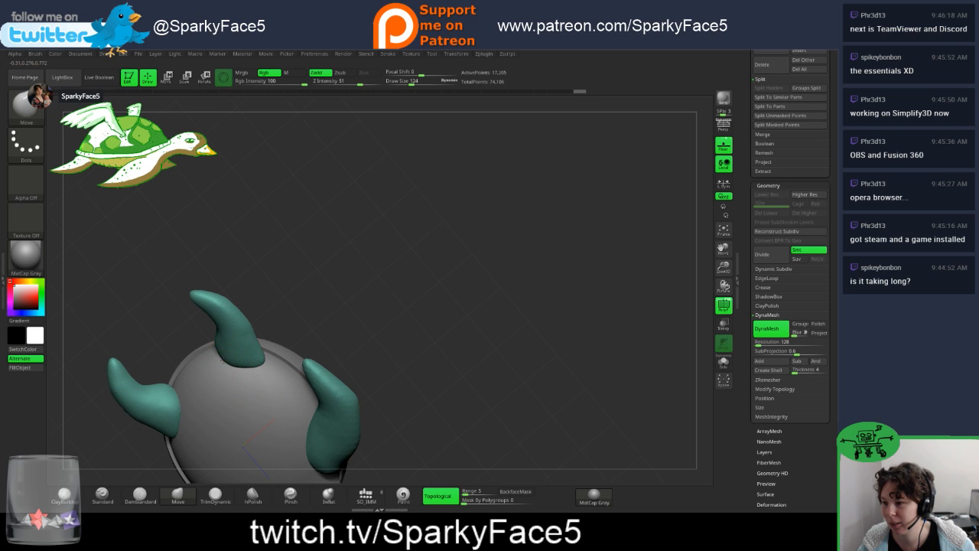
Step: Examine the four flippers' shape and placement against the shell and head from behind, the side and the front
{"action": "left_click_drag", "start_coordinate": [321, 256], "coordinate": [392, 345]}
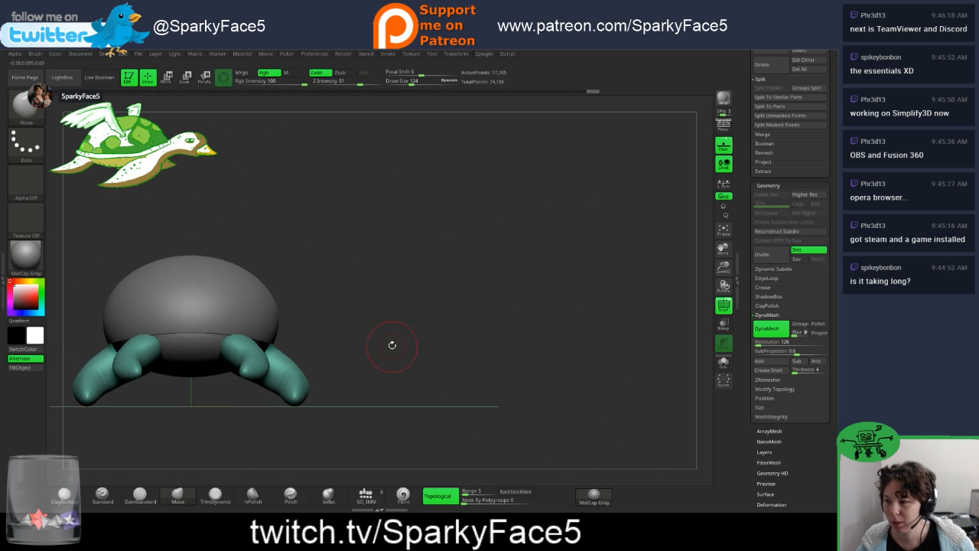
{"action": "left_click_drag", "start_coordinate": [367, 276], "coordinate": [406, 346]}
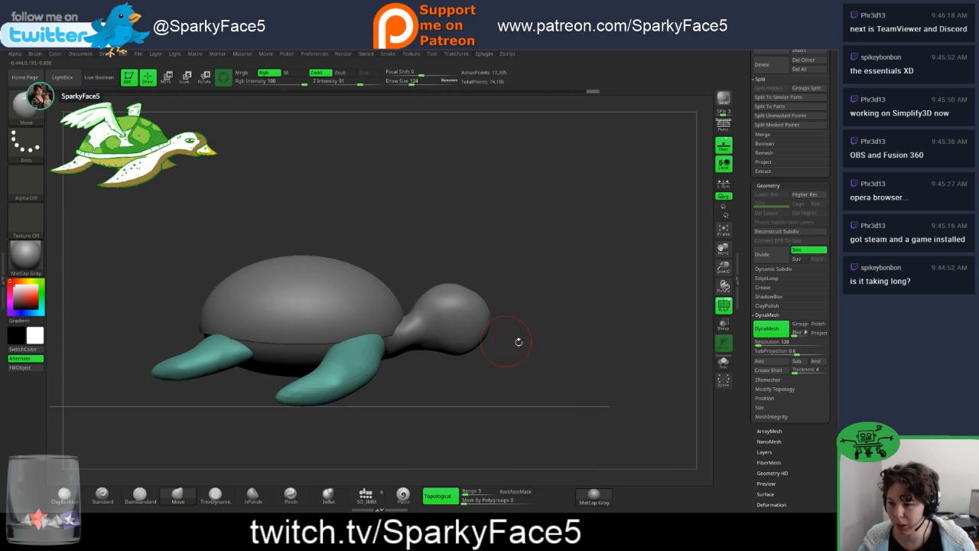
{"action": "mouse_move", "coordinate": [517, 343]}
{"action": "left_mouse_down"}
{"action": "mouse_move", "coordinate": [524, 352]}
{"action": "mouse_move", "coordinate": [514, 349]}
{"action": "left_mouse_up"}
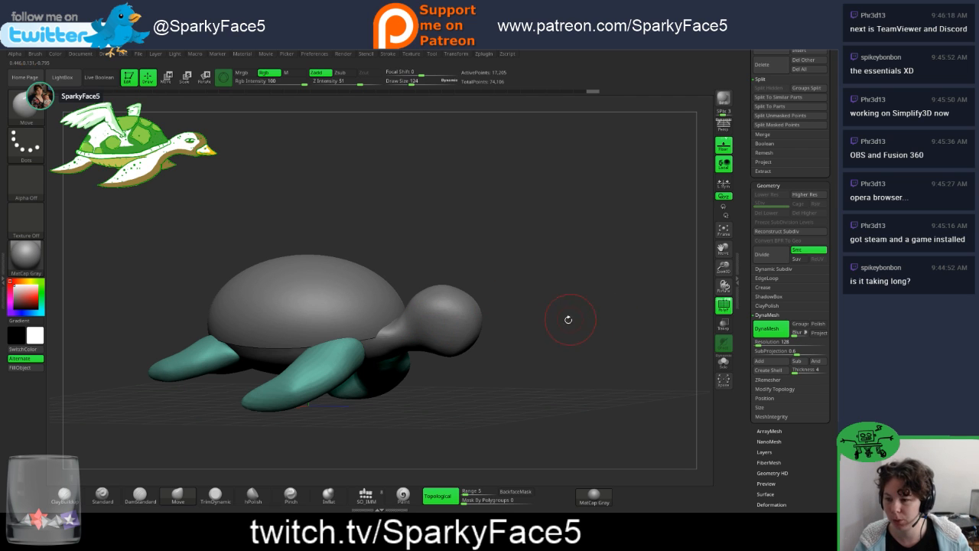
{"action": "mouse_move", "coordinate": [562, 332]}
{"action": "left_mouse_down"}
{"action": "mouse_move", "coordinate": [535, 325]}
{"action": "mouse_move", "coordinate": [566, 310]}
{"action": "mouse_move", "coordinate": [559, 329]}
{"action": "left_mouse_up"}
{"action": "left_click_drag", "start_coordinate": [175, 265], "coordinate": [163, 289], "text": "shift"}
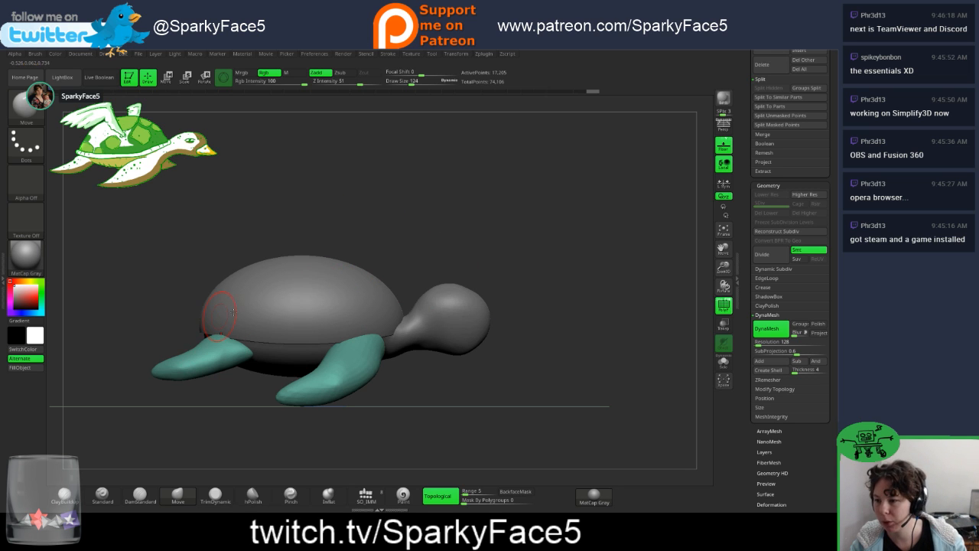
{"action": "left_click_drag", "start_coordinate": [577, 265], "coordinate": [535, 312]}
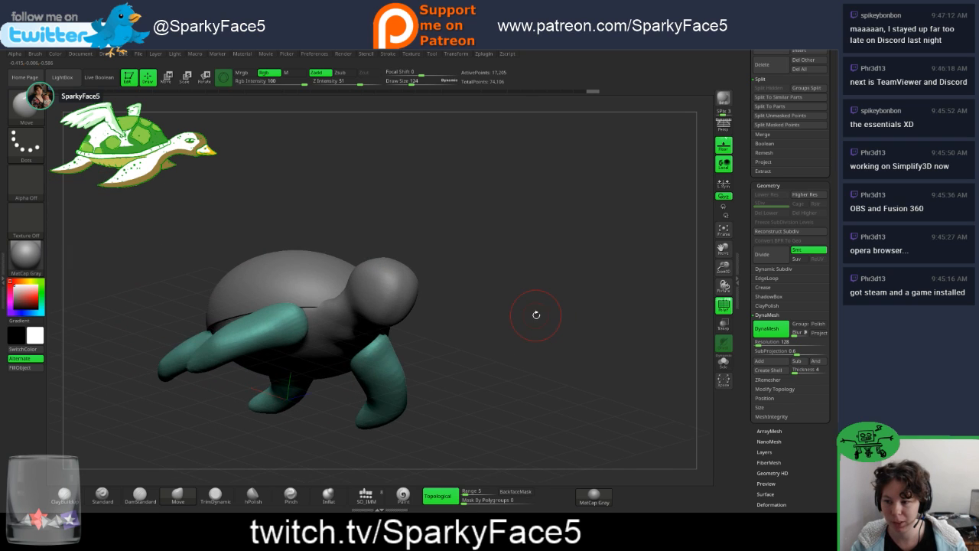
{"action": "left_click_drag", "start_coordinate": [442, 326], "coordinate": [539, 330]}
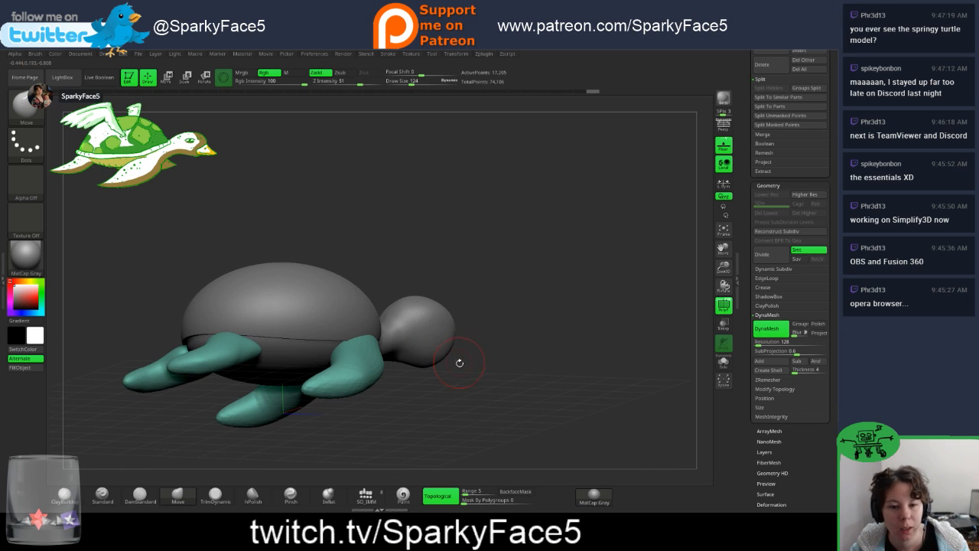
{"action": "left_click_drag", "start_coordinate": [455, 305], "coordinate": [451, 342]}
{"action": "left_click_drag", "start_coordinate": [372, 336], "coordinate": [298, 340]}
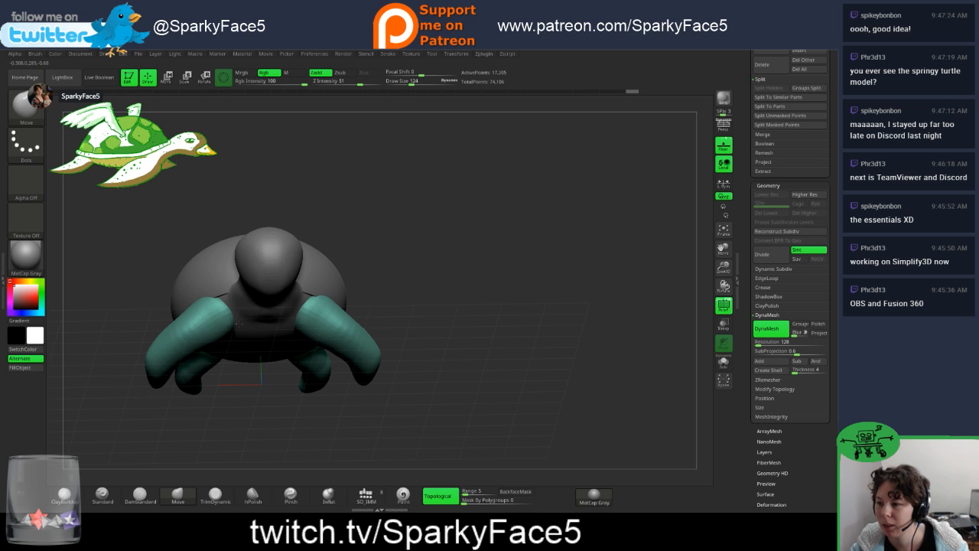
{"action": "mouse_move", "coordinate": [422, 344]}
{"action": "left_mouse_down"}
{"action": "mouse_move", "coordinate": [444, 327]}
{"action": "mouse_move", "coordinate": [445, 303]}
{"action": "mouse_move", "coordinate": [390, 337]}
{"action": "mouse_move", "coordinate": [396, 359]}
{"action": "mouse_move", "coordinate": [398, 349]}
{"action": "mouse_move", "coordinate": [442, 346]}
{"action": "left_mouse_up"}
{"action": "left_click_drag", "start_coordinate": [502, 295], "coordinate": [512, 318]}
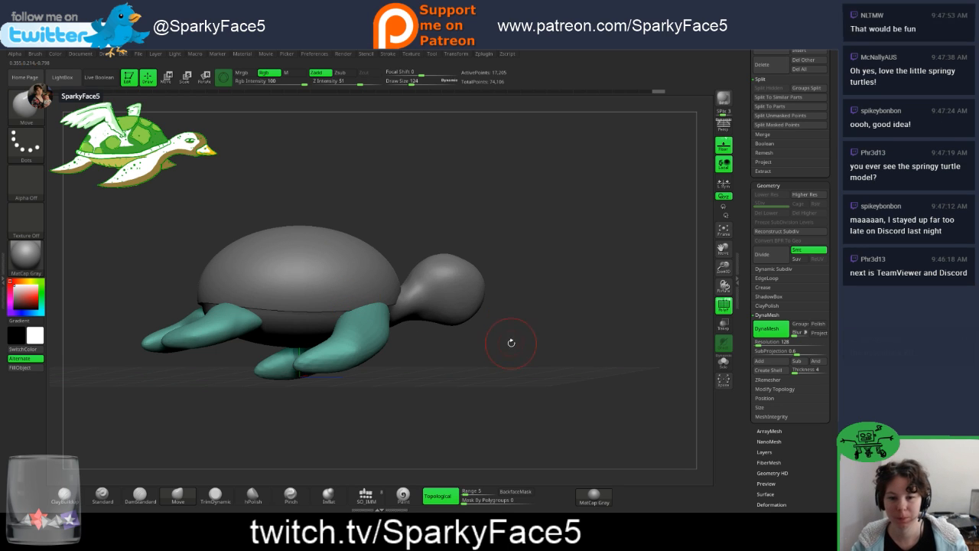
{"action": "left_click_drag", "start_coordinate": [521, 349], "coordinate": [511, 343]}
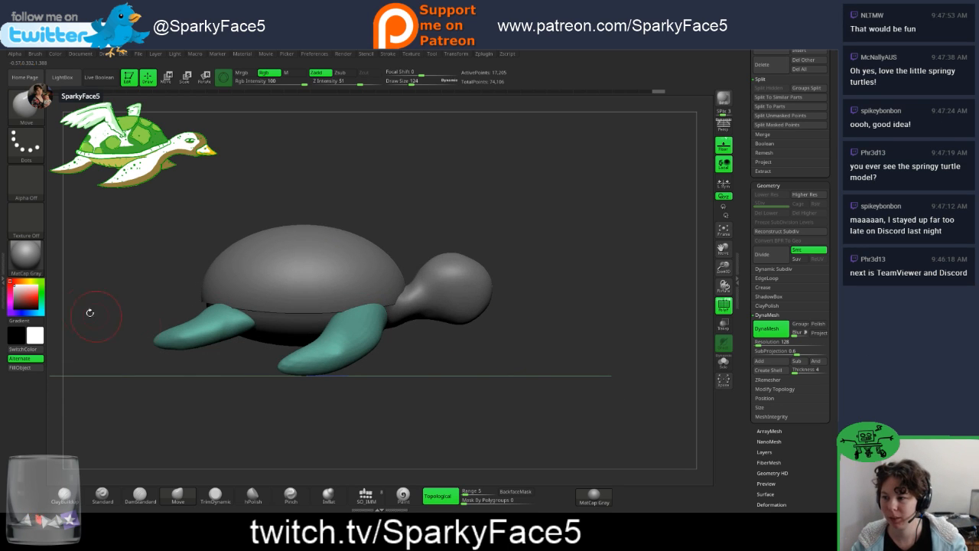
{"action": "mouse_move", "coordinate": [117, 305]}
{"action": "left_mouse_down"}
{"action": "mouse_move", "coordinate": [140, 312]}
{"action": "mouse_move", "coordinate": [116, 301]}
{"action": "left_mouse_up"}
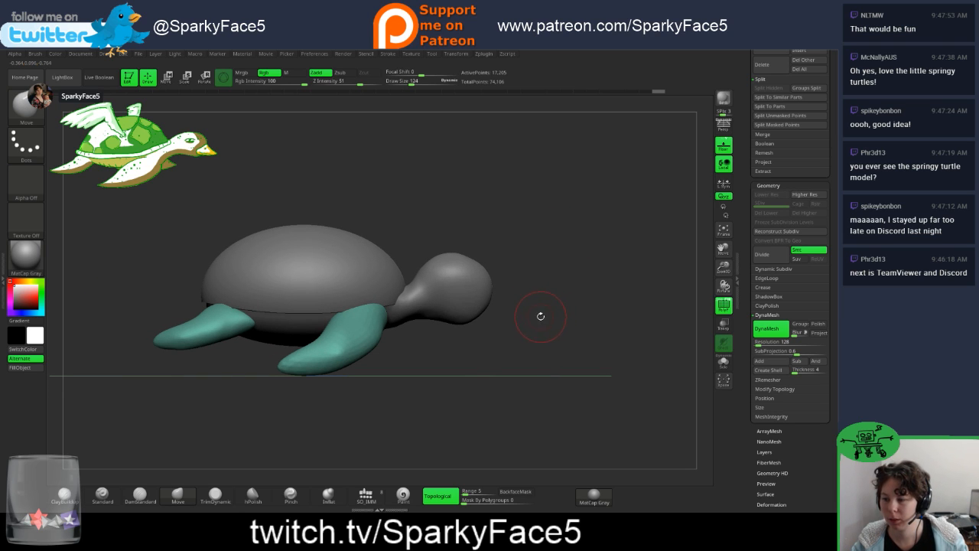
Step: Try tilting the whole turtle upward with the Gizmo's rotation, undo it, and return to draw mode
{"action": "key", "text": "w"}
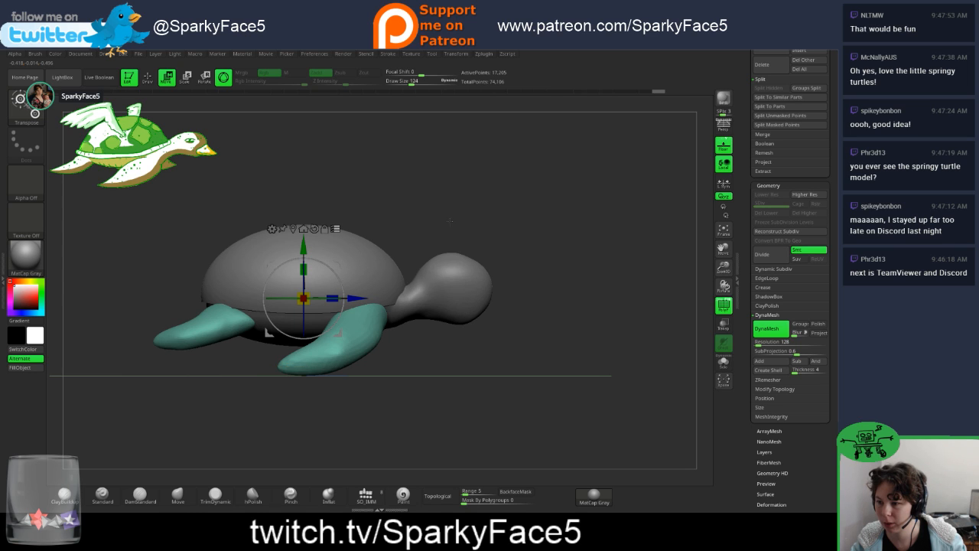
{"action": "left_click_drag", "start_coordinate": [337, 332], "coordinate": [335, 281]}
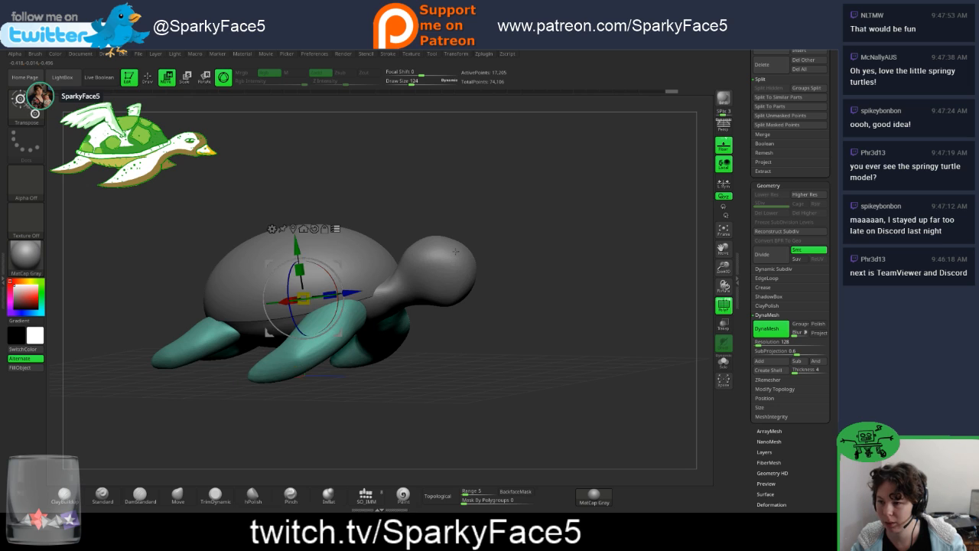
{"action": "left_click_drag", "start_coordinate": [489, 345], "coordinate": [509, 328]}
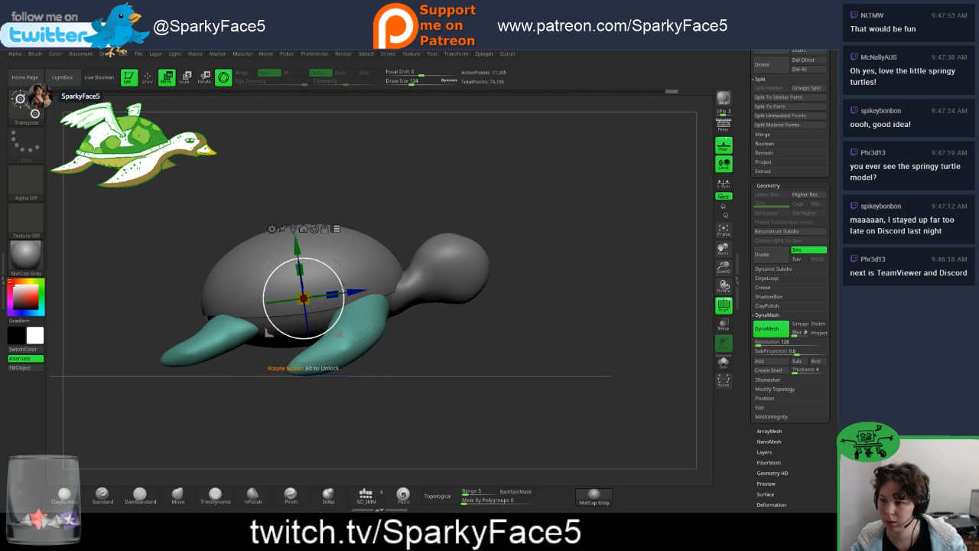
{"action": "mouse_move", "coordinate": [339, 287]}
{"action": "left_mouse_down"}
{"action": "mouse_move", "coordinate": [338, 274]}
{"action": "mouse_move", "coordinate": [338, 282]}
{"action": "left_mouse_up"}
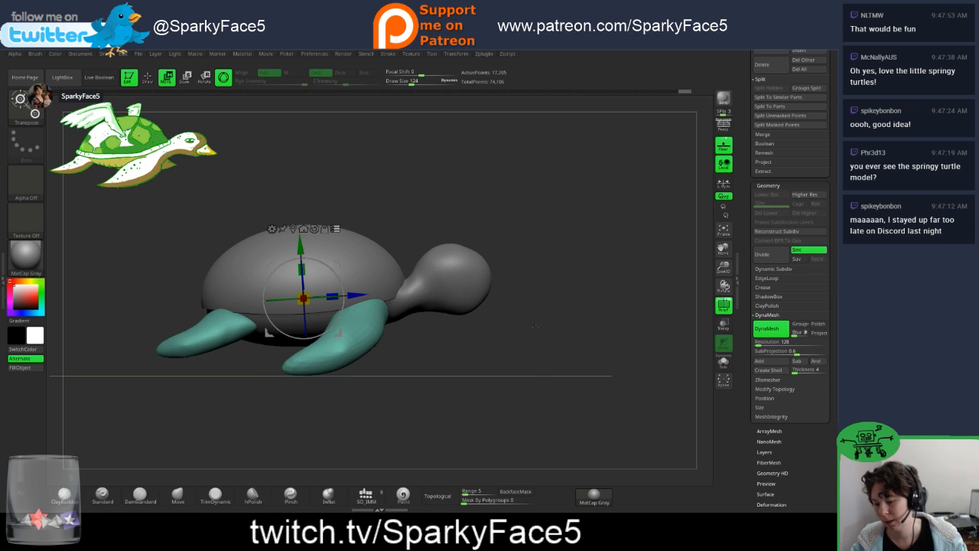
{"action": "key", "text": "ctrl+z"}
{"action": "key", "text": "ctrl+z"}
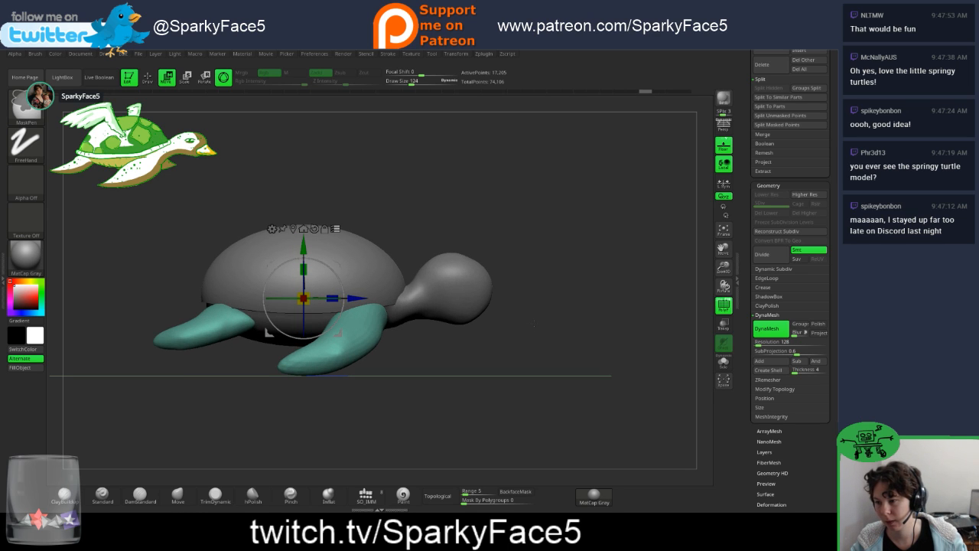
{"action": "mouse_move", "coordinate": [534, 325]}
{"action": "left_mouse_down"}
{"action": "mouse_move", "coordinate": [592, 325]}
{"action": "mouse_move", "coordinate": [481, 315]}
{"action": "mouse_move", "coordinate": [518, 293]}
{"action": "left_mouse_up"}
{"action": "key", "text": "q"}
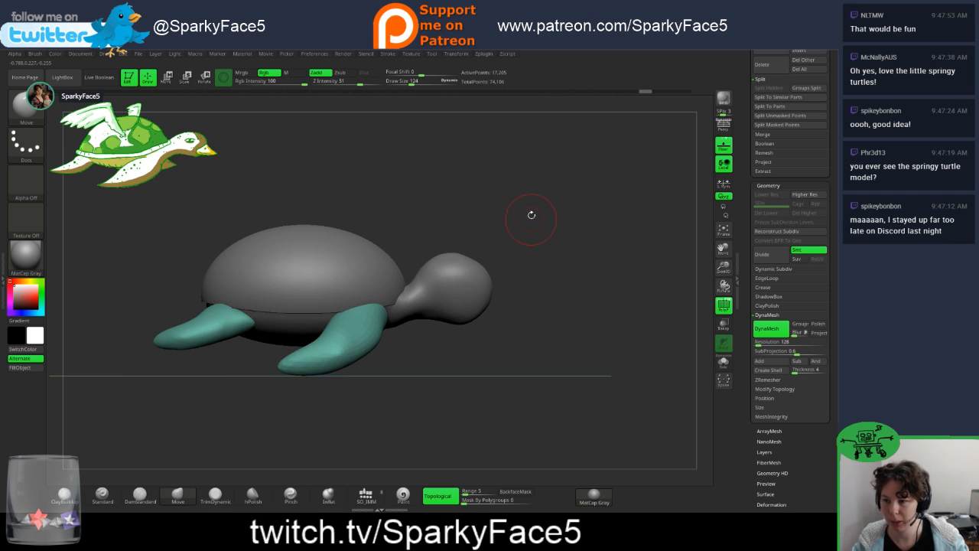
Step: Choose the SO_IMM insert-mesh brush that offers the Appendage mesh
{"action": "left_click_drag", "start_coordinate": [532, 215], "coordinate": [561, 313]}
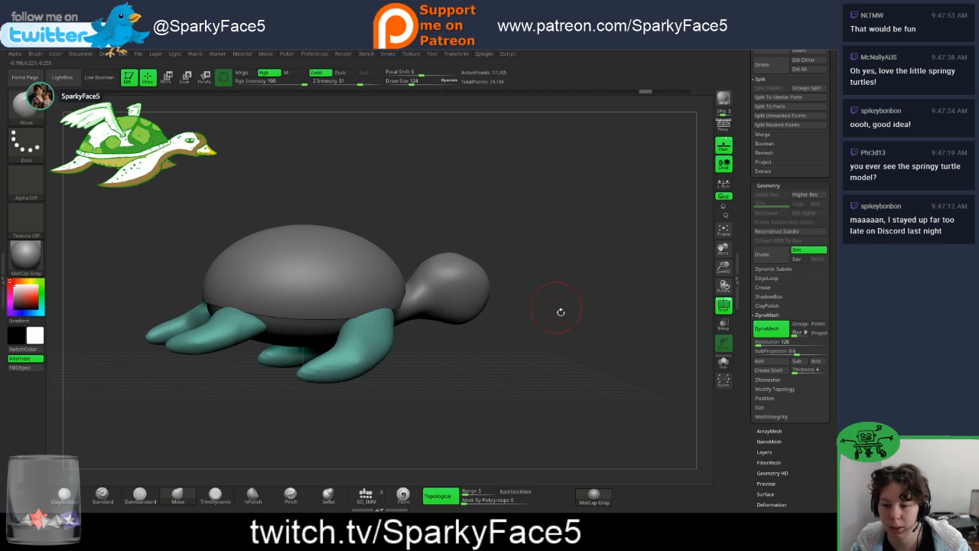
{"action": "left_click", "coordinate": [379, 493]}
{"action": "left_click", "coordinate": [371, 502]}
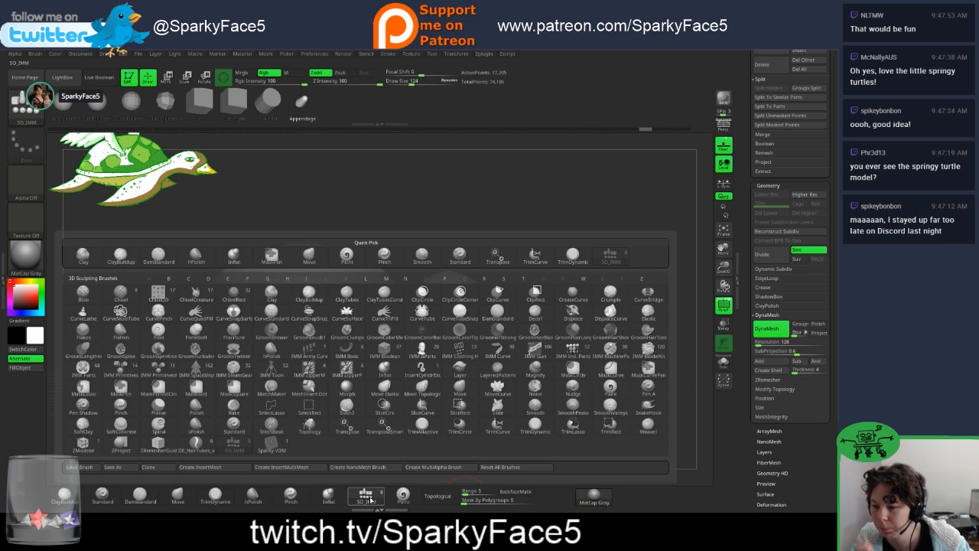
{"action": "left_click", "coordinate": [371, 501]}
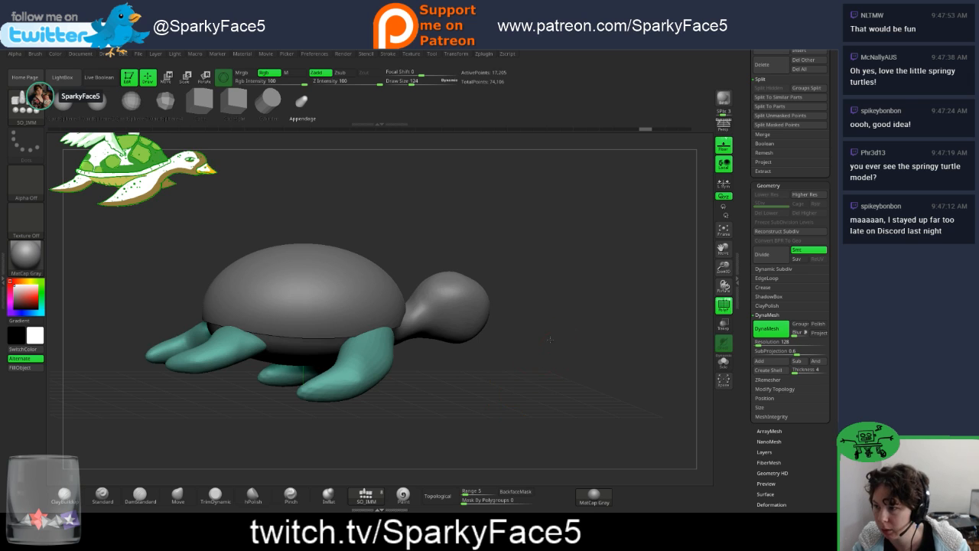
{"action": "left_click_drag", "start_coordinate": [549, 339], "coordinate": [527, 336]}
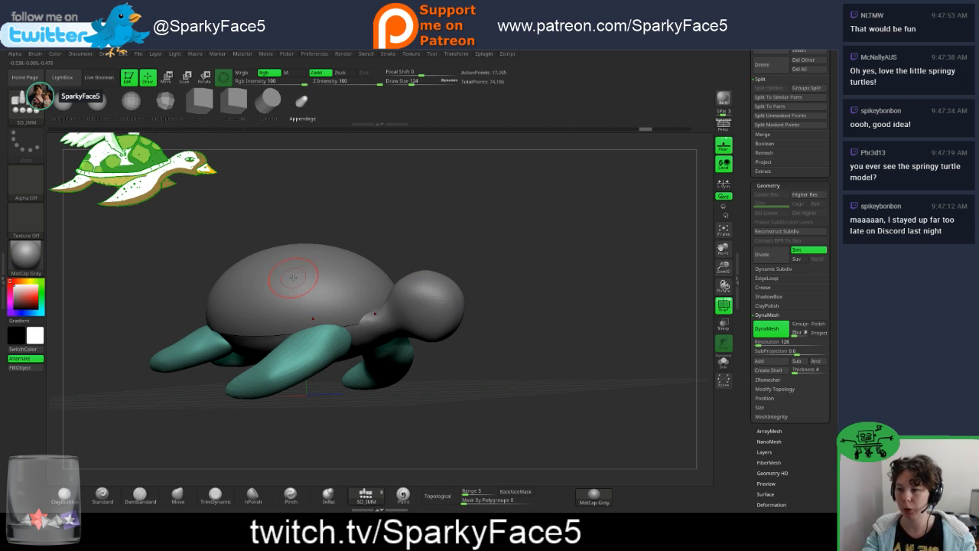
Step: Switch between the shell, limb and body subtools, leaving the body-and-head subtool active
{"action": "left_click", "coordinate": [339, 321], "text": "alt"}
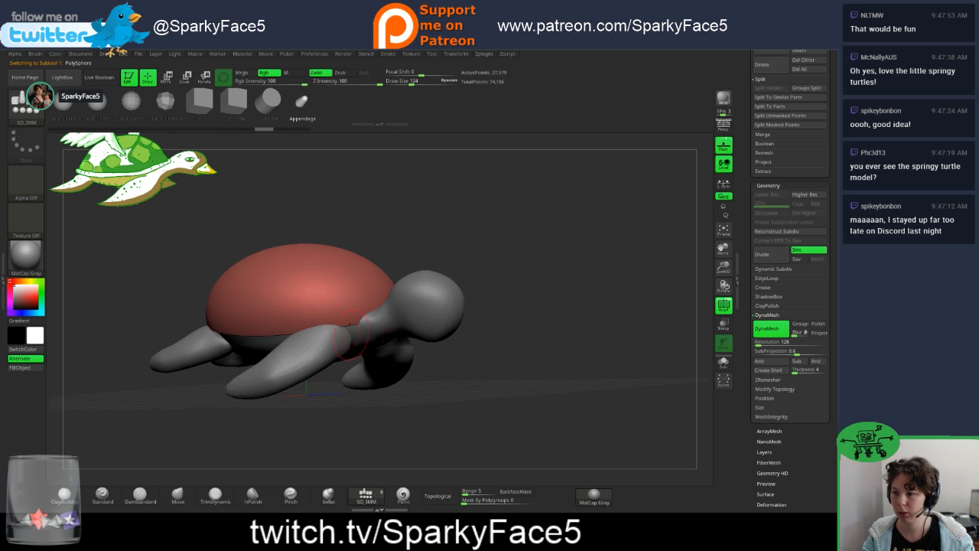
{"action": "left_click", "coordinate": [419, 336], "text": "alt"}
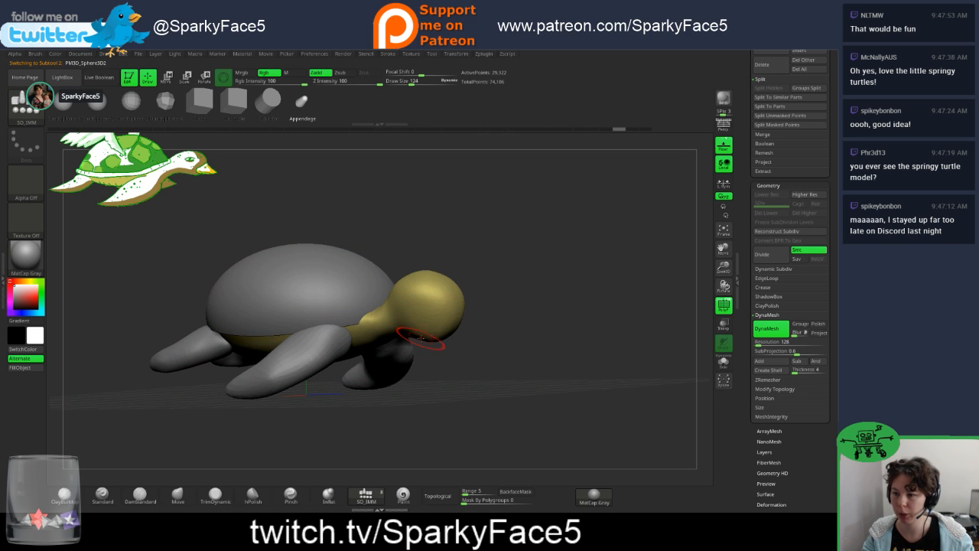
{"action": "scroll", "coordinate": [753, 172], "scroll_direction": "up", "scroll_amount": 10}
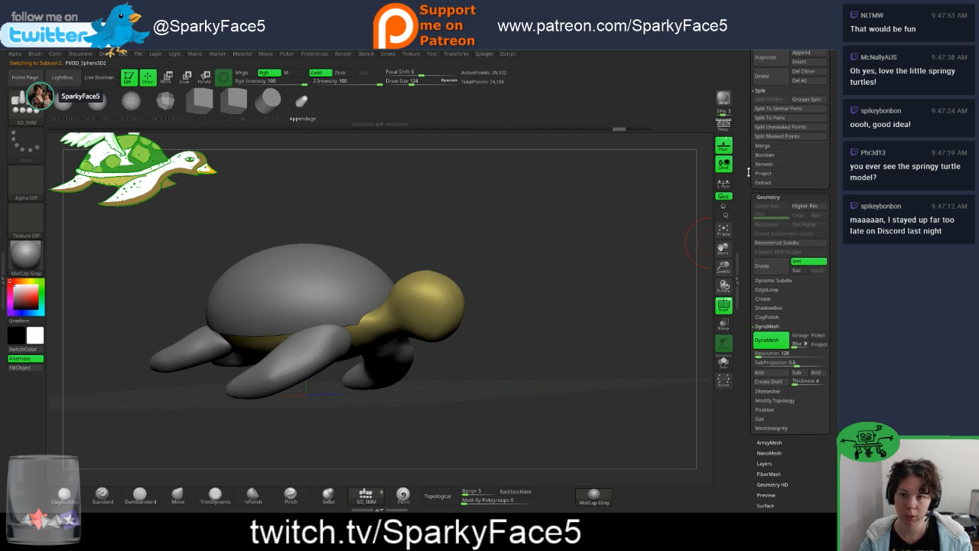
{"action": "scroll", "coordinate": [761, 189], "scroll_direction": "up", "scroll_amount": 2}
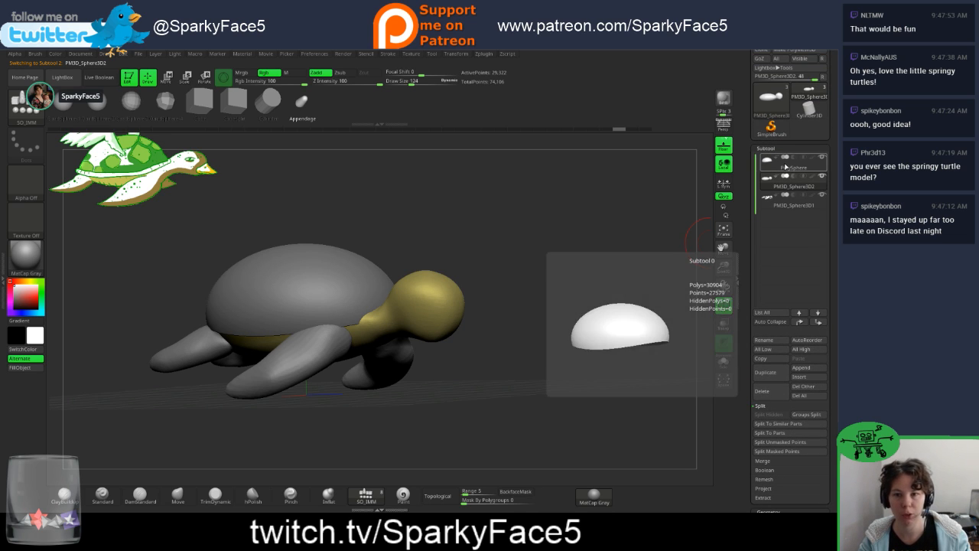
{"action": "left_click", "coordinate": [783, 166]}
{"action": "left_click", "coordinate": [777, 203]}
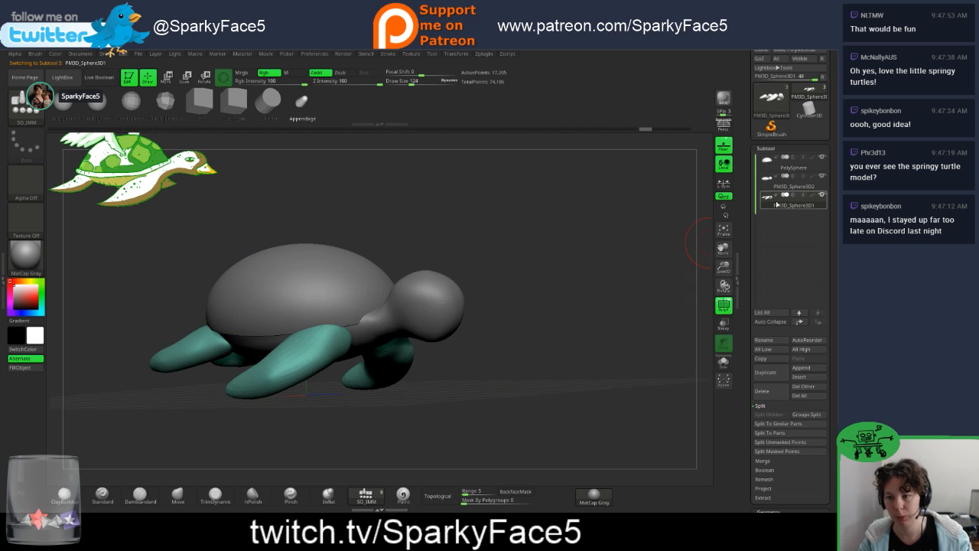
{"action": "left_click", "coordinate": [782, 177]}
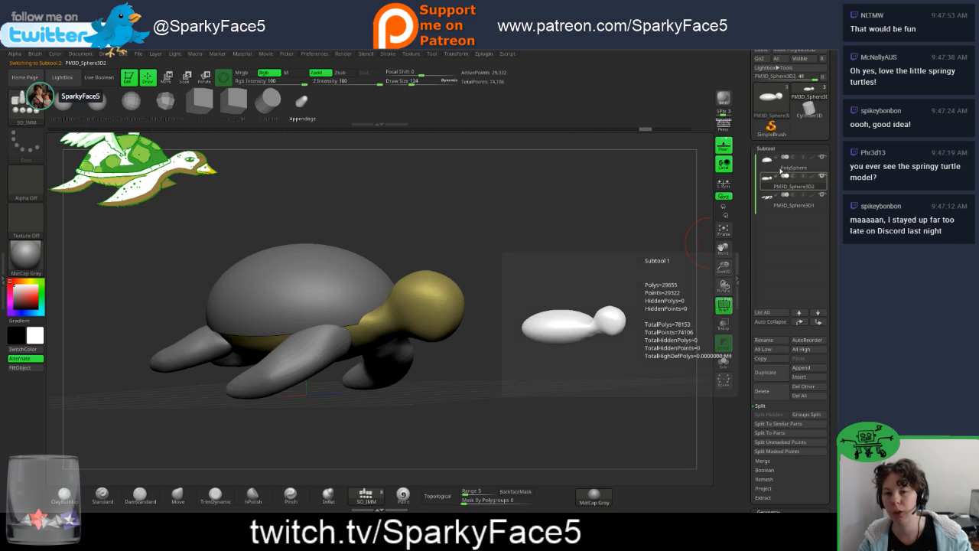
{"action": "left_click", "coordinate": [781, 166]}
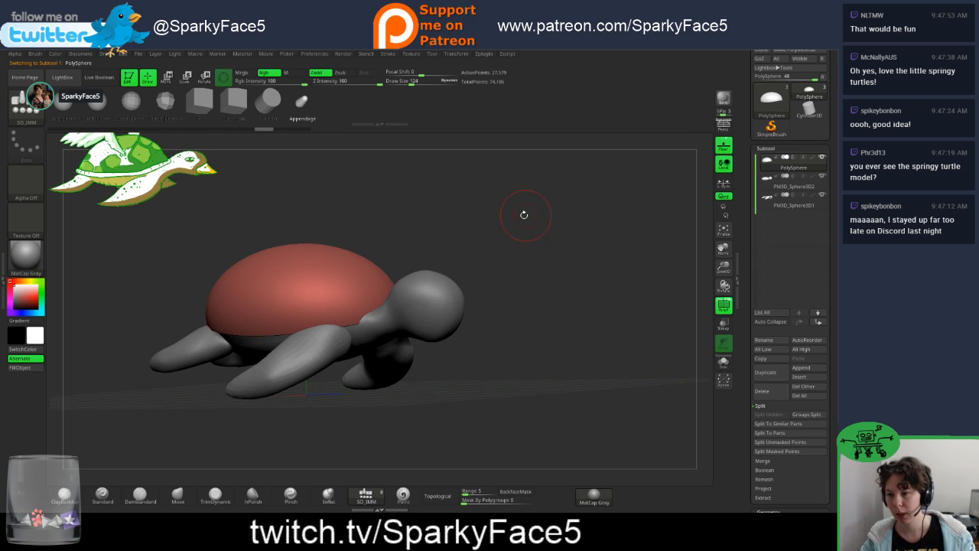
{"action": "left_click", "coordinate": [438, 298], "text": "alt"}
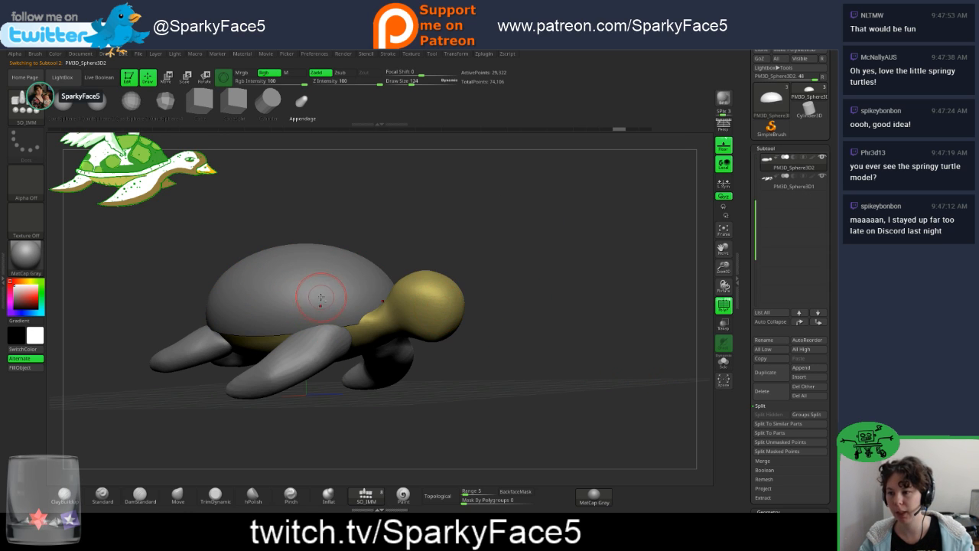
{"action": "left_click", "coordinate": [322, 297], "text": "alt"}
{"action": "left_click", "coordinate": [413, 310], "text": "alt"}
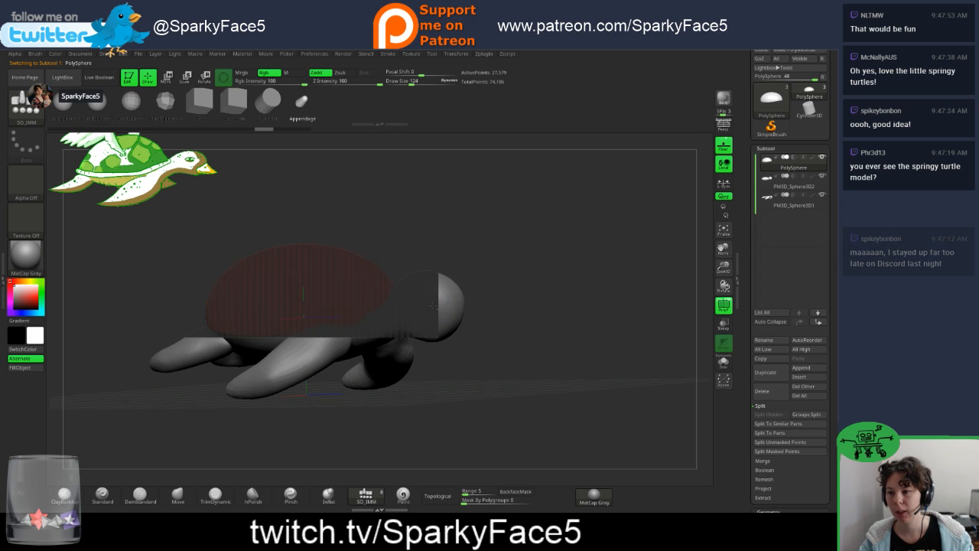
Step: Adjust the brush draw size and insert an Appendage mesh onto the lower front of the head as a beak
{"action": "left_click_drag", "start_coordinate": [551, 321], "coordinate": [554, 275]}
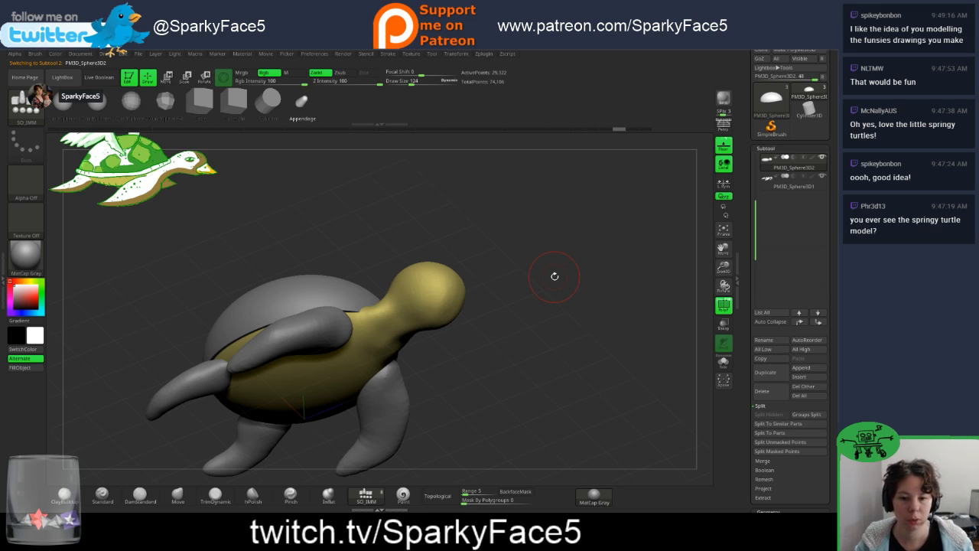
{"action": "left_click_drag", "start_coordinate": [546, 286], "coordinate": [549, 315]}
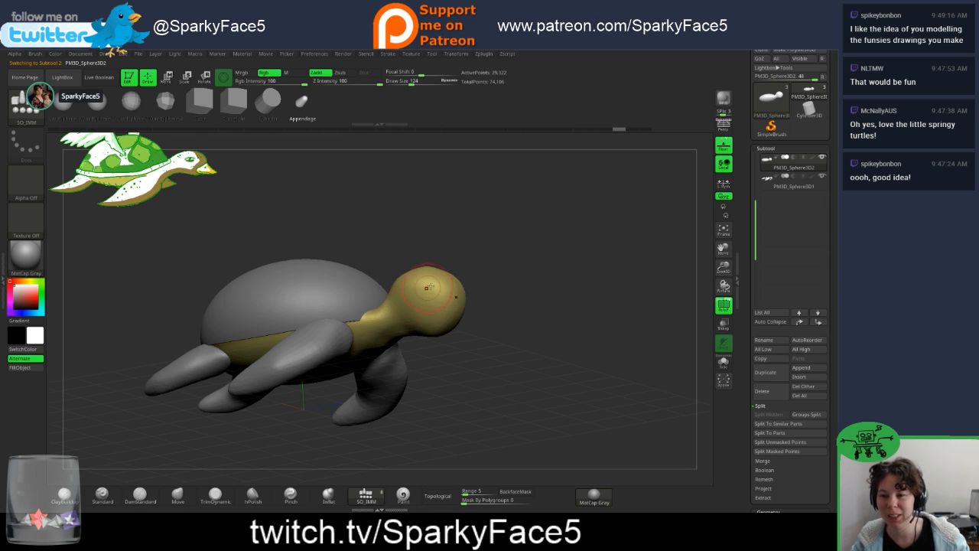
{"action": "left_click_drag", "start_coordinate": [526, 304], "coordinate": [506, 315]}
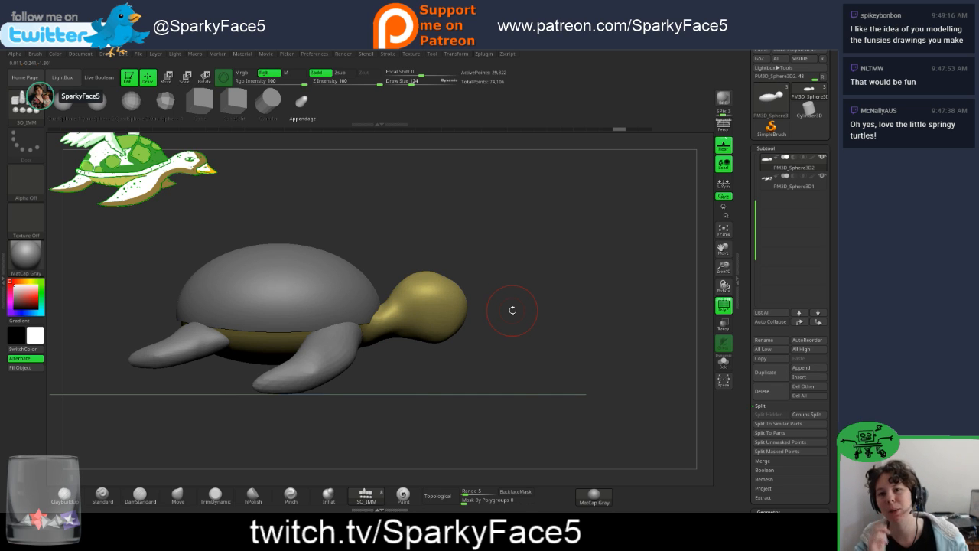
{"action": "left_click_drag", "start_coordinate": [552, 325], "coordinate": [545, 317]}
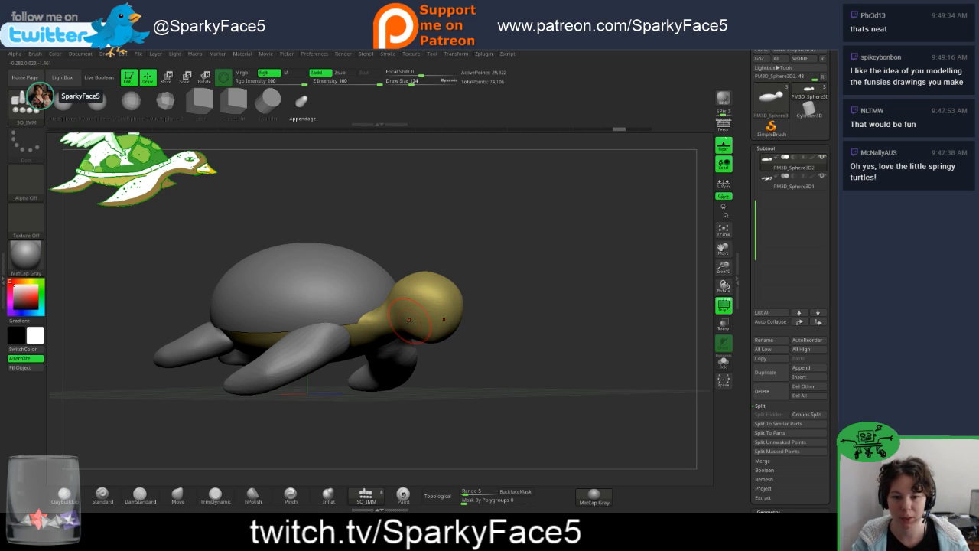
{"action": "mouse_move", "coordinate": [535, 303]}
{"action": "left_mouse_down"}
{"action": "mouse_move", "coordinate": [546, 302]}
{"action": "mouse_move", "coordinate": [489, 293]}
{"action": "mouse_move", "coordinate": [563, 299]}
{"action": "mouse_move", "coordinate": [497, 303]}
{"action": "mouse_move", "coordinate": [520, 306]}
{"action": "left_mouse_up"}
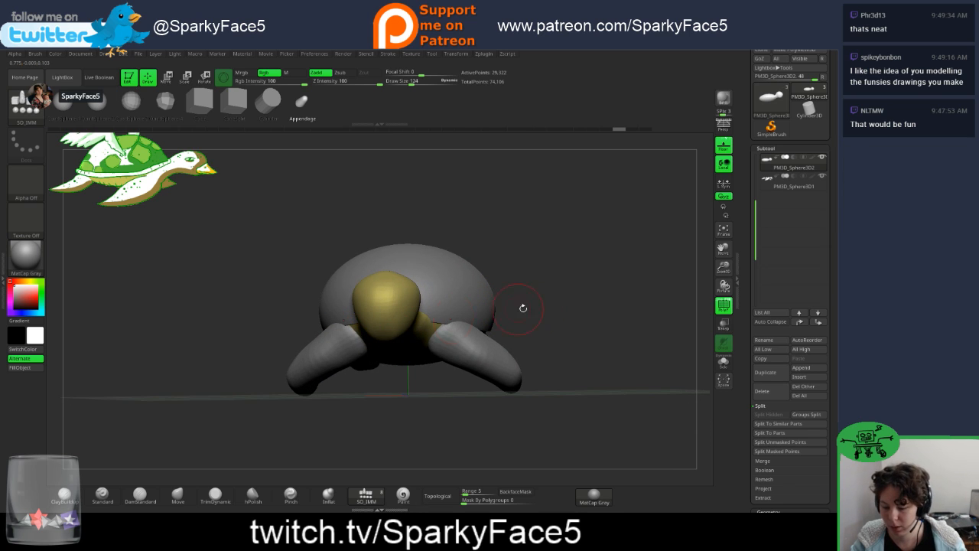
{"action": "type", "text": "s100"}
{"action": "key", "text": "Return"}
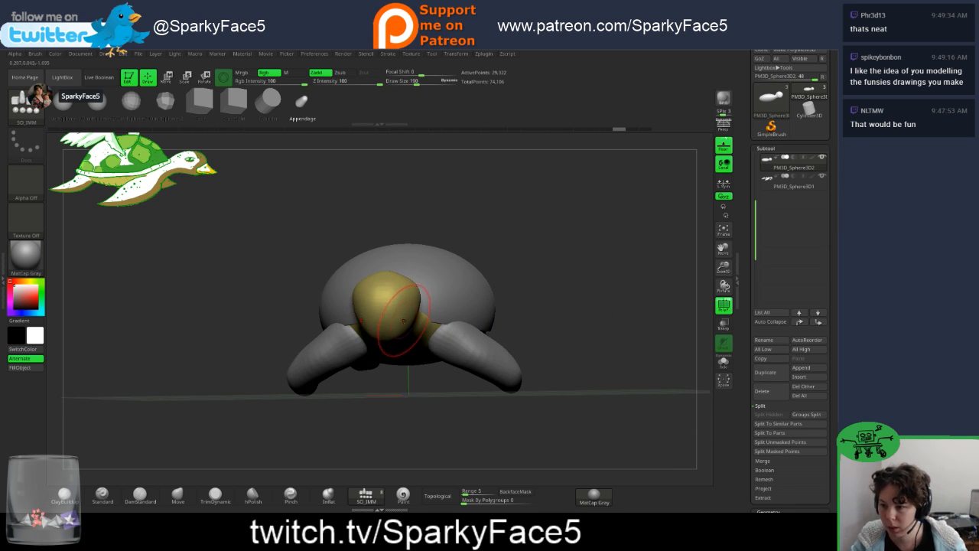
{"action": "mouse_move", "coordinate": [399, 325]}
{"action": "left_mouse_down", "text": "ctrl"}
{"action": "mouse_move", "coordinate": [393, 337]}
{"action": "mouse_move", "coordinate": [406, 341]}
{"action": "mouse_move", "coordinate": [425, 321]}
{"action": "left_mouse_up", "text": "ctrl"}
{"action": "left_click_drag", "start_coordinate": [611, 295], "coordinate": [599, 288], "text": "ctrl"}
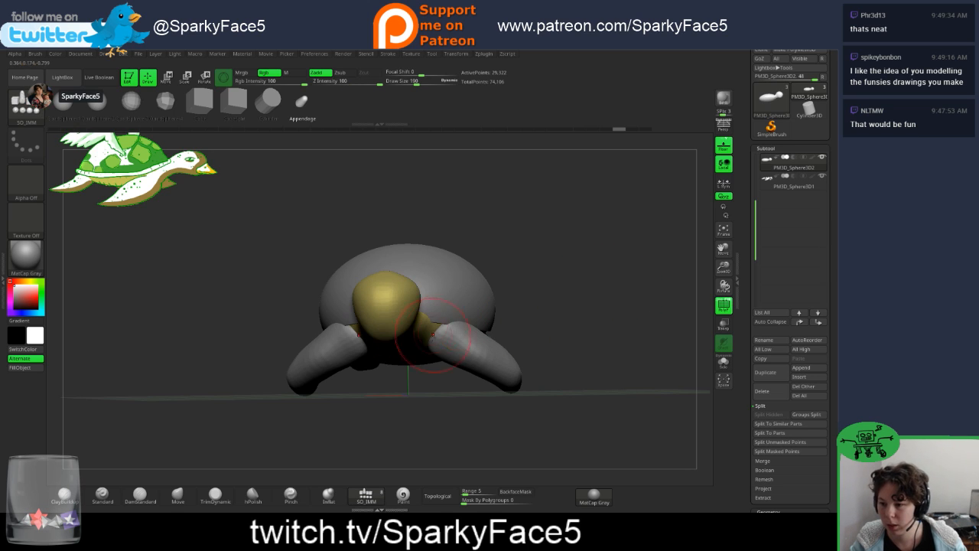
{"action": "key", "text": "s"}
{"action": "left_click", "coordinate": [524, 323]}
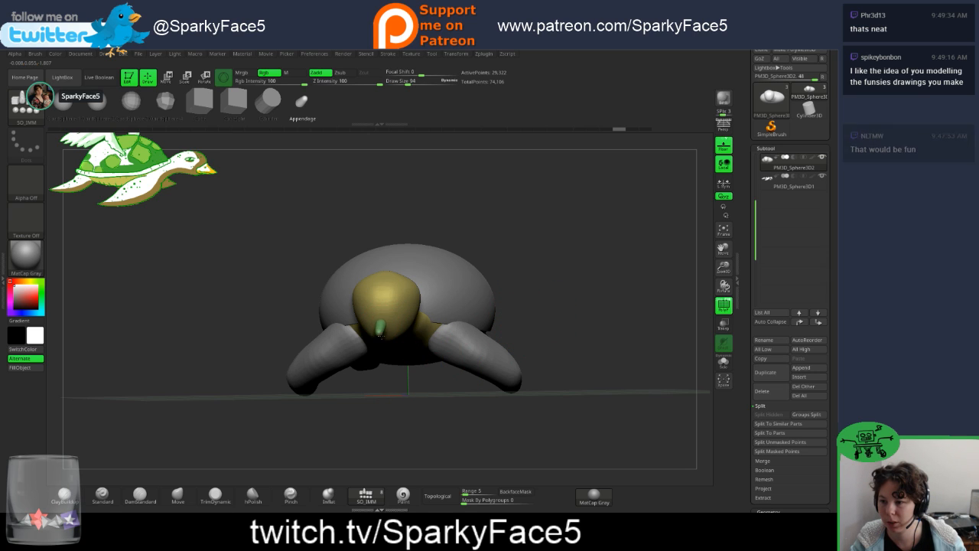
{"action": "left_click_drag", "start_coordinate": [382, 324], "coordinate": [384, 352]}
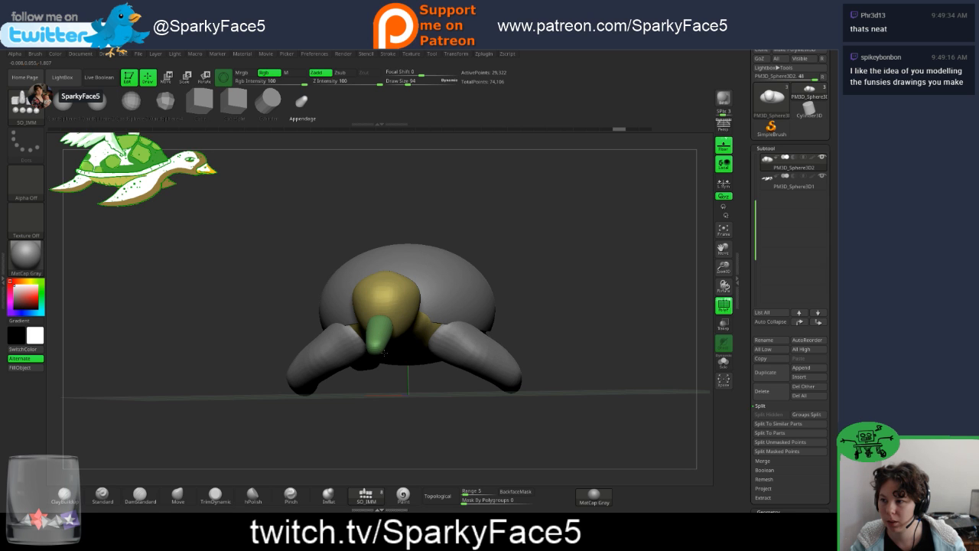
{"action": "mouse_move", "coordinate": [594, 288]}
{"action": "left_mouse_down"}
{"action": "mouse_move", "coordinate": [602, 312]}
{"action": "mouse_move", "coordinate": [580, 300]}
{"action": "left_mouse_up"}
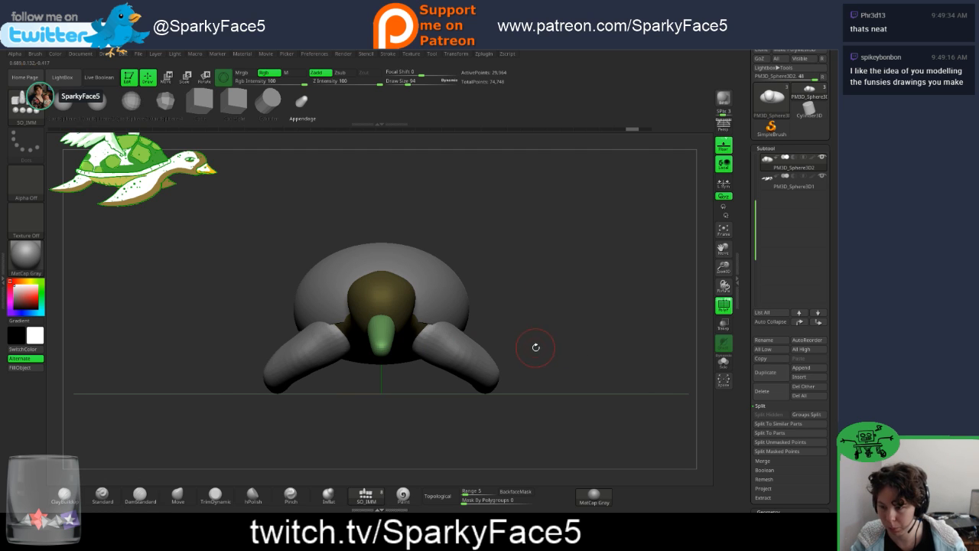
Step: Try repositioning the beak appendage with the Gizmo while all subtools are transposed together, and undo the moves
{"action": "key", "text": "w"}
{"action": "left_click_drag", "start_coordinate": [535, 347], "coordinate": [359, 342]}
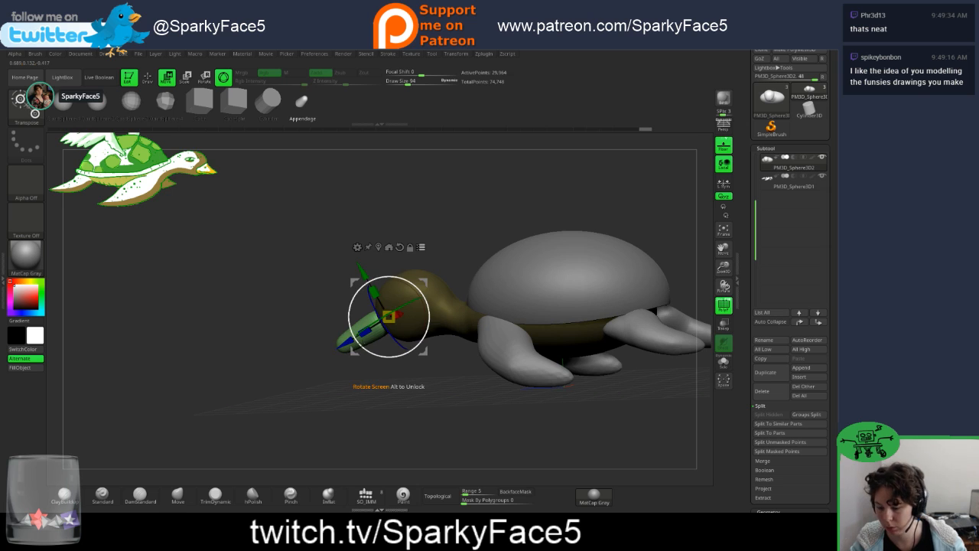
{"action": "key", "text": "ctrl+z"}
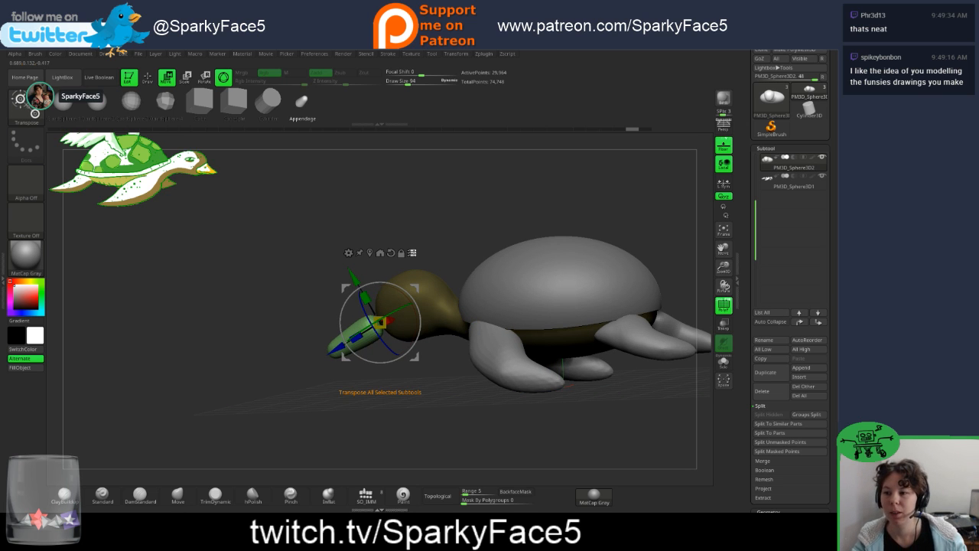
{"action": "mouse_move", "coordinate": [343, 346]}
{"action": "left_mouse_down"}
{"action": "mouse_move", "coordinate": [286, 379]}
{"action": "mouse_move", "coordinate": [411, 307]}
{"action": "mouse_move", "coordinate": [335, 360]}
{"action": "mouse_move", "coordinate": [346, 353]}
{"action": "left_mouse_up"}
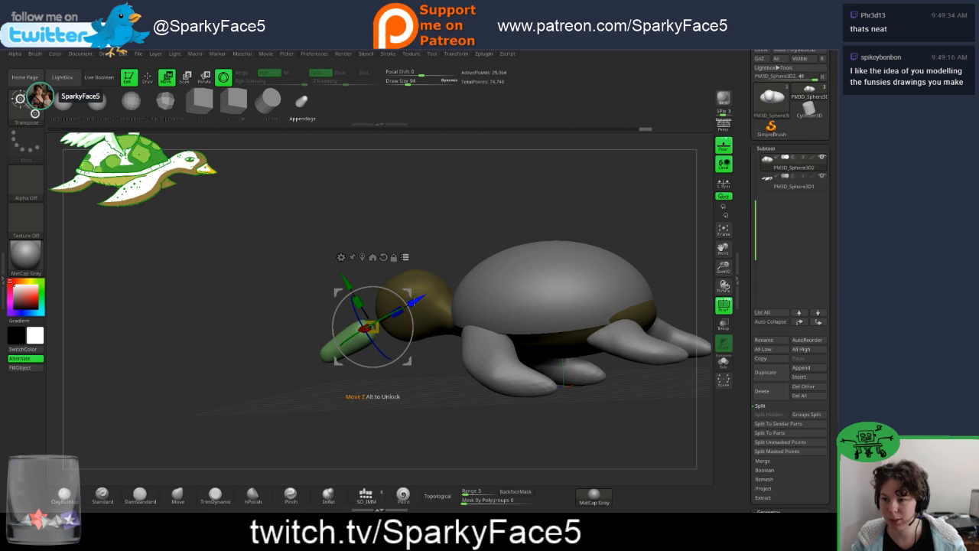
{"action": "mouse_move", "coordinate": [418, 304]}
{"action": "left_mouse_down"}
{"action": "mouse_move", "coordinate": [506, 252]}
{"action": "mouse_move", "coordinate": [425, 303]}
{"action": "left_mouse_up"}
{"action": "key", "text": "ctrl+z"}
{"action": "key", "text": "ctrl+z"}
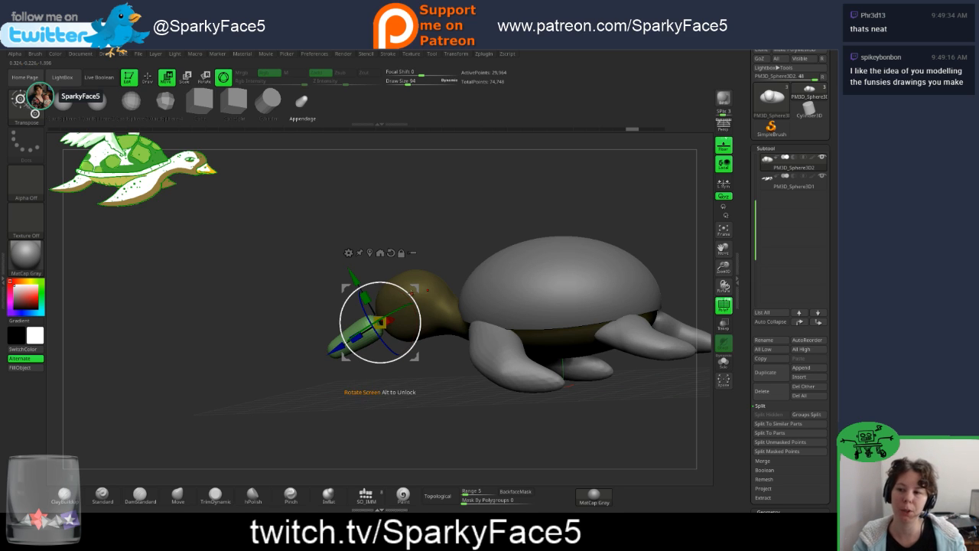
Step: With Transpose All Selected Subtools off, push the beak appendage back into the head and raise it on the face
{"action": "left_click_drag", "start_coordinate": [347, 344], "coordinate": [361, 335]}
{"action": "left_click_drag", "start_coordinate": [271, 364], "coordinate": [468, 371]}
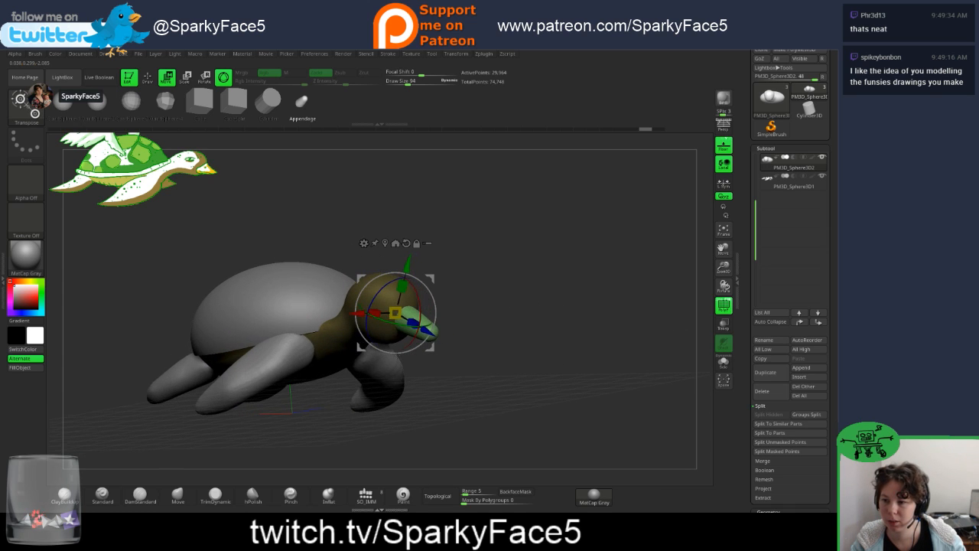
{"action": "left_click_drag", "start_coordinate": [374, 312], "coordinate": [405, 280]}
{"action": "left_click_drag", "start_coordinate": [497, 295], "coordinate": [419, 293]}
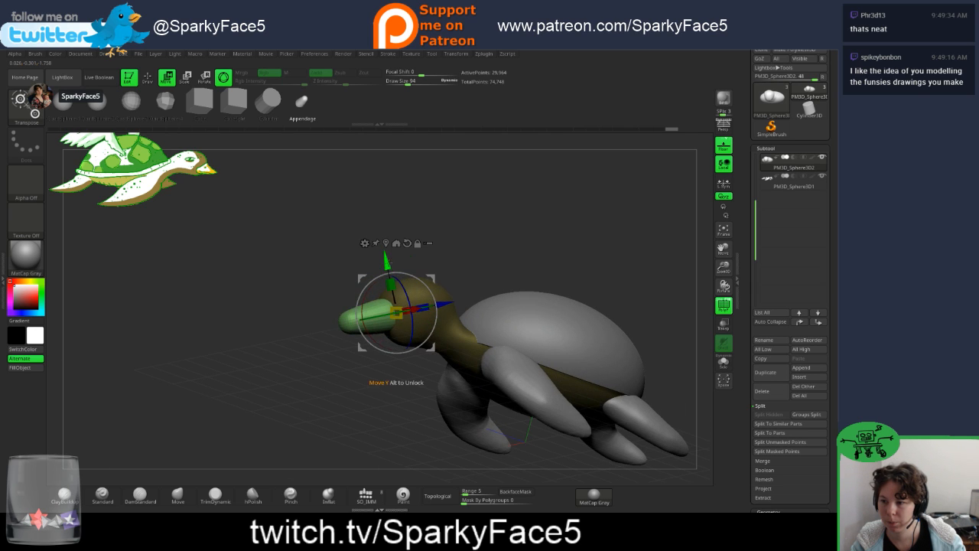
Step: Lower the beak appendage slightly on the head and shift it sideways with the Gizmo
{"action": "left_click_drag", "start_coordinate": [387, 264], "coordinate": [387, 267]}
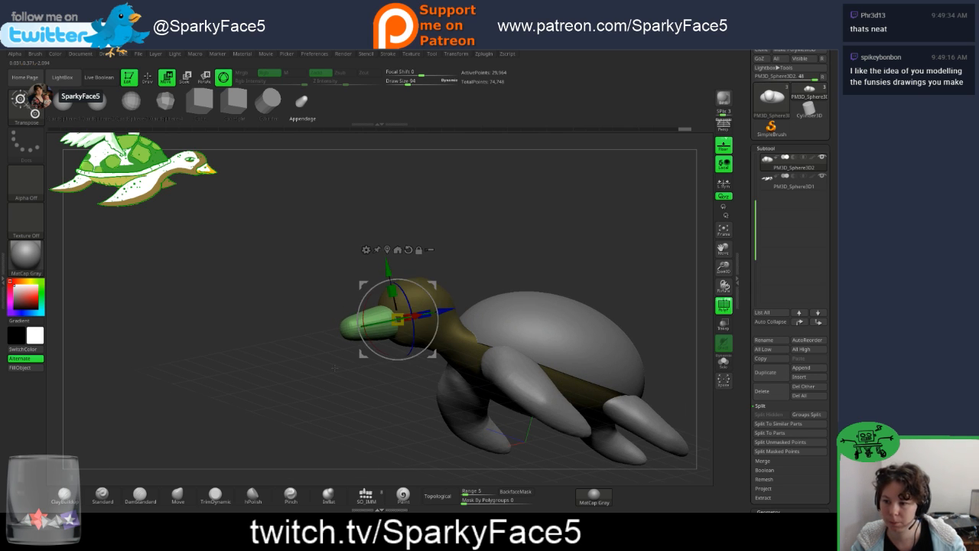
{"action": "left_click_drag", "start_coordinate": [335, 367], "coordinate": [416, 366]}
{"action": "left_click_drag", "start_coordinate": [374, 314], "coordinate": [366, 313]}
{"action": "left_click_drag", "start_coordinate": [514, 320], "coordinate": [479, 319]}
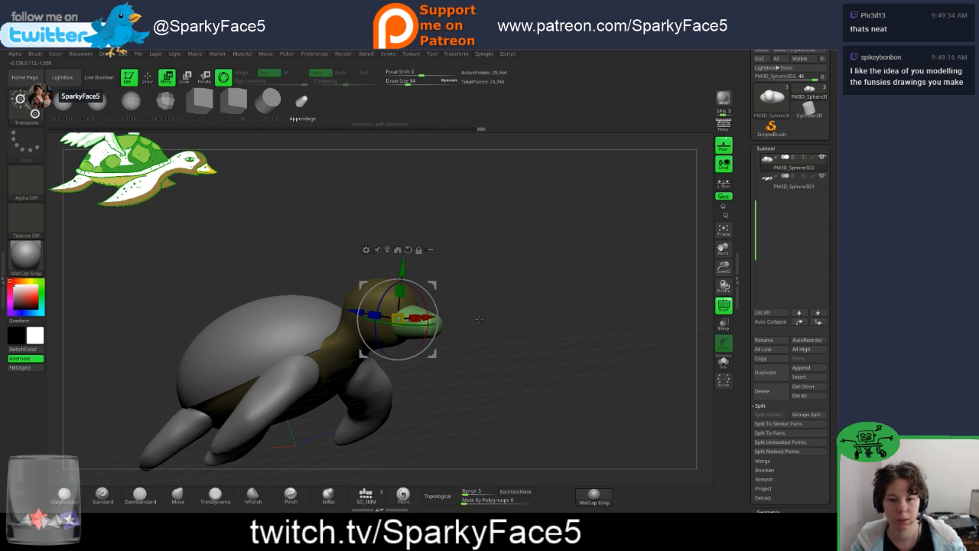
{"action": "mouse_move", "coordinate": [555, 329]}
{"action": "left_mouse_down"}
{"action": "mouse_move", "coordinate": [520, 324]}
{"action": "mouse_move", "coordinate": [521, 314]}
{"action": "mouse_move", "coordinate": [475, 315]}
{"action": "mouse_move", "coordinate": [534, 314]}
{"action": "left_mouse_up"}
Step: Tilt the beak appendage downward with the Gizmo so it slopes down from the face
{"action": "key", "text": "q"}
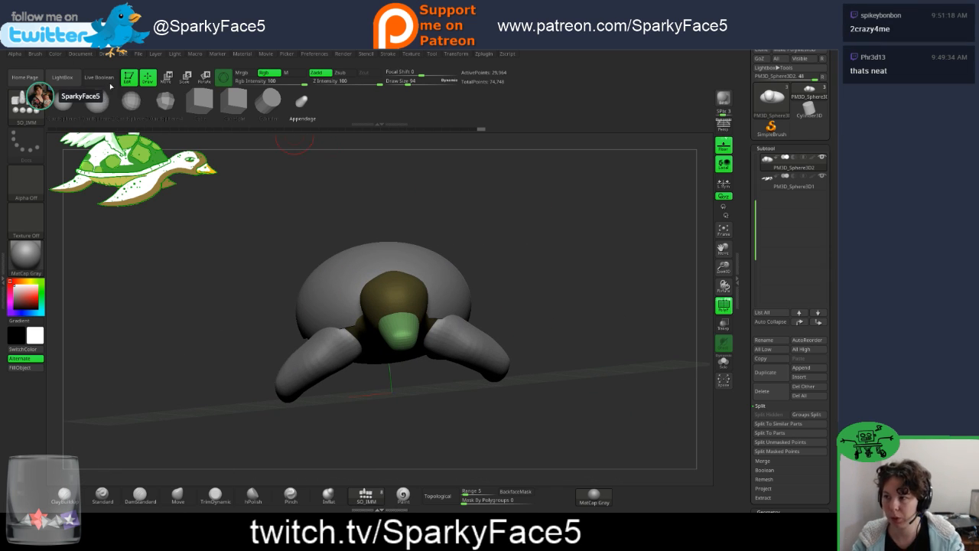
{"action": "key", "text": "w"}
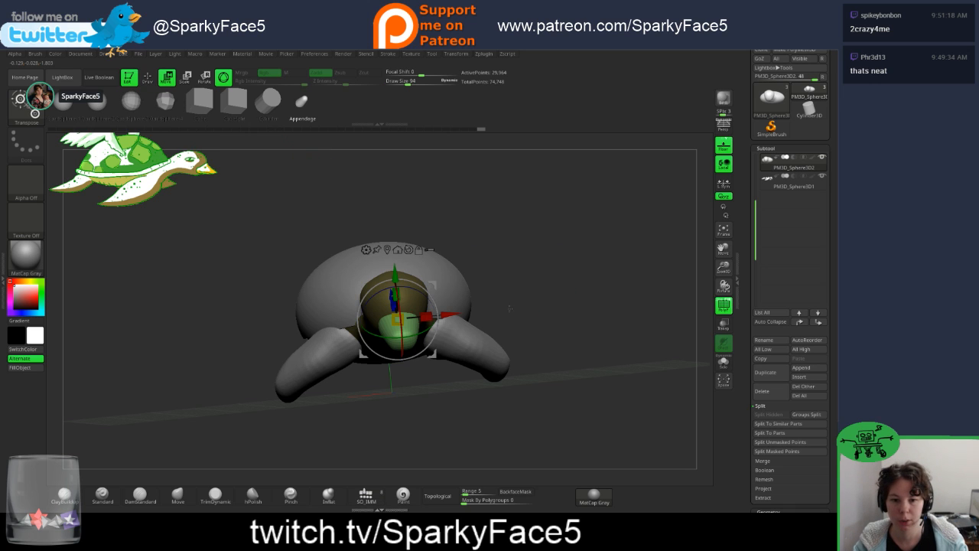
{"action": "mouse_move", "coordinate": [510, 308]}
{"action": "left_mouse_down"}
{"action": "mouse_move", "coordinate": [542, 304]}
{"action": "mouse_move", "coordinate": [528, 307]}
{"action": "left_mouse_up"}
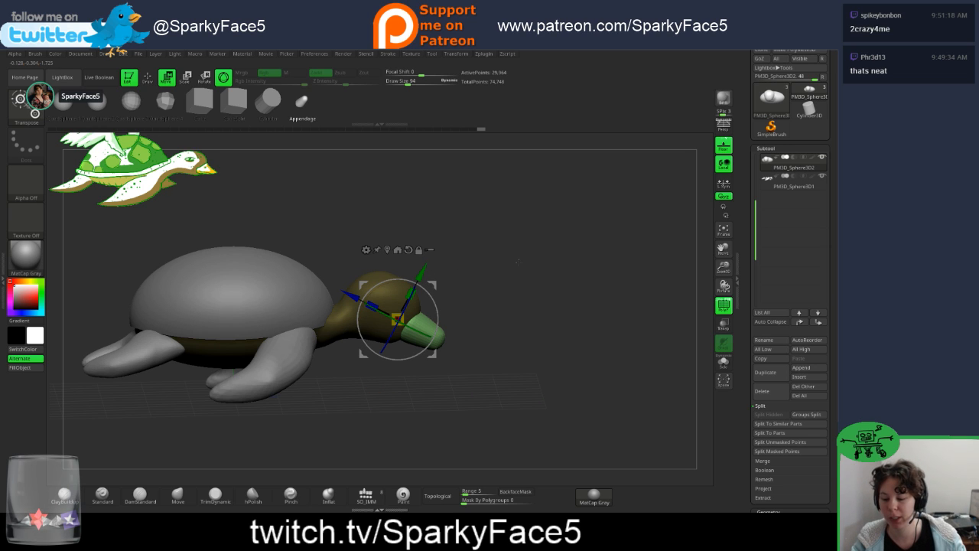
{"action": "key", "text": "q"}
{"action": "left_click_drag", "start_coordinate": [503, 289], "coordinate": [427, 286]}
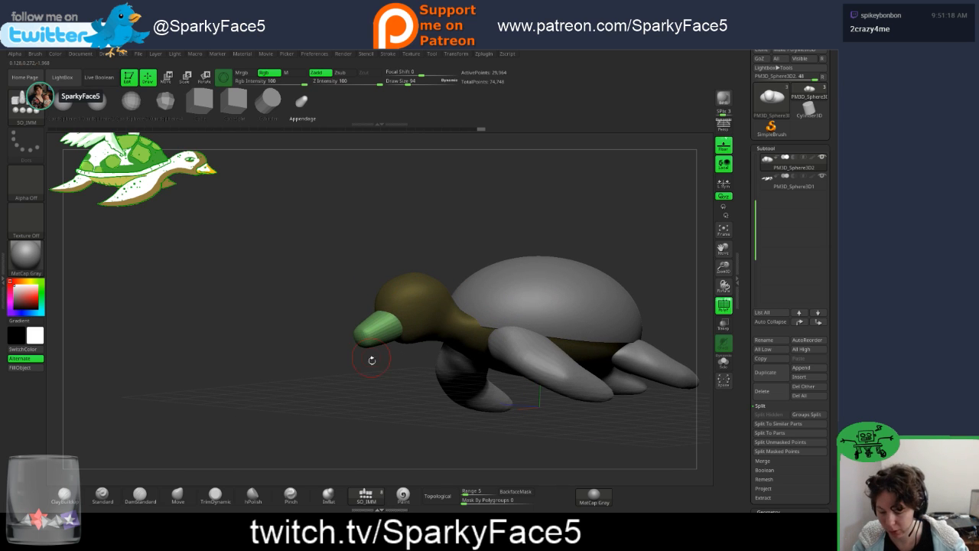
Step: Reshape the beak with the Move brush, raising its base on the face and narrowing it toward the tip
{"action": "left_click_drag", "start_coordinate": [746, 415], "coordinate": [754, 294]}
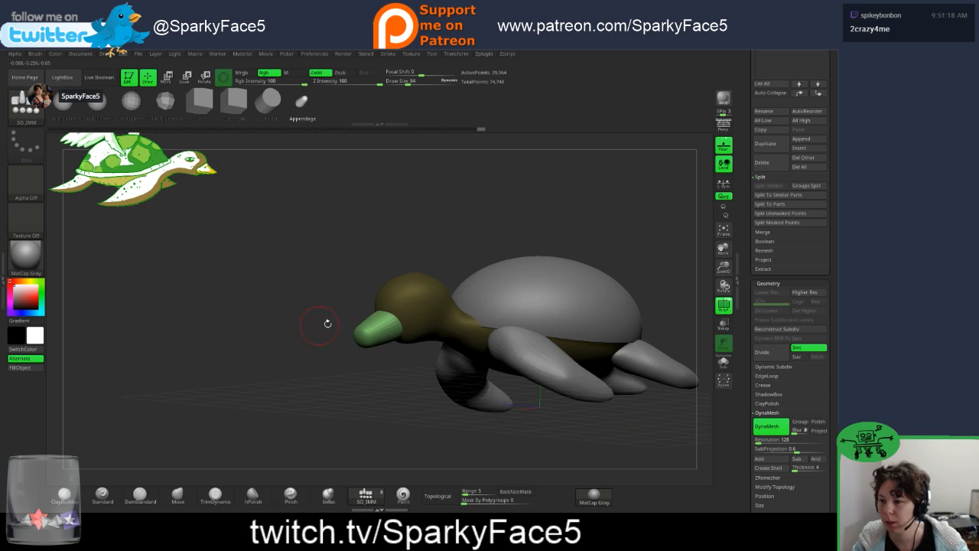
{"action": "left_click", "coordinate": [178, 495]}
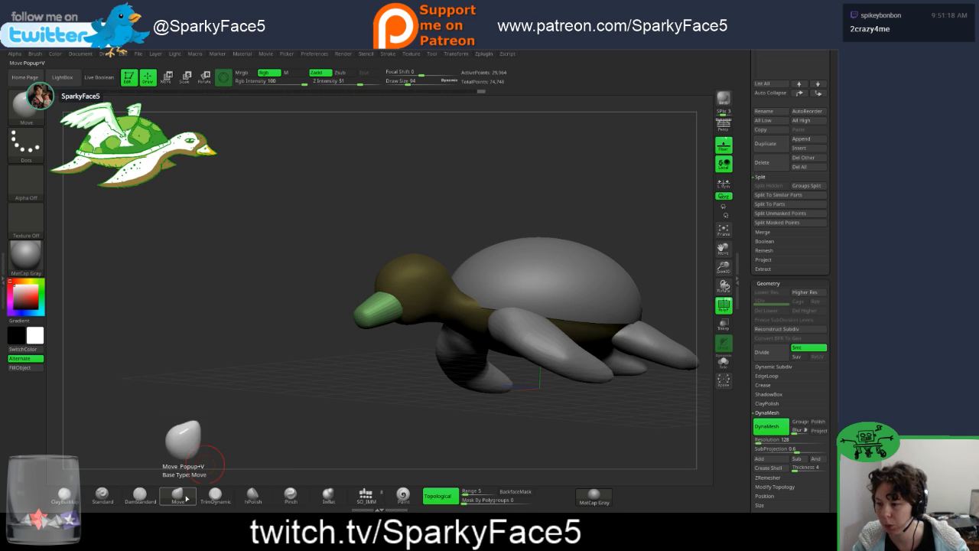
{"action": "mouse_move", "coordinate": [383, 289]}
{"action": "left_mouse_down"}
{"action": "mouse_move", "coordinate": [356, 289]}
{"action": "mouse_move", "coordinate": [373, 297]}
{"action": "left_mouse_up"}
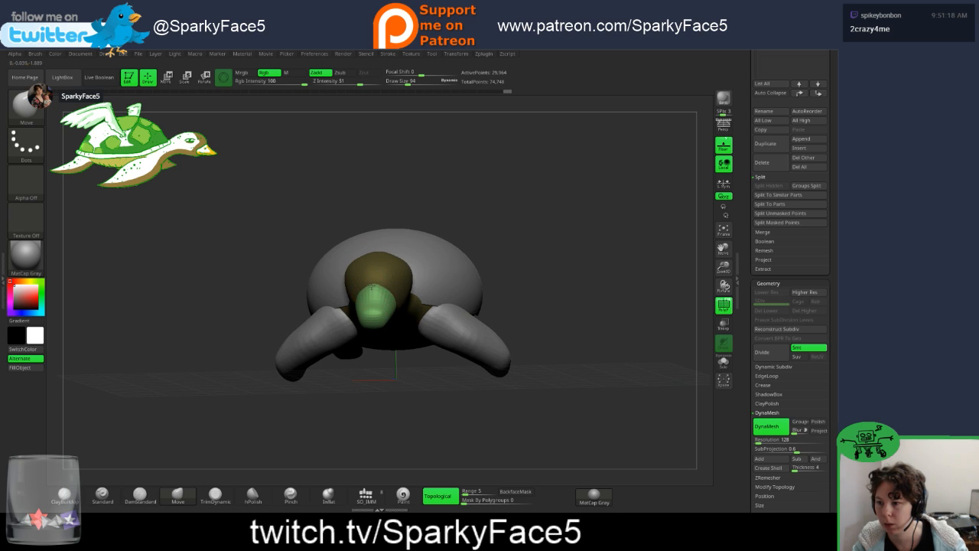
{"action": "left_click_drag", "start_coordinate": [495, 290], "coordinate": [409, 290]}
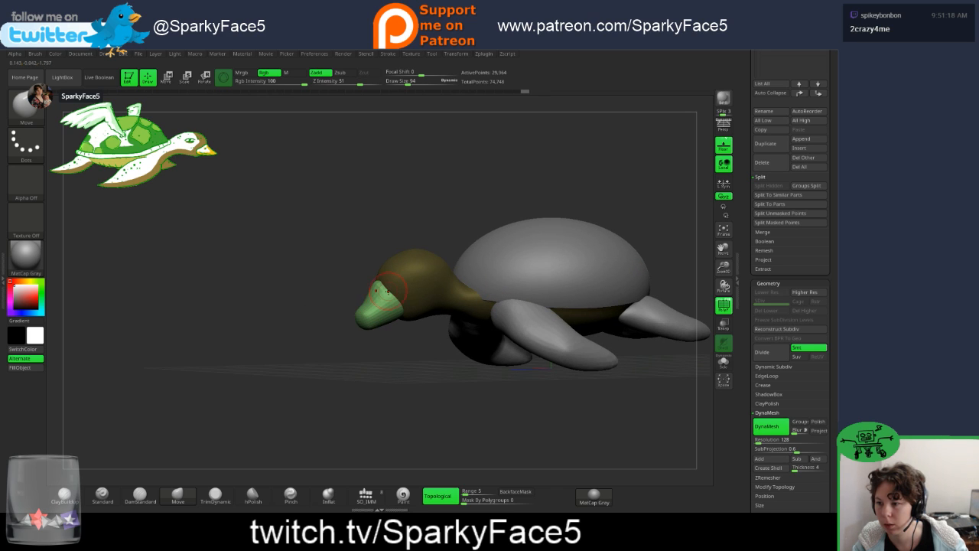
{"action": "mouse_move", "coordinate": [398, 304]}
{"action": "left_mouse_down"}
{"action": "mouse_move", "coordinate": [414, 306]}
{"action": "mouse_move", "coordinate": [421, 334]}
{"action": "mouse_move", "coordinate": [468, 337]}
{"action": "left_mouse_up"}
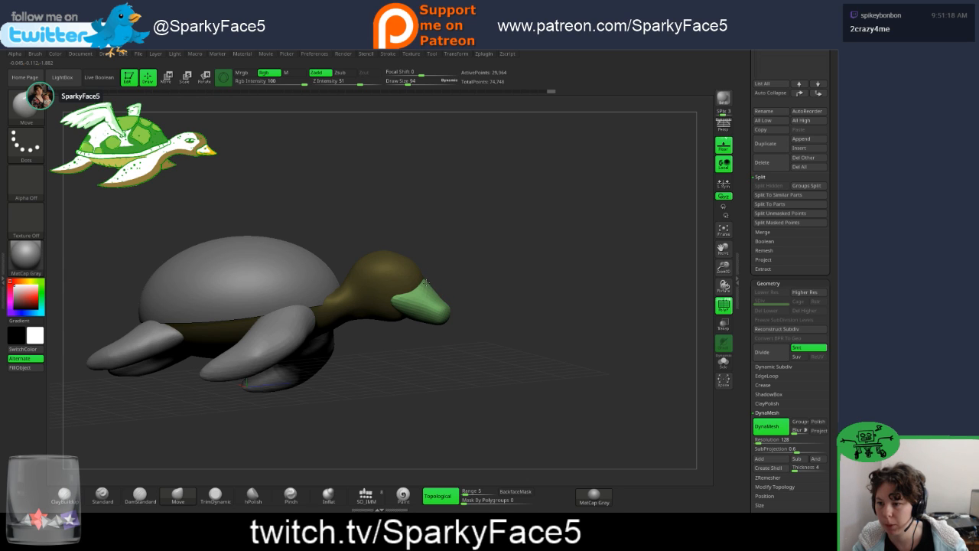
{"action": "left_click_drag", "start_coordinate": [425, 283], "coordinate": [433, 292]}
{"action": "mouse_move", "coordinate": [437, 300]}
{"action": "left_mouse_down"}
{"action": "mouse_move", "coordinate": [426, 299]}
{"action": "mouse_move", "coordinate": [455, 299]}
{"action": "mouse_move", "coordinate": [425, 330]}
{"action": "left_mouse_up"}
Step: Scale the beak down with the Gizmo and push it back into the head
{"action": "key", "text": "w"}
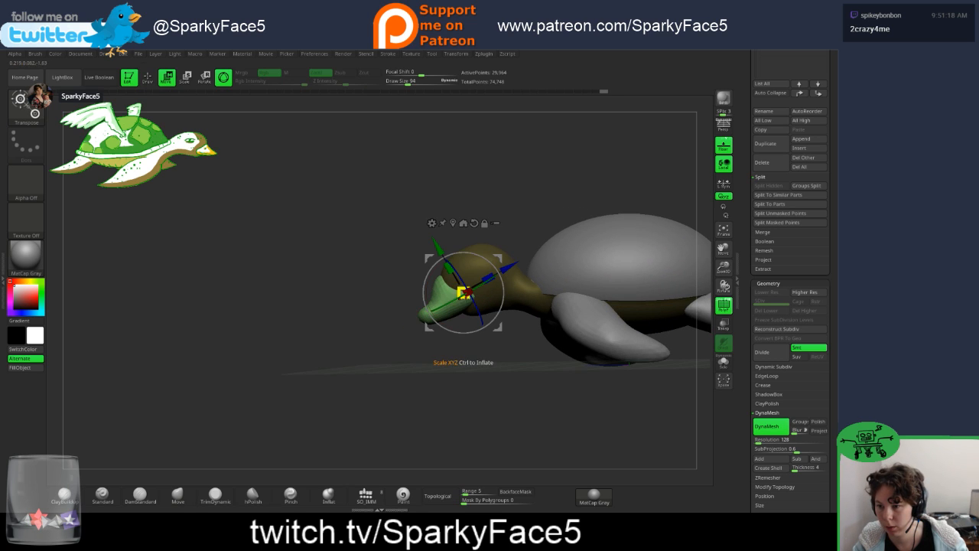
{"action": "left_click_drag", "start_coordinate": [462, 291], "coordinate": [460, 293]}
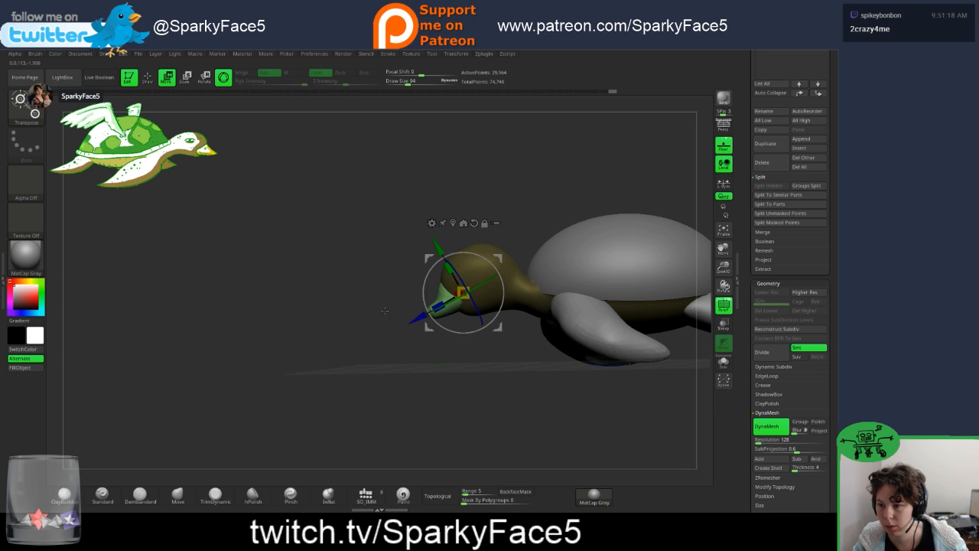
{"action": "right_click_drag", "start_coordinate": [563, 324], "coordinate": [460, 305]}
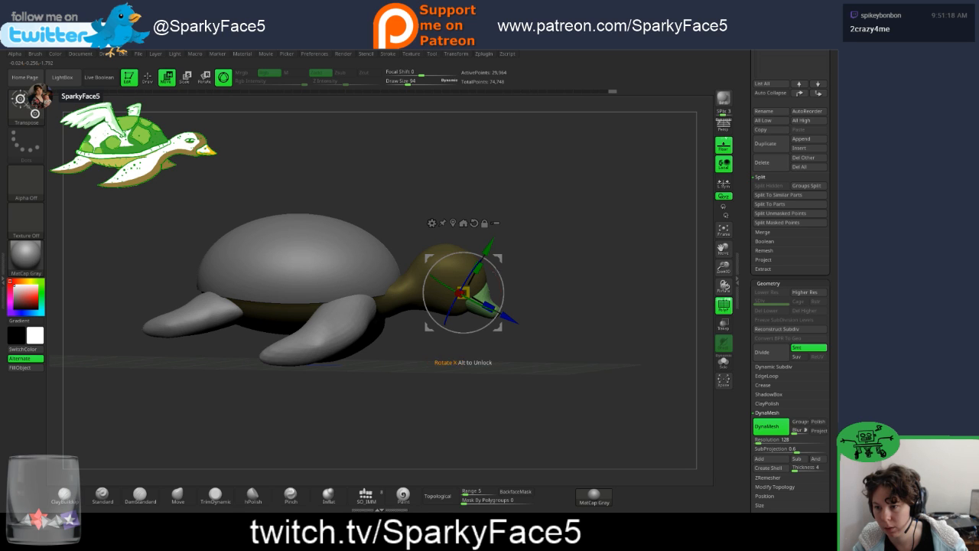
{"action": "right_click_drag", "start_coordinate": [526, 285], "coordinate": [530, 287]}
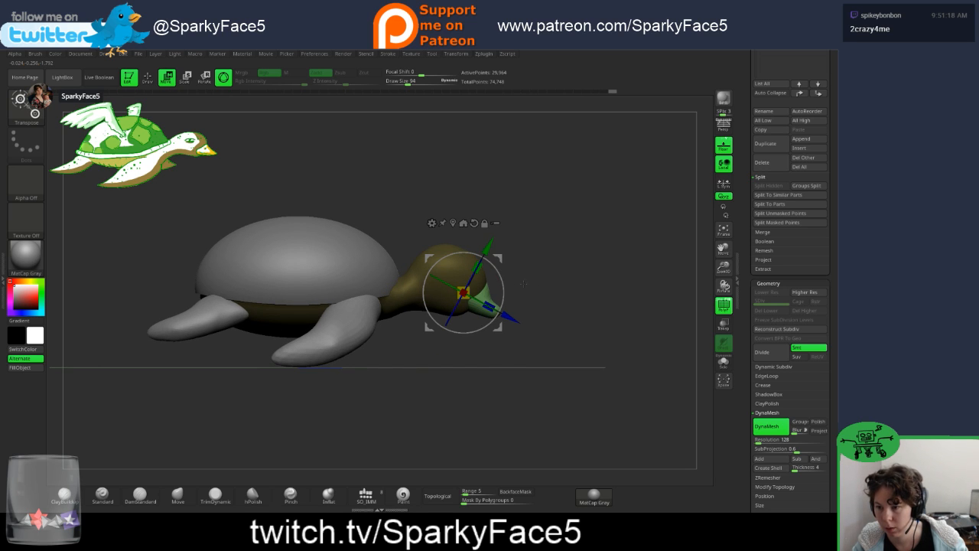
Step: Tilt the beak up slightly, raise it a little, and adjust its sideways position at the middle of the face
{"action": "left_click_drag", "start_coordinate": [502, 281], "coordinate": [501, 272]}
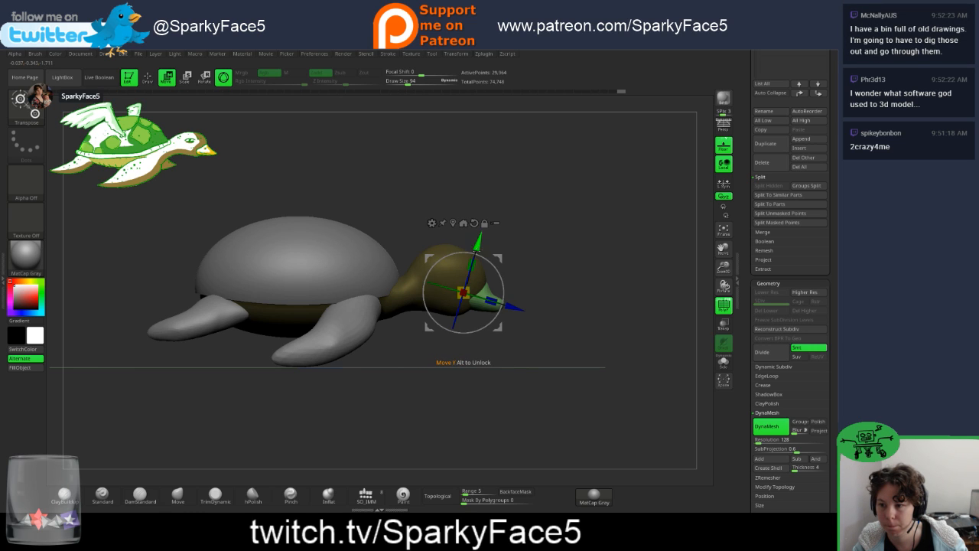
{"action": "left_click_drag", "start_coordinate": [477, 244], "coordinate": [477, 243]}
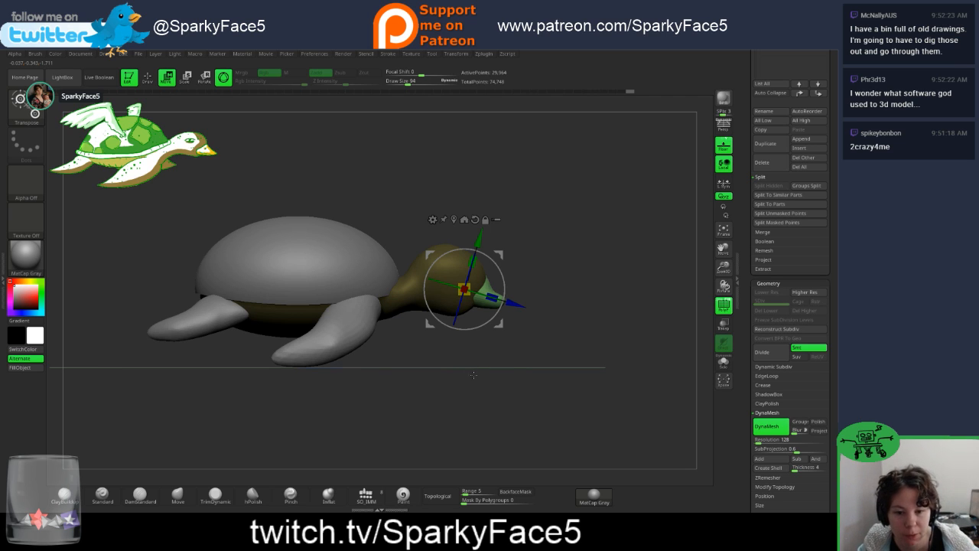
{"action": "left_click_drag", "start_coordinate": [555, 334], "coordinate": [474, 302]}
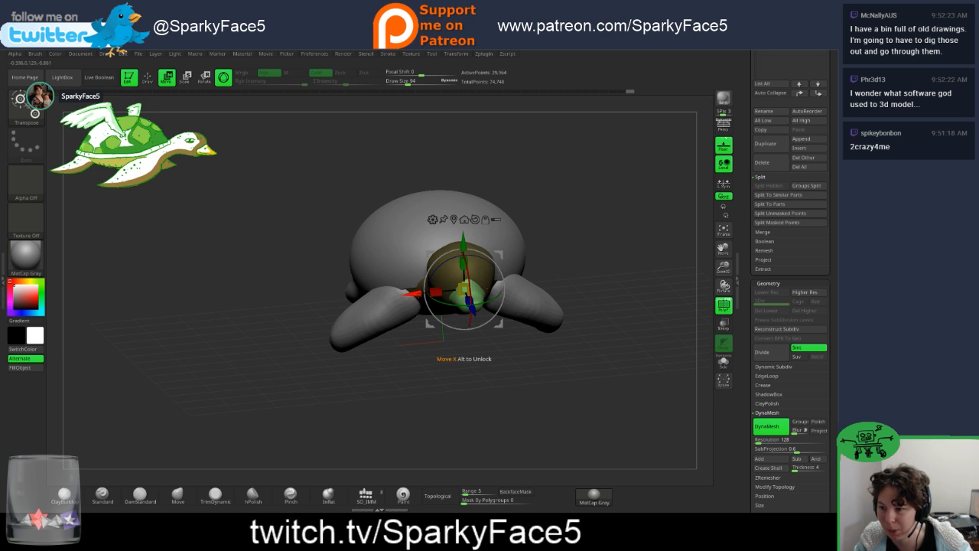
{"action": "left_click_drag", "start_coordinate": [413, 292], "coordinate": [413, 293]}
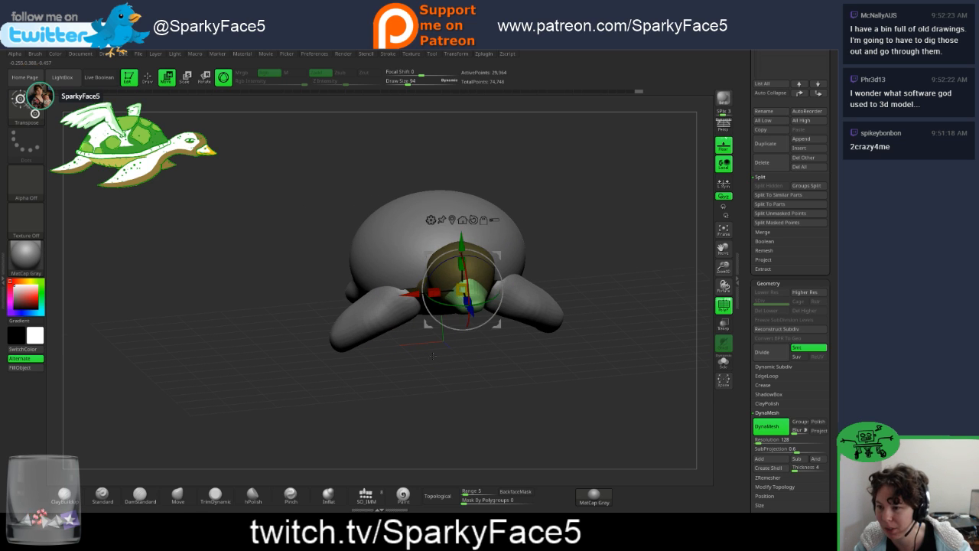
{"action": "left_click_drag", "start_coordinate": [353, 359], "coordinate": [461, 343]}
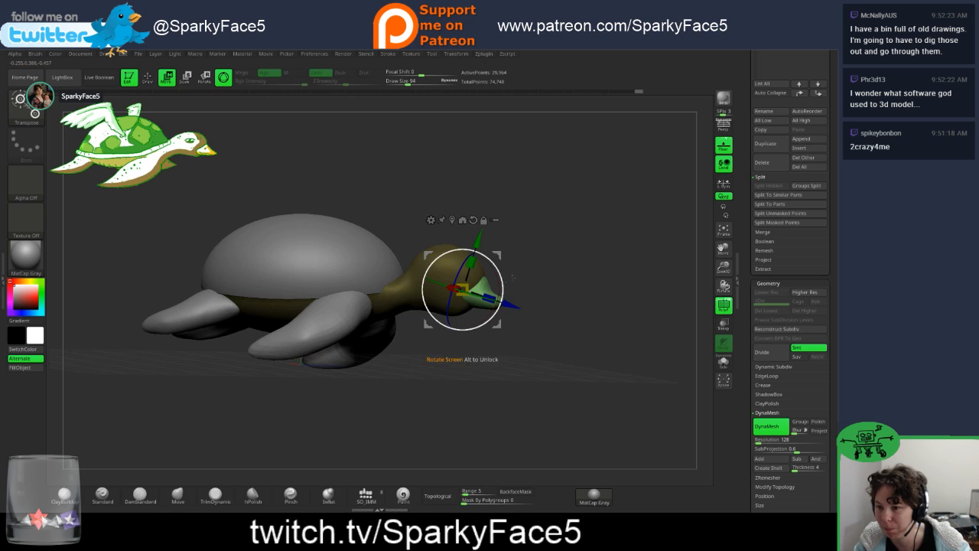
{"action": "left_click_drag", "start_coordinate": [627, 314], "coordinate": [481, 289]}
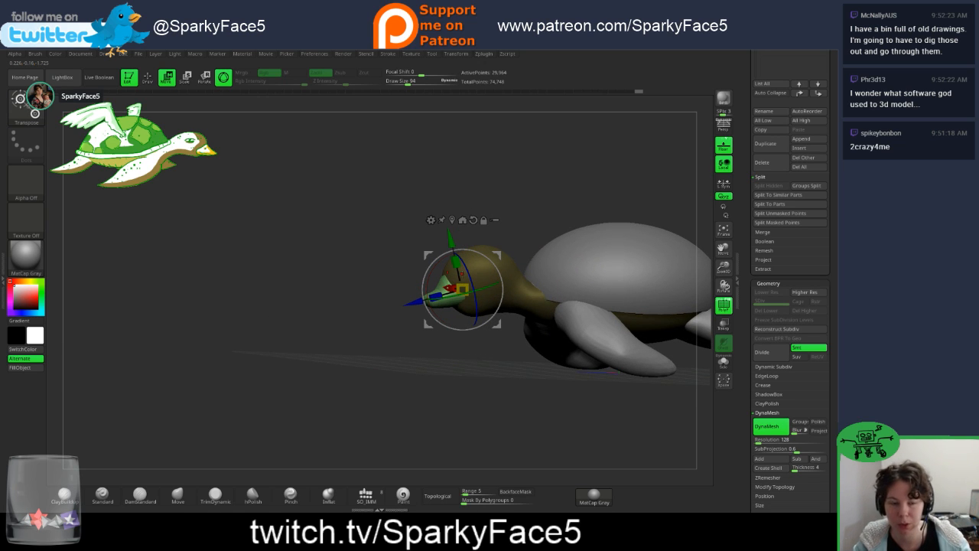
Step: Refine the beak tip with the Move brush and check the body-and-head subtool in isolation
{"action": "key", "text": "q"}
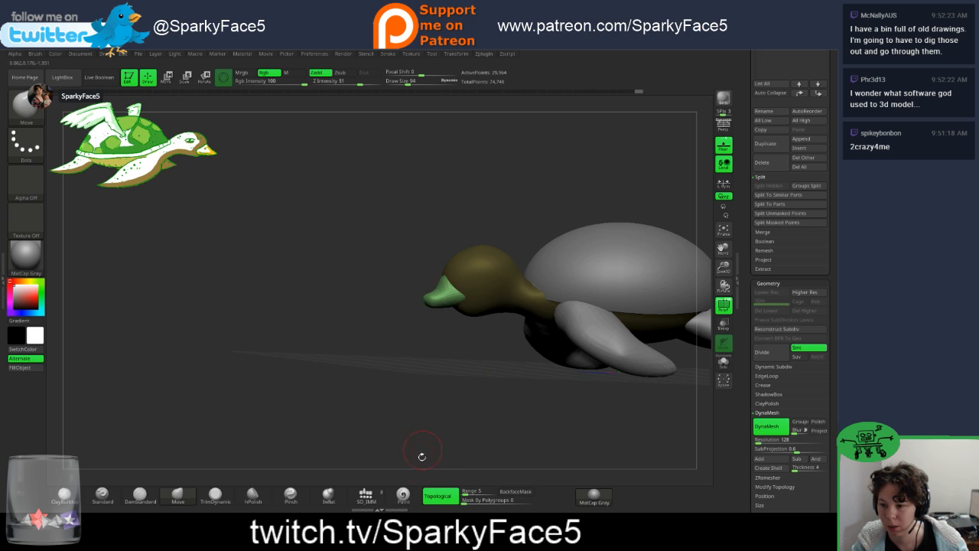
{"action": "left_click_drag", "start_coordinate": [435, 299], "coordinate": [417, 315]}
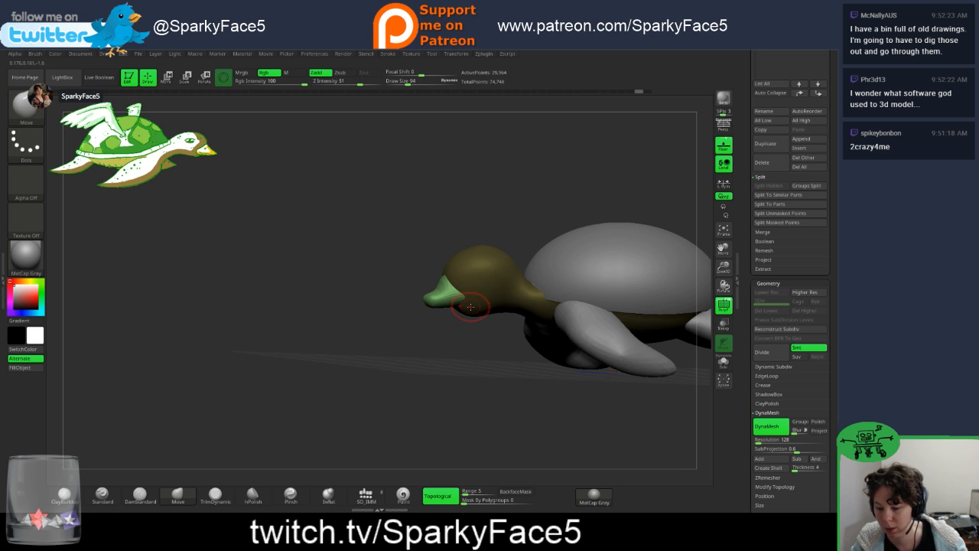
{"action": "left_click", "coordinate": [723, 362]}
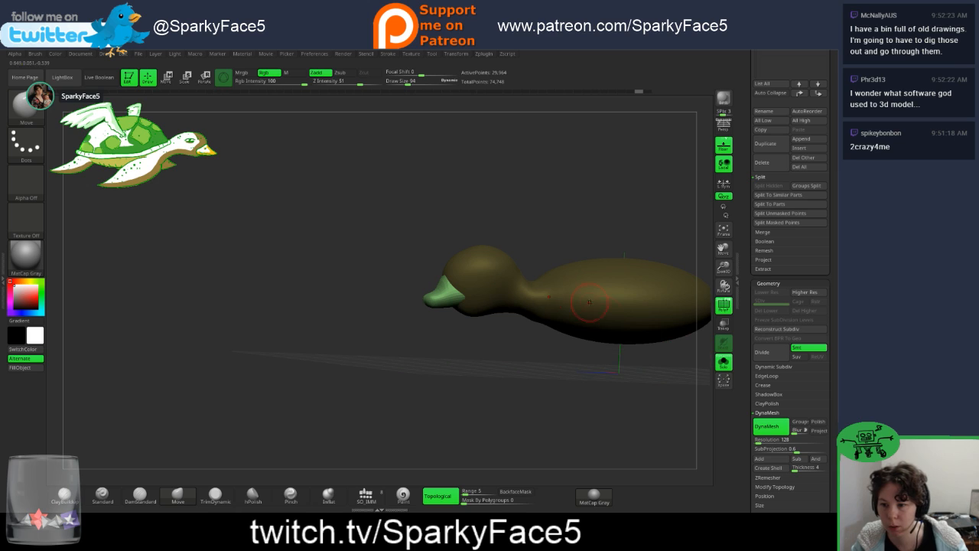
{"action": "left_click", "coordinate": [723, 362]}
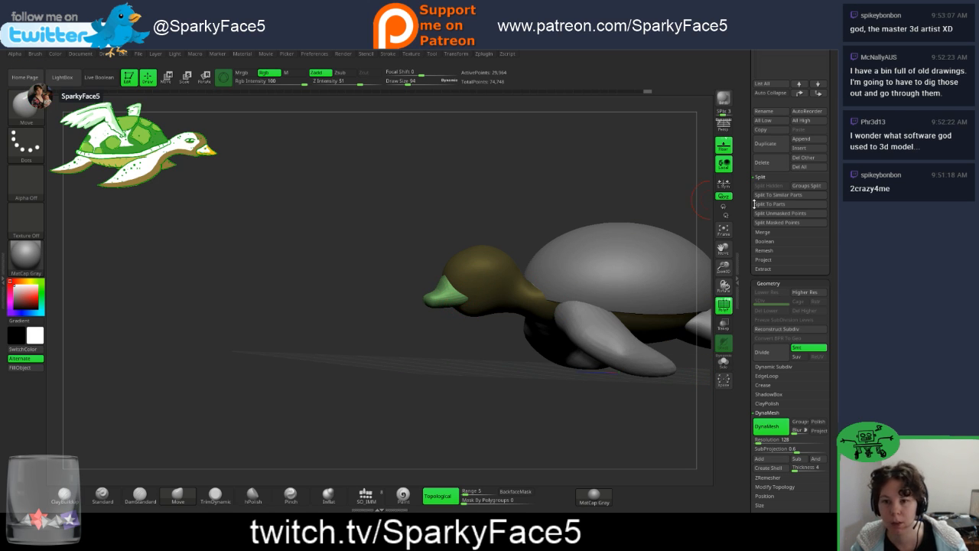
Step: Split the beak from the body by polygroups with Groups Split, and make the beak subtool active
{"action": "left_click", "coordinate": [806, 186]}
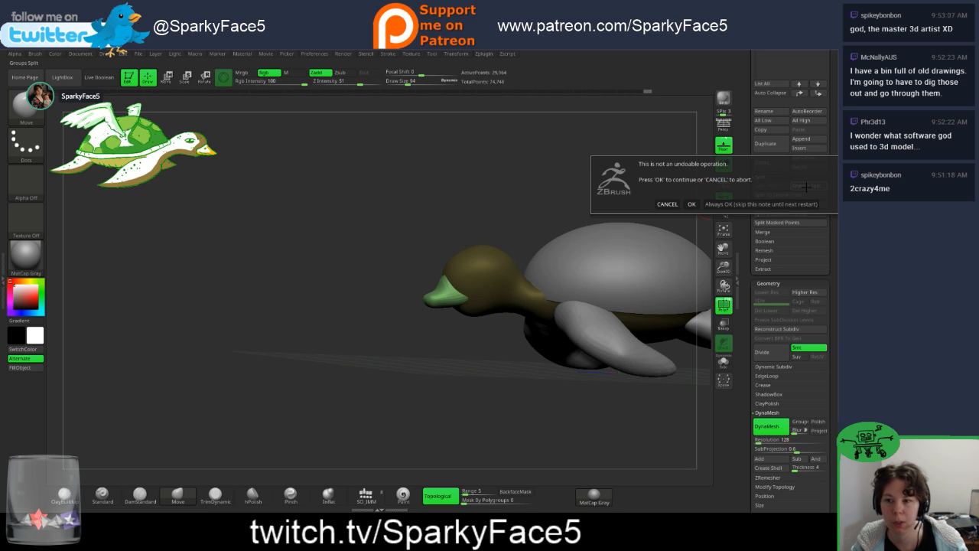
{"action": "left_click", "coordinate": [691, 203]}
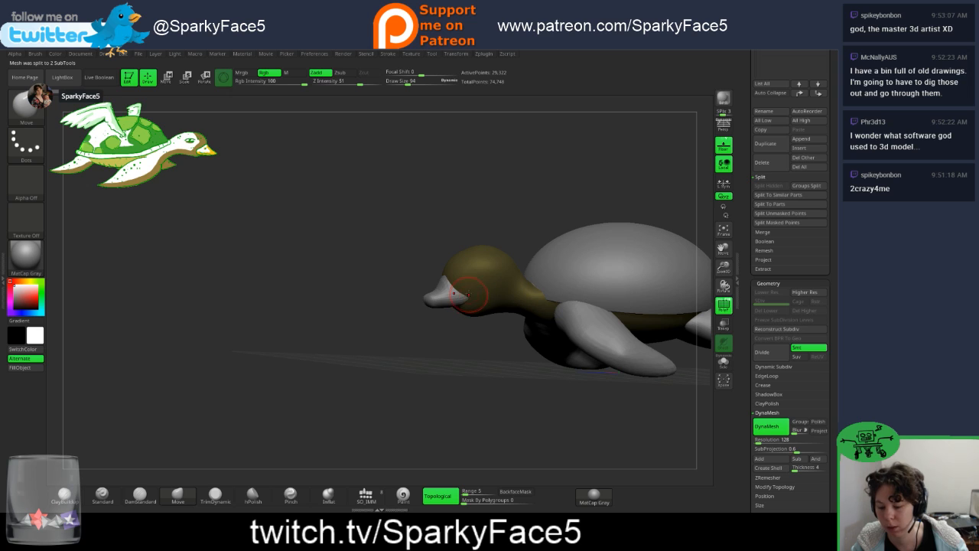
{"action": "left_click", "coordinate": [719, 362]}
{"action": "left_click", "coordinate": [719, 362]}
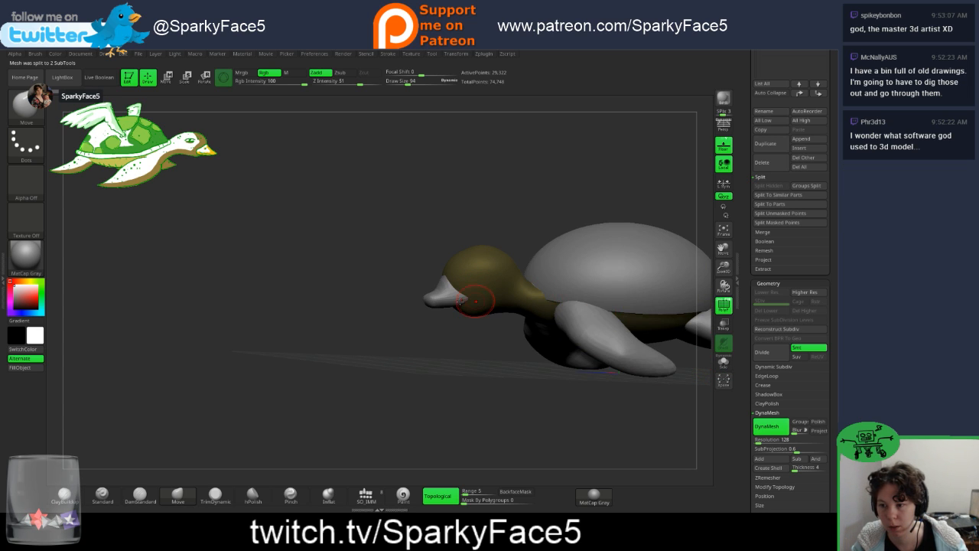
{"action": "left_click", "coordinate": [444, 295], "text": "alt"}
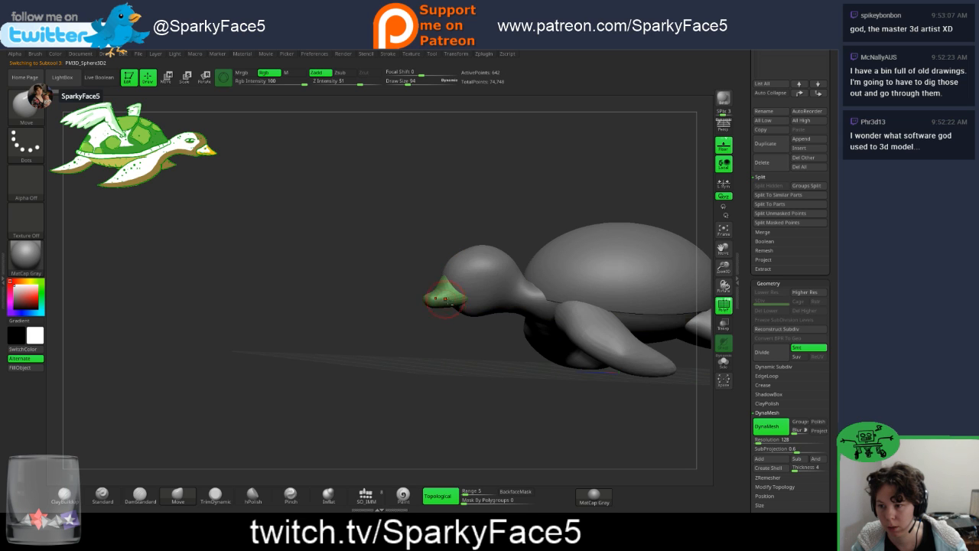
{"action": "left_click", "coordinate": [724, 363]}
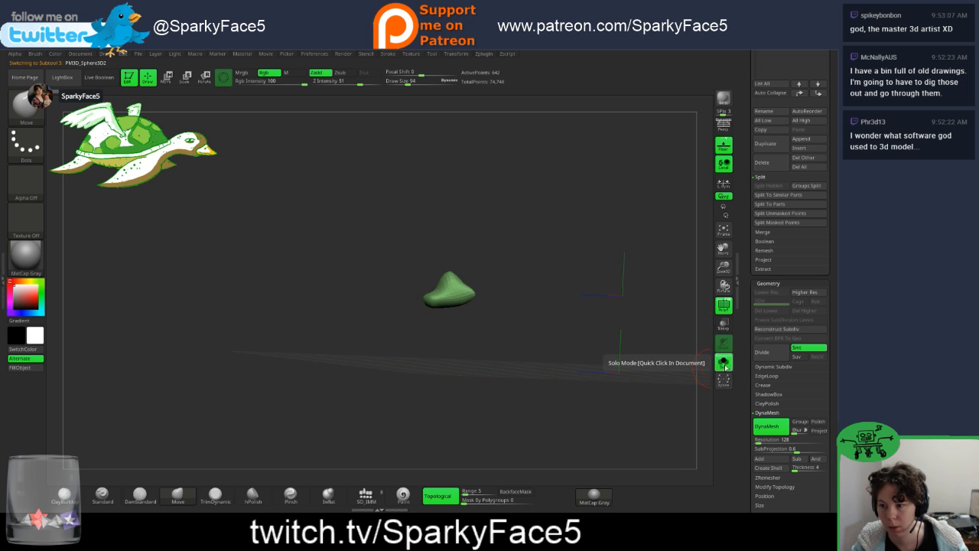
{"action": "left_click", "coordinate": [724, 362]}
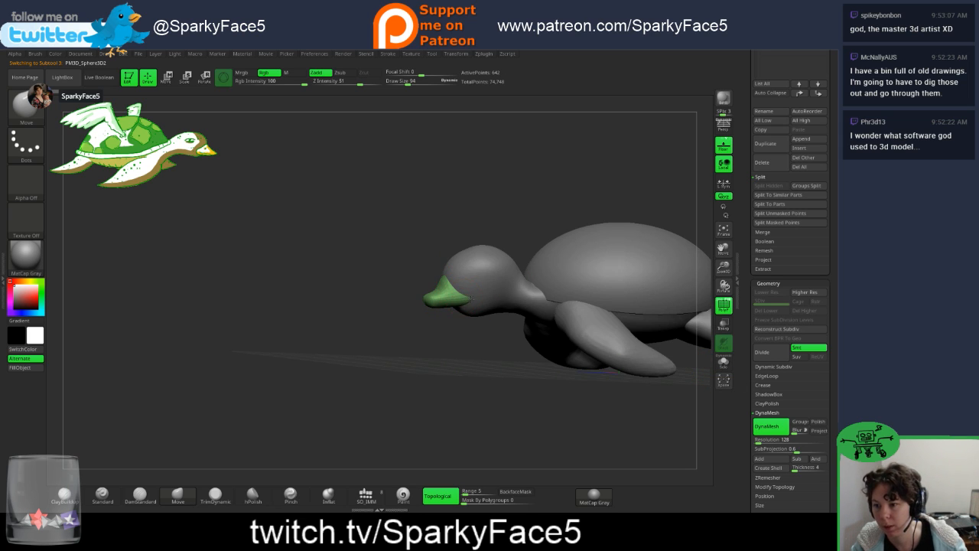
Step: Reshape the beak with the Move brush from the front and both sides so it follows the head
{"action": "left_click_drag", "start_coordinate": [434, 334], "coordinate": [493, 335]}
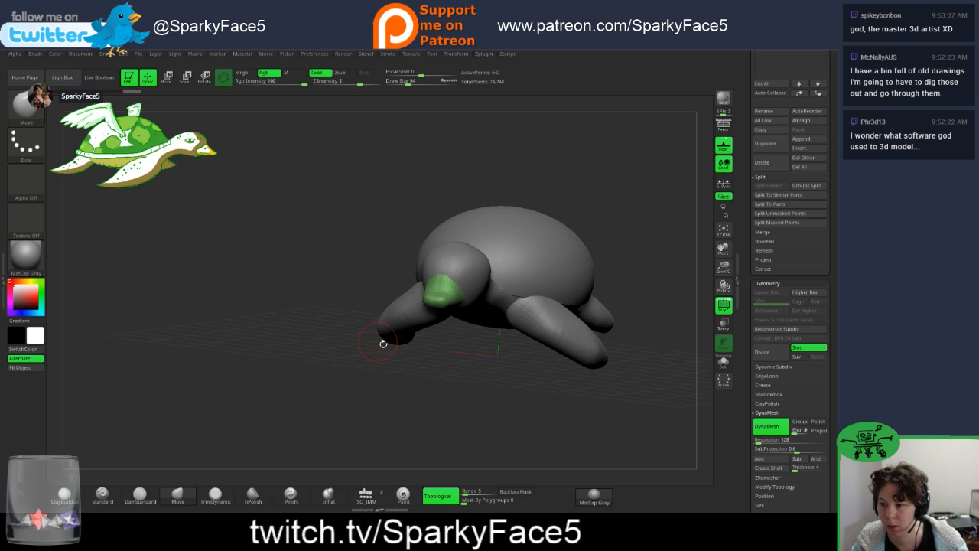
{"action": "left_click_drag", "start_coordinate": [384, 344], "coordinate": [417, 298]}
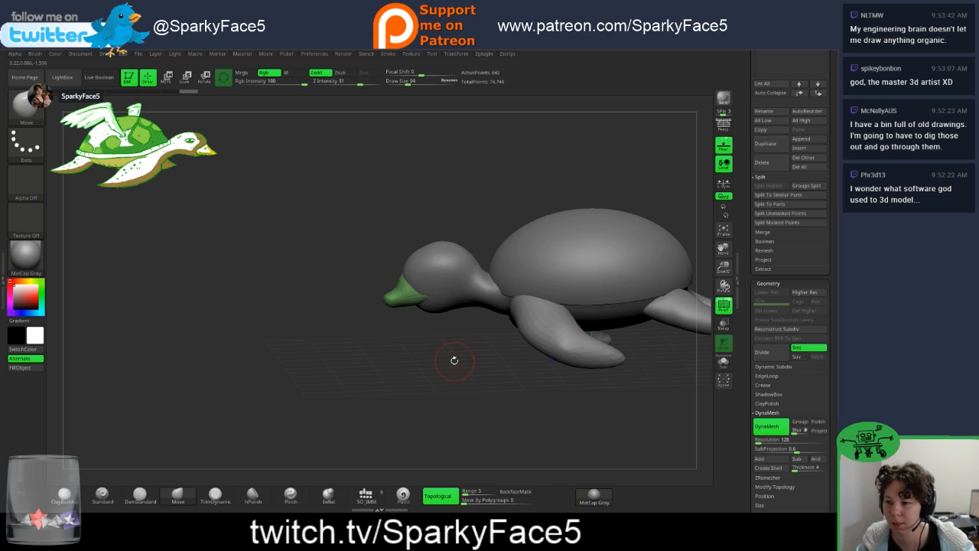
{"action": "left_click_drag", "start_coordinate": [455, 360], "coordinate": [517, 313]}
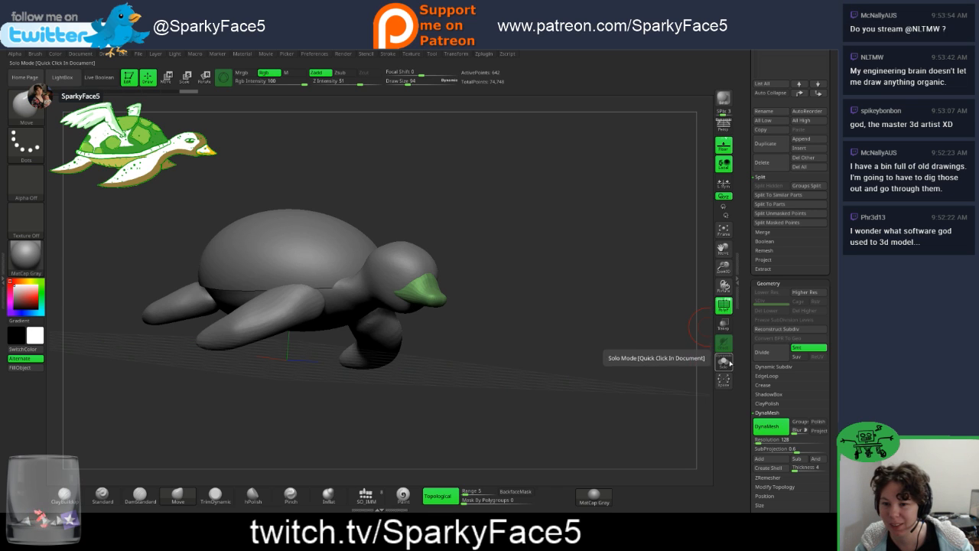
Step: Isolate the beak to adjust its back edge with the Move brush, and show the whole model again with transparency on
{"action": "left_click", "coordinate": [723, 360]}
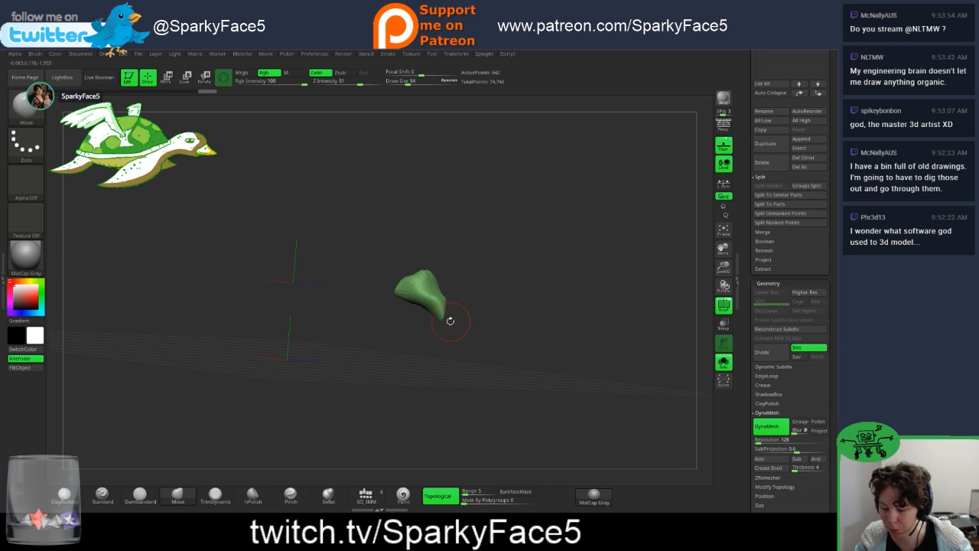
{"action": "left_click_drag", "start_coordinate": [449, 319], "coordinate": [395, 285]}
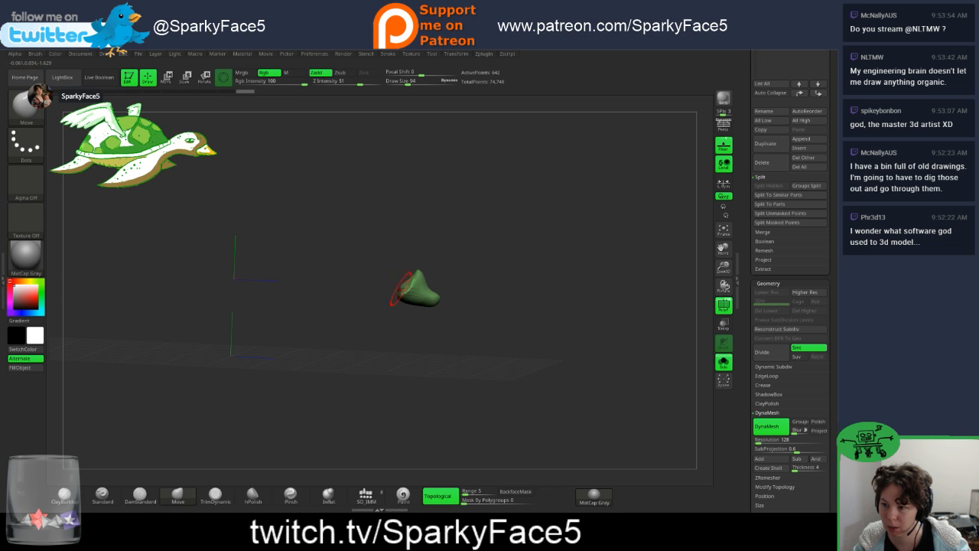
{"action": "left_click_drag", "start_coordinate": [451, 300], "coordinate": [521, 296]}
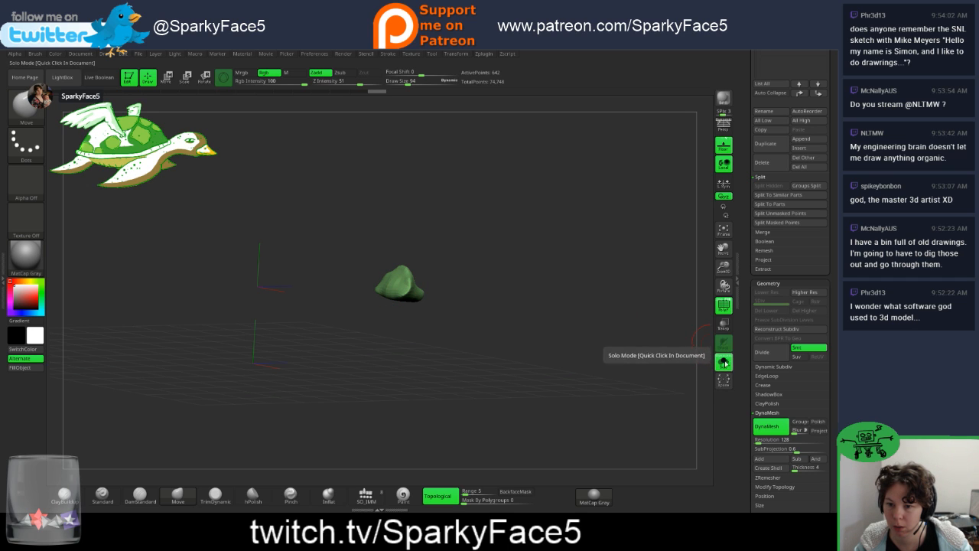
{"action": "left_click", "coordinate": [723, 325]}
{"action": "left_click", "coordinate": [724, 364]}
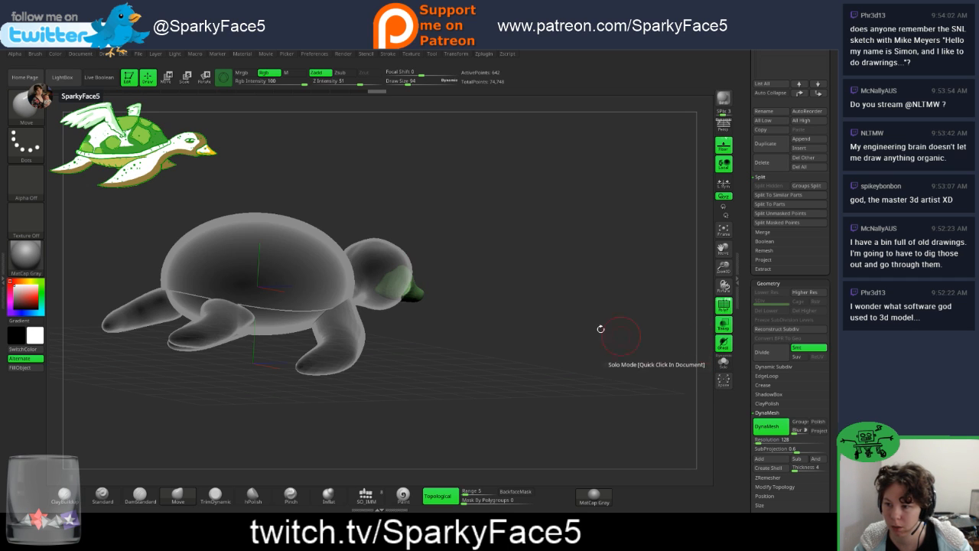
Step: Adjust the beak's base and corners inside the transparent head with the Move brush, working from several angles
{"action": "left_click_drag", "start_coordinate": [601, 329], "coordinate": [481, 293]}
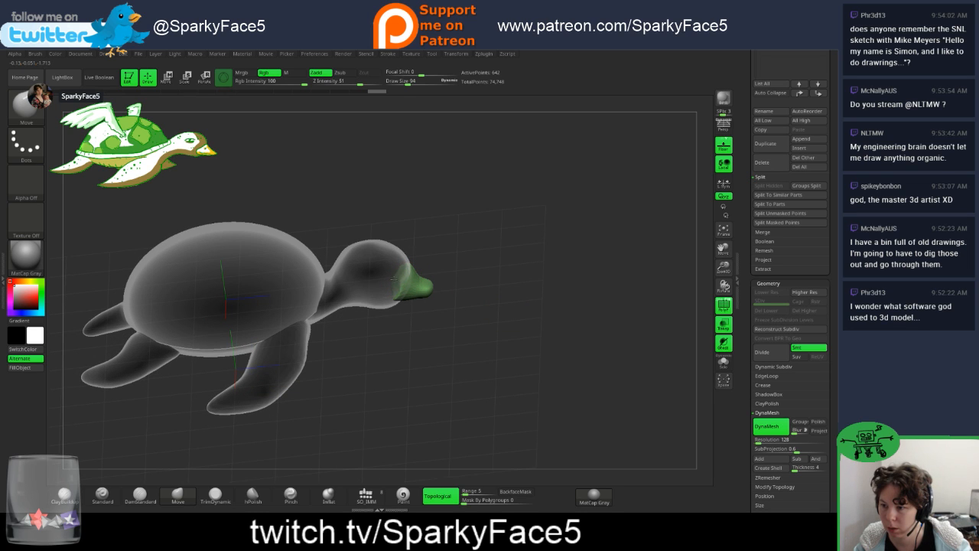
{"action": "left_click_drag", "start_coordinate": [451, 271], "coordinate": [373, 272]}
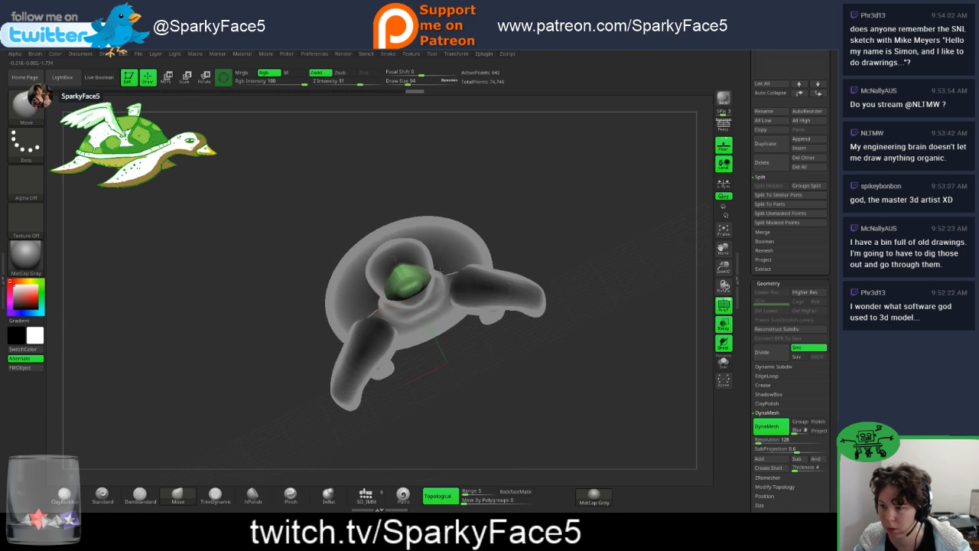
{"action": "left_click_drag", "start_coordinate": [529, 214], "coordinate": [411, 283]}
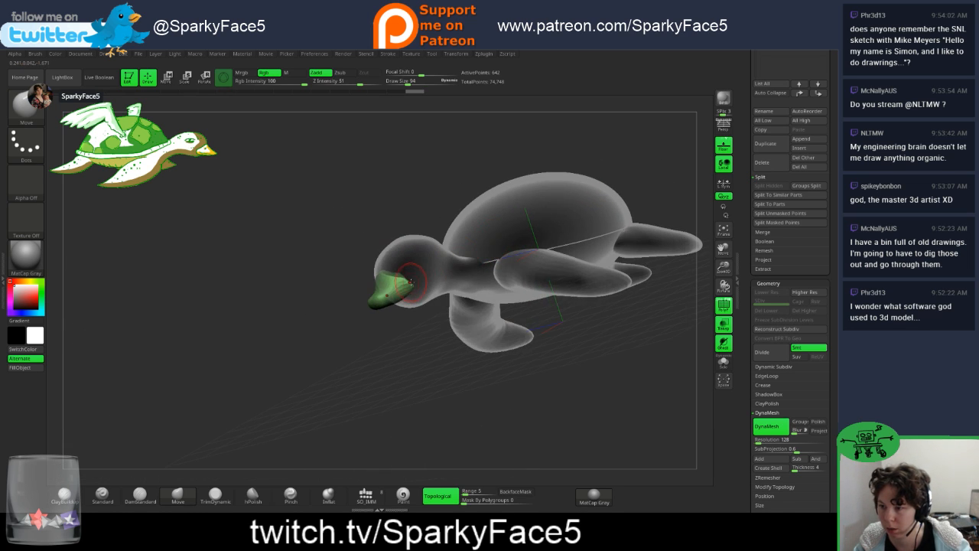
{"action": "left_click_drag", "start_coordinate": [483, 238], "coordinate": [414, 274]}
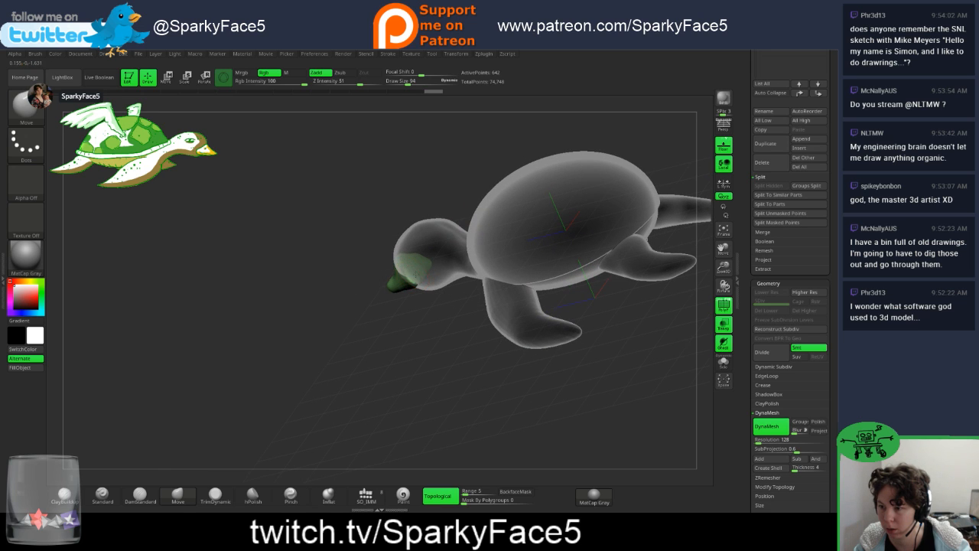
{"action": "left_click_drag", "start_coordinate": [412, 320], "coordinate": [433, 265]}
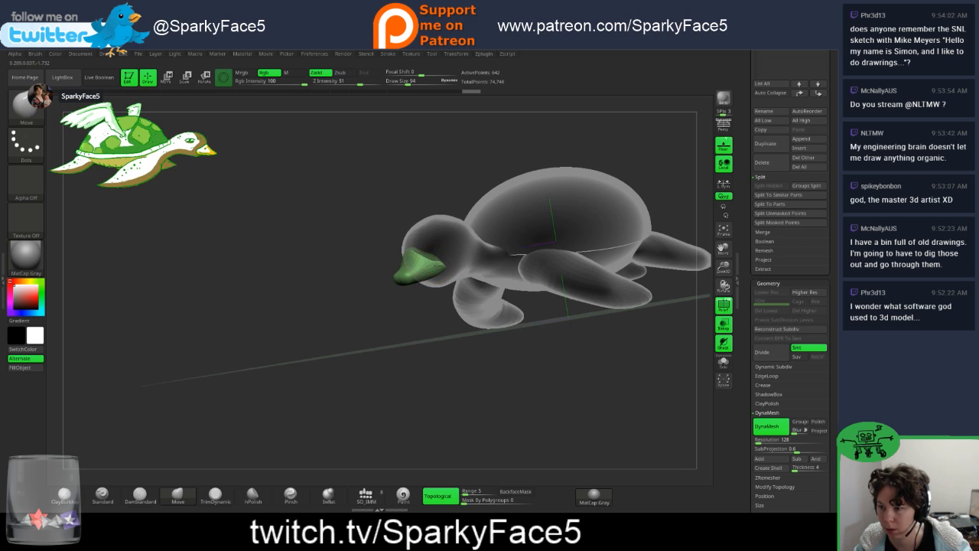
{"action": "left_click_drag", "start_coordinate": [377, 281], "coordinate": [437, 270]}
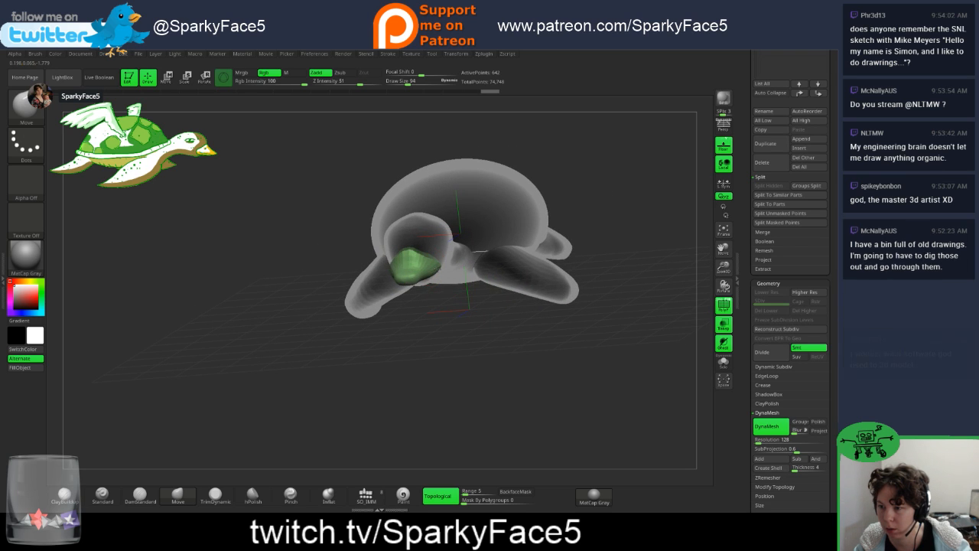
Step: Undo the last beak adjustment, reshape the beak's underside with the Move brush, and return the model to opaque display
{"action": "key", "text": "ctrl+z"}
{"action": "key", "text": "ctrl+z"}
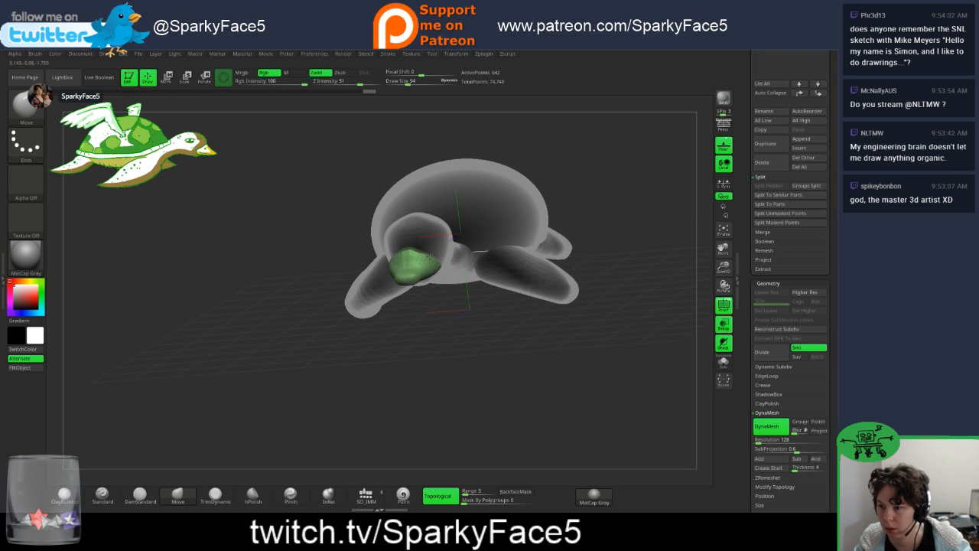
{"action": "left_click_drag", "start_coordinate": [428, 319], "coordinate": [464, 181]}
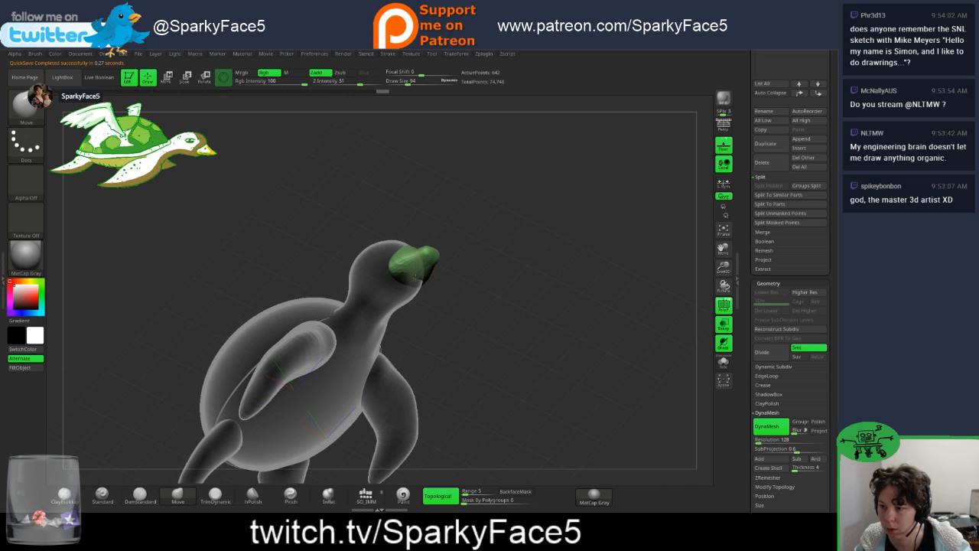
{"action": "mouse_move", "coordinate": [446, 273]}
{"action": "left_mouse_down"}
{"action": "mouse_move", "coordinate": [490, 294]}
{"action": "mouse_move", "coordinate": [413, 271]}
{"action": "left_mouse_up"}
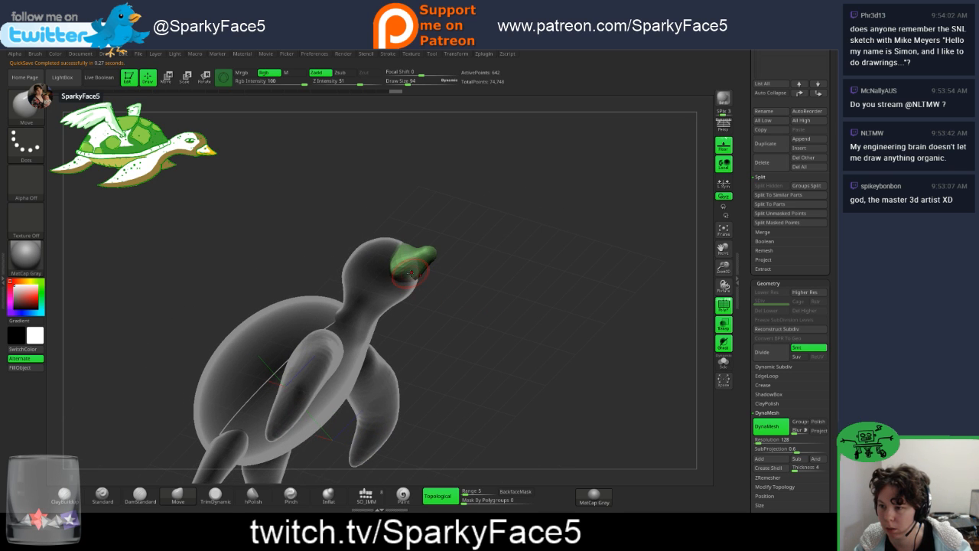
{"action": "left_click_drag", "start_coordinate": [412, 273], "coordinate": [458, 317]}
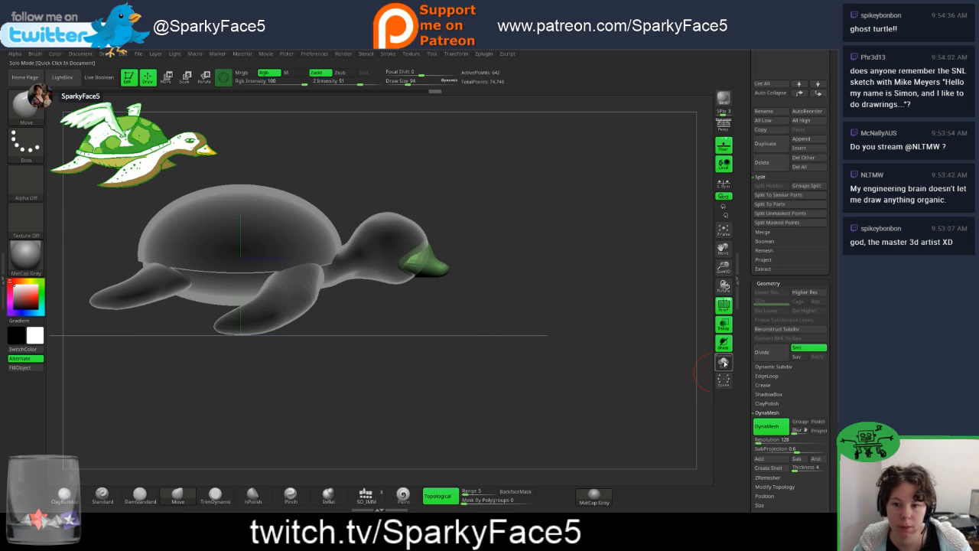
{"action": "left_click", "coordinate": [723, 324]}
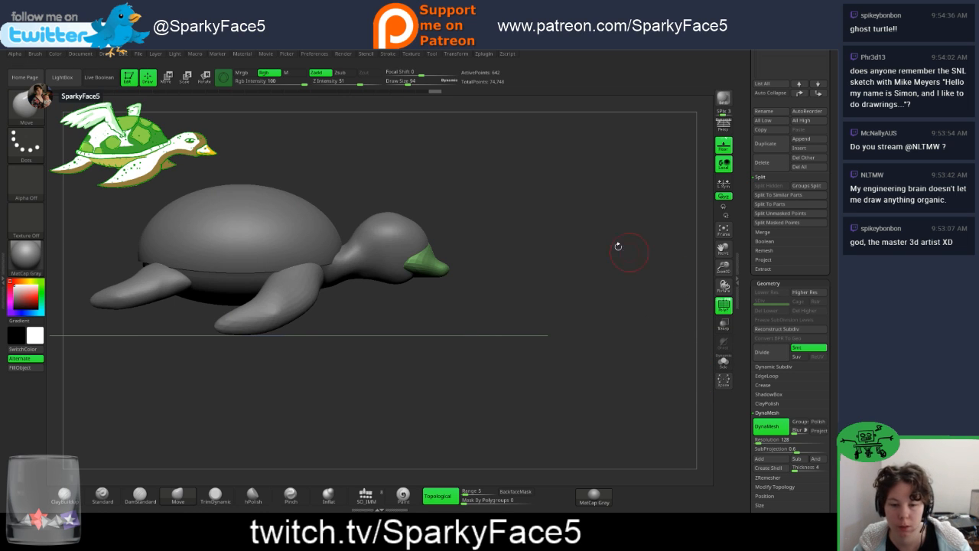
Step: Check the beak from both sides and remesh it with DynaMesh
{"action": "left_click_drag", "start_coordinate": [565, 278], "coordinate": [478, 280]}
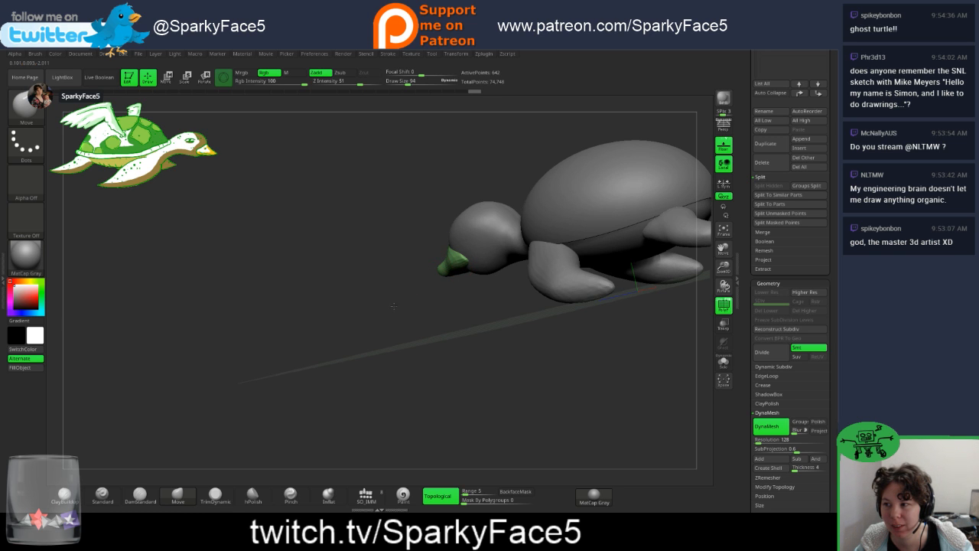
{"action": "left_click_drag", "start_coordinate": [413, 276], "coordinate": [500, 221]}
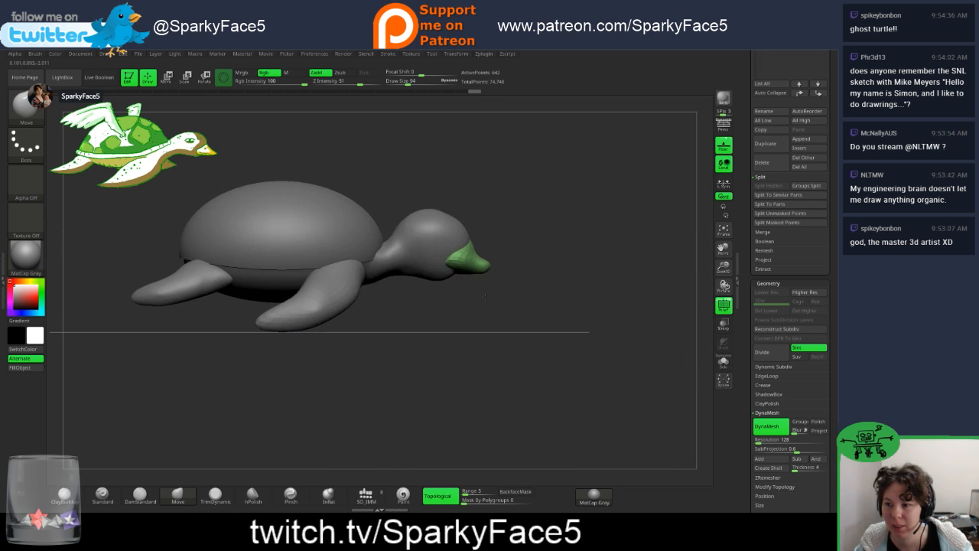
{"action": "mouse_move", "coordinate": [527, 282]}
{"action": "left_mouse_down"}
{"action": "mouse_move", "coordinate": [572, 267]}
{"action": "mouse_move", "coordinate": [589, 295]}
{"action": "mouse_move", "coordinate": [530, 276]}
{"action": "left_mouse_up"}
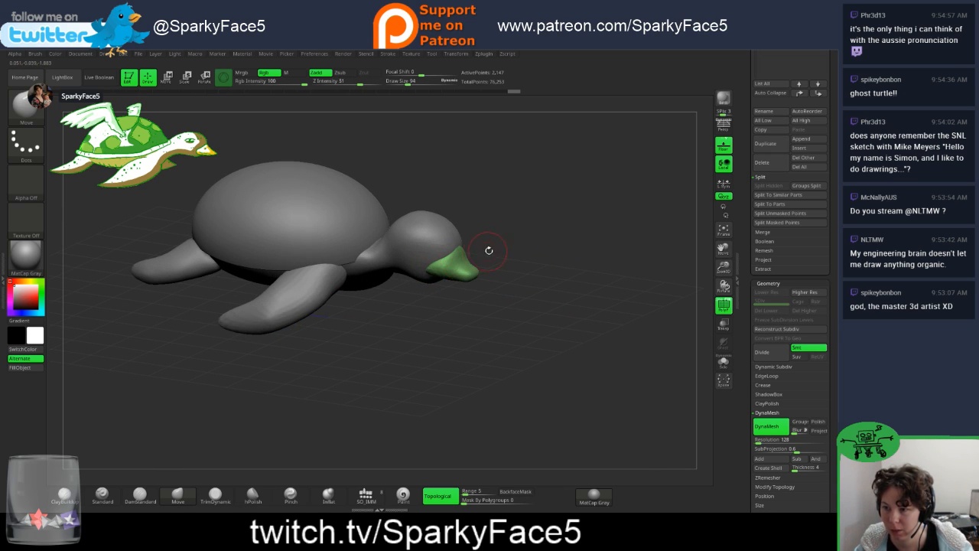
Step: Smooth out the beak's shape where it meets the face with the Move brush, and remesh it with DynaMesh again
{"action": "left_click_drag", "start_coordinate": [489, 250], "coordinate": [459, 260]}
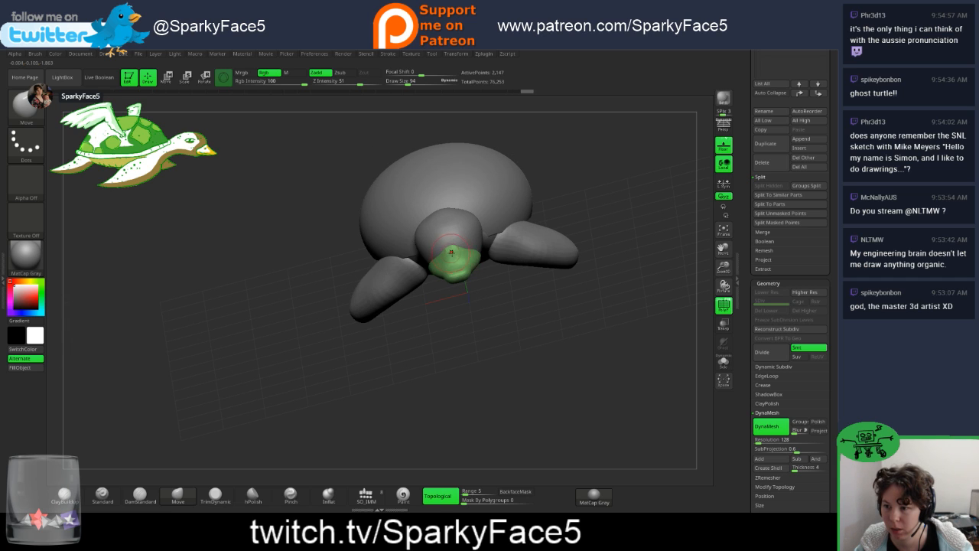
{"action": "left_click_drag", "start_coordinate": [524, 306], "coordinate": [459, 284]}
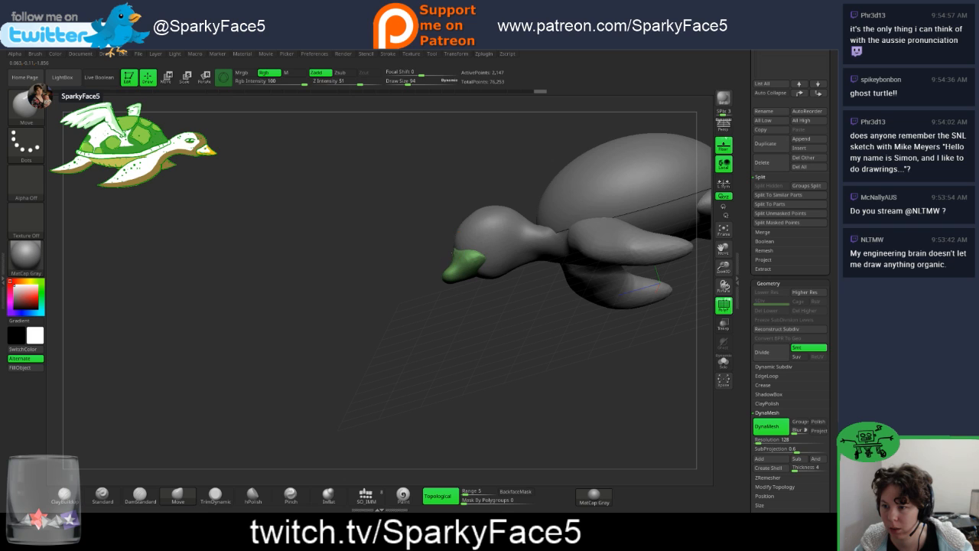
{"action": "mouse_move", "coordinate": [421, 280]}
{"action": "left_mouse_down"}
{"action": "mouse_move", "coordinate": [492, 287]}
{"action": "mouse_move", "coordinate": [457, 267]}
{"action": "mouse_move", "coordinate": [453, 249]}
{"action": "left_mouse_up"}
{"action": "left_click_drag", "start_coordinate": [476, 253], "coordinate": [407, 260]}
{"action": "key", "text": "ctrl"}
{"action": "mouse_move", "coordinate": [516, 298]}
{"action": "left_mouse_down", "text": "ctrl"}
{"action": "mouse_move", "coordinate": [504, 308]}
{"action": "mouse_move", "coordinate": [536, 300]}
{"action": "mouse_move", "coordinate": [544, 276]}
{"action": "mouse_move", "coordinate": [514, 251]}
{"action": "mouse_move", "coordinate": [555, 267]}
{"action": "mouse_move", "coordinate": [530, 286]}
{"action": "left_mouse_up", "text": "ctrl"}
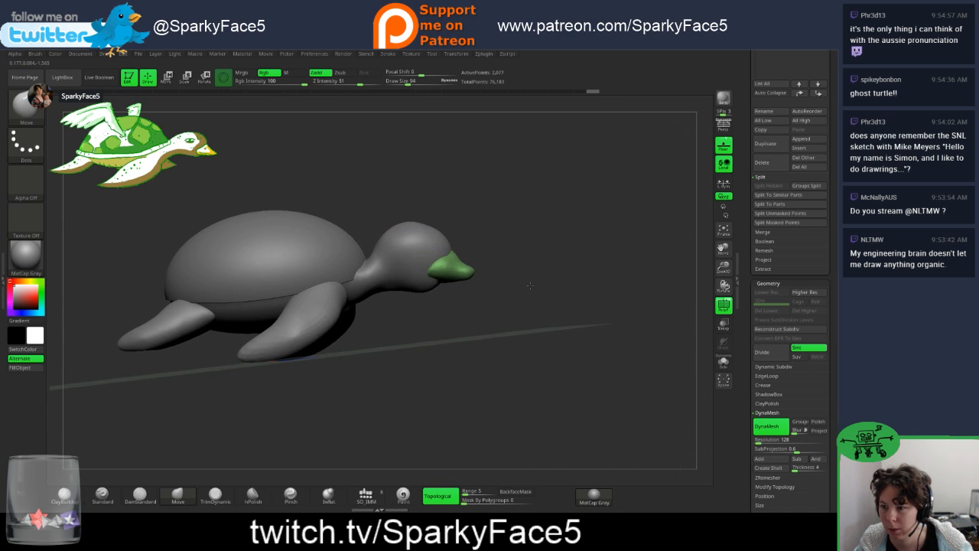
Step: Pull the beak tip forward and slightly down with the Move brush, narrowing it to a more pointed profile
{"action": "left_click_drag", "start_coordinate": [470, 271], "coordinate": [475, 269]}
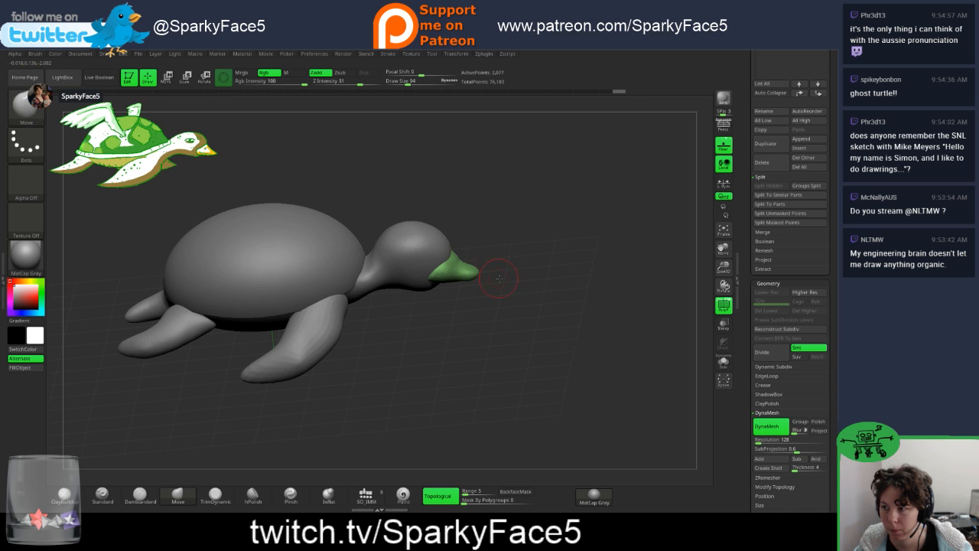
{"action": "left_click_drag", "start_coordinate": [499, 279], "coordinate": [537, 348]}
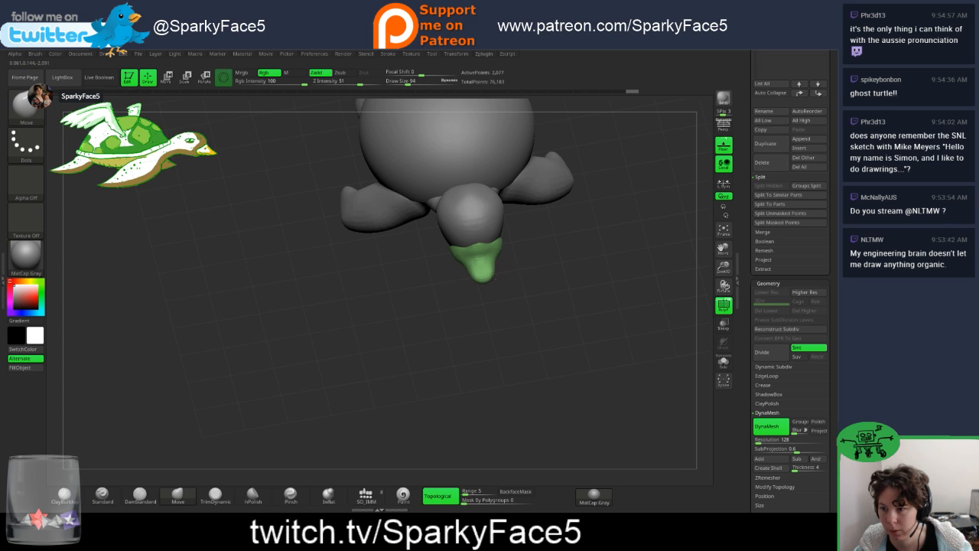
{"action": "left_click_drag", "start_coordinate": [511, 297], "coordinate": [533, 271]}
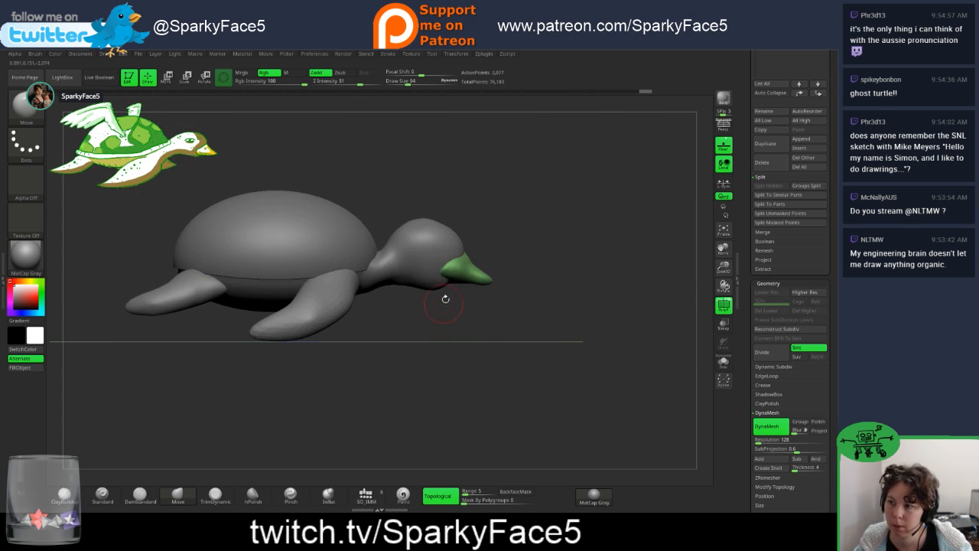
{"action": "left_click_drag", "start_coordinate": [467, 319], "coordinate": [474, 289]}
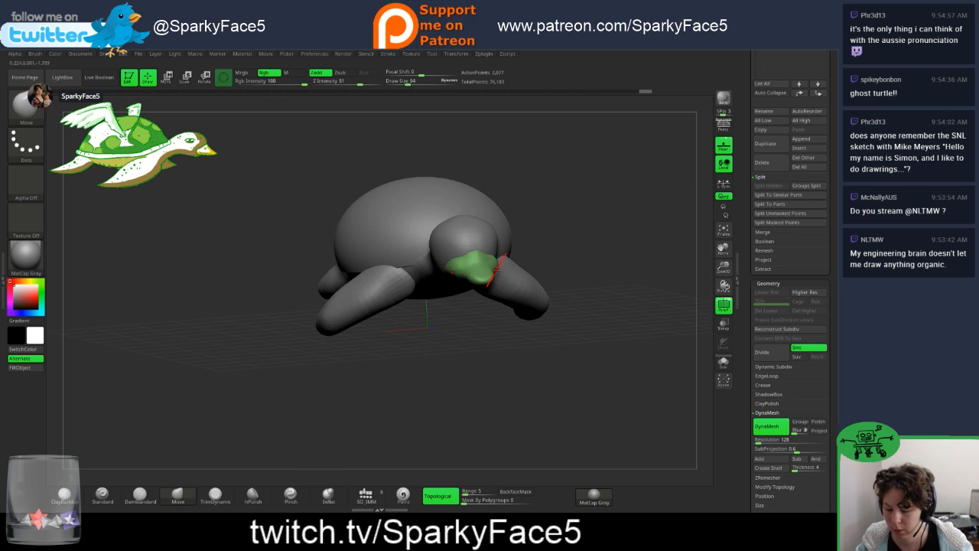
Step: Bring up the Gizmo on the beak, reset its orientation, and centre it on the beak's unmasked mesh
{"action": "key", "text": "w"}
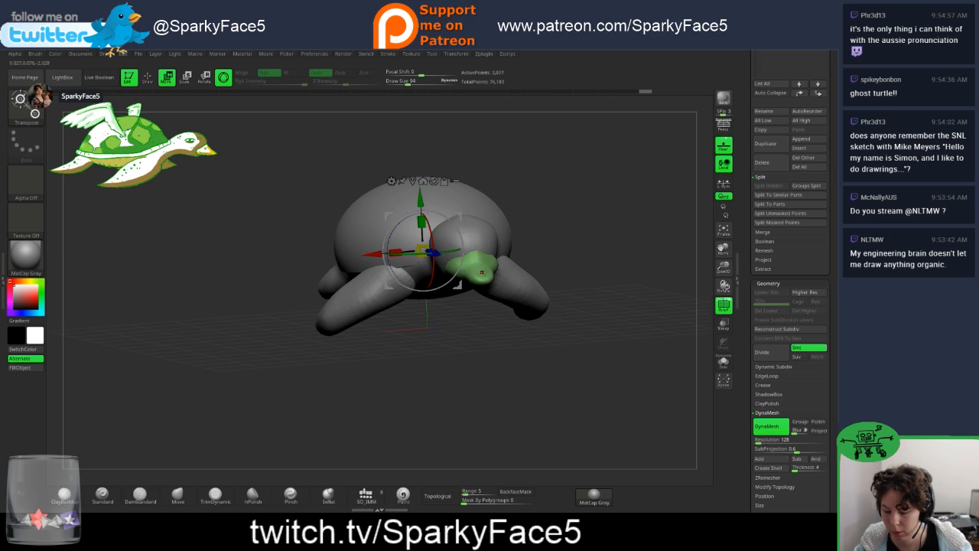
{"action": "left_click", "coordinate": [482, 272]}
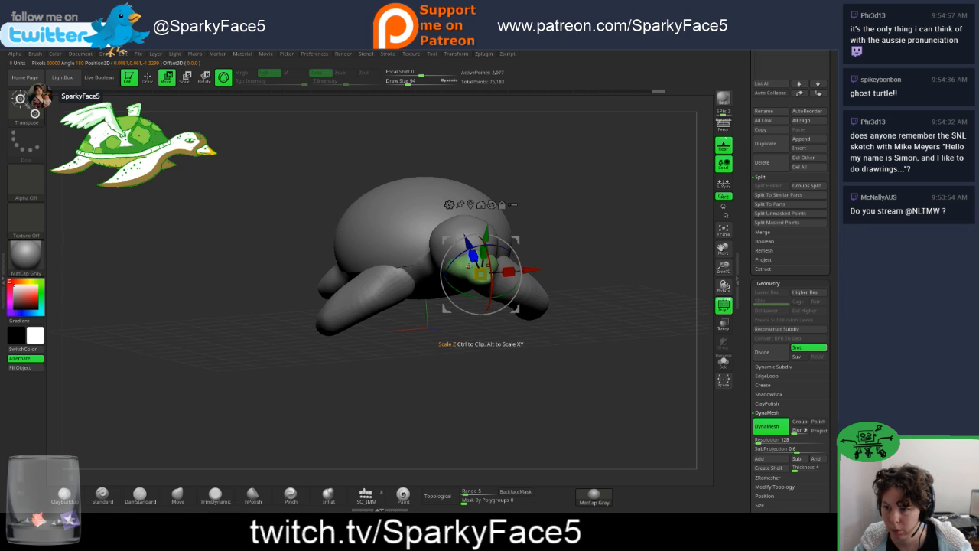
{"action": "left_click", "coordinate": [491, 204]}
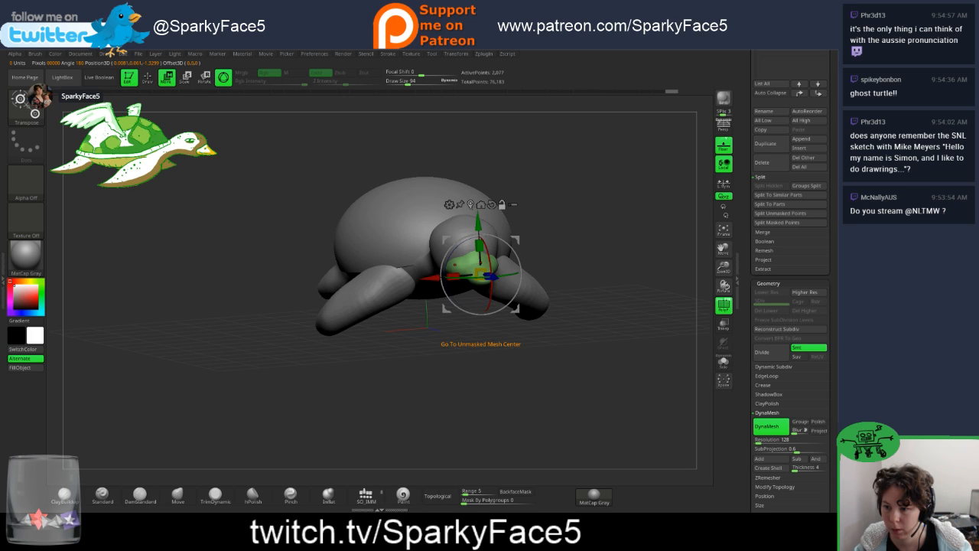
{"action": "left_click", "coordinate": [471, 204]}
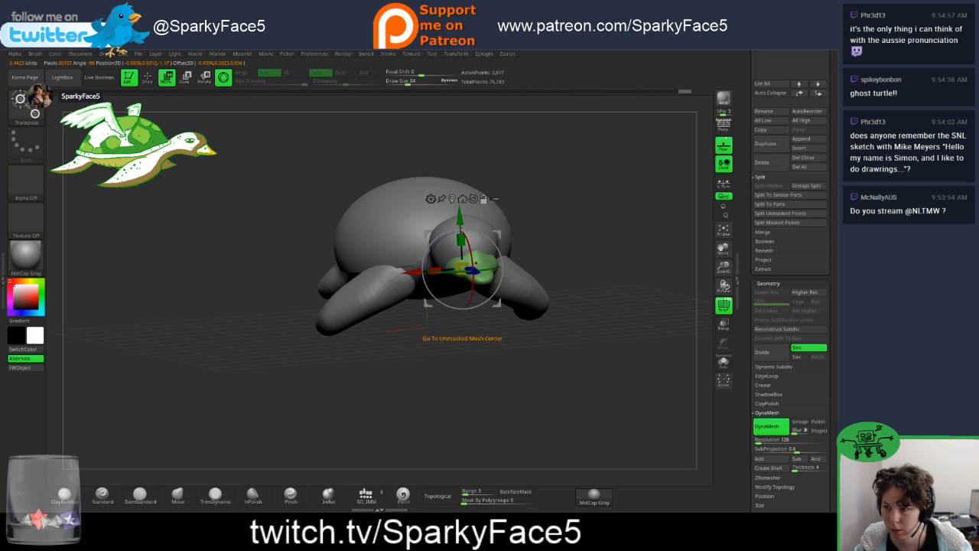
{"action": "left_click", "coordinate": [452, 200]}
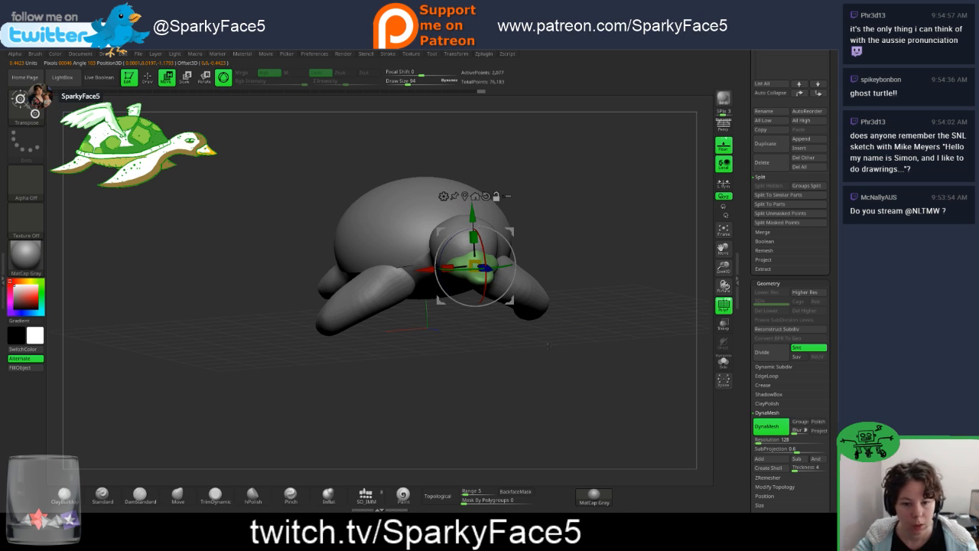
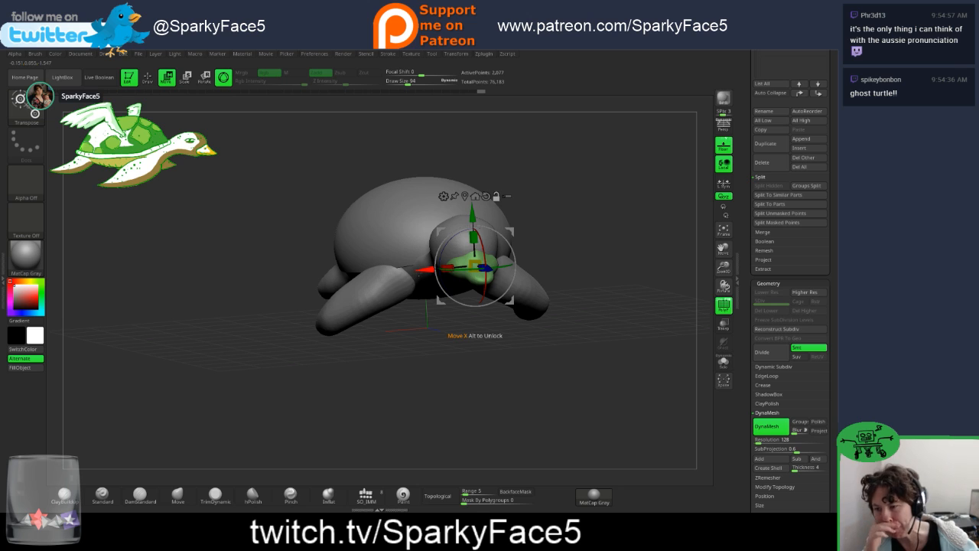
{"action": "left_click_drag", "start_coordinate": [390, 346], "coordinate": [491, 335]}
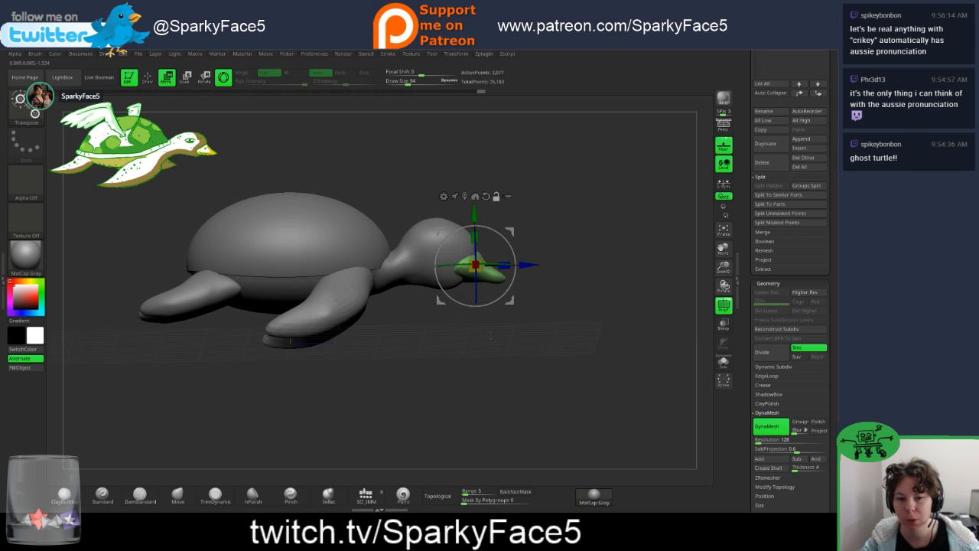
Step: Narrow the beak across its width with the Gizmo and check the result from the front and side
{"action": "left_click_drag", "start_coordinate": [491, 335], "coordinate": [546, 308]}
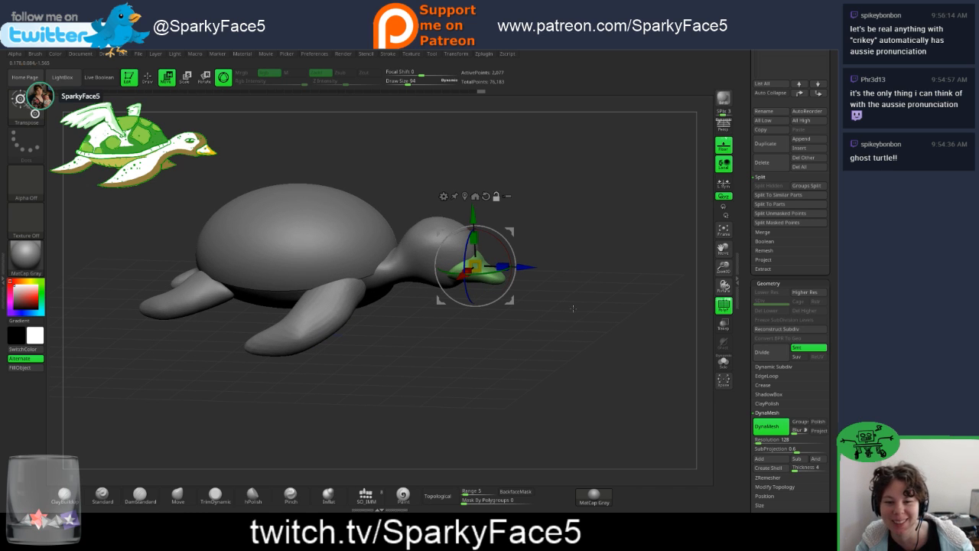
{"action": "left_click_drag", "start_coordinate": [567, 294], "coordinate": [526, 297]}
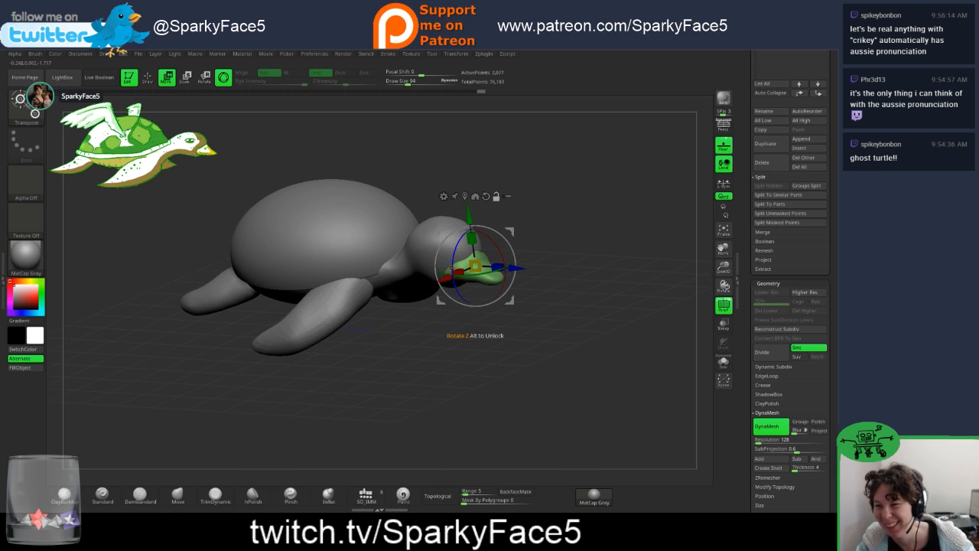
{"action": "mouse_move", "coordinate": [456, 271]}
{"action": "left_mouse_down"}
{"action": "mouse_move", "coordinate": [482, 268]}
{"action": "mouse_move", "coordinate": [544, 293]}
{"action": "left_mouse_up"}
{"action": "key", "text": "q"}
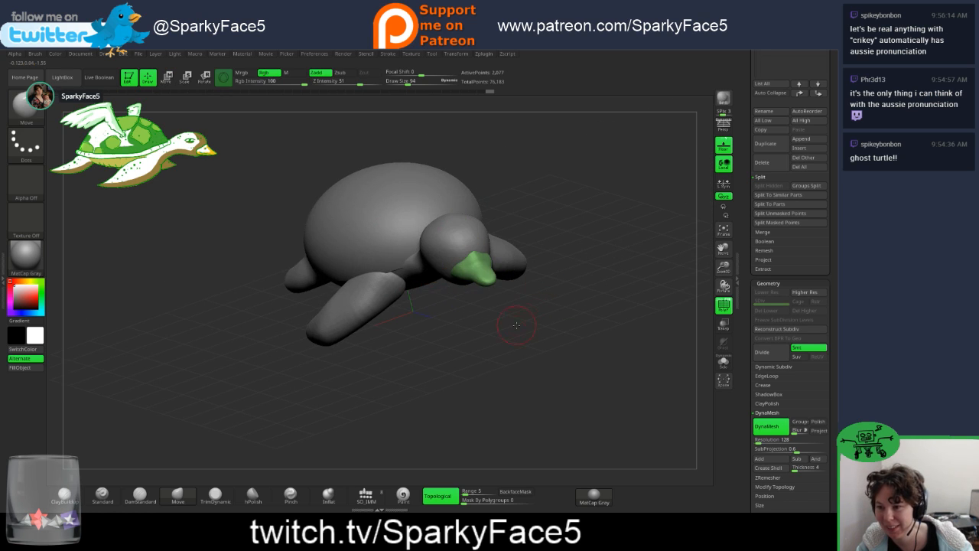
{"action": "mouse_move", "coordinate": [515, 323]}
{"action": "left_mouse_down"}
{"action": "mouse_move", "coordinate": [540, 288]}
{"action": "mouse_move", "coordinate": [546, 294]}
{"action": "left_mouse_up"}
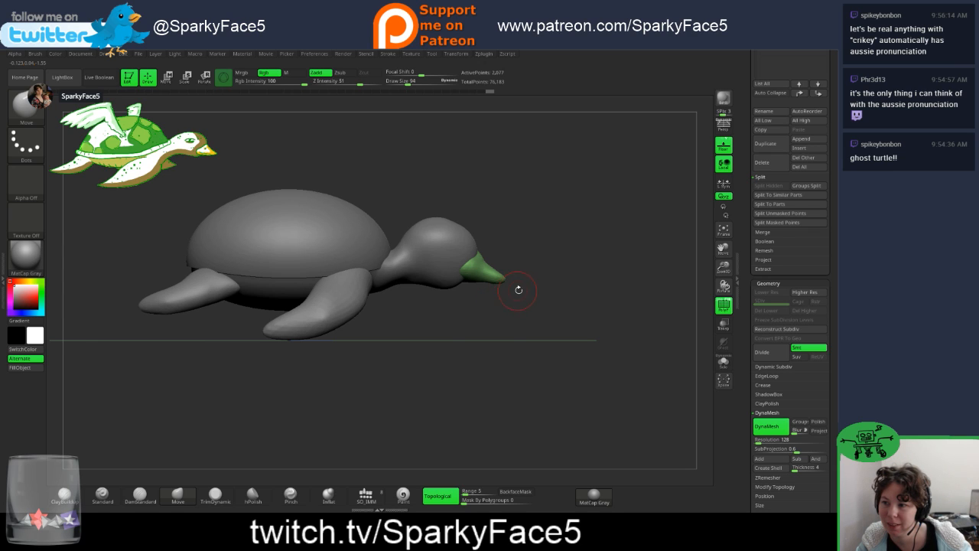
Step: Shift the beak slightly down and back into the face with the Gizmo, and check its fit from several angles
{"action": "key", "text": "w"}
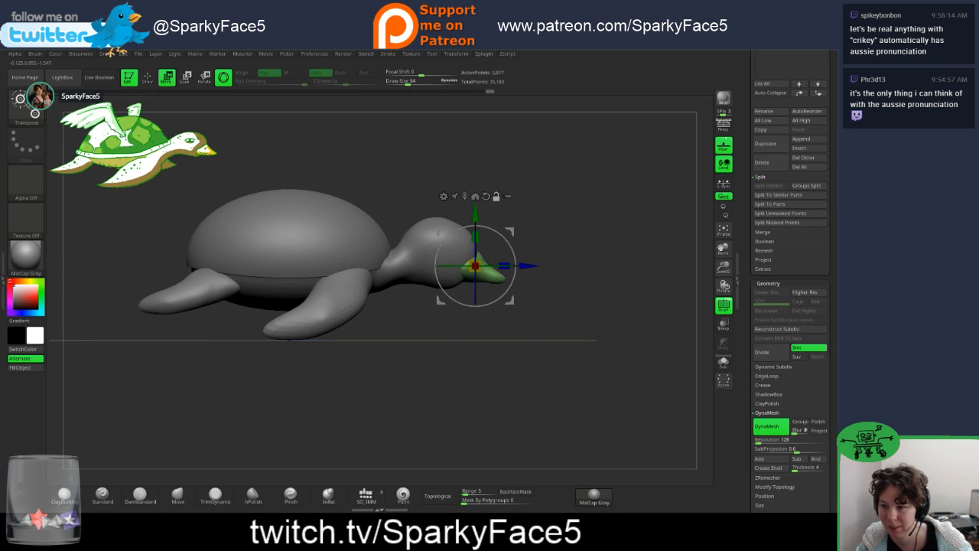
{"action": "left_click_drag", "start_coordinate": [475, 214], "coordinate": [475, 219]}
{"action": "left_click_drag", "start_coordinate": [523, 270], "coordinate": [520, 270]}
{"action": "left_click_drag", "start_coordinate": [518, 256], "coordinate": [561, 248]}
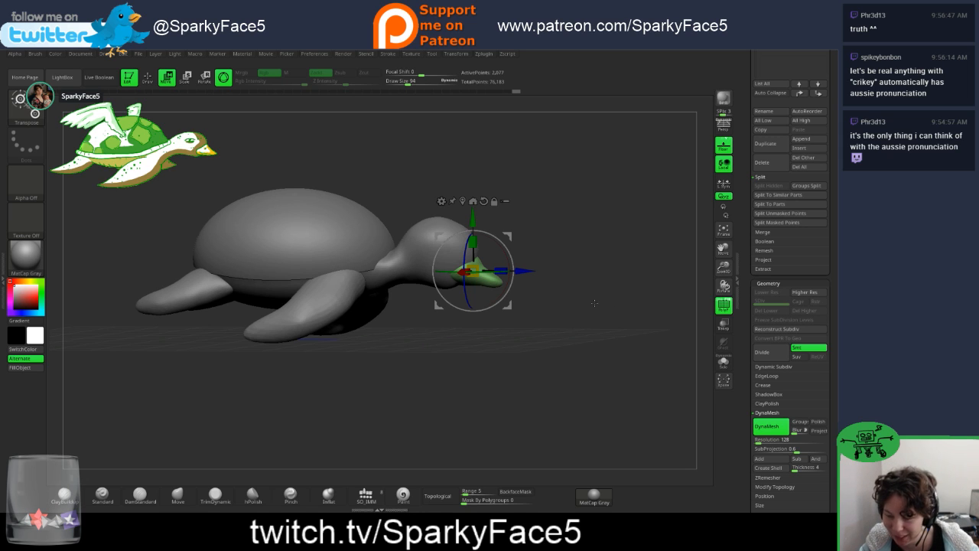
{"action": "key", "text": "q"}
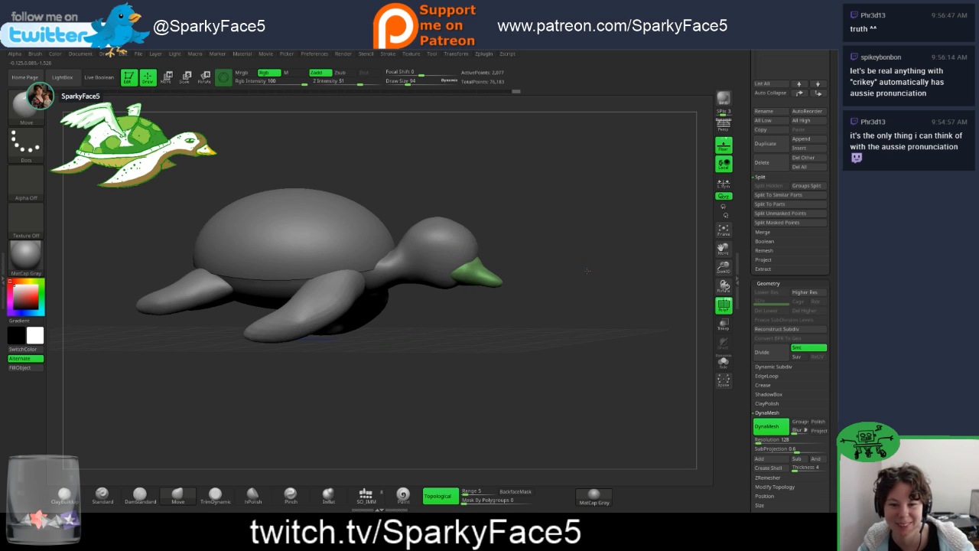
{"action": "mouse_move", "coordinate": [587, 270]}
{"action": "left_mouse_down"}
{"action": "mouse_move", "coordinate": [474, 276]}
{"action": "mouse_move", "coordinate": [585, 282]}
{"action": "left_mouse_up"}
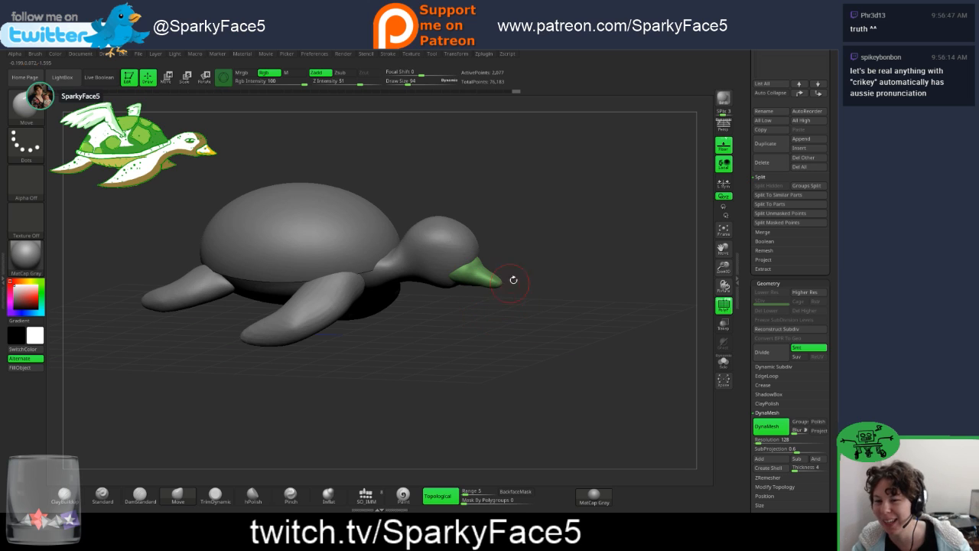
{"action": "mouse_move", "coordinate": [541, 253]}
{"action": "left_mouse_down"}
{"action": "mouse_move", "coordinate": [557, 258]}
{"action": "mouse_move", "coordinate": [570, 244]}
{"action": "mouse_move", "coordinate": [535, 246]}
{"action": "mouse_move", "coordinate": [559, 258]}
{"action": "left_mouse_up"}
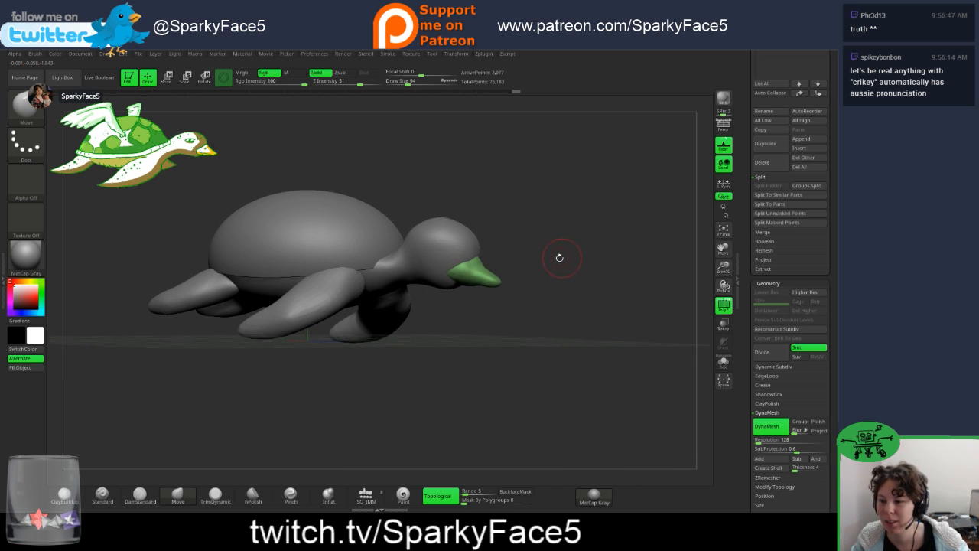
Step: Make the body and head subtool active and clear its mask from a front view
{"action": "left_click", "coordinate": [451, 250], "text": "alt"}
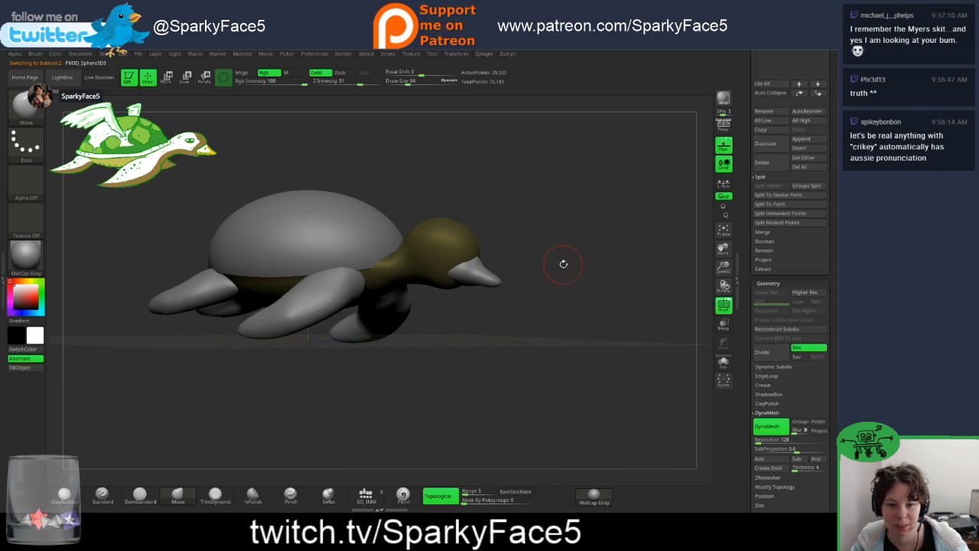
{"action": "left_click_drag", "start_coordinate": [559, 258], "coordinate": [510, 243]}
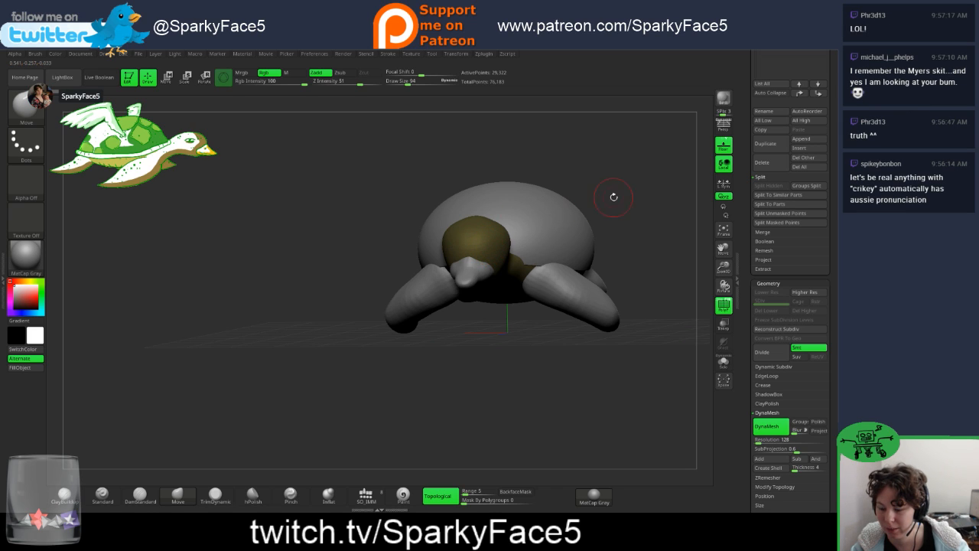
{"action": "left_click_drag", "start_coordinate": [624, 195], "coordinate": [647, 199], "text": "ctrl"}
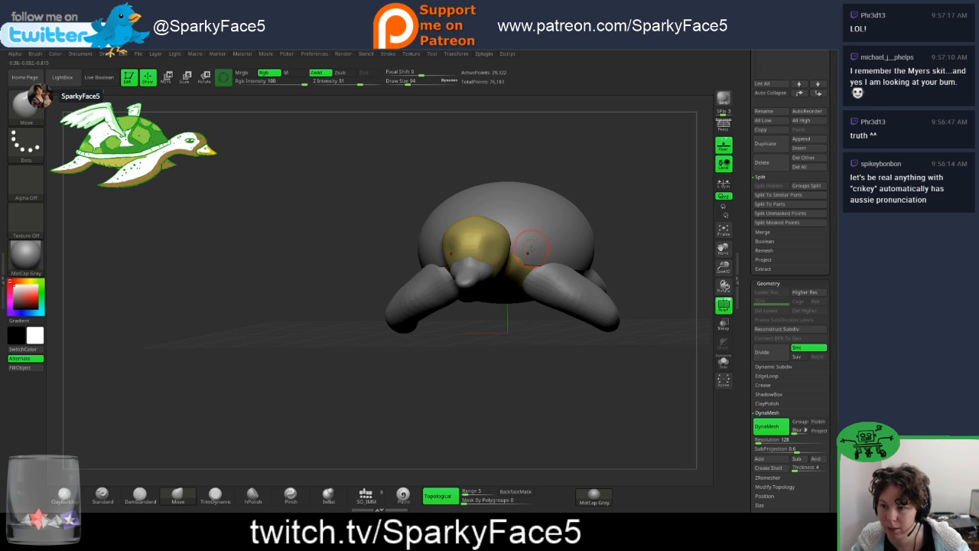
Step: Undo the last stroke and try pushing small mirrored eye sockets into the head using the Move brush at draw size 47
{"action": "key", "text": "ctrl+z"}
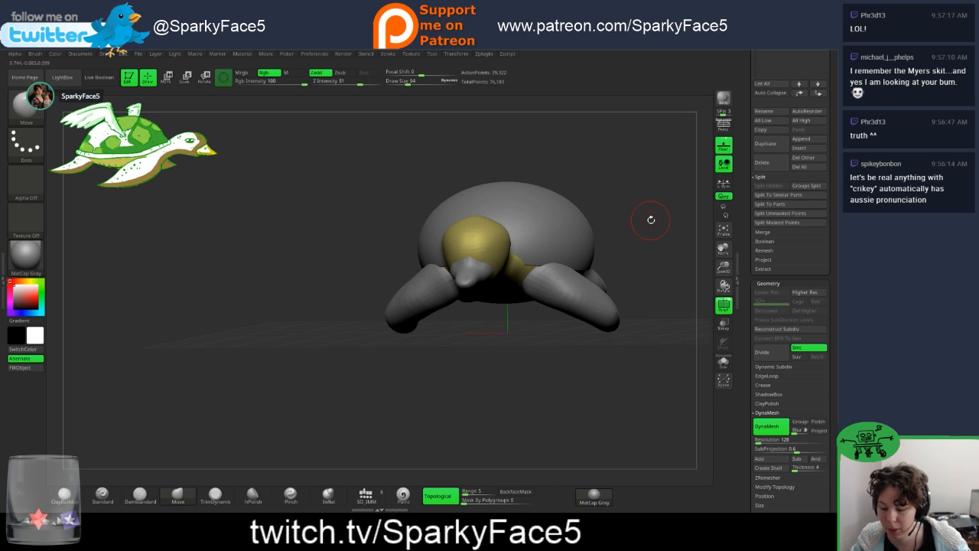
{"action": "key", "text": "s"}
{"action": "left_click_drag", "start_coordinate": [652, 221], "coordinate": [644, 221]}
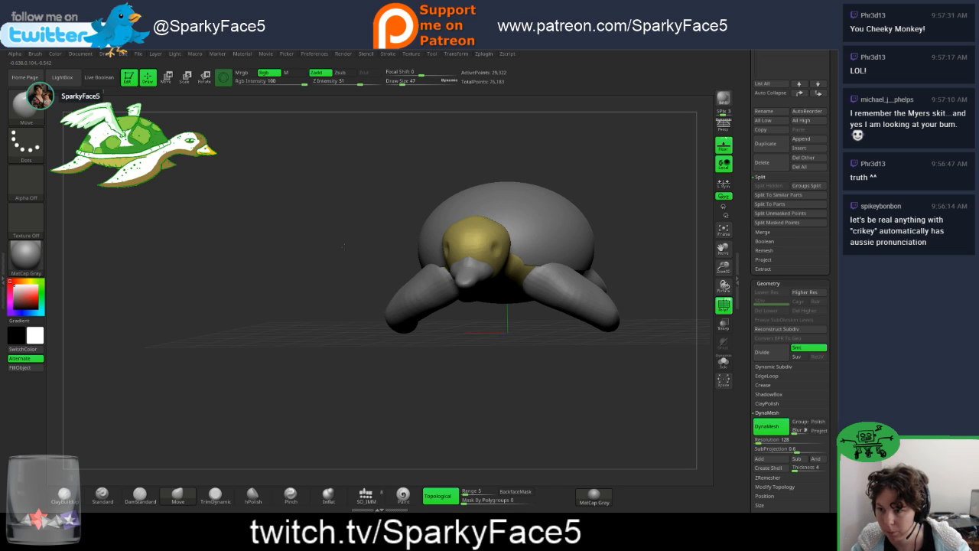
{"action": "mouse_move", "coordinate": [389, 258]}
{"action": "left_mouse_down"}
{"action": "mouse_move", "coordinate": [351, 260]}
{"action": "mouse_move", "coordinate": [299, 305]}
{"action": "left_mouse_up"}
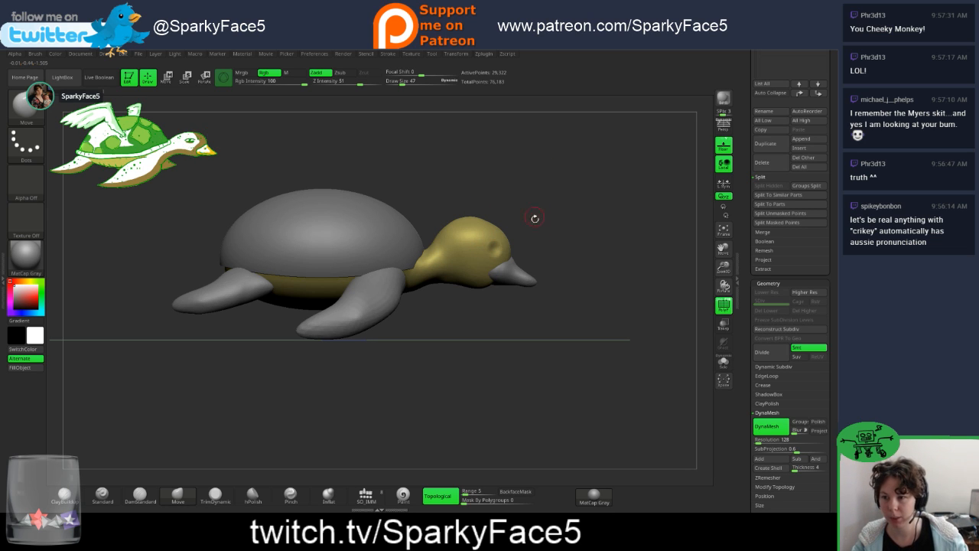
{"action": "left_click_drag", "start_coordinate": [562, 252], "coordinate": [527, 246]}
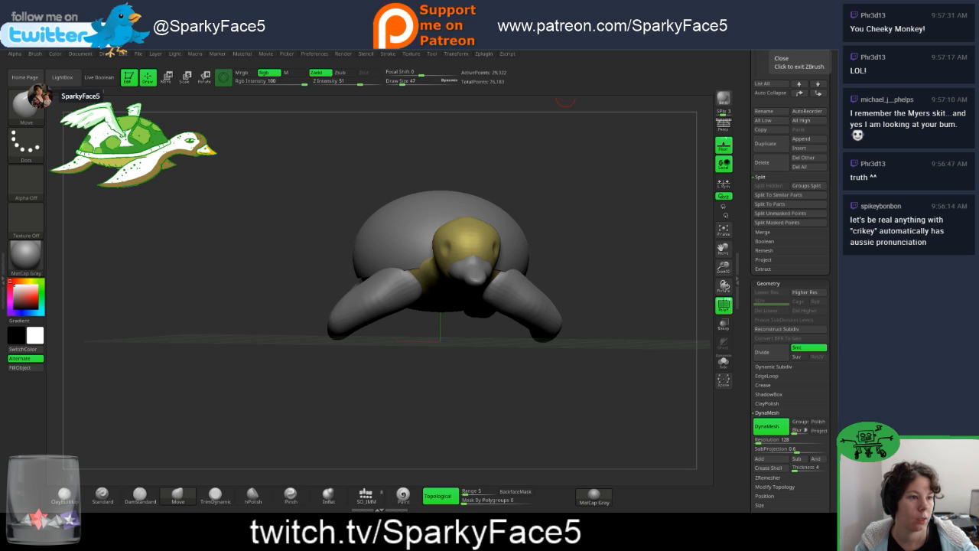
Step: Switch to the browser and place the TURTLE and DUCK image search windows side by side as reference
{"action": "left_click_drag", "start_coordinate": [978, 184], "coordinate": [290, 55]}
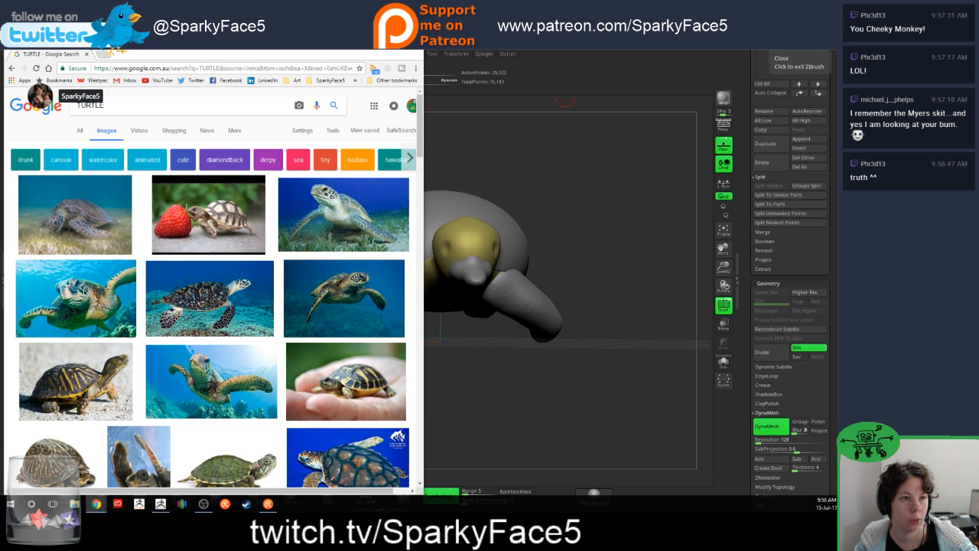
{"action": "left_click_drag", "start_coordinate": [978, 61], "coordinate": [604, 41]}
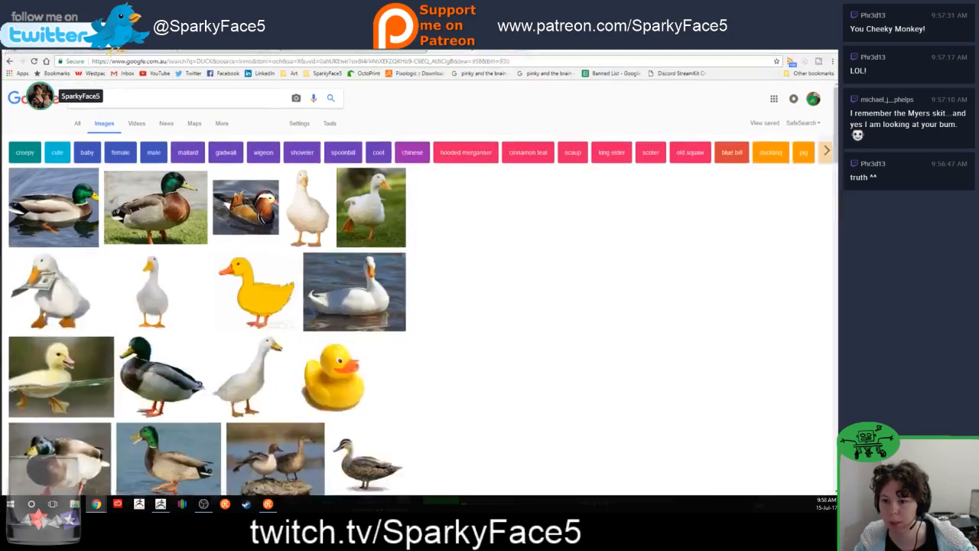
{"action": "left_click_drag", "start_coordinate": [493, 54], "coordinate": [538, 57]}
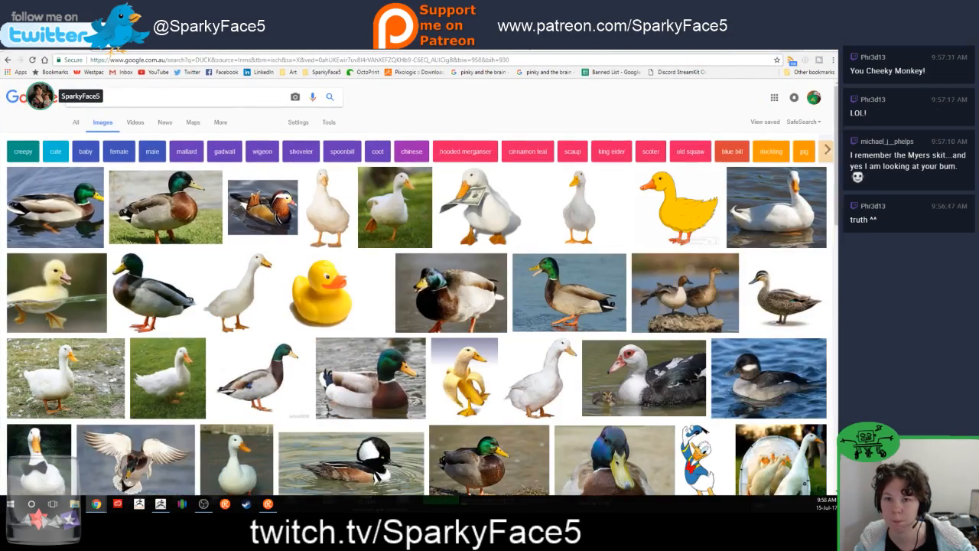
{"action": "left_click", "coordinate": [788, 48]}
{"action": "left_click", "coordinate": [829, 48]}
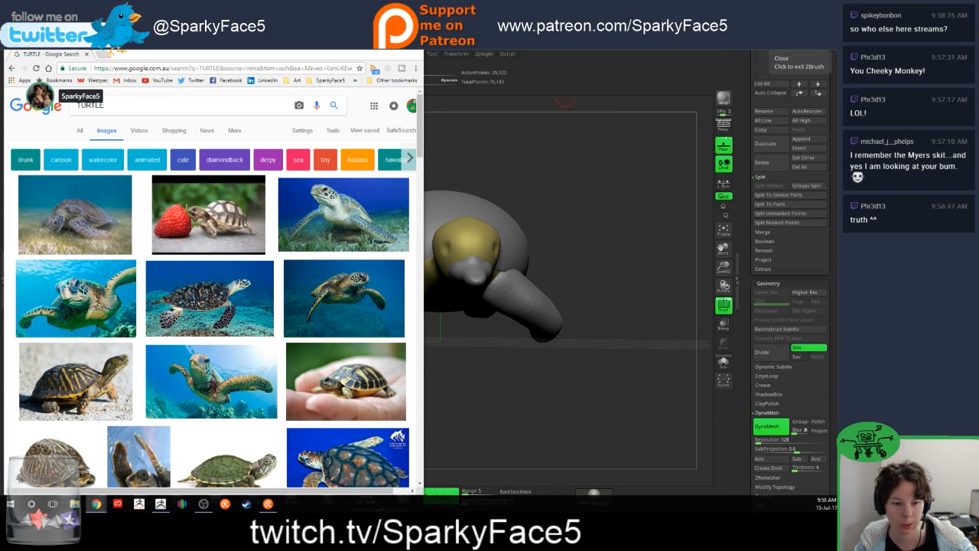
{"action": "key", "text": "alt+Tab"}
{"action": "left_click_drag", "start_coordinate": [557, 52], "coordinate": [635, 51]}
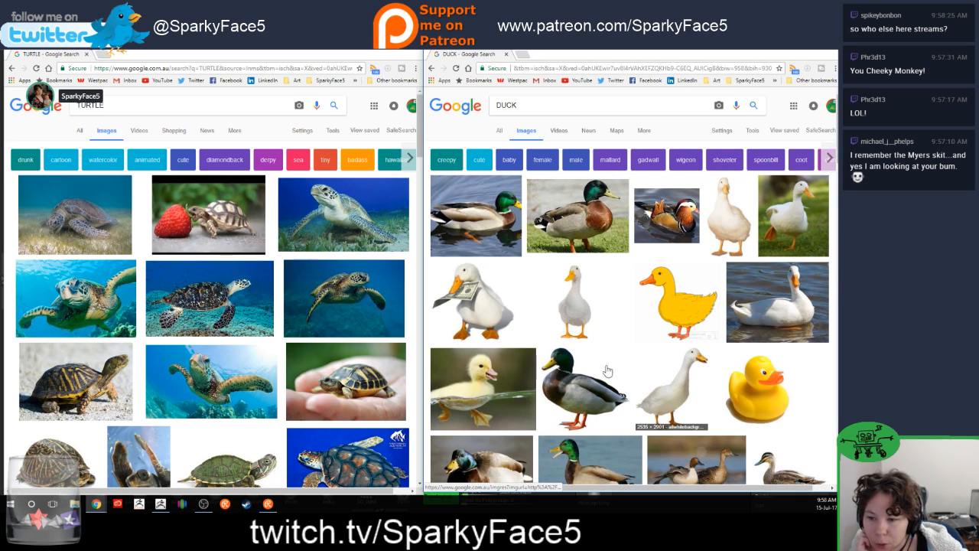
Step: Look through the turtle image results for reference on head and eye shapes
{"action": "scroll", "coordinate": [348, 390], "scroll_direction": "down", "scroll_amount": 2}
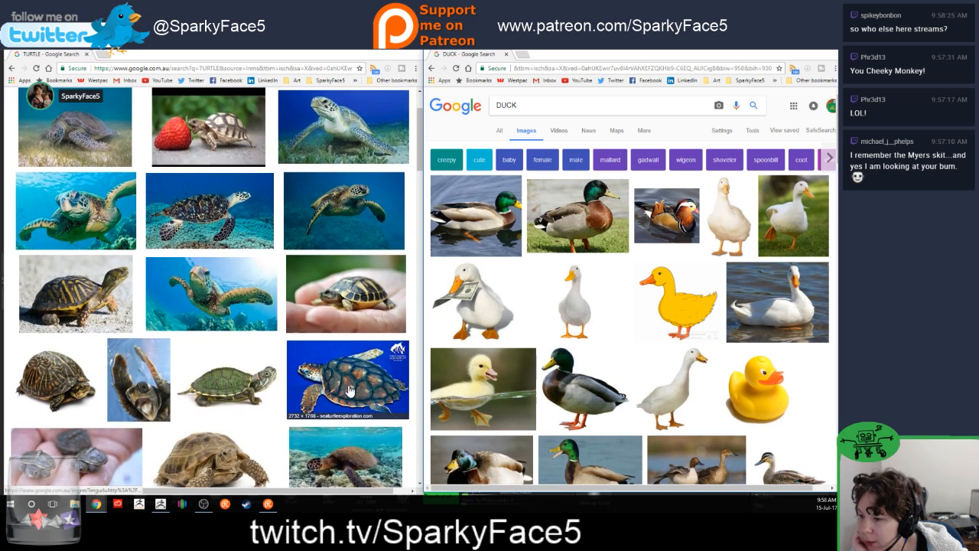
{"action": "scroll", "coordinate": [290, 378], "scroll_direction": "down", "scroll_amount": 2}
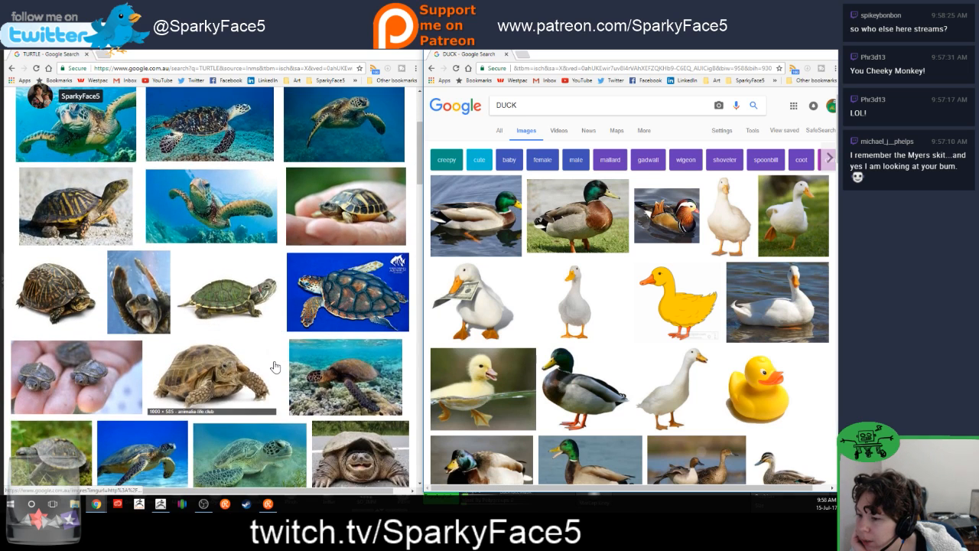
{"action": "scroll", "coordinate": [274, 367], "scroll_direction": "down", "scroll_amount": 1}
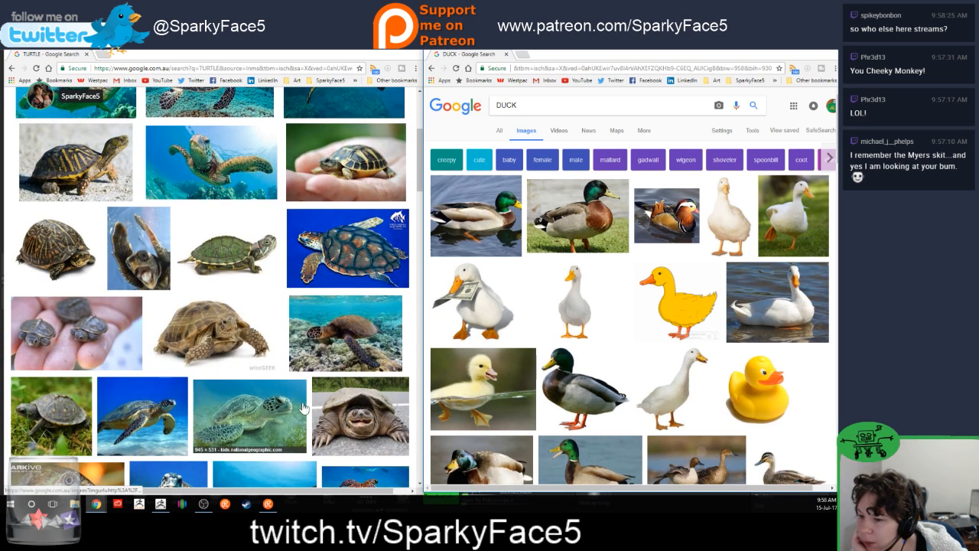
{"action": "scroll", "coordinate": [370, 417], "scroll_direction": "down", "scroll_amount": 1}
{"action": "scroll", "coordinate": [363, 380], "scroll_direction": "down", "scroll_amount": 3}
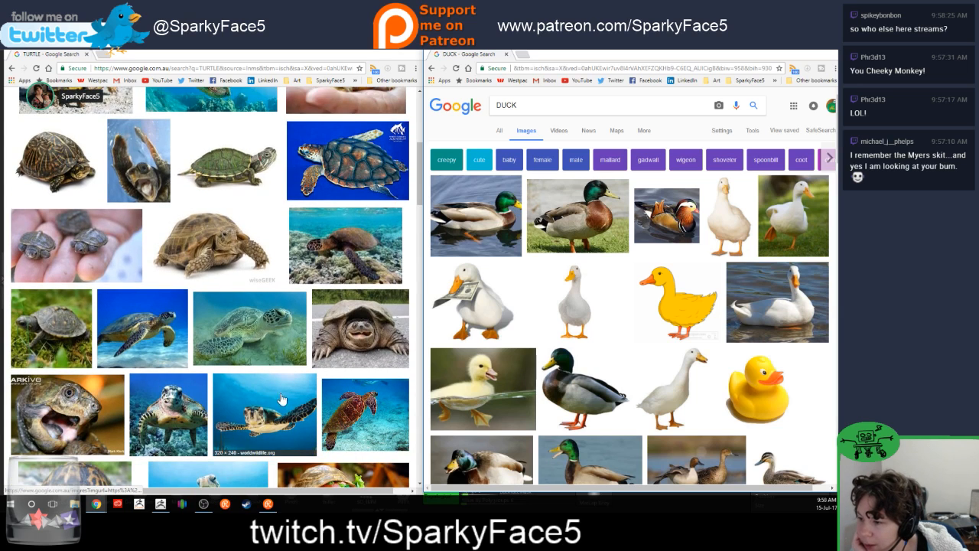
{"action": "scroll", "coordinate": [302, 438], "scroll_direction": "down", "scroll_amount": 2}
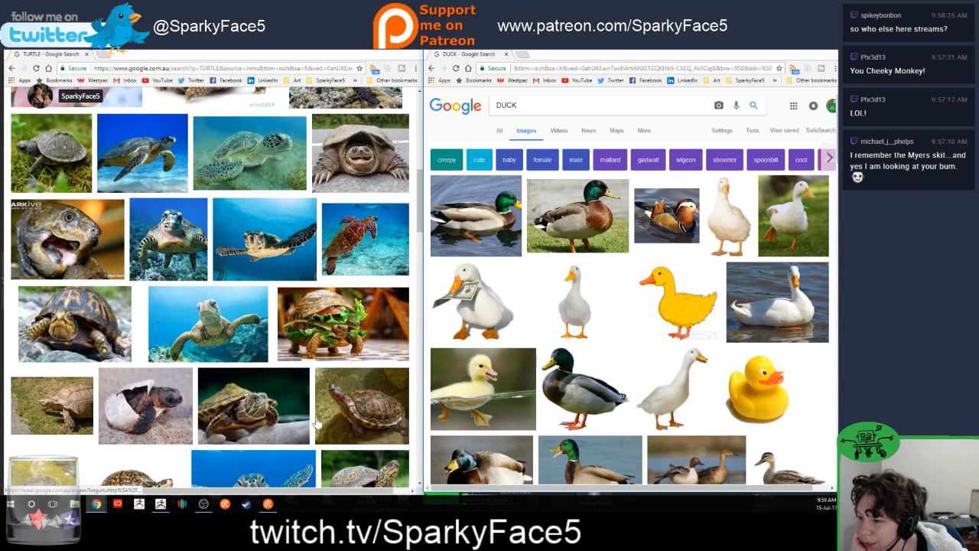
Step: View the turtle burger image and its source article, close both, and put the two reference browser windows away
{"action": "left_click", "coordinate": [345, 347]}
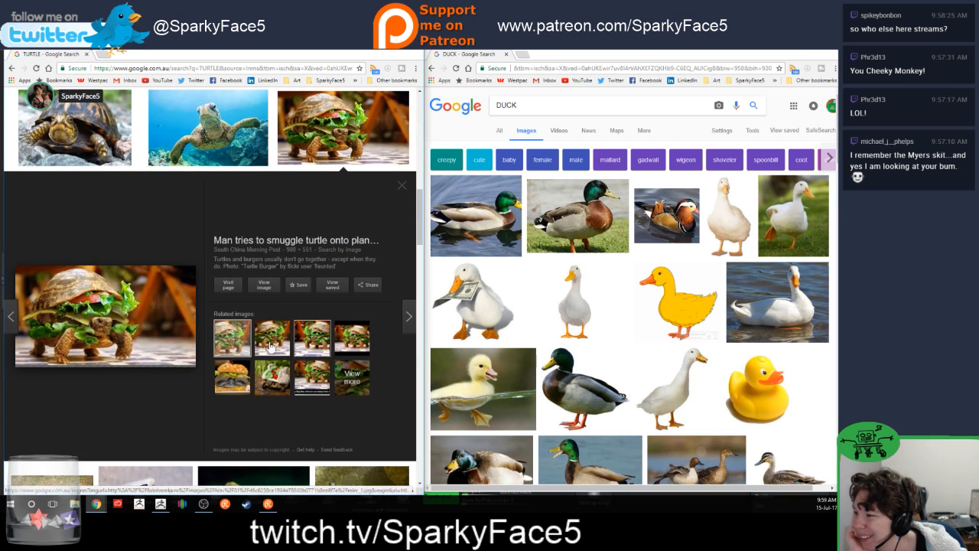
{"action": "left_click", "coordinate": [104, 328]}
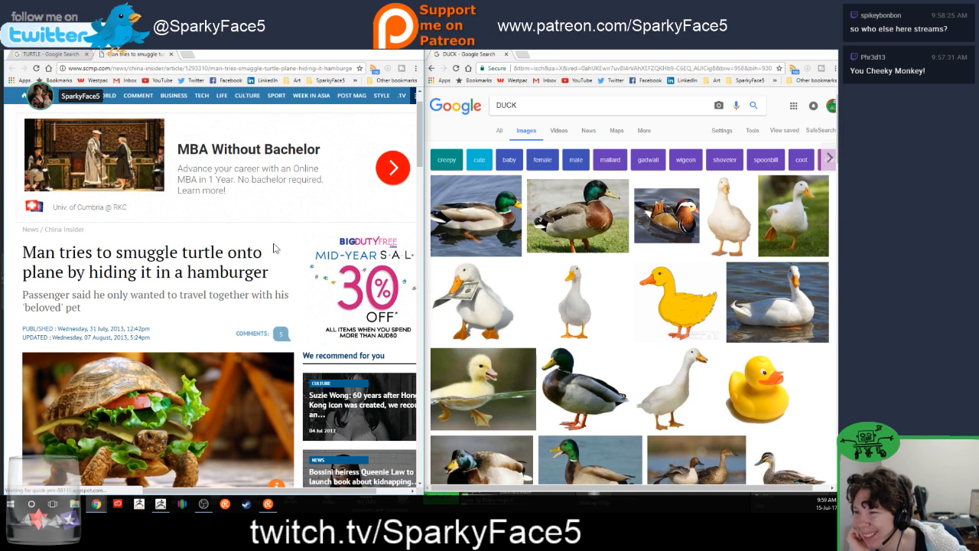
{"action": "middle_click", "coordinate": [142, 55]}
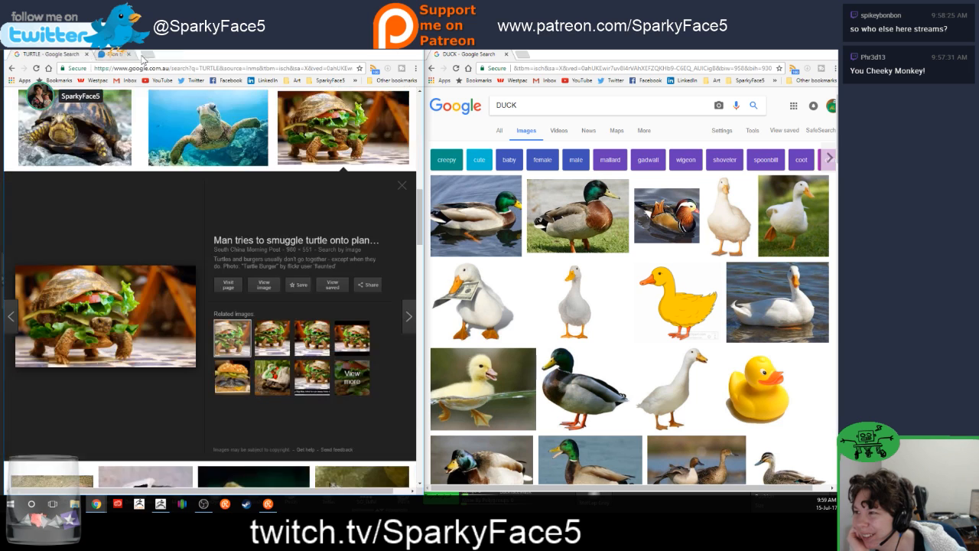
{"action": "left_click", "coordinate": [401, 186]}
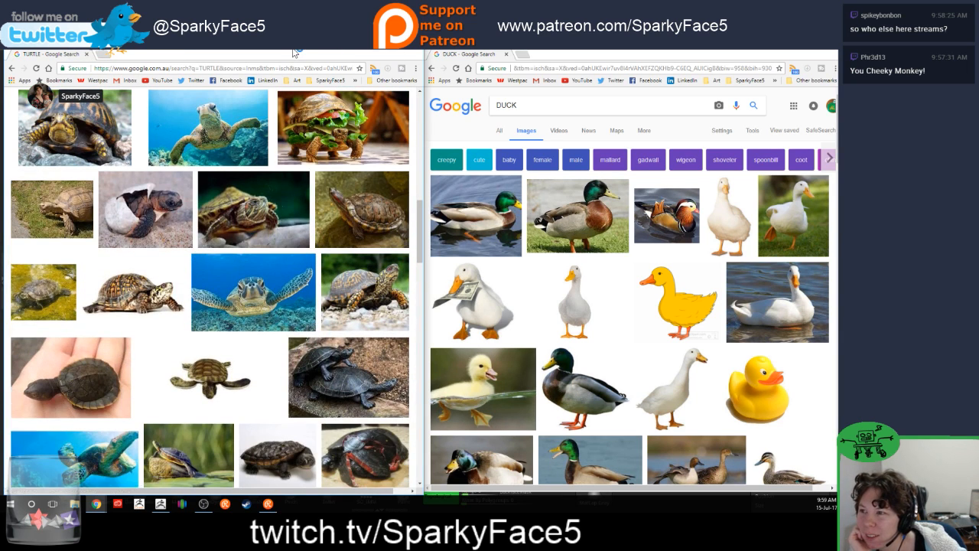
{"action": "left_click_drag", "start_coordinate": [294, 52], "coordinate": [978, 153]}
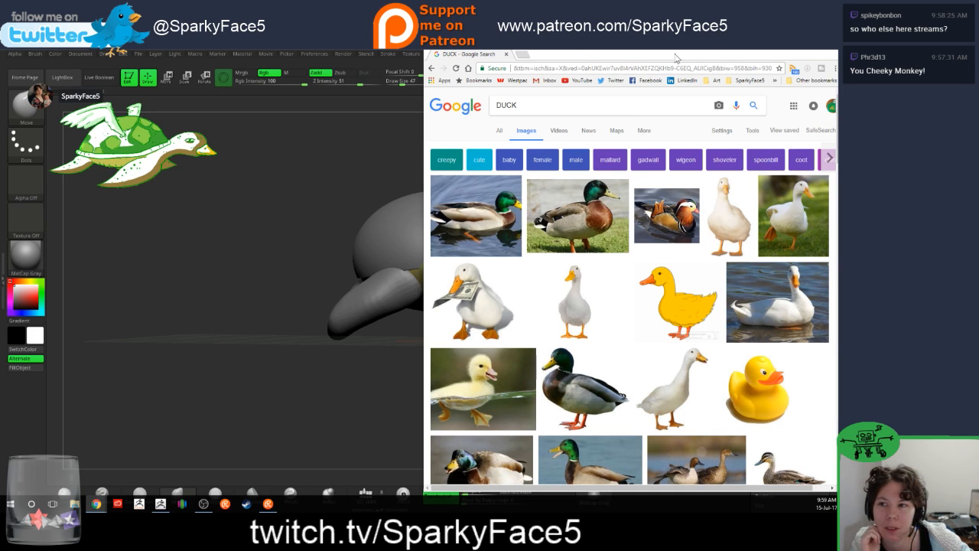
{"action": "left_click", "coordinate": [792, 54]}
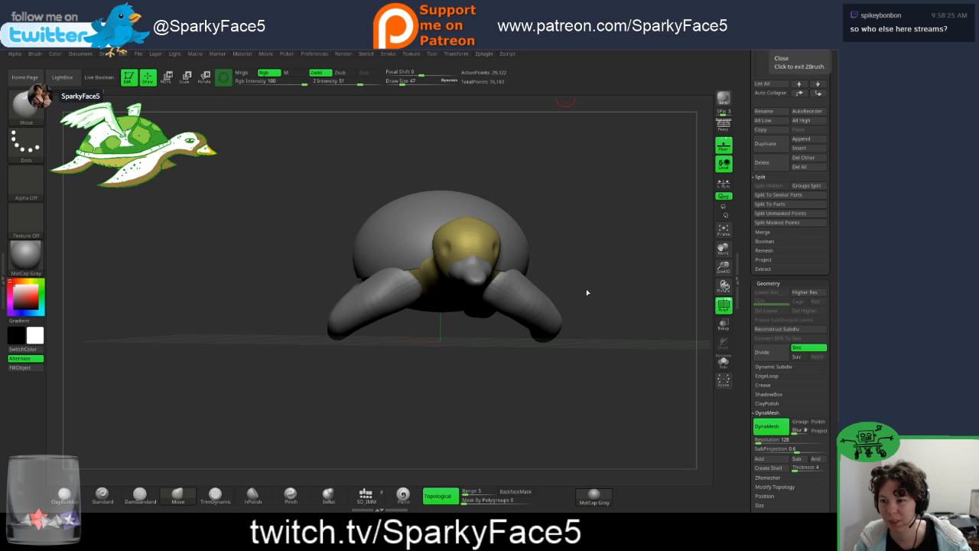
Step: Undo the small eye sockets and push broader mirrored eye areas into the head with the Move brush at draw size 75
{"action": "left_click_drag", "start_coordinate": [586, 293], "coordinate": [622, 269]}
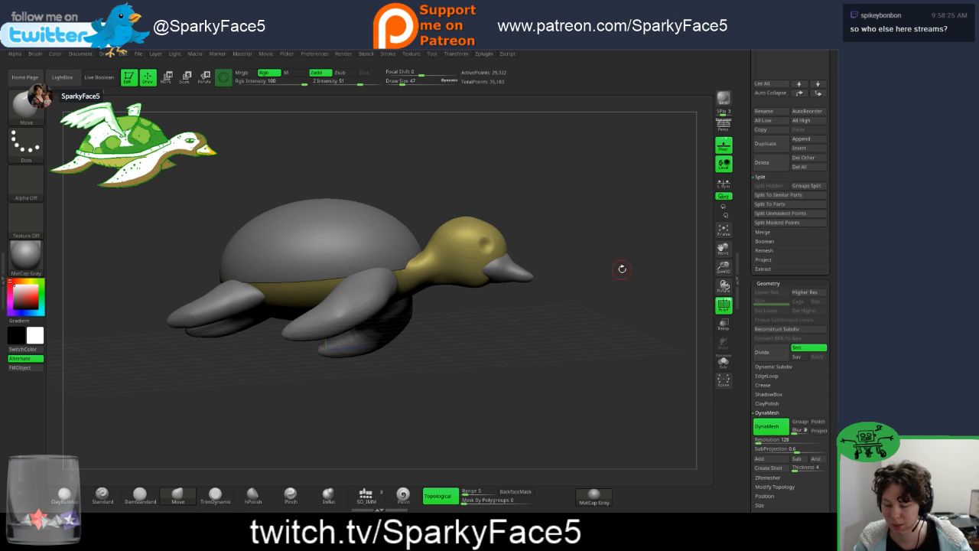
{"action": "key", "text": "s"}
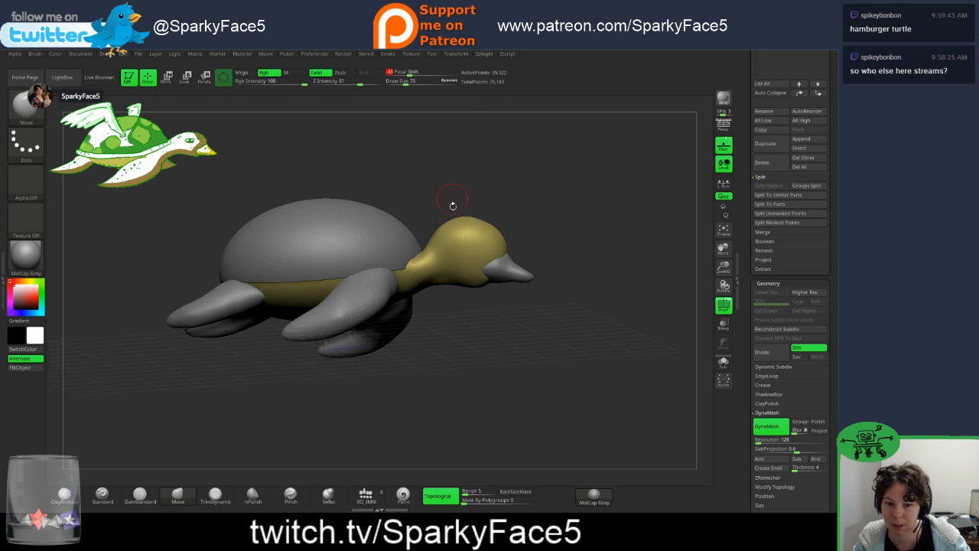
{"action": "left_click_drag", "start_coordinate": [540, 232], "coordinate": [510, 246]}
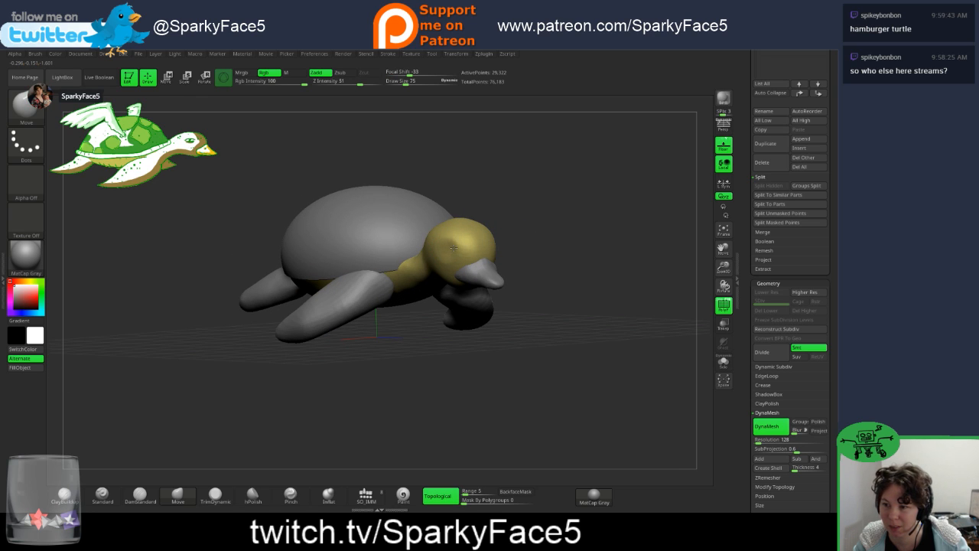
{"action": "left_click_drag", "start_coordinate": [454, 247], "coordinate": [440, 255]}
{"action": "left_click_drag", "start_coordinate": [544, 225], "coordinate": [501, 245]}
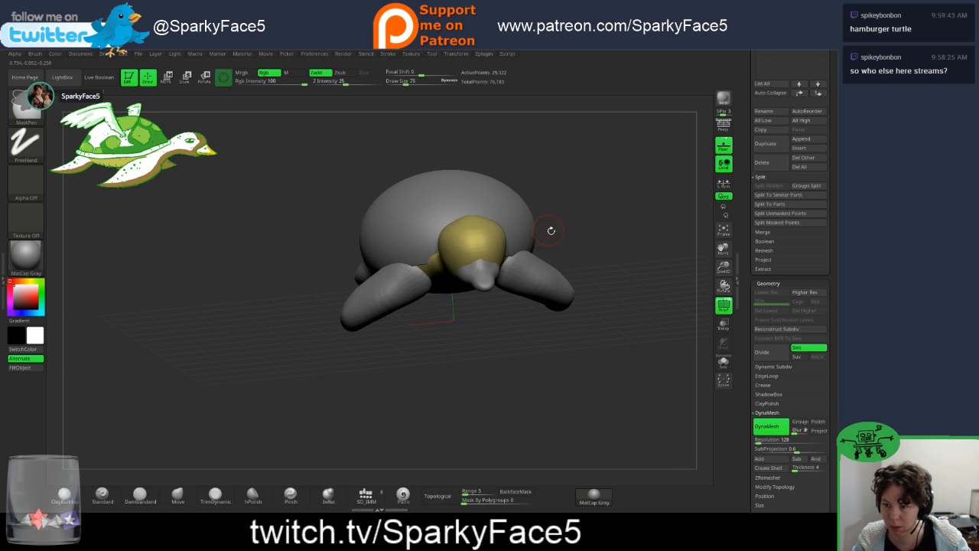
Step: Insert mirrored QuadSphere-1 eyeballs on both sides of the head with the IMM brush
{"action": "left_click", "coordinate": [366, 496]}
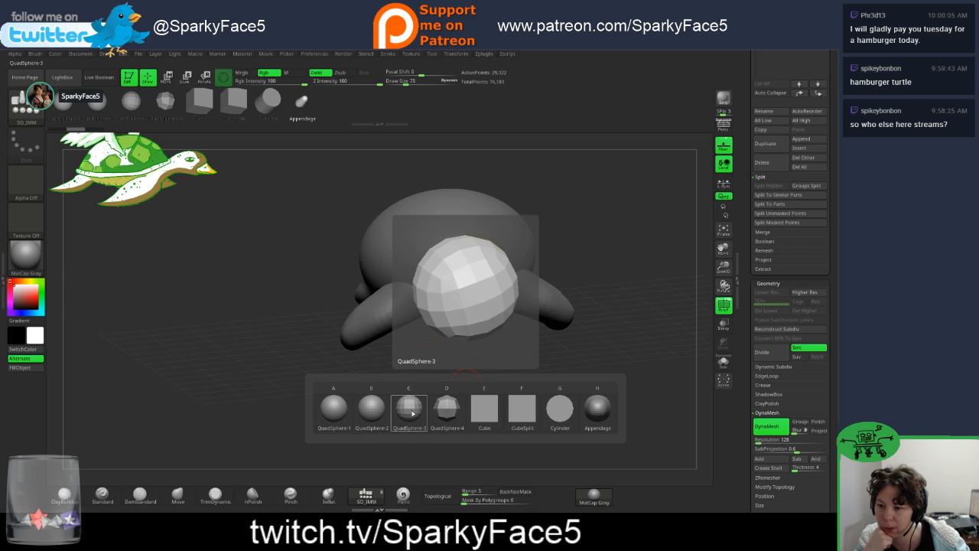
{"action": "left_click", "coordinate": [346, 420]}
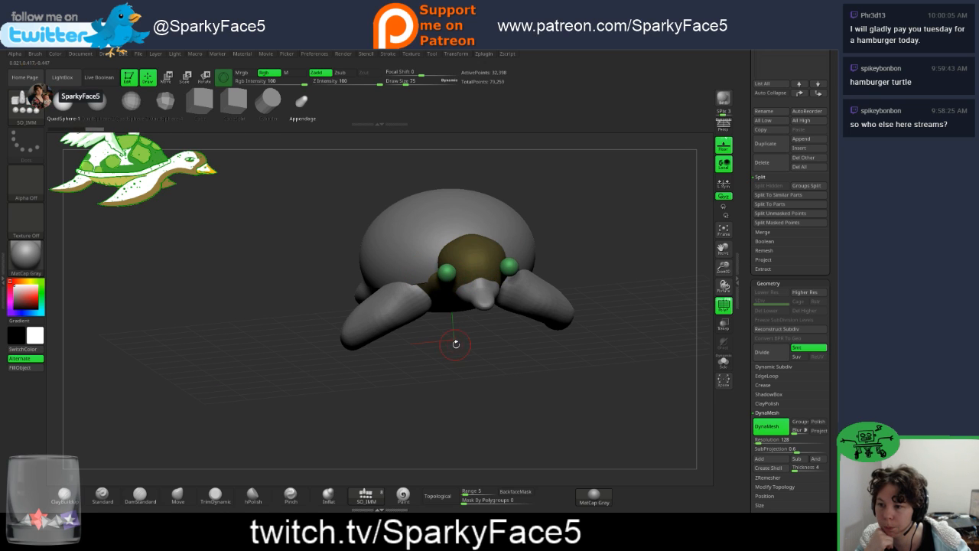
{"action": "left_click_drag", "start_coordinate": [456, 343], "coordinate": [473, 320]}
Step: Move the mirrored eyeballs inward into the head and shift them slightly back, then return to Draw mode
{"action": "key", "text": "w"}
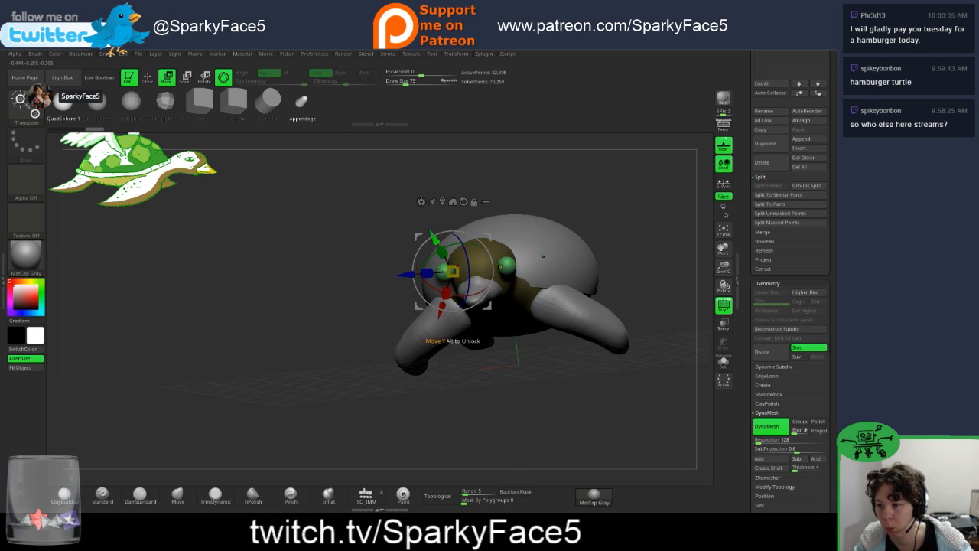
{"action": "left_click_drag", "start_coordinate": [406, 274], "coordinate": [422, 274]}
{"action": "left_click_drag", "start_coordinate": [458, 341], "coordinate": [503, 335]}
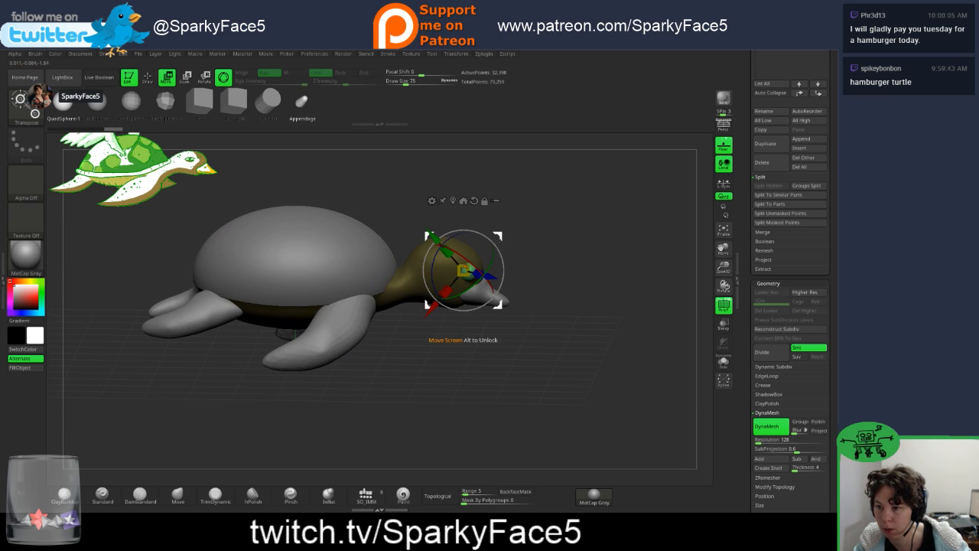
{"action": "left_click_drag", "start_coordinate": [498, 236], "coordinate": [492, 236]}
{"action": "mouse_move", "coordinate": [536, 265]}
{"action": "left_mouse_down"}
{"action": "mouse_move", "coordinate": [518, 270]}
{"action": "mouse_move", "coordinate": [570, 287]}
{"action": "mouse_move", "coordinate": [458, 281]}
{"action": "mouse_move", "coordinate": [478, 294]}
{"action": "mouse_move", "coordinate": [538, 291]}
{"action": "mouse_move", "coordinate": [534, 281]}
{"action": "mouse_move", "coordinate": [514, 290]}
{"action": "mouse_move", "coordinate": [490, 328]}
{"action": "left_mouse_up"}
{"action": "key", "text": "q"}
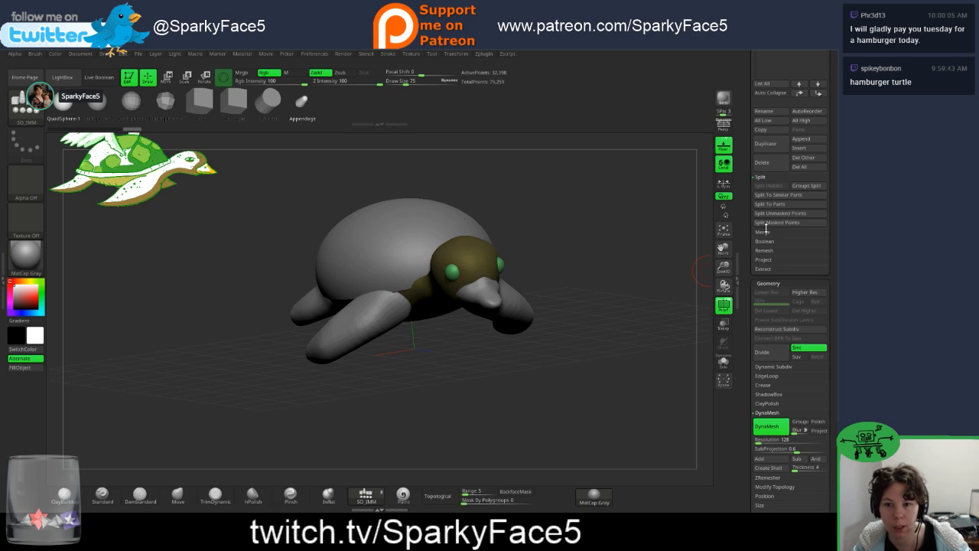
Step: Split the eyeballs into their own subtool with Groups Split and clear the mask from the head and body
{"action": "scroll", "coordinate": [773, 230], "scroll_direction": "up", "scroll_amount": 3}
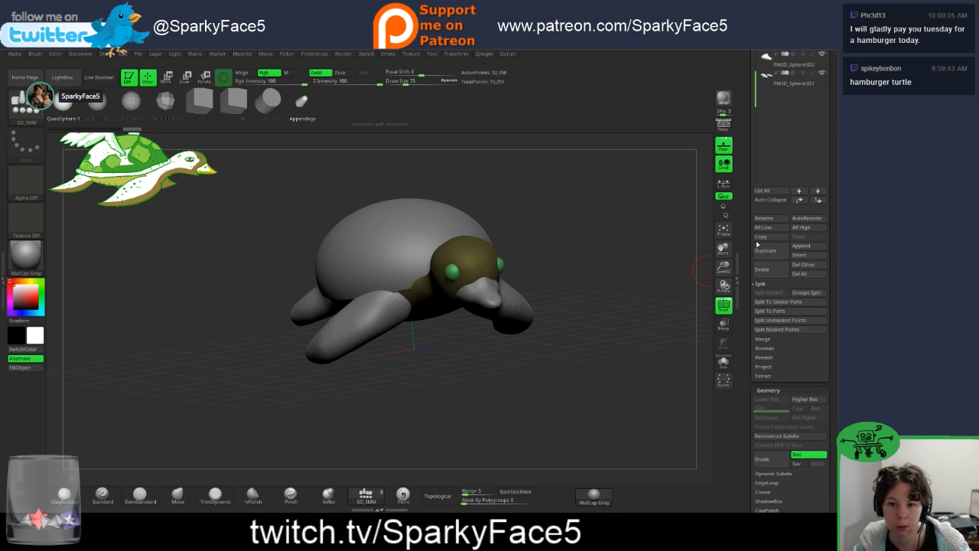
{"action": "left_click", "coordinate": [802, 293]}
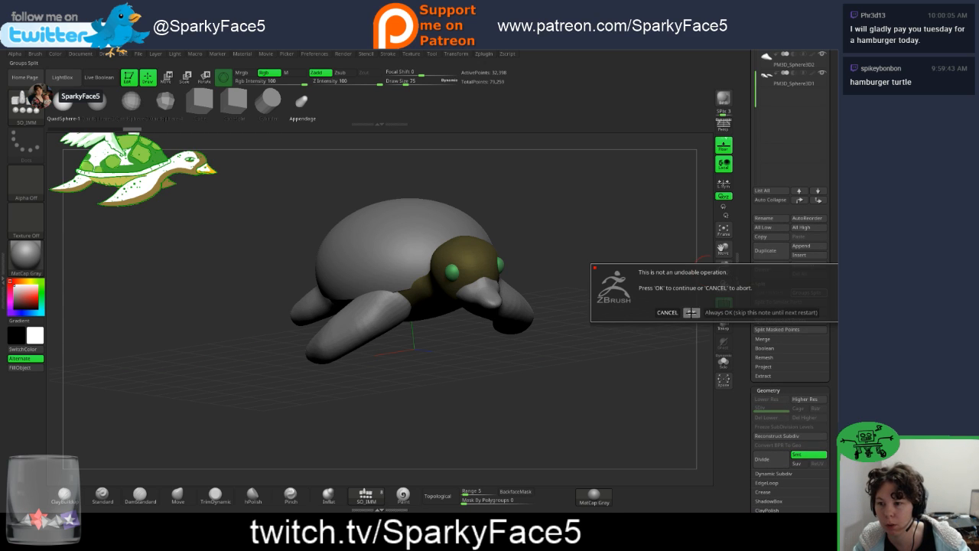
{"action": "left_click", "coordinate": [690, 312]}
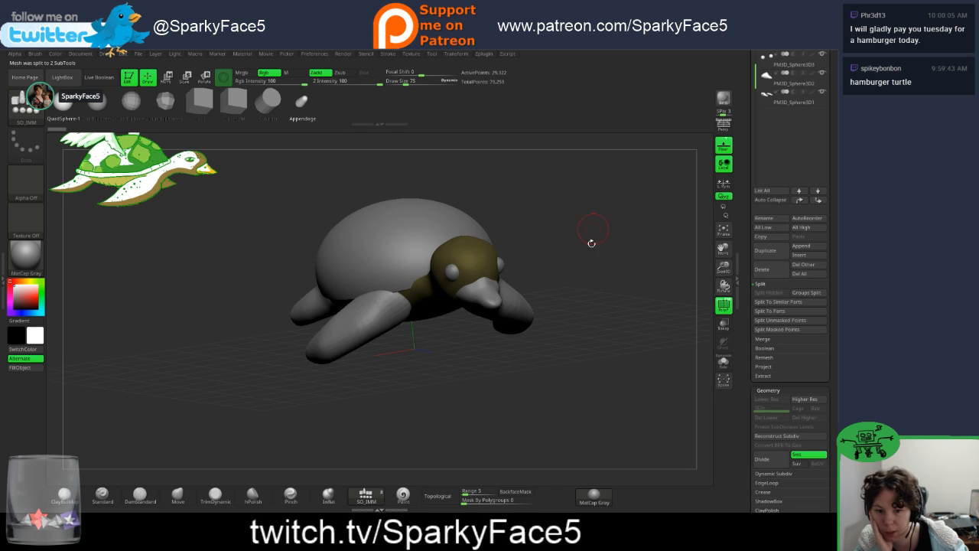
{"action": "mouse_move", "coordinate": [572, 280]}
{"action": "left_mouse_down"}
{"action": "mouse_move", "coordinate": [525, 287]}
{"action": "mouse_move", "coordinate": [574, 260]}
{"action": "mouse_move", "coordinate": [571, 280]}
{"action": "mouse_move", "coordinate": [519, 280]}
{"action": "mouse_move", "coordinate": [546, 273]}
{"action": "left_mouse_up"}
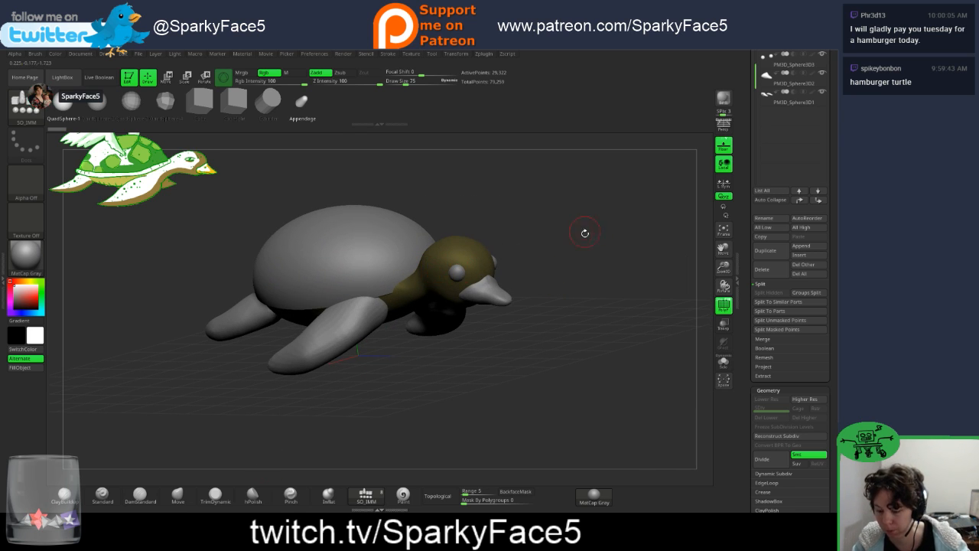
{"action": "mouse_move", "coordinate": [583, 232]}
{"action": "left_mouse_down"}
{"action": "mouse_move", "coordinate": [600, 243]}
{"action": "mouse_move", "coordinate": [590, 247]}
{"action": "left_mouse_up"}
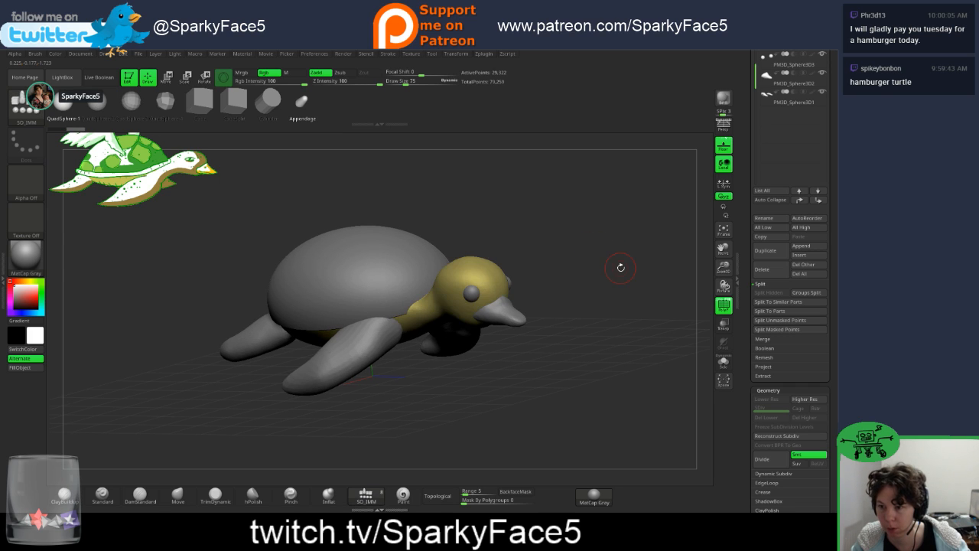
Step: Choose the Inflat brush and examine how the eyeballs sit in the head from several sides with transparency temporarily on
{"action": "left_click_drag", "start_coordinate": [565, 317], "coordinate": [523, 295]}
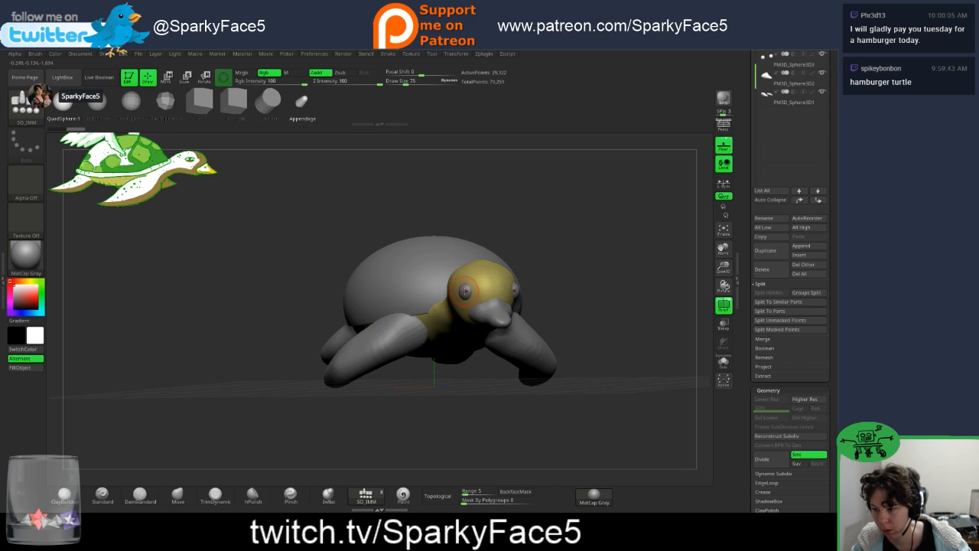
{"action": "left_click", "coordinate": [183, 497]}
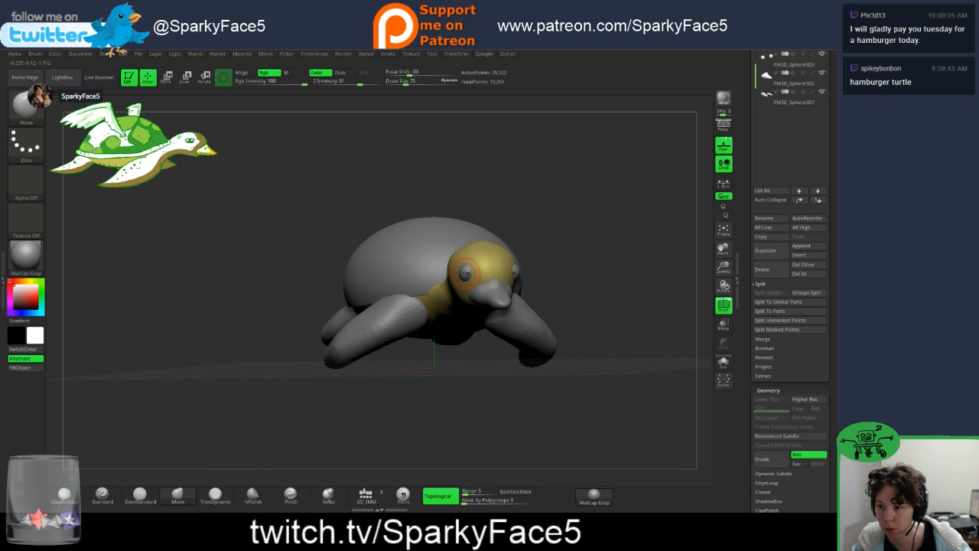
{"action": "left_click", "coordinate": [329, 497]}
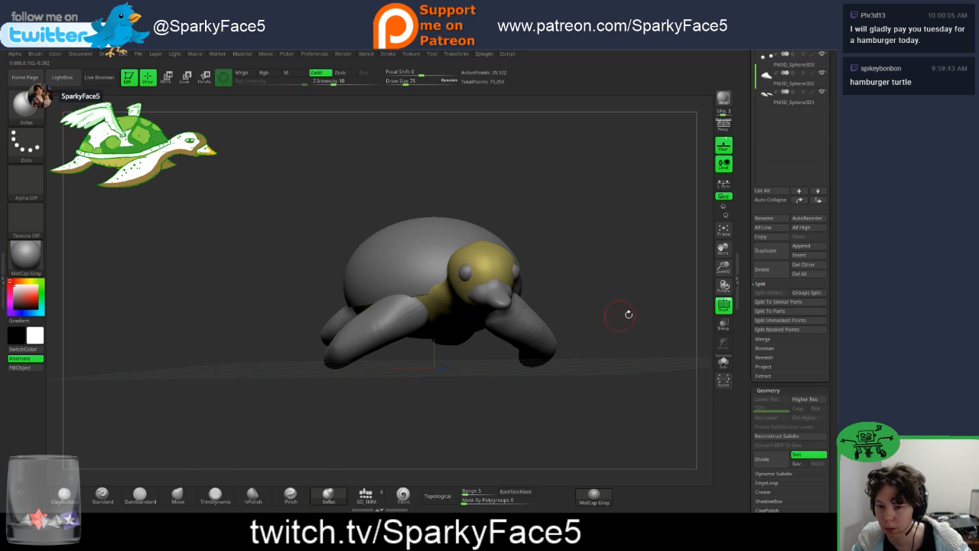
{"action": "left_click", "coordinate": [723, 324]}
{"action": "left_click_drag", "start_coordinate": [564, 261], "coordinate": [463, 262]}
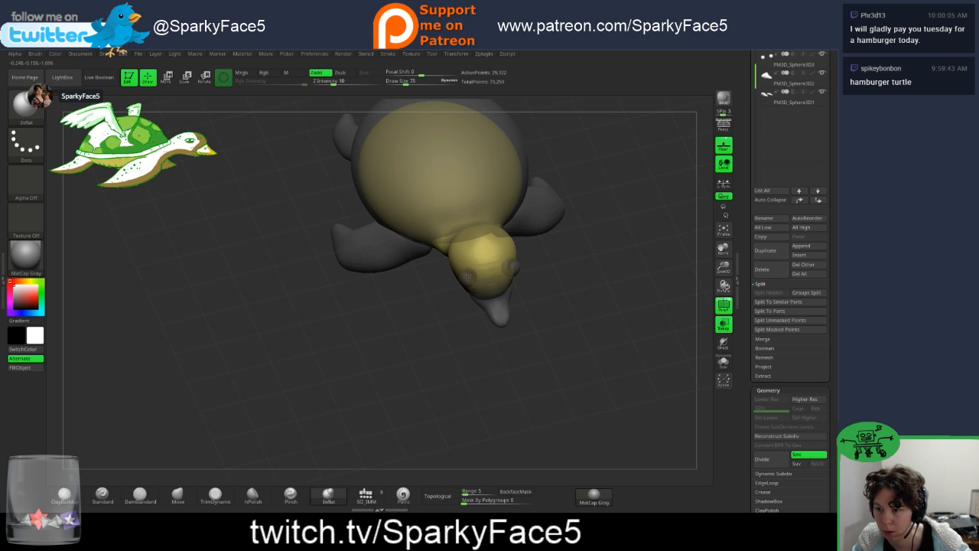
{"action": "left_click_drag", "start_coordinate": [557, 307], "coordinate": [578, 249]}
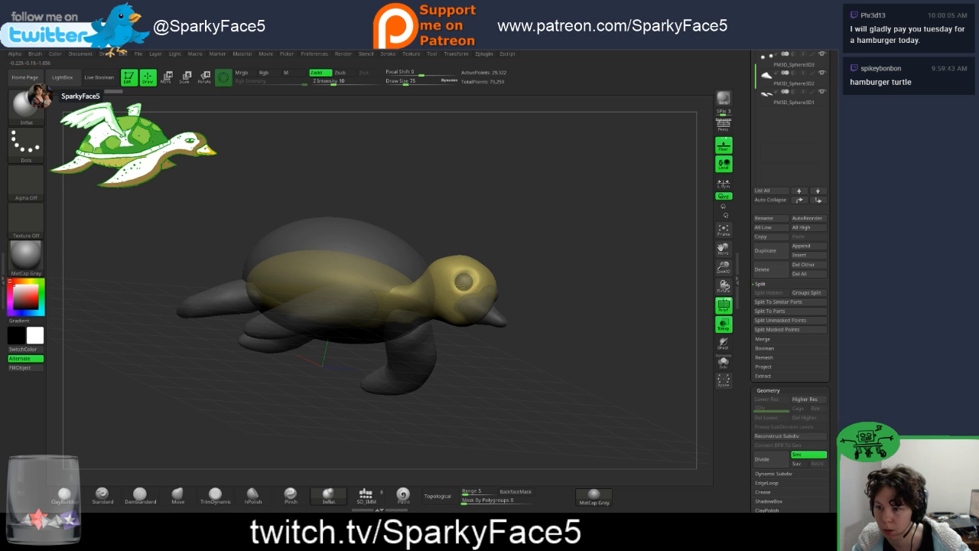
{"action": "left_click_drag", "start_coordinate": [550, 292], "coordinate": [607, 271]}
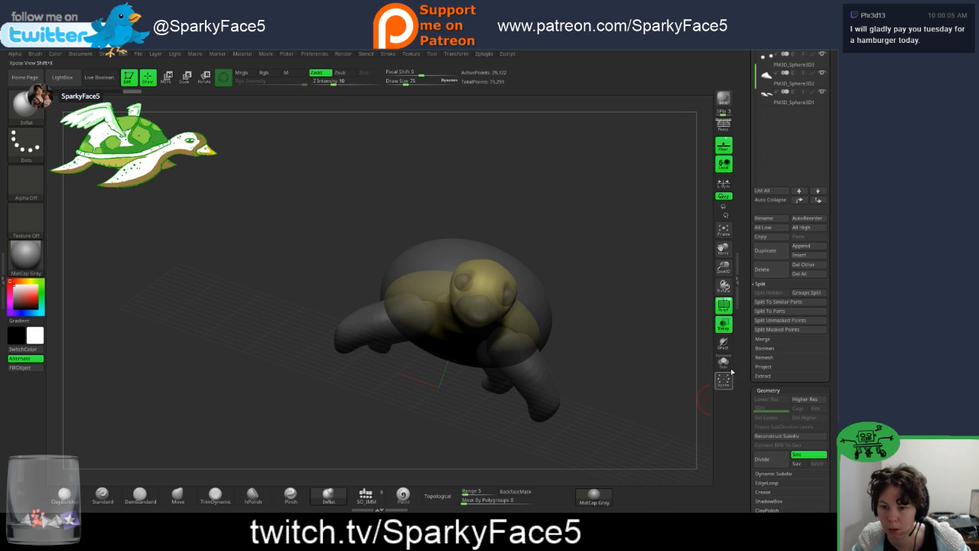
{"action": "left_click", "coordinate": [724, 324]}
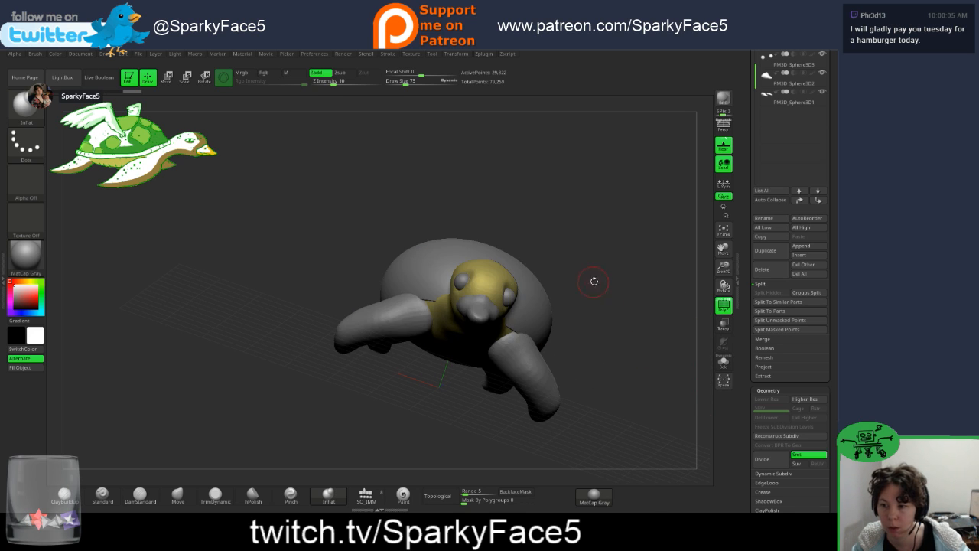
Step: Shape the head surface around the eyeballs with the topological Move brush at draw size 75
{"action": "mouse_move", "coordinate": [592, 280]}
{"action": "left_mouse_down"}
{"action": "mouse_move", "coordinate": [619, 300]}
{"action": "mouse_move", "coordinate": [590, 287]}
{"action": "left_mouse_up"}
{"action": "left_click", "coordinate": [177, 495]}
{"action": "left_click", "coordinate": [437, 496]}
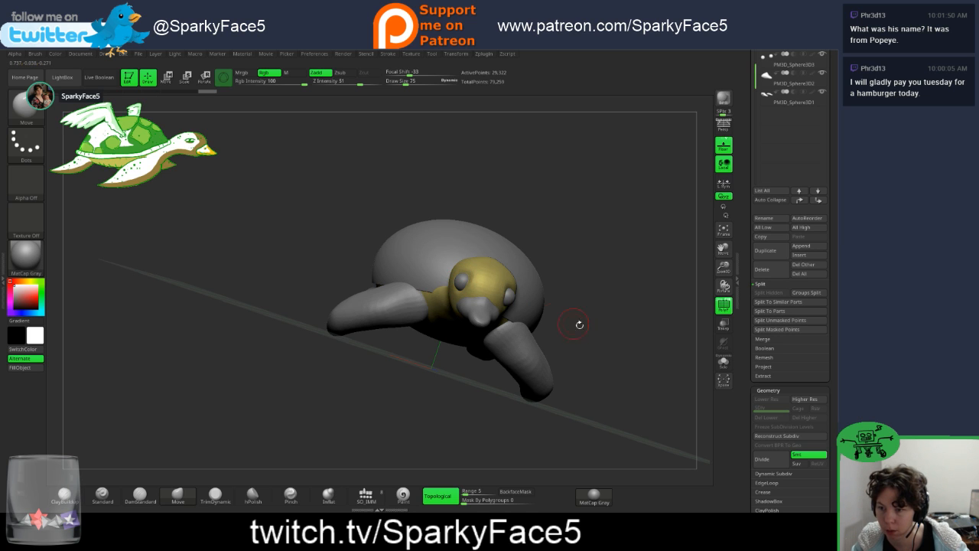
{"action": "left_click_drag", "start_coordinate": [579, 324], "coordinate": [586, 314]}
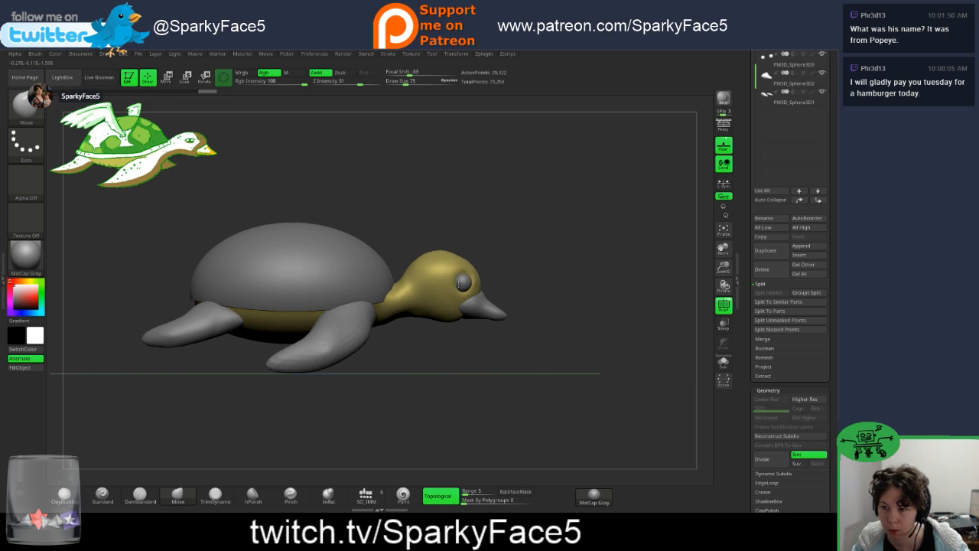
{"action": "mouse_move", "coordinate": [456, 283]}
{"action": "left_mouse_down"}
{"action": "mouse_move", "coordinate": [494, 277]}
{"action": "mouse_move", "coordinate": [458, 286]}
{"action": "left_mouse_up"}
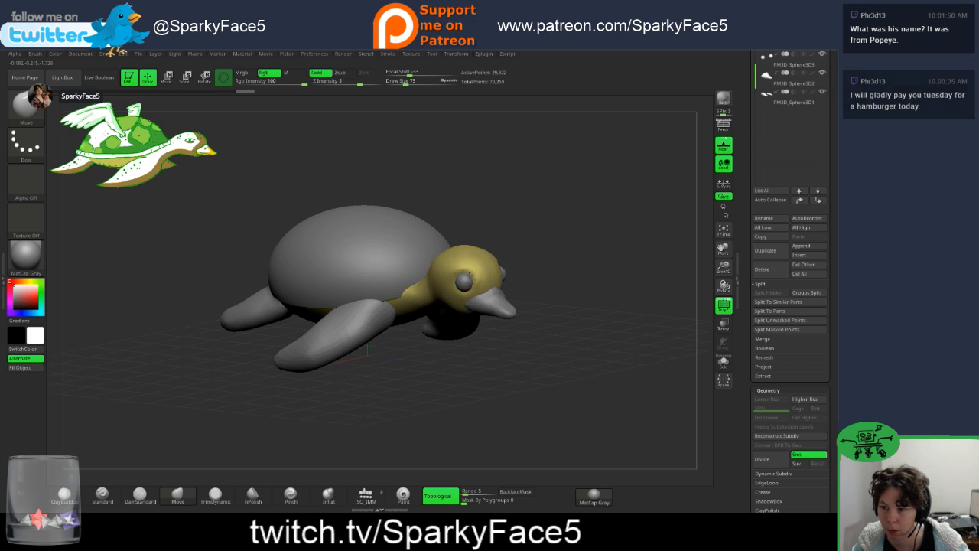
{"action": "mouse_move", "coordinate": [535, 284]}
{"action": "left_mouse_down"}
{"action": "mouse_move", "coordinate": [524, 304]}
{"action": "mouse_move", "coordinate": [515, 271]}
{"action": "left_mouse_up"}
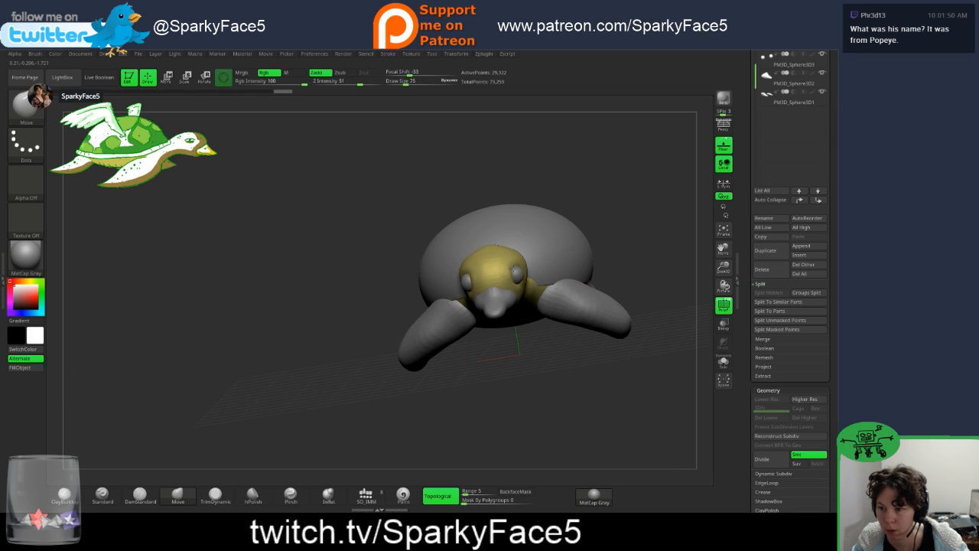
{"action": "left_click_drag", "start_coordinate": [513, 271], "coordinate": [515, 267]}
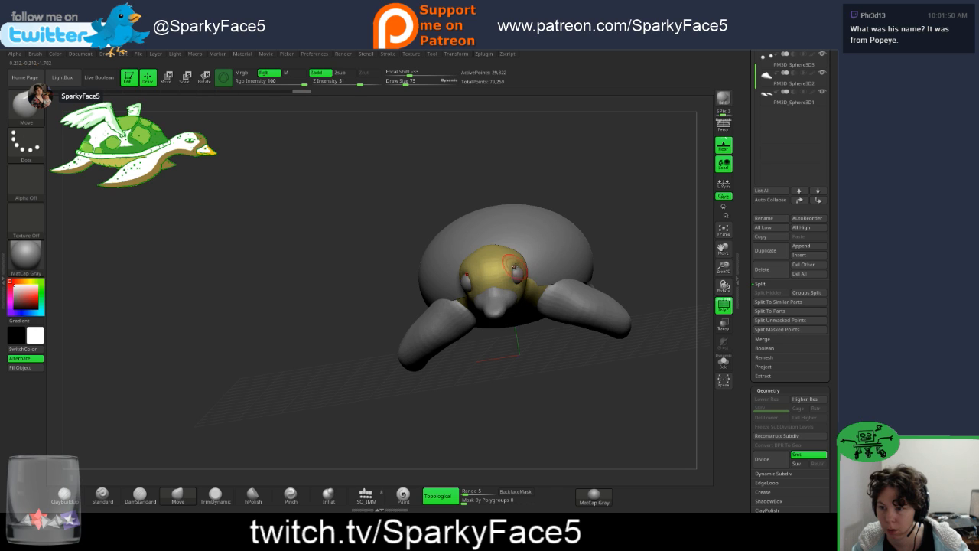
{"action": "mouse_move", "coordinate": [537, 337]}
{"action": "left_mouse_down"}
{"action": "mouse_move", "coordinate": [520, 282]}
{"action": "mouse_move", "coordinate": [529, 279]}
{"action": "mouse_move", "coordinate": [509, 277]}
{"action": "left_mouse_up"}
{"action": "mouse_move", "coordinate": [408, 302]}
{"action": "left_mouse_down"}
{"action": "mouse_move", "coordinate": [589, 306]}
{"action": "mouse_move", "coordinate": [444, 306]}
{"action": "left_mouse_up"}
Step: Select the eyeballs subtool, centre the gizmo on an eye, and move the mirrored eyeballs slightly inward and back in the head
{"action": "key", "text": "w"}
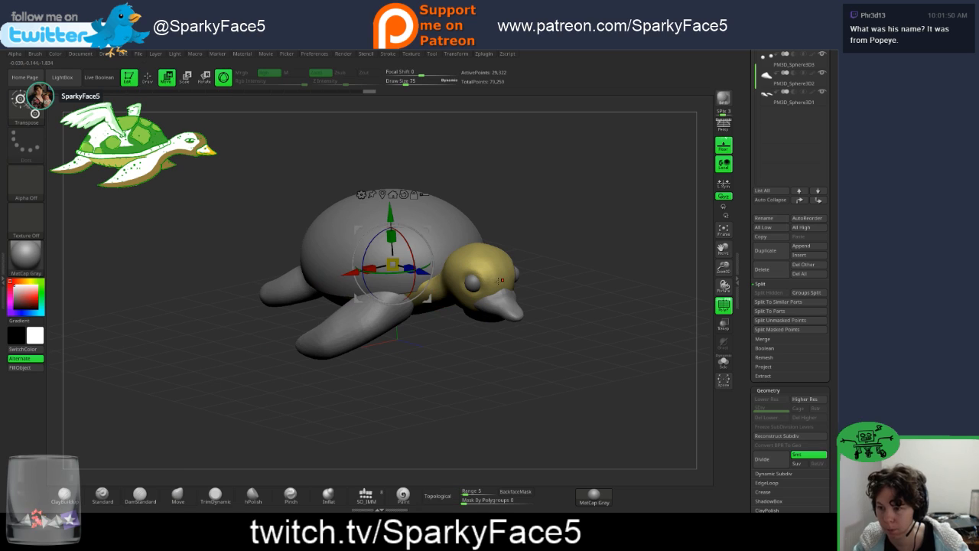
{"action": "left_click", "coordinate": [472, 284], "text": "alt"}
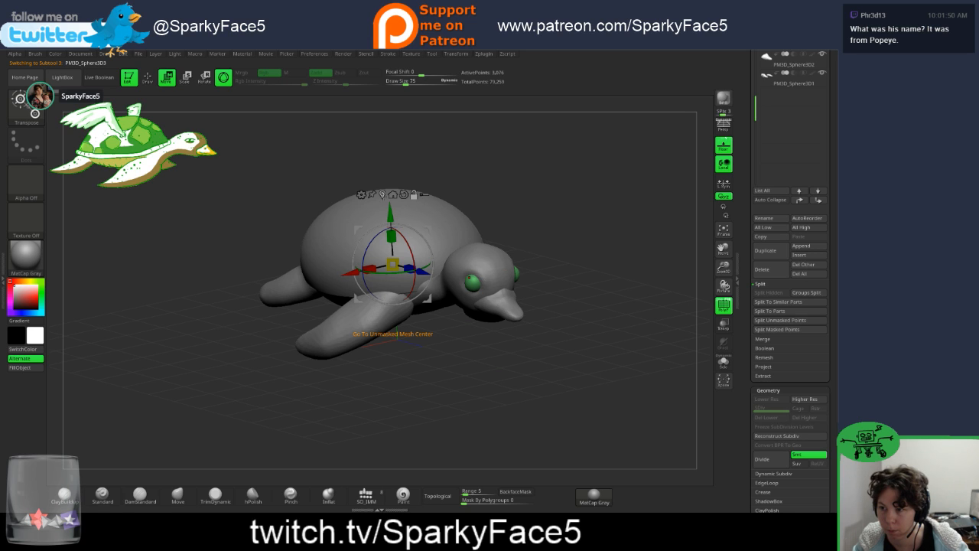
{"action": "left_click", "coordinate": [393, 194]}
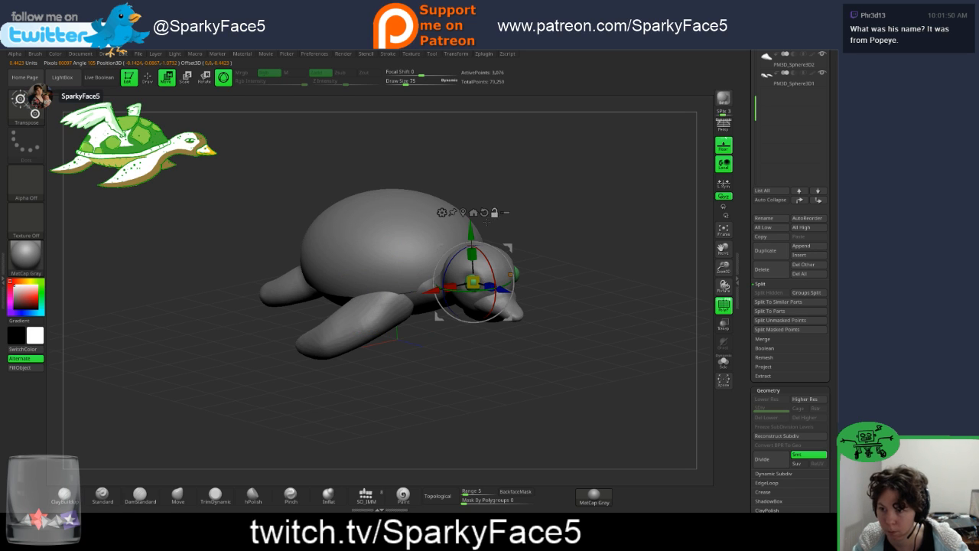
{"action": "left_click_drag", "start_coordinate": [434, 290], "coordinate": [438, 291]}
{"action": "left_click_drag", "start_coordinate": [619, 299], "coordinate": [549, 286]}
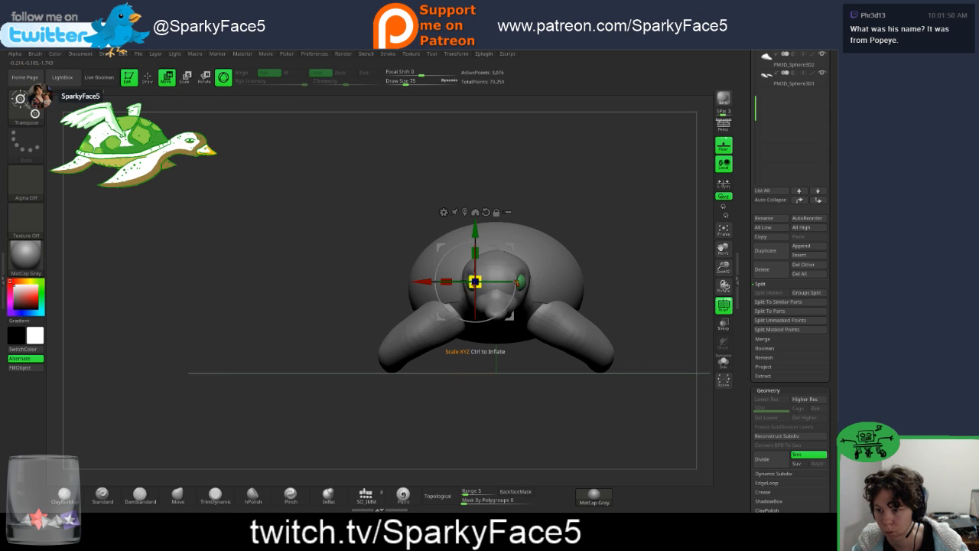
{"action": "left_click_drag", "start_coordinate": [612, 291], "coordinate": [673, 294]}
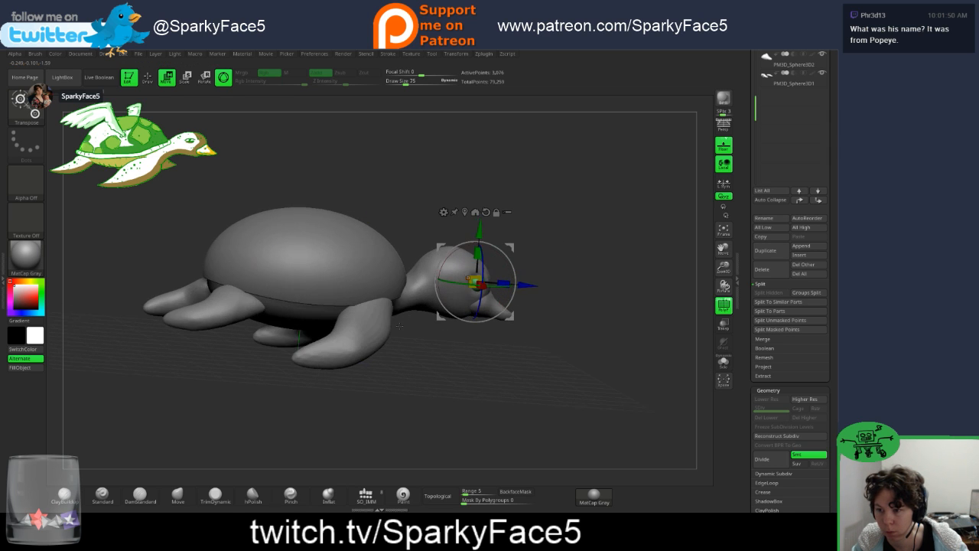
{"action": "left_click_drag", "start_coordinate": [527, 284], "coordinate": [521, 285]}
{"action": "left_click_drag", "start_coordinate": [627, 290], "coordinate": [525, 284]}
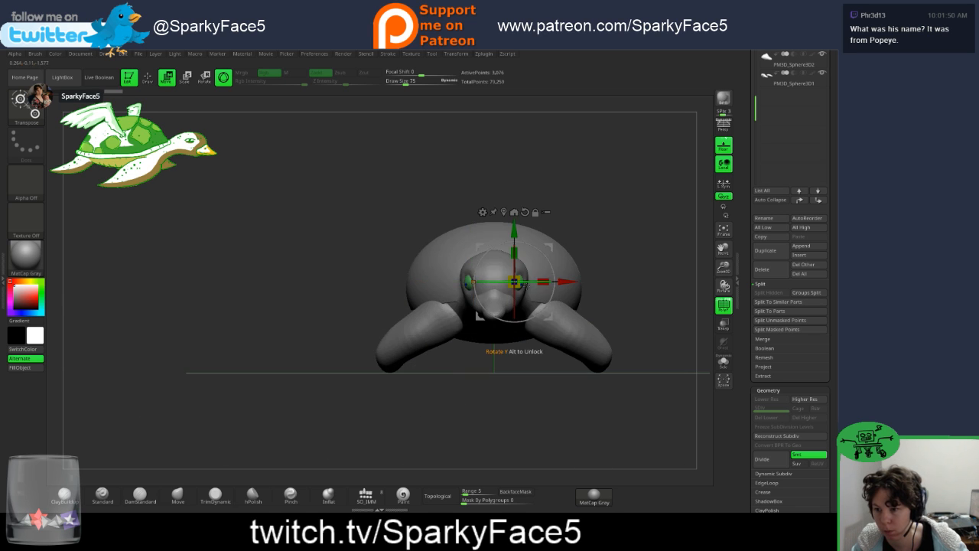
{"action": "mouse_move", "coordinate": [623, 256]}
{"action": "left_mouse_down"}
{"action": "mouse_move", "coordinate": [685, 261]}
{"action": "mouse_move", "coordinate": [609, 263]}
{"action": "mouse_move", "coordinate": [634, 263]}
{"action": "left_mouse_up"}
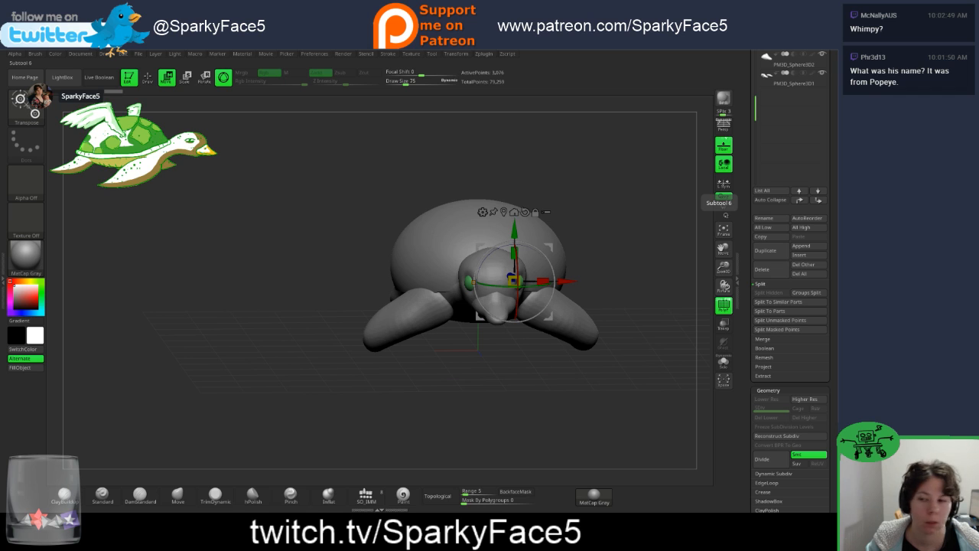
{"action": "left_click_drag", "start_coordinate": [290, 342], "coordinate": [692, 338]}
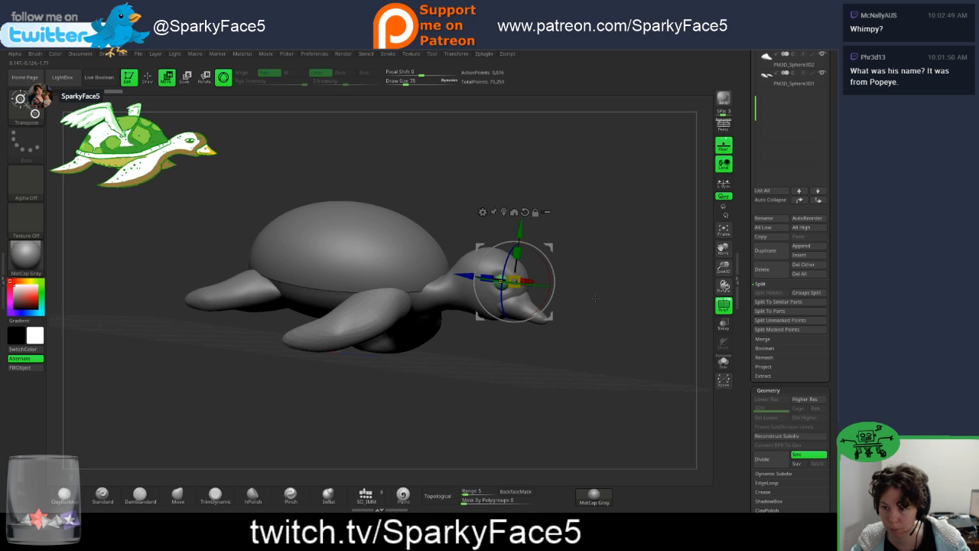
{"action": "key", "text": "q"}
{"action": "left_click_drag", "start_coordinate": [592, 298], "coordinate": [483, 278]}
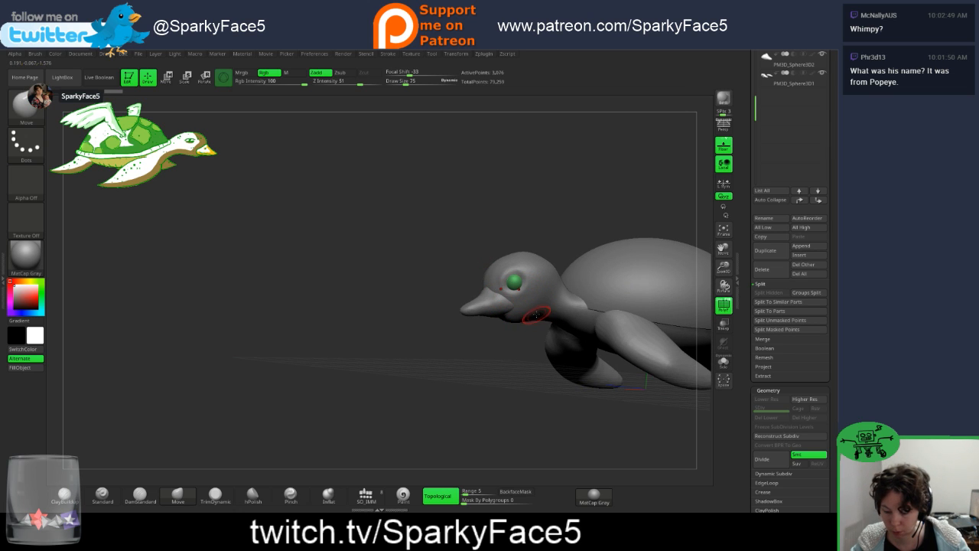
Step: Select the shell subtool and nudge its front edge beside the neck with the Move brush at draw size 251
{"action": "left_click_drag", "start_coordinate": [522, 327], "coordinate": [542, 349]}
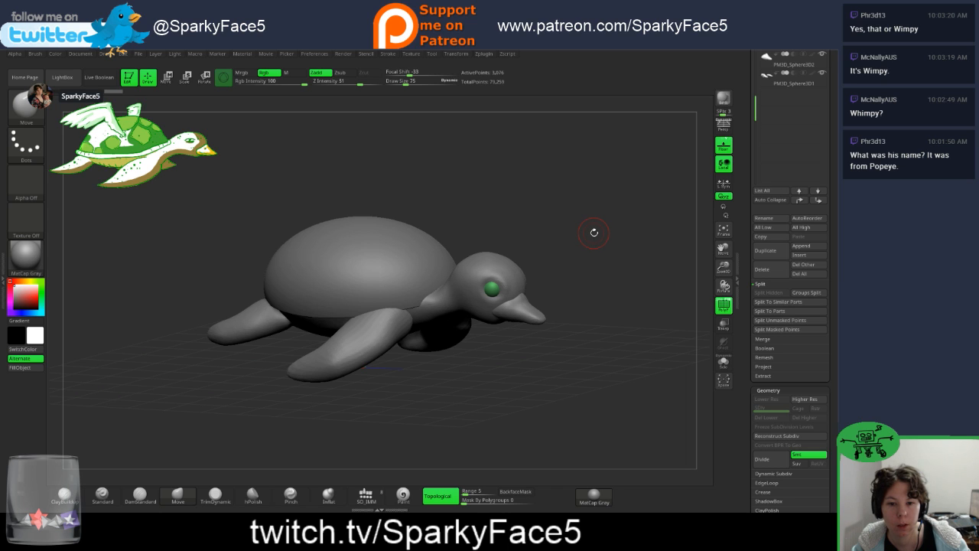
{"action": "left_click_drag", "start_coordinate": [590, 234], "coordinate": [482, 328]}
{"action": "left_click", "coordinate": [389, 273], "text": "alt"}
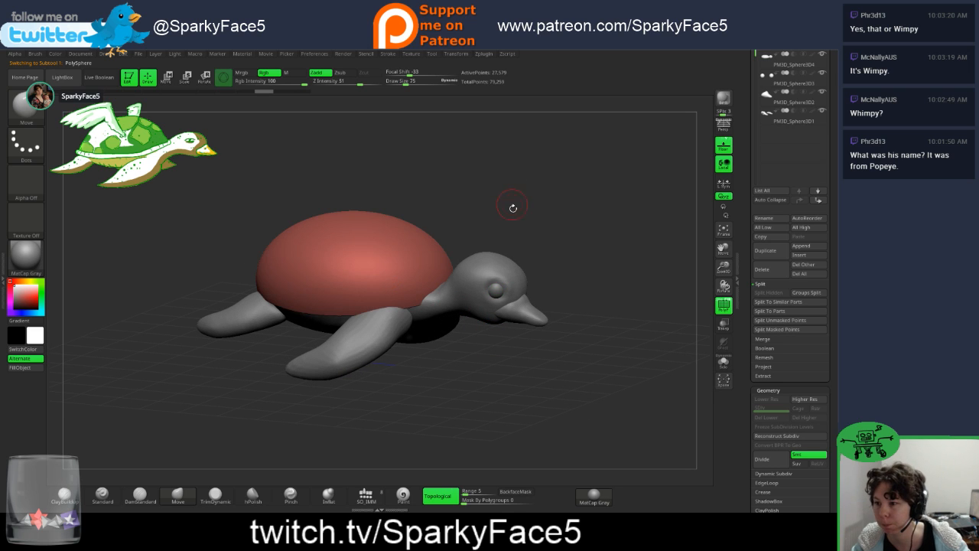
{"action": "left_click_drag", "start_coordinate": [512, 207], "coordinate": [477, 337]}
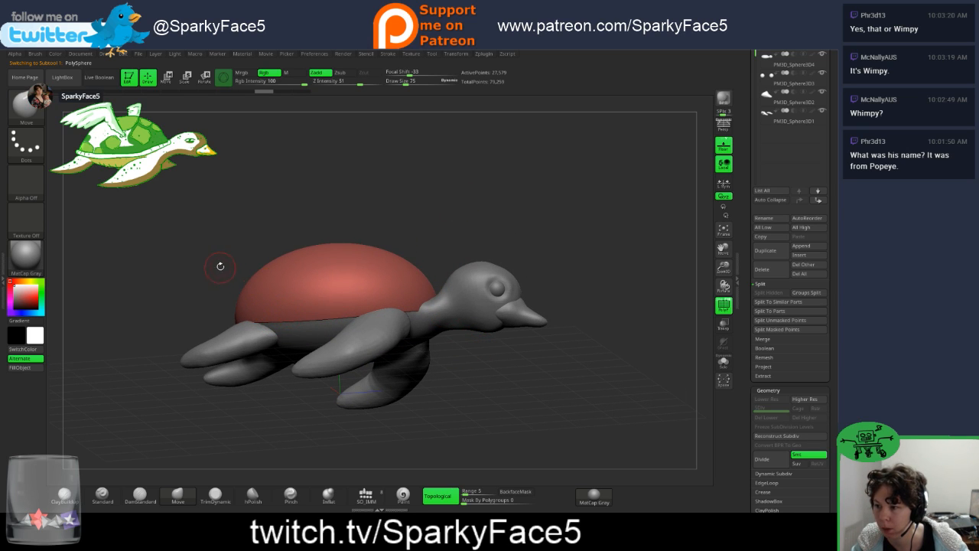
{"action": "left_click_drag", "start_coordinate": [220, 266], "coordinate": [244, 259]}
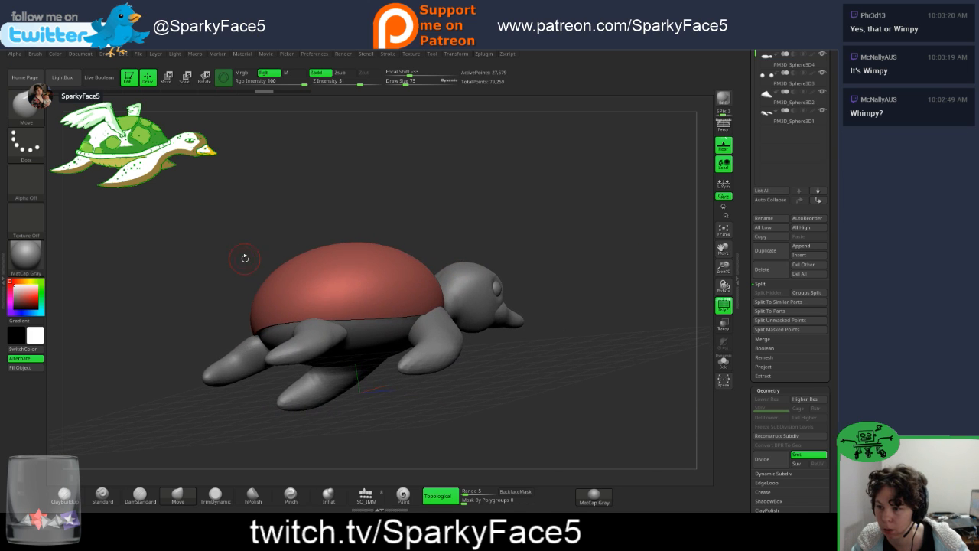
{"action": "left_click_drag", "start_coordinate": [507, 253], "coordinate": [498, 267]}
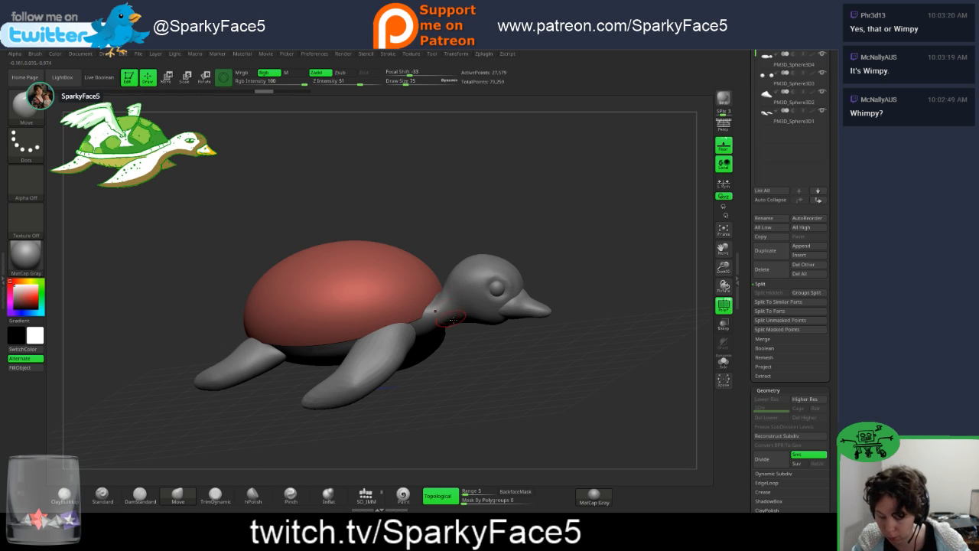
{"action": "key", "text": "s"}
{"action": "left_click_drag", "start_coordinate": [487, 350], "coordinate": [496, 350]}
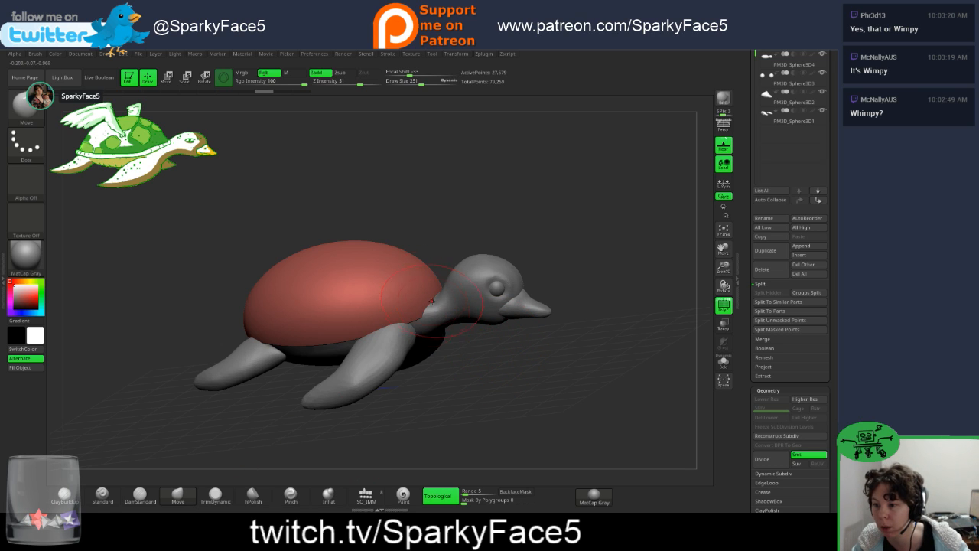
{"action": "left_click_drag", "start_coordinate": [430, 300], "coordinate": [433, 305]}
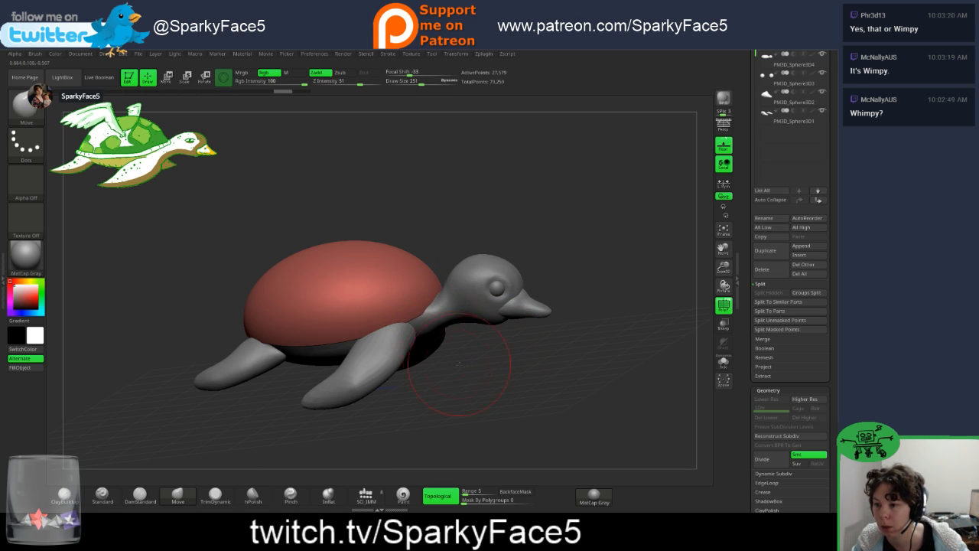
Step: Adjust the lower edge of the red shell above the front flipper with the Move brush
{"action": "left_click_drag", "start_coordinate": [459, 356], "coordinate": [488, 344]}
{"action": "left_click_drag", "start_coordinate": [393, 329], "coordinate": [409, 315]}
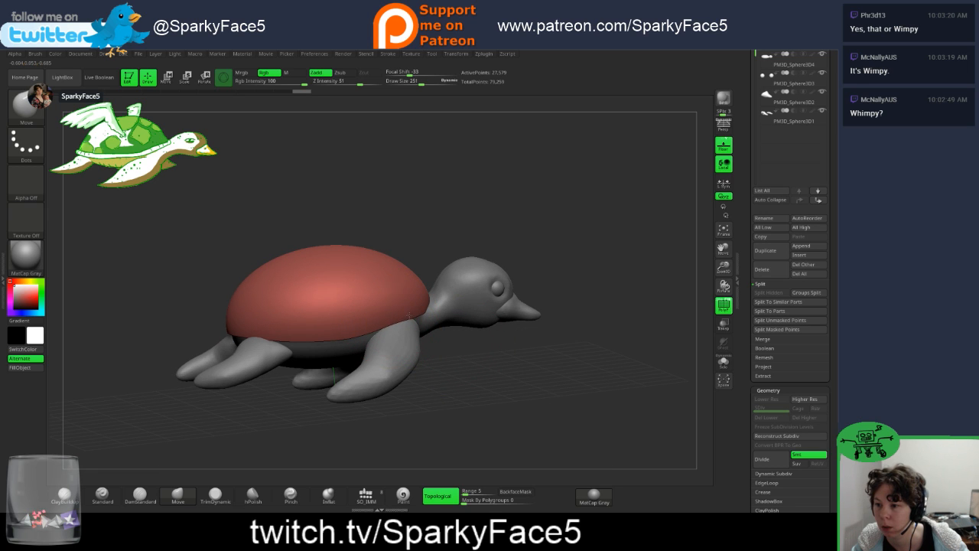
{"action": "left_click", "coordinate": [406, 319]}
{"action": "mouse_move", "coordinate": [437, 353]}
{"action": "left_mouse_down"}
{"action": "mouse_move", "coordinate": [464, 350]}
{"action": "mouse_move", "coordinate": [469, 337]}
{"action": "mouse_move", "coordinate": [408, 320]}
{"action": "mouse_move", "coordinate": [371, 334]}
{"action": "left_mouse_up"}
{"action": "mouse_move", "coordinate": [475, 376]}
{"action": "left_mouse_down"}
{"action": "mouse_move", "coordinate": [452, 283]}
{"action": "mouse_move", "coordinate": [465, 284]}
{"action": "mouse_move", "coordinate": [423, 323]}
{"action": "left_mouse_up"}
{"action": "key", "text": "ctrl"}
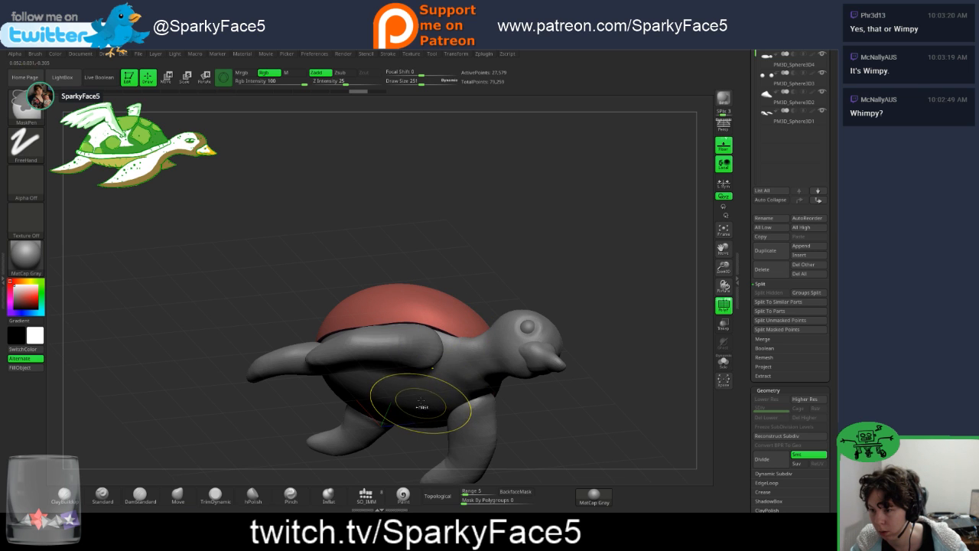
{"action": "left_click_drag", "start_coordinate": [498, 255], "coordinate": [532, 293]}
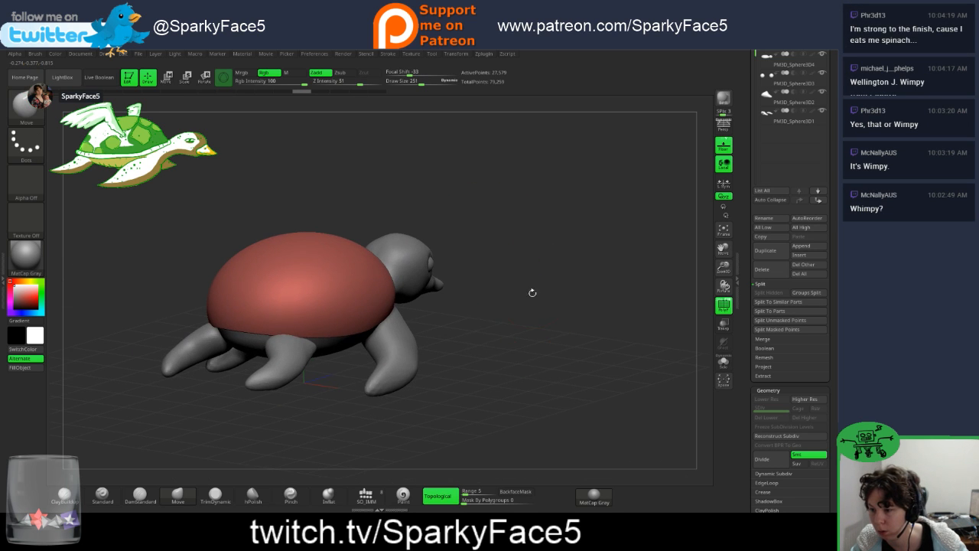
Step: Inflate the rim of the shell along the turtle's right side using the Inflate brush at draw size 65
{"action": "left_click", "coordinate": [329, 494]}
{"action": "left_click_drag", "start_coordinate": [441, 354], "coordinate": [428, 320]}
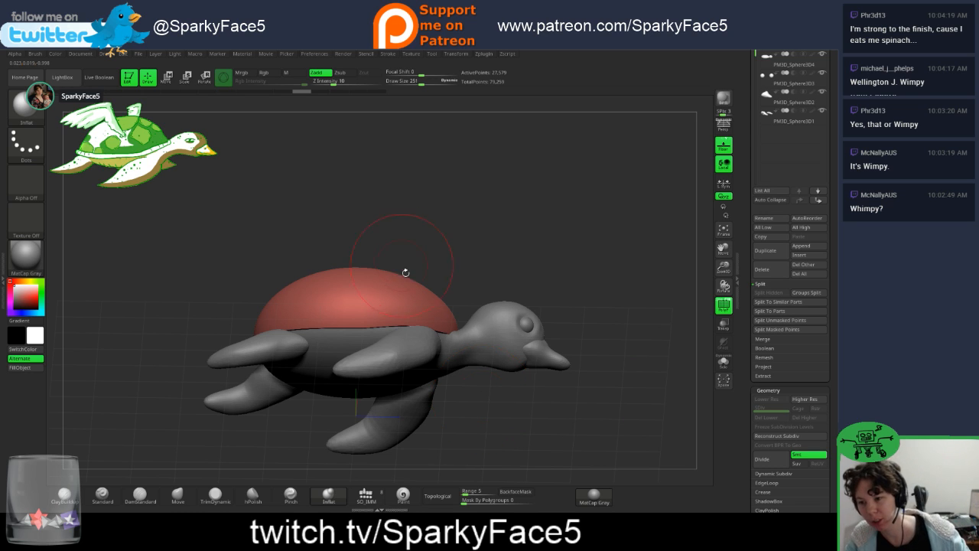
{"action": "left_click_drag", "start_coordinate": [505, 237], "coordinate": [502, 381]}
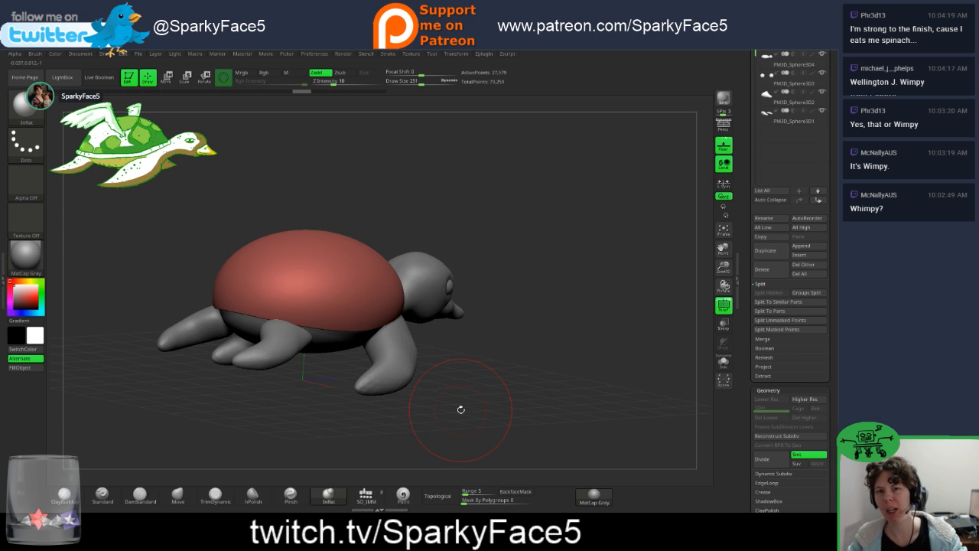
{"action": "mouse_move", "coordinate": [452, 363]}
{"action": "left_mouse_down"}
{"action": "mouse_move", "coordinate": [481, 356]}
{"action": "mouse_move", "coordinate": [441, 354]}
{"action": "mouse_move", "coordinate": [447, 369]}
{"action": "left_mouse_up"}
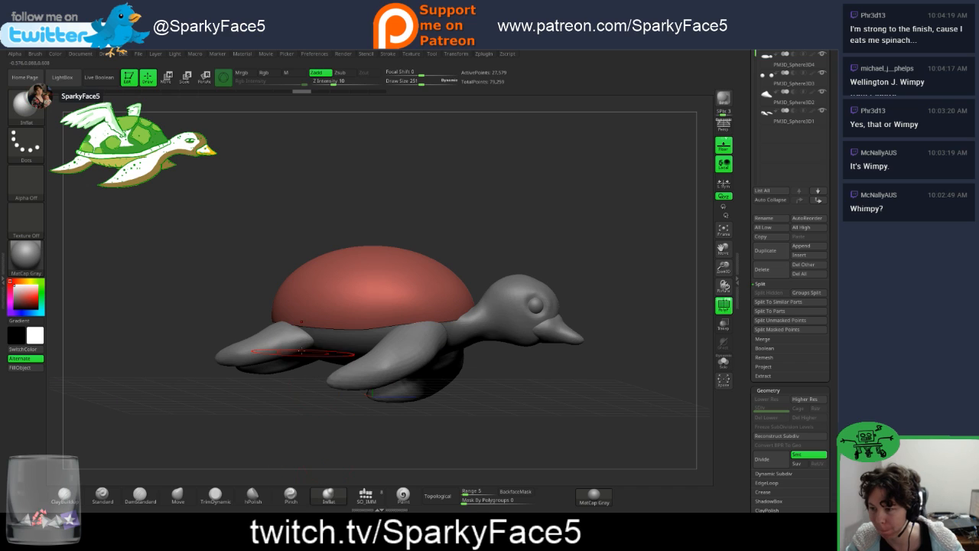
{"action": "key", "text": "s"}
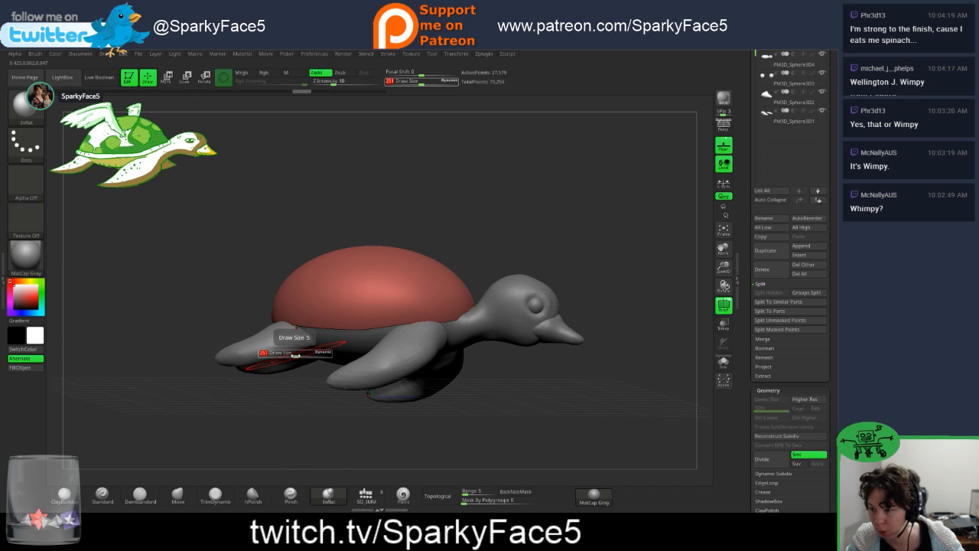
{"action": "left_click_drag", "start_coordinate": [295, 355], "coordinate": [280, 355]}
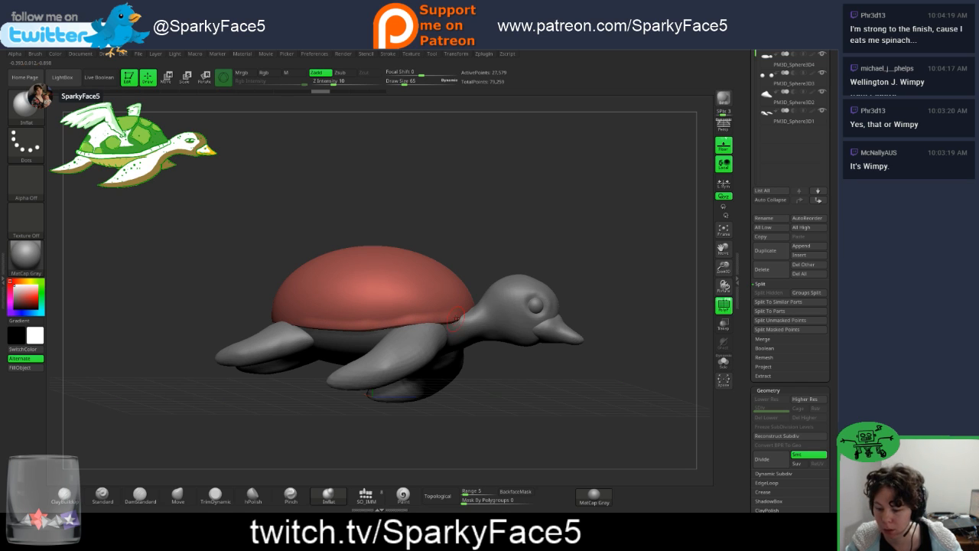
Step: Extend the raised rim from the turtle's right side around the rear of the shell with the Inflate brush
{"action": "mouse_move", "coordinate": [484, 400]}
{"action": "left_mouse_down"}
{"action": "mouse_move", "coordinate": [515, 388]}
{"action": "mouse_move", "coordinate": [478, 358]}
{"action": "left_mouse_up"}
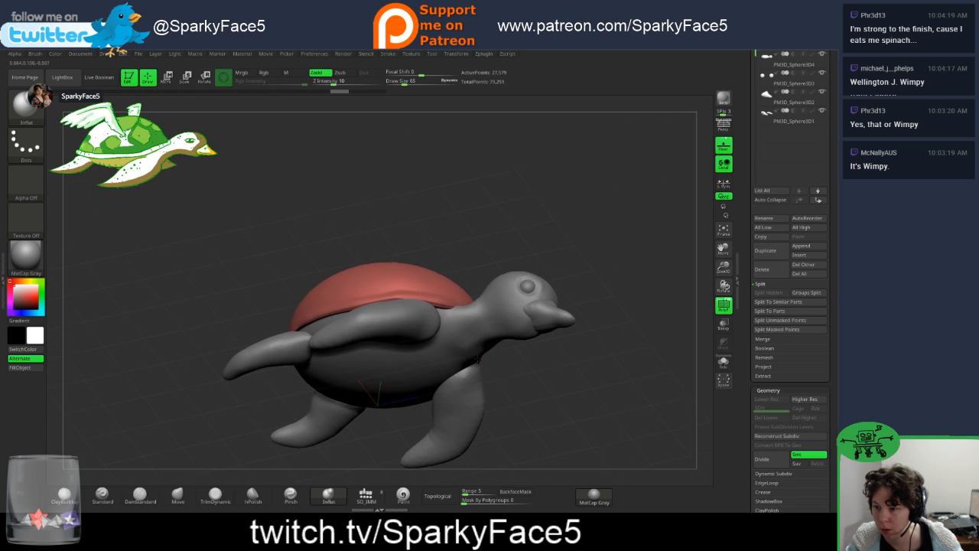
{"action": "key", "text": "shift"}
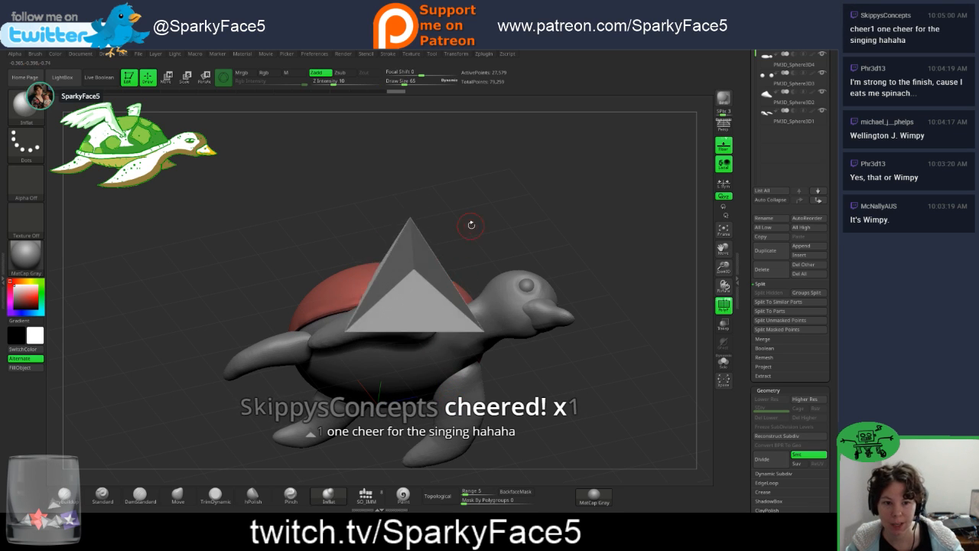
{"action": "left_click_drag", "start_coordinate": [284, 265], "coordinate": [357, 313]}
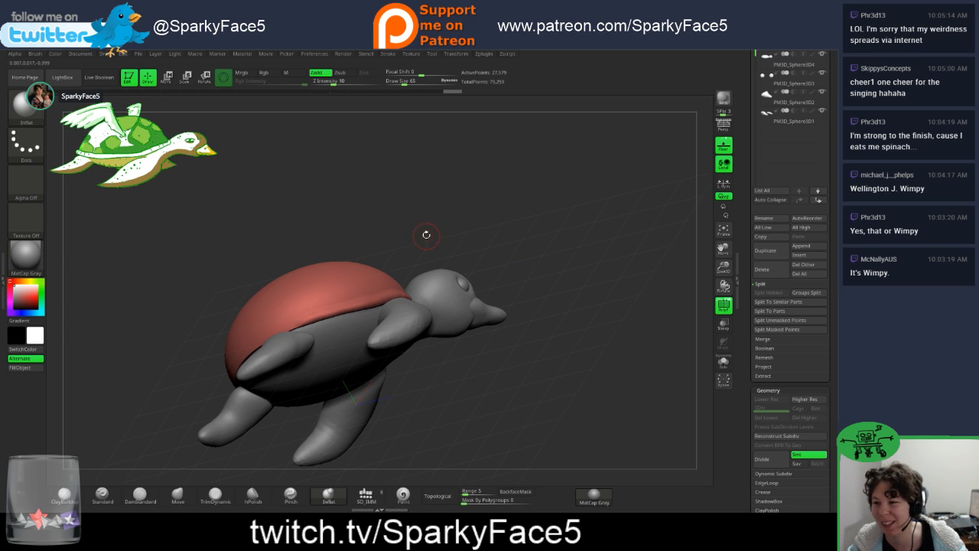
{"action": "left_click_drag", "start_coordinate": [426, 234], "coordinate": [289, 359]}
{"action": "left_click_drag", "start_coordinate": [243, 382], "coordinate": [322, 331]}
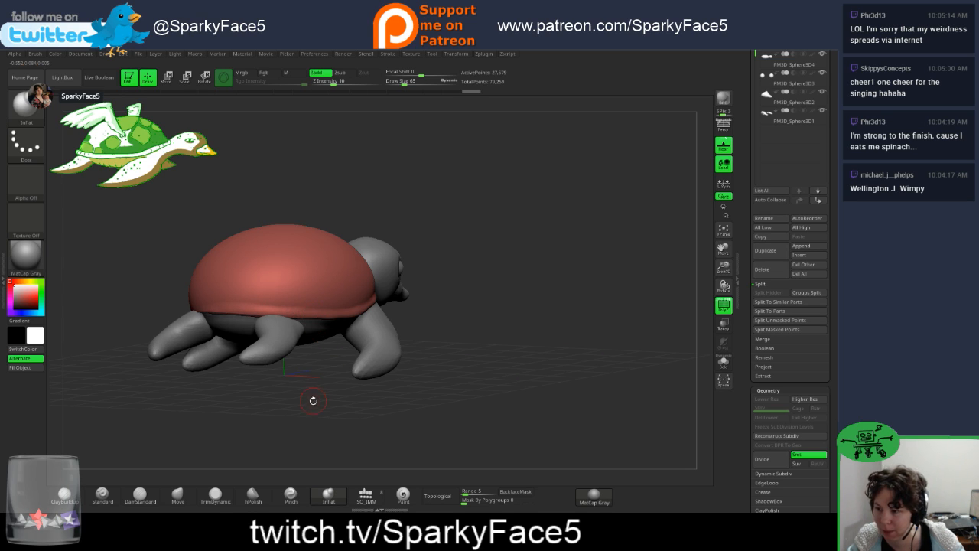
Step: Smooth the raised rim at the rear of the shell above the hind flippers
{"action": "left_click_drag", "start_coordinate": [242, 393], "coordinate": [226, 359]}
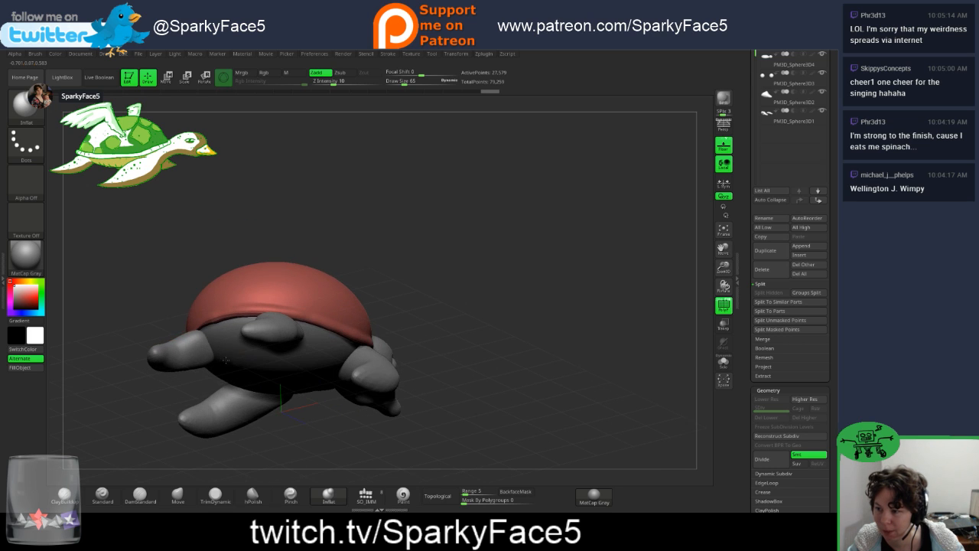
{"action": "key", "text": "shift"}
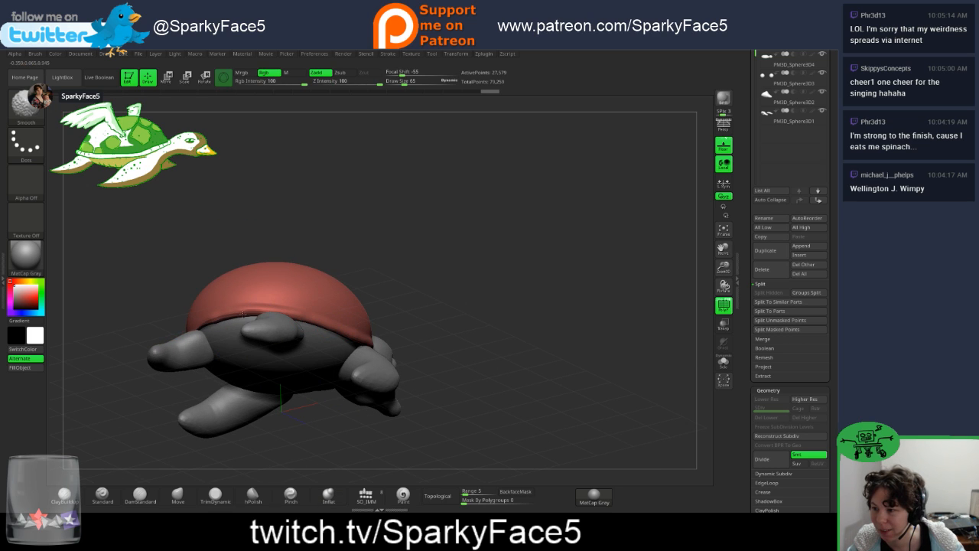
{"action": "mouse_move", "coordinate": [217, 318]}
{"action": "left_mouse_down", "text": "shift"}
{"action": "mouse_move", "coordinate": [306, 312]}
{"action": "mouse_move", "coordinate": [277, 305]}
{"action": "left_mouse_up", "text": "shift"}
Step: Inflate the shell's rim along the turtle's left side, from the rear up to the neck
{"action": "mouse_move", "coordinate": [376, 290]}
{"action": "left_mouse_down"}
{"action": "mouse_move", "coordinate": [476, 317]}
{"action": "mouse_move", "coordinate": [300, 371]}
{"action": "mouse_move", "coordinate": [317, 373]}
{"action": "left_mouse_up"}
{"action": "left_click_drag", "start_coordinate": [375, 358], "coordinate": [566, 368], "text": "alt"}
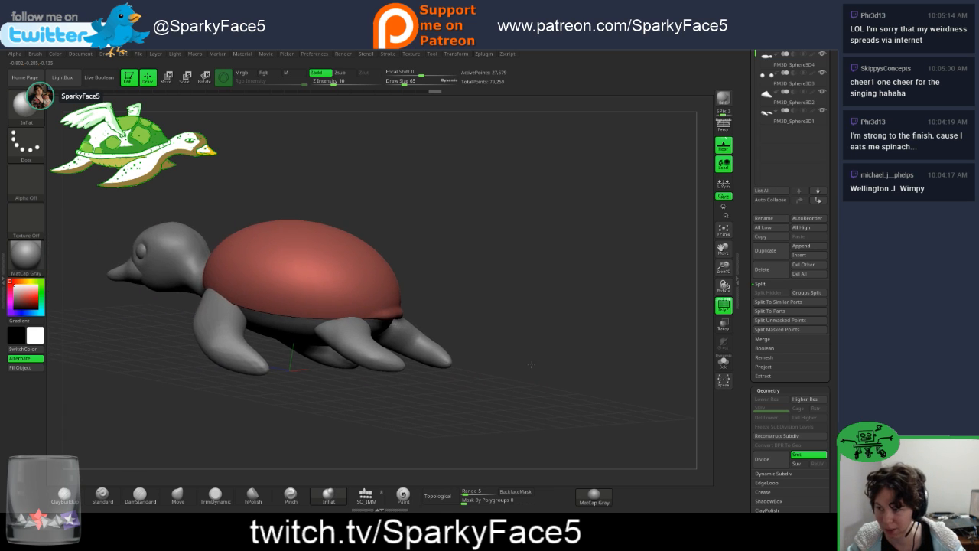
{"action": "left_click_drag", "start_coordinate": [459, 390], "coordinate": [390, 382]}
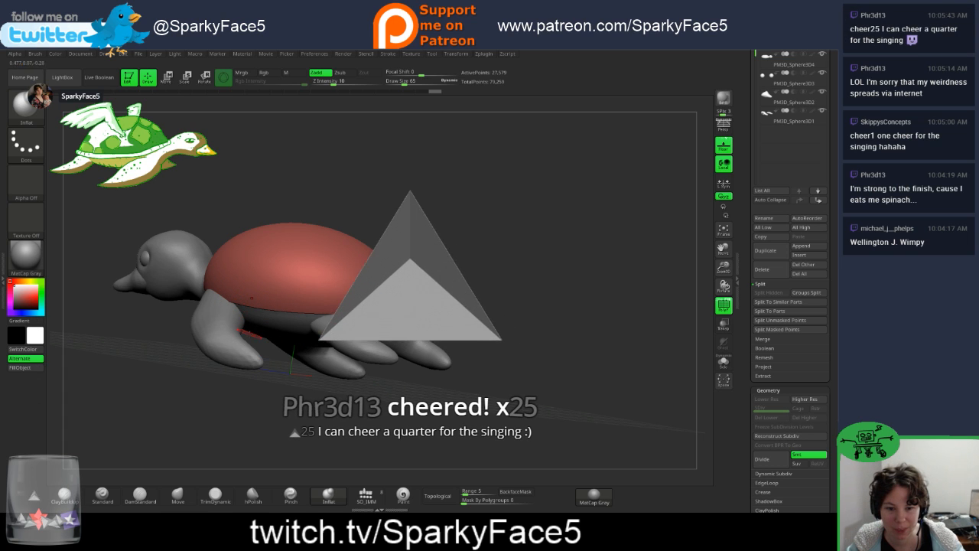
{"action": "left_click_drag", "start_coordinate": [191, 344], "coordinate": [159, 343]}
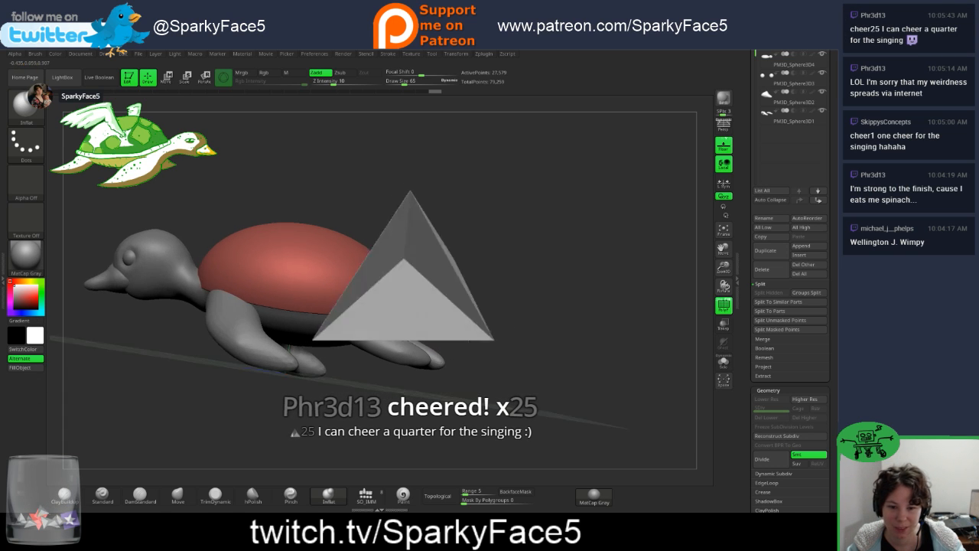
{"action": "left_click_drag", "start_coordinate": [464, 343], "coordinate": [529, 344], "text": "alt"}
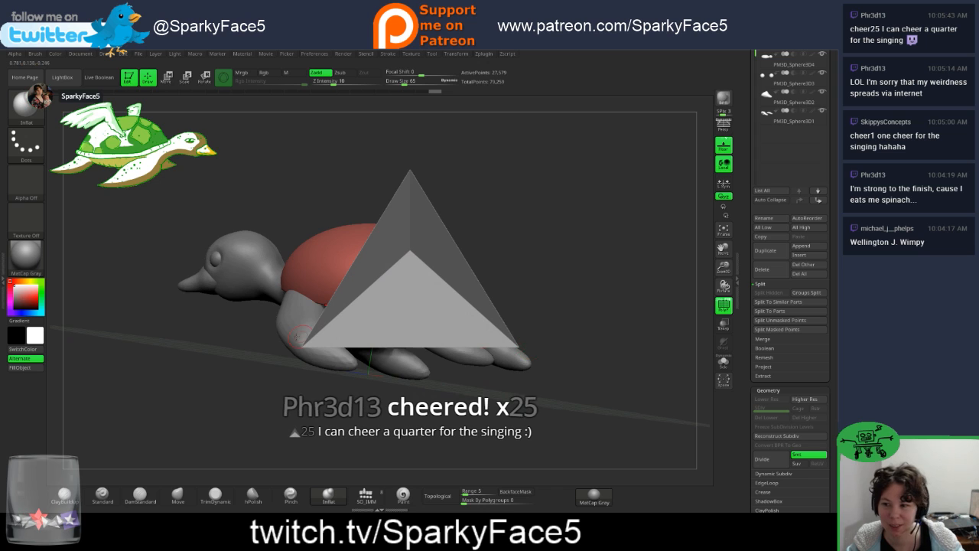
{"action": "mouse_move", "coordinate": [209, 325]}
{"action": "left_mouse_down"}
{"action": "mouse_move", "coordinate": [209, 351]}
{"action": "mouse_move", "coordinate": [215, 331]}
{"action": "left_mouse_up"}
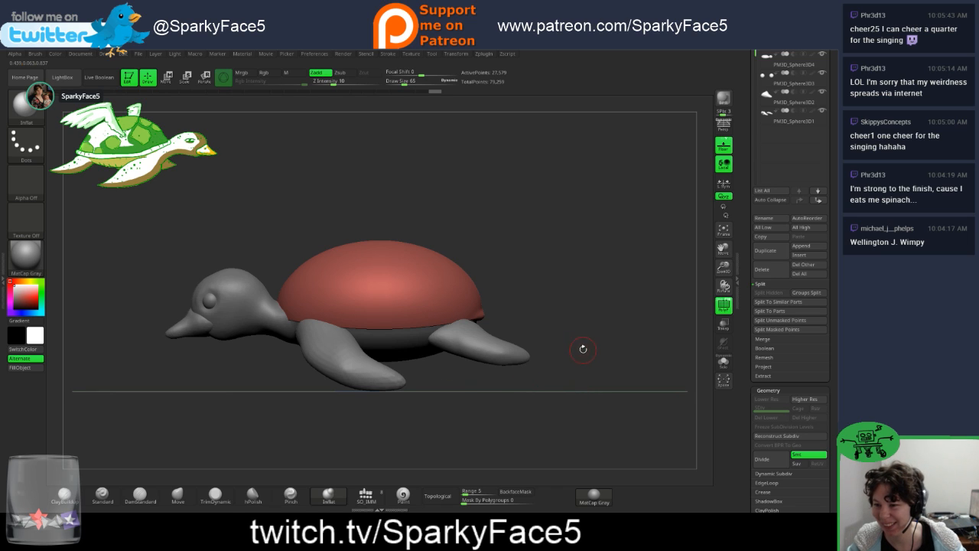
{"action": "left_click_drag", "start_coordinate": [582, 345], "coordinate": [586, 346]}
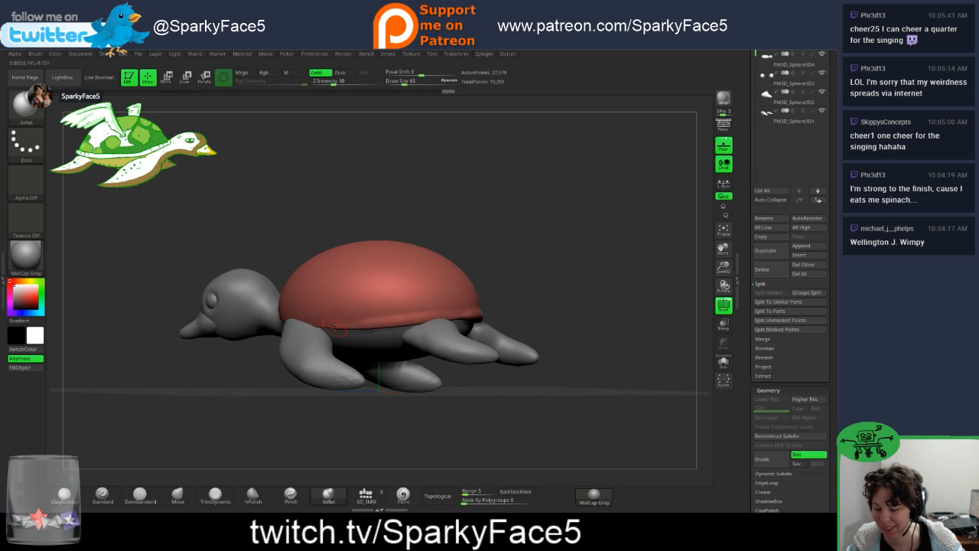
{"action": "left_click_drag", "start_coordinate": [347, 322], "coordinate": [425, 318]}
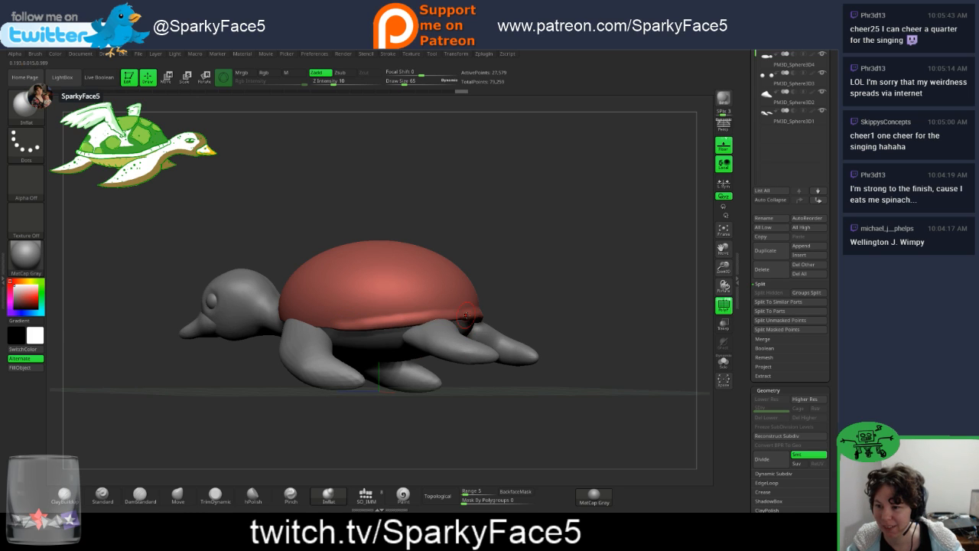
{"action": "left_click_drag", "start_coordinate": [542, 326], "coordinate": [572, 379]}
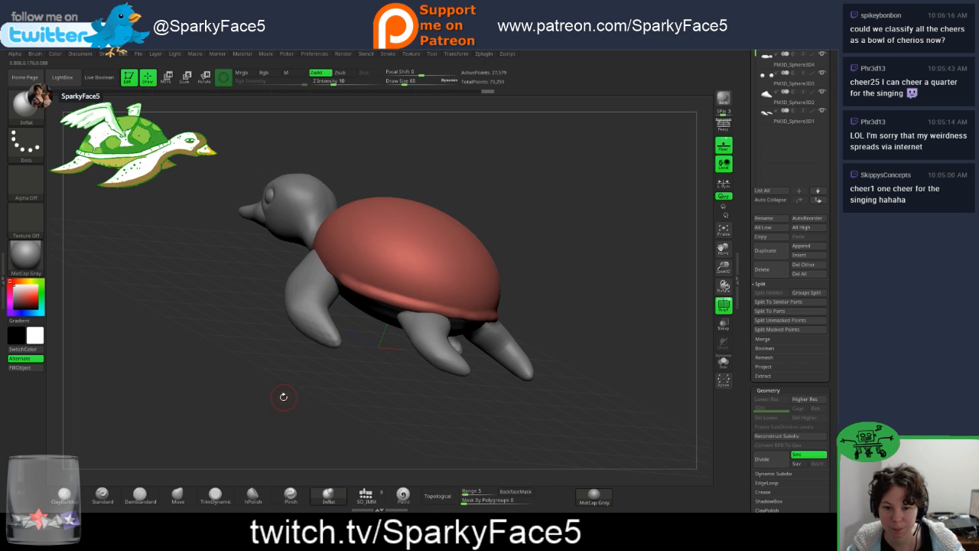
{"action": "left_click_drag", "start_coordinate": [283, 396], "coordinate": [297, 400]}
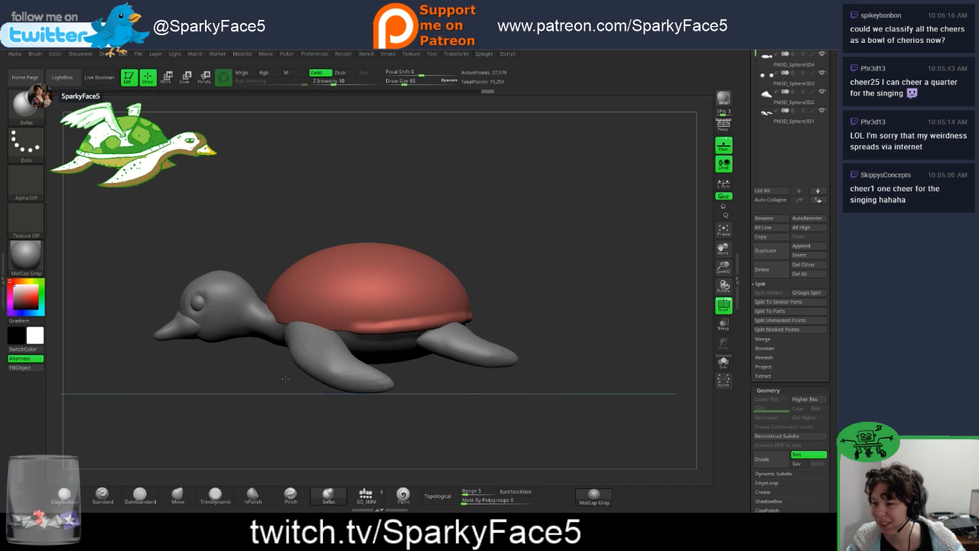
{"action": "left_click_drag", "start_coordinate": [285, 378], "coordinate": [303, 367]}
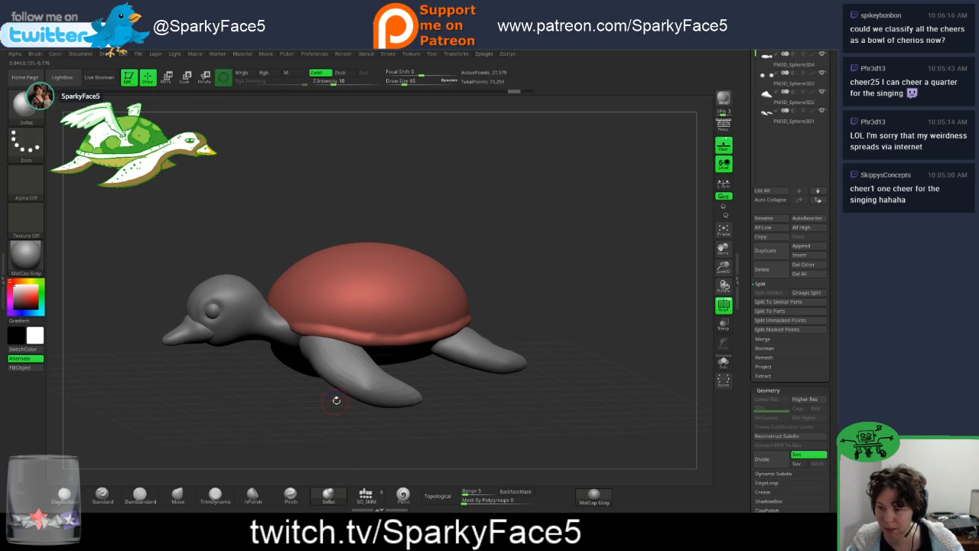
{"action": "left_click_drag", "start_coordinate": [415, 371], "coordinate": [614, 365]}
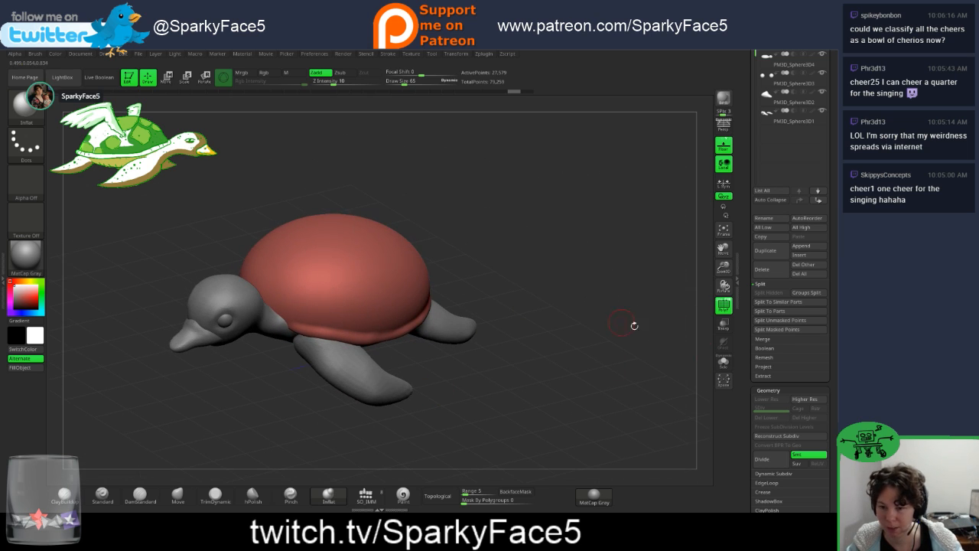
Step: Isolate the red shell from the other body parts and undo the last stroke on its rim
{"action": "left_click", "coordinate": [723, 361]}
{"action": "left_click_drag", "start_coordinate": [279, 361], "coordinate": [226, 296]}
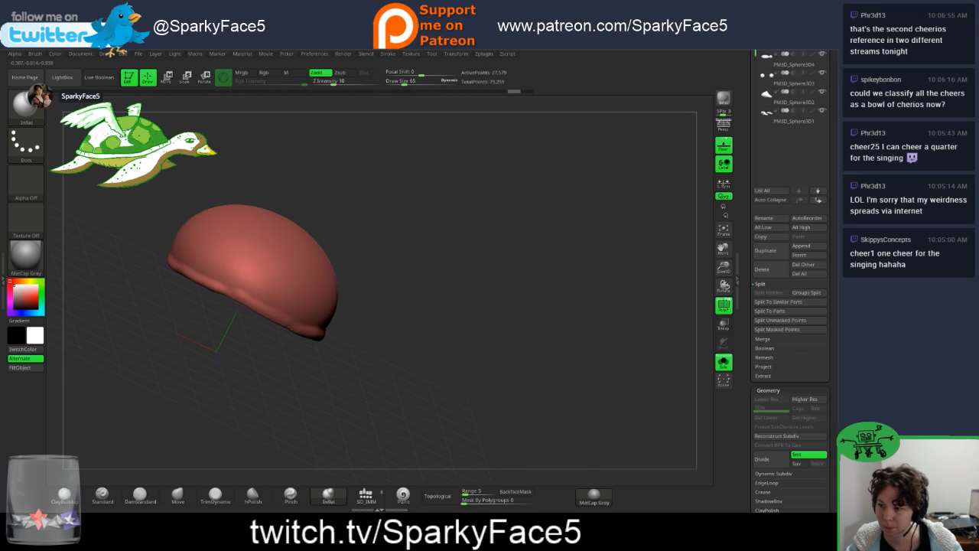
{"action": "key", "text": "ctrl+z"}
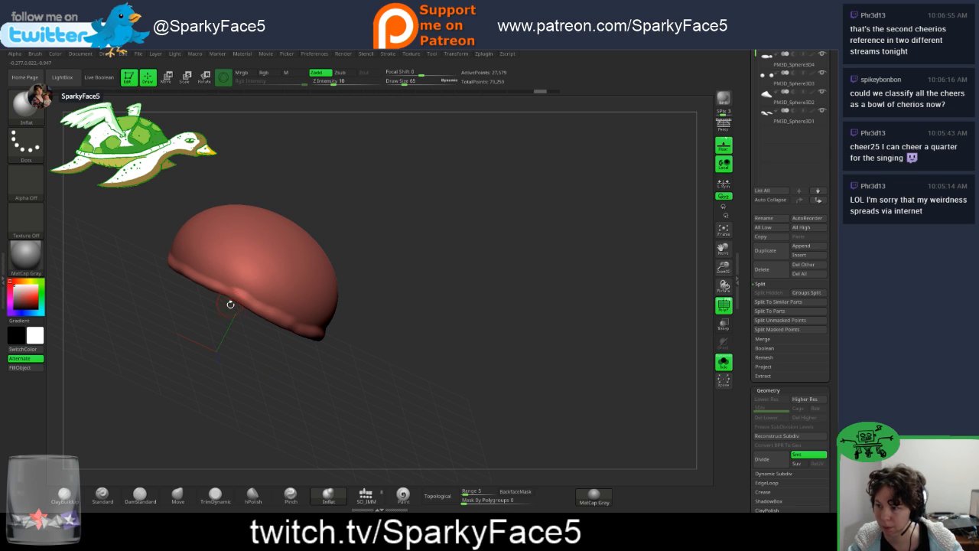
Step: Smooth the rim from the shell's underside and set the Smooth brush's Z Intensity to 28
{"action": "left_click_drag", "start_coordinate": [321, 376], "coordinate": [314, 298]}
{"action": "key", "text": "shift"}
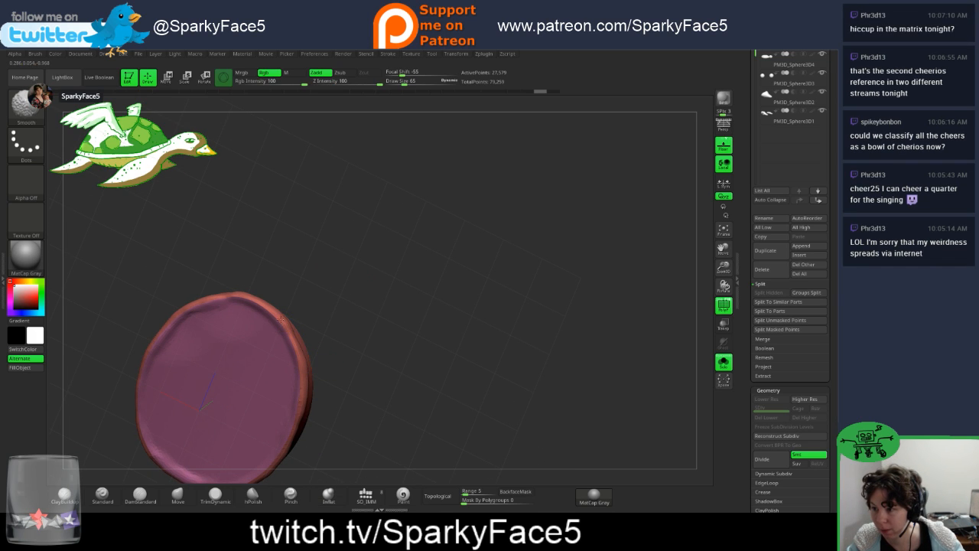
{"action": "left_click_drag", "start_coordinate": [280, 319], "coordinate": [264, 311], "text": "shift"}
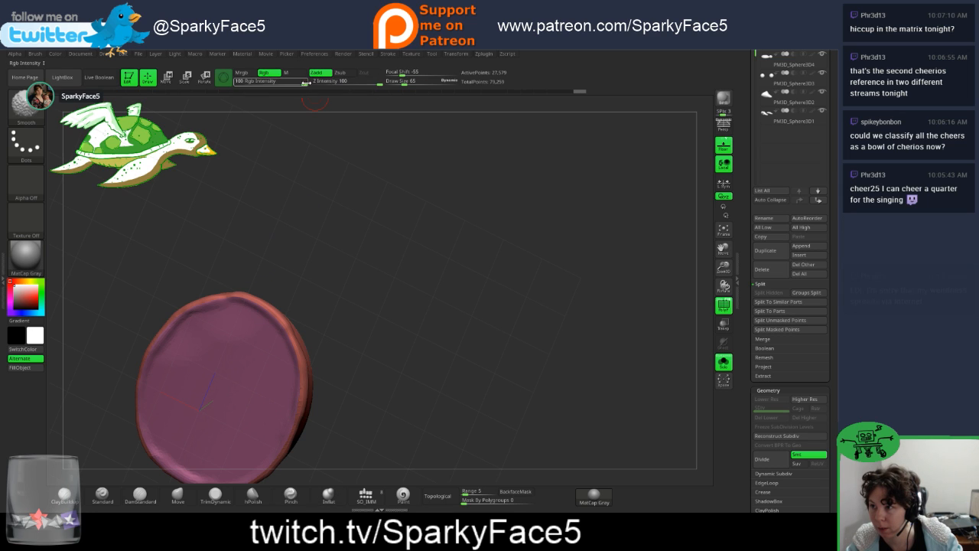
{"action": "left_click_drag", "start_coordinate": [363, 83], "coordinate": [357, 84], "text": "shift"}
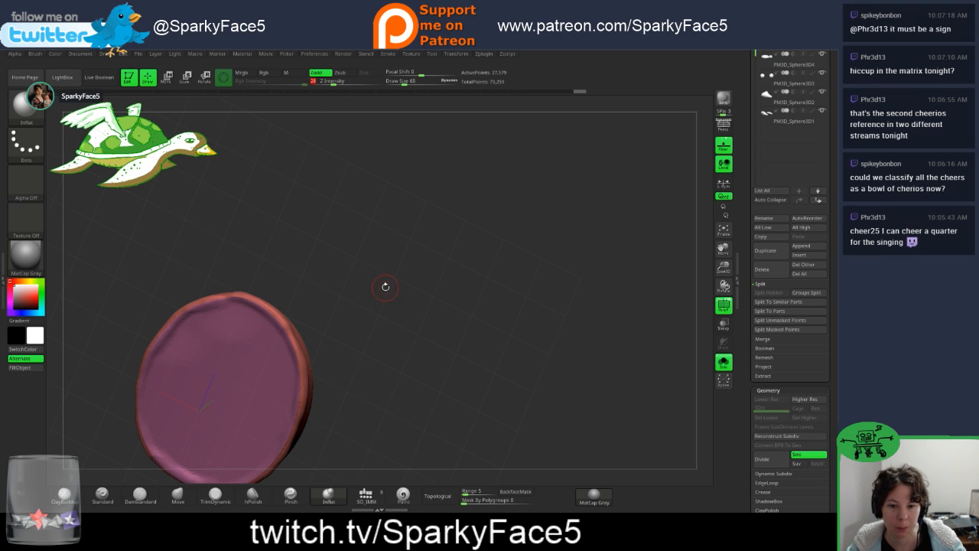
Step: Even out the lumpy rim around the isolated shell with light Smooth brush strokes from several angles
{"action": "left_click_drag", "start_coordinate": [382, 277], "coordinate": [420, 279]}
{"action": "mouse_move", "coordinate": [367, 297]}
{"action": "left_mouse_down"}
{"action": "mouse_move", "coordinate": [385, 304]}
{"action": "mouse_move", "coordinate": [298, 402]}
{"action": "left_mouse_up"}
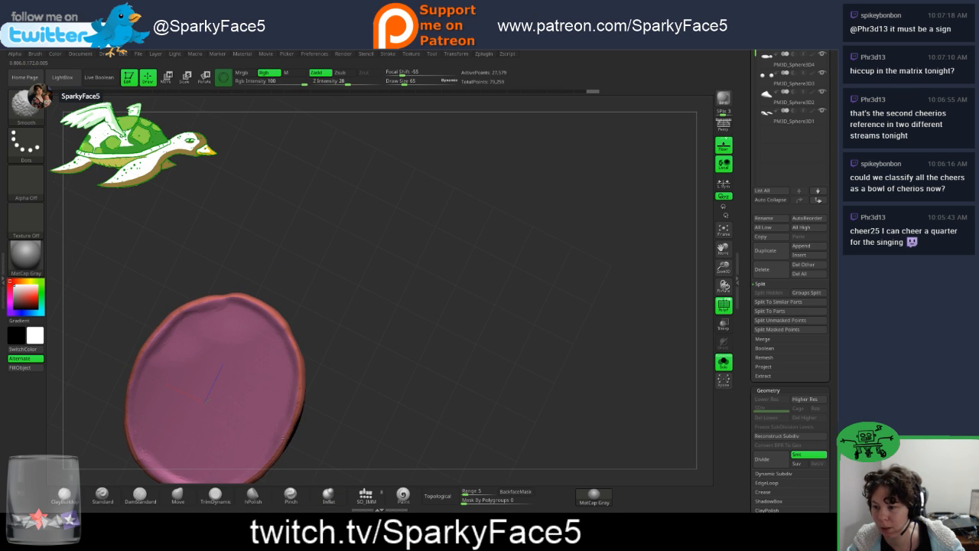
{"action": "mouse_move", "coordinate": [350, 365]}
{"action": "left_mouse_down"}
{"action": "mouse_move", "coordinate": [323, 282]}
{"action": "mouse_move", "coordinate": [331, 332]}
{"action": "mouse_move", "coordinate": [299, 411]}
{"action": "left_mouse_up"}
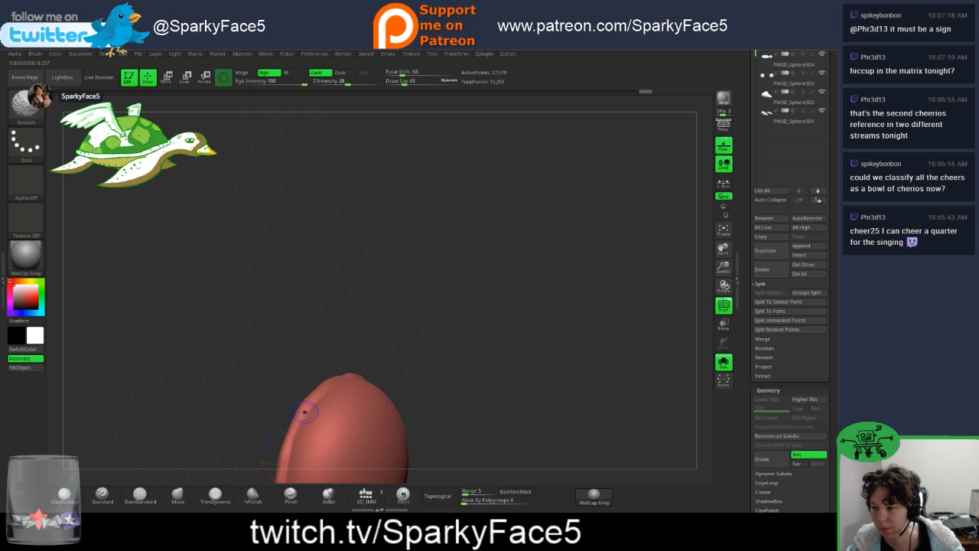
{"action": "mouse_move", "coordinate": [356, 343]}
{"action": "left_mouse_down"}
{"action": "mouse_move", "coordinate": [306, 323]}
{"action": "mouse_move", "coordinate": [329, 280]}
{"action": "mouse_move", "coordinate": [357, 275]}
{"action": "mouse_move", "coordinate": [431, 317]}
{"action": "mouse_move", "coordinate": [392, 328]}
{"action": "left_mouse_up"}
{"action": "left_click_drag", "start_coordinate": [373, 427], "coordinate": [413, 408]}
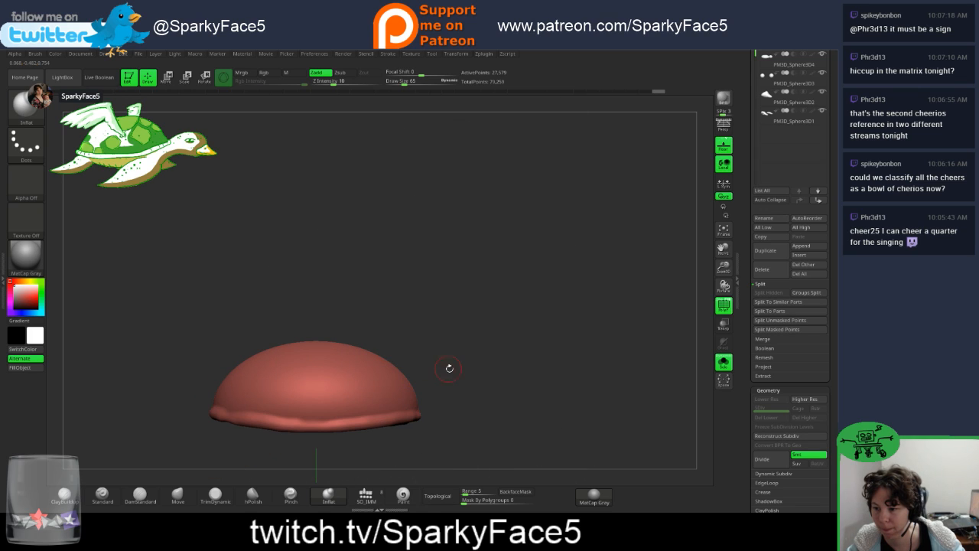
Step: Set SelectLasso as the active selection brush, with the shell turned to an end-on view
{"action": "left_click_drag", "start_coordinate": [449, 368], "coordinate": [427, 376]}
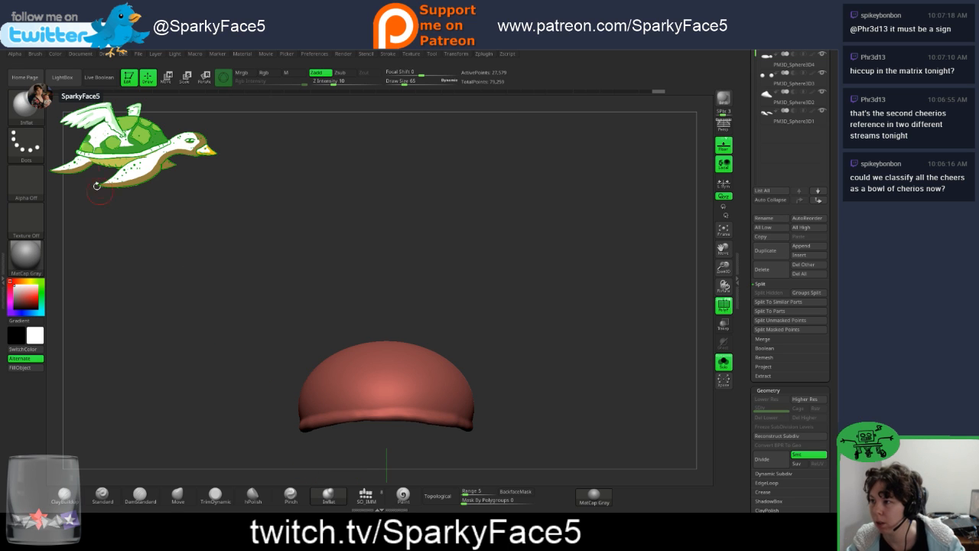
{"action": "left_click", "coordinate": [35, 113]}
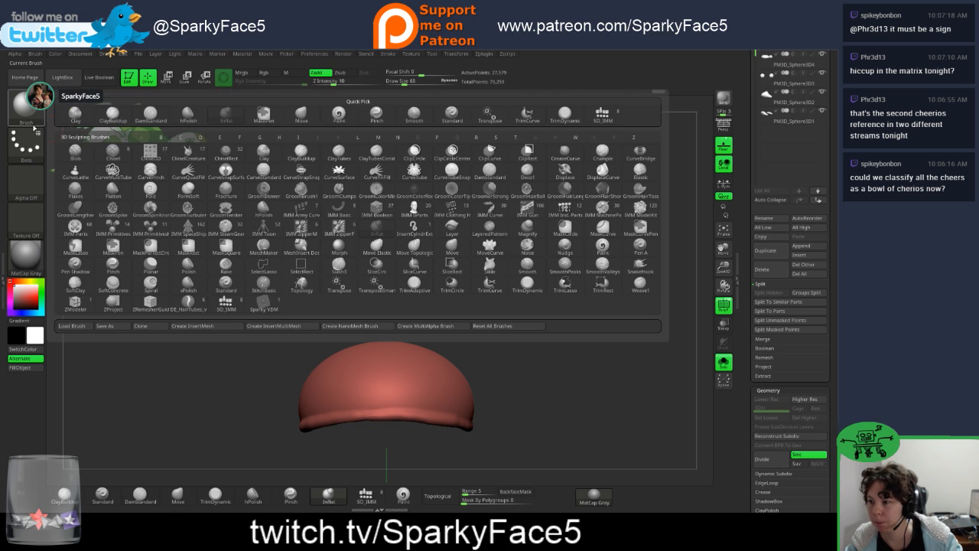
{"action": "left_click", "coordinate": [26, 107]}
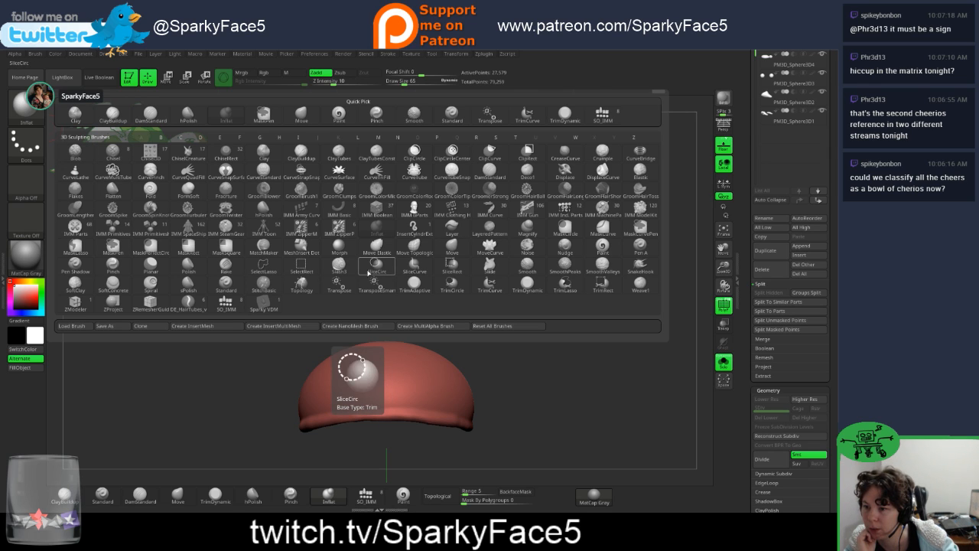
{"action": "key", "text": "s"}
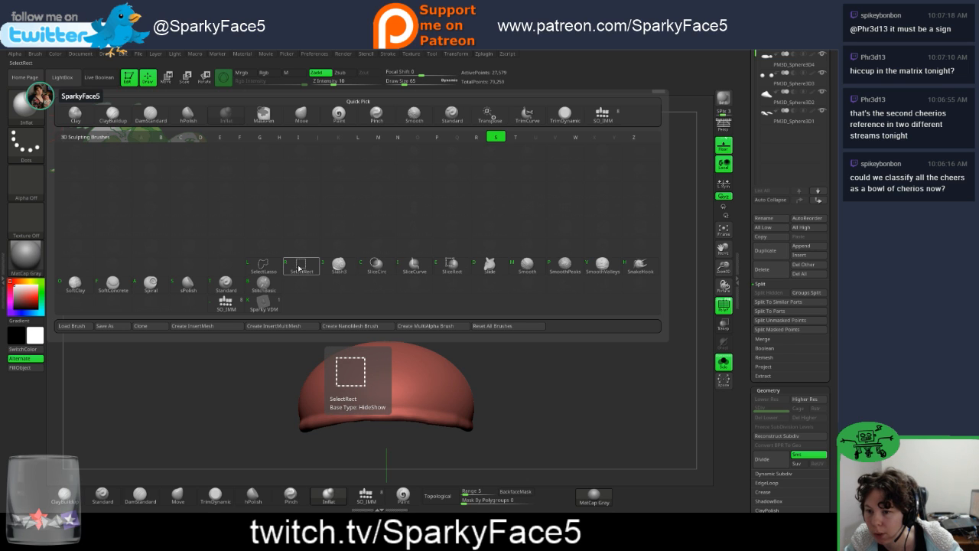
{"action": "left_click", "coordinate": [270, 269]}
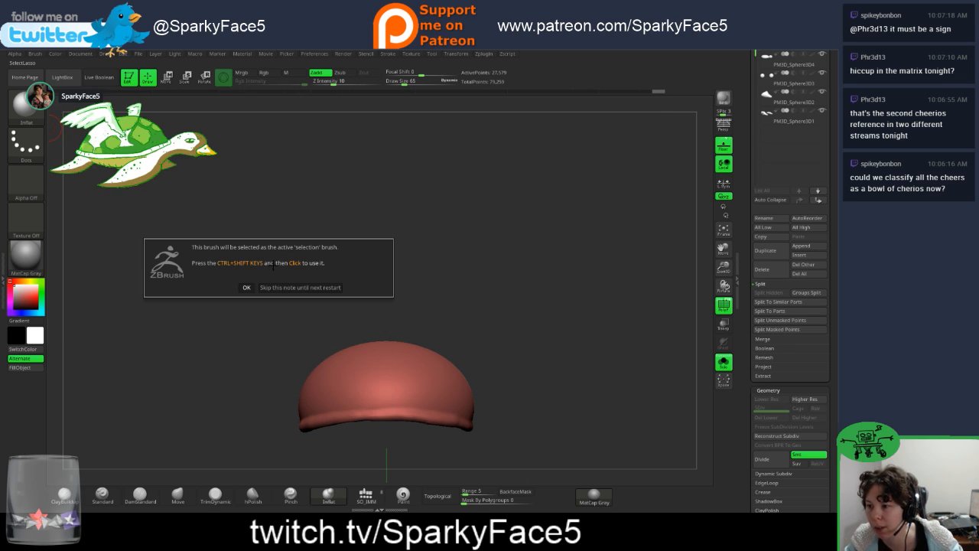
{"action": "left_click", "coordinate": [247, 289]}
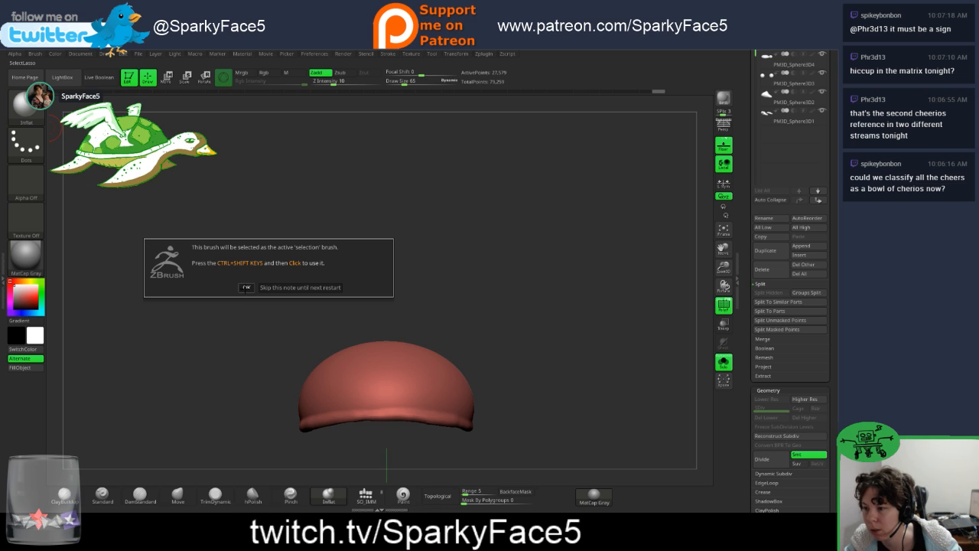
{"action": "left_click", "coordinate": [246, 288]}
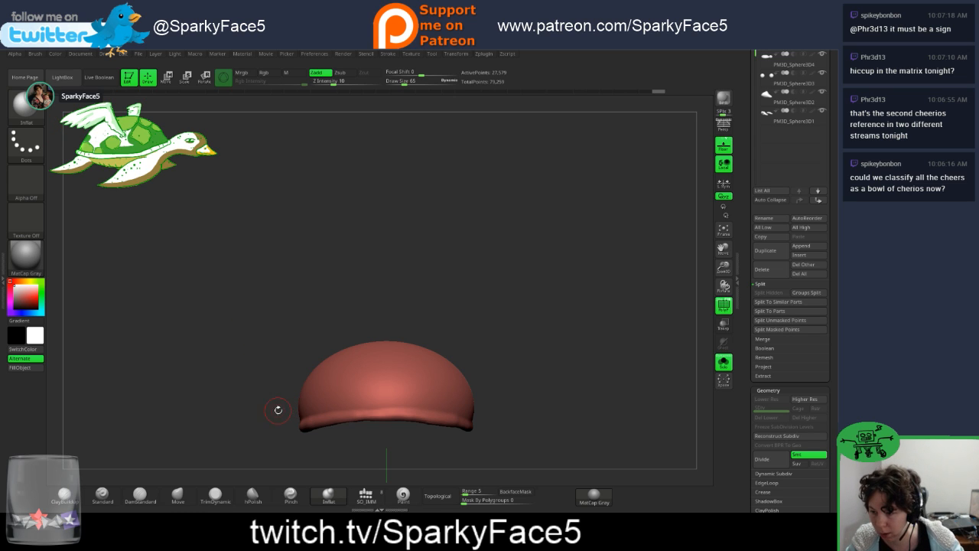
Step: Try to isolate the shell's dome above the rim with a lasso selection
{"action": "key", "text": "ctrl+shift"}
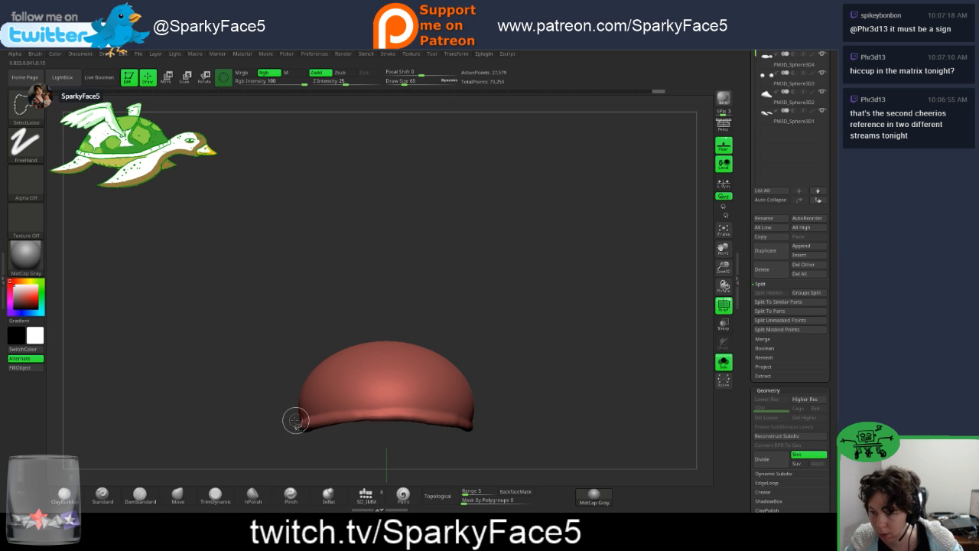
{"action": "left_click_drag", "start_coordinate": [294, 425], "coordinate": [345, 307], "text": "ctrl+shift"}
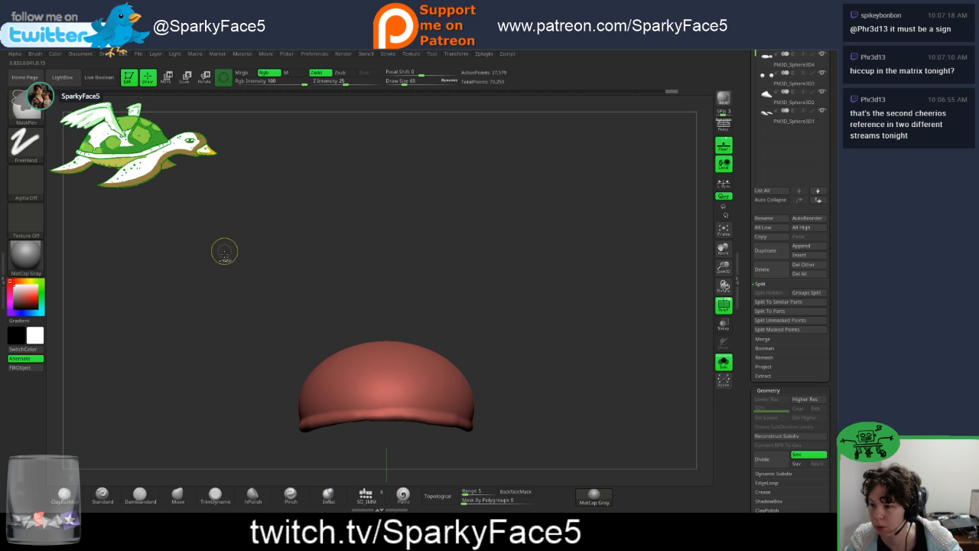
{"action": "mouse_move", "coordinate": [229, 264]}
{"action": "left_mouse_down", "text": "ctrl+shift"}
{"action": "mouse_move", "coordinate": [232, 284]}
{"action": "mouse_move", "coordinate": [321, 273]}
{"action": "mouse_move", "coordinate": [352, 207]}
{"action": "left_mouse_up", "text": "ctrl+shift"}
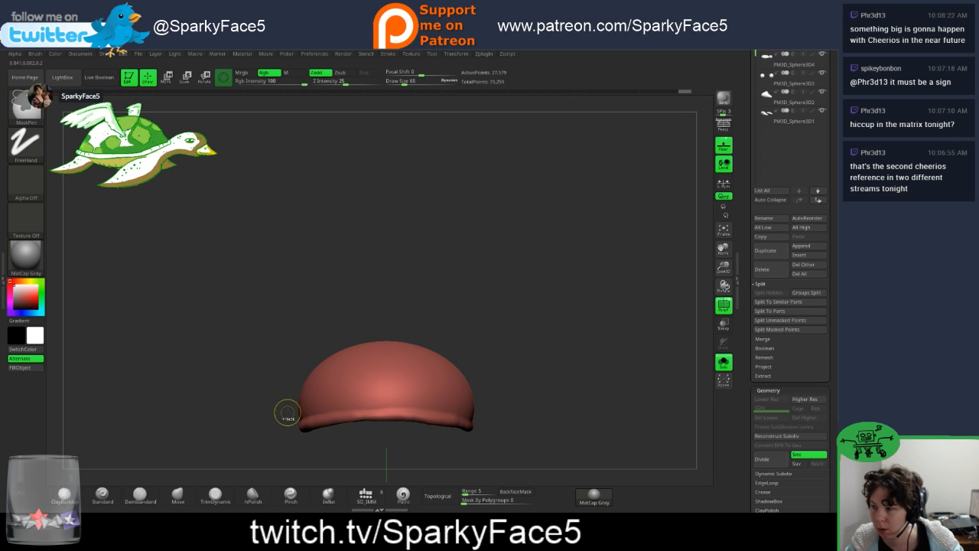
{"action": "key", "text": "ctrl+shift"}
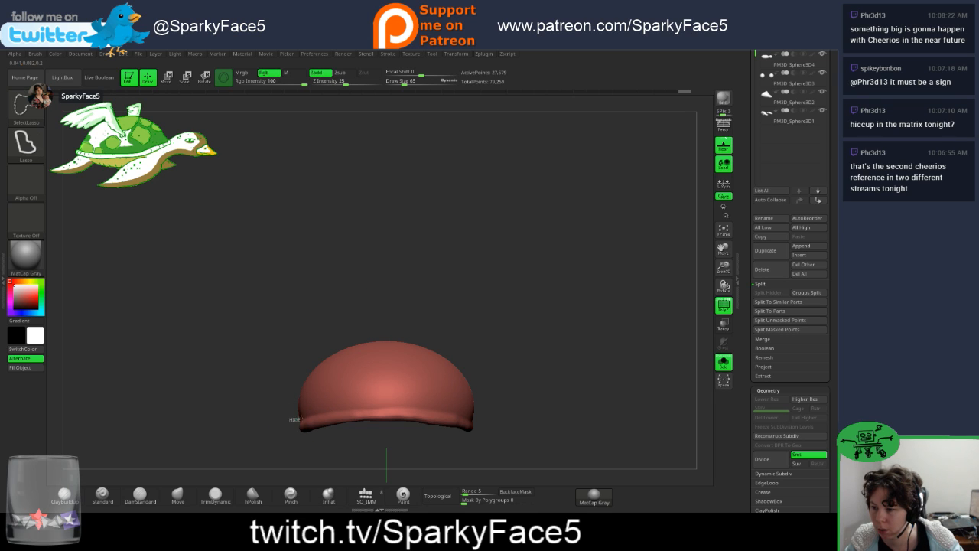
{"action": "left_click_drag", "start_coordinate": [300, 405], "coordinate": [304, 407], "text": "ctrl+shift"}
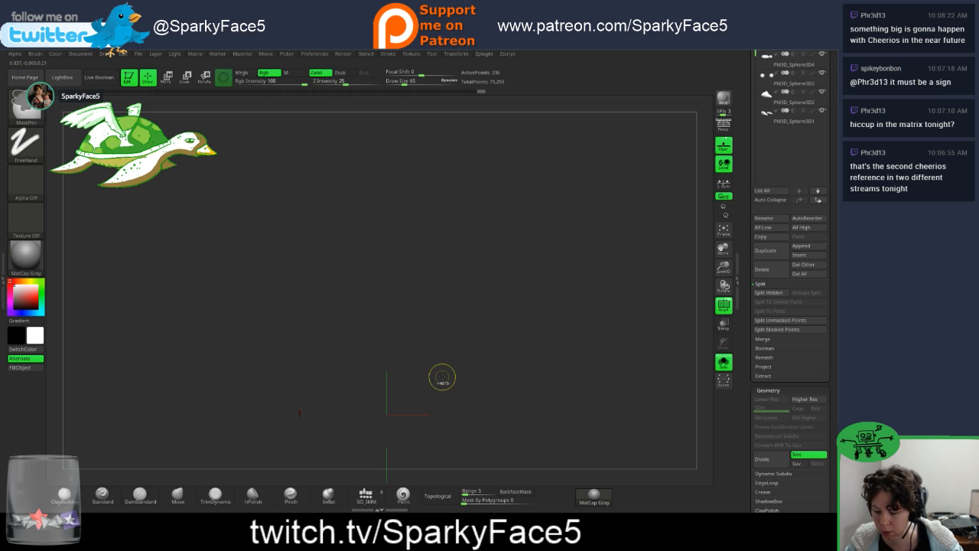
{"action": "key", "text": "ctrl+z"}
Step: Hide the shell's rim using a lasso around the dome, mask the visible dome, and show the whole shell again
{"action": "key", "text": "ctrl+shift"}
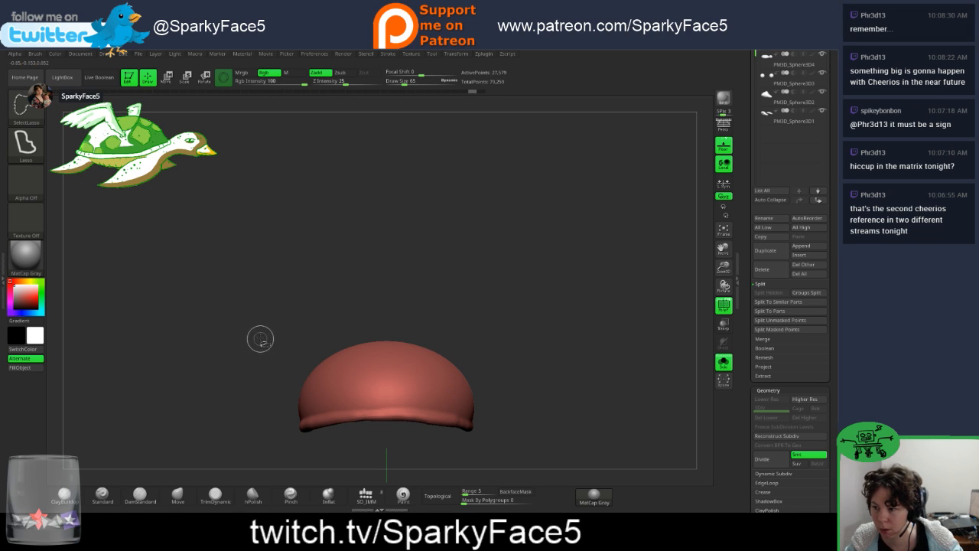
{"action": "mouse_move", "coordinate": [261, 327]}
{"action": "left_mouse_down", "text": "ctrl+shift"}
{"action": "mouse_move", "coordinate": [459, 320]}
{"action": "mouse_move", "coordinate": [514, 350]}
{"action": "mouse_move", "coordinate": [495, 406]}
{"action": "mouse_move", "coordinate": [478, 423]}
{"action": "mouse_move", "coordinate": [396, 404]}
{"action": "mouse_move", "coordinate": [267, 415]}
{"action": "left_mouse_up", "text": "ctrl+shift"}
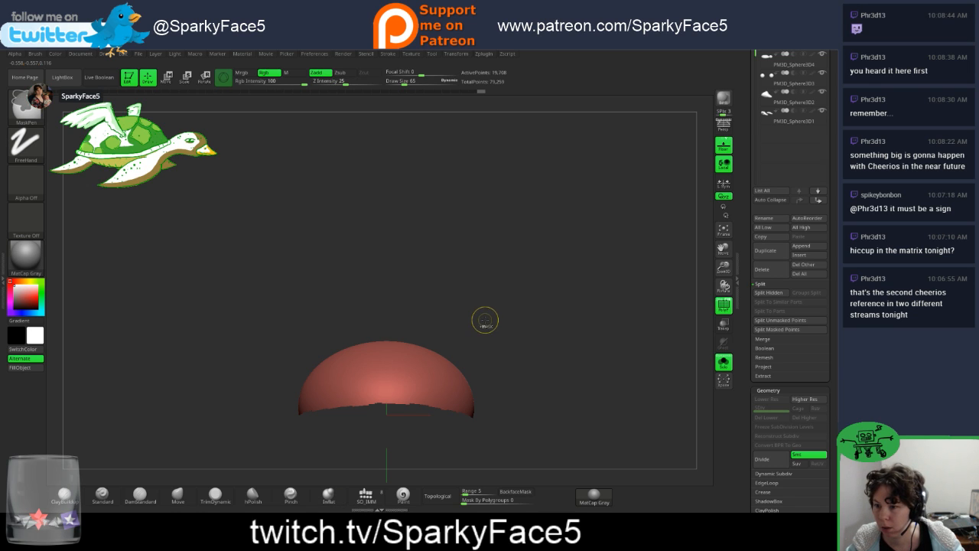
{"action": "left_click", "coordinate": [486, 322], "text": "ctrl"}
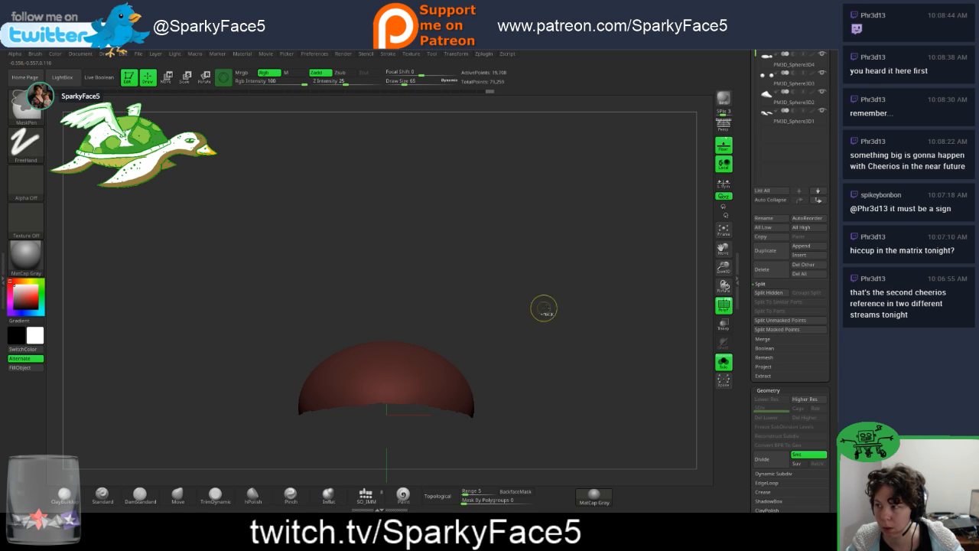
{"action": "left_click", "coordinate": [579, 318], "text": "ctrl+shift"}
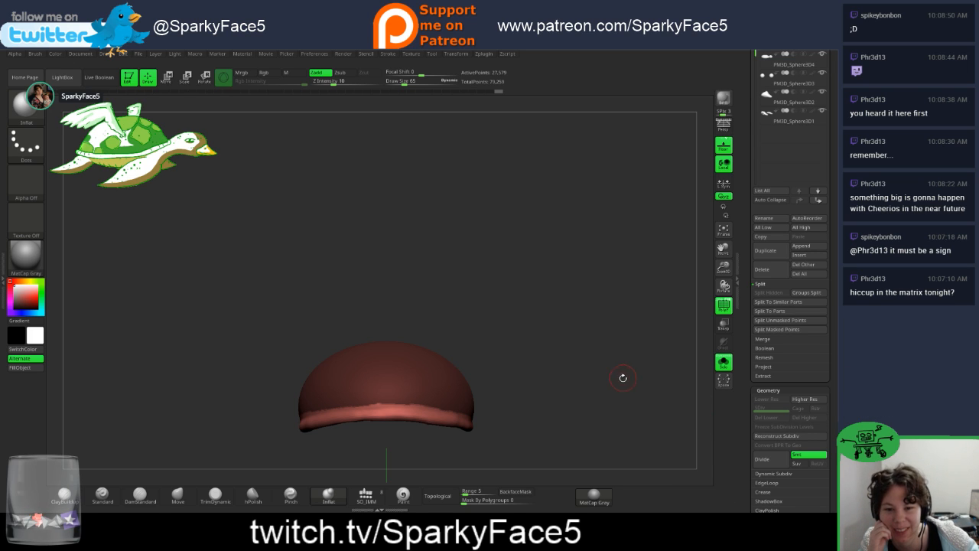
Step: Blur the dome's mask once to soften its border along the rim
{"action": "left_click_drag", "start_coordinate": [750, 434], "coordinate": [751, 317]}
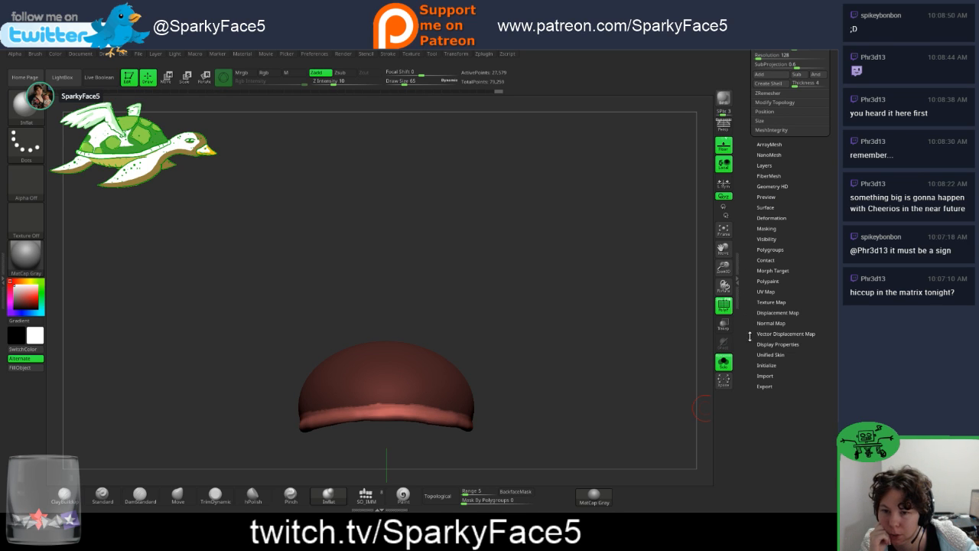
{"action": "left_click", "coordinate": [763, 228]}
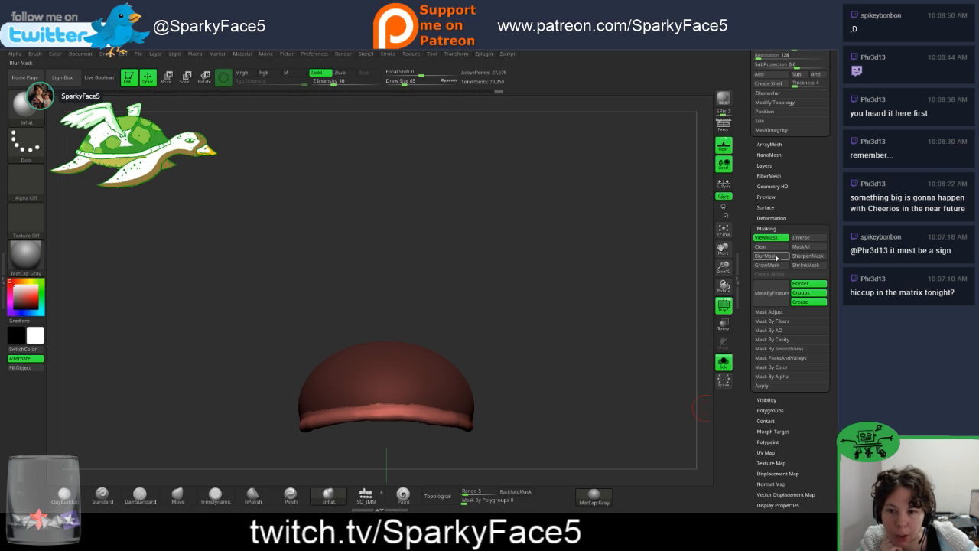
{"action": "left_click", "coordinate": [775, 257]}
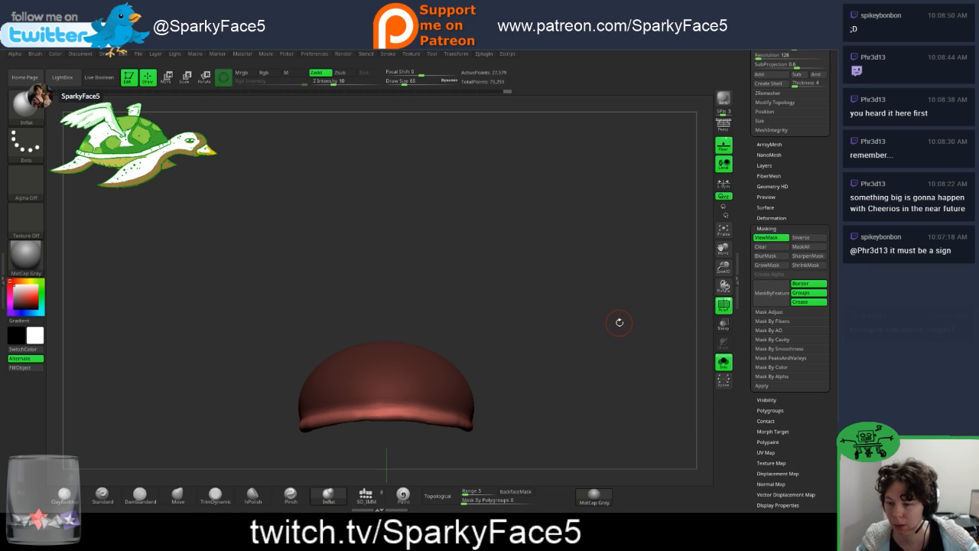
Step: Use the Inflate brush with an enlarged draw size to puff up the unmasked rim at the shell's end
{"action": "left_click_drag", "start_coordinate": [523, 370], "coordinate": [445, 390]}
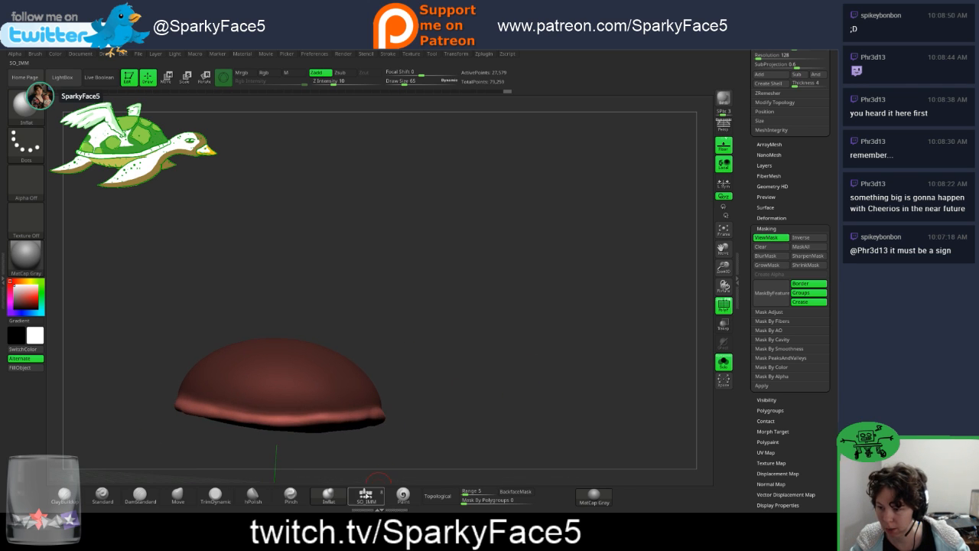
{"action": "key", "text": "b"}
{"action": "left_click", "coordinate": [329, 499]}
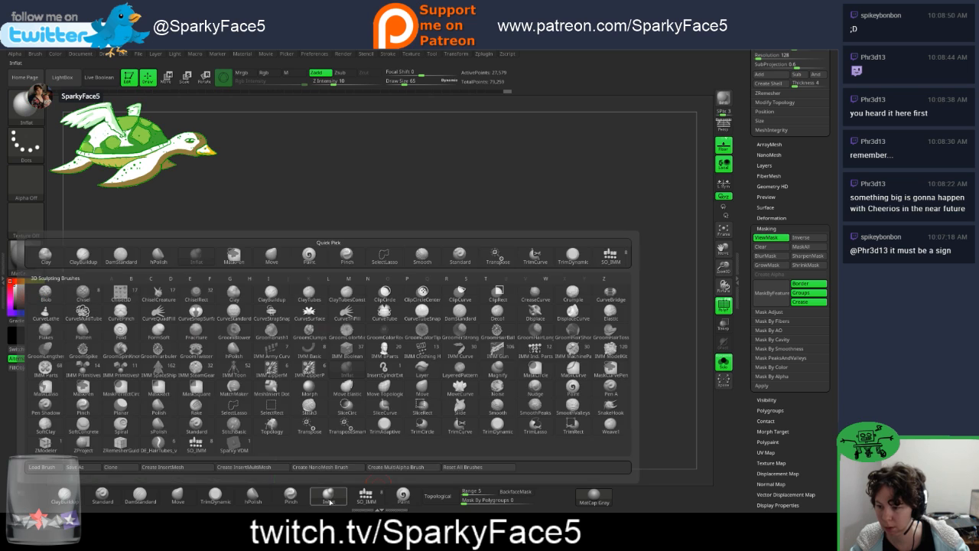
{"action": "left_click", "coordinate": [329, 501]}
{"action": "left_click_drag", "start_coordinate": [400, 391], "coordinate": [359, 402]}
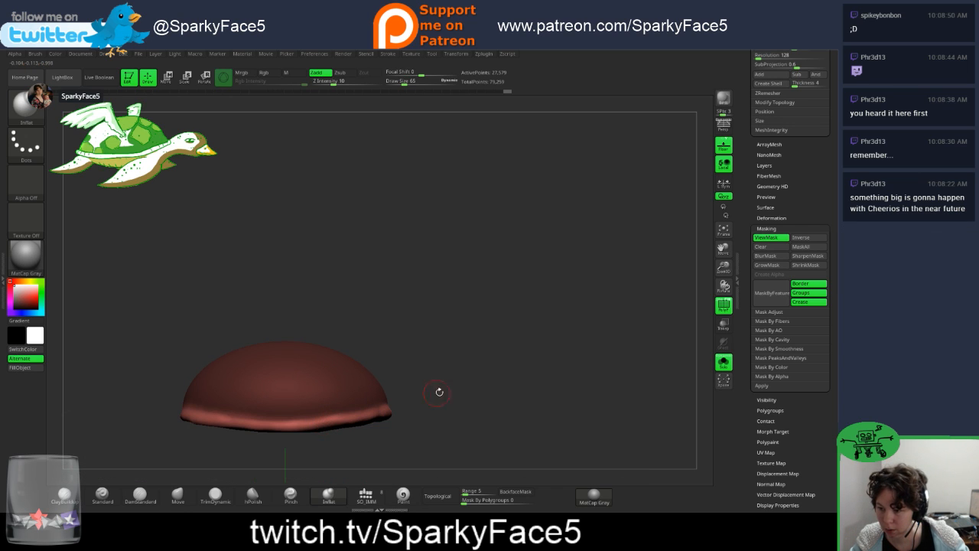
{"action": "left_click_drag", "start_coordinate": [439, 391], "coordinate": [344, 400]}
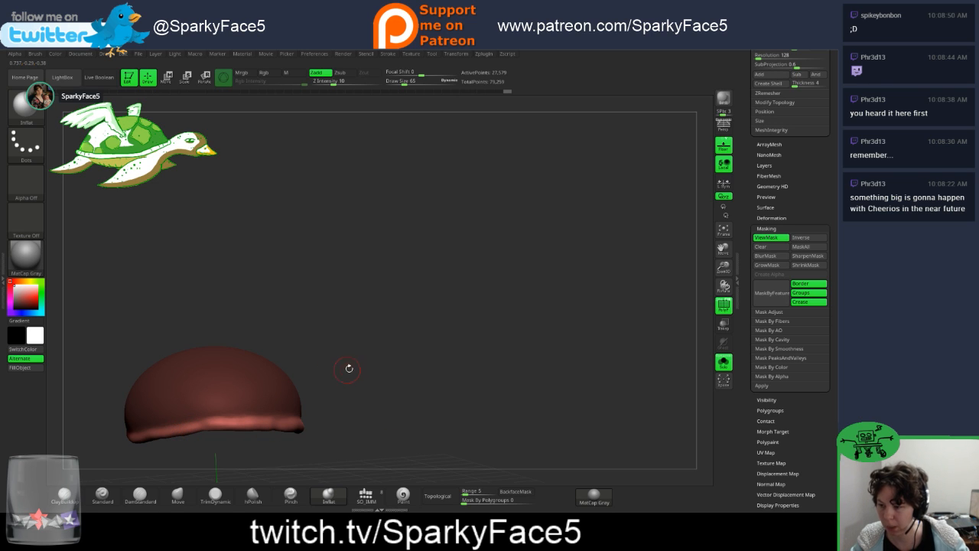
{"action": "left_click_drag", "start_coordinate": [349, 368], "coordinate": [531, 423]}
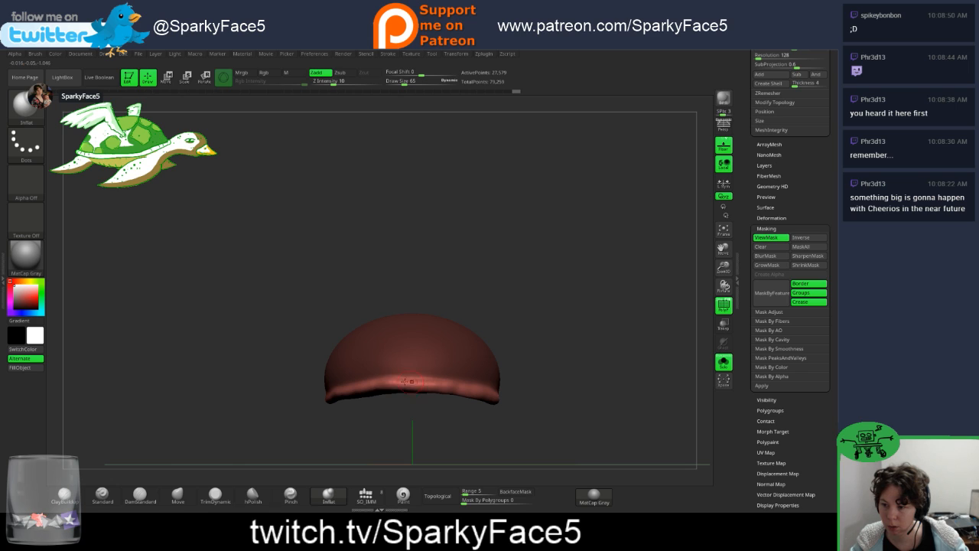
{"action": "key", "text": "s"}
{"action": "key", "text": "s"}
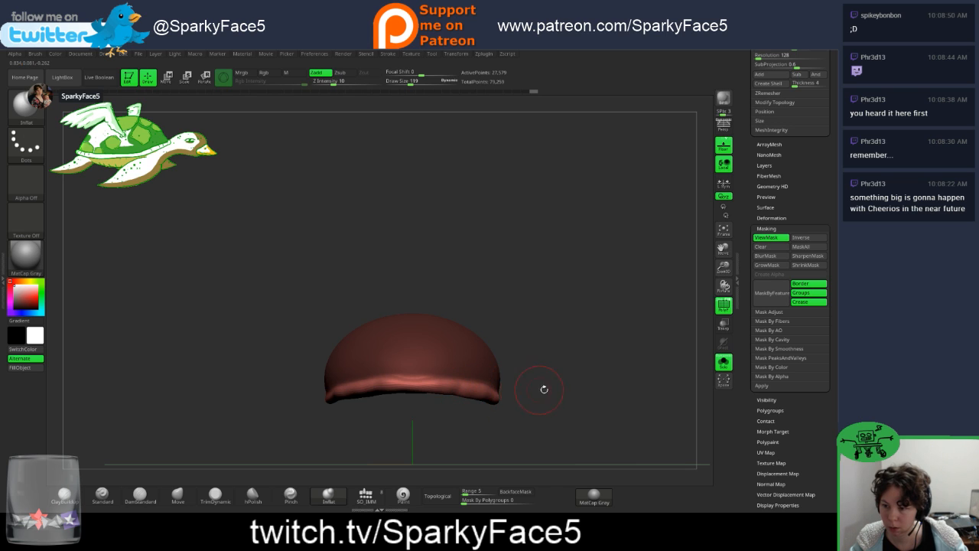
Step: Inflate the unmasked rim along the side of the shell and around to its other end
{"action": "mouse_move", "coordinate": [543, 389]}
{"action": "left_mouse_down", "text": "alt"}
{"action": "mouse_move", "coordinate": [620, 407]}
{"action": "mouse_move", "coordinate": [597, 407]}
{"action": "mouse_move", "coordinate": [589, 398]}
{"action": "mouse_move", "coordinate": [623, 393]}
{"action": "left_mouse_up", "text": "alt"}
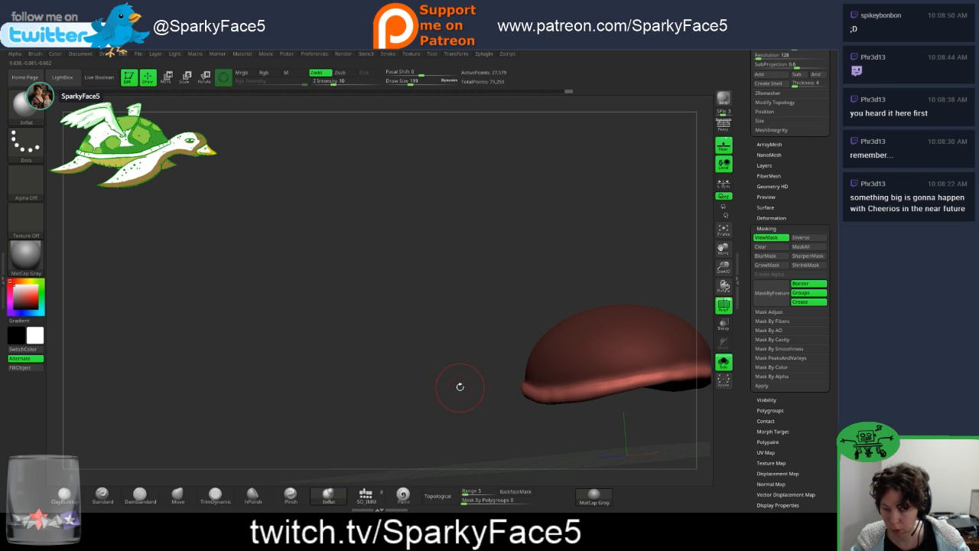
{"action": "left_click_drag", "start_coordinate": [459, 387], "coordinate": [474, 364]}
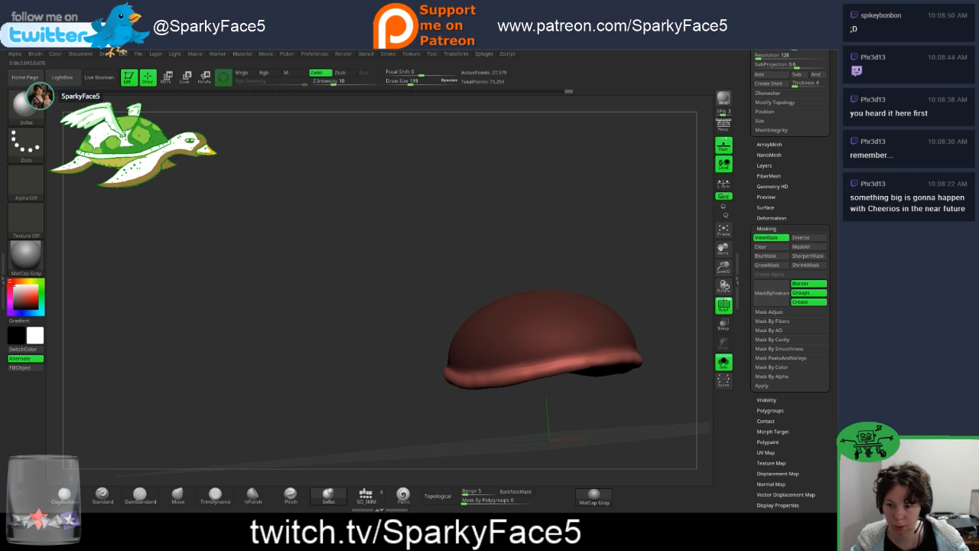
{"action": "left_click_drag", "start_coordinate": [583, 361], "coordinate": [519, 370]}
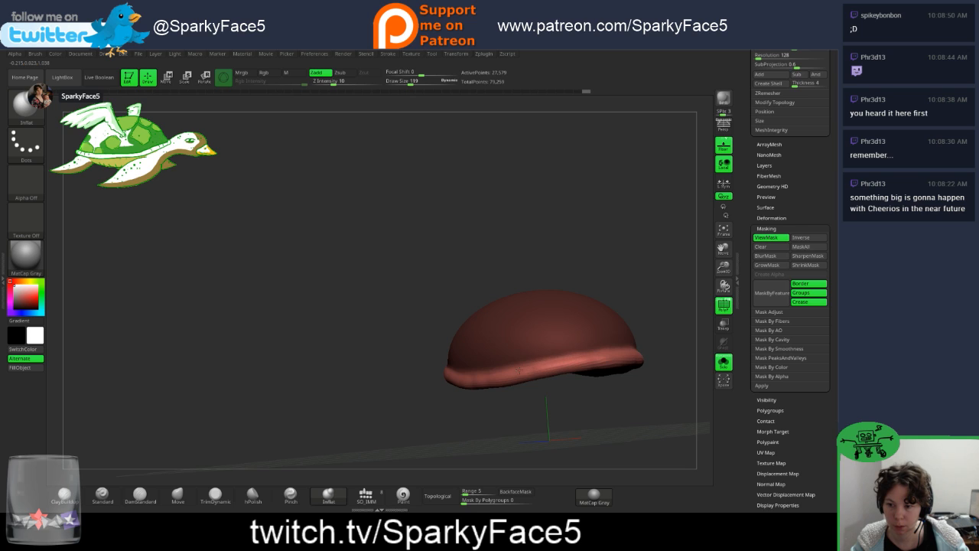
{"action": "left_click_drag", "start_coordinate": [452, 362], "coordinate": [416, 350]}
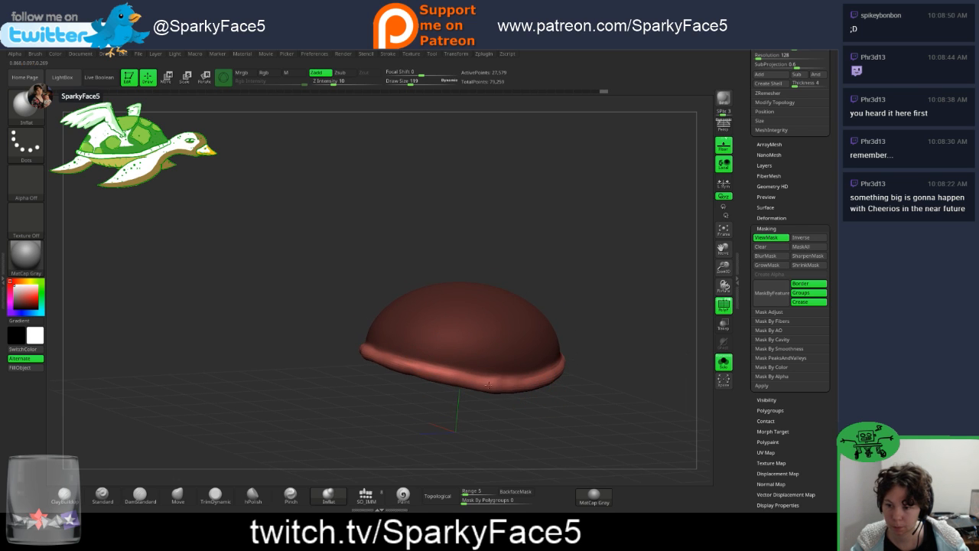
{"action": "left_click_drag", "start_coordinate": [325, 386], "coordinate": [400, 397]}
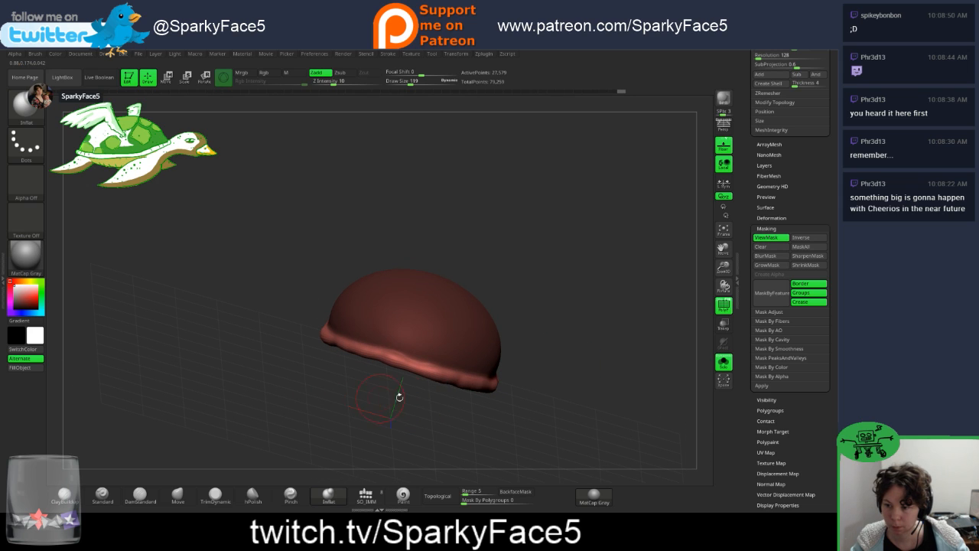
Step: Undo the last rim strokes and thicken the unmasked rim evenly around the shell's sides with the Inflate brush
{"action": "key", "text": "z"}
{"action": "key", "text": "z"}
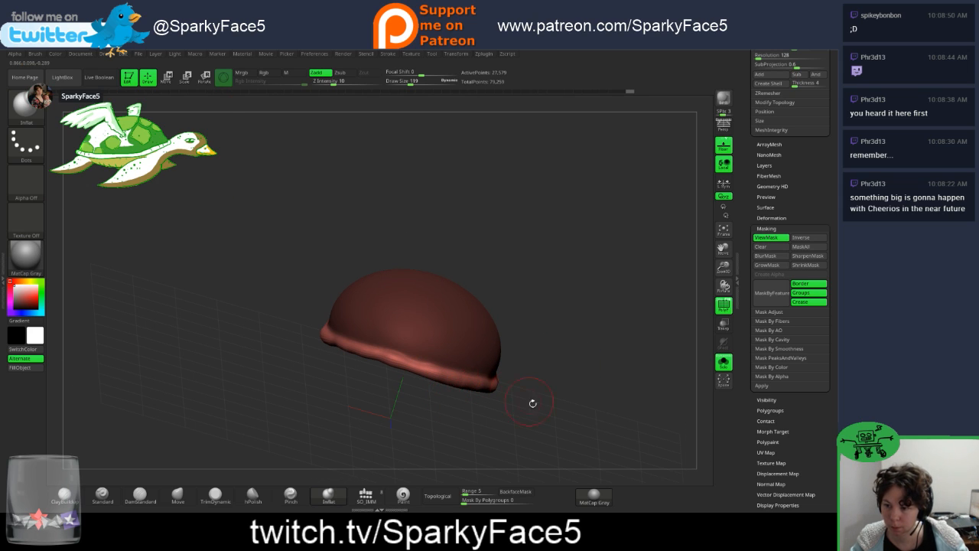
{"action": "left_click_drag", "start_coordinate": [533, 403], "coordinate": [508, 391]}
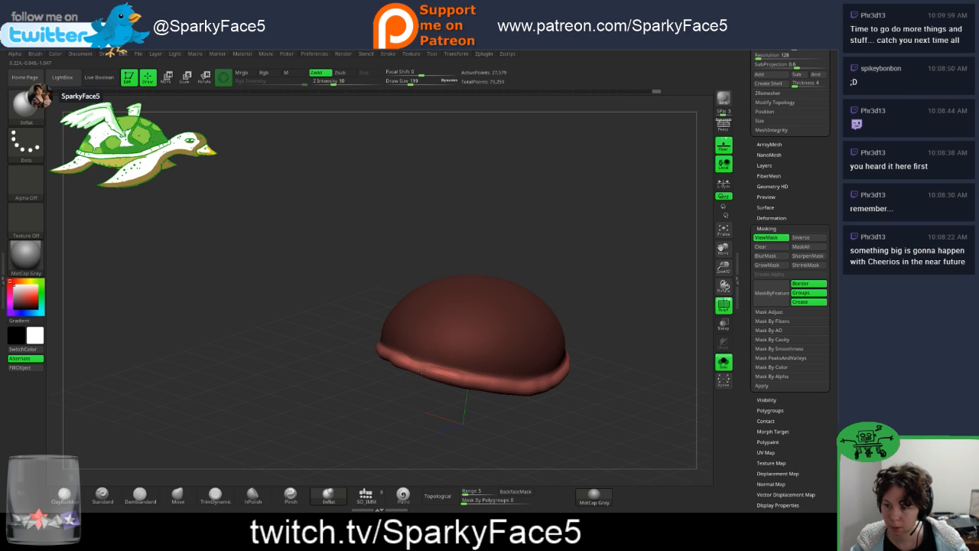
{"action": "left_click_drag", "start_coordinate": [349, 387], "coordinate": [394, 371]}
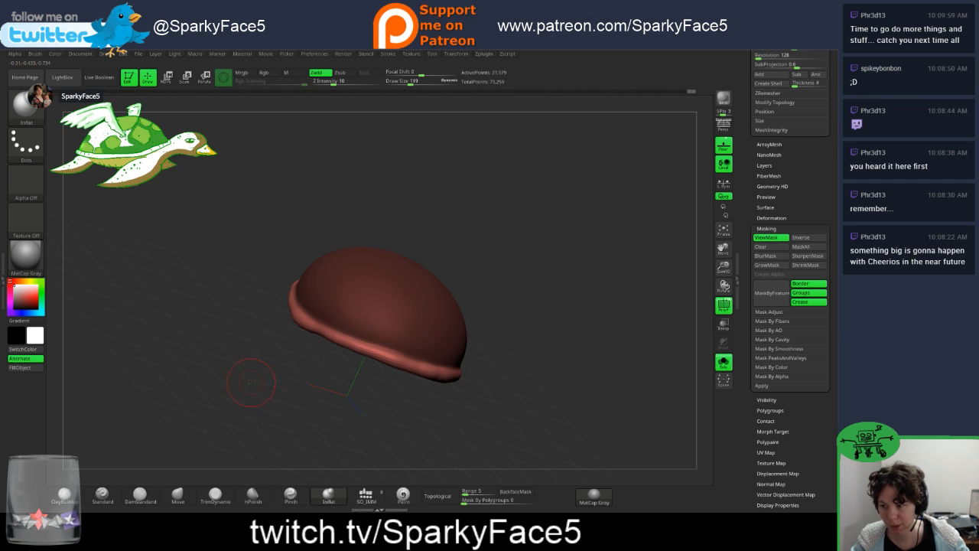
{"action": "left_click_drag", "start_coordinate": [256, 383], "coordinate": [273, 390], "text": "alt"}
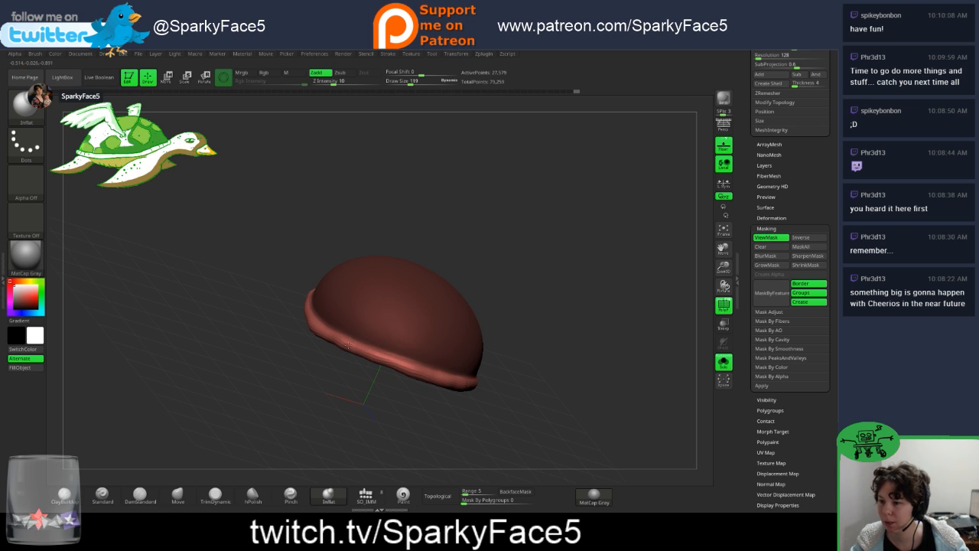
{"action": "left_click_drag", "start_coordinate": [367, 380], "coordinate": [446, 354]}
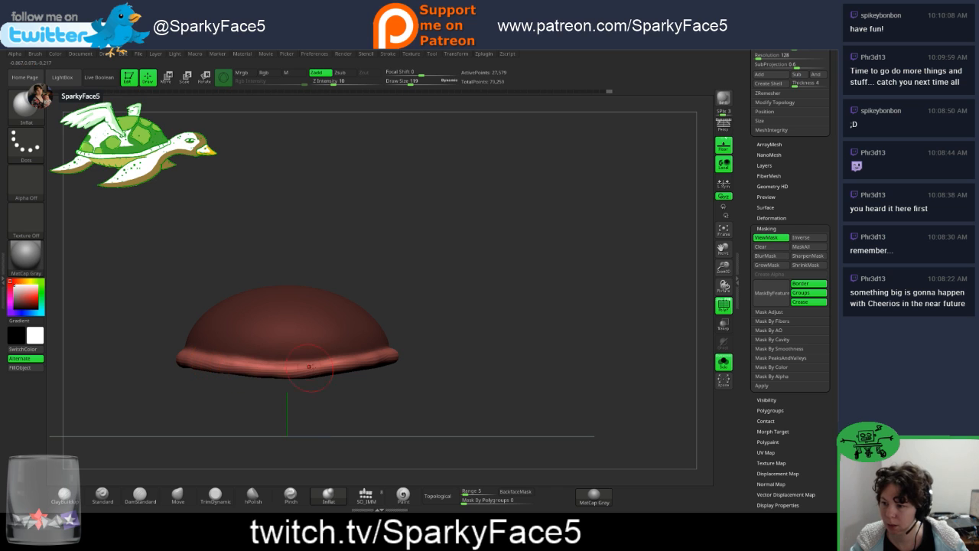
Step: Smooth the unmasked rim at the end of the shell to even out the inflated edge
{"action": "left_click_drag", "start_coordinate": [472, 319], "coordinate": [462, 359]}
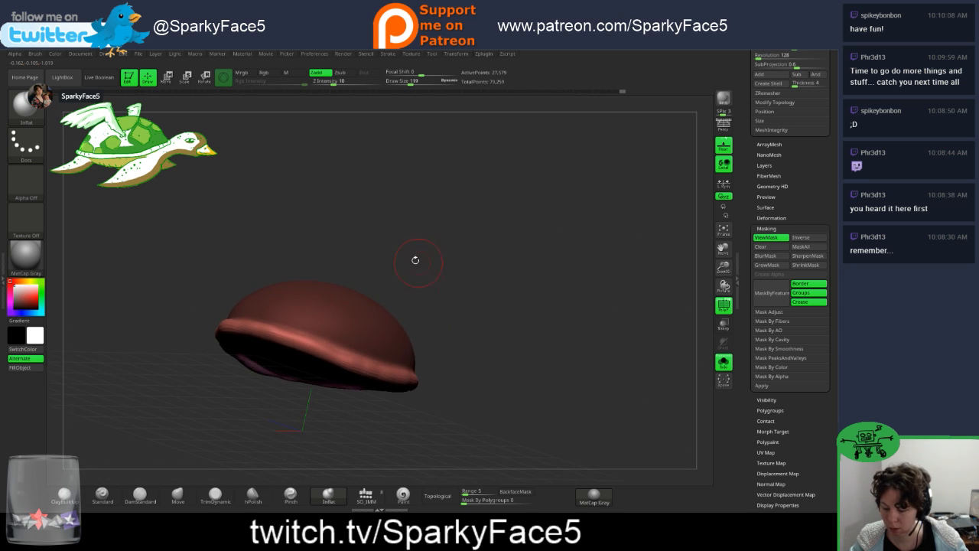
{"action": "left_click_drag", "start_coordinate": [415, 260], "coordinate": [481, 221]}
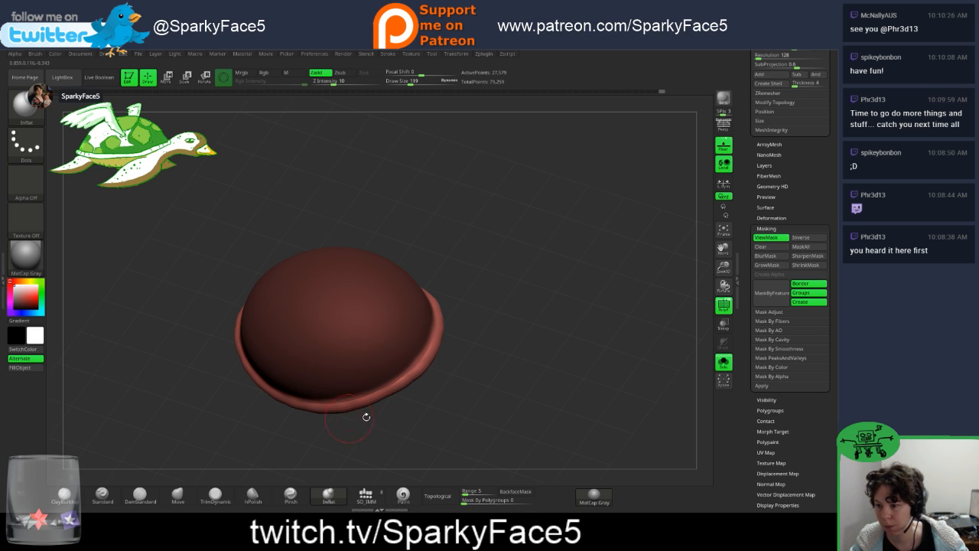
{"action": "mouse_move", "coordinate": [365, 415]}
{"action": "left_mouse_down"}
{"action": "mouse_move", "coordinate": [439, 410]}
{"action": "mouse_move", "coordinate": [430, 438]}
{"action": "mouse_move", "coordinate": [441, 435]}
{"action": "left_mouse_up"}
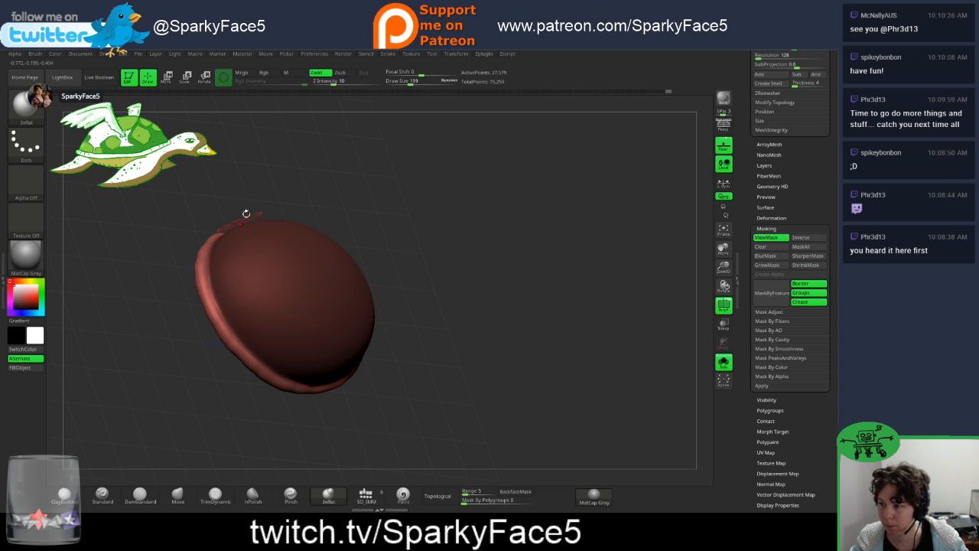
{"action": "left_click_drag", "start_coordinate": [246, 214], "coordinate": [210, 256]}
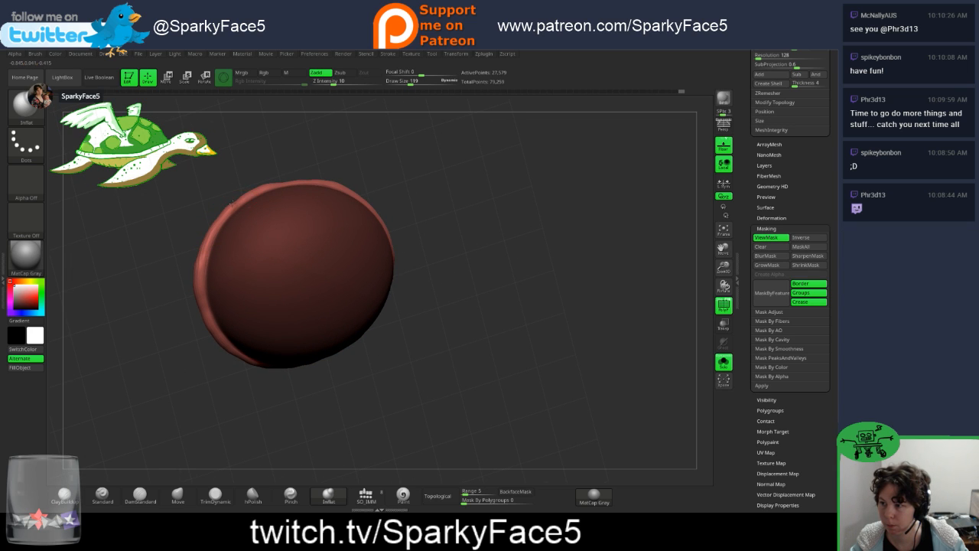
{"action": "key", "text": "shift"}
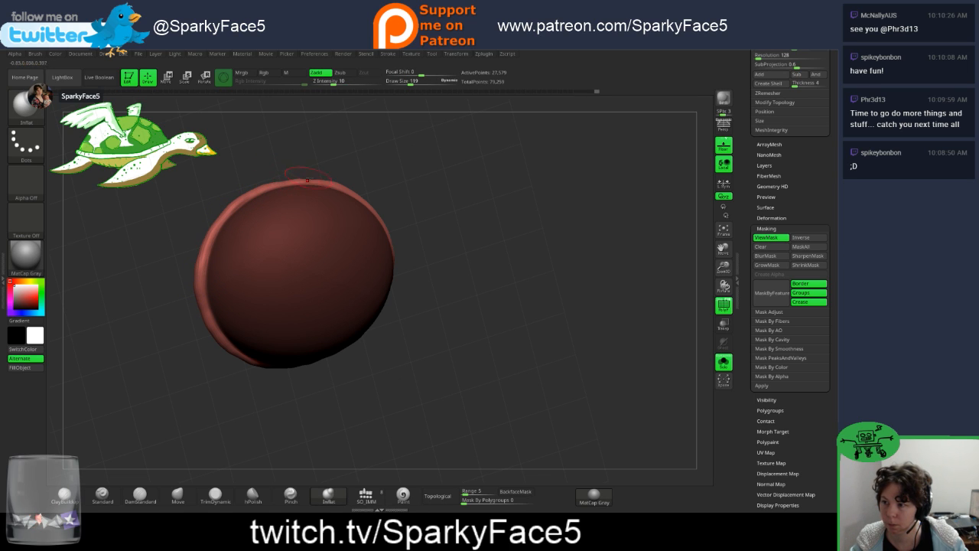
{"action": "left_click_drag", "start_coordinate": [341, 151], "coordinate": [306, 167]}
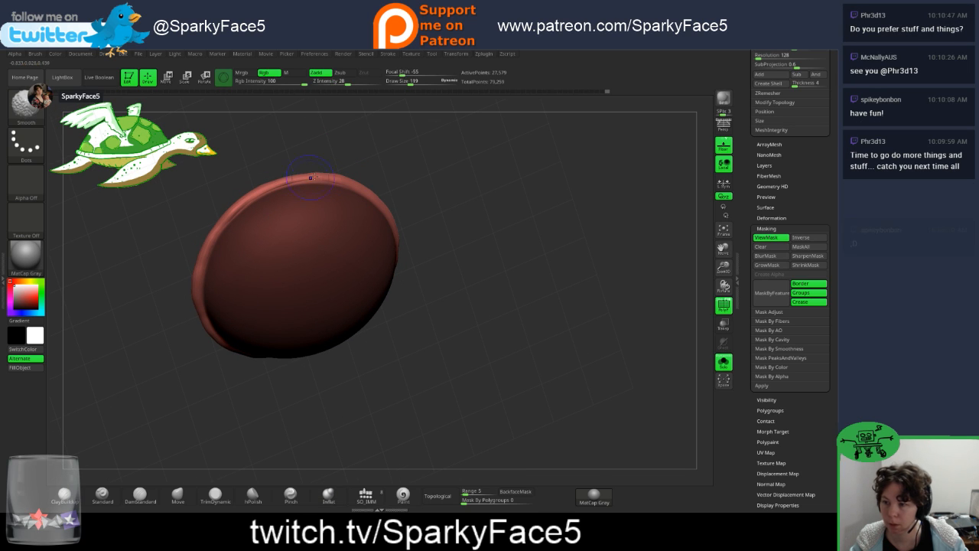
{"action": "left_click_drag", "start_coordinate": [503, 383], "coordinate": [496, 319]}
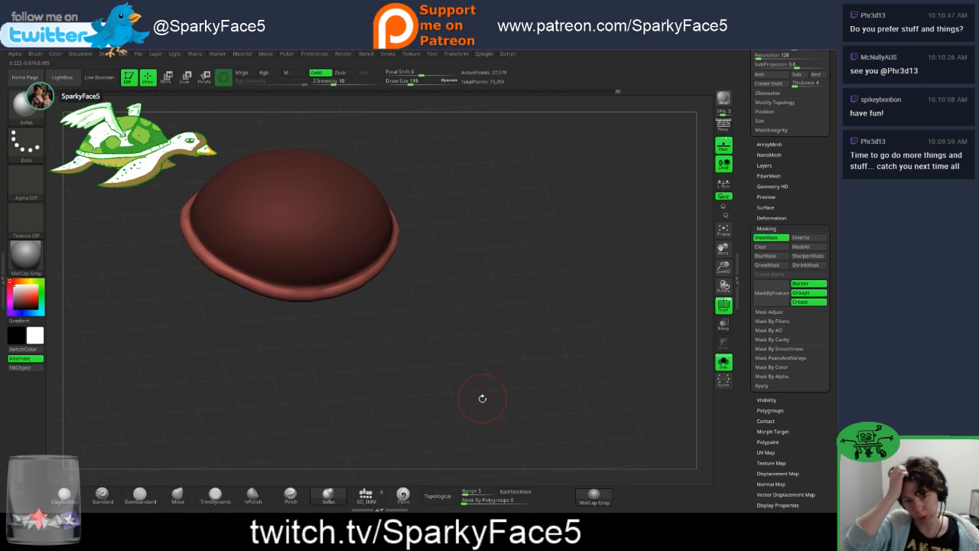
{"action": "mouse_move", "coordinate": [409, 388]}
{"action": "left_mouse_down"}
{"action": "mouse_move", "coordinate": [396, 347]}
{"action": "mouse_move", "coordinate": [499, 318]}
{"action": "mouse_move", "coordinate": [518, 323]}
{"action": "mouse_move", "coordinate": [493, 324]}
{"action": "mouse_move", "coordinate": [524, 301]}
{"action": "mouse_move", "coordinate": [543, 303]}
{"action": "mouse_move", "coordinate": [546, 221]}
{"action": "mouse_move", "coordinate": [543, 330]}
{"action": "mouse_move", "coordinate": [494, 328]}
{"action": "left_mouse_up"}
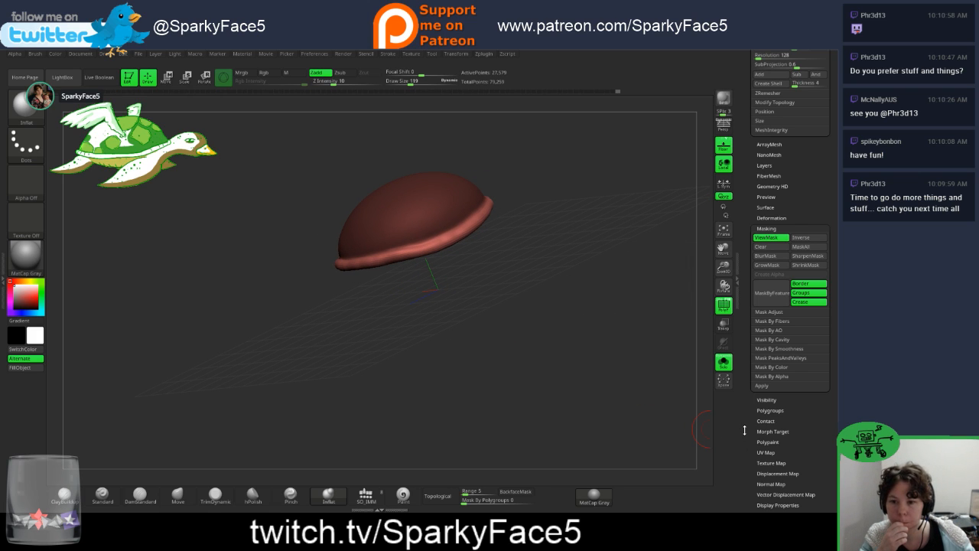
Step: Try Auto Groups on the shell's polygroups and undo it
{"action": "left_click_drag", "start_coordinate": [666, 405], "coordinate": [457, 258]}
{"action": "scroll", "coordinate": [755, 413], "scroll_direction": "down", "scroll_amount": 5}
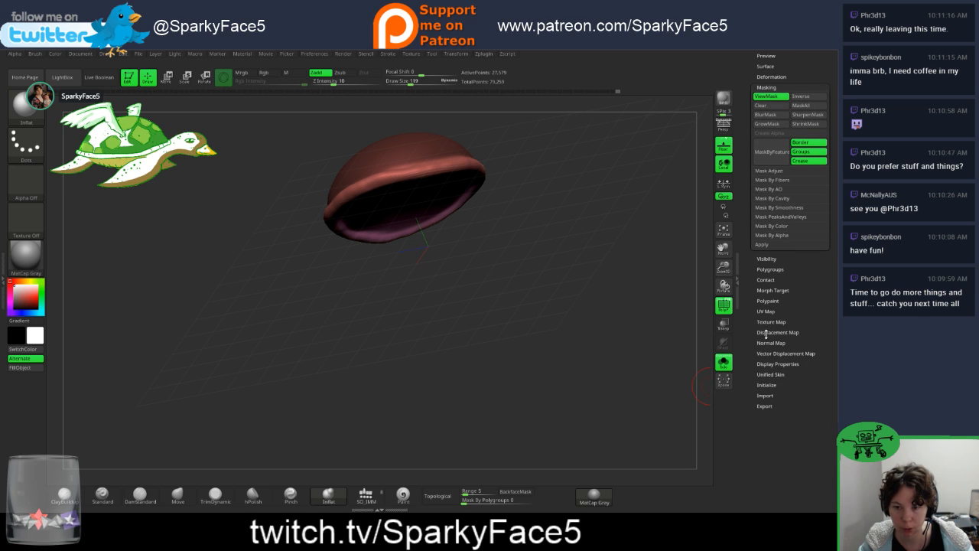
{"action": "left_click", "coordinate": [769, 270]}
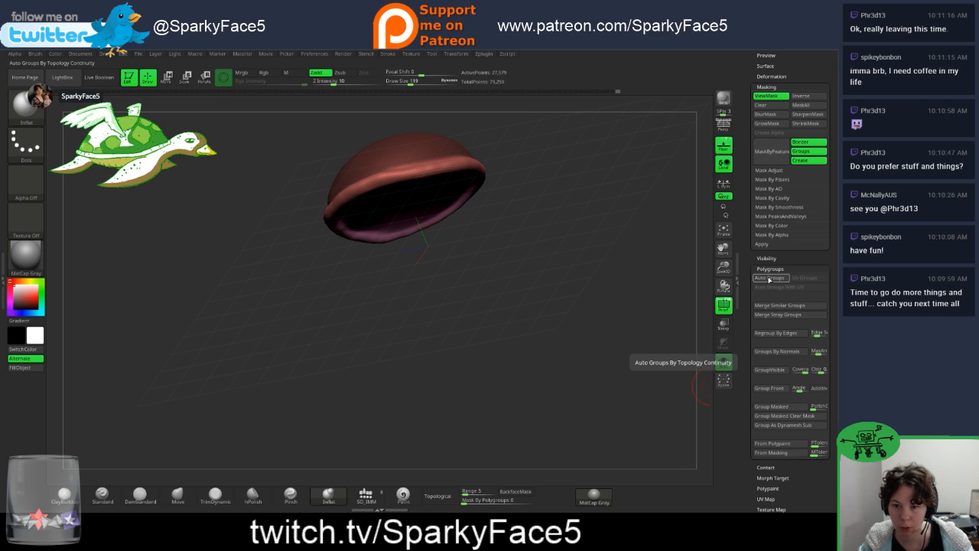
{"action": "left_click", "coordinate": [770, 277]}
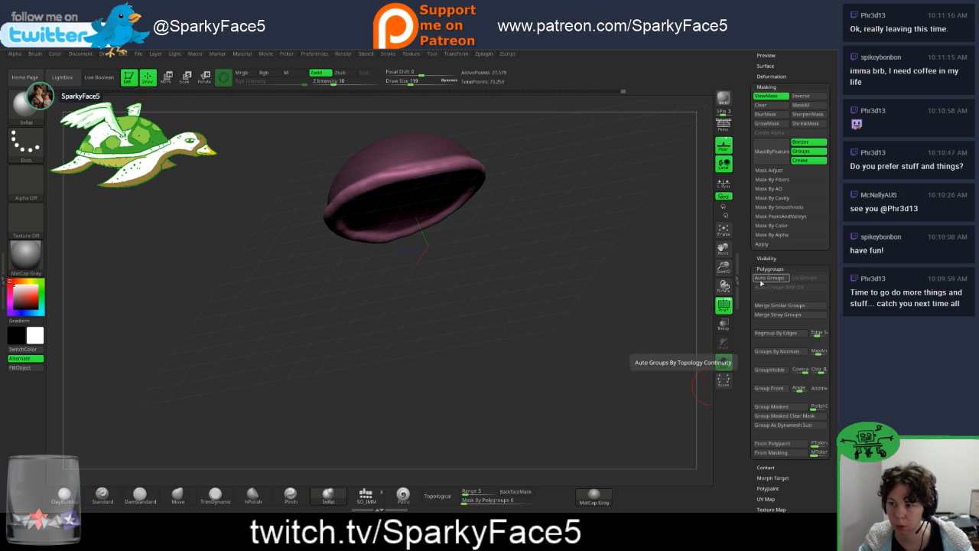
{"action": "left_click_drag", "start_coordinate": [633, 299], "coordinate": [539, 292]}
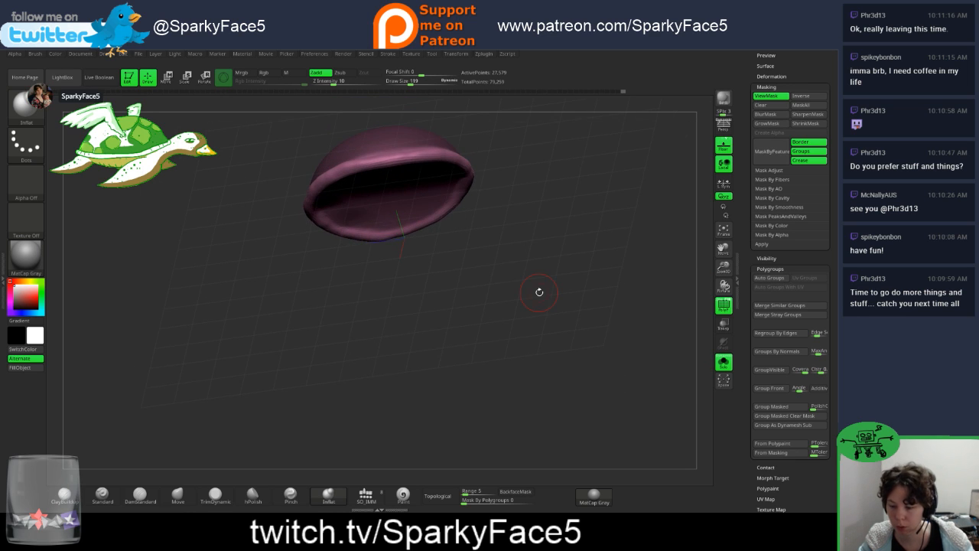
{"action": "key", "text": "ctrl+z"}
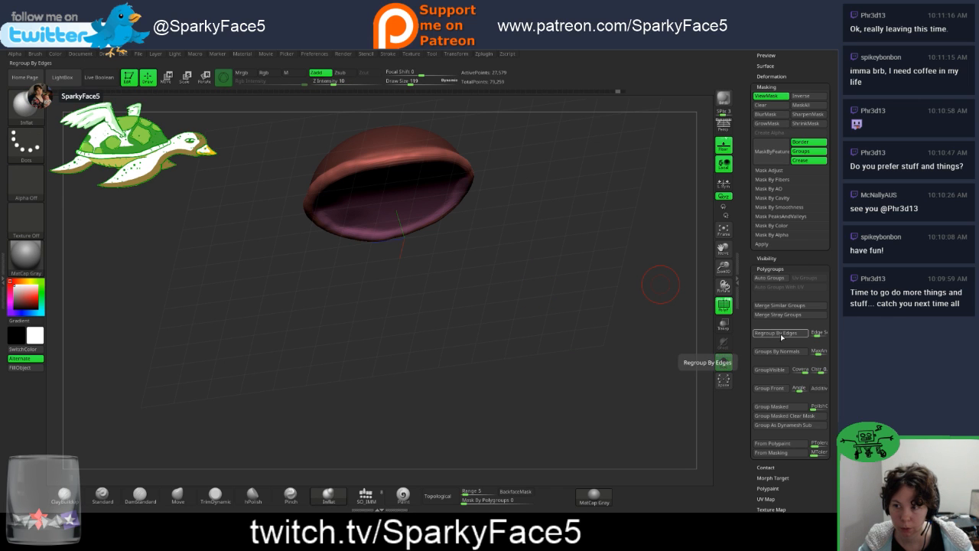
Step: Try Regroup By Edges on the shell and undo it
{"action": "left_click", "coordinate": [777, 333]}
{"action": "left_click_drag", "start_coordinate": [611, 295], "coordinate": [596, 339]}
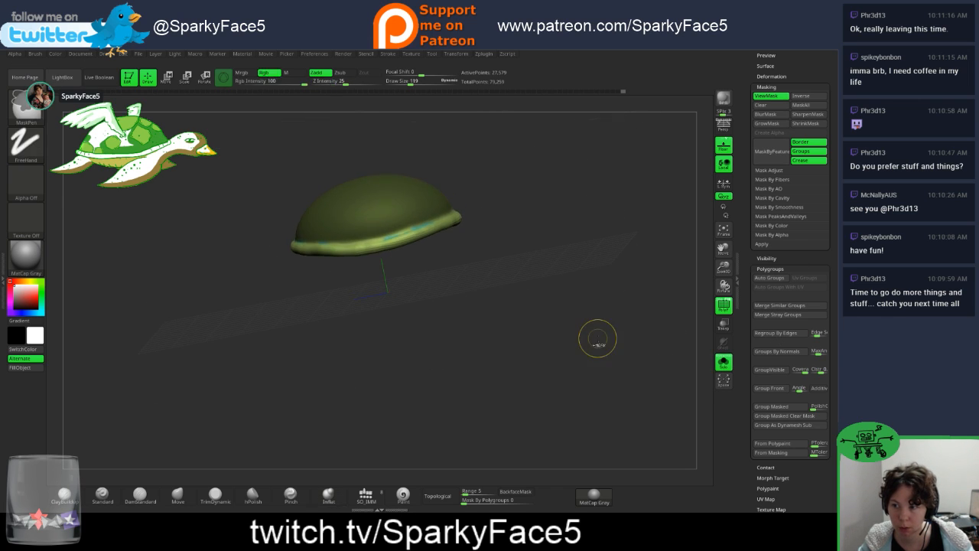
{"action": "key", "text": "ctrl+z"}
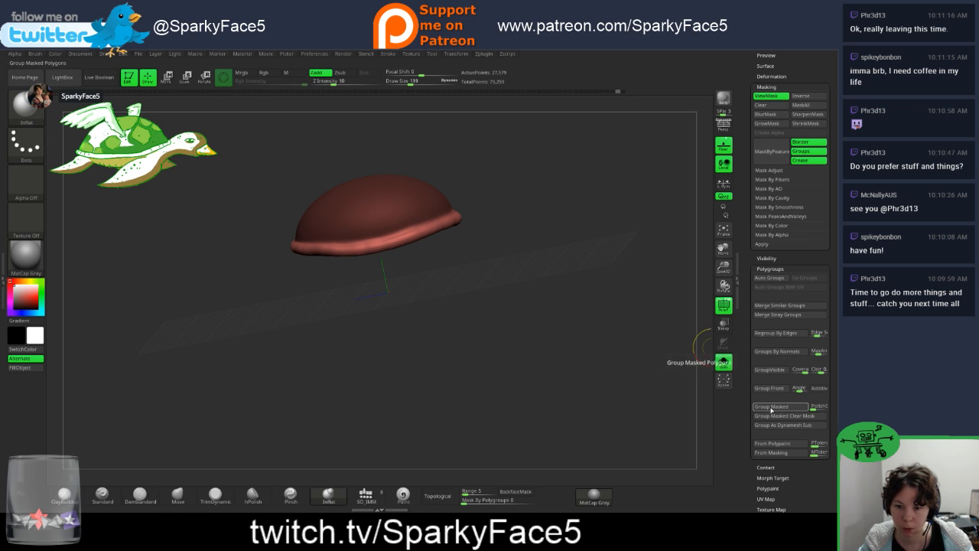
Step: Turn the masked dome into its own polygroup with Group Masked and clear the mask
{"action": "left_click", "coordinate": [771, 406]}
{"action": "left_click_drag", "start_coordinate": [641, 385], "coordinate": [601, 290]}
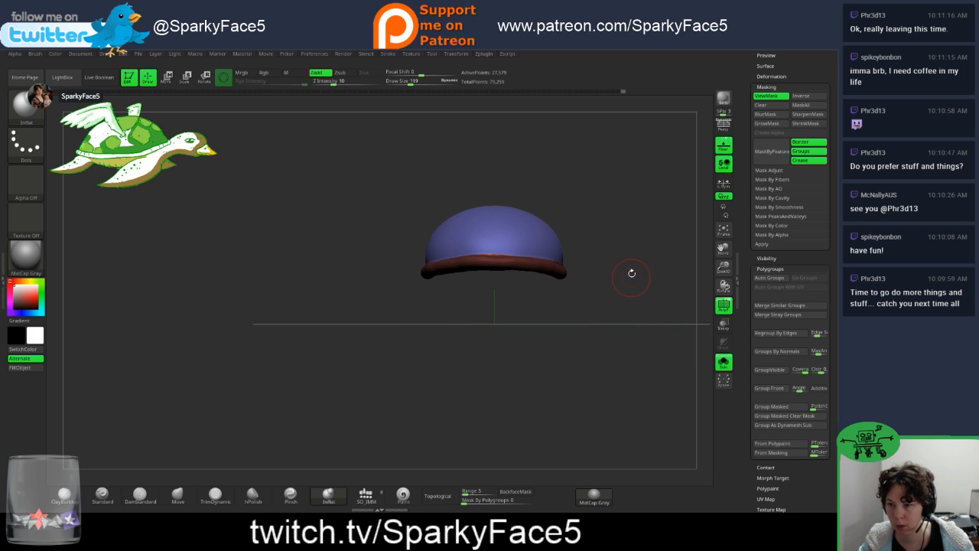
{"action": "left_click_drag", "start_coordinate": [618, 245], "coordinate": [601, 260]}
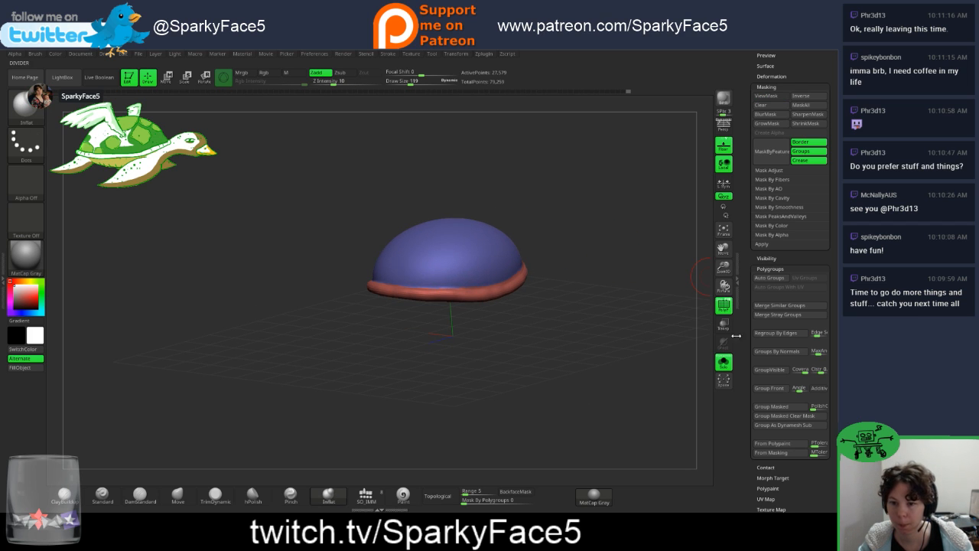
Step: Turn off Solo to show the whole turtle, try selecting the flippers subtool, and make the shell active again
{"action": "left_click_drag", "start_coordinate": [607, 326], "coordinate": [549, 323]}
{"action": "left_click", "coordinate": [724, 364]}
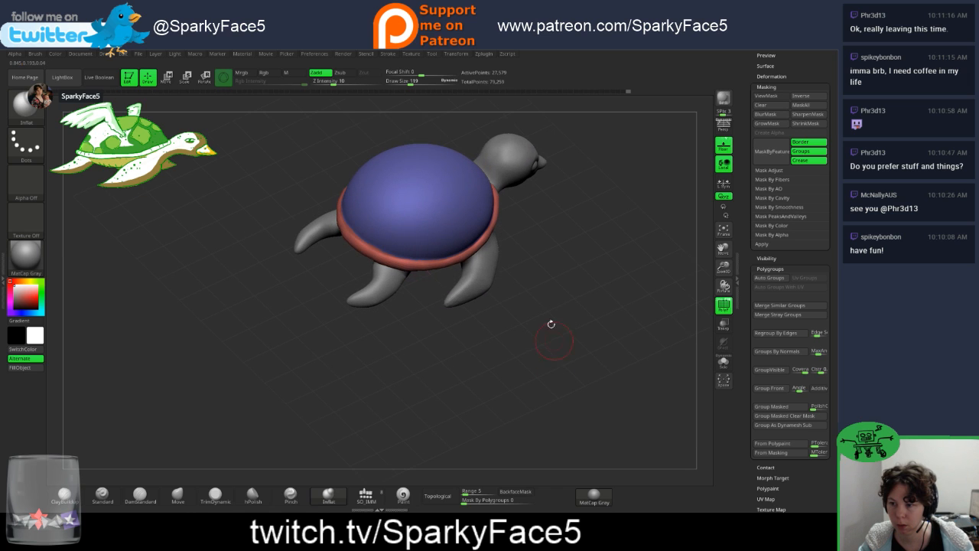
{"action": "left_click", "coordinate": [488, 279], "text": "alt"}
{"action": "left_click_drag", "start_coordinate": [534, 279], "coordinate": [520, 232]}
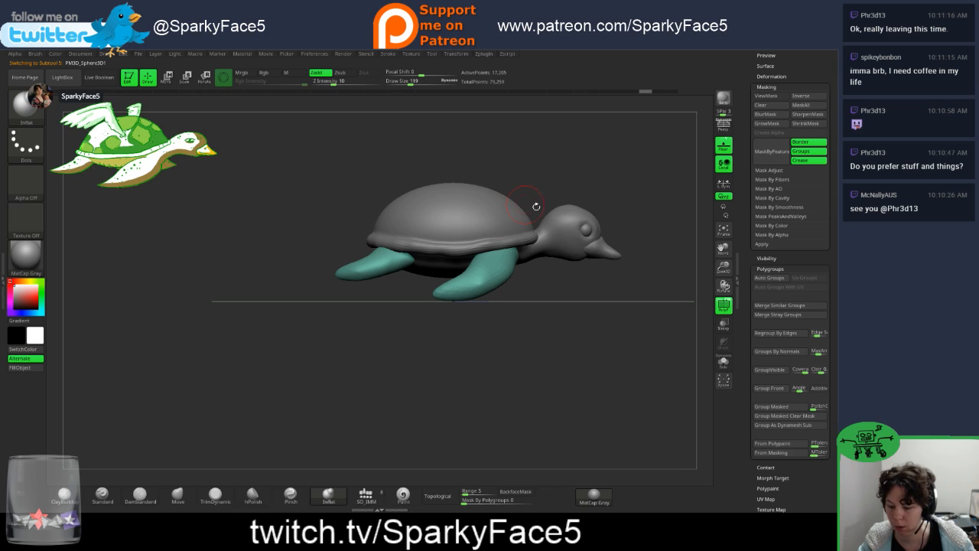
{"action": "left_click", "coordinate": [492, 223], "text": "alt"}
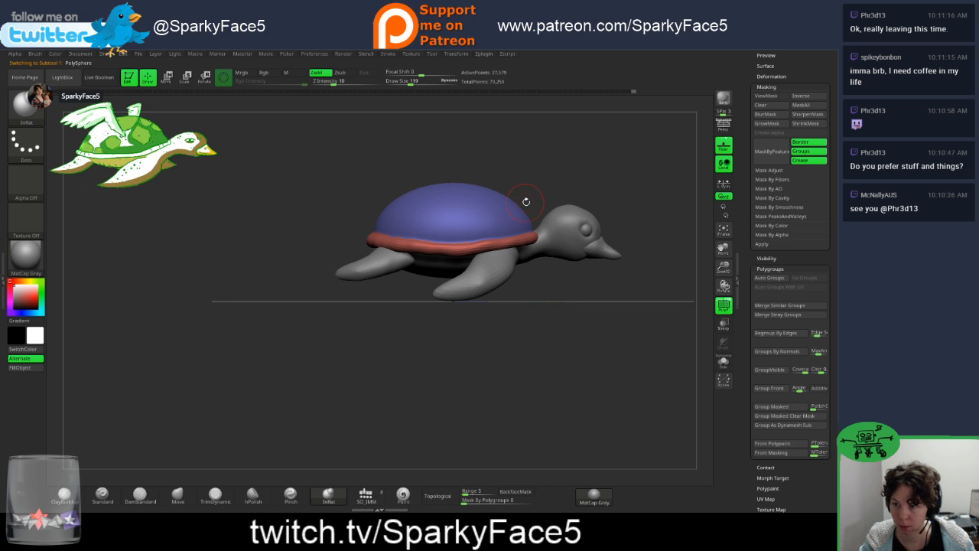
Step: Choose the Move brush with a larger draw size and Topological masking enabled, and start adjusting the dome's upper front
{"action": "key", "text": "s"}
{"action": "left_click_drag", "start_coordinate": [567, 188], "coordinate": [573, 188]}
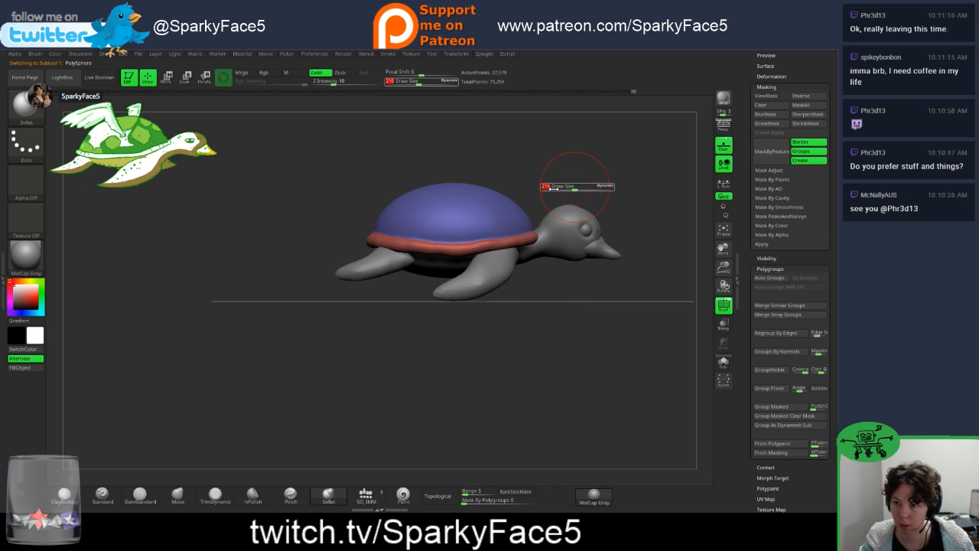
{"action": "left_click", "coordinate": [177, 495]}
{"action": "left_click", "coordinate": [438, 496]}
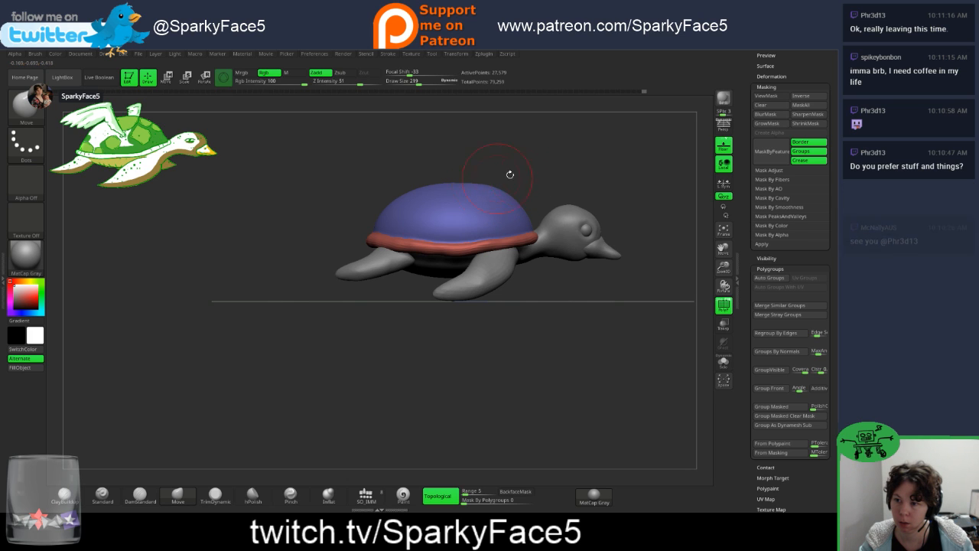
{"action": "left_click_drag", "start_coordinate": [510, 168], "coordinate": [511, 214]}
{"action": "right_click_drag", "start_coordinate": [511, 214], "coordinate": [532, 200]}
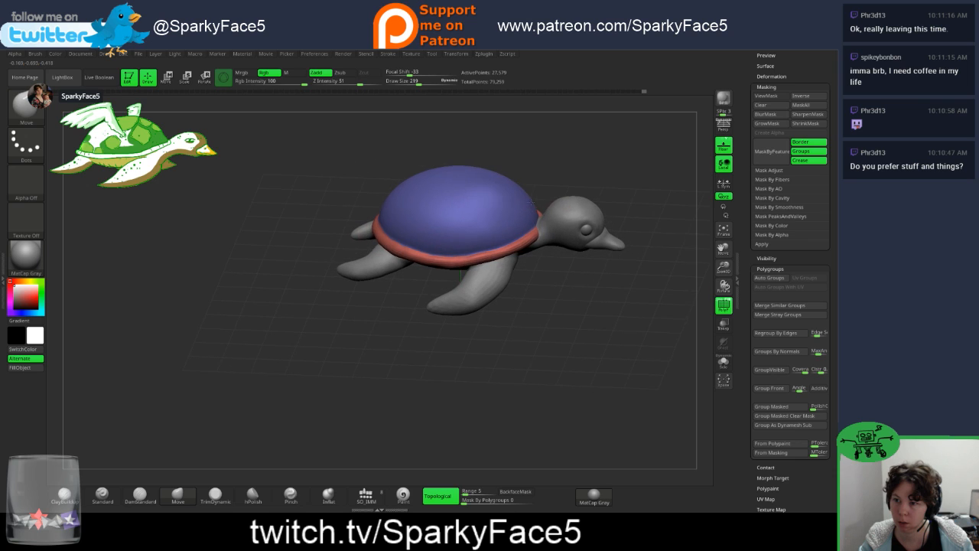
{"action": "right_click_drag", "start_coordinate": [528, 271], "coordinate": [518, 252]}
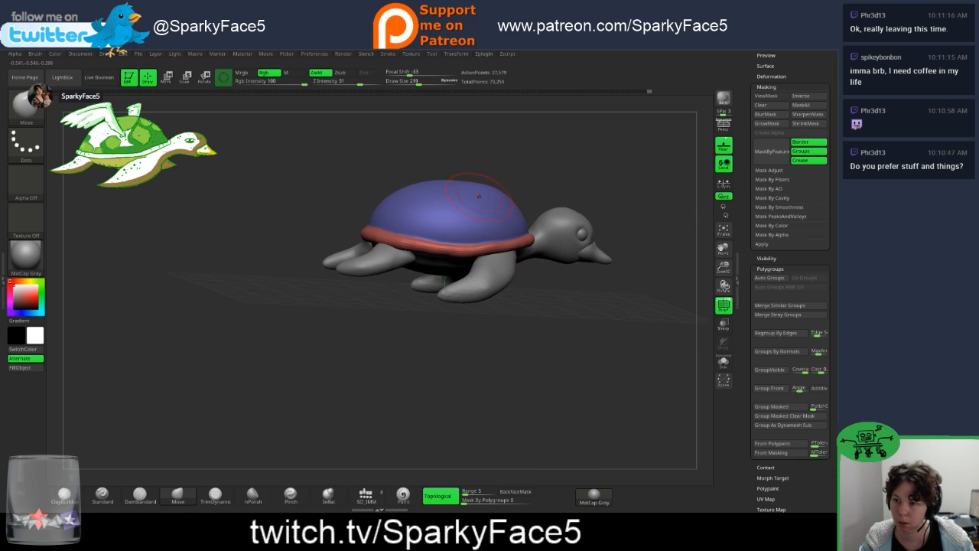
{"action": "right_click_drag", "start_coordinate": [545, 173], "coordinate": [542, 194]}
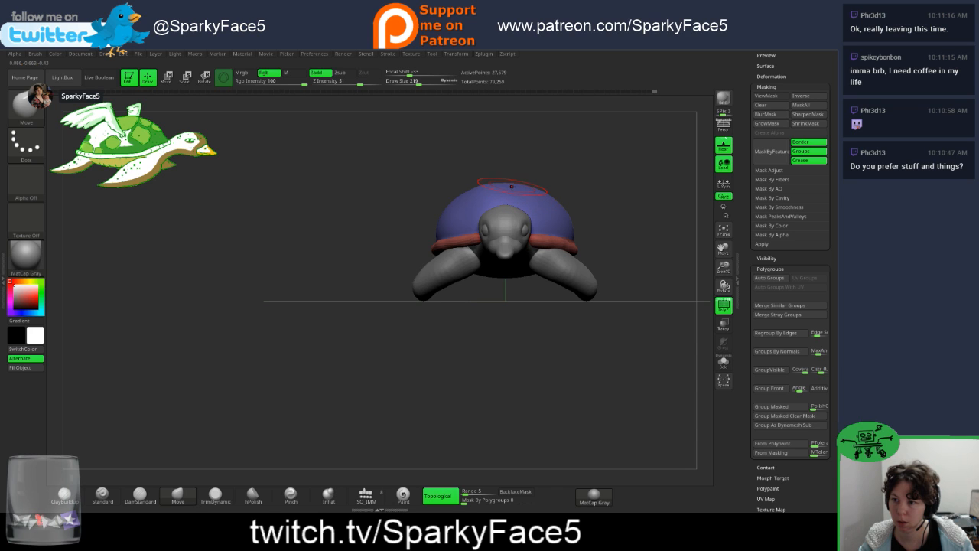
Step: Enlarge the draw size to 335 and pull the top of the shell's dome up into a taller, rounder profile with the Move brush
{"action": "key", "text": "s"}
{"action": "left_click_drag", "start_coordinate": [589, 196], "coordinate": [596, 195]}
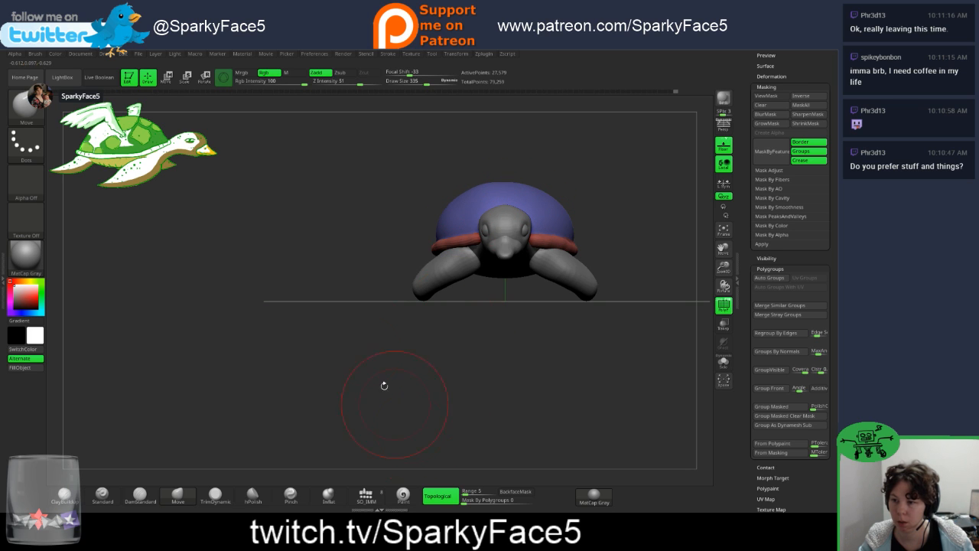
{"action": "right_click_drag", "start_coordinate": [382, 387], "coordinate": [396, 278]}
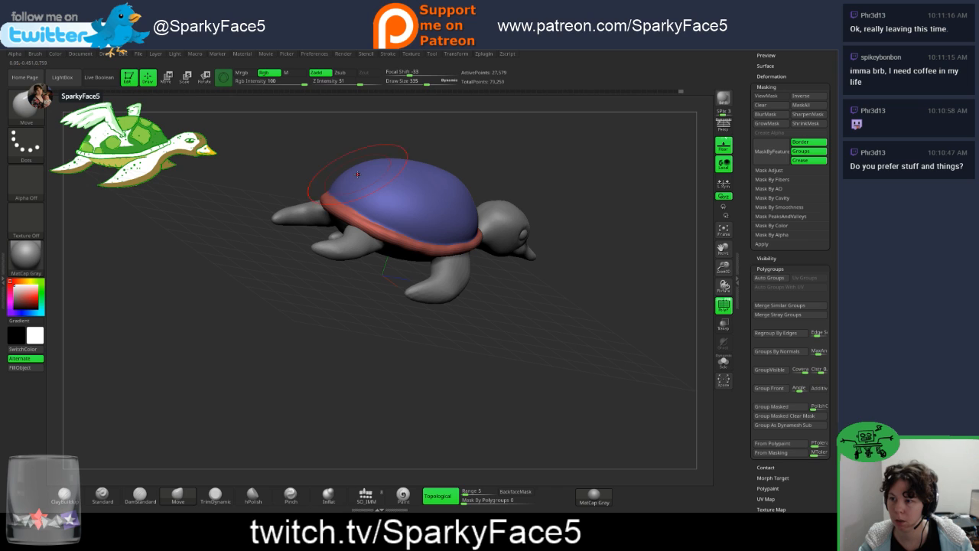
{"action": "right_click_drag", "start_coordinate": [308, 166], "coordinate": [368, 205]}
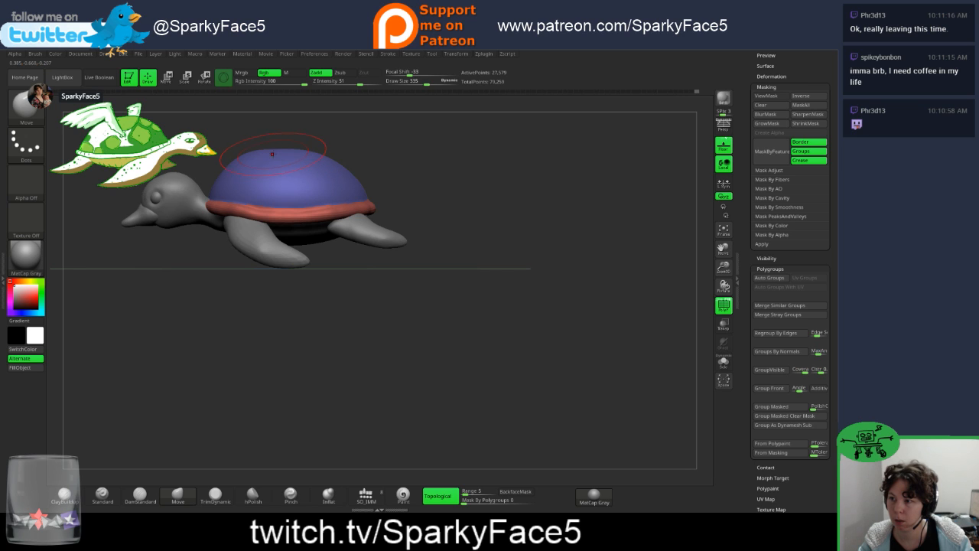
{"action": "right_click_drag", "start_coordinate": [272, 154], "coordinate": [343, 174]}
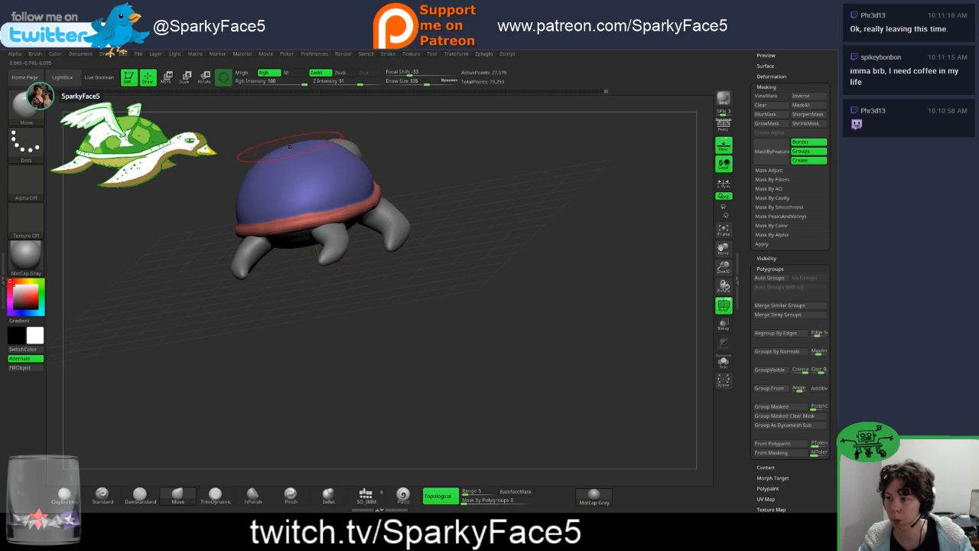
{"action": "right_click_drag", "start_coordinate": [435, 181], "coordinate": [368, 181]}
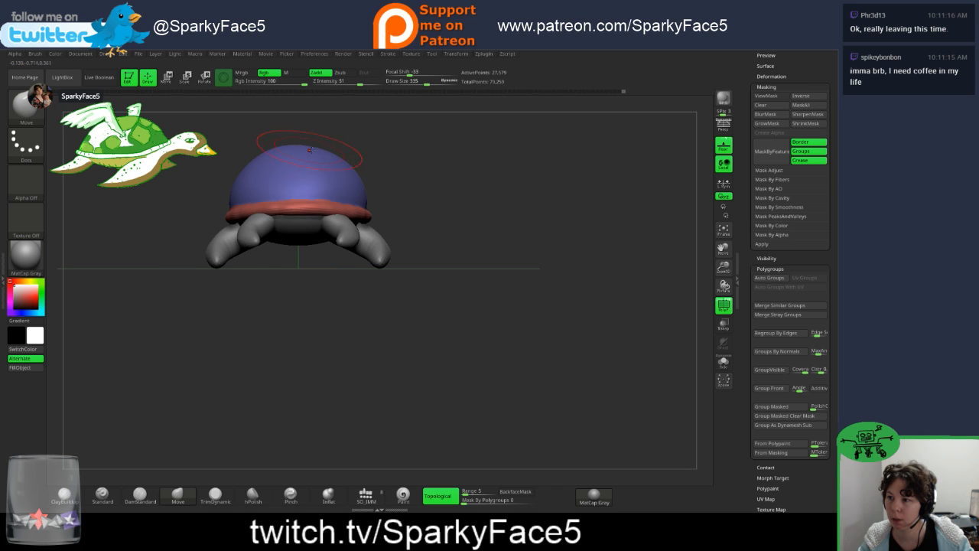
{"action": "right_click_drag", "start_coordinate": [309, 149], "coordinate": [329, 162]}
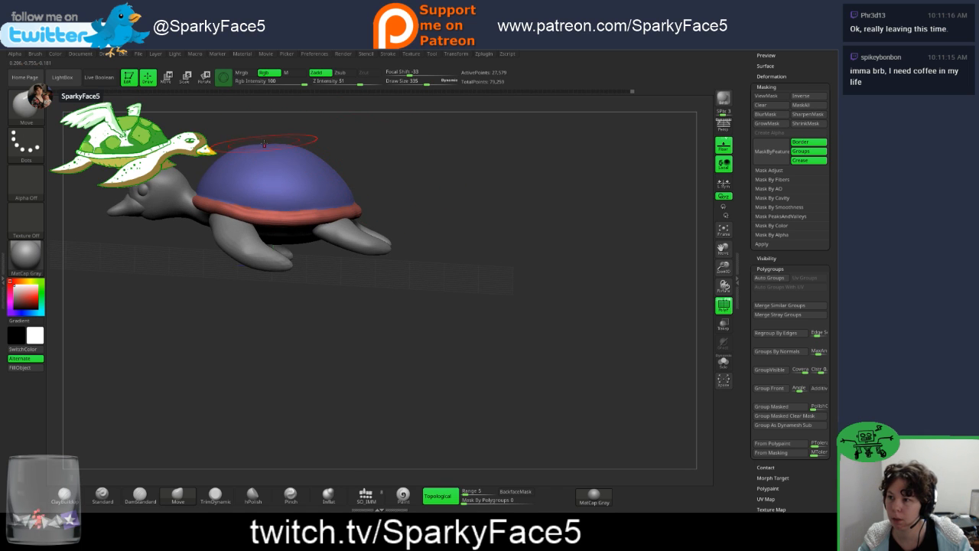
{"action": "right_click_drag", "start_coordinate": [329, 146], "coordinate": [413, 153]}
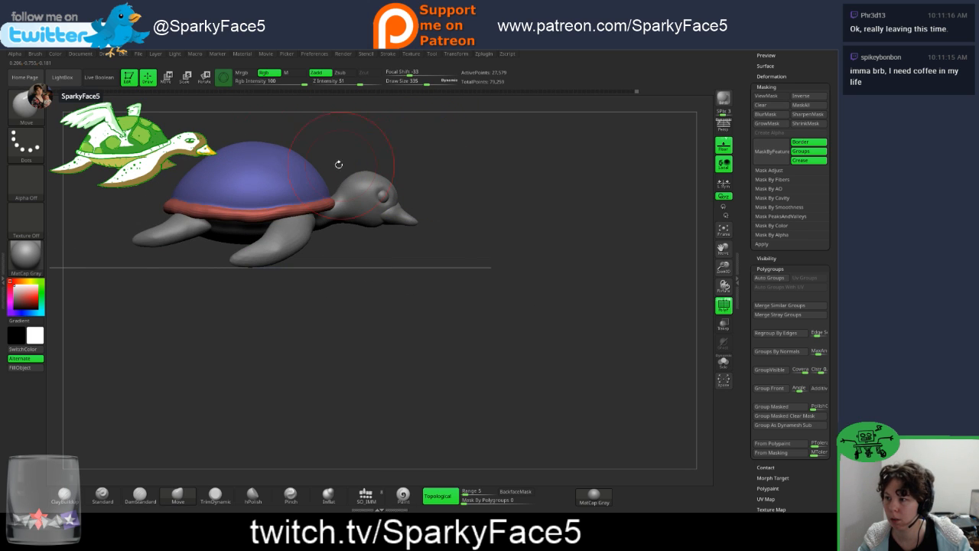
Step: Reduce the draw size to 257 and refine the front slope of the dome near the neck with the Move brush
{"action": "key", "text": "s"}
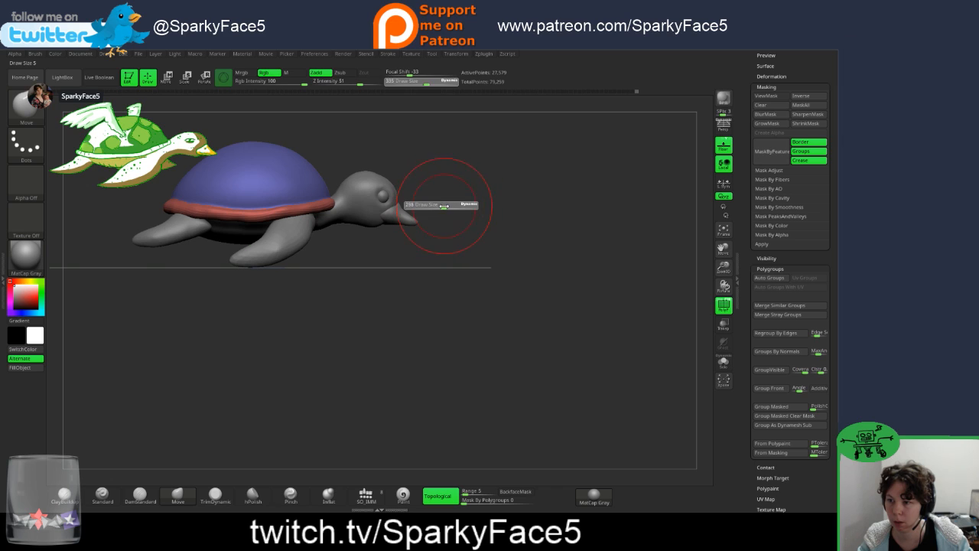
{"action": "left_click_drag", "start_coordinate": [444, 206], "coordinate": [437, 206]}
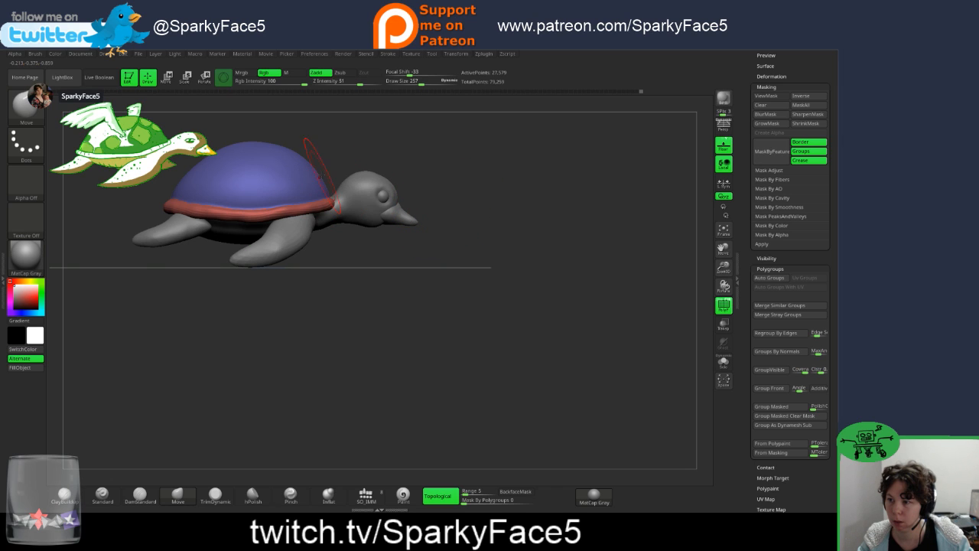
{"action": "right_click_drag", "start_coordinate": [333, 165], "coordinate": [326, 171]}
{"action": "mouse_move", "coordinate": [376, 158]}
{"action": "left_mouse_down"}
{"action": "mouse_move", "coordinate": [424, 170]}
{"action": "mouse_move", "coordinate": [426, 209]}
{"action": "left_mouse_up"}
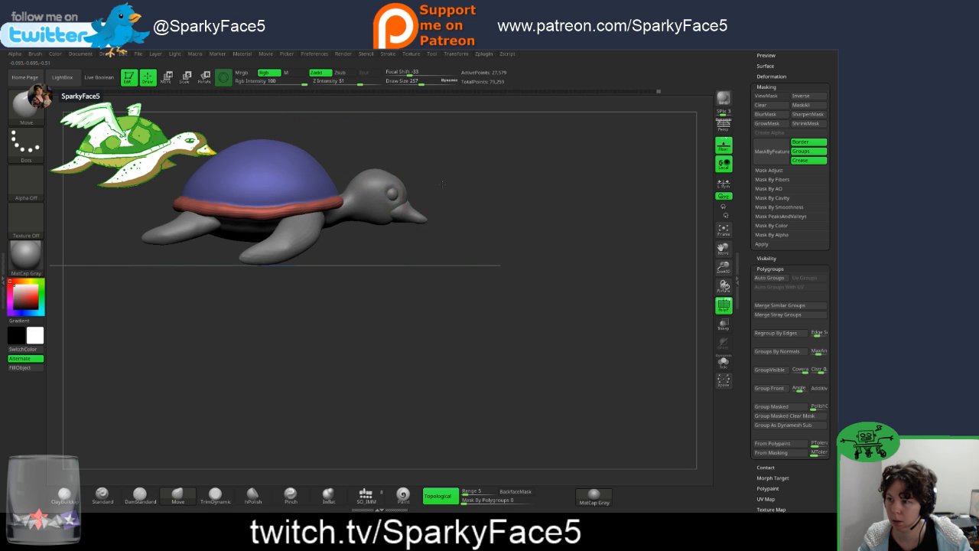
Step: Lift and curve the front of the shell's rim around the neck and above the front flippers with the Move brush
{"action": "left_click_drag", "start_coordinate": [442, 184], "coordinate": [446, 180], "text": "shift"}
{"action": "left_click_drag", "start_coordinate": [462, 231], "coordinate": [419, 181]}
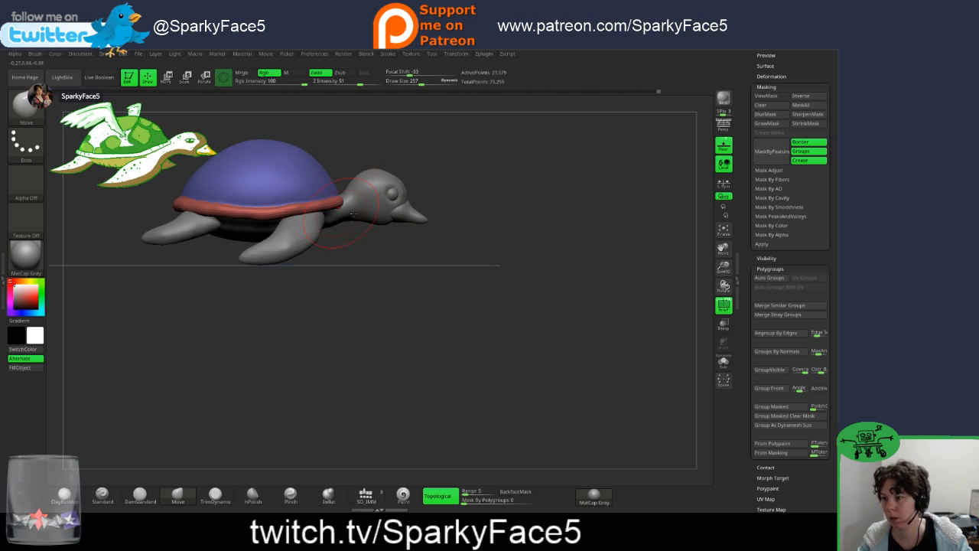
{"action": "mouse_move", "coordinate": [463, 264]}
{"action": "left_mouse_down", "text": "alt"}
{"action": "mouse_move", "coordinate": [477, 295]}
{"action": "mouse_move", "coordinate": [567, 337]}
{"action": "left_mouse_up", "text": "alt"}
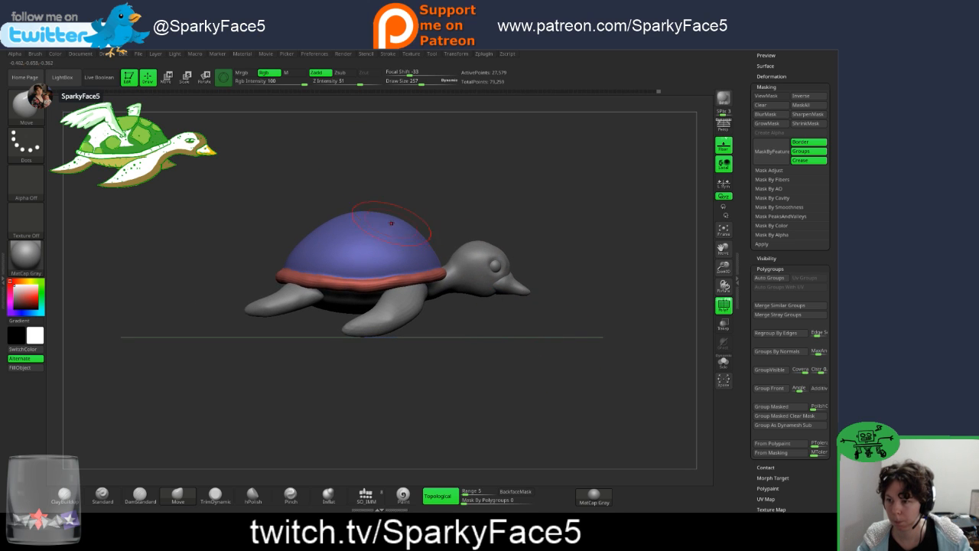
{"action": "mouse_move", "coordinate": [450, 214]}
{"action": "left_mouse_down"}
{"action": "mouse_move", "coordinate": [469, 259]}
{"action": "mouse_move", "coordinate": [443, 269]}
{"action": "left_mouse_up"}
{"action": "left_click_drag", "start_coordinate": [558, 229], "coordinate": [422, 286]}
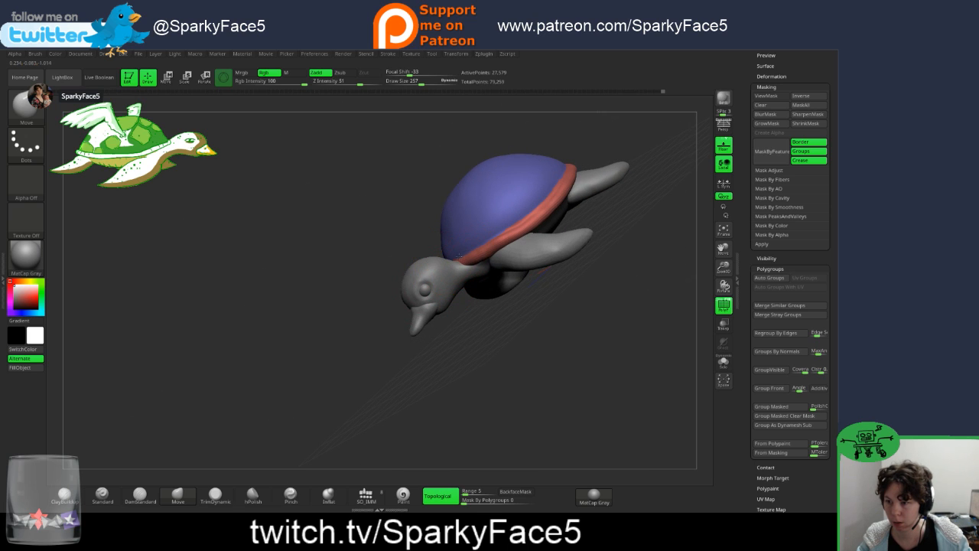
{"action": "right_click_drag", "start_coordinate": [476, 283], "coordinate": [444, 290]}
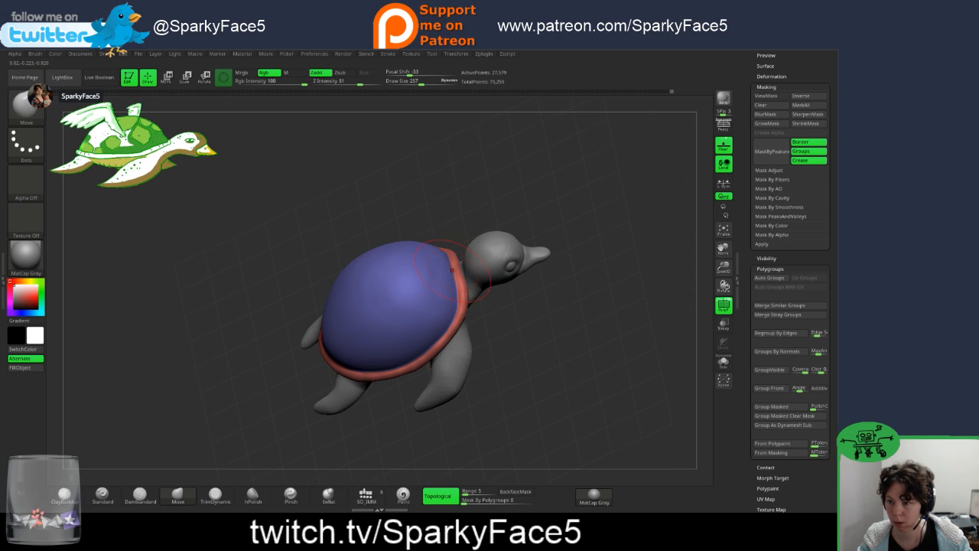
{"action": "right_click_drag", "start_coordinate": [452, 270], "coordinate": [482, 280]}
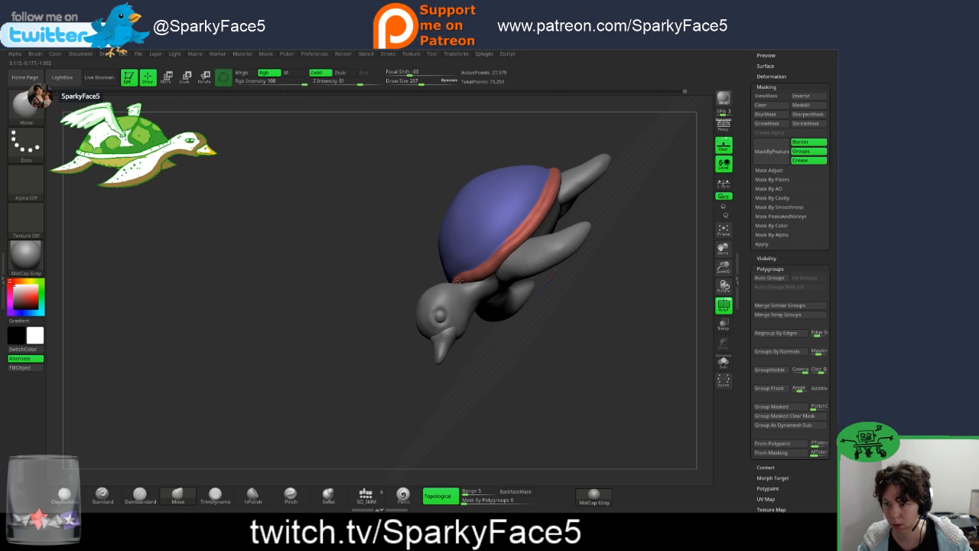
{"action": "mouse_move", "coordinate": [423, 293]}
{"action": "right_mouse_down"}
{"action": "mouse_move", "coordinate": [421, 189]}
{"action": "mouse_move", "coordinate": [450, 238]}
{"action": "right_mouse_up"}
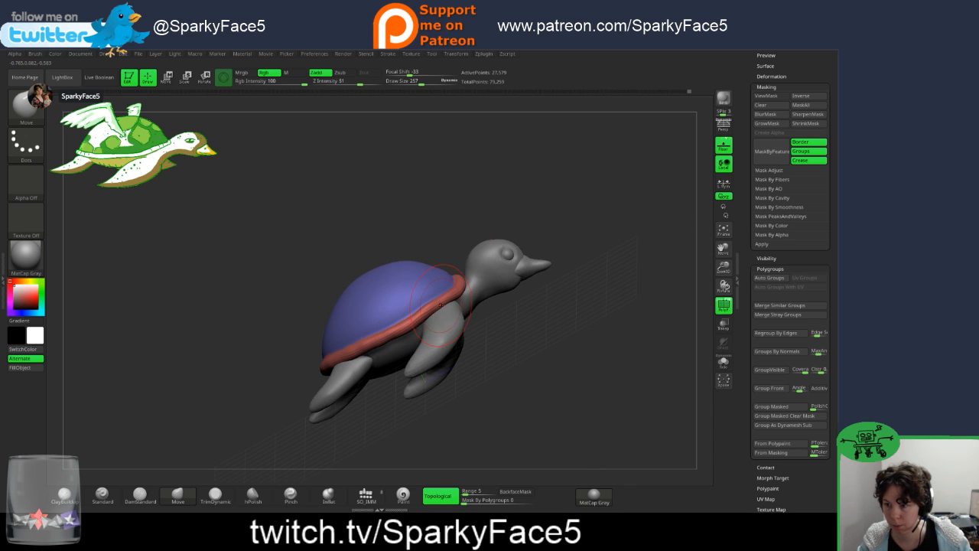
{"action": "right_click_drag", "start_coordinate": [511, 339], "coordinate": [484, 324]}
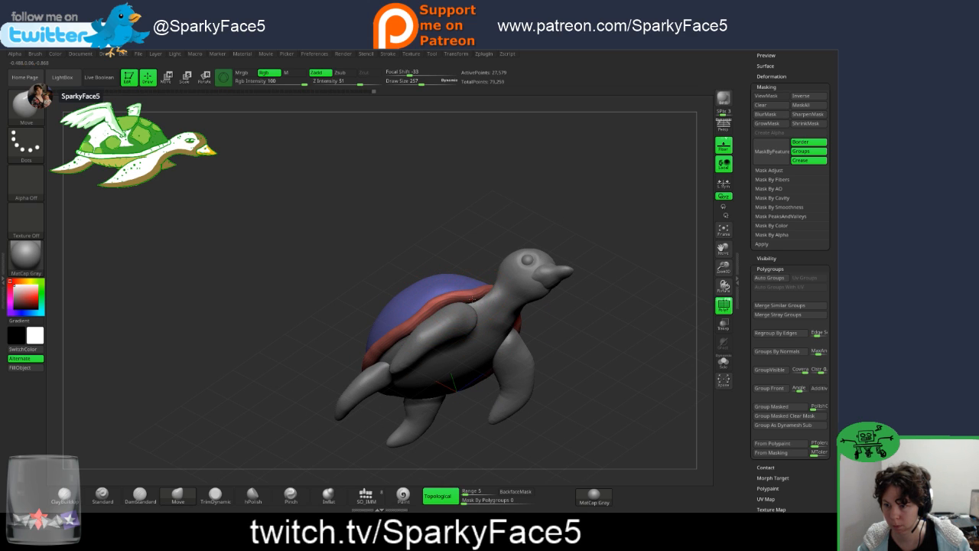
Step: Bend the shell's rim along the sides and rear into a gentle wave arching over the flippers with the Move brush
{"action": "right_click_drag", "start_coordinate": [486, 250], "coordinate": [440, 315]}
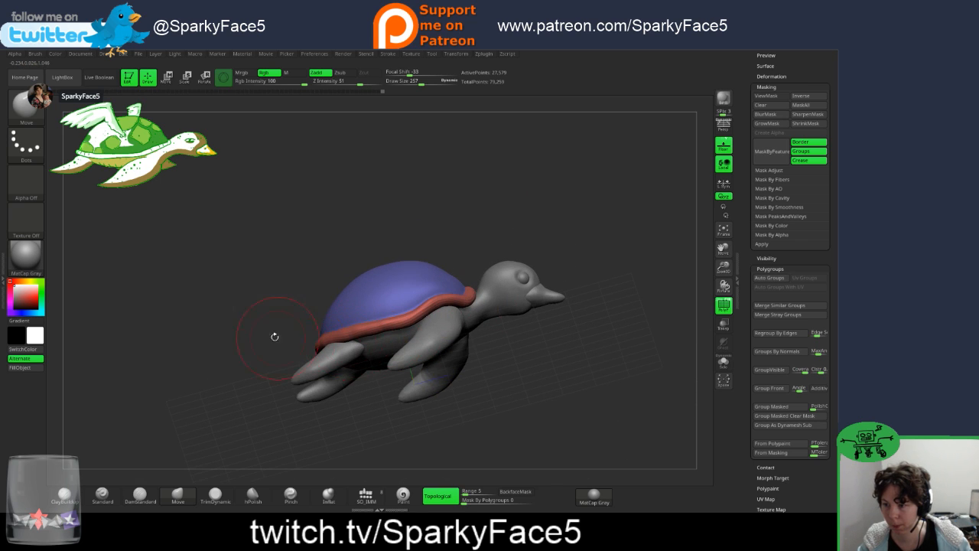
{"action": "right_click_drag", "start_coordinate": [274, 334], "coordinate": [341, 344]}
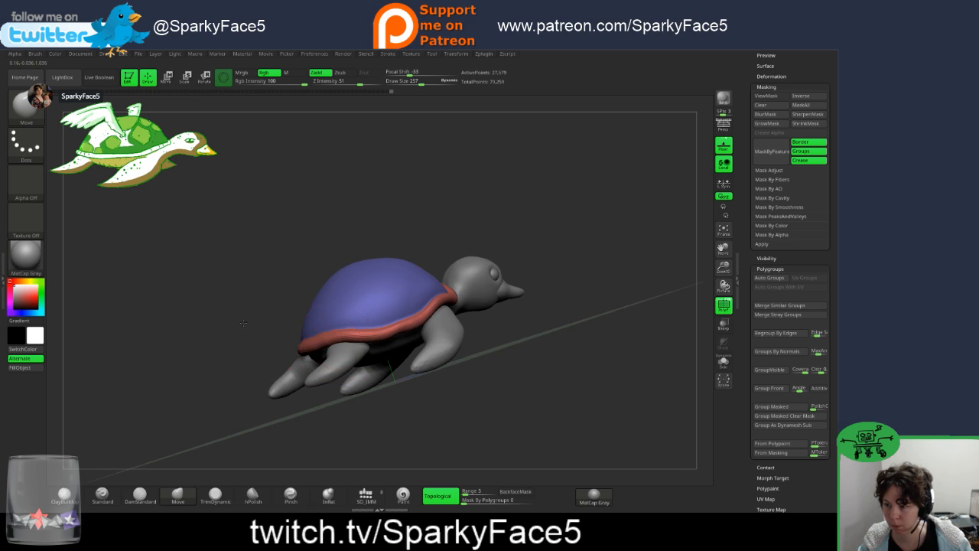
{"action": "left_click_drag", "start_coordinate": [276, 343], "coordinate": [314, 347]}
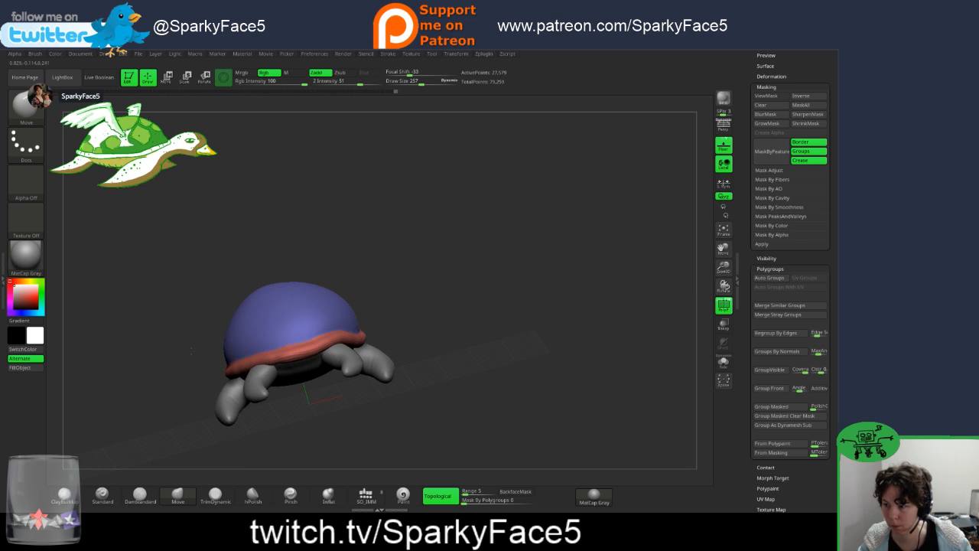
{"action": "left_click_drag", "start_coordinate": [285, 362], "coordinate": [242, 346]}
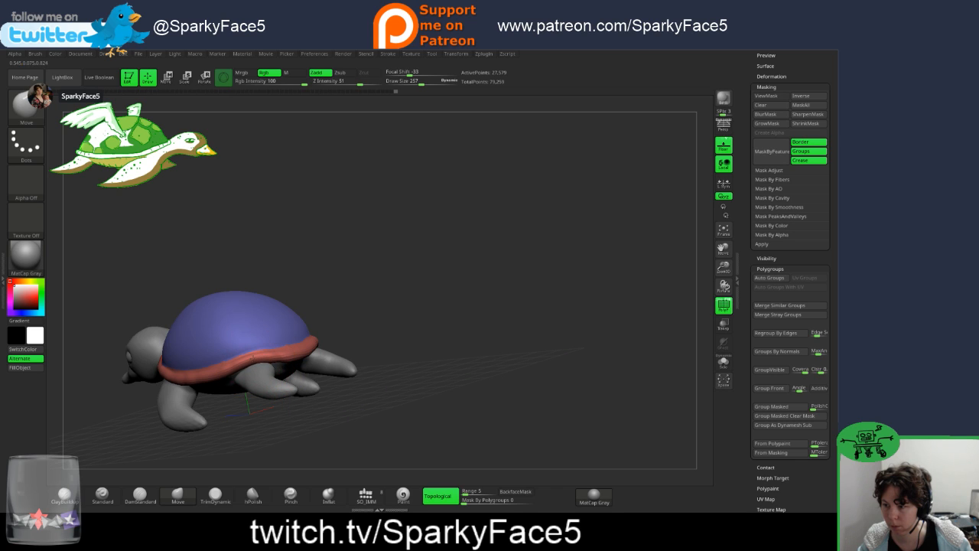
{"action": "left_click_drag", "start_coordinate": [290, 368], "coordinate": [246, 366]}
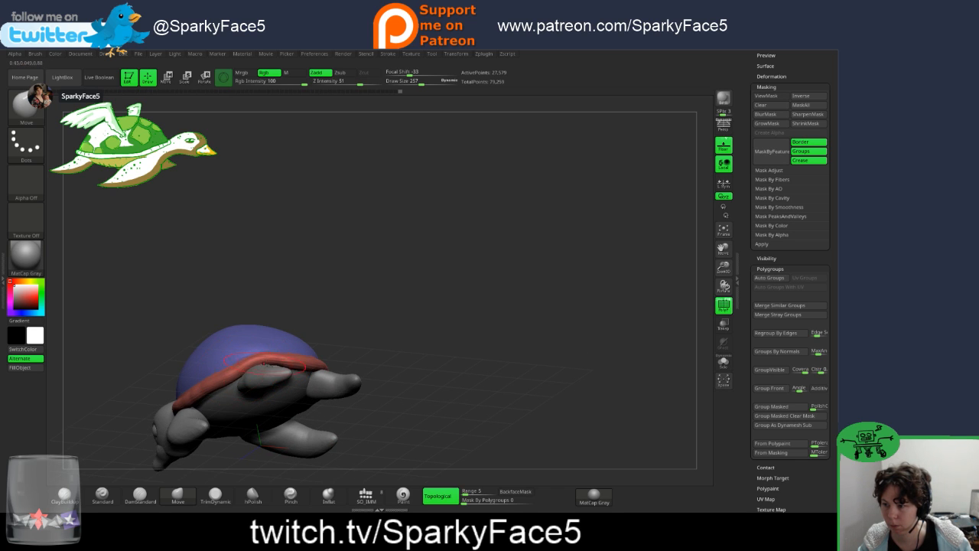
{"action": "mouse_move", "coordinate": [367, 295]}
{"action": "left_mouse_down"}
{"action": "mouse_move", "coordinate": [348, 344]}
{"action": "mouse_move", "coordinate": [350, 334]}
{"action": "left_mouse_up"}
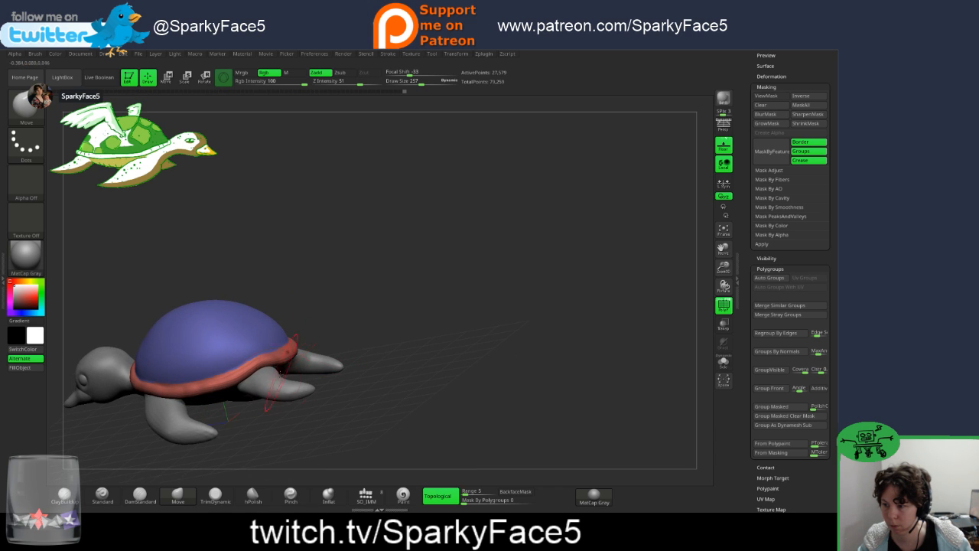
{"action": "left_click_drag", "start_coordinate": [249, 411], "coordinate": [173, 379]}
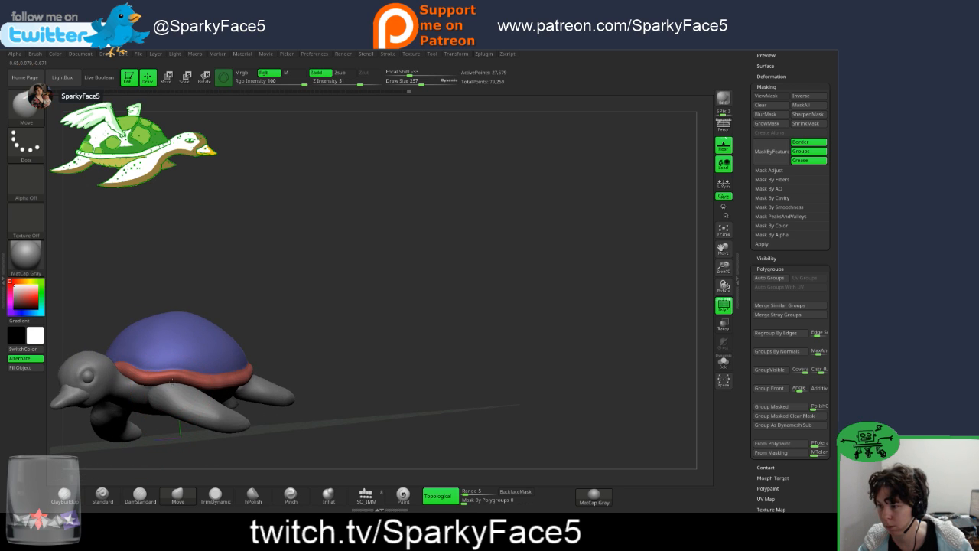
{"action": "left_click_drag", "start_coordinate": [269, 408], "coordinate": [255, 356]}
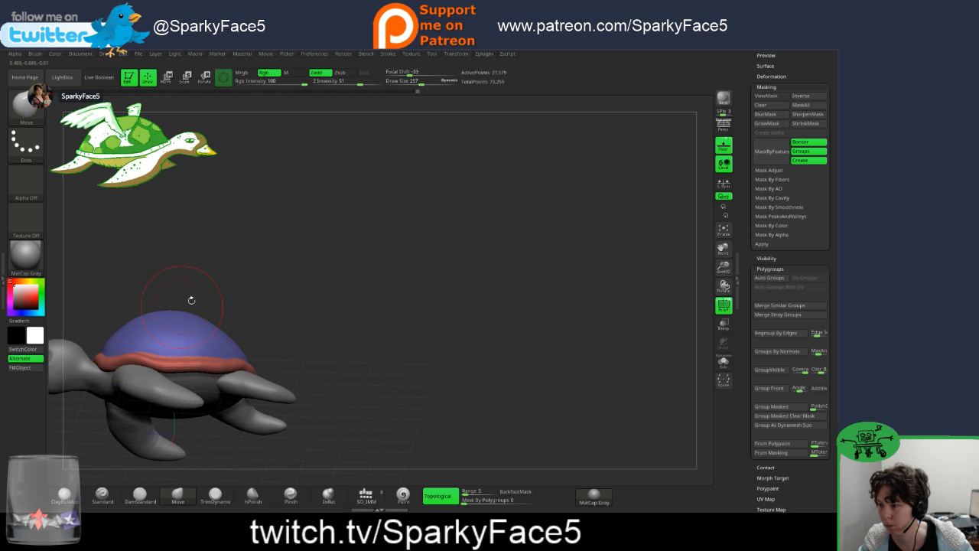
{"action": "left_click_drag", "start_coordinate": [191, 299], "coordinate": [191, 358]}
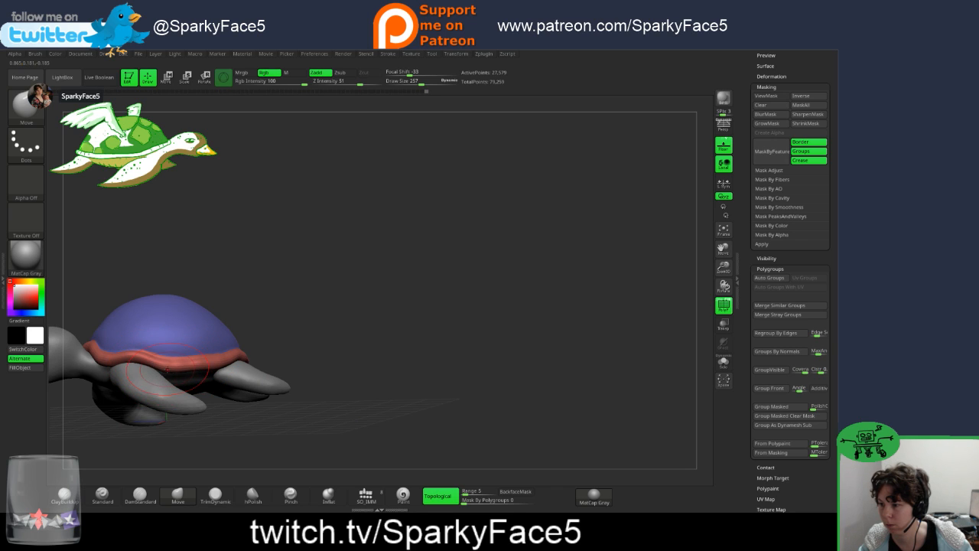
Step: Examine the reshaped shell and rim from the front, side and rear against the proportions of the head and flippers
{"action": "left_click_drag", "start_coordinate": [254, 334], "coordinate": [492, 281]}
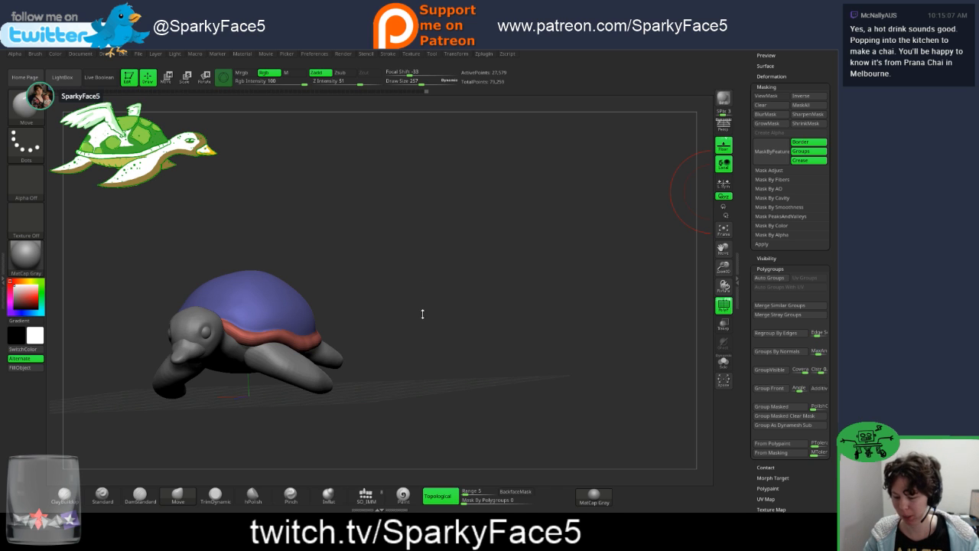
{"action": "left_click_drag", "start_coordinate": [400, 313], "coordinate": [444, 330]}
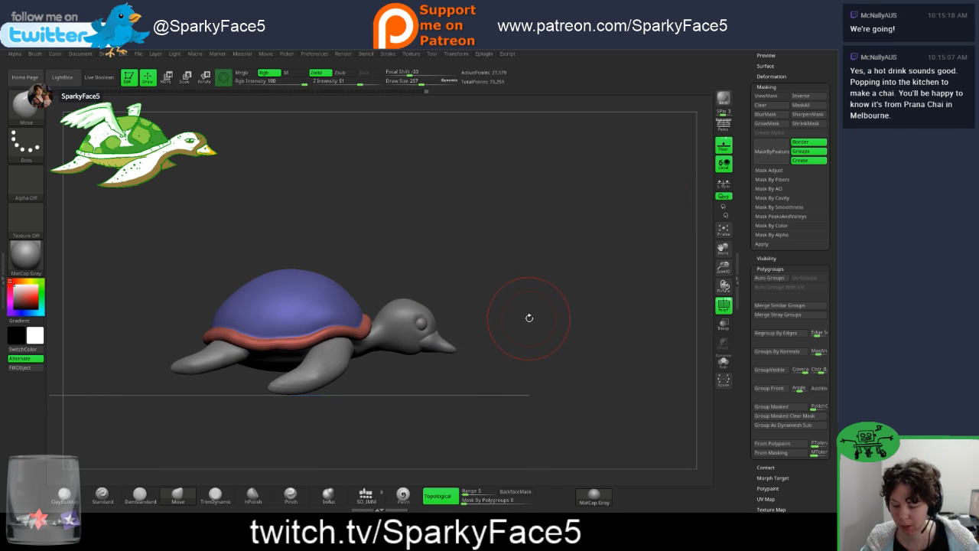
{"action": "left_click_drag", "start_coordinate": [508, 320], "coordinate": [558, 276], "text": "alt"}
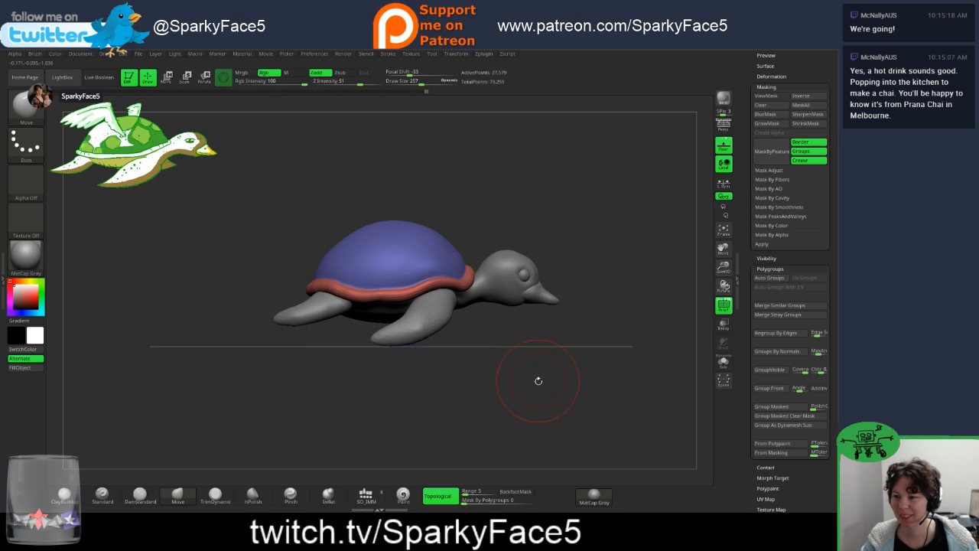
{"action": "mouse_move", "coordinate": [517, 368]}
{"action": "left_mouse_down"}
{"action": "mouse_move", "coordinate": [502, 366]}
{"action": "mouse_move", "coordinate": [503, 350]}
{"action": "mouse_move", "coordinate": [484, 342]}
{"action": "mouse_move", "coordinate": [501, 343]}
{"action": "left_mouse_up"}
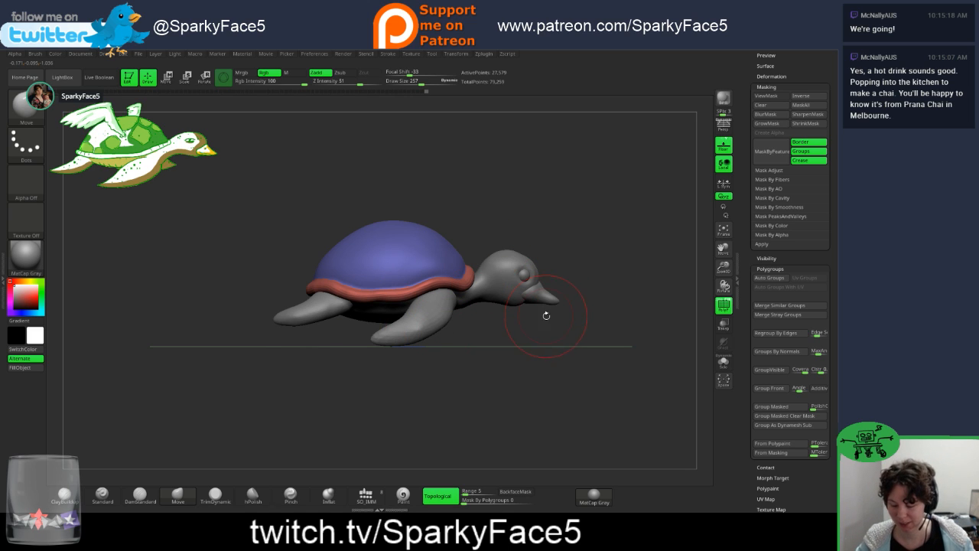
{"action": "left_click_drag", "start_coordinate": [585, 261], "coordinate": [590, 300], "text": "alt"}
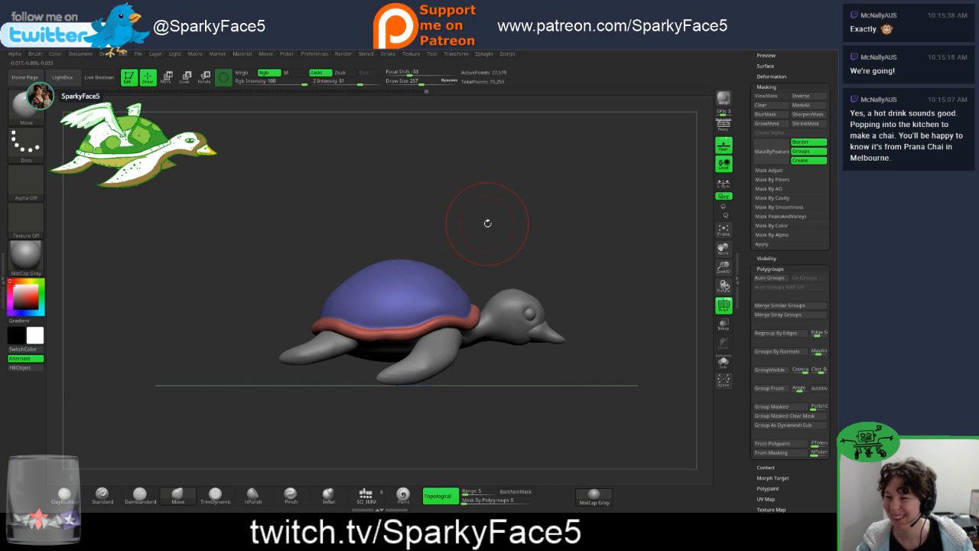
{"action": "mouse_move", "coordinate": [487, 223]}
{"action": "left_mouse_down"}
{"action": "mouse_move", "coordinate": [480, 229]}
{"action": "mouse_move", "coordinate": [493, 221]}
{"action": "left_mouse_up"}
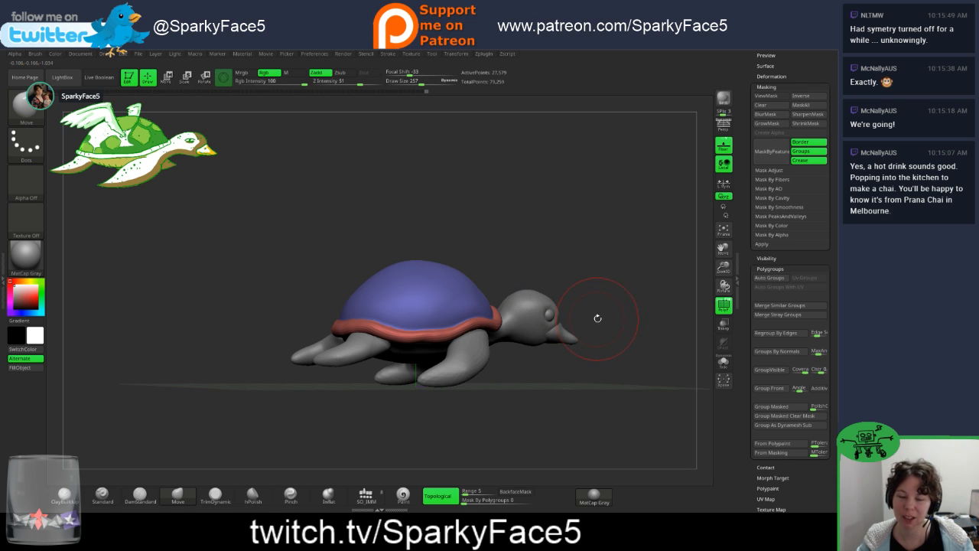
{"action": "left_click_drag", "start_coordinate": [616, 352], "coordinate": [430, 337]}
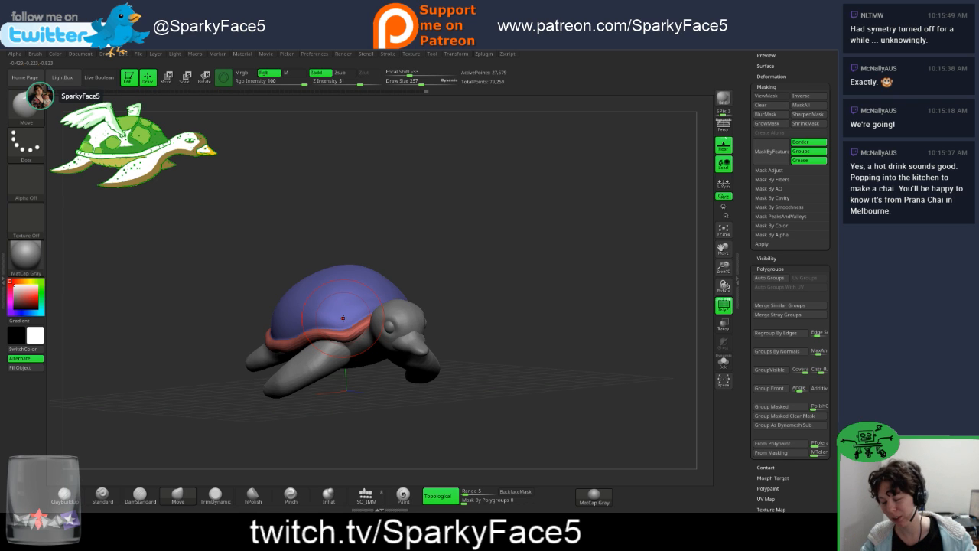
{"action": "mouse_move", "coordinate": [528, 304]}
{"action": "left_mouse_down"}
{"action": "mouse_move", "coordinate": [496, 302]}
{"action": "mouse_move", "coordinate": [521, 291]}
{"action": "mouse_move", "coordinate": [456, 276]}
{"action": "left_mouse_up"}
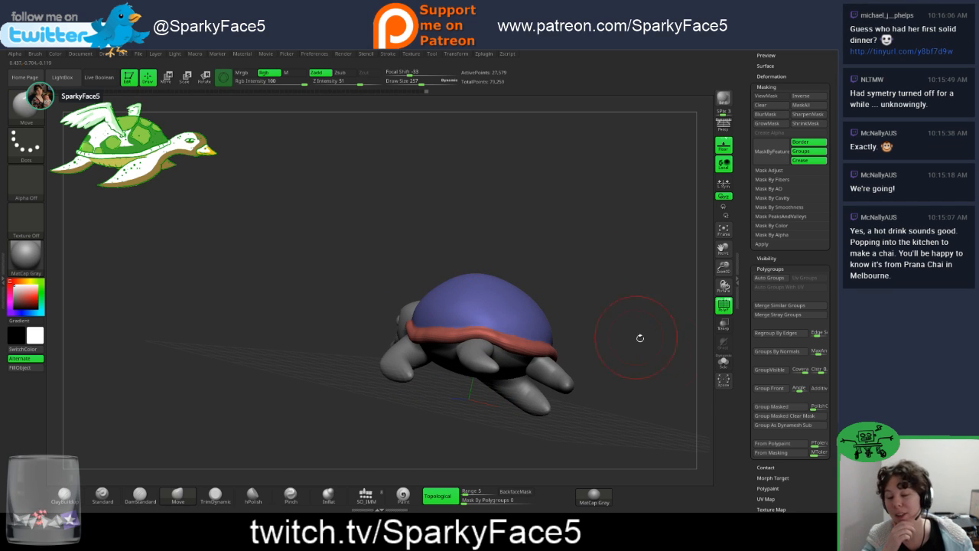
Step: Look through the subtool Merge and geometry options and locate Mirror And Weld under Modify Topology, then check the turtle's symmetry from the front
{"action": "scroll", "coordinate": [741, 319], "scroll_direction": "down", "scroll_amount": 5}
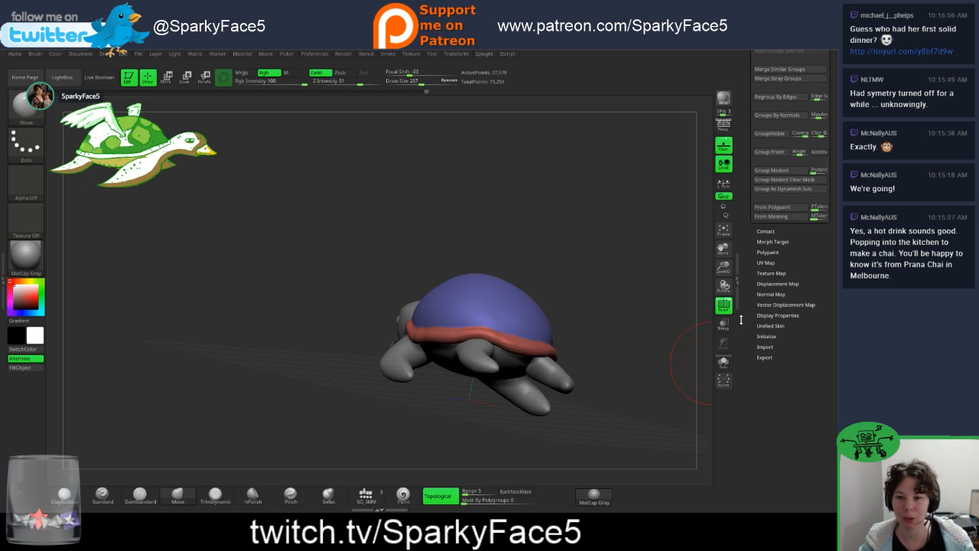
{"action": "scroll", "coordinate": [748, 231], "scroll_direction": "up", "scroll_amount": 7}
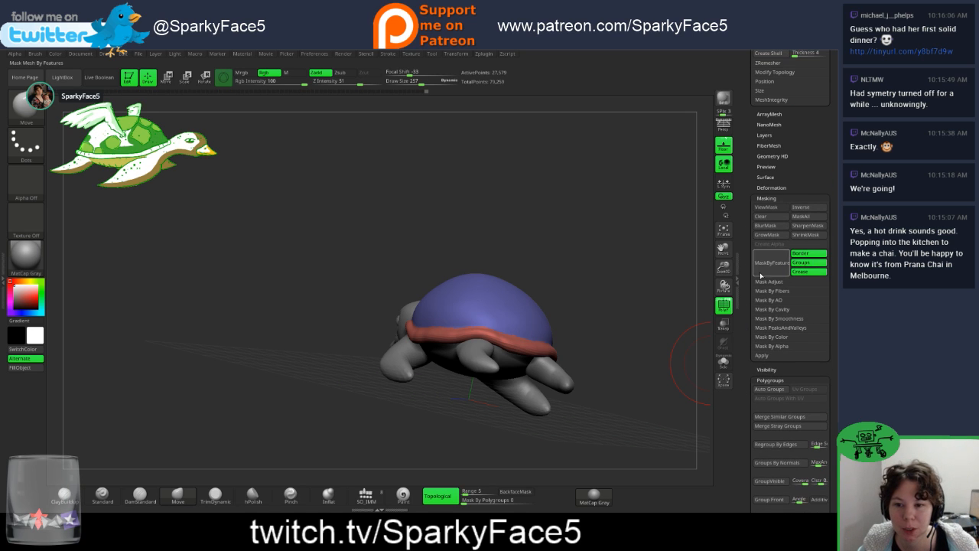
{"action": "scroll", "coordinate": [750, 234], "scroll_direction": "up", "scroll_amount": 4}
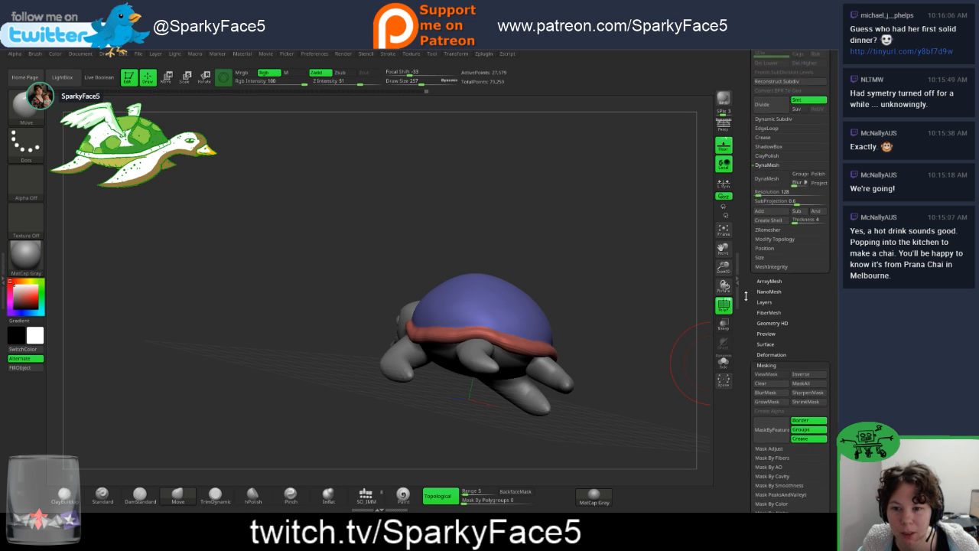
{"action": "scroll", "coordinate": [751, 245], "scroll_direction": "up", "scroll_amount": 2}
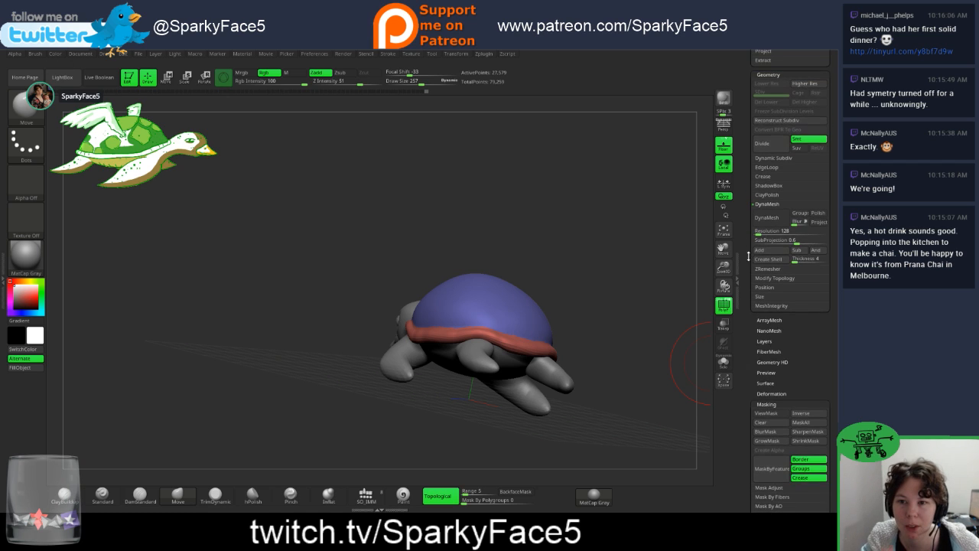
{"action": "scroll", "coordinate": [748, 269], "scroll_direction": "down", "scroll_amount": 1}
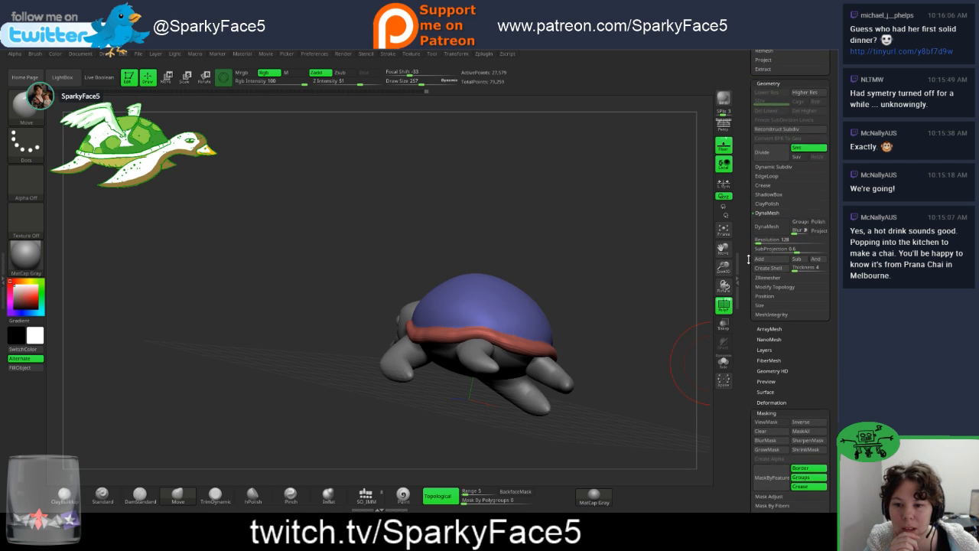
{"action": "scroll", "coordinate": [750, 256], "scroll_direction": "up", "scroll_amount": 6}
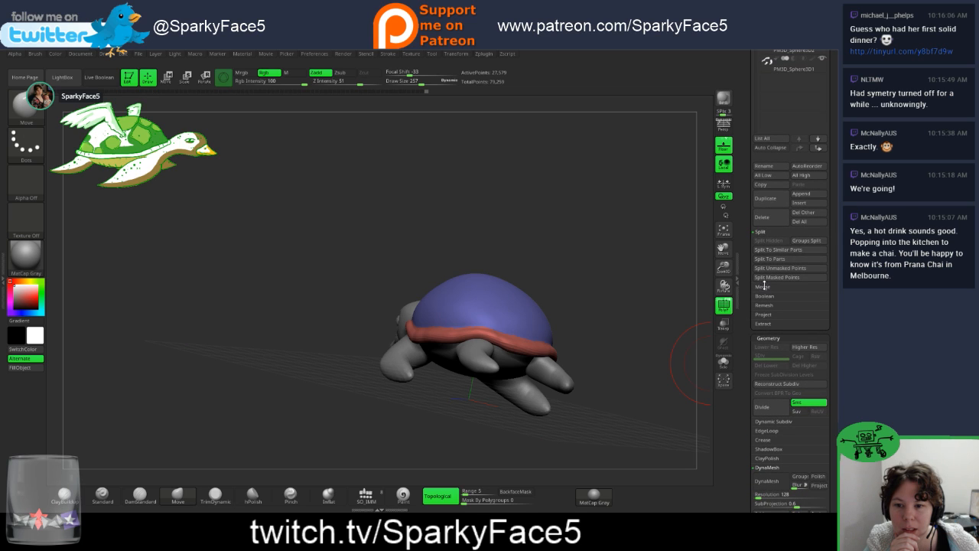
{"action": "left_click", "coordinate": [764, 286]}
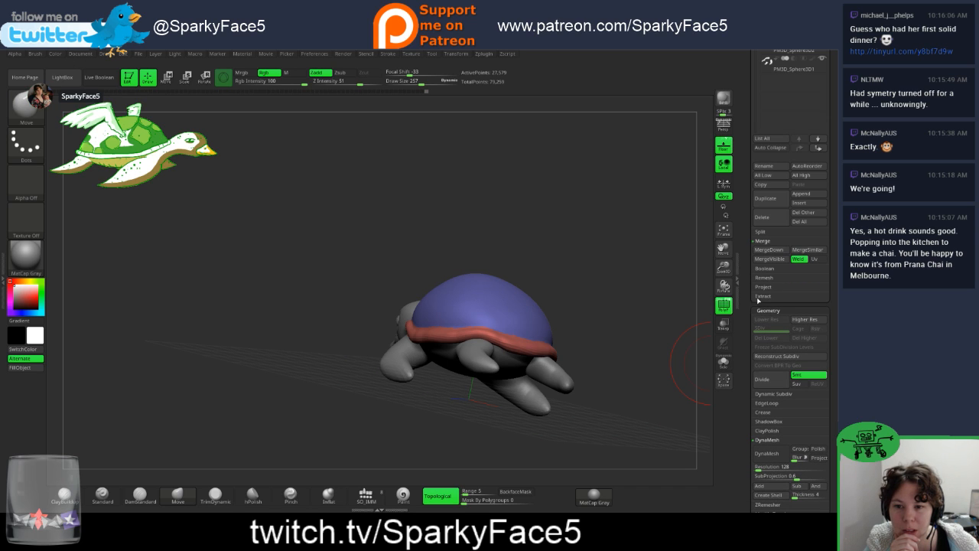
{"action": "scroll", "coordinate": [754, 329], "scroll_direction": "down", "scroll_amount": 5}
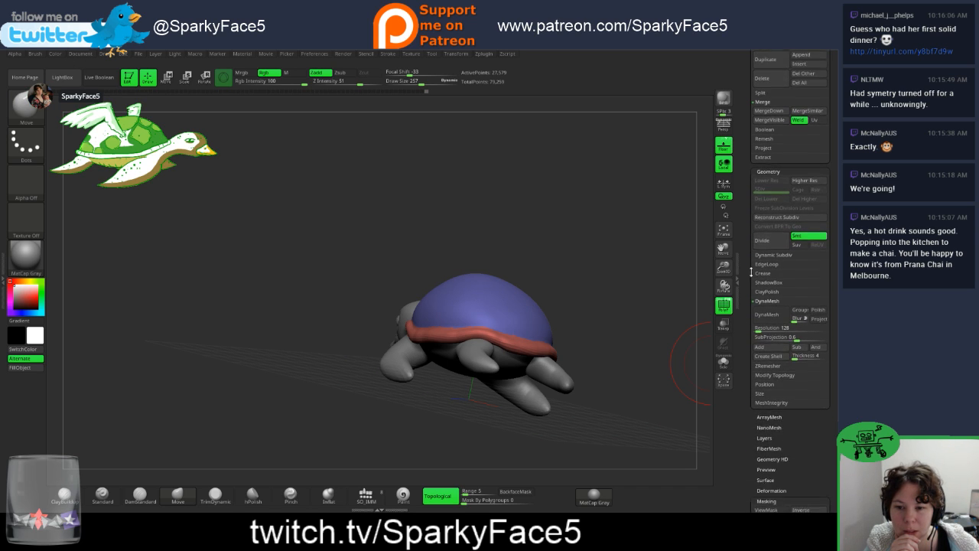
{"action": "left_click", "coordinate": [775, 345]}
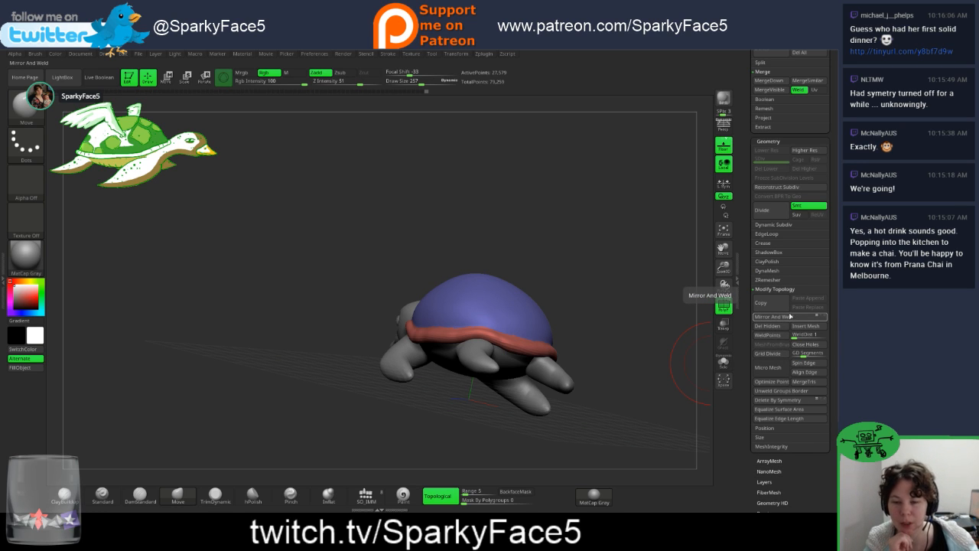
{"action": "left_click", "coordinate": [792, 321]}
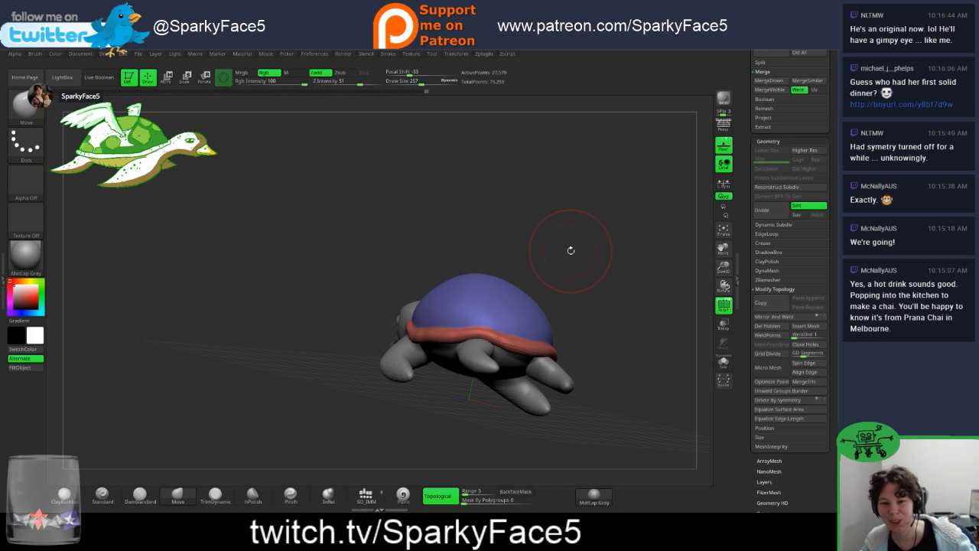
{"action": "mouse_move", "coordinate": [571, 250]}
{"action": "left_mouse_down"}
{"action": "mouse_move", "coordinate": [589, 277]}
{"action": "mouse_move", "coordinate": [505, 221]}
{"action": "mouse_move", "coordinate": [517, 228]}
{"action": "left_mouse_up"}
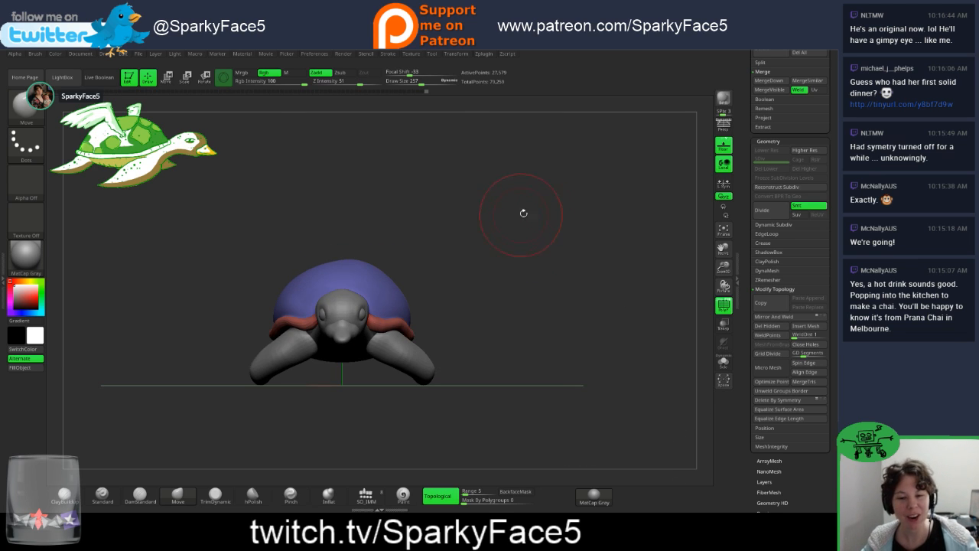
Step: Insert a small QuadSphere-1 mesh on one side of the shell's dome with the insert-mesh brush as a wing base
{"action": "left_click_drag", "start_coordinate": [494, 299], "coordinate": [540, 304]}
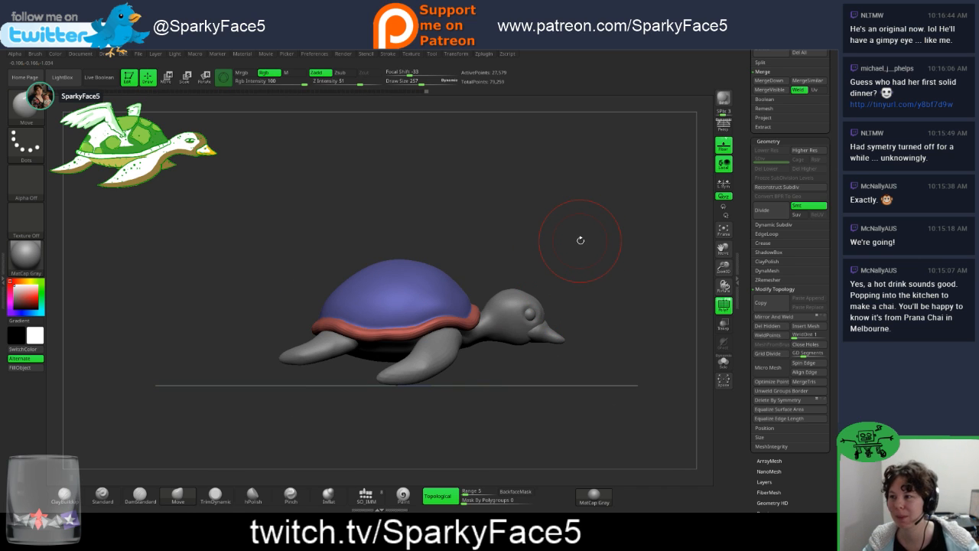
{"action": "left_click_drag", "start_coordinate": [531, 254], "coordinate": [494, 267]}
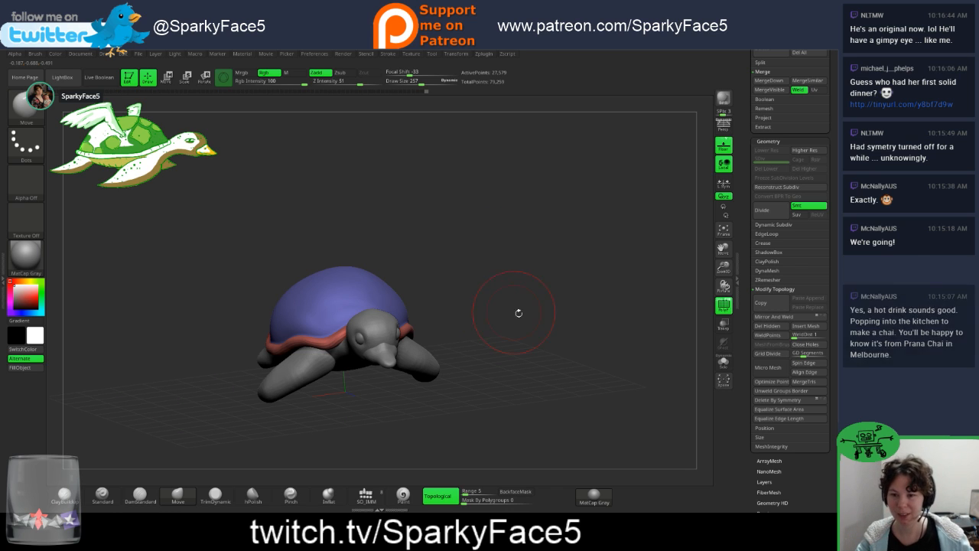
{"action": "left_click_drag", "start_coordinate": [510, 357], "coordinate": [541, 348]}
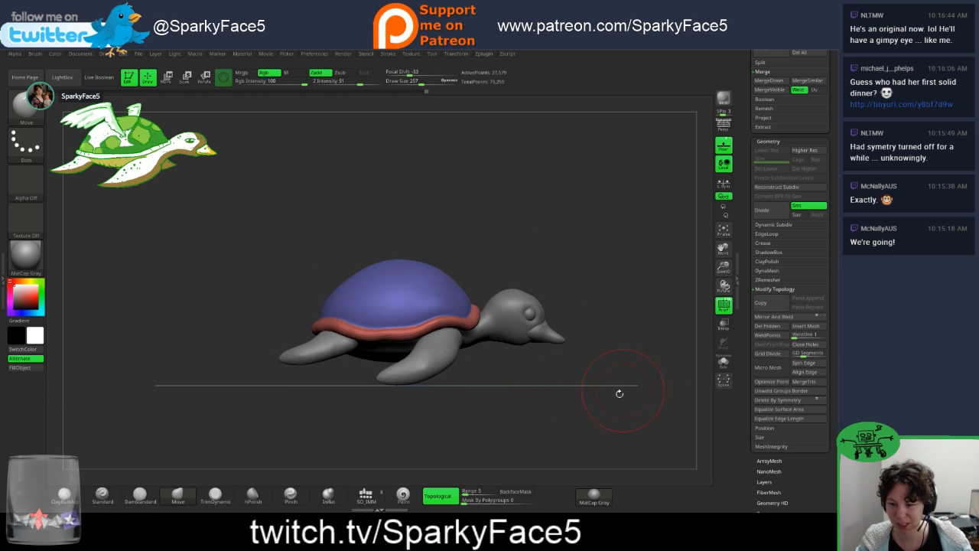
{"action": "mouse_move", "coordinate": [480, 409]}
{"action": "left_mouse_down"}
{"action": "mouse_move", "coordinate": [550, 390]}
{"action": "mouse_move", "coordinate": [528, 390]}
{"action": "left_mouse_up"}
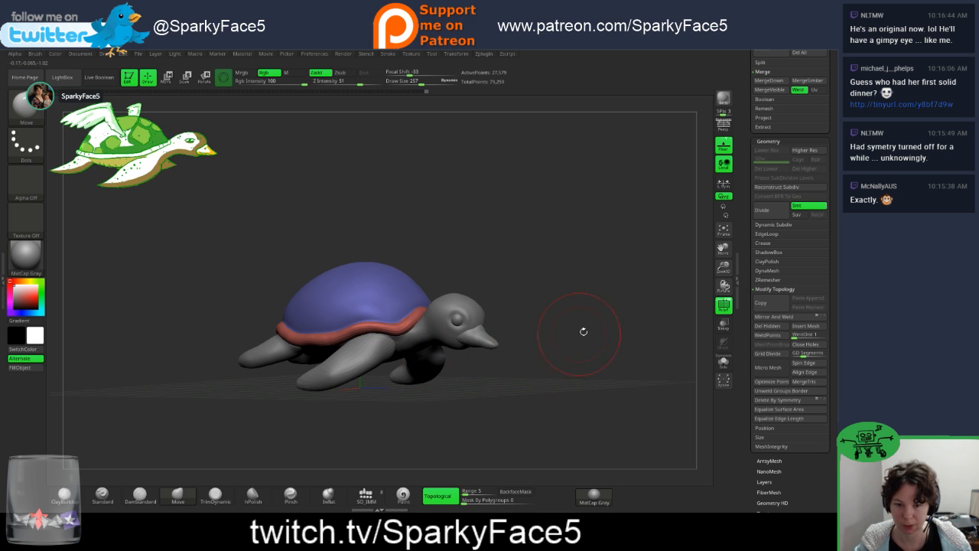
{"action": "mouse_move", "coordinate": [563, 355]}
{"action": "left_mouse_down"}
{"action": "mouse_move", "coordinate": [577, 345]}
{"action": "mouse_move", "coordinate": [523, 333]}
{"action": "left_mouse_up"}
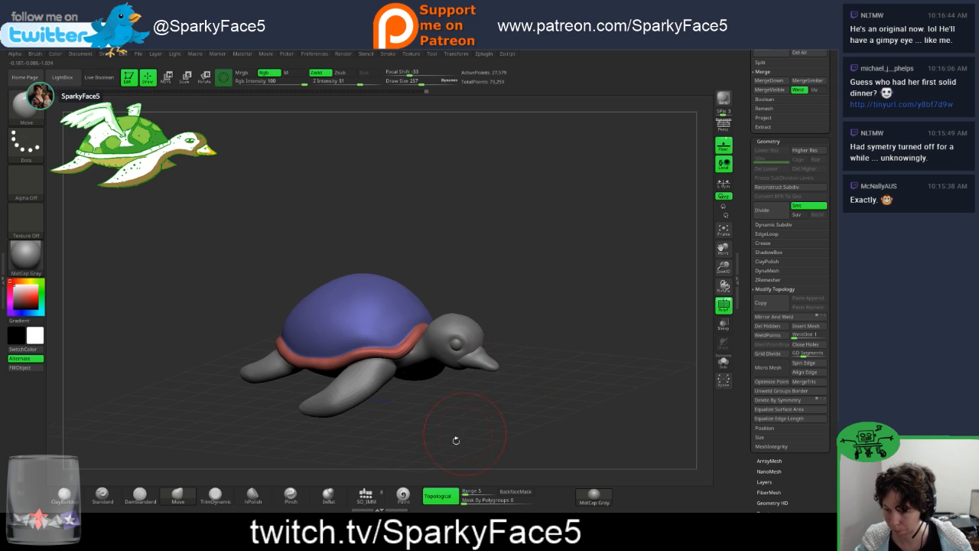
{"action": "left_click", "coordinate": [365, 496]}
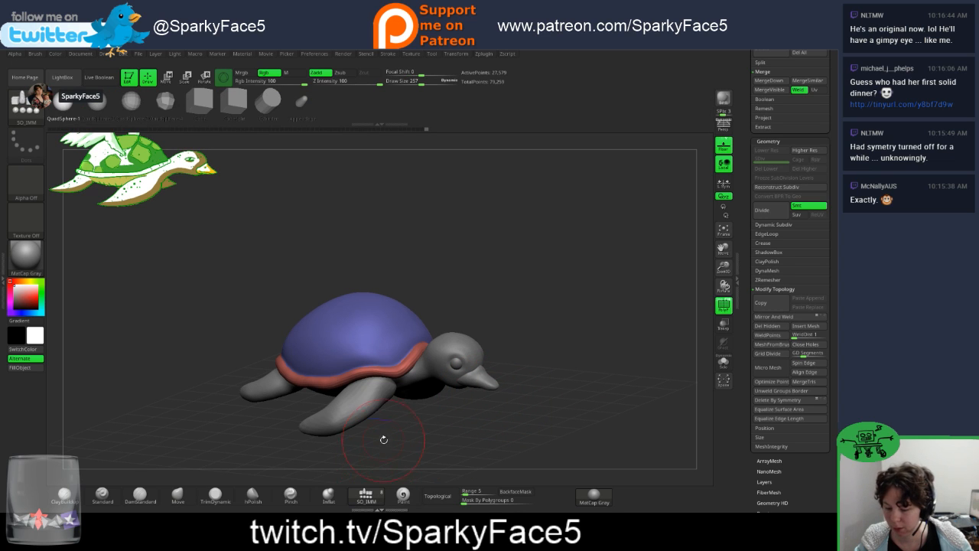
{"action": "key", "text": "m"}
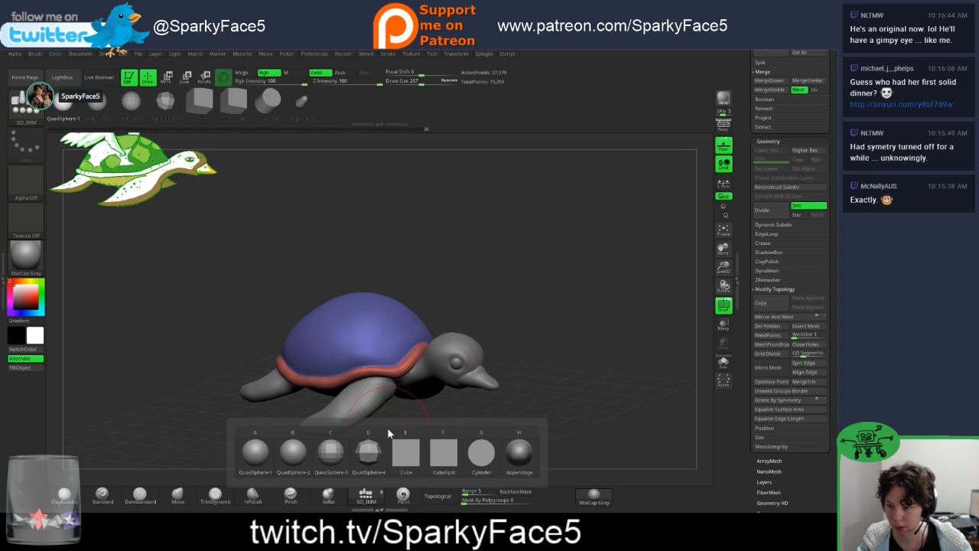
{"action": "left_click", "coordinate": [253, 448]}
{"action": "right_click_drag", "start_coordinate": [365, 295], "coordinate": [430, 259]}
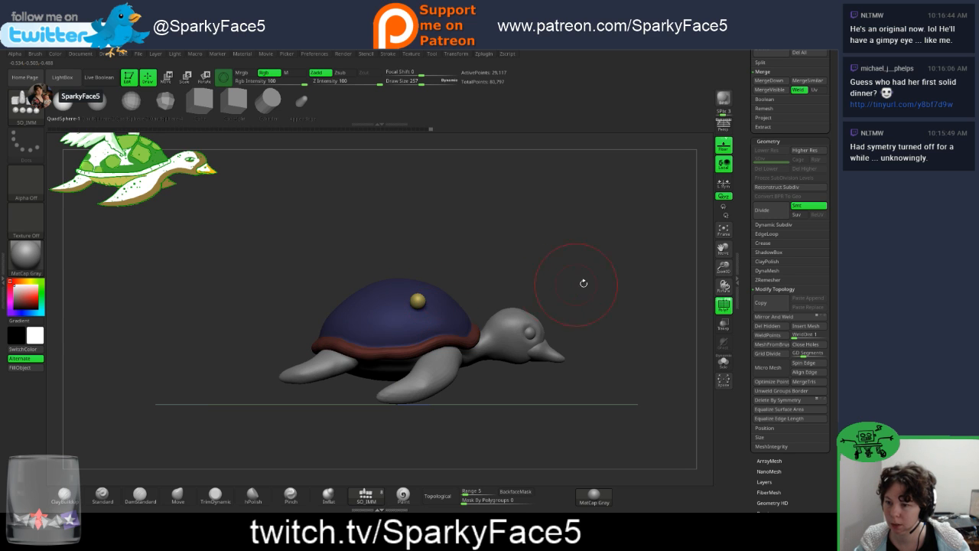
{"action": "right_click_drag", "start_coordinate": [591, 292], "coordinate": [544, 316]}
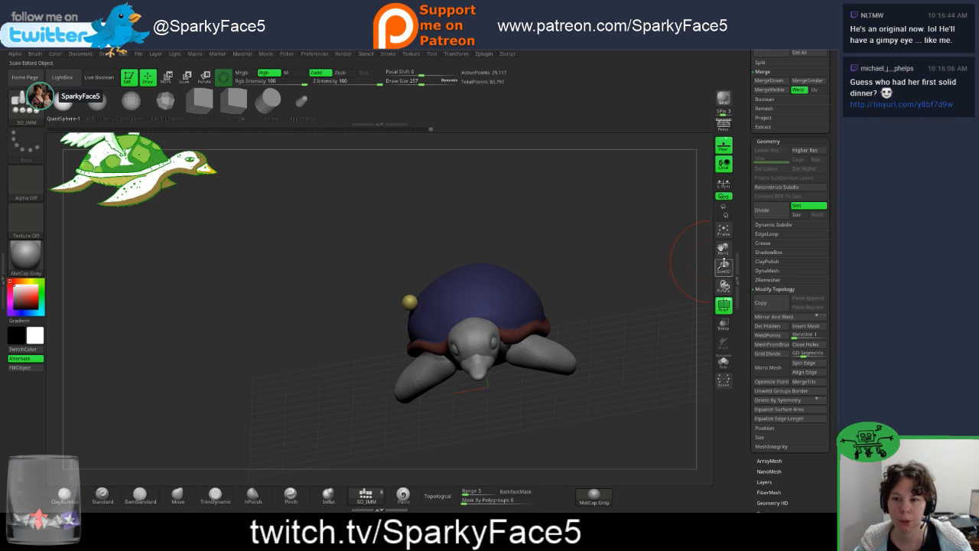
Step: Try to mirror the small sphere to the shell's other side by applying Mirror And Weld to the combined shell mesh
{"action": "left_click_drag", "start_coordinate": [752, 205], "coordinate": [746, 263]}
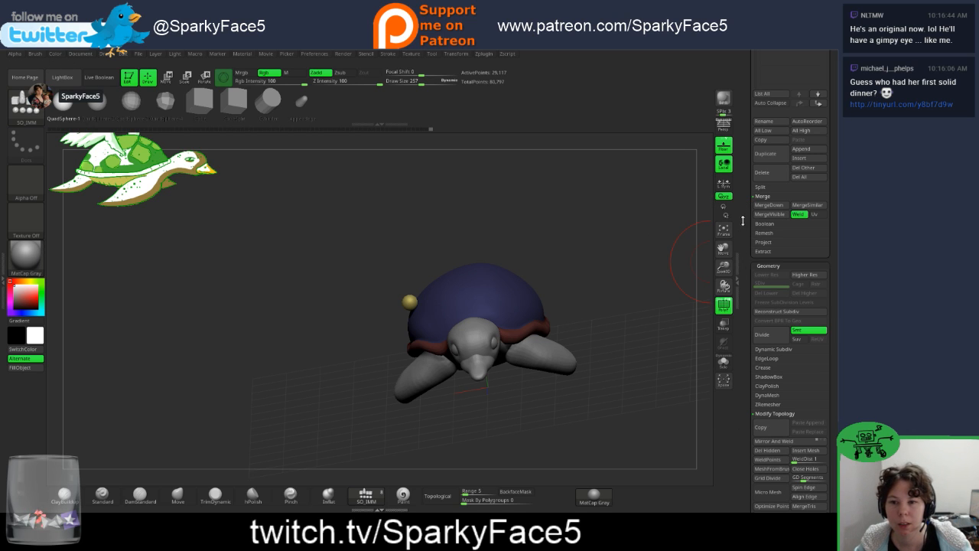
{"action": "left_click", "coordinate": [774, 441]}
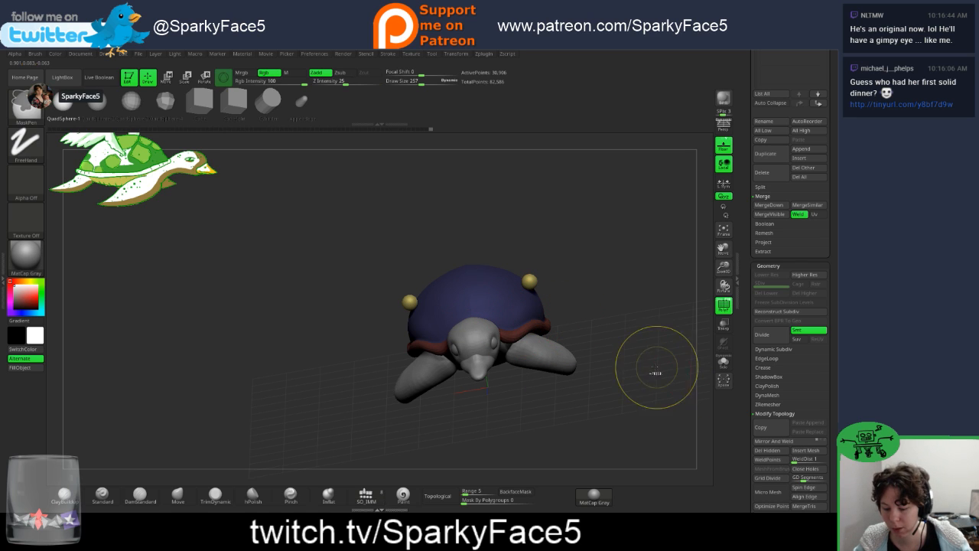
{"action": "key", "text": "ctrl+z"}
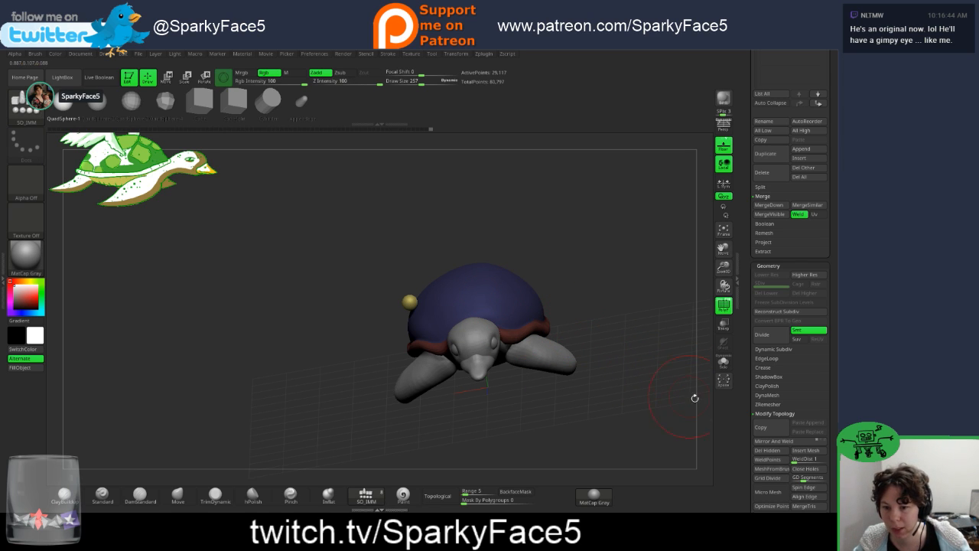
{"action": "left_click", "coordinate": [773, 441]}
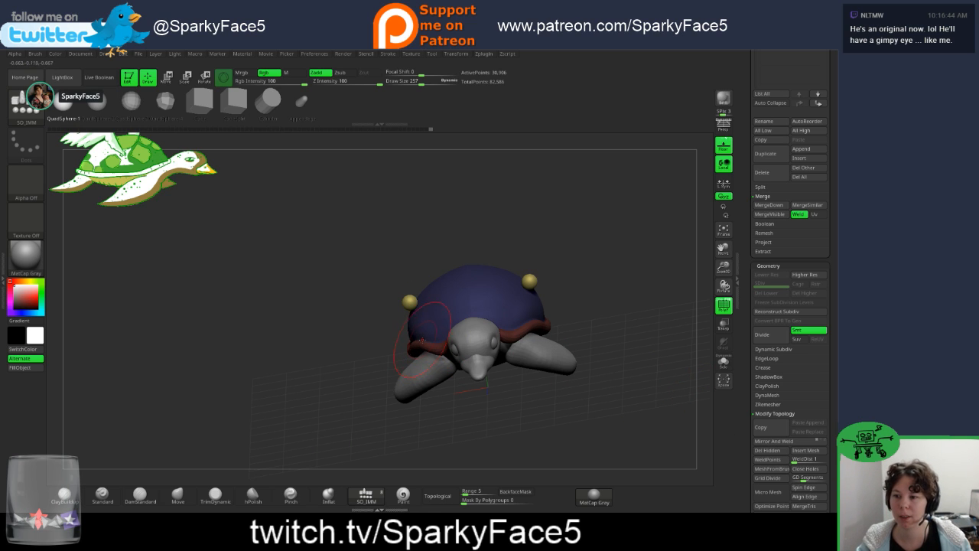
{"action": "mouse_move", "coordinate": [614, 338]}
{"action": "left_mouse_down"}
{"action": "mouse_move", "coordinate": [512, 334]}
{"action": "mouse_move", "coordinate": [635, 329]}
{"action": "mouse_move", "coordinate": [581, 331]}
{"action": "mouse_move", "coordinate": [611, 329]}
{"action": "left_mouse_up"}
{"action": "key", "text": "ctrl+z"}
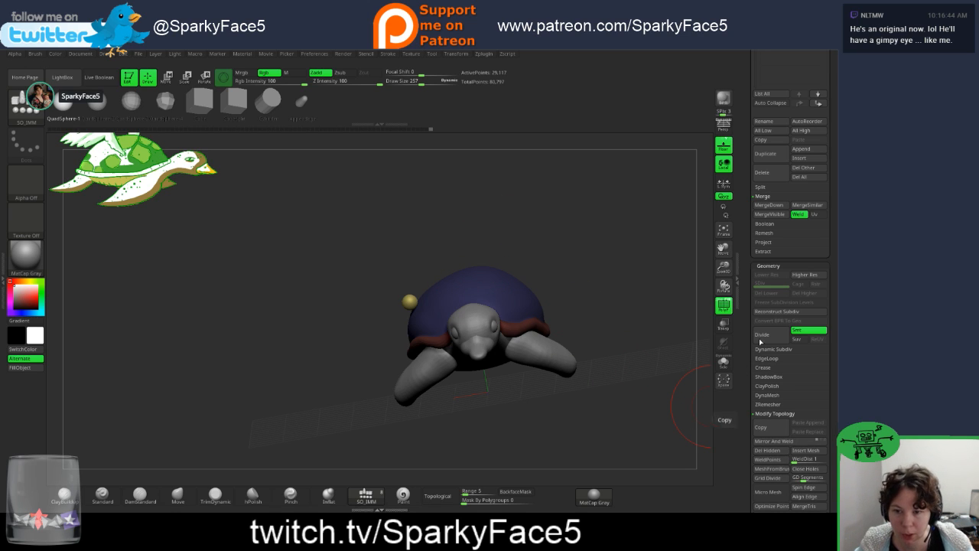
Step: Split the mesh into separate subtools with Groups Split and mirror the sphere subtool across the shell with Mirror And Weld
{"action": "left_click", "coordinate": [762, 188]}
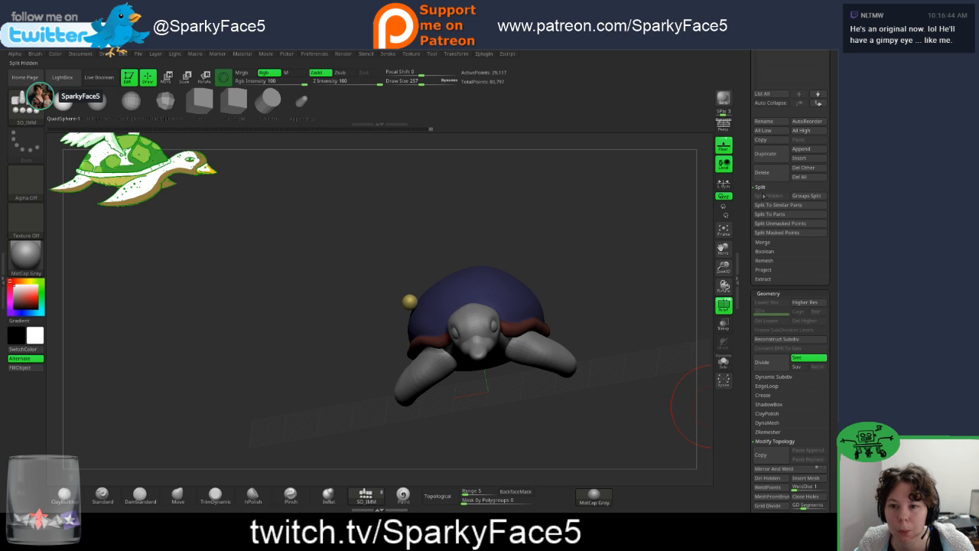
{"action": "left_click", "coordinate": [767, 203]}
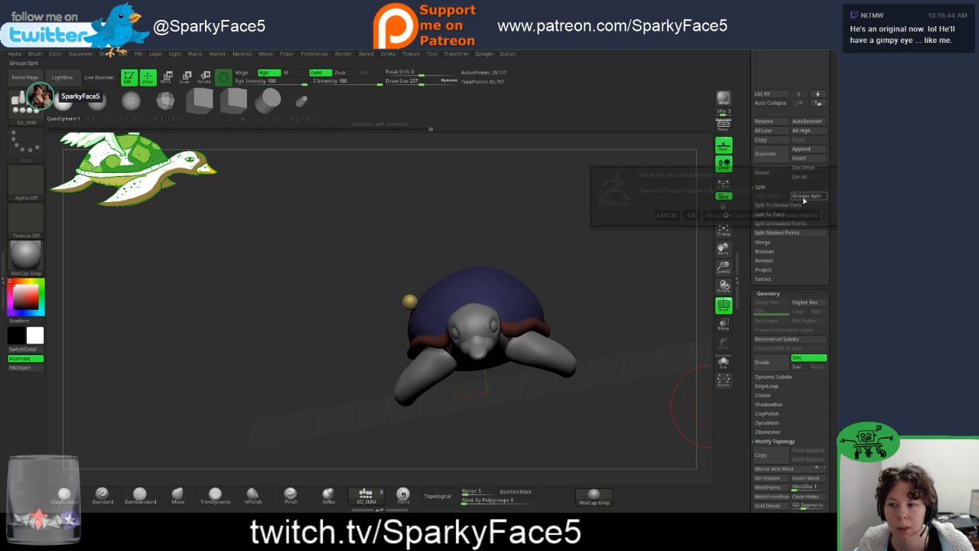
{"action": "left_click", "coordinate": [690, 215]}
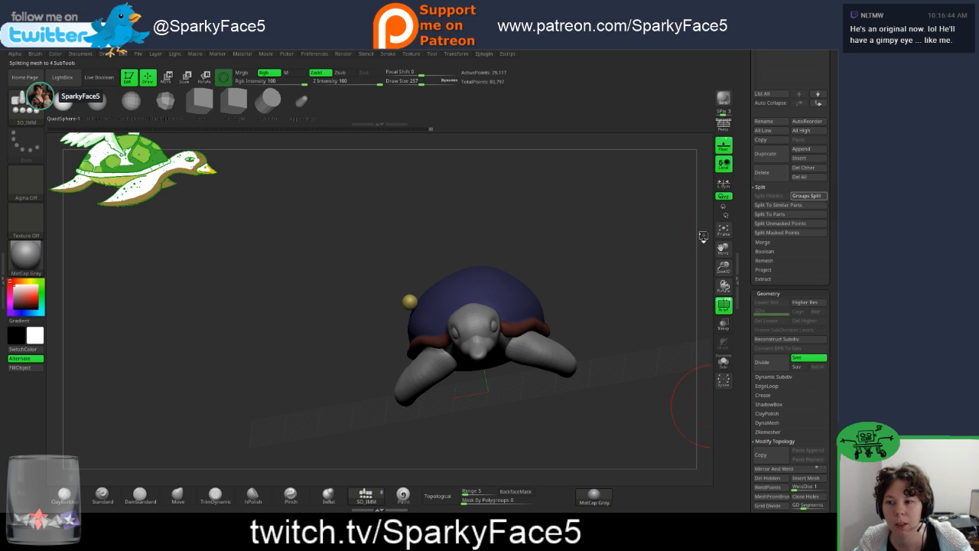
{"action": "left_click", "coordinate": [409, 300], "text": "alt"}
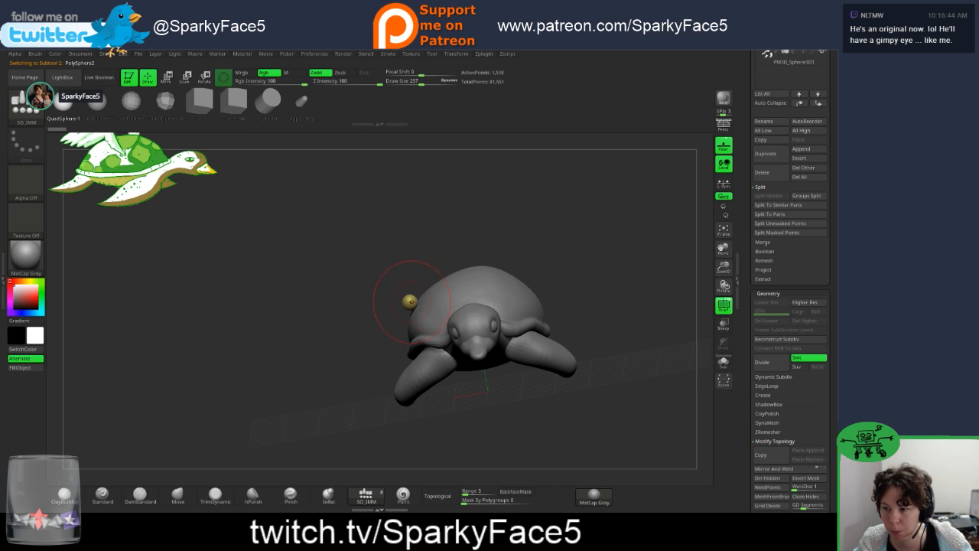
{"action": "left_click", "coordinate": [772, 468]}
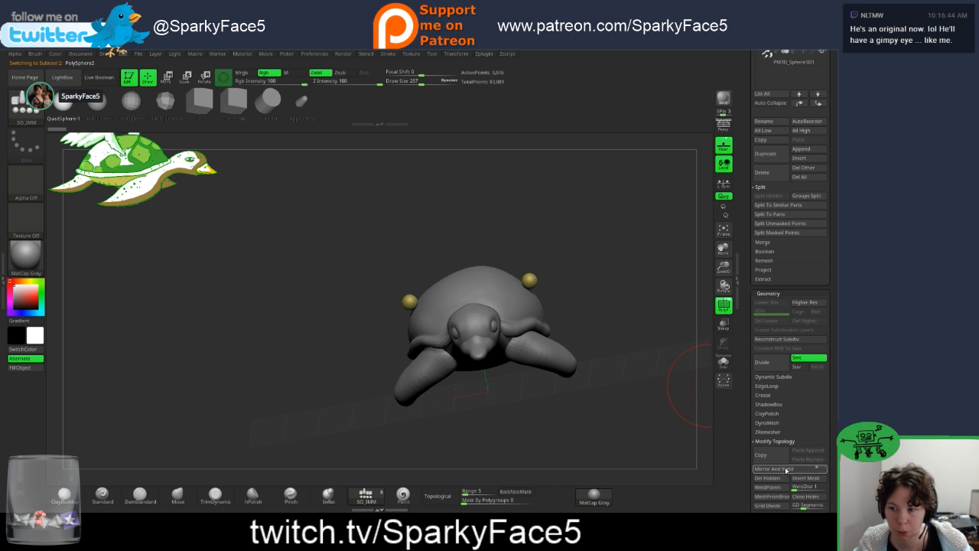
Step: Move the mirrored spheres inward and slightly down with the gizmo so they sit against the shell's sides
{"action": "mouse_move", "coordinate": [611, 294]}
{"action": "left_mouse_down"}
{"action": "mouse_move", "coordinate": [604, 306]}
{"action": "mouse_move", "coordinate": [616, 322]}
{"action": "mouse_move", "coordinate": [636, 312]}
{"action": "mouse_move", "coordinate": [582, 306]}
{"action": "mouse_move", "coordinate": [625, 301]}
{"action": "left_mouse_up"}
{"action": "key", "text": "w"}
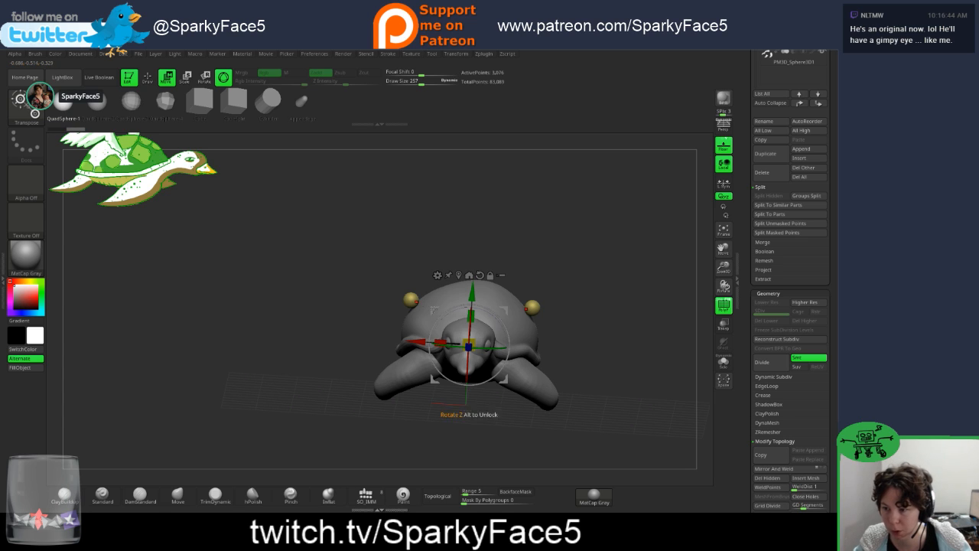
{"action": "left_click", "coordinate": [410, 300]}
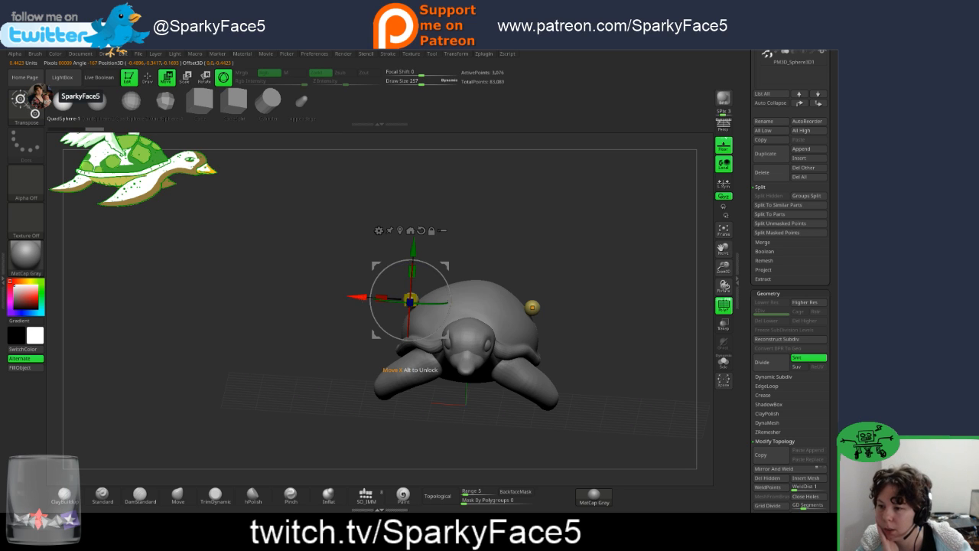
{"action": "left_click_drag", "start_coordinate": [358, 297], "coordinate": [367, 298]}
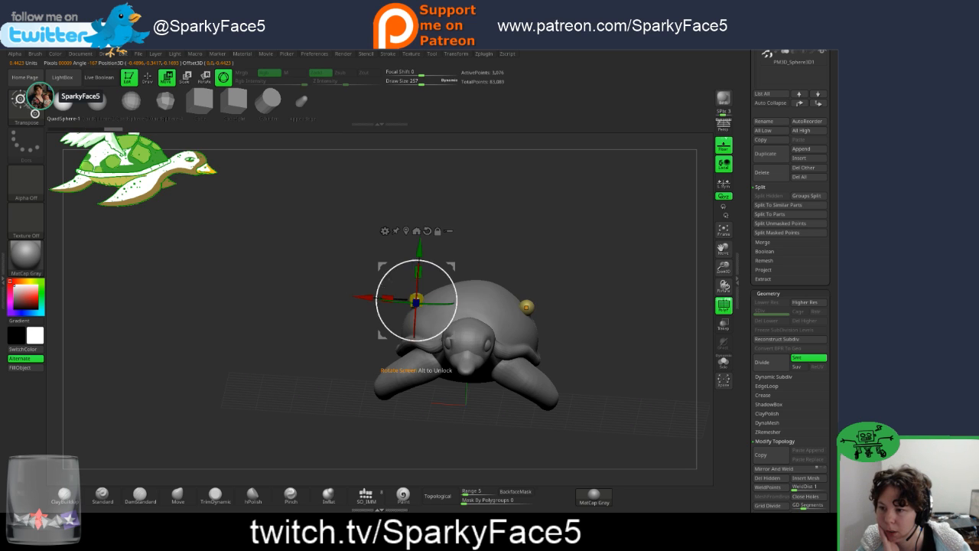
{"action": "left_click_drag", "start_coordinate": [420, 248], "coordinate": [420, 253]}
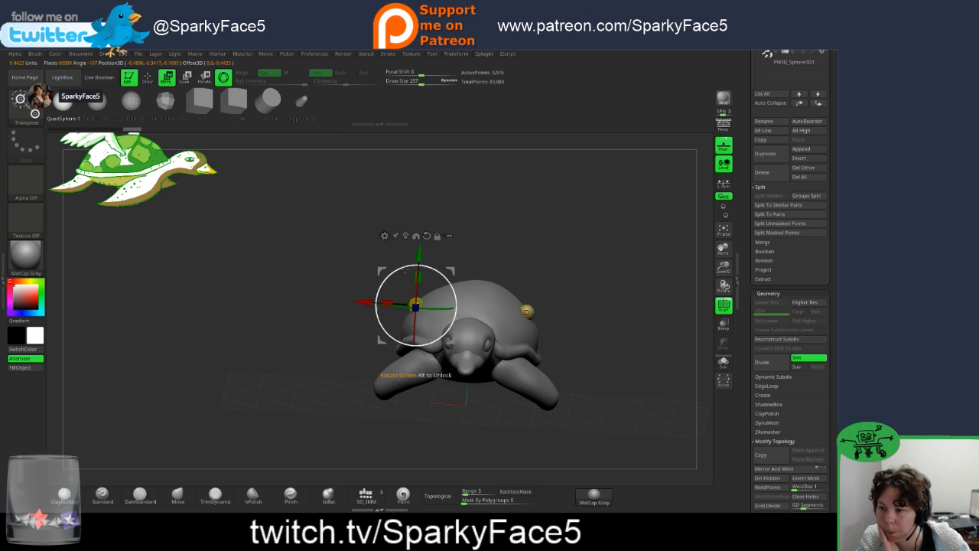
{"action": "left_click_drag", "start_coordinate": [363, 301], "coordinate": [366, 301]}
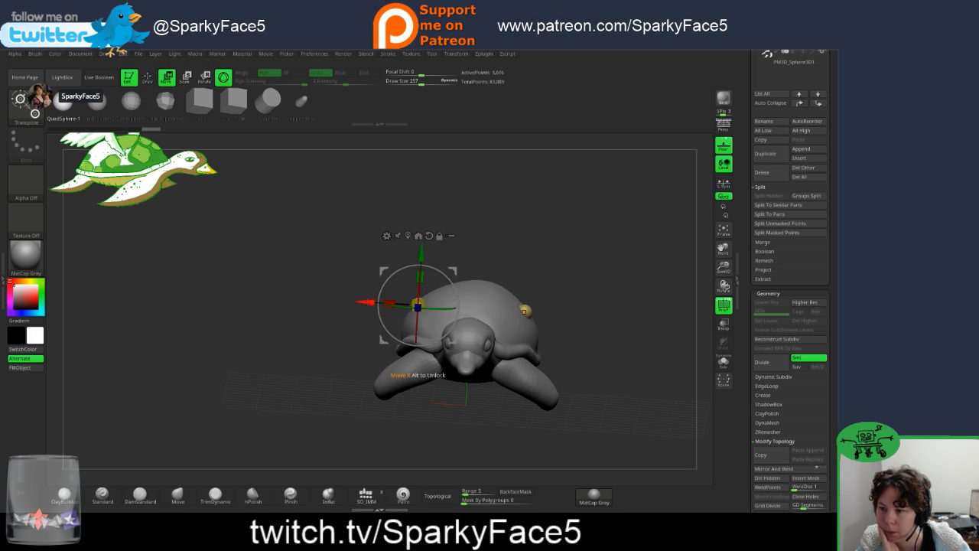
Step: Move the pair of spheres slightly back and up on the shell in the side view to match the wing position
{"action": "left_click_drag", "start_coordinate": [229, 336], "coordinate": [386, 369]}
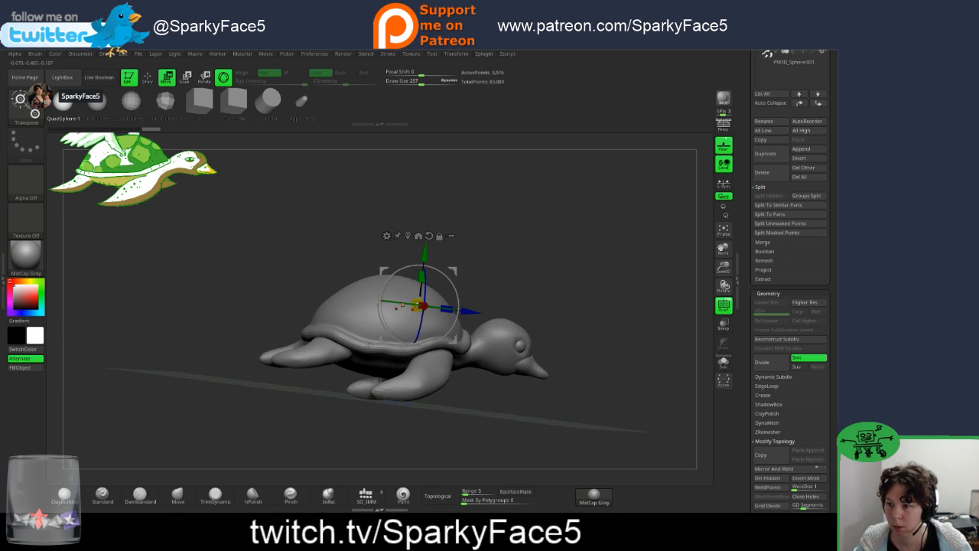
{"action": "left_click_drag", "start_coordinate": [651, 306], "coordinate": [627, 290], "text": "shift"}
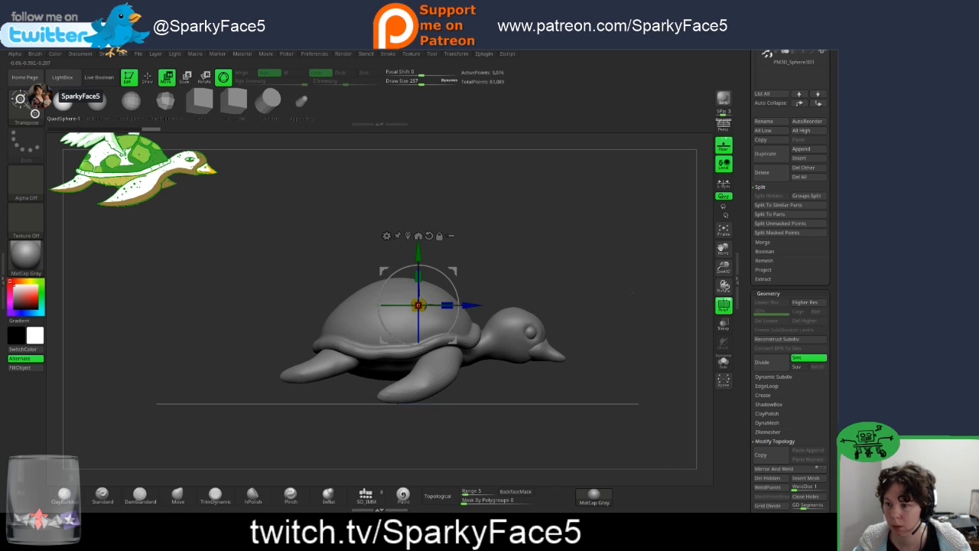
{"action": "left_click_drag", "start_coordinate": [452, 270], "coordinate": [441, 266]}
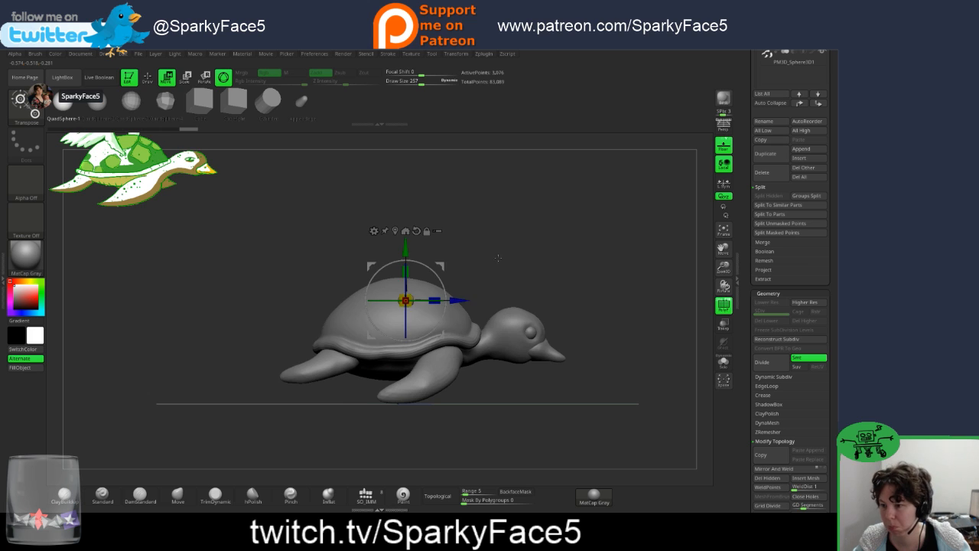
{"action": "left_click_drag", "start_coordinate": [498, 258], "coordinate": [467, 272]}
{"action": "mouse_move", "coordinate": [549, 276]}
{"action": "left_mouse_down"}
{"action": "mouse_move", "coordinate": [592, 298]}
{"action": "mouse_move", "coordinate": [535, 280]}
{"action": "mouse_move", "coordinate": [518, 286]}
{"action": "mouse_move", "coordinate": [494, 260]}
{"action": "left_mouse_up"}
{"action": "key", "text": "q"}
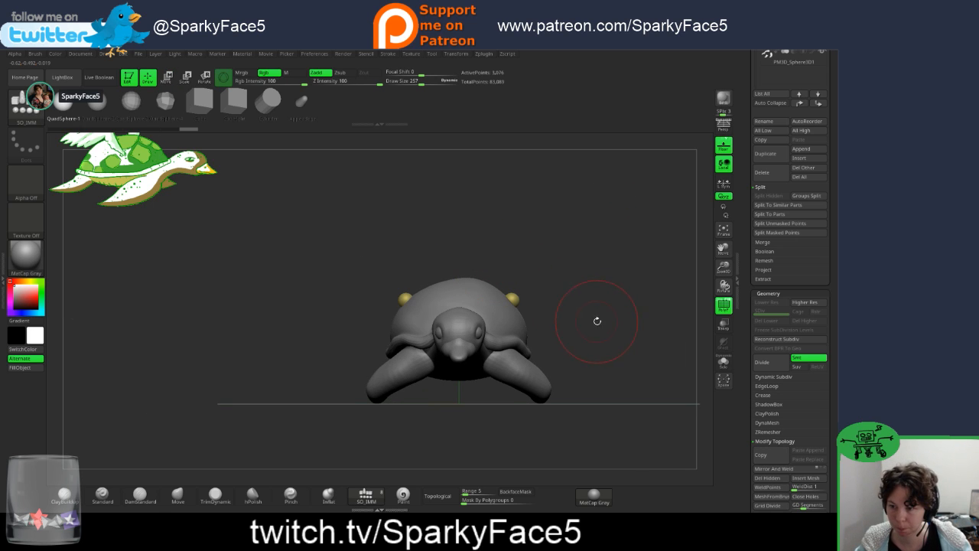
Step: Pull the two spheres outward and upward into long tapered wing stubs with the SnakeHook brush at draw size 119
{"action": "left_click_drag", "start_coordinate": [597, 321], "coordinate": [619, 329]}
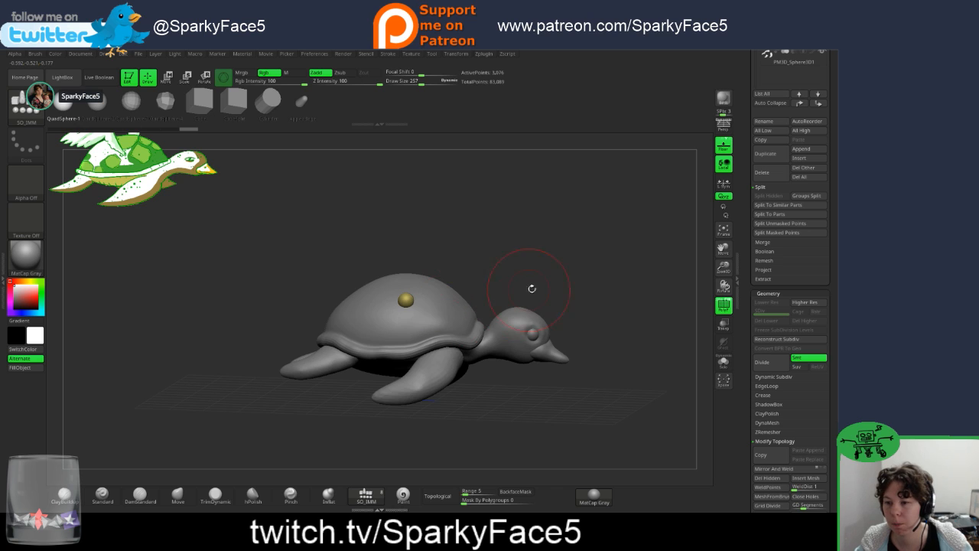
{"action": "mouse_move", "coordinate": [531, 286]}
{"action": "left_mouse_down"}
{"action": "mouse_move", "coordinate": [501, 290]}
{"action": "mouse_move", "coordinate": [532, 296]}
{"action": "left_mouse_up"}
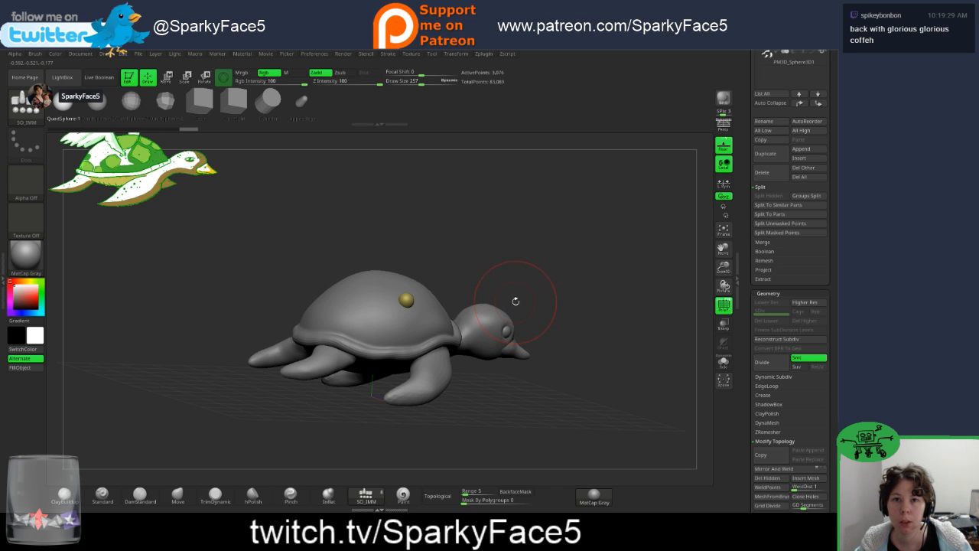
{"action": "left_click_drag", "start_coordinate": [530, 296], "coordinate": [530, 312]}
{"action": "left_click", "coordinate": [44, 108]}
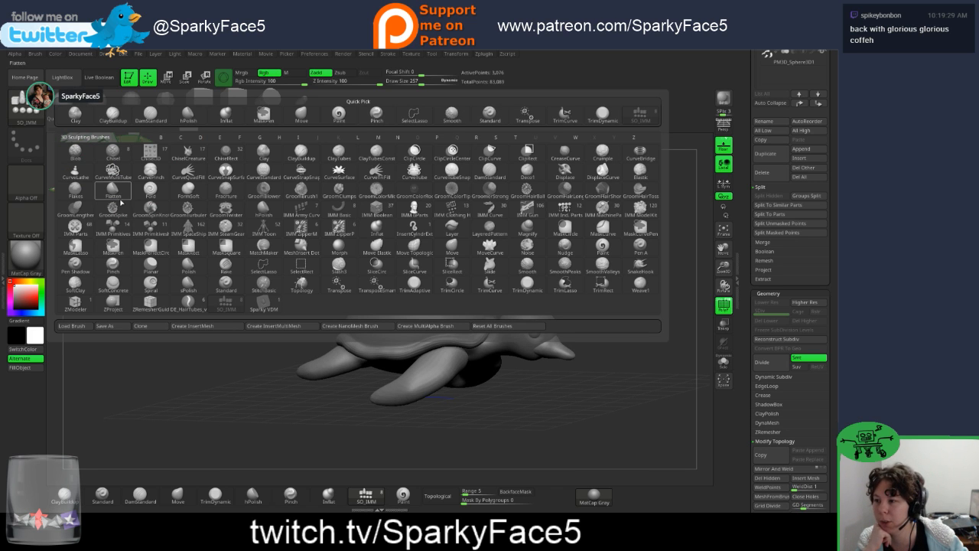
{"action": "key", "text": "s"}
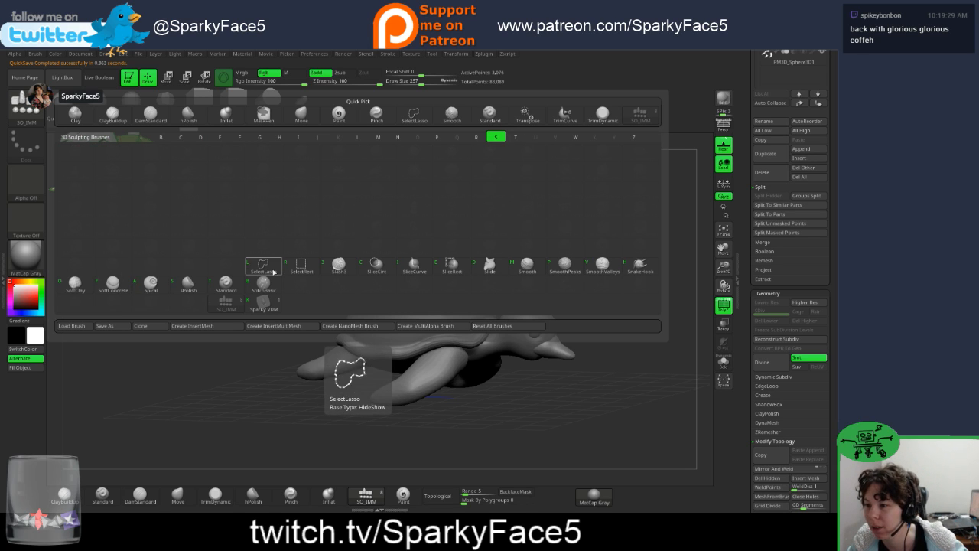
{"action": "left_click", "coordinate": [638, 268]}
{"action": "left_click_drag", "start_coordinate": [484, 242], "coordinate": [405, 247]}
{"action": "key", "text": "s"}
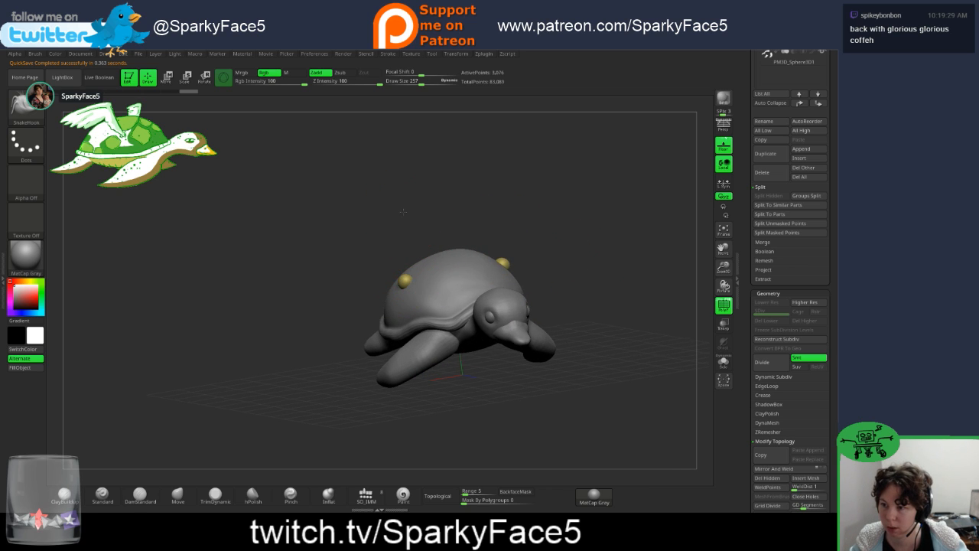
{"action": "mouse_move", "coordinate": [425, 214]}
{"action": "left_mouse_down"}
{"action": "mouse_move", "coordinate": [385, 219]}
{"action": "mouse_move", "coordinate": [404, 259]}
{"action": "mouse_move", "coordinate": [407, 228]}
{"action": "left_mouse_up"}
{"action": "key", "text": "s"}
{"action": "key", "text": "s"}
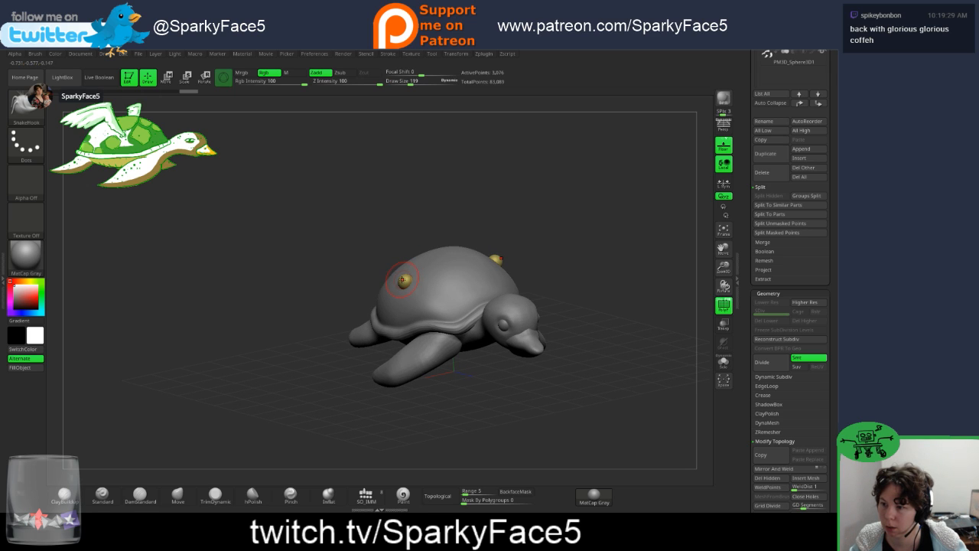
{"action": "left_click_drag", "start_coordinate": [402, 280], "coordinate": [351, 238]}
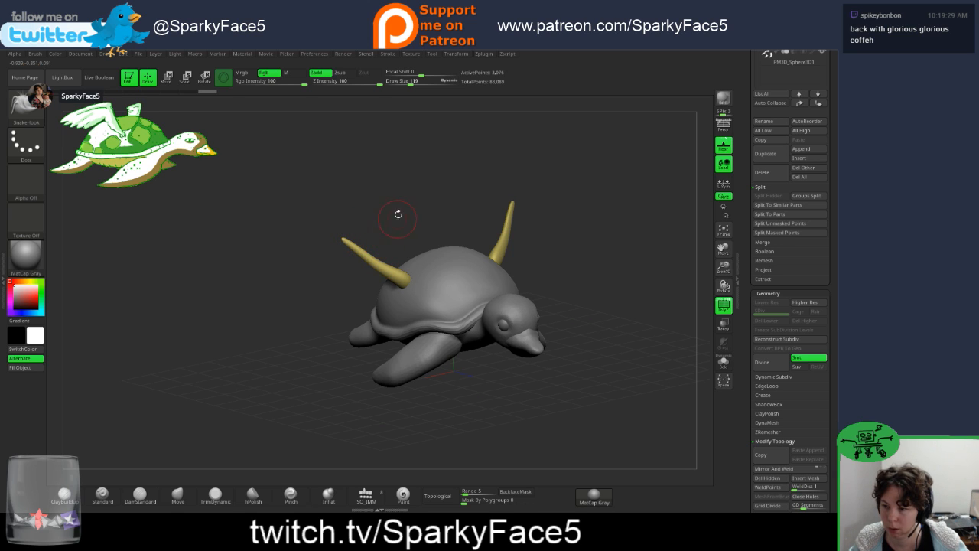
Step: Thicken the wing stub tips with the Inflat brush and convert the wings to a DynaMesh at resolution 128
{"action": "mouse_move", "coordinate": [394, 235]}
{"action": "left_mouse_down"}
{"action": "mouse_move", "coordinate": [419, 243]}
{"action": "mouse_move", "coordinate": [413, 231]}
{"action": "left_mouse_up"}
{"action": "left_click", "coordinate": [328, 493]}
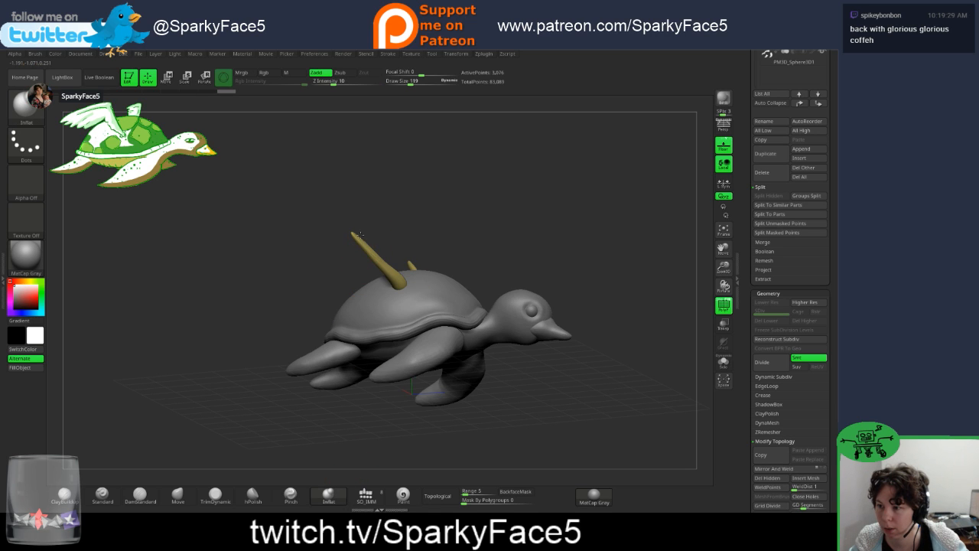
{"action": "left_click_drag", "start_coordinate": [402, 201], "coordinate": [429, 220], "text": "shift"}
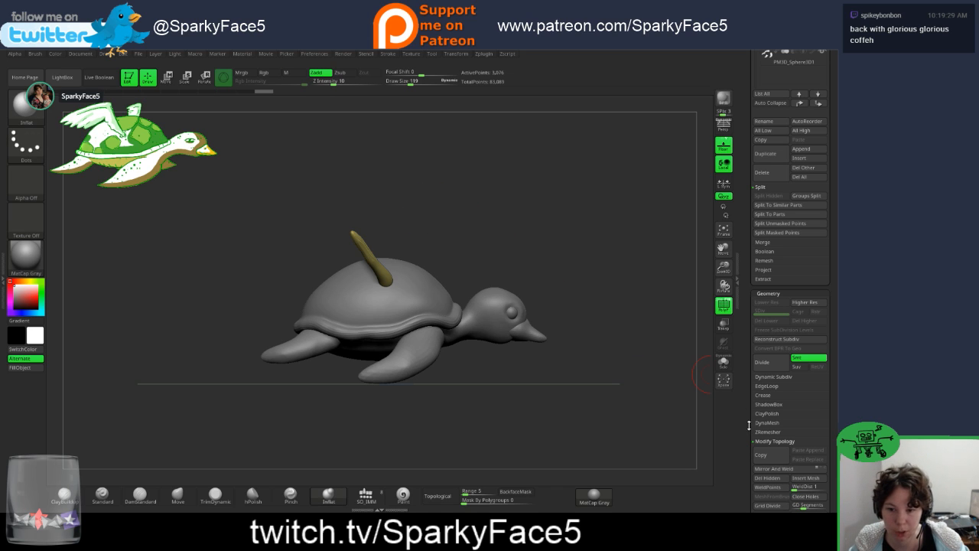
{"action": "scroll", "coordinate": [773, 455], "scroll_direction": "down", "scroll_amount": 5}
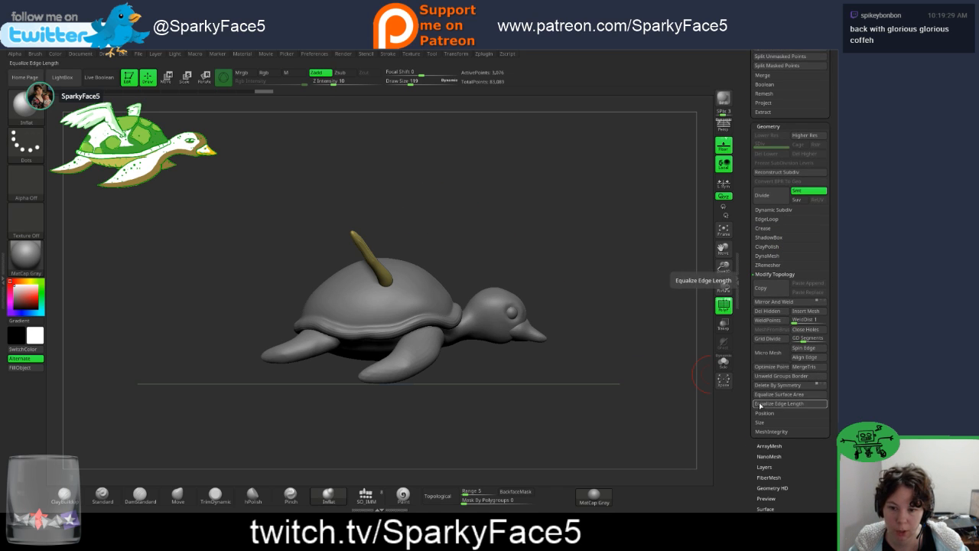
{"action": "left_click", "coordinate": [769, 255]}
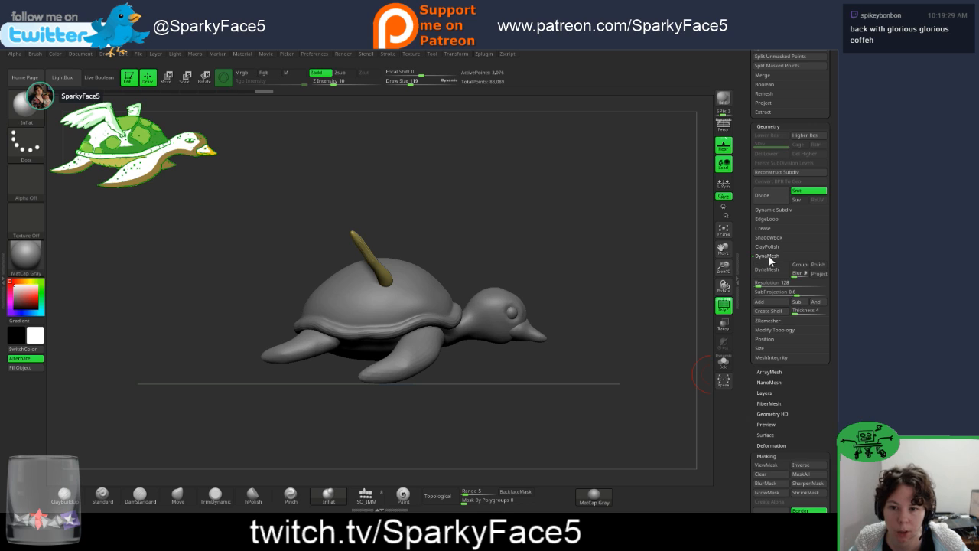
{"action": "left_click_drag", "start_coordinate": [525, 236], "coordinate": [497, 195]}
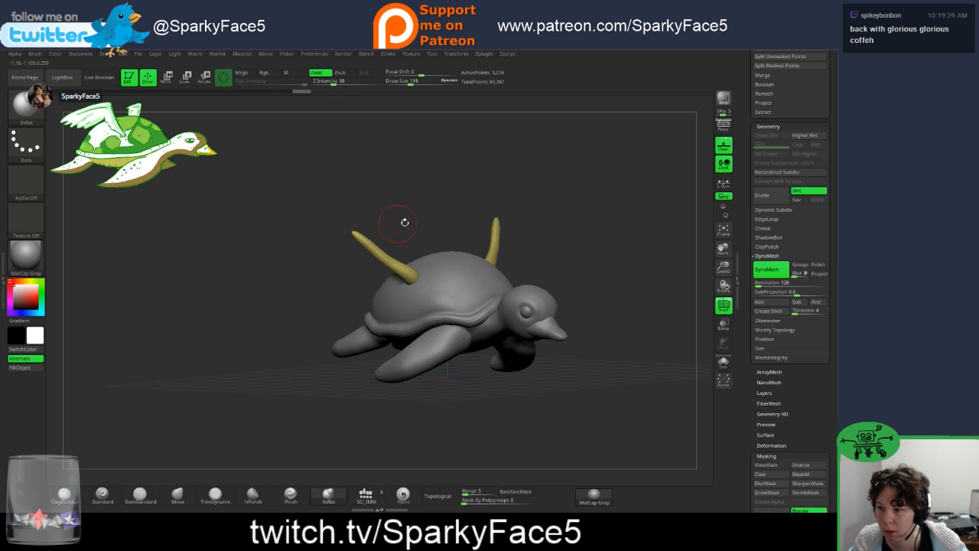
Step: Thicken both wing stubs along their length with the Inflat brush and set up the Move brush with Topological enabled
{"action": "mouse_move", "coordinate": [402, 221]}
{"action": "left_mouse_down"}
{"action": "mouse_move", "coordinate": [459, 221]}
{"action": "mouse_move", "coordinate": [404, 186]}
{"action": "mouse_move", "coordinate": [413, 196]}
{"action": "left_mouse_up"}
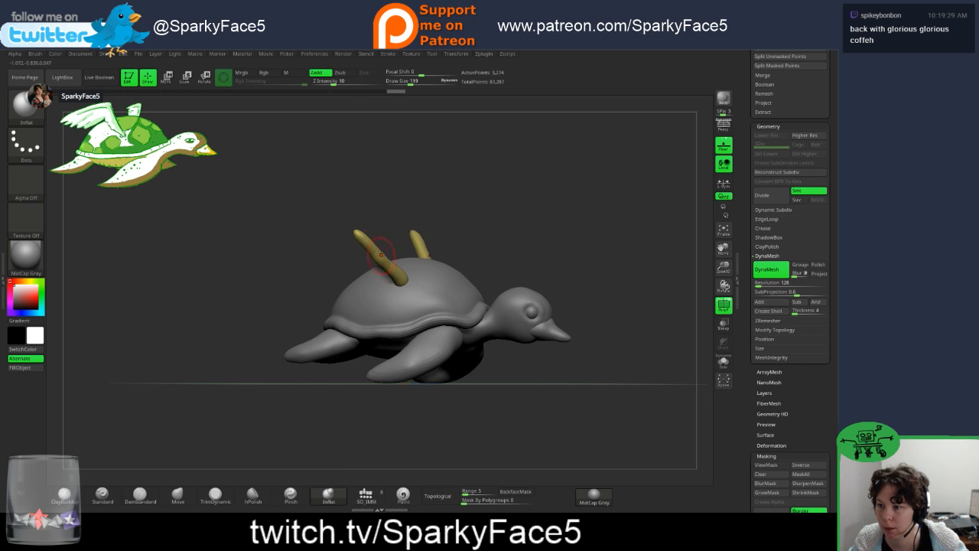
{"action": "left_click_drag", "start_coordinate": [381, 254], "coordinate": [361, 236]}
{"action": "mouse_move", "coordinate": [436, 214]}
{"action": "left_mouse_down", "text": "shift"}
{"action": "mouse_move", "coordinate": [406, 211]}
{"action": "mouse_move", "coordinate": [454, 223]}
{"action": "mouse_move", "coordinate": [394, 201]}
{"action": "mouse_move", "coordinate": [422, 201]}
{"action": "mouse_move", "coordinate": [395, 218]}
{"action": "left_mouse_up", "text": "shift"}
{"action": "left_click", "coordinate": [178, 496]}
{"action": "left_click", "coordinate": [438, 496]}
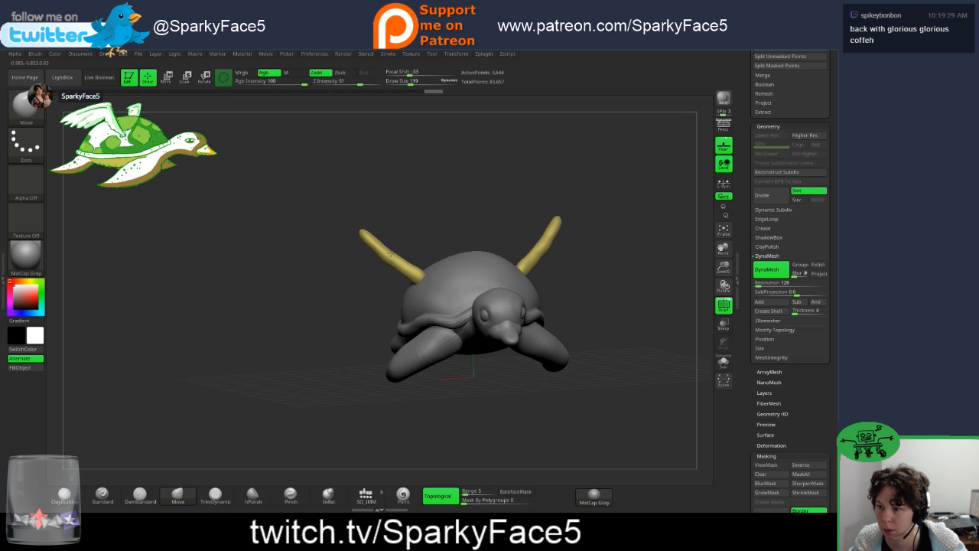
{"action": "left_click_drag", "start_coordinate": [332, 290], "coordinate": [406, 214]}
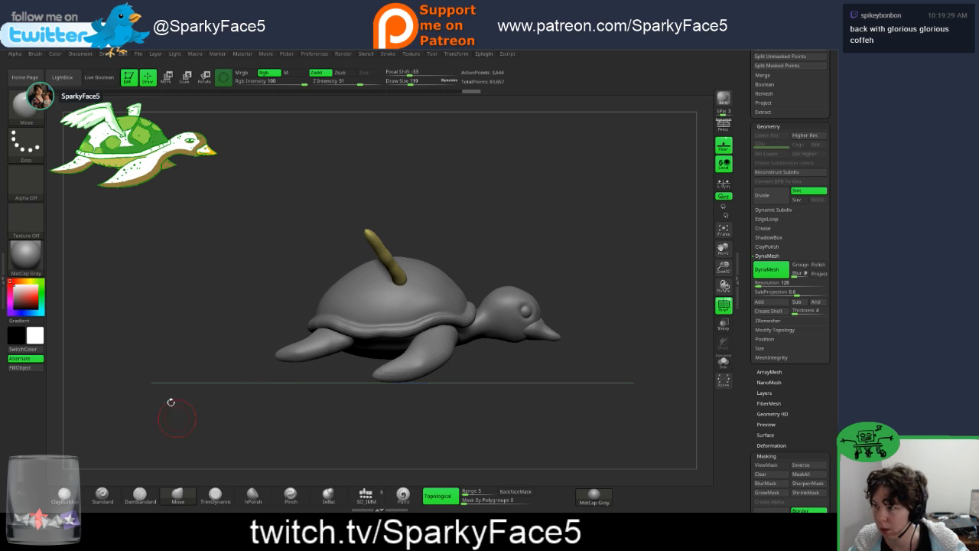
Step: Pull the stub tips backward into long arched wing arms with the SnakeHook brush and remesh them
{"action": "left_click", "coordinate": [36, 54]}
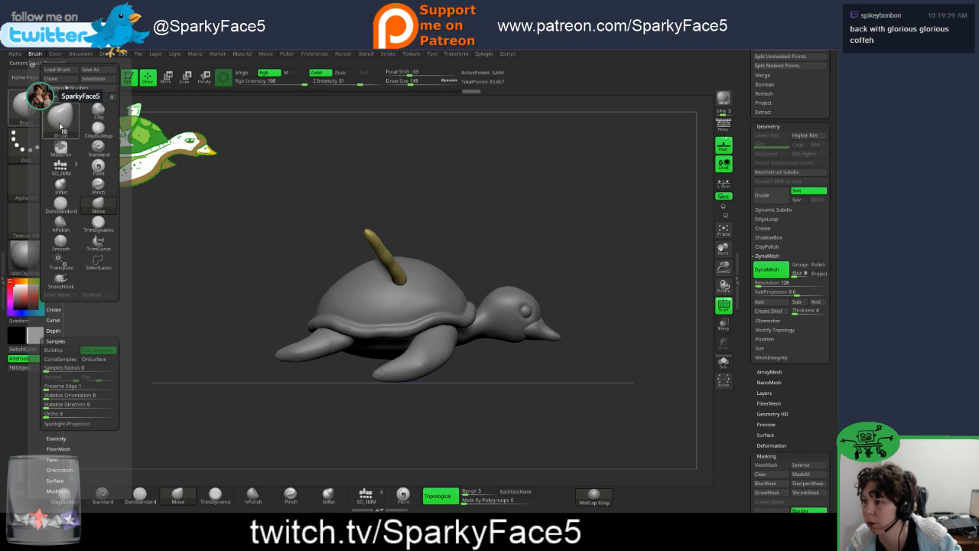
{"action": "left_click", "coordinate": [61, 280]}
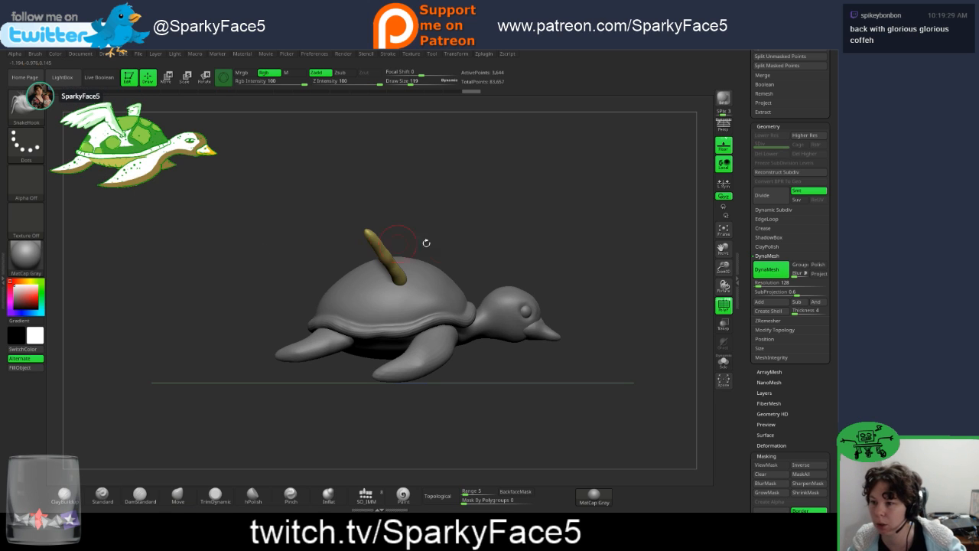
{"action": "mouse_move", "coordinate": [426, 243]}
{"action": "left_mouse_down"}
{"action": "mouse_move", "coordinate": [480, 216]}
{"action": "mouse_move", "coordinate": [386, 236]}
{"action": "mouse_move", "coordinate": [320, 229]}
{"action": "mouse_move", "coordinate": [272, 278]}
{"action": "left_mouse_up"}
{"action": "mouse_move", "coordinate": [429, 228]}
{"action": "left_mouse_down"}
{"action": "mouse_move", "coordinate": [417, 203]}
{"action": "mouse_move", "coordinate": [388, 230]}
{"action": "mouse_move", "coordinate": [420, 228]}
{"action": "mouse_move", "coordinate": [440, 210]}
{"action": "mouse_move", "coordinate": [409, 240]}
{"action": "mouse_move", "coordinate": [390, 207]}
{"action": "mouse_move", "coordinate": [483, 201]}
{"action": "mouse_move", "coordinate": [449, 237]}
{"action": "left_mouse_up"}
{"action": "key", "text": "ctrl"}
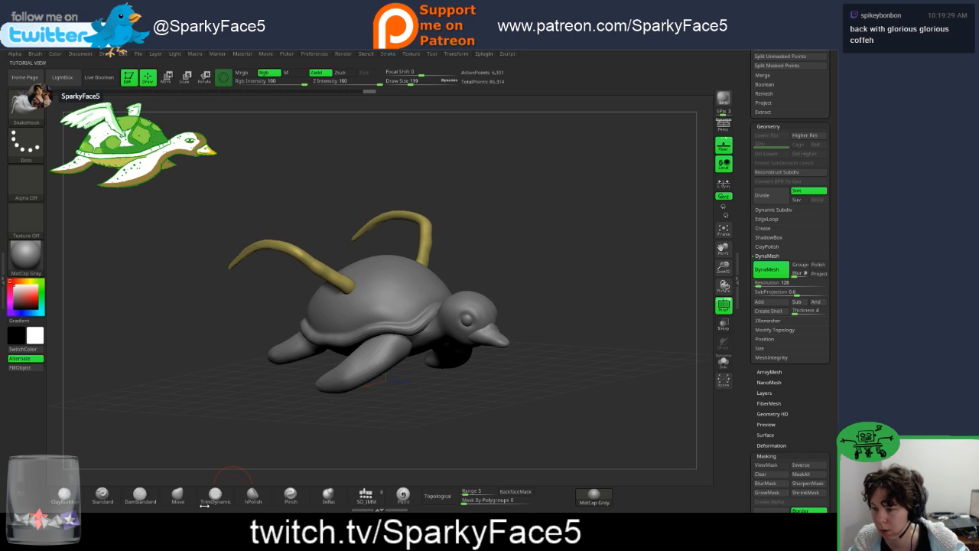
Step: Thicken the arched wing arms from tip to base with the Inflat brush, remeshing and smoothing them
{"action": "left_click", "coordinate": [178, 494]}
{"action": "left_click", "coordinate": [437, 495]}
{"action": "left_click_drag", "start_coordinate": [359, 471], "coordinate": [300, 476]}
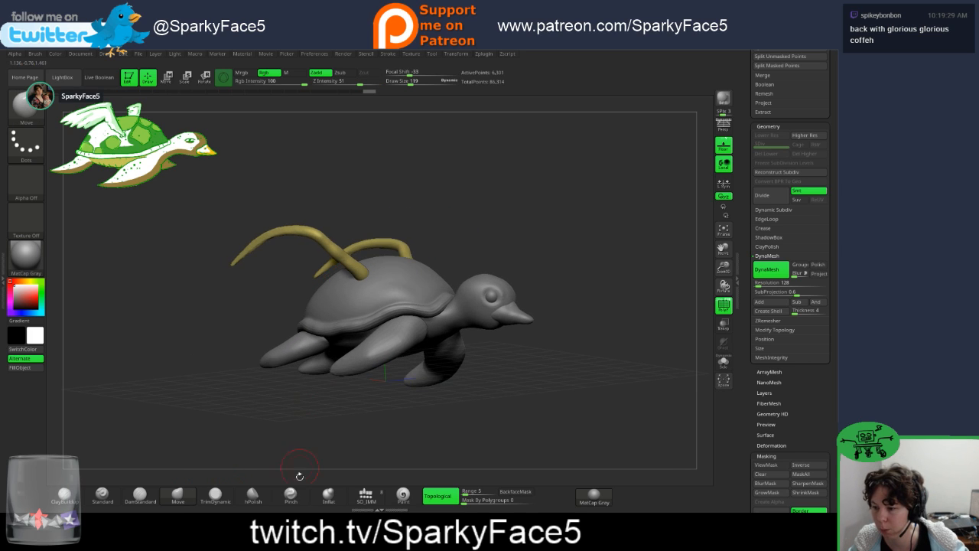
{"action": "left_click", "coordinate": [328, 496]}
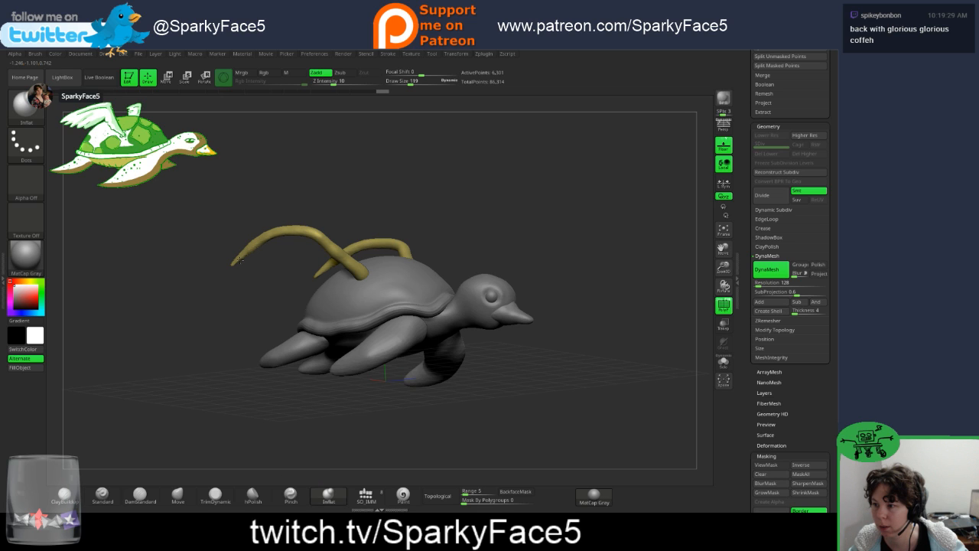
{"action": "left_click_drag", "start_coordinate": [385, 177], "coordinate": [360, 202], "text": "ctrl"}
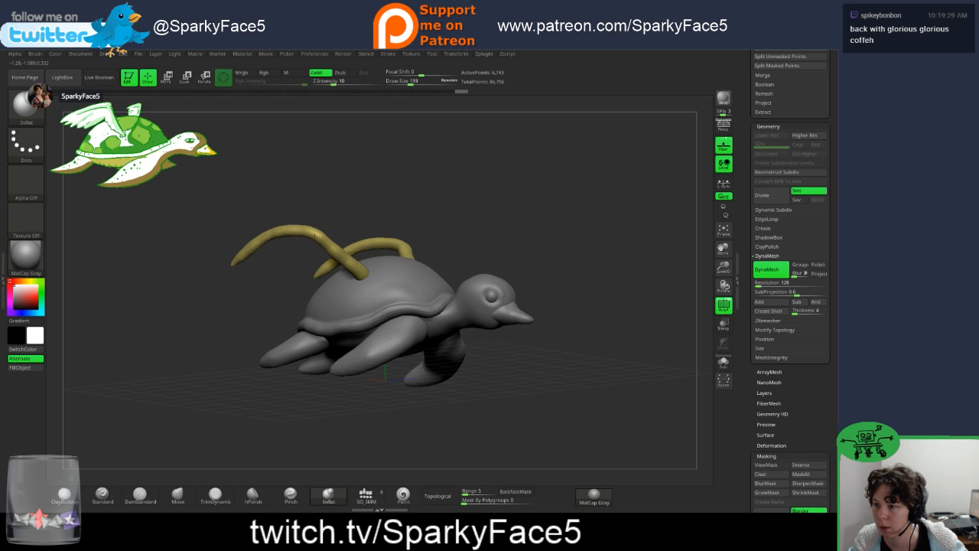
{"action": "left_click_drag", "start_coordinate": [411, 186], "coordinate": [380, 257]}
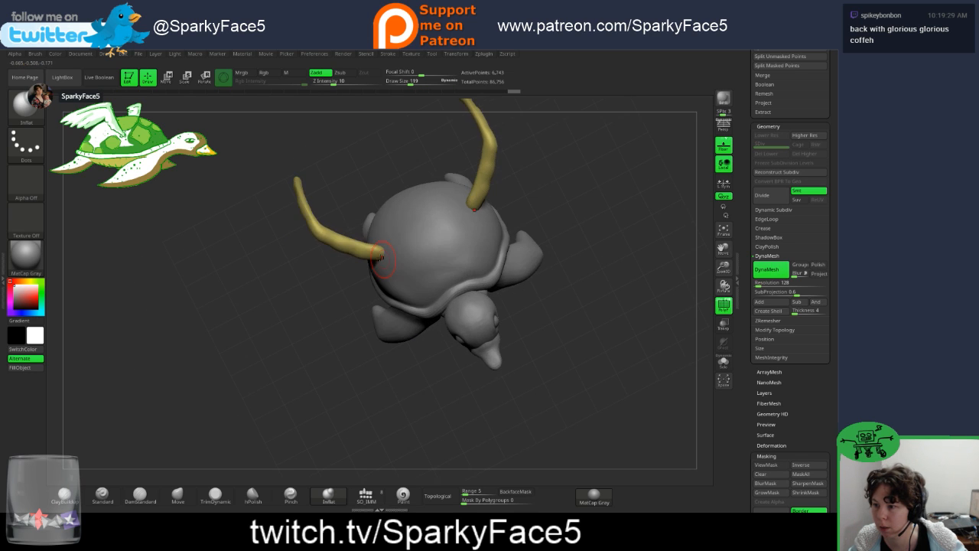
{"action": "left_click_drag", "start_coordinate": [365, 157], "coordinate": [374, 191], "text": "ctrl"}
{"action": "left_click_drag", "start_coordinate": [301, 310], "coordinate": [309, 249]}
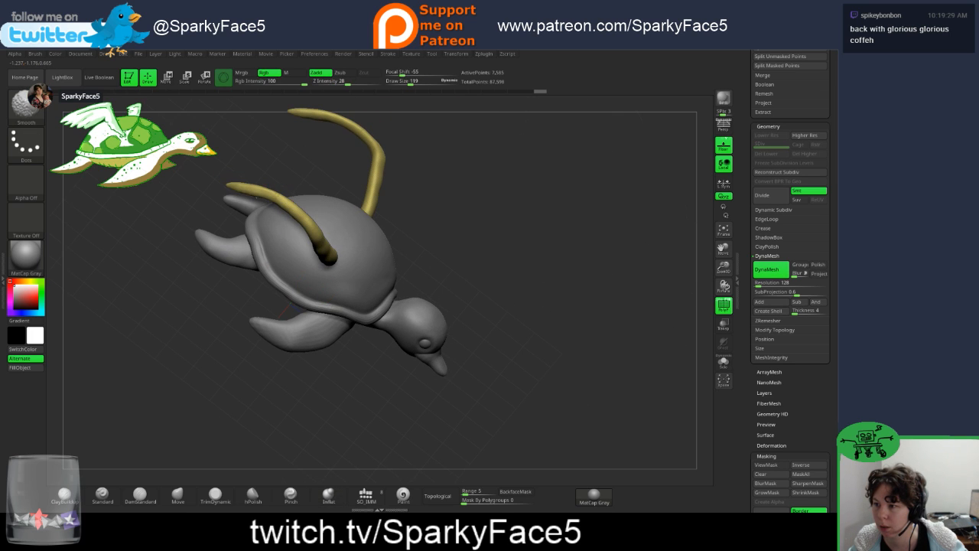
{"action": "left_click_drag", "start_coordinate": [454, 252], "coordinate": [449, 185]}
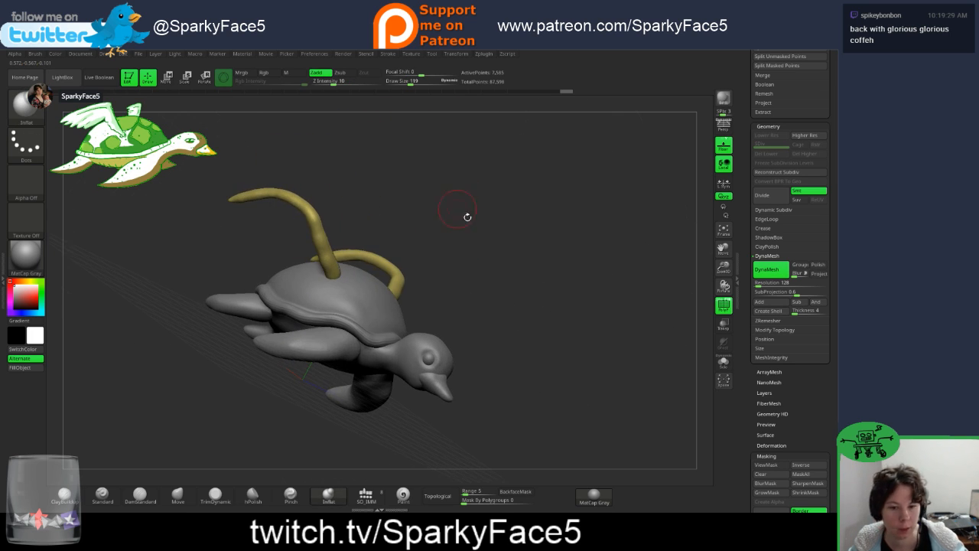
{"action": "left_click_drag", "start_coordinate": [494, 274], "coordinate": [450, 323]}
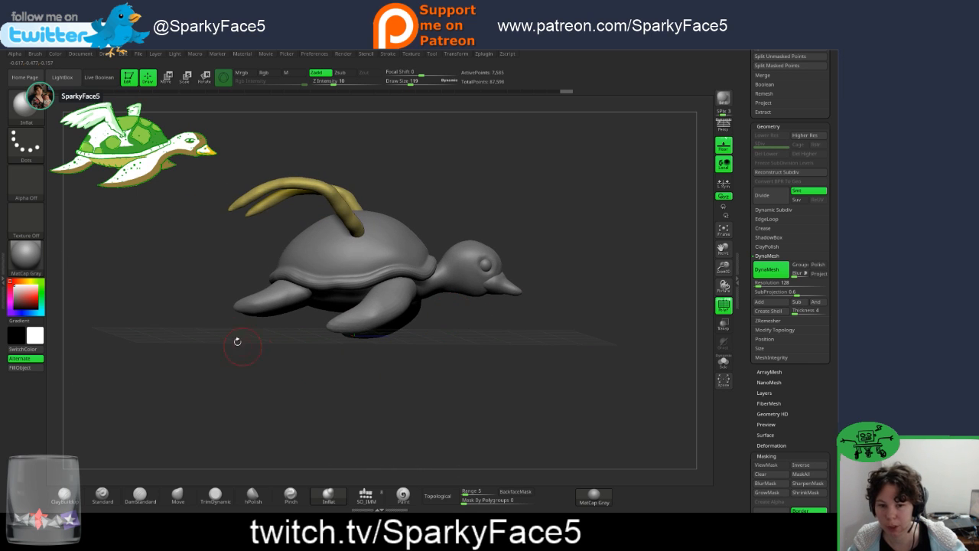
{"action": "left_click_drag", "start_coordinate": [213, 299], "coordinate": [214, 289], "text": "shift"}
{"action": "left_click_drag", "start_coordinate": [537, 228], "coordinate": [531, 207]}
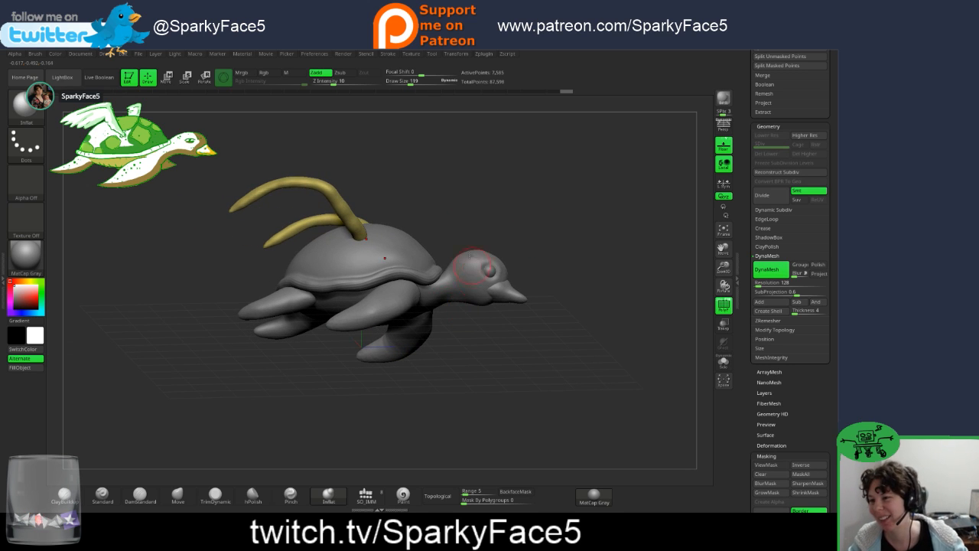
{"action": "mouse_move", "coordinate": [481, 236]}
{"action": "left_mouse_down"}
{"action": "mouse_move", "coordinate": [465, 224]}
{"action": "mouse_move", "coordinate": [475, 222]}
{"action": "left_mouse_up"}
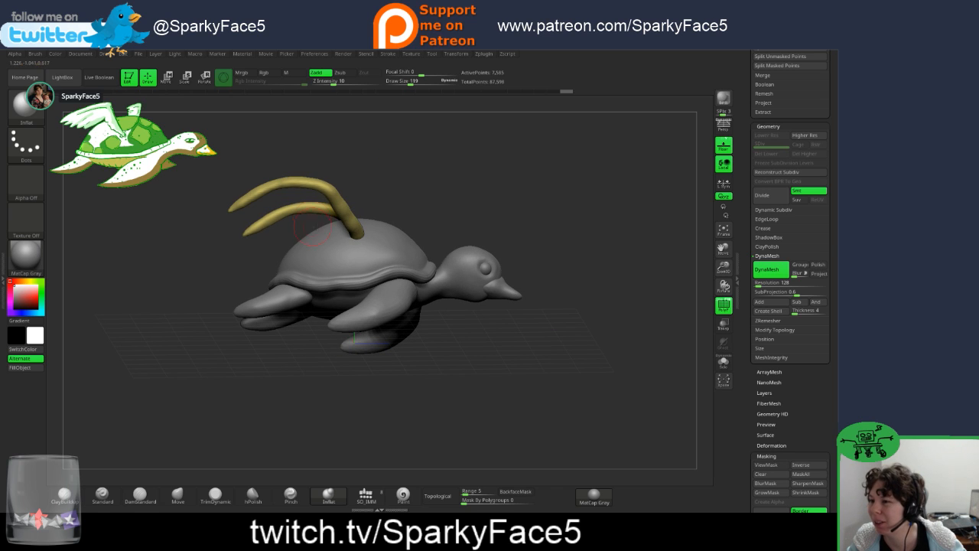
{"action": "left_click_drag", "start_coordinate": [408, 166], "coordinate": [336, 197]}
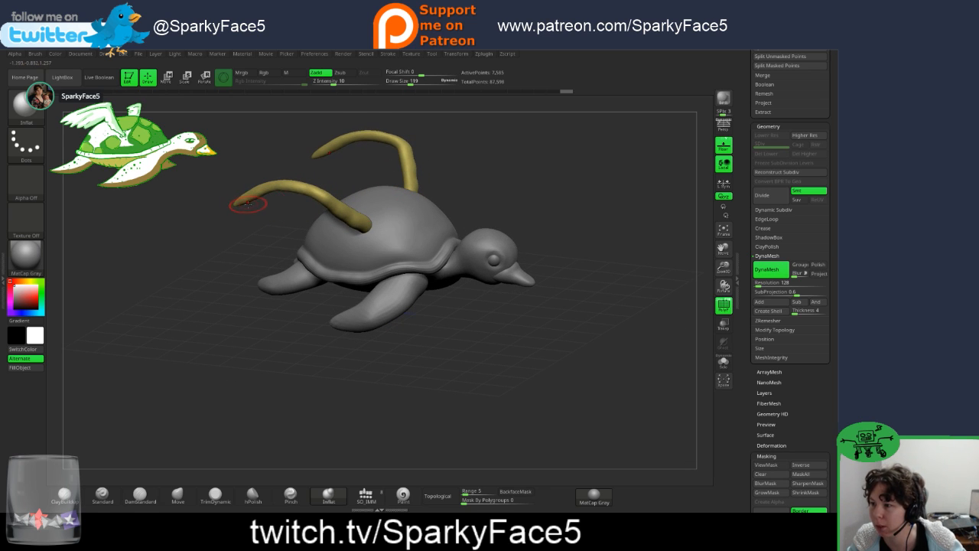
Step: Pull a second prong back and down from the bend of each wing arm with the SnakeHook brush, then remesh
{"action": "left_click_drag", "start_coordinate": [255, 231], "coordinate": [262, 247]}
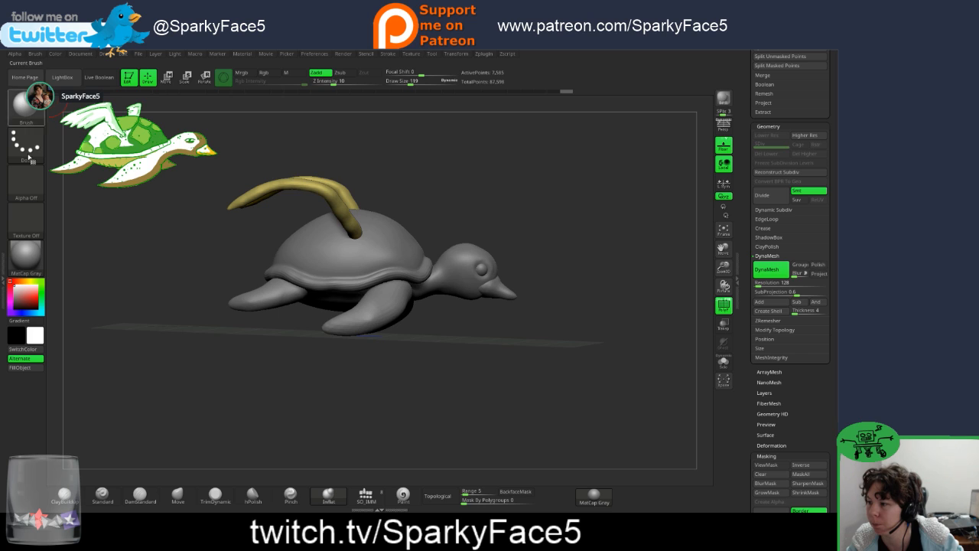
{"action": "left_click", "coordinate": [3, 280]}
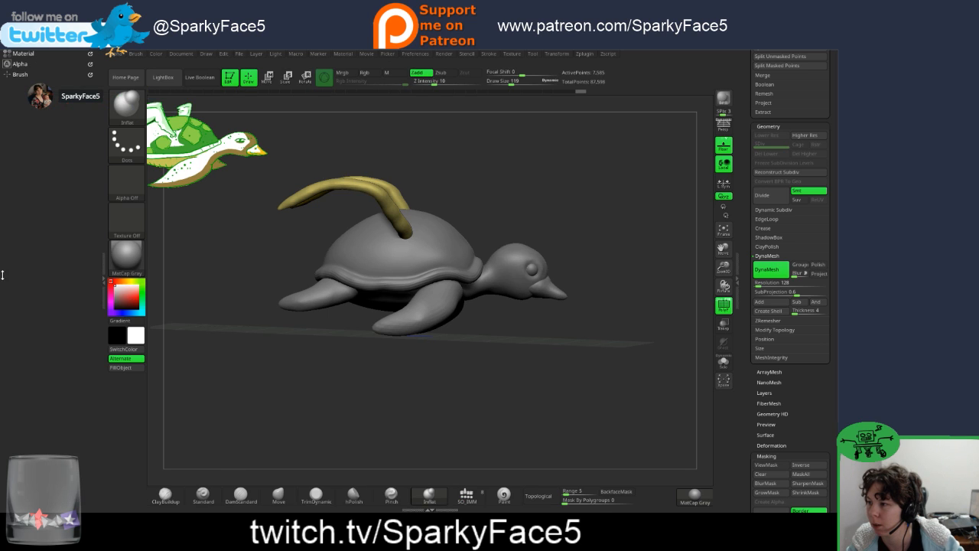
{"action": "left_click", "coordinate": [34, 75]}
{"action": "left_click", "coordinate": [30, 298]}
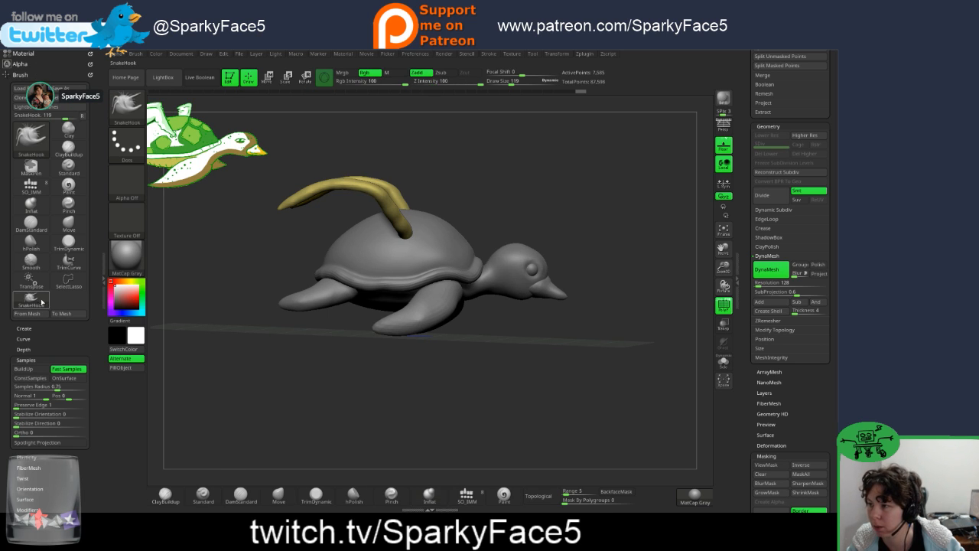
{"action": "left_click", "coordinate": [105, 280]}
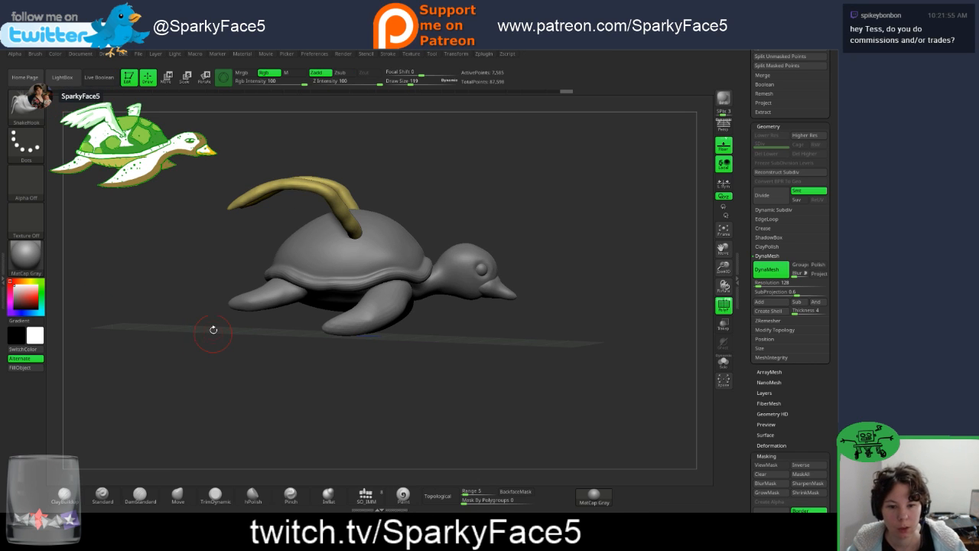
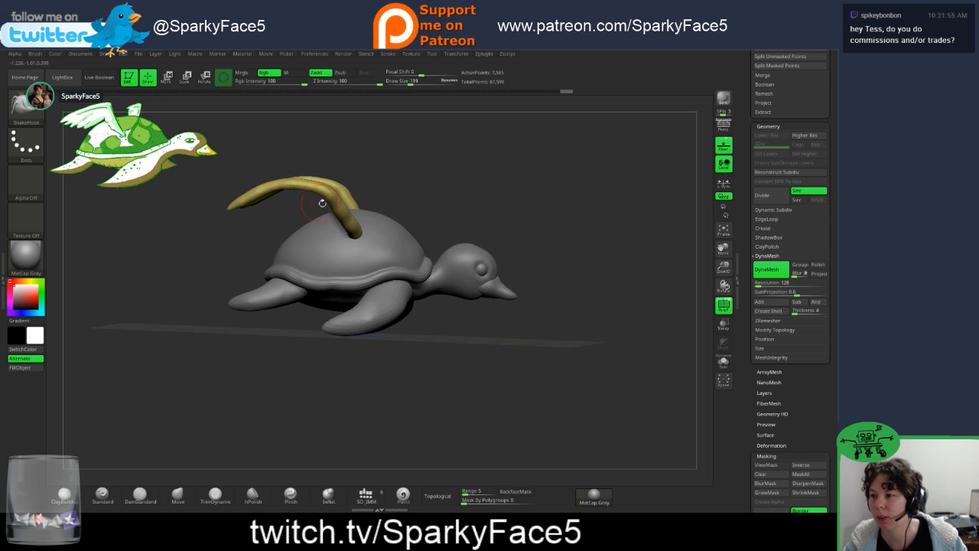
{"action": "left_click_drag", "start_coordinate": [400, 169], "coordinate": [405, 158]}
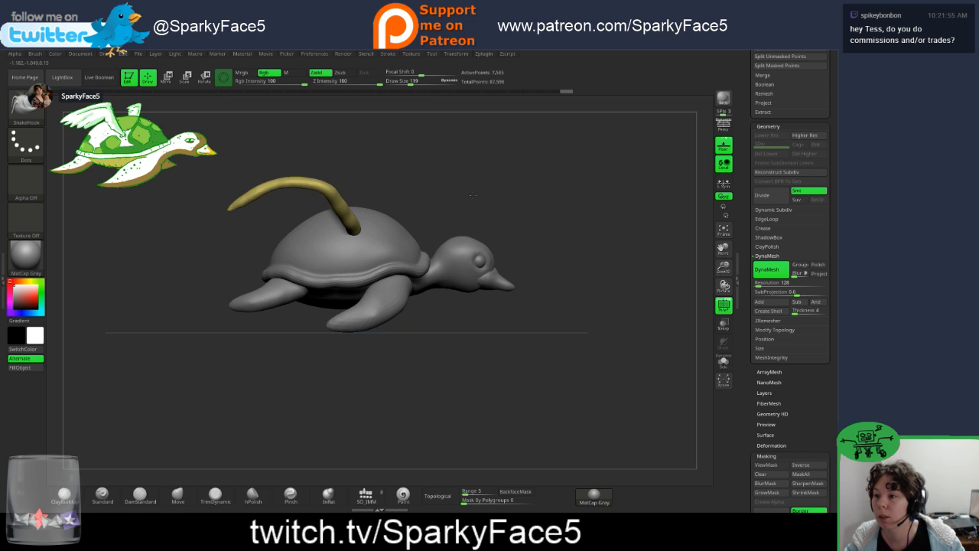
{"action": "mouse_move", "coordinate": [473, 195]}
{"action": "left_mouse_down"}
{"action": "mouse_move", "coordinate": [466, 201]}
{"action": "mouse_move", "coordinate": [471, 191]}
{"action": "left_mouse_up"}
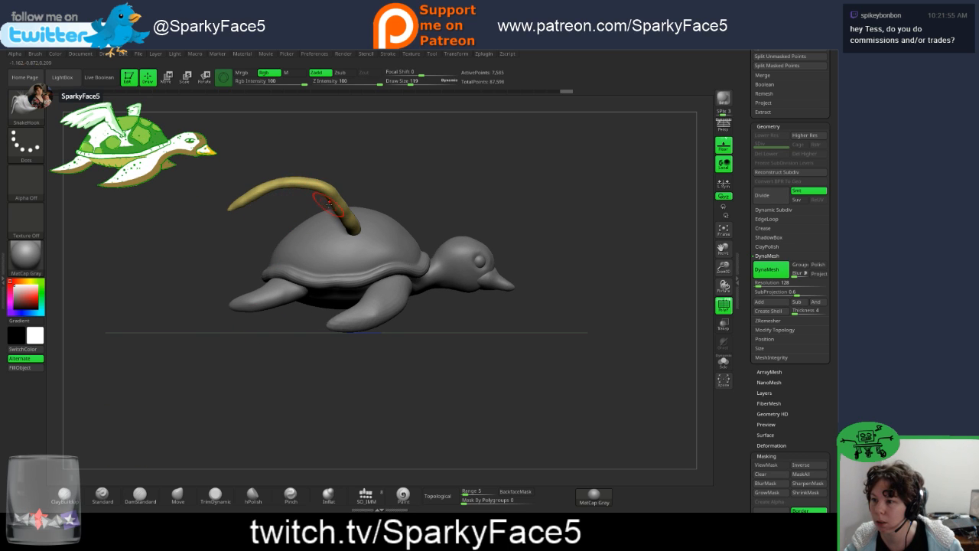
{"action": "left_click_drag", "start_coordinate": [380, 164], "coordinate": [344, 170]}
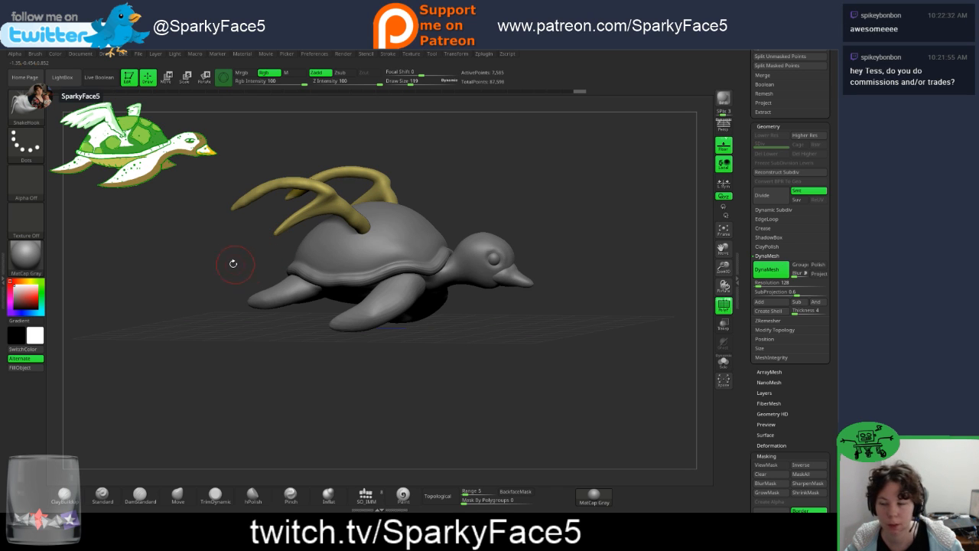
{"action": "left_click_drag", "start_coordinate": [234, 263], "coordinate": [405, 210]}
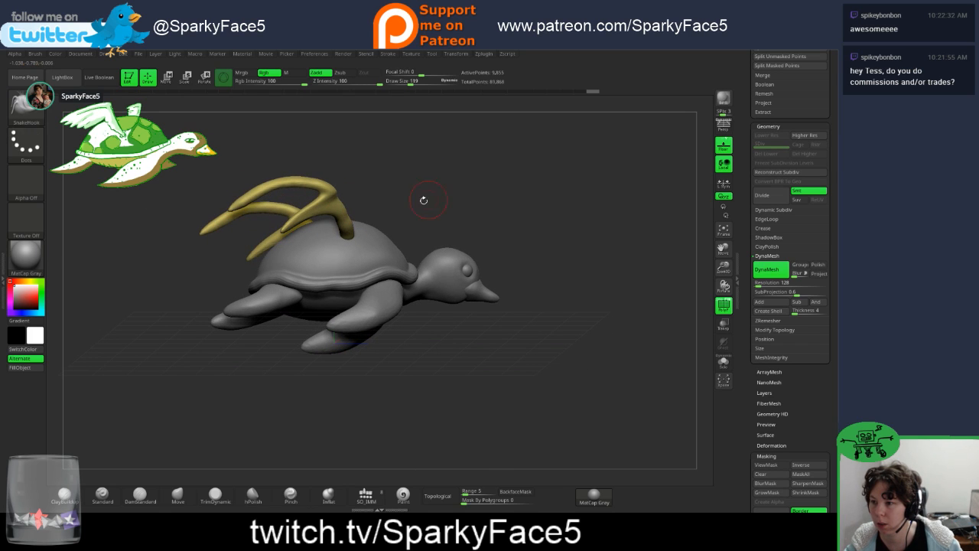
Step: Try to pull a long third prong down and back from the middle of each wing arm with SnakeHook
{"action": "left_click_drag", "start_coordinate": [316, 188], "coordinate": [236, 254]}
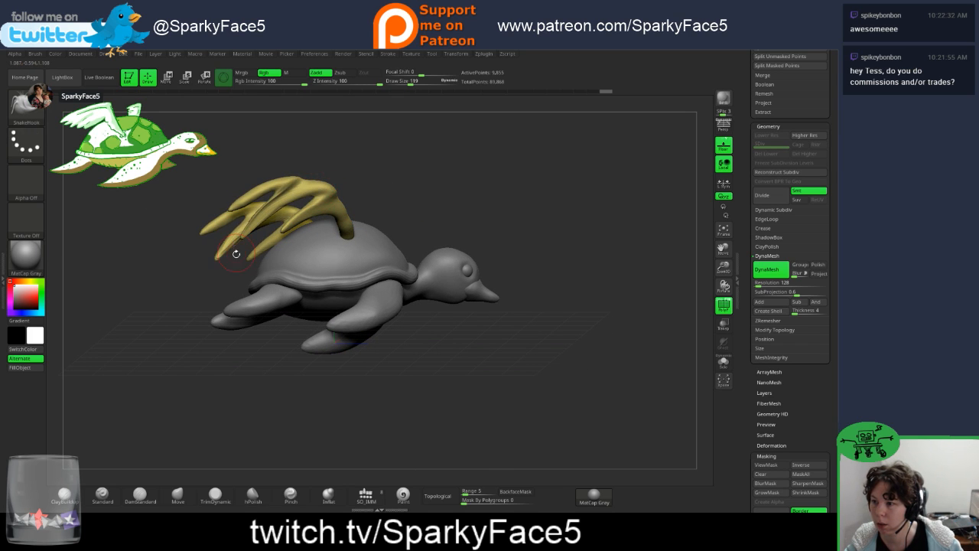
{"action": "left_click_drag", "start_coordinate": [393, 174], "coordinate": [392, 194]}
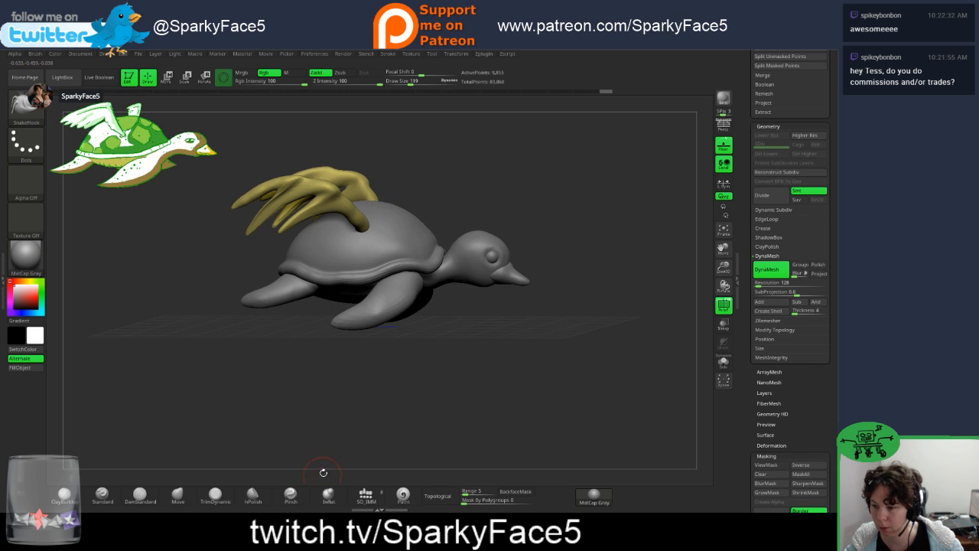
{"action": "key", "text": "ctrl+z"}
Step: Pull a shorter third prong between the wing tip and the lower prong with SnakeHook in side view, redoing the stroke once
{"action": "mouse_move", "coordinate": [230, 258]}
{"action": "left_mouse_down"}
{"action": "mouse_move", "coordinate": [313, 192]}
{"action": "mouse_move", "coordinate": [273, 216]}
{"action": "mouse_move", "coordinate": [261, 237]}
{"action": "left_mouse_up"}
{"action": "mouse_move", "coordinate": [367, 197]}
{"action": "left_mouse_down"}
{"action": "mouse_move", "coordinate": [466, 218]}
{"action": "mouse_move", "coordinate": [387, 221]}
{"action": "left_mouse_up"}
{"action": "left_click_drag", "start_coordinate": [313, 188], "coordinate": [265, 209]}
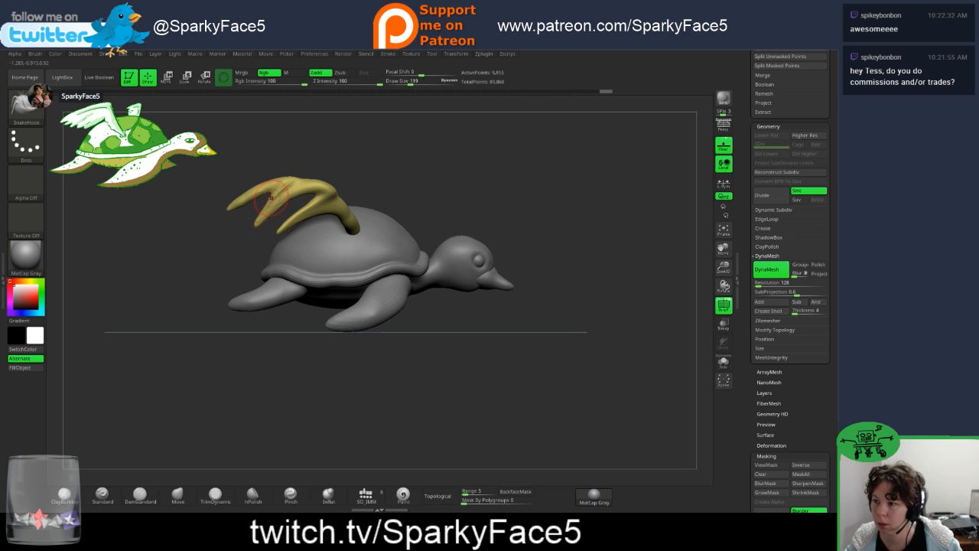
{"action": "key", "text": "ctrl+z"}
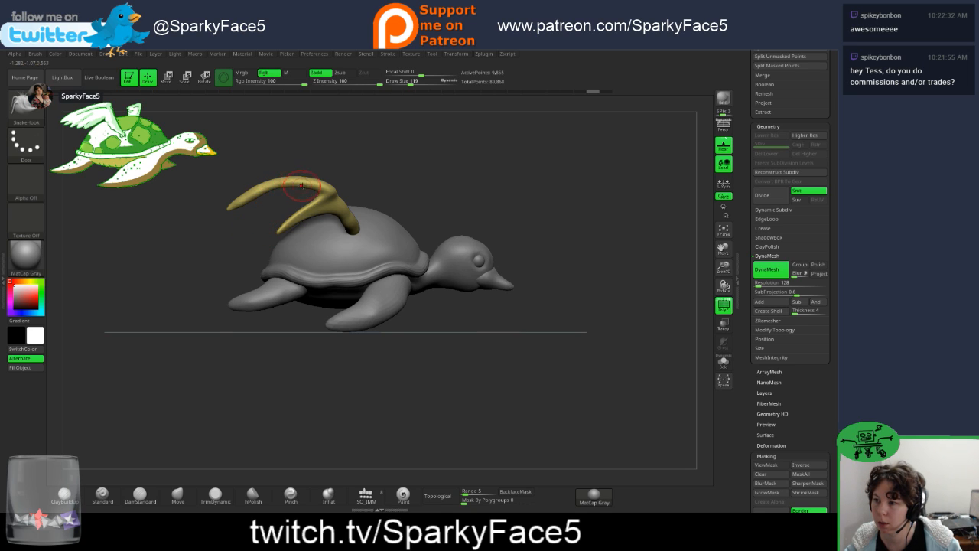
{"action": "left_click_drag", "start_coordinate": [280, 196], "coordinate": [260, 211]}
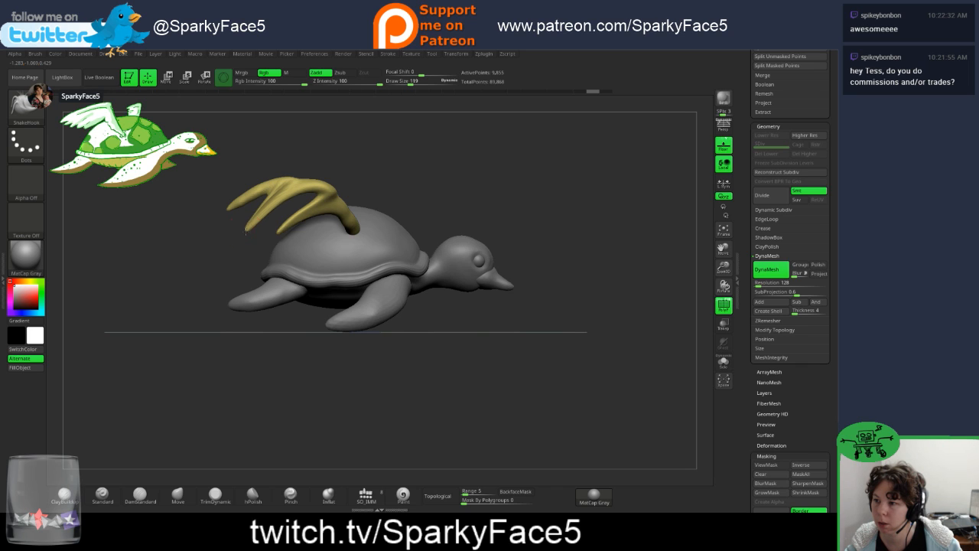
Step: Undo the short middle prong and pull it again down and back between the wing tip and the lower prong with SnakeHook
{"action": "key", "text": "ctrl+z"}
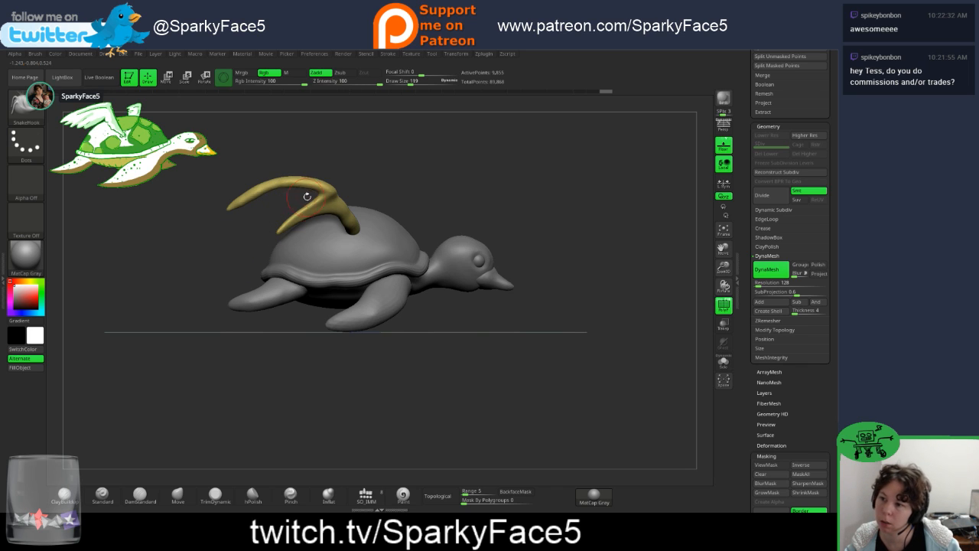
{"action": "left_click_drag", "start_coordinate": [288, 197], "coordinate": [247, 231]}
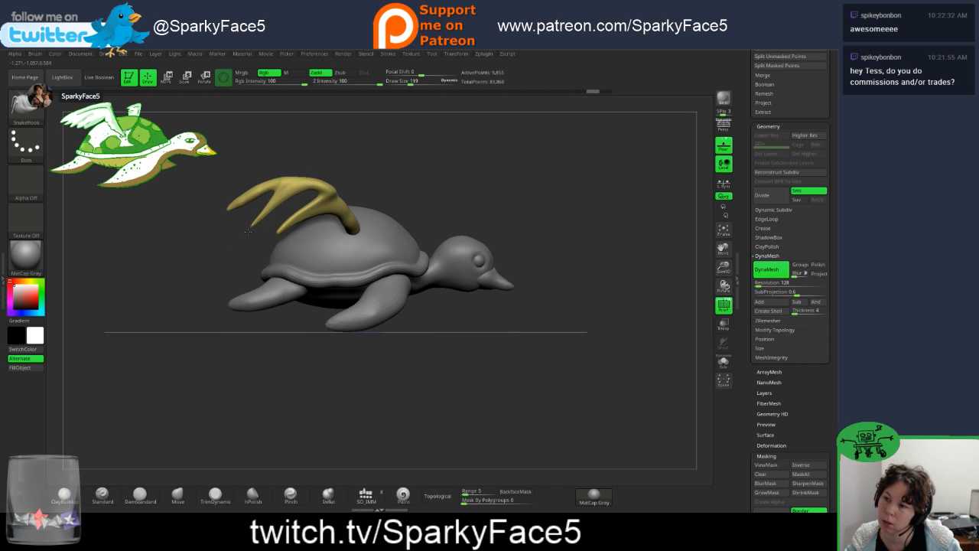
{"action": "mouse_move", "coordinate": [469, 203]}
{"action": "left_mouse_down"}
{"action": "mouse_move", "coordinate": [528, 192]}
{"action": "mouse_move", "coordinate": [478, 179]}
{"action": "mouse_move", "coordinate": [472, 207]}
{"action": "mouse_move", "coordinate": [414, 265]}
{"action": "mouse_move", "coordinate": [489, 245]}
{"action": "mouse_move", "coordinate": [479, 215]}
{"action": "left_mouse_up"}
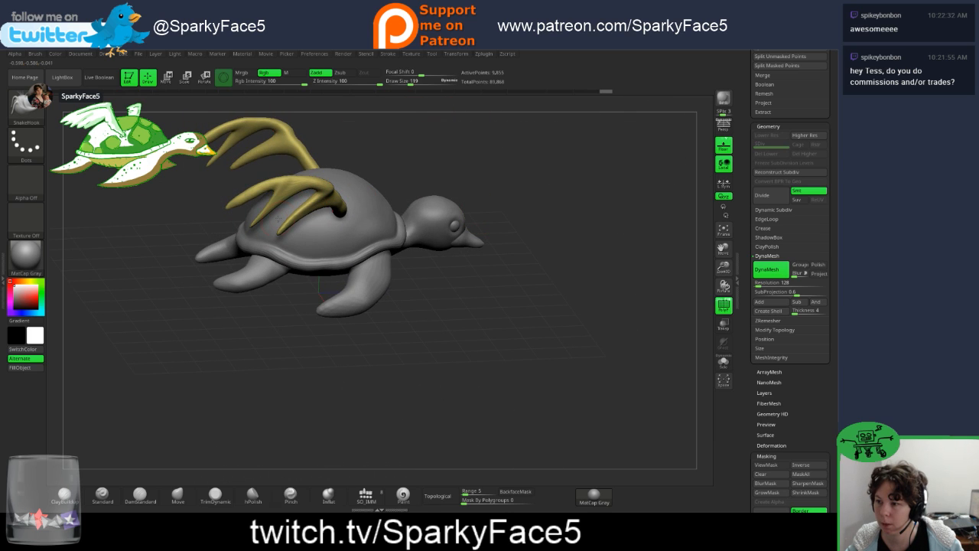
Step: Pull more feather strands back from each wing arm with SnakeHook to fill the gaps between the prongs, then remesh the wings
{"action": "right_click_drag", "start_coordinate": [366, 264], "coordinate": [298, 202]}
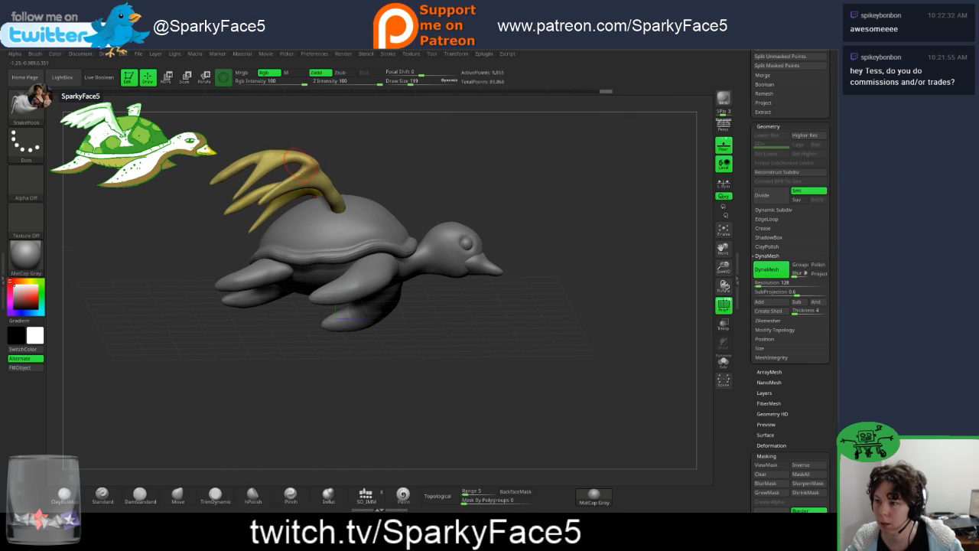
{"action": "left_click_drag", "start_coordinate": [298, 161], "coordinate": [245, 199]}
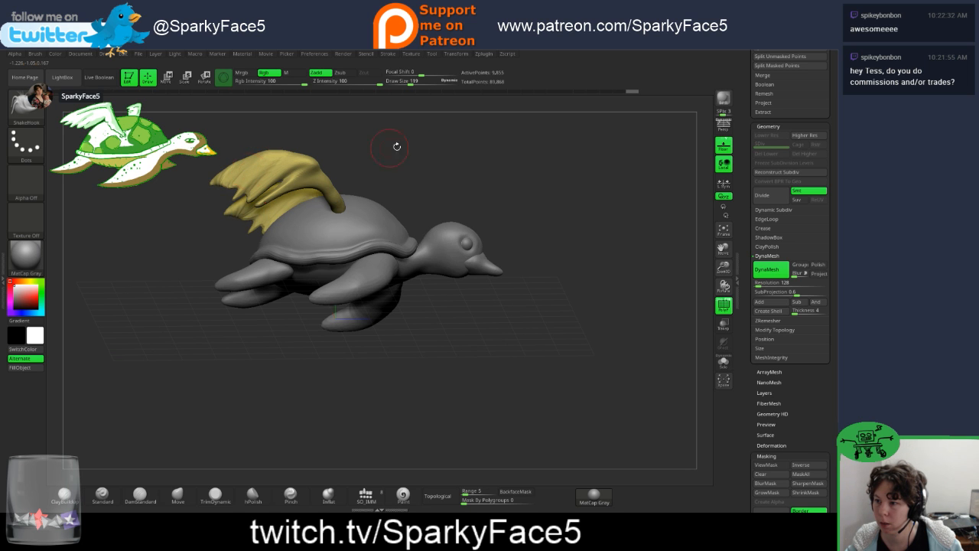
{"action": "mouse_move", "coordinate": [396, 148]}
{"action": "left_mouse_down"}
{"action": "mouse_move", "coordinate": [428, 230]}
{"action": "mouse_move", "coordinate": [406, 179]}
{"action": "left_mouse_up"}
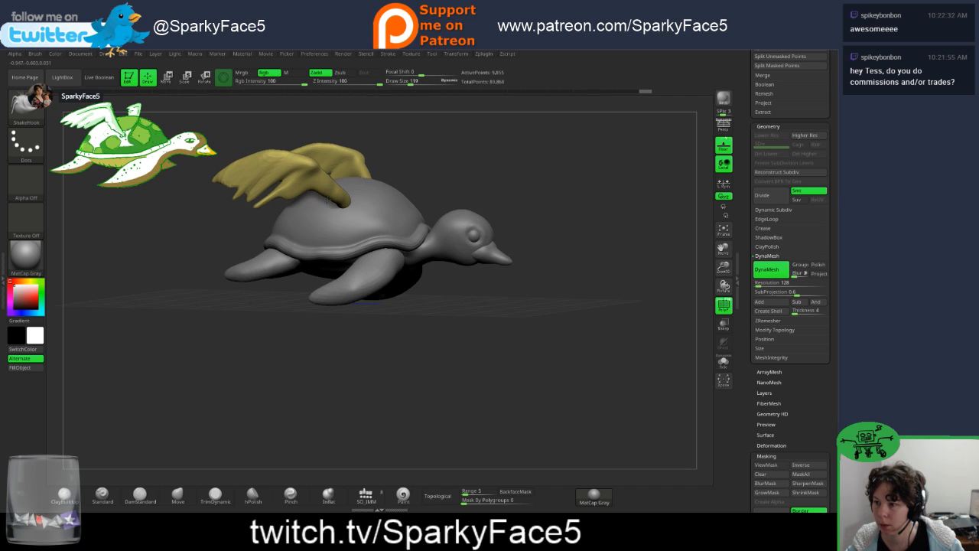
{"action": "mouse_move", "coordinate": [346, 195]}
{"action": "left_mouse_down"}
{"action": "mouse_move", "coordinate": [540, 194]}
{"action": "mouse_move", "coordinate": [510, 140]}
{"action": "mouse_move", "coordinate": [490, 185]}
{"action": "mouse_move", "coordinate": [457, 185]}
{"action": "left_mouse_up"}
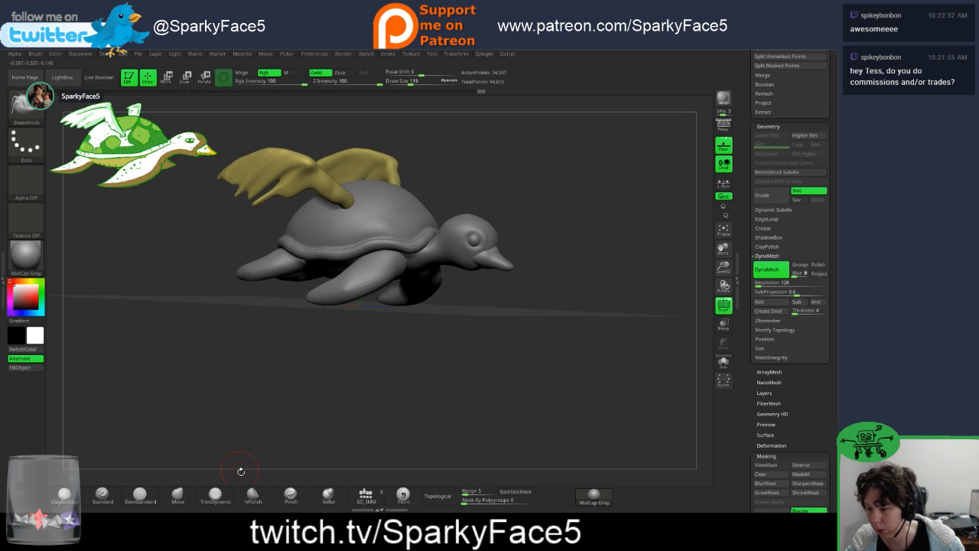
Step: Thicken the feather tips and trailing edge of both wings with the Inflat brush and remesh them
{"action": "left_click", "coordinate": [327, 497]}
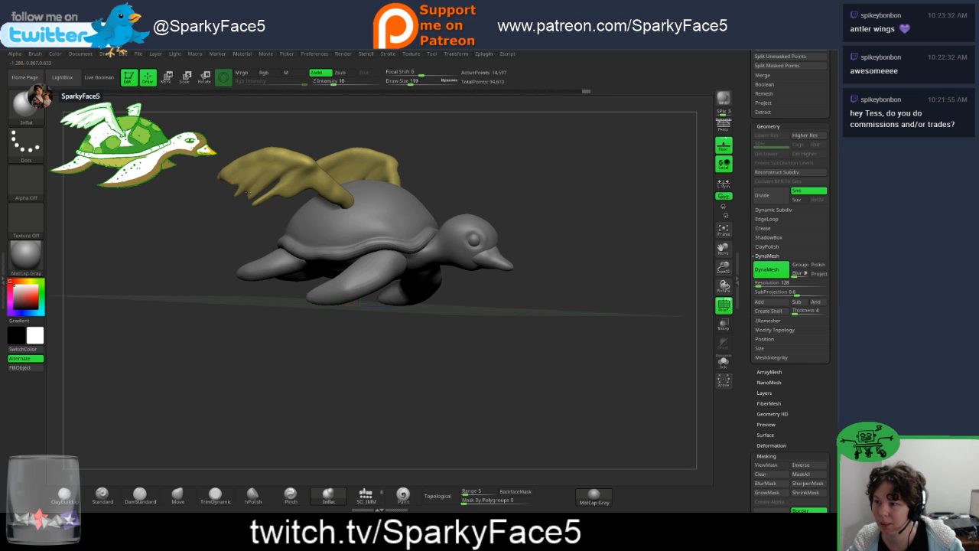
{"action": "left_click_drag", "start_coordinate": [247, 193], "coordinate": [254, 235]}
{"action": "left_click_drag", "start_coordinate": [319, 220], "coordinate": [345, 230]}
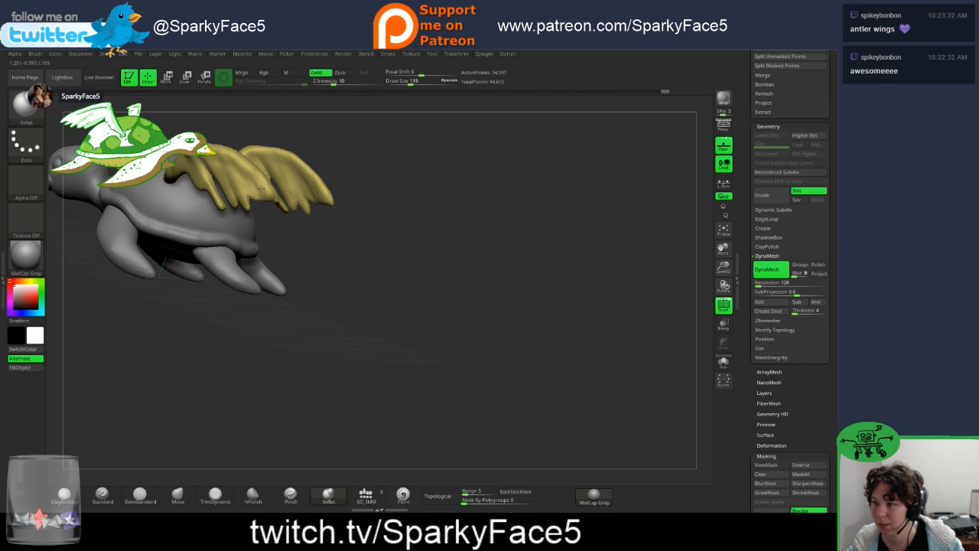
{"action": "mouse_move", "coordinate": [520, 260]}
{"action": "left_mouse_down"}
{"action": "mouse_move", "coordinate": [451, 278]}
{"action": "mouse_move", "coordinate": [494, 297]}
{"action": "mouse_move", "coordinate": [500, 263]}
{"action": "mouse_move", "coordinate": [502, 289]}
{"action": "mouse_move", "coordinate": [451, 267]}
{"action": "mouse_move", "coordinate": [470, 253]}
{"action": "mouse_move", "coordinate": [440, 256]}
{"action": "left_mouse_up"}
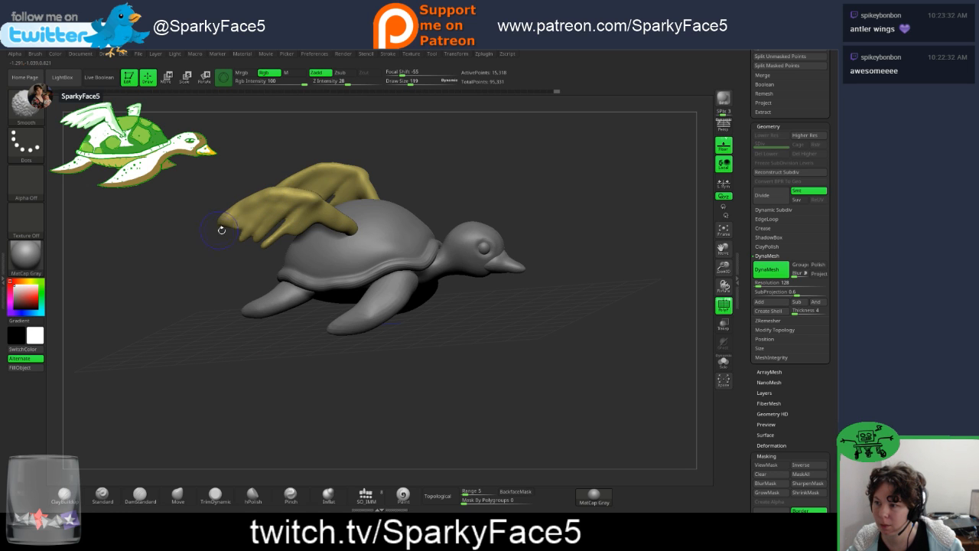
Step: Smooth the feathered wing surfaces, inflate thin spots along the feathers, and remesh the wings again
{"action": "mouse_move", "coordinate": [291, 227]}
{"action": "left_mouse_down", "text": "shift"}
{"action": "mouse_move", "coordinate": [305, 228]}
{"action": "mouse_move", "coordinate": [286, 227]}
{"action": "left_mouse_up", "text": "shift"}
{"action": "mouse_move", "coordinate": [445, 164]}
{"action": "left_mouse_down"}
{"action": "mouse_move", "coordinate": [504, 198]}
{"action": "mouse_move", "coordinate": [352, 208]}
{"action": "mouse_move", "coordinate": [332, 218]}
{"action": "mouse_move", "coordinate": [324, 206]}
{"action": "mouse_move", "coordinate": [359, 215]}
{"action": "left_mouse_up"}
{"action": "left_click_drag", "start_coordinate": [416, 198], "coordinate": [382, 228]}
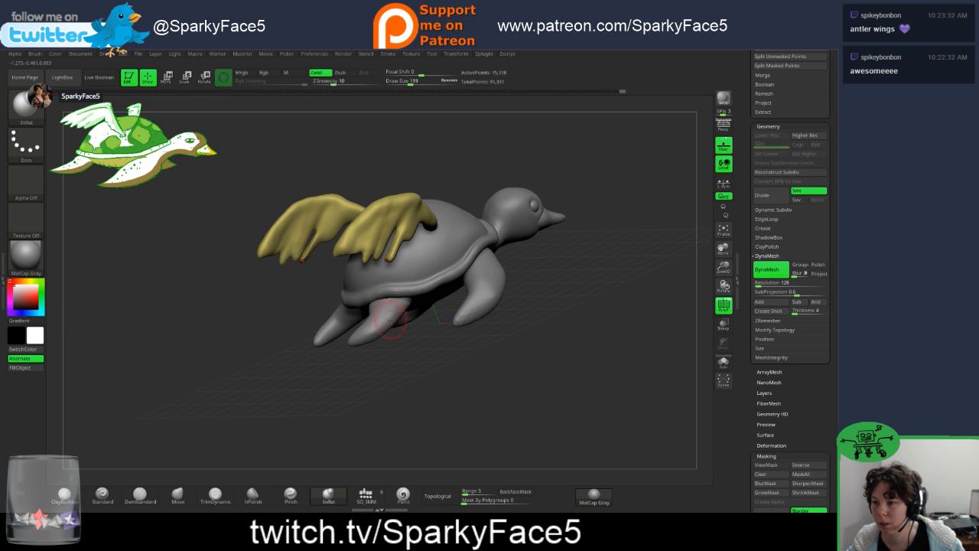
{"action": "left_click_drag", "start_coordinate": [582, 308], "coordinate": [592, 317], "text": "ctrl"}
{"action": "left_click_drag", "start_coordinate": [413, 241], "coordinate": [397, 232], "text": "shift"}
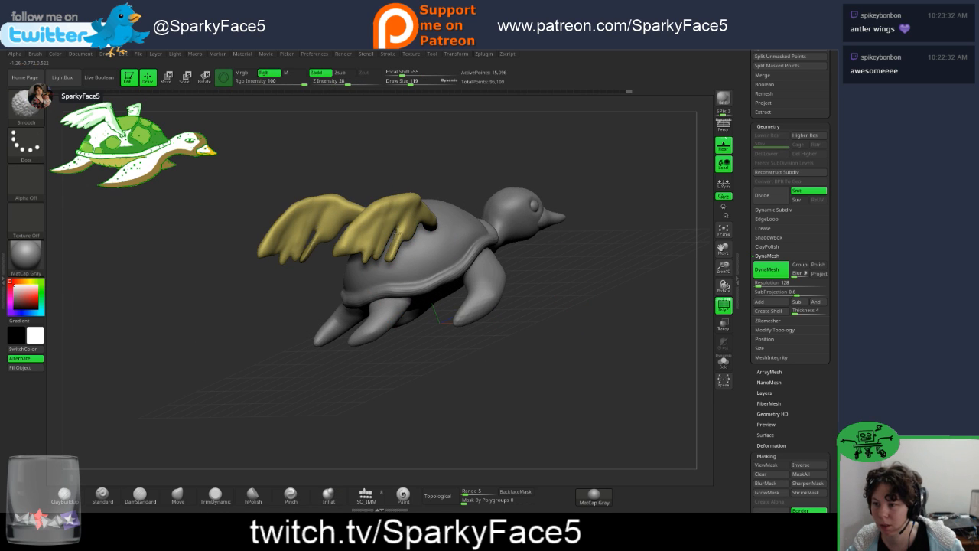
{"action": "left_click_drag", "start_coordinate": [524, 308], "coordinate": [509, 308], "text": "shift"}
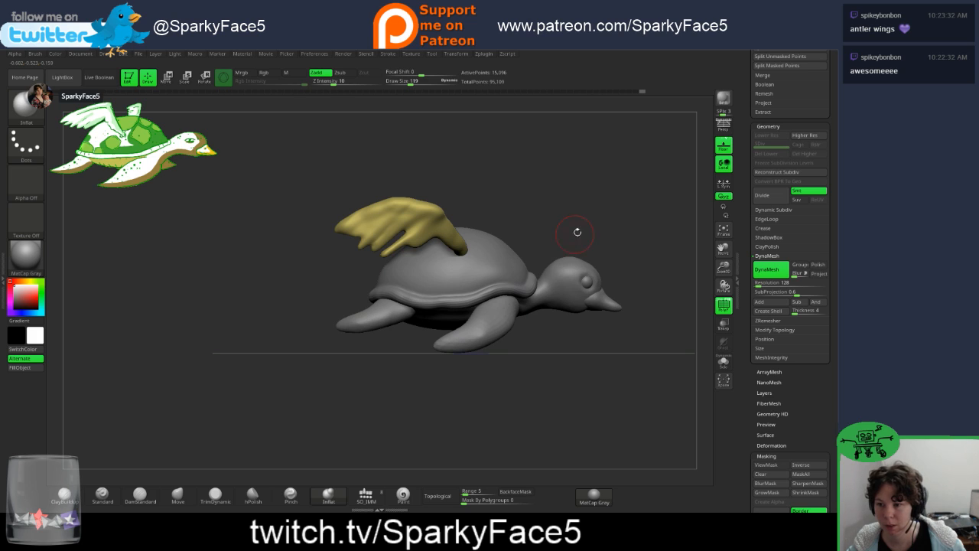
Step: Select the shell, then make the head and body subtool the active one
{"action": "left_click", "coordinate": [511, 279], "text": "alt"}
{"action": "left_click_drag", "start_coordinate": [609, 216], "coordinate": [581, 306]}
{"action": "key", "text": "ctrl+h"}
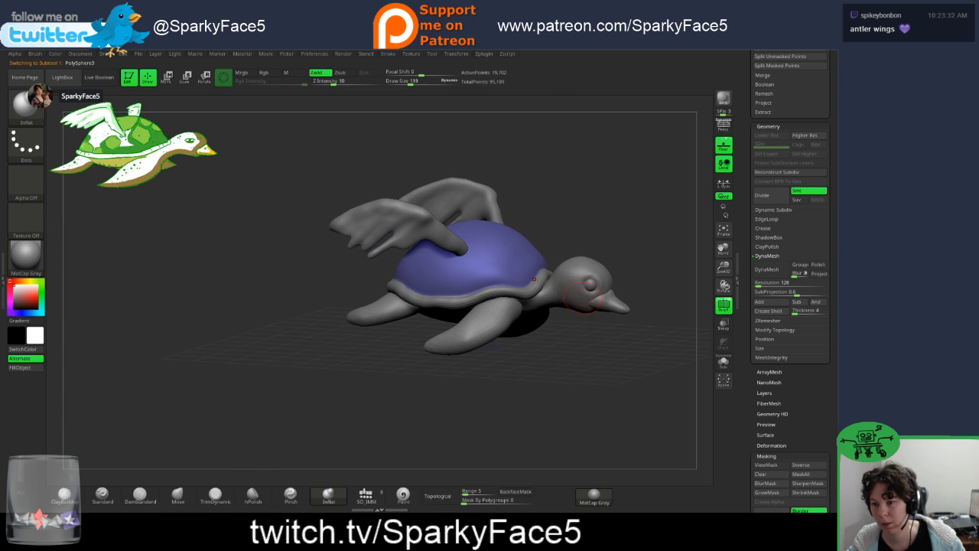
{"action": "key", "text": "ctrl+h"}
{"action": "left_click", "coordinate": [598, 303], "text": "alt"}
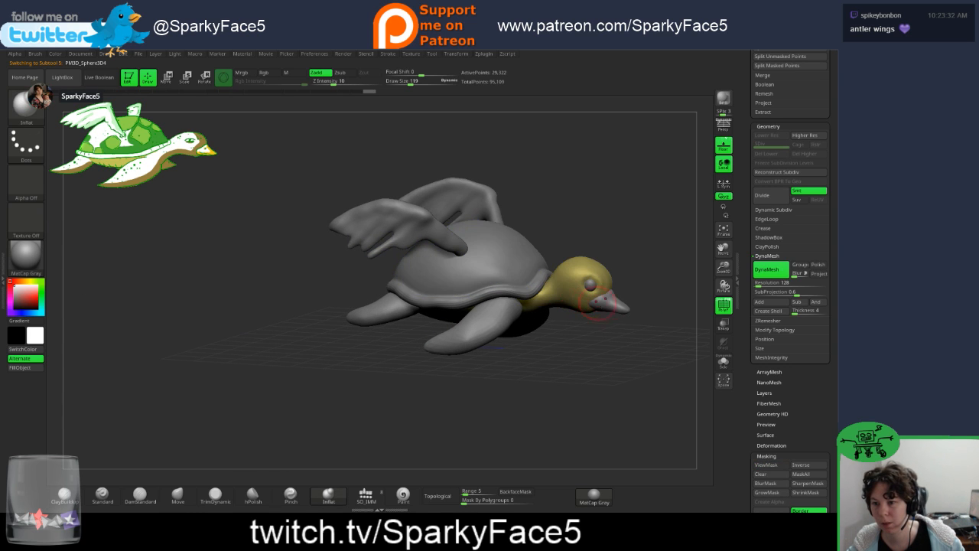
{"action": "left_click_drag", "start_coordinate": [583, 349], "coordinate": [631, 296]}
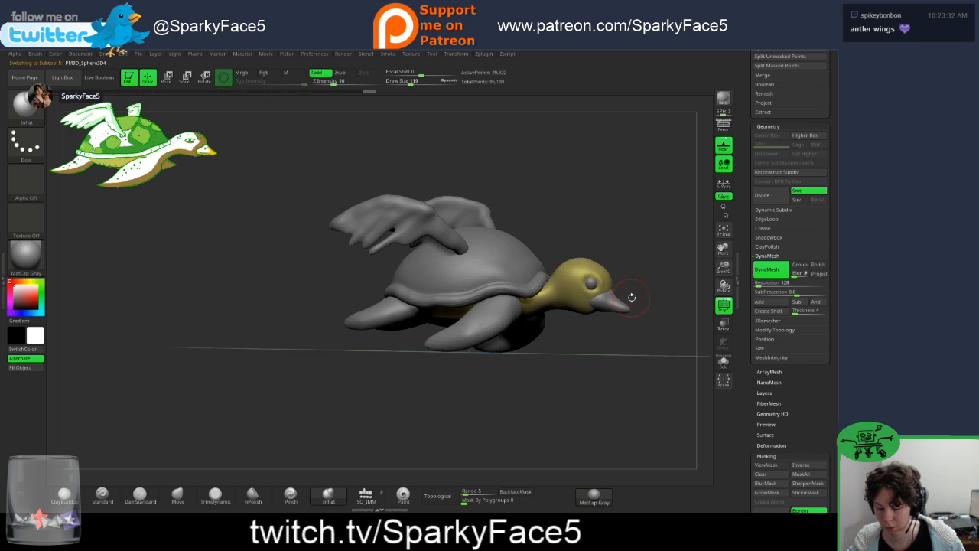
Step: Examine the creature from the front and side and hide the floor grid
{"action": "left_click_drag", "start_coordinate": [645, 213], "coordinate": [645, 286]}
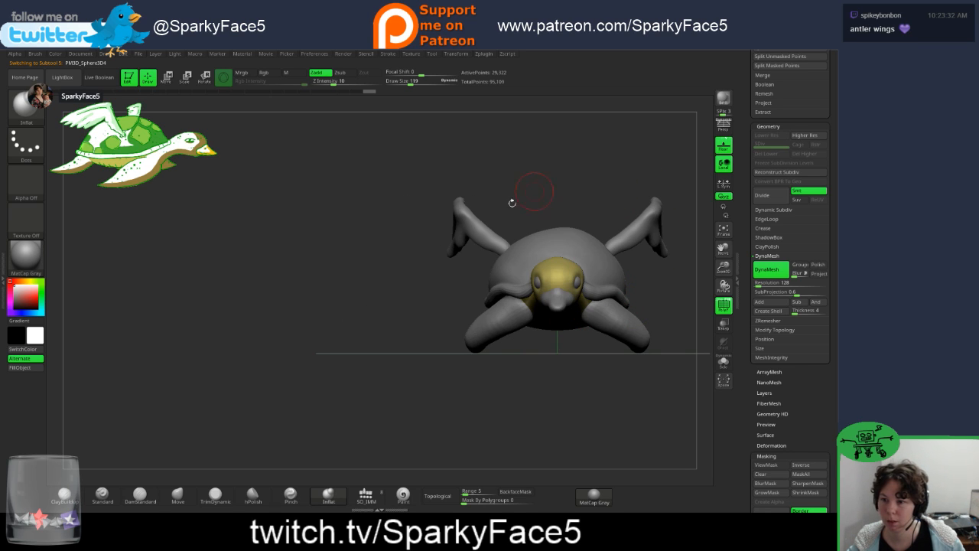
{"action": "left_click_drag", "start_coordinate": [423, 284], "coordinate": [517, 289]}
{"action": "left_click_drag", "start_coordinate": [456, 288], "coordinate": [449, 289]}
{"action": "left_click_drag", "start_coordinate": [652, 319], "coordinate": [660, 313]}
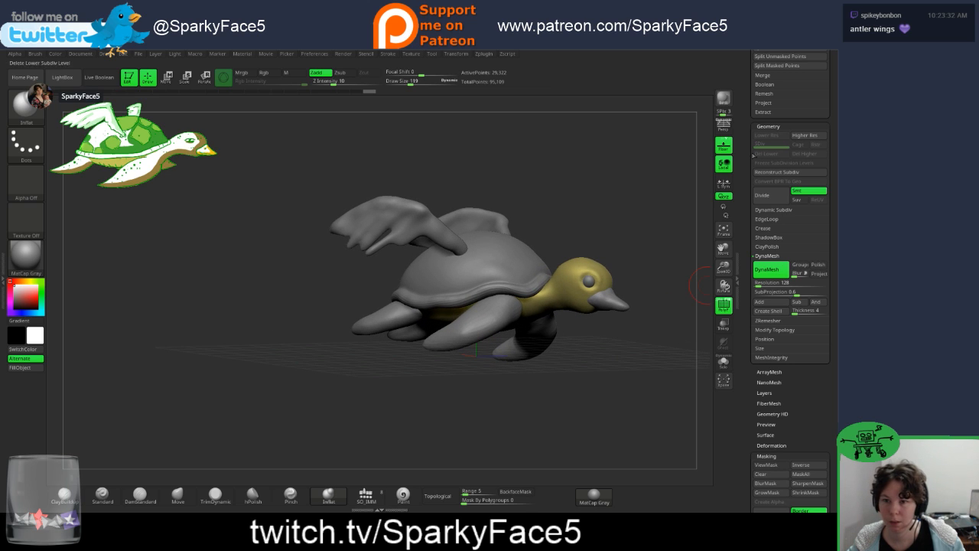
{"action": "left_click", "coordinate": [722, 148]}
{"action": "left_click_drag", "start_coordinate": [366, 358], "coordinate": [371, 358]}
{"action": "left_click_drag", "start_coordinate": [603, 359], "coordinate": [712, 283]}
{"action": "mouse_move", "coordinate": [639, 294]}
{"action": "left_mouse_down"}
{"action": "mouse_move", "coordinate": [543, 331]}
{"action": "mouse_move", "coordinate": [580, 322]}
{"action": "mouse_move", "coordinate": [495, 321]}
{"action": "left_mouse_up"}
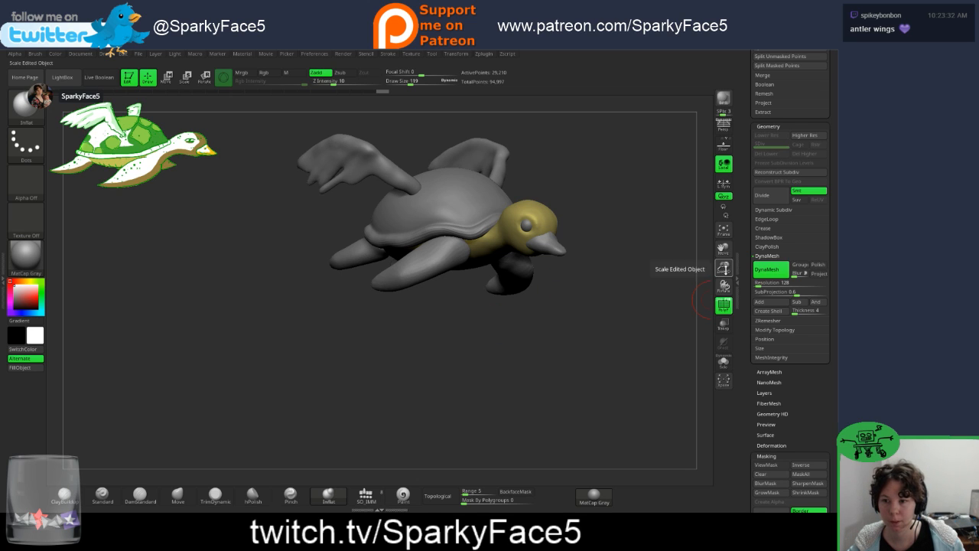
Step: Shrink the creature in the view, place it in the lower-right corner of the canvas, and leave a snapshot copy there
{"action": "left_click_drag", "start_coordinate": [722, 267], "coordinate": [722, 218]}
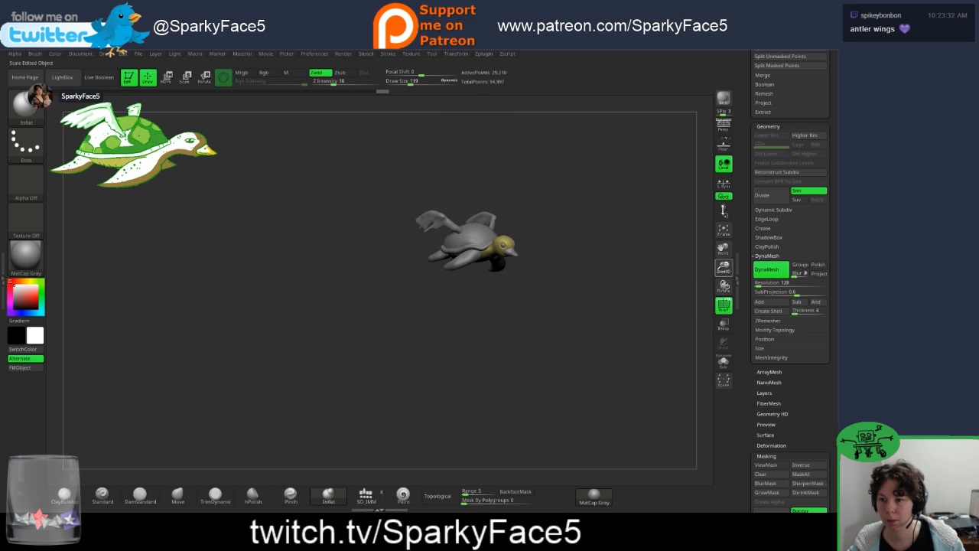
{"action": "left_click_drag", "start_coordinate": [477, 278], "coordinate": [646, 473], "text": "alt"}
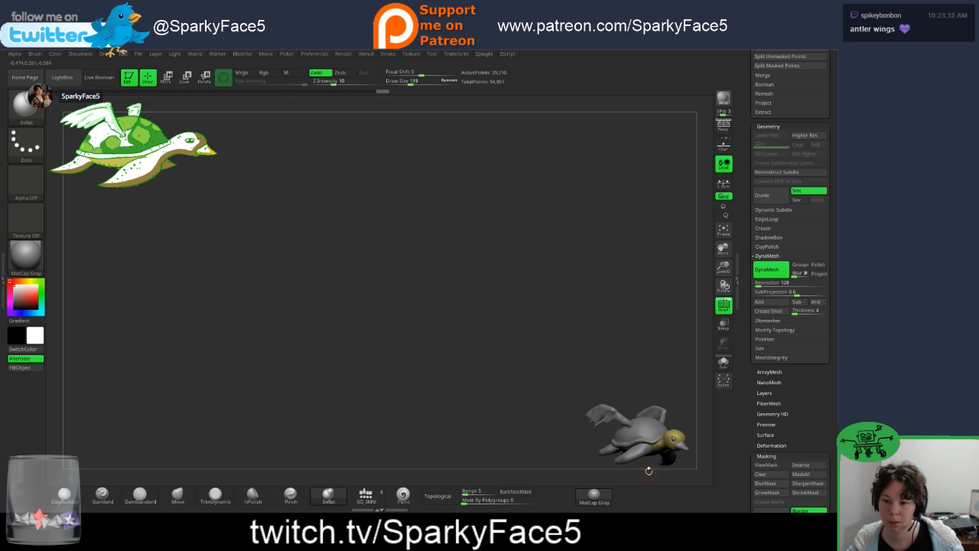
{"action": "key", "text": "ctrl"}
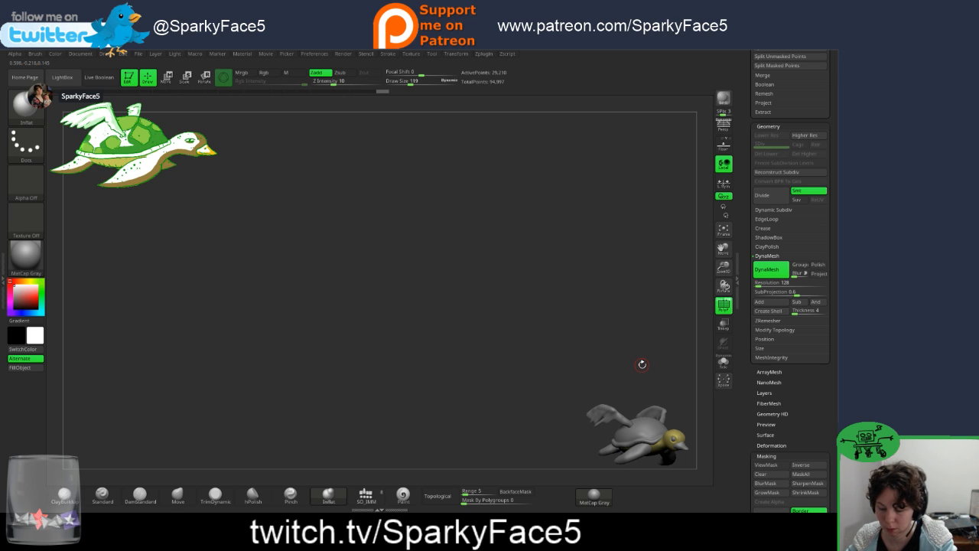
{"action": "key", "text": "shift"}
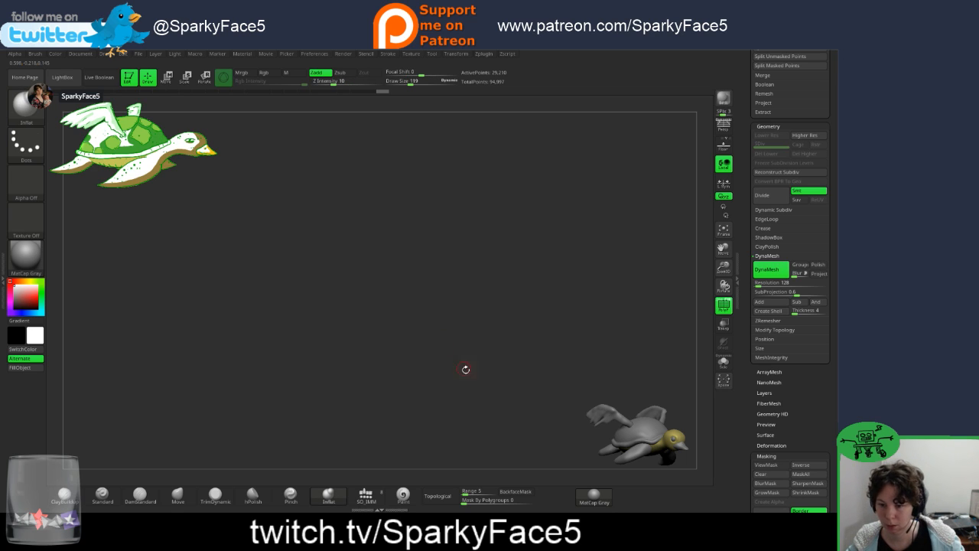
Step: Bring the live model back to the middle of the canvas and enlarge it for sculpting
{"action": "left_click_drag", "start_coordinate": [540, 396], "coordinate": [335, 235]}
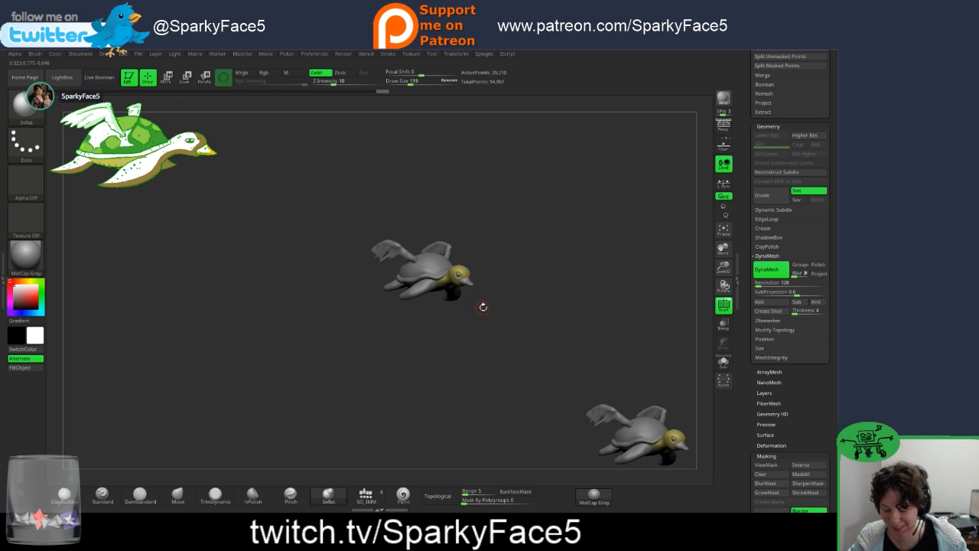
{"action": "key", "text": "ctrl"}
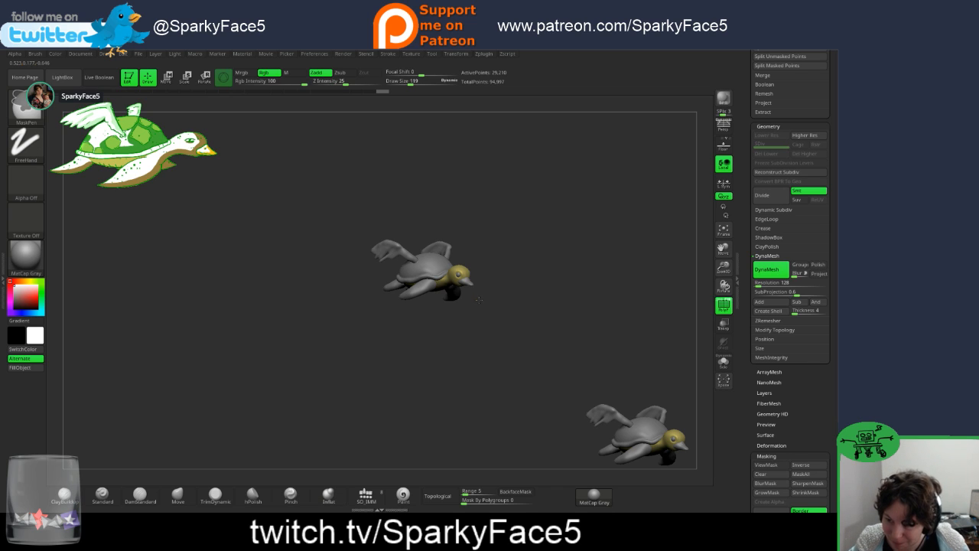
{"action": "left_click_drag", "start_coordinate": [502, 316], "coordinate": [501, 310], "text": "ctrl"}
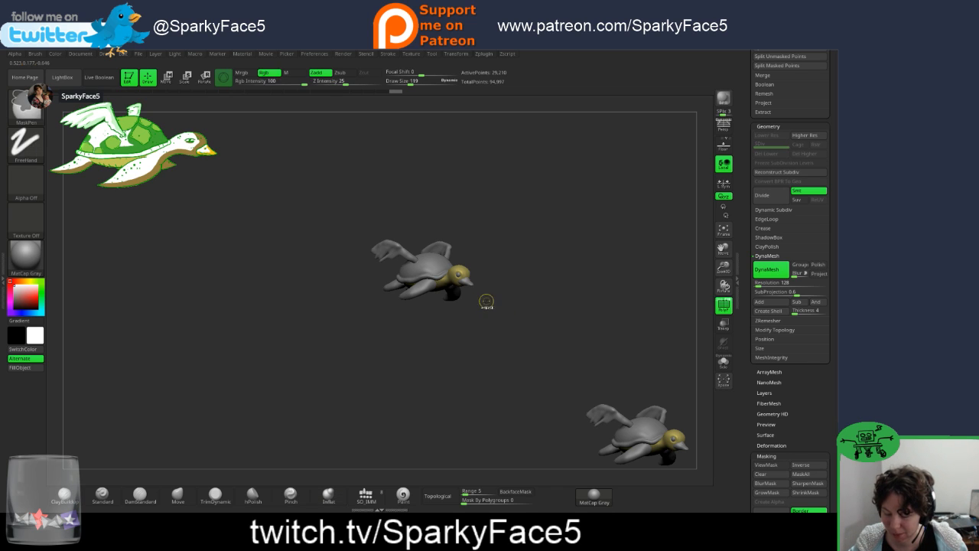
{"action": "key", "text": "ctrl+z"}
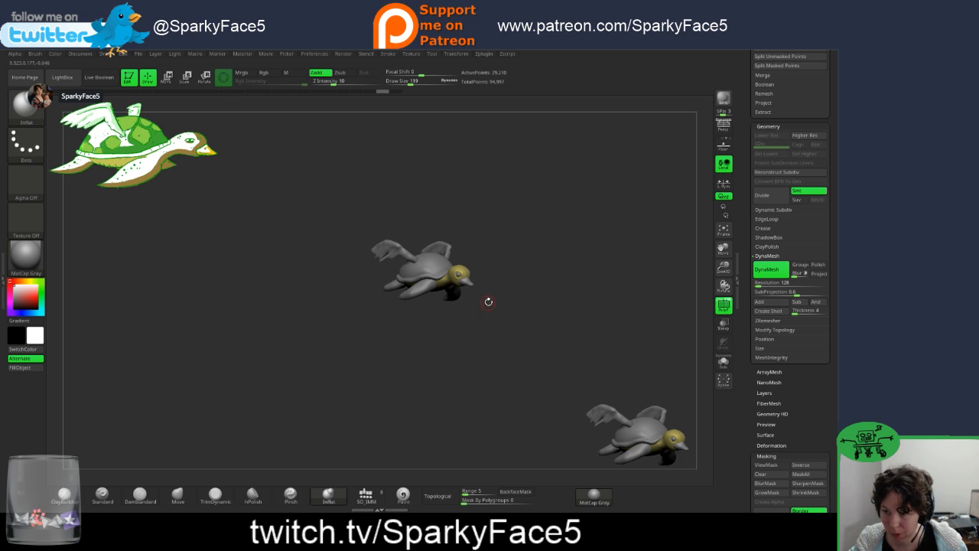
{"action": "left_click_drag", "start_coordinate": [488, 302], "coordinate": [516, 323], "text": "alt"}
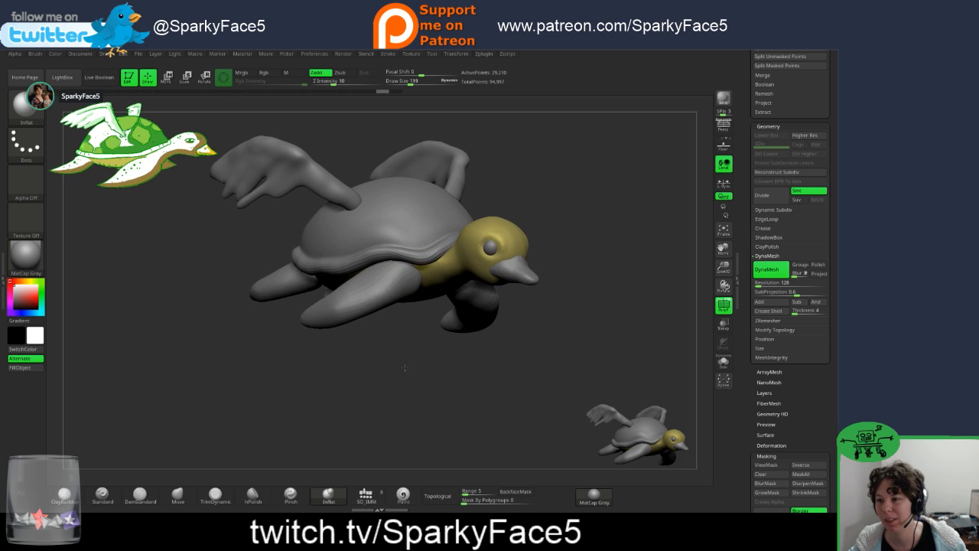
Step: Capture a rectangular screen snip of the creature in side view together with its small snapshot copy
{"action": "left_click_drag", "start_coordinate": [405, 367], "coordinate": [539, 390]}
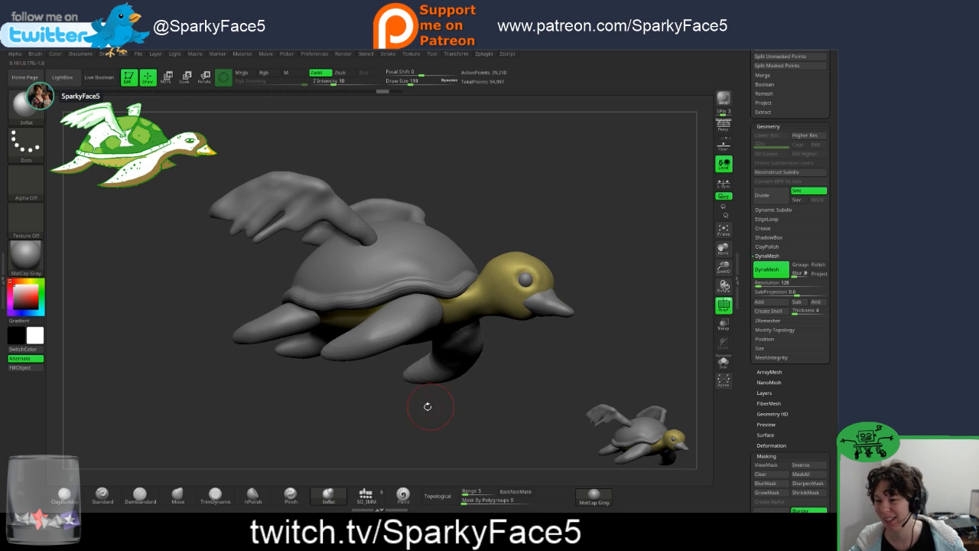
{"action": "left_click_drag", "start_coordinate": [428, 406], "coordinate": [504, 207]}
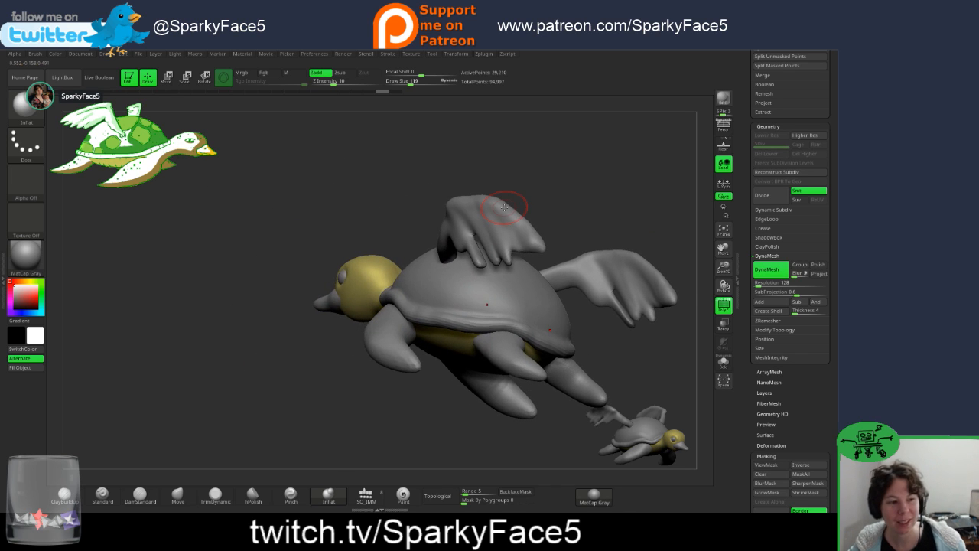
{"action": "left_click_drag", "start_coordinate": [268, 377], "coordinate": [372, 393]}
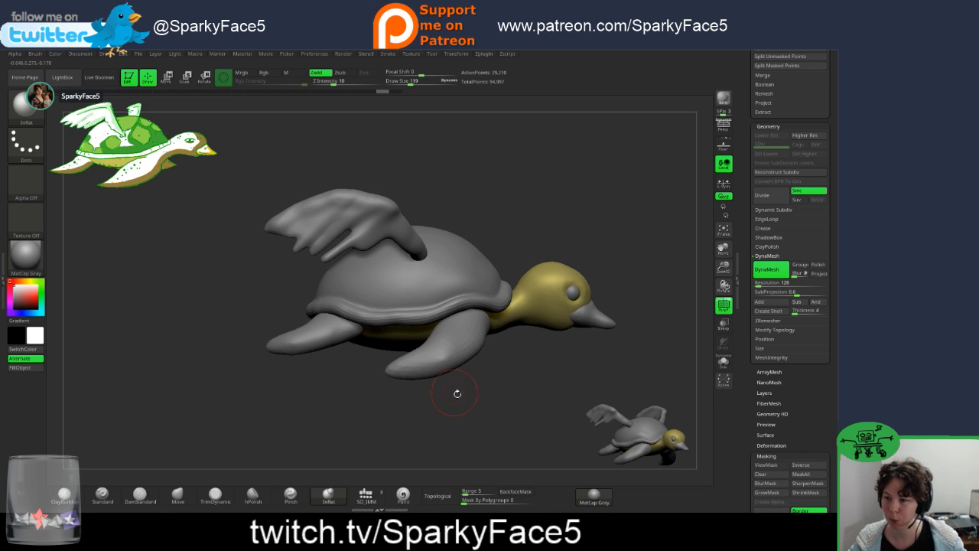
{"action": "left_click_drag", "start_coordinate": [458, 393], "coordinate": [504, 403]}
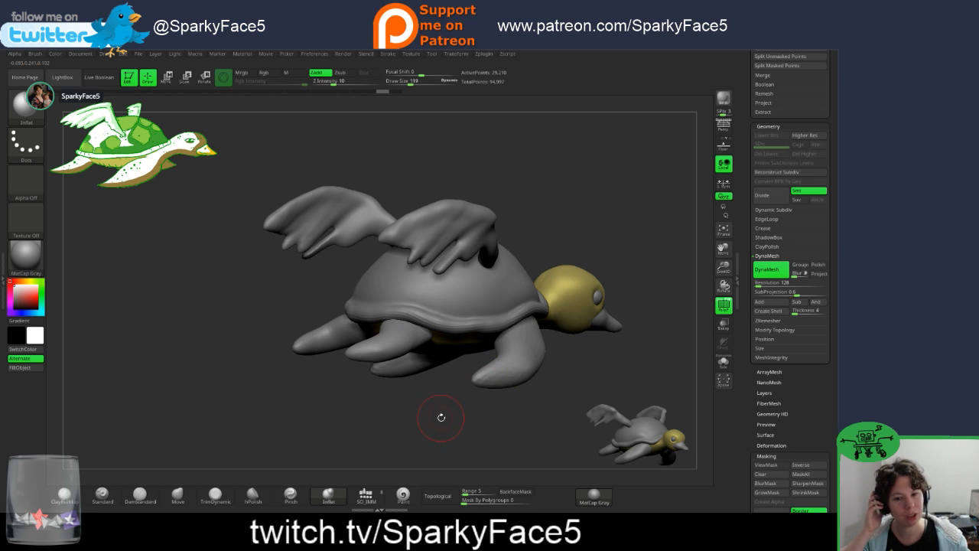
{"action": "left_click_drag", "start_coordinate": [641, 301], "coordinate": [602, 294]}
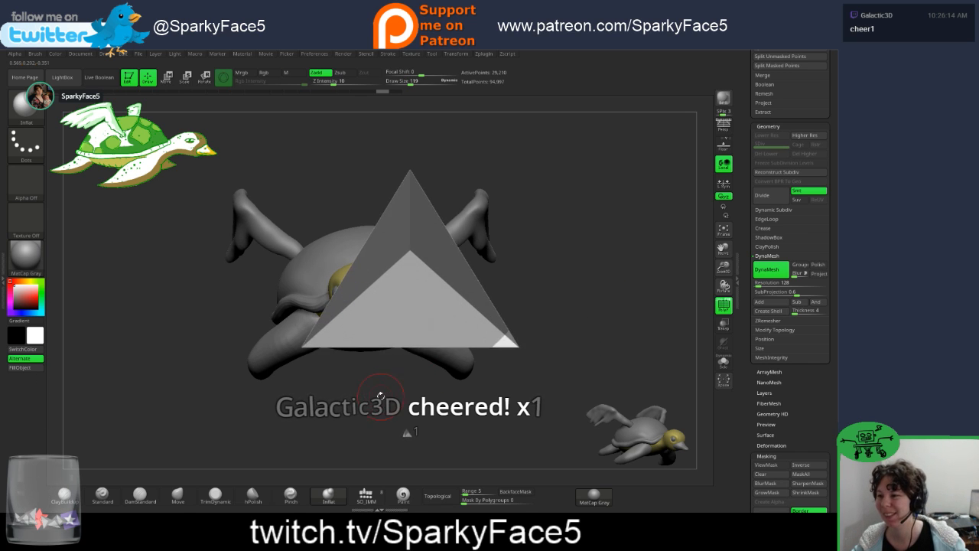
{"action": "mouse_move", "coordinate": [380, 395]}
{"action": "left_mouse_down"}
{"action": "mouse_move", "coordinate": [517, 353]}
{"action": "mouse_move", "coordinate": [469, 332]}
{"action": "mouse_move", "coordinate": [480, 329]}
{"action": "left_mouse_up"}
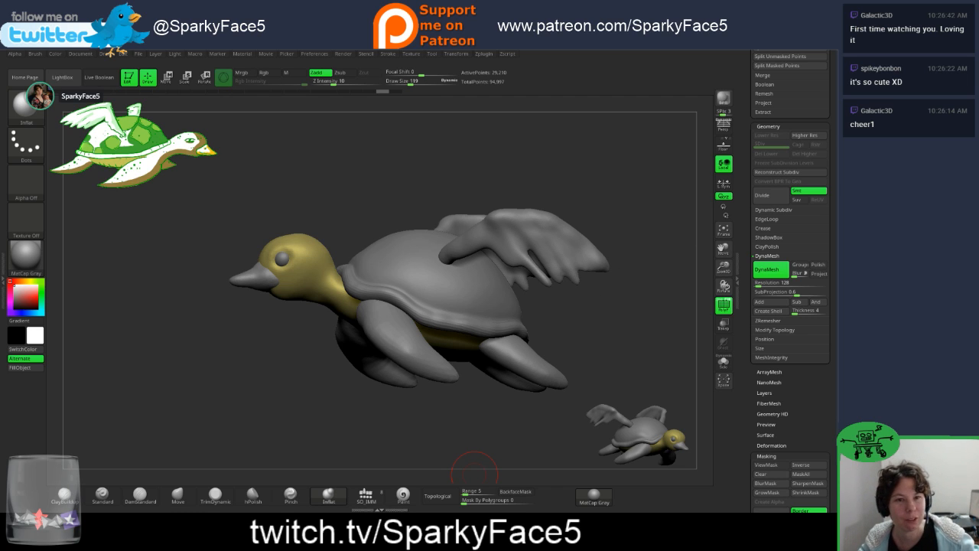
{"action": "key", "text": "super+shift+s"}
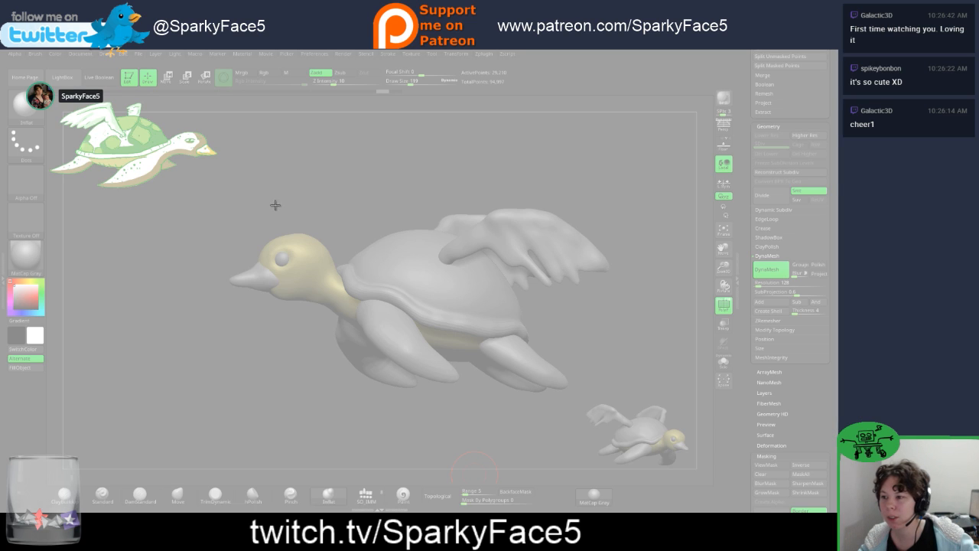
{"action": "left_click_drag", "start_coordinate": [209, 169], "coordinate": [693, 469]}
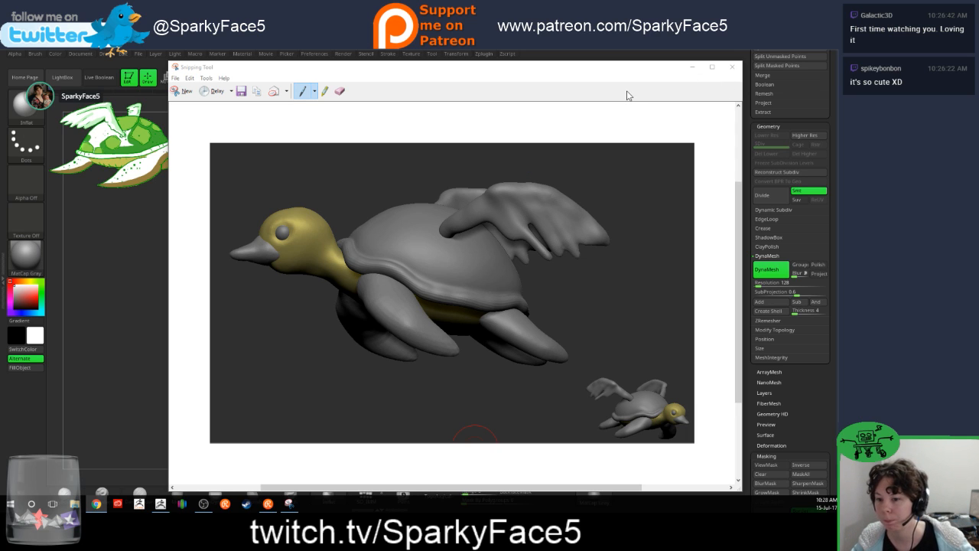
Step: Handwrite the note "BRB MAKING A HOT Drink" above the snipped picture with the black pen, erasing a stray stroke
{"action": "left_click", "coordinate": [313, 93]}
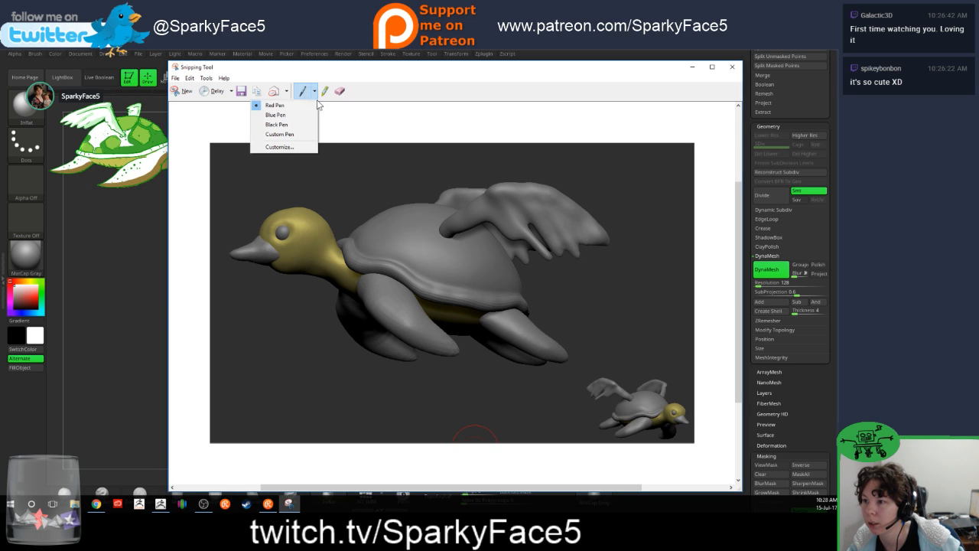
{"action": "left_click", "coordinate": [276, 101]}
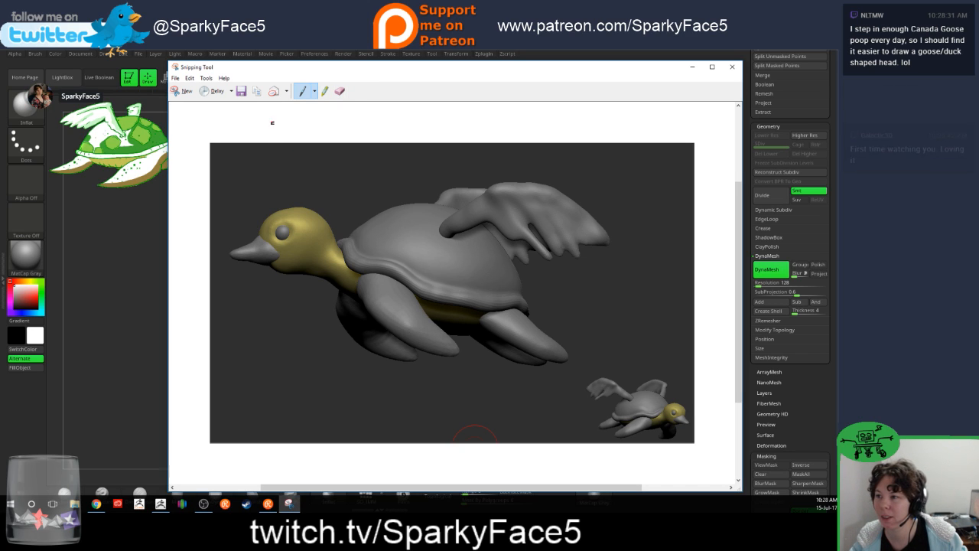
{"action": "left_click", "coordinate": [314, 92]}
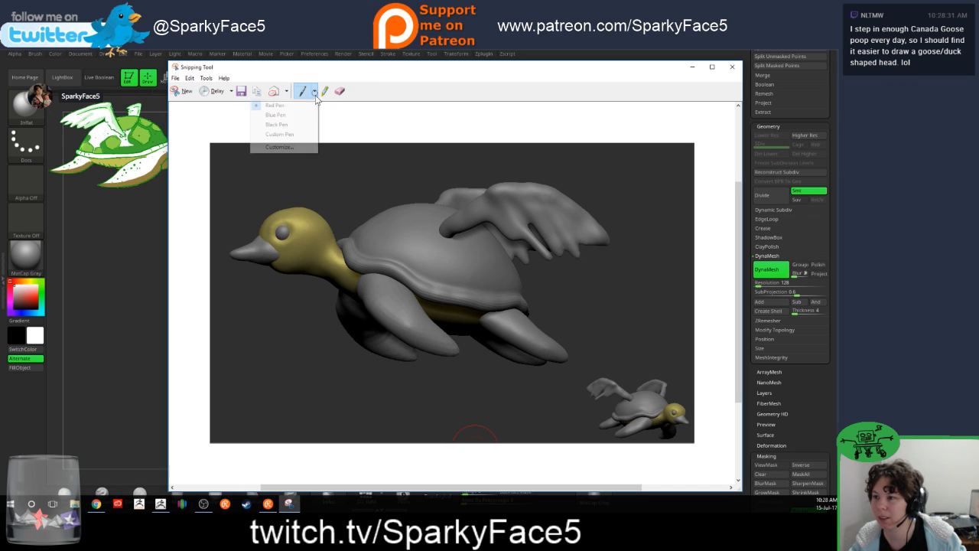
{"action": "left_click", "coordinate": [276, 124]}
{"action": "mouse_move", "coordinate": [273, 125]}
{"action": "left_mouse_down"}
{"action": "mouse_move", "coordinate": [275, 153]}
{"action": "mouse_move", "coordinate": [279, 135]}
{"action": "mouse_move", "coordinate": [276, 144]}
{"action": "mouse_move", "coordinate": [290, 138]}
{"action": "left_mouse_up"}
{"action": "left_click_drag", "start_coordinate": [287, 125], "coordinate": [305, 141]}
{"action": "mouse_move", "coordinate": [305, 121]}
{"action": "left_mouse_down"}
{"action": "mouse_move", "coordinate": [307, 141]}
{"action": "mouse_move", "coordinate": [380, 131]}
{"action": "left_mouse_up"}
{"action": "mouse_move", "coordinate": [387, 124]}
{"action": "left_mouse_down"}
{"action": "mouse_move", "coordinate": [386, 138]}
{"action": "mouse_move", "coordinate": [407, 136]}
{"action": "left_mouse_up"}
{"action": "mouse_move", "coordinate": [408, 122]}
{"action": "left_mouse_down"}
{"action": "mouse_move", "coordinate": [408, 137]}
{"action": "mouse_move", "coordinate": [420, 122]}
{"action": "mouse_move", "coordinate": [432, 139]}
{"action": "mouse_move", "coordinate": [401, 118]}
{"action": "mouse_move", "coordinate": [402, 136]}
{"action": "mouse_move", "coordinate": [411, 135]}
{"action": "left_mouse_up"}
{"action": "left_click", "coordinate": [340, 90]}
{"action": "left_click", "coordinate": [303, 90]}
{"action": "mouse_move", "coordinate": [412, 136]}
{"action": "left_mouse_down"}
{"action": "mouse_move", "coordinate": [414, 120]}
{"action": "mouse_move", "coordinate": [463, 135]}
{"action": "left_mouse_up"}
{"action": "left_click_drag", "start_coordinate": [455, 129], "coordinate": [484, 129]}
{"action": "mouse_move", "coordinate": [484, 127]}
{"action": "left_mouse_down"}
{"action": "mouse_move", "coordinate": [501, 132]}
{"action": "mouse_move", "coordinate": [506, 116]}
{"action": "mouse_move", "coordinate": [525, 134]}
{"action": "left_mouse_up"}
{"action": "mouse_move", "coordinate": [525, 118]}
{"action": "left_mouse_down"}
{"action": "mouse_move", "coordinate": [526, 133]}
{"action": "mouse_move", "coordinate": [548, 122]}
{"action": "left_mouse_up"}
{"action": "mouse_move", "coordinate": [552, 124]}
{"action": "left_mouse_down"}
{"action": "mouse_move", "coordinate": [552, 134]}
{"action": "mouse_move", "coordinate": [572, 131]}
{"action": "left_mouse_up"}
{"action": "mouse_move", "coordinate": [583, 121]}
{"action": "left_mouse_down"}
{"action": "mouse_move", "coordinate": [574, 126]}
{"action": "mouse_move", "coordinate": [581, 131]}
{"action": "left_mouse_up"}
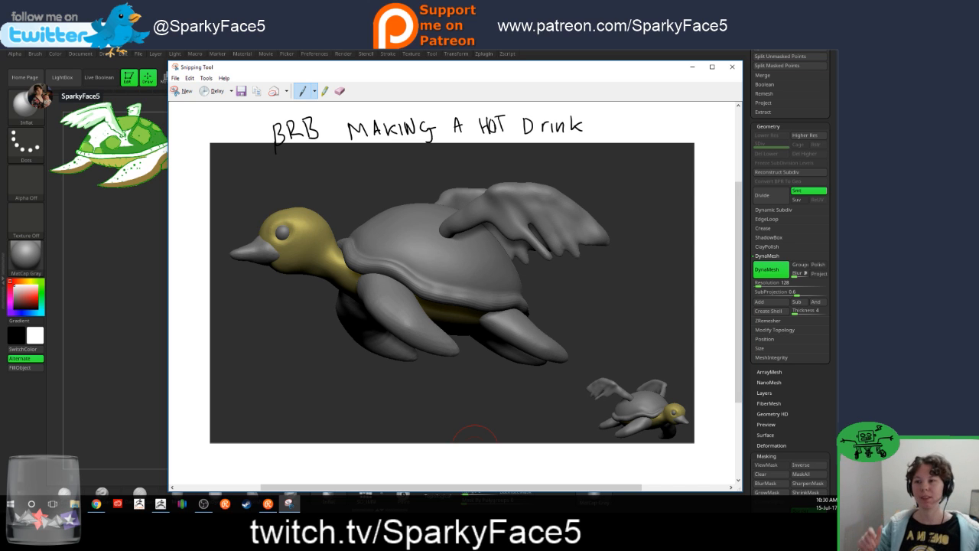
Step: Move the annotated snip off the canvas and examine the creature's shell, wings and head from the side and above against the reference
{"action": "left_click_drag", "start_coordinate": [472, 74], "coordinate": [978, 114]}
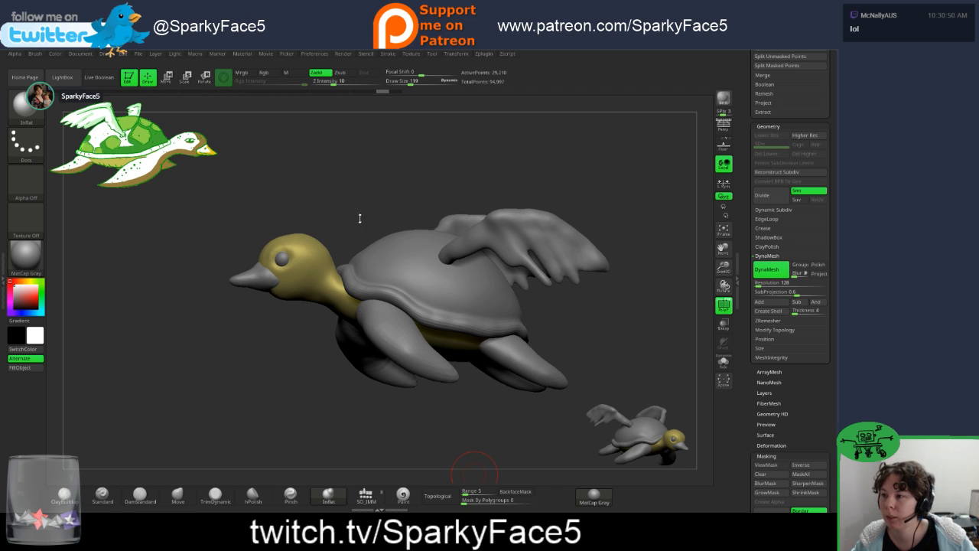
{"action": "left_click_drag", "start_coordinate": [599, 315], "coordinate": [621, 225]}
{"action": "left_click_drag", "start_coordinate": [533, 218], "coordinate": [549, 193]}
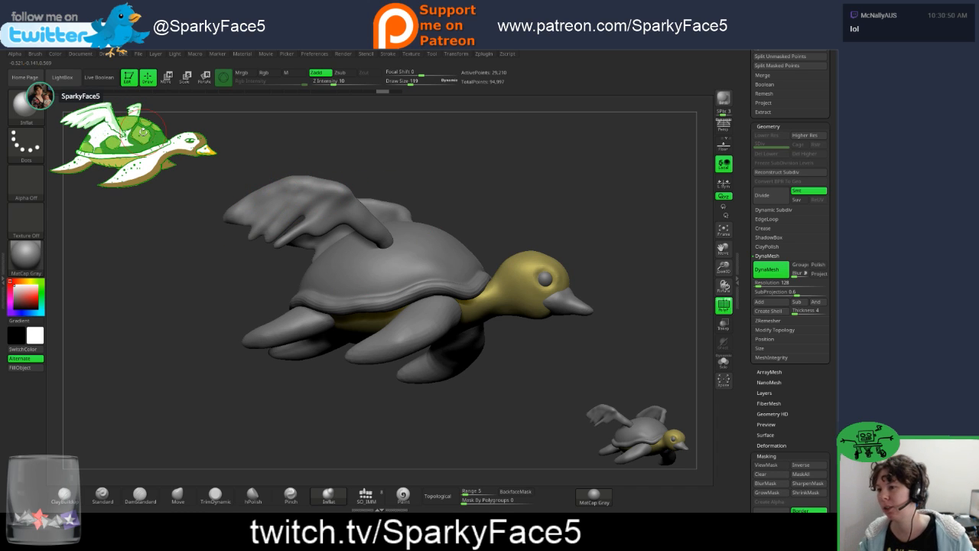
{"action": "mouse_move", "coordinate": [462, 173]}
{"action": "left_mouse_down"}
{"action": "mouse_move", "coordinate": [489, 189]}
{"action": "mouse_move", "coordinate": [463, 185]}
{"action": "left_mouse_up"}
{"action": "mouse_move", "coordinate": [522, 205]}
{"action": "left_mouse_down"}
{"action": "mouse_move", "coordinate": [519, 183]}
{"action": "mouse_move", "coordinate": [518, 195]}
{"action": "left_mouse_up"}
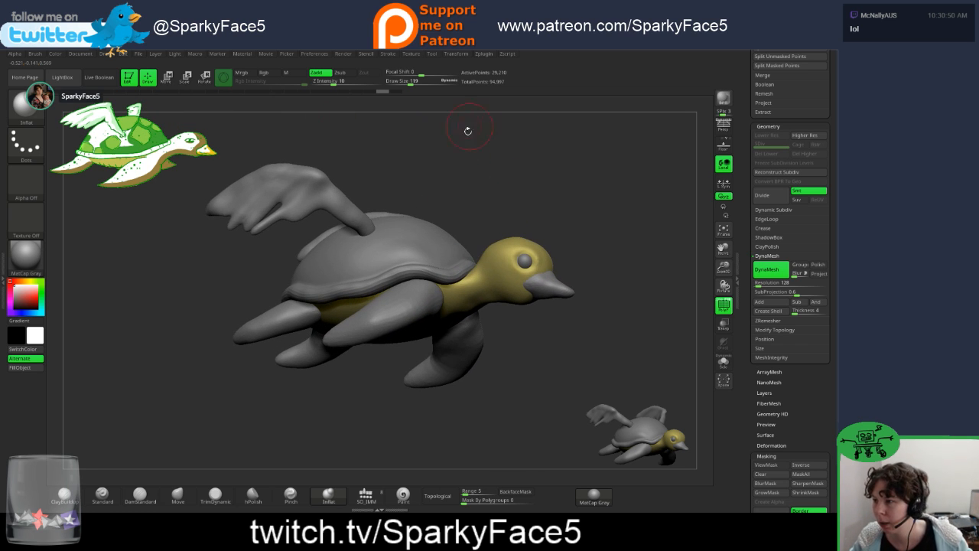
{"action": "left_click_drag", "start_coordinate": [422, 207], "coordinate": [480, 280]}
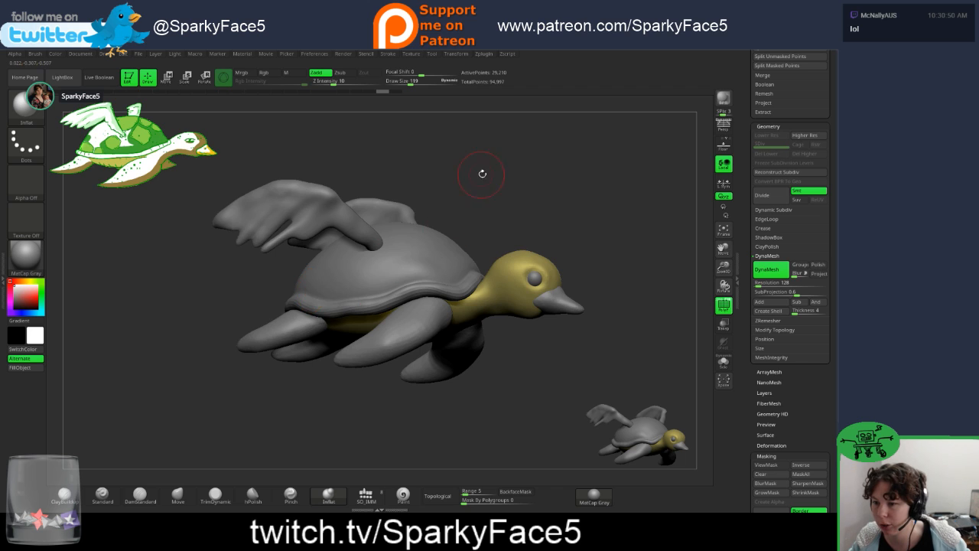
{"action": "left_click_drag", "start_coordinate": [482, 173], "coordinate": [488, 201]}
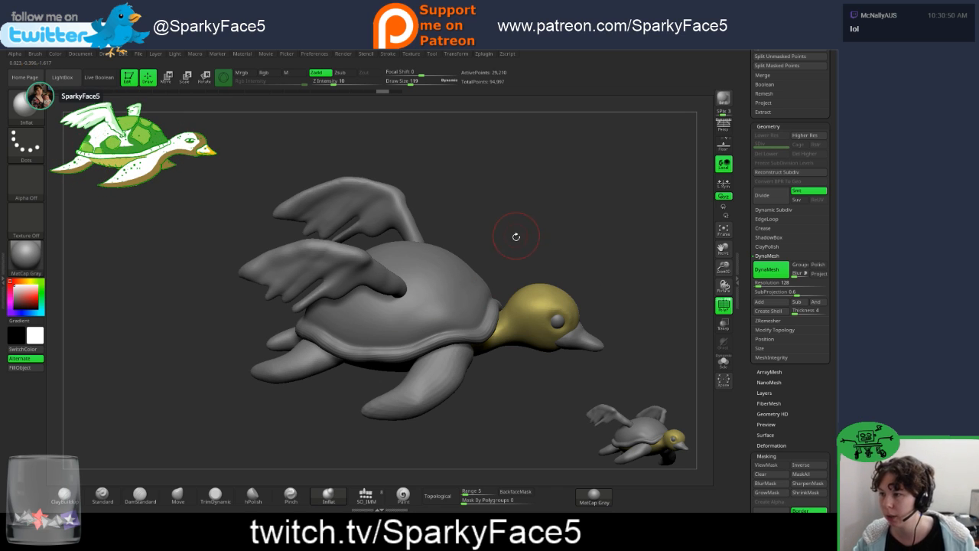
{"action": "left_click_drag", "start_coordinate": [527, 221], "coordinate": [280, 135]}
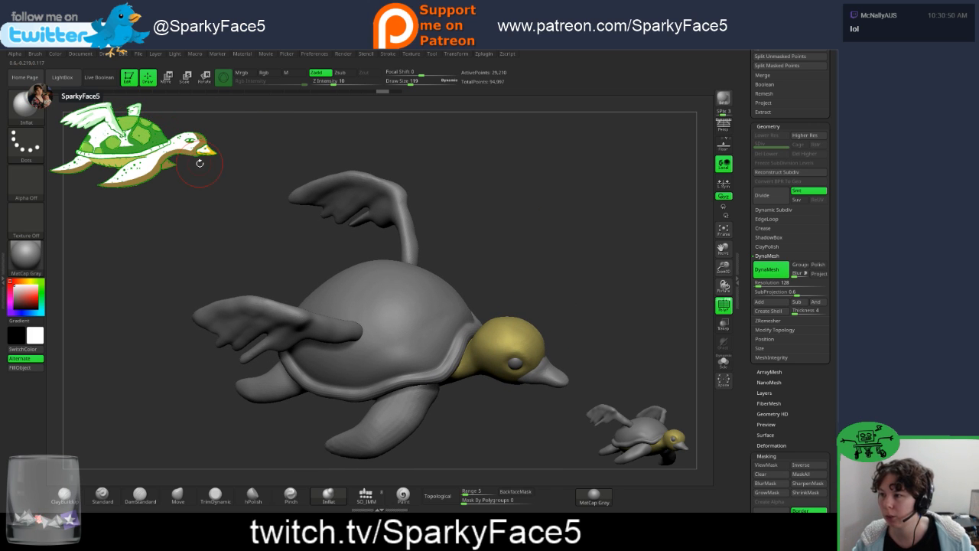
{"action": "mouse_move", "coordinate": [519, 259]}
{"action": "left_mouse_down"}
{"action": "mouse_move", "coordinate": [514, 309]}
{"action": "mouse_move", "coordinate": [520, 242]}
{"action": "left_mouse_up"}
{"action": "left_click_drag", "start_coordinate": [507, 210], "coordinate": [481, 214]}
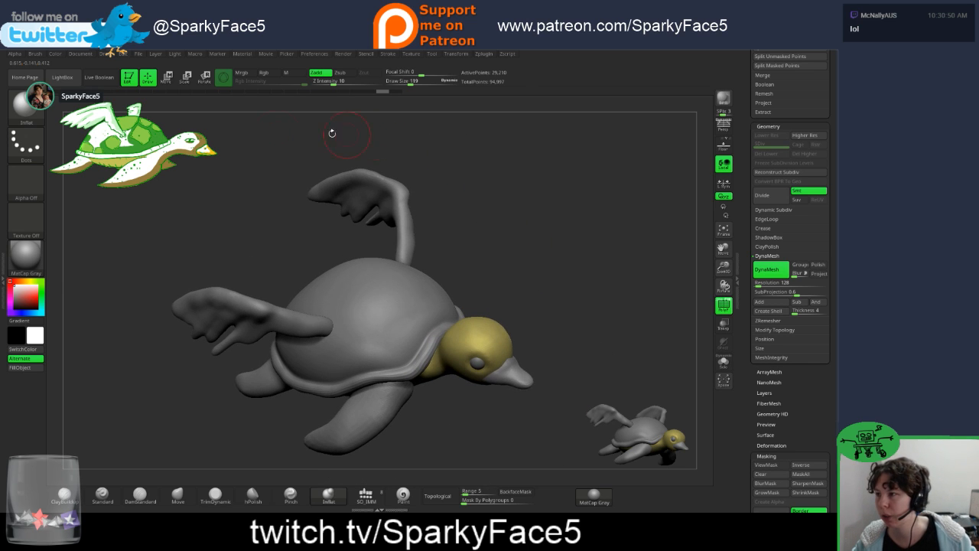
Step: Choose the Chisel brush with BrushTip 7 and set its draw size to 34
{"action": "left_click", "coordinate": [35, 117]}
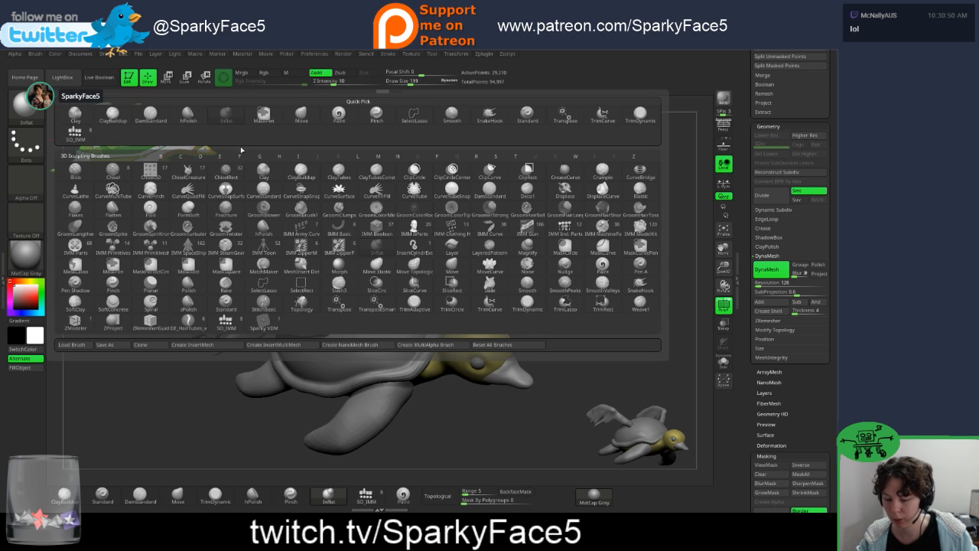
{"action": "key", "text": "c"}
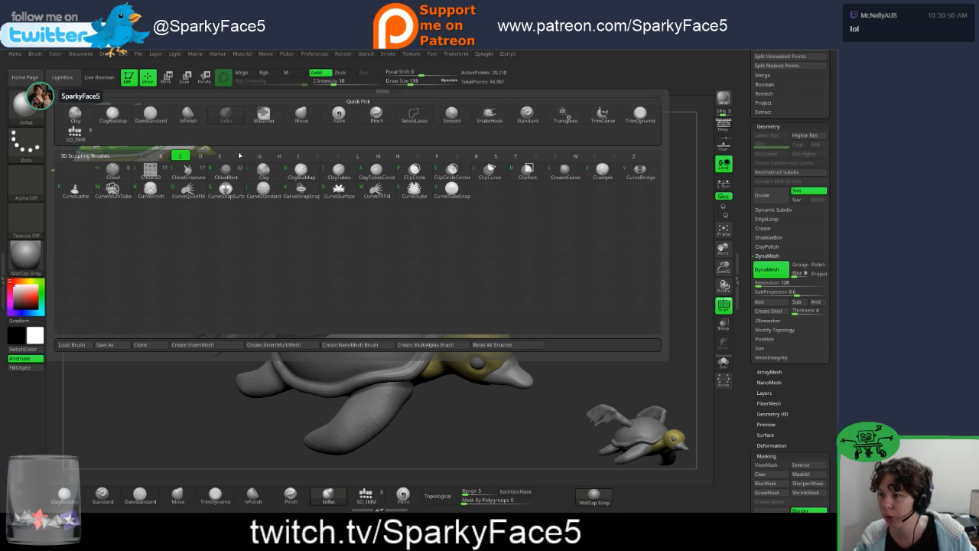
{"action": "left_click", "coordinate": [112, 170]}
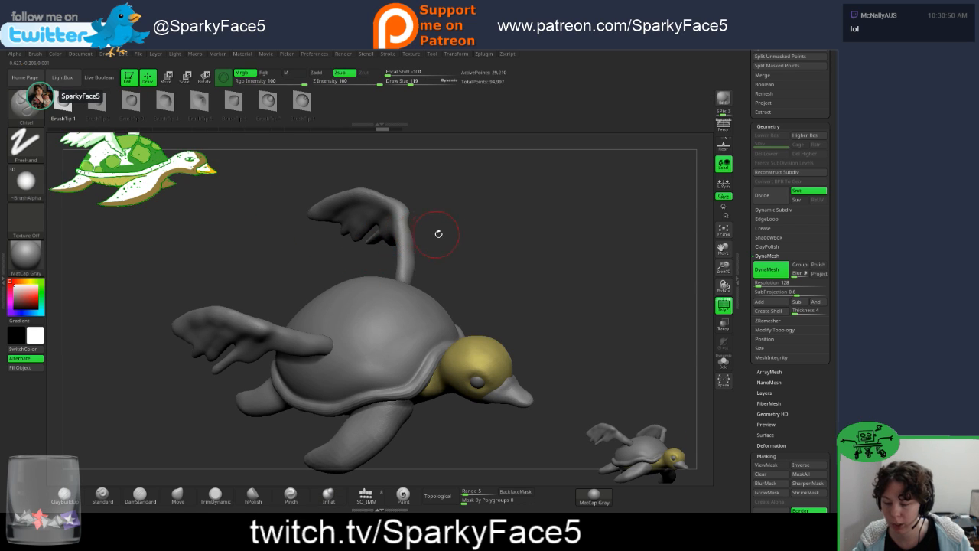
{"action": "key", "text": "s"}
{"action": "left_click_drag", "start_coordinate": [462, 236], "coordinate": [446, 236]}
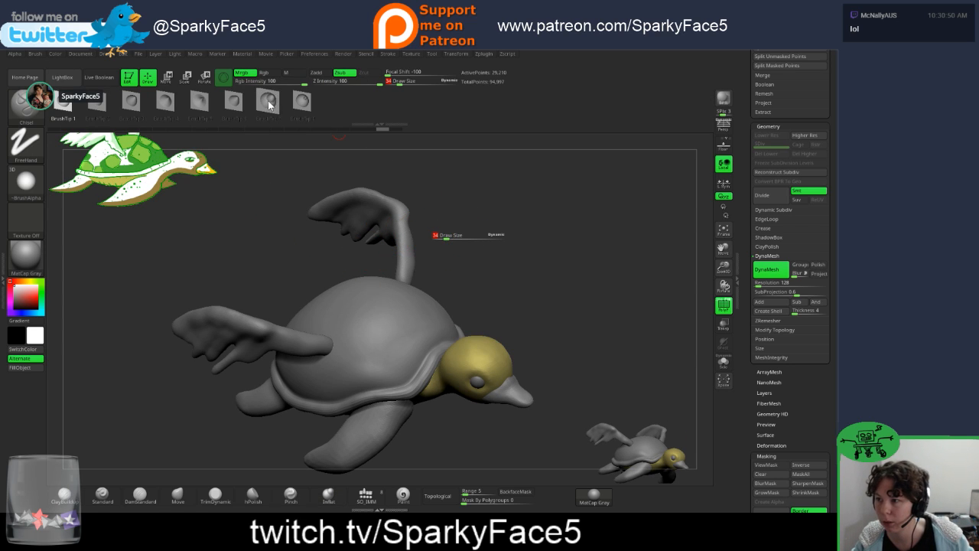
Step: Store a morph target for the head and body subtool and another for the shell, leaving the shell active
{"action": "scroll", "coordinate": [756, 341], "scroll_direction": "down", "scroll_amount": 4}
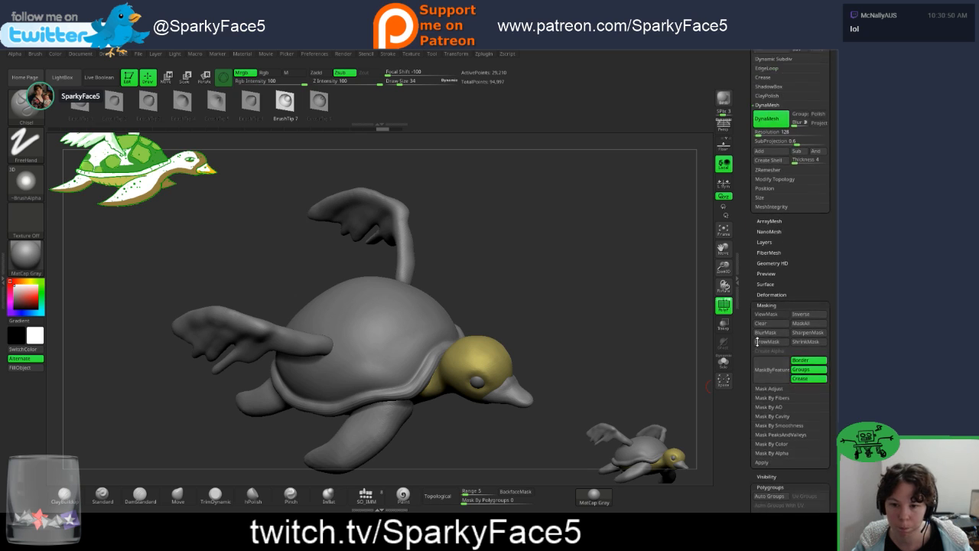
{"action": "scroll", "coordinate": [757, 341], "scroll_direction": "down", "scroll_amount": 3}
{"action": "left_click", "coordinate": [766, 213]}
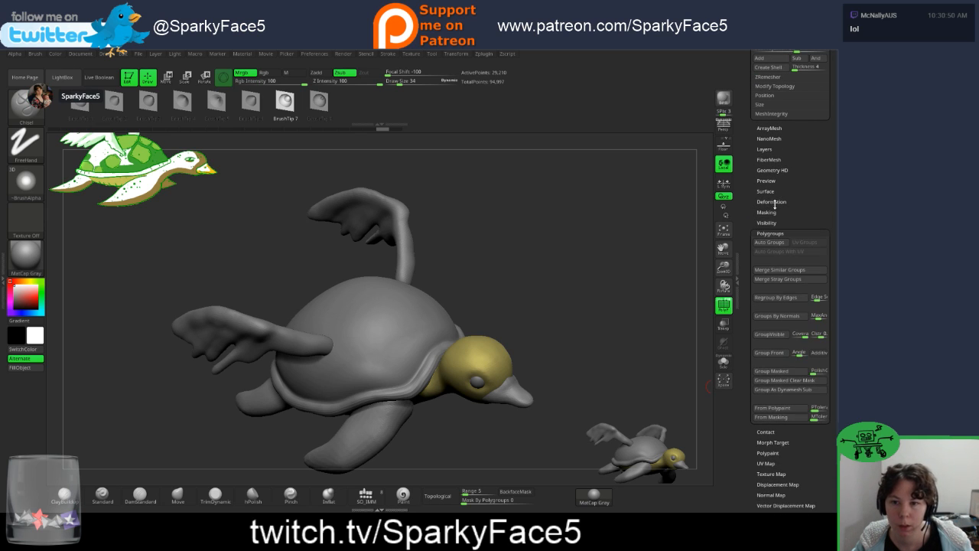
{"action": "left_click", "coordinate": [766, 233]}
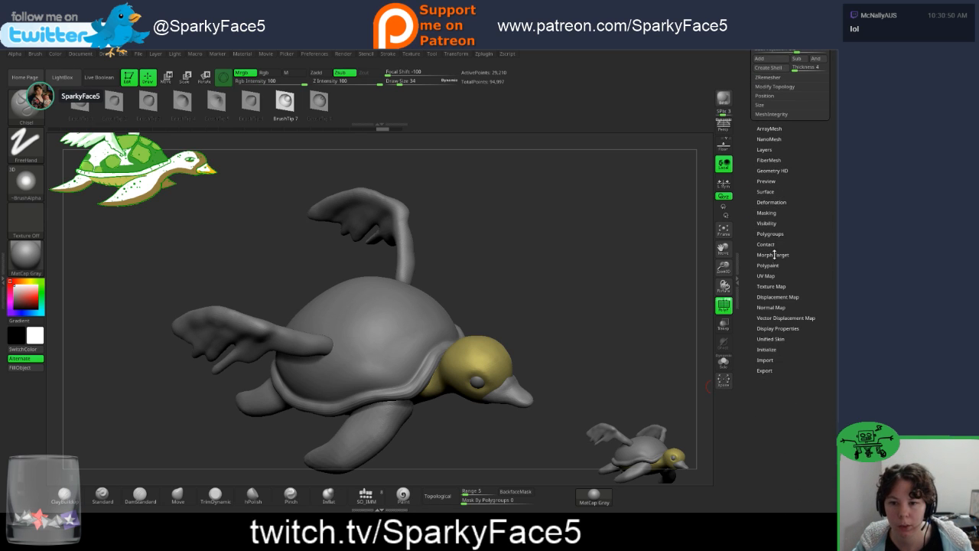
{"action": "left_click", "coordinate": [773, 255]}
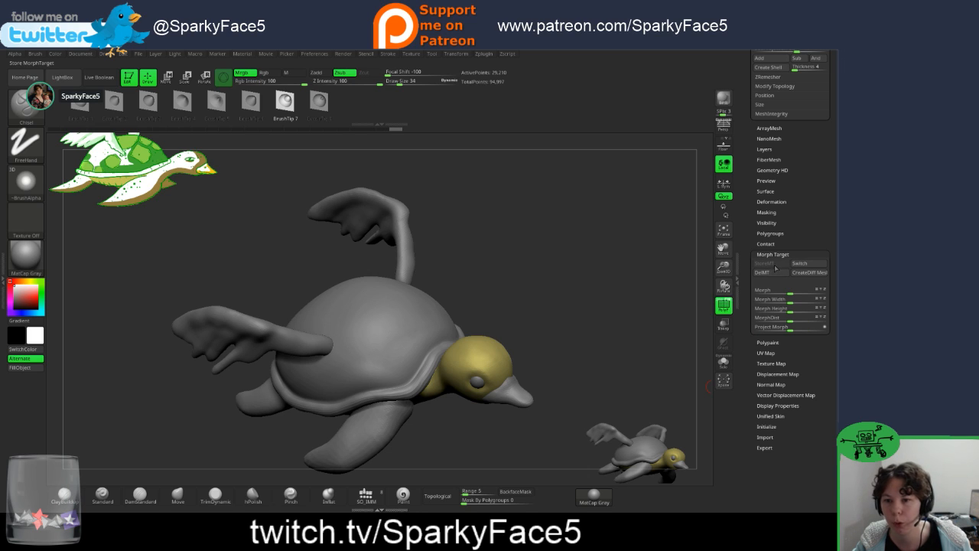
{"action": "left_click", "coordinate": [412, 333], "text": "alt"}
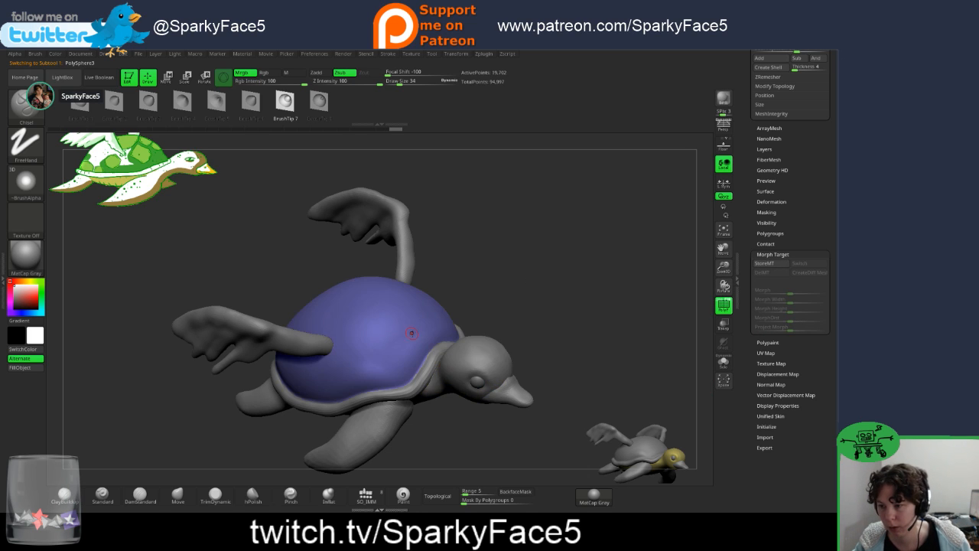
{"action": "left_click", "coordinate": [765, 263]}
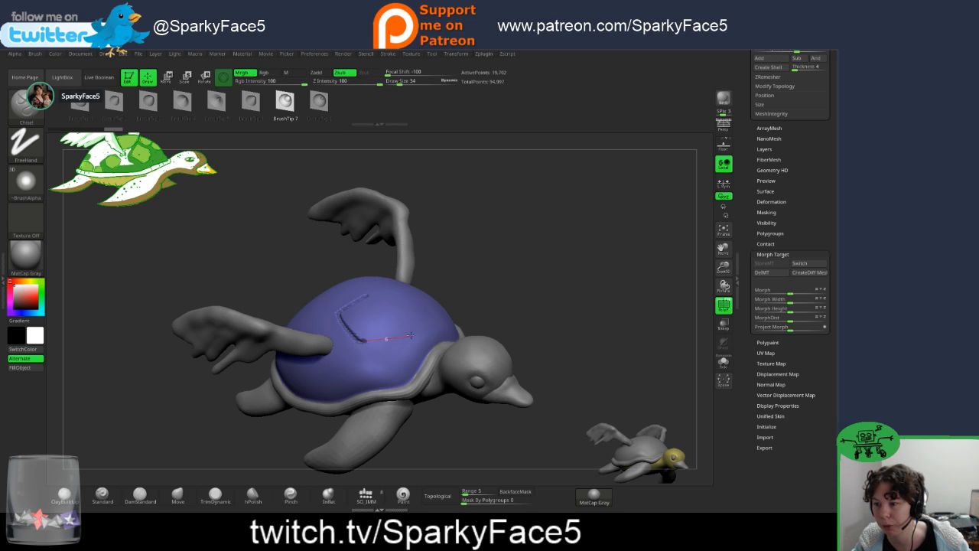
Step: Carve a closed, roughly four-sided plate outline into the upper side of the shell with the Chisel brush
{"action": "left_click_drag", "start_coordinate": [411, 335], "coordinate": [396, 280]}
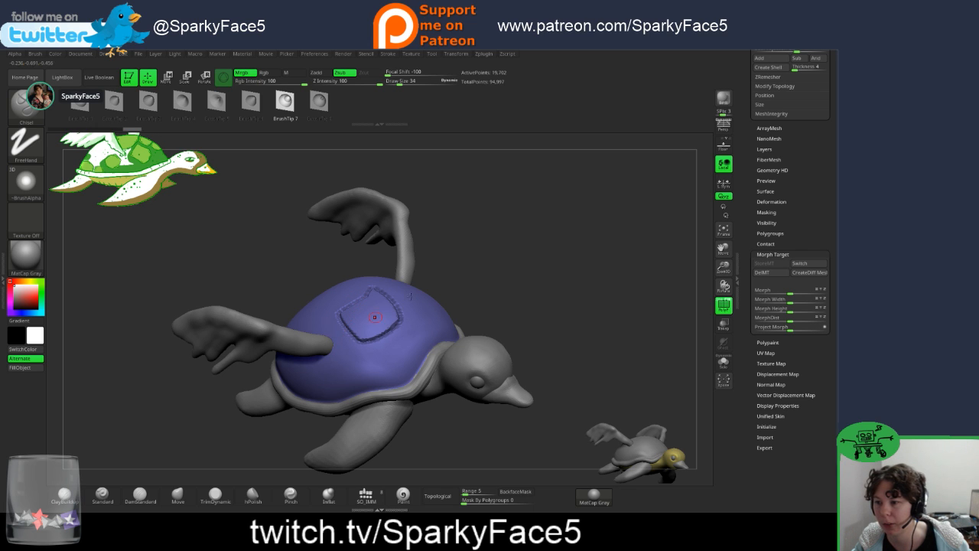
{"action": "left_click_drag", "start_coordinate": [501, 257], "coordinate": [465, 231]}
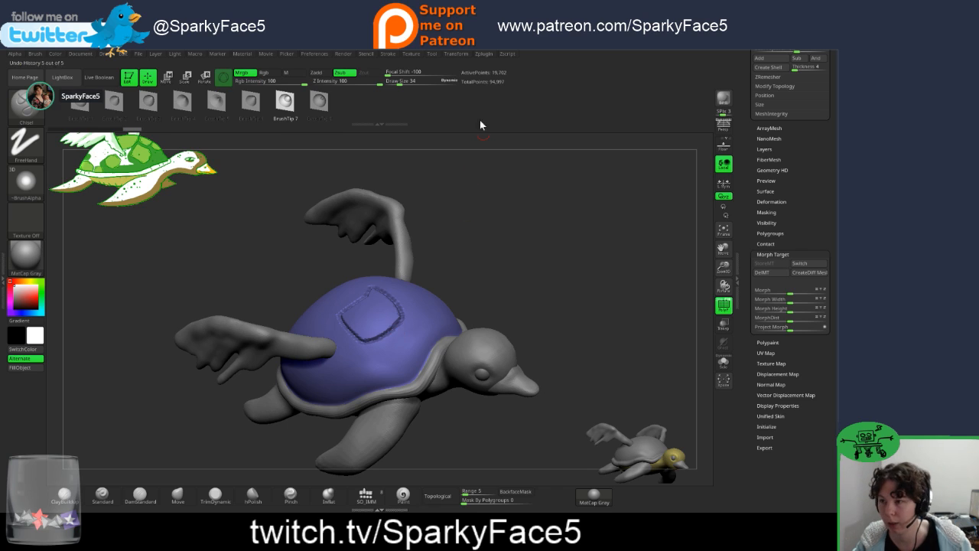
Step: Reduce the Chisel brush's LazyRadius to about 15 and its Z Intensity to 33
{"action": "left_click", "coordinate": [394, 54]}
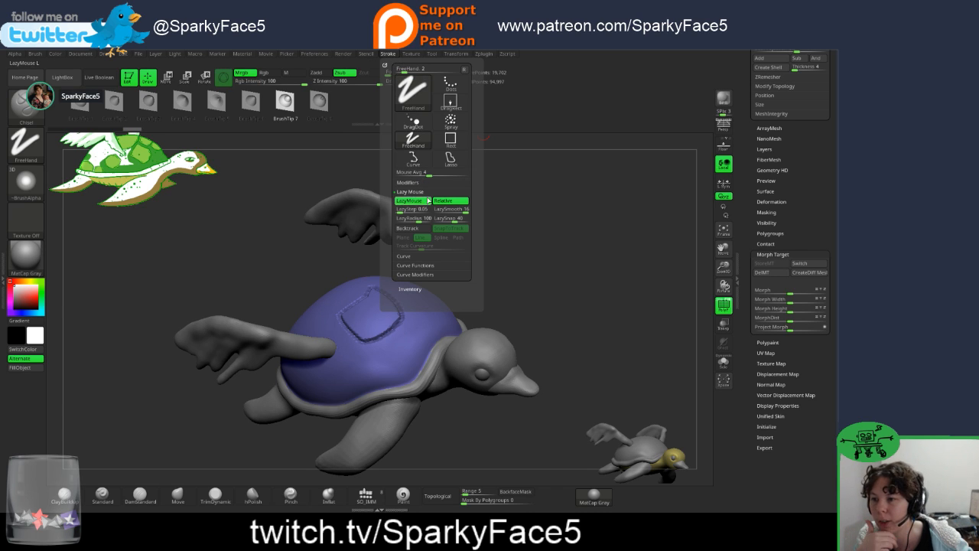
{"action": "left_click_drag", "start_coordinate": [419, 220], "coordinate": [412, 222]}
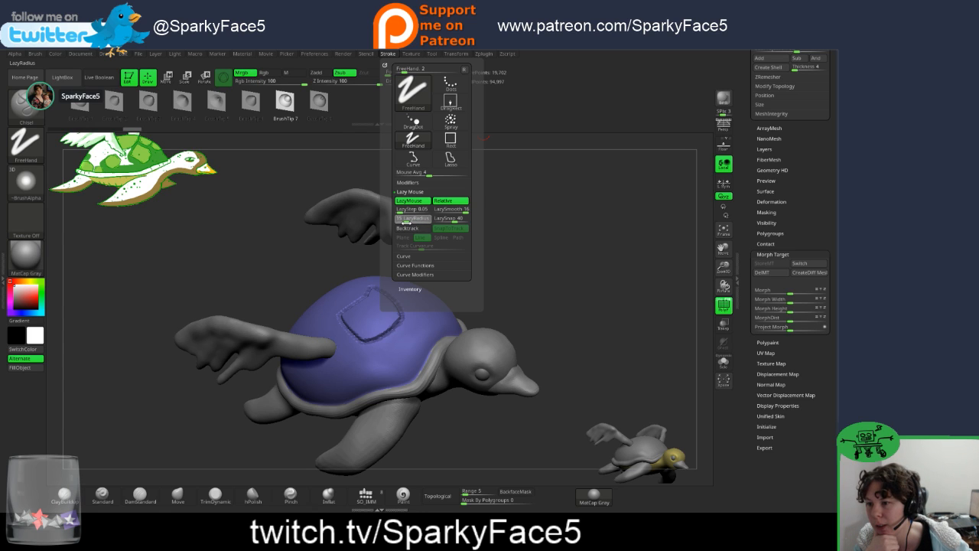
{"action": "left_click", "coordinate": [404, 222]}
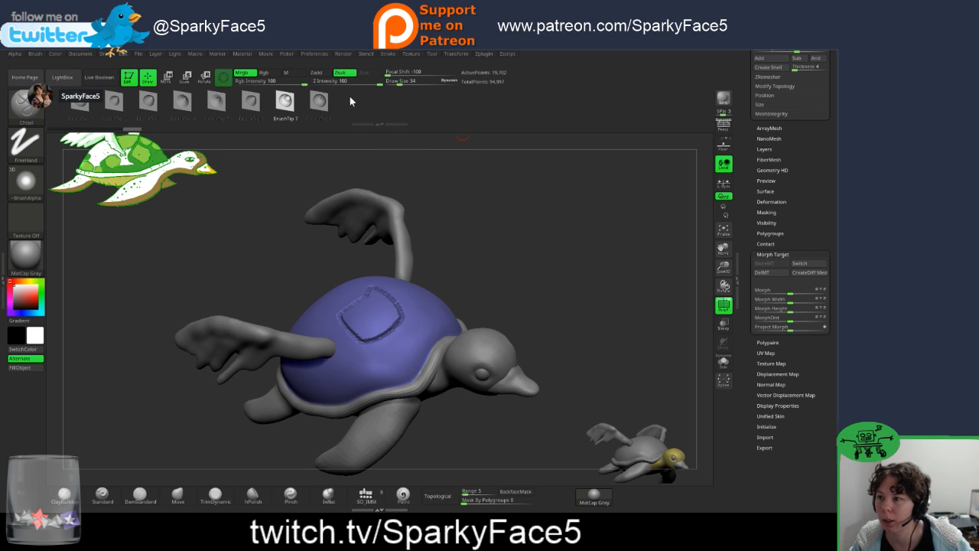
{"action": "left_click_drag", "start_coordinate": [378, 83], "coordinate": [367, 84]}
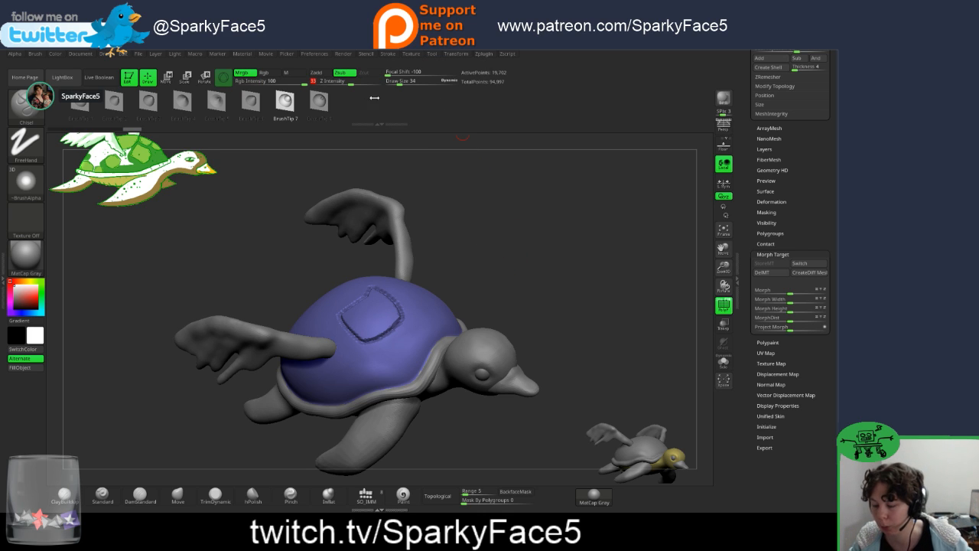
Step: Undo the plate outline, raise the Chisel brush's Z Intensity to 52 and carve a pentagonal plate into the centre of the shell's top
{"action": "key", "text": "ctrl+z"}
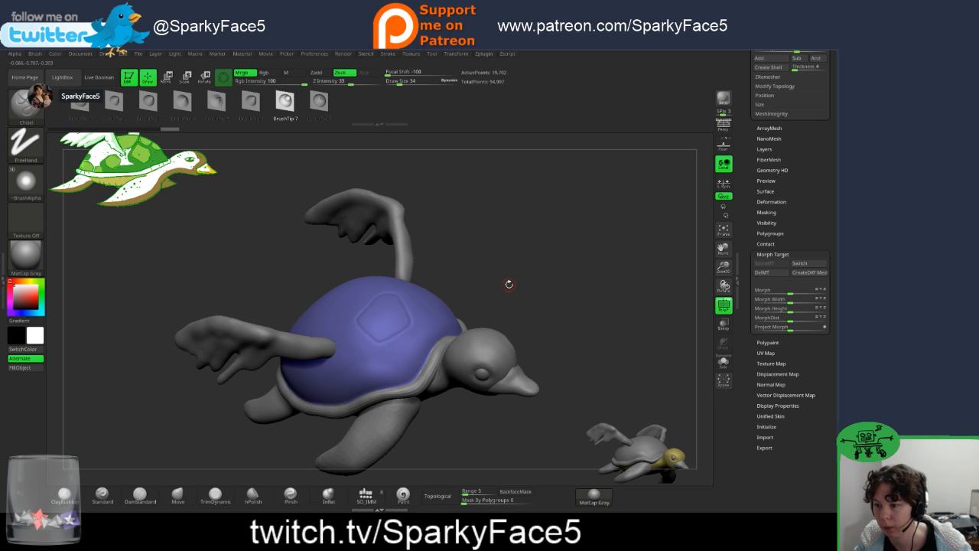
{"action": "left_click_drag", "start_coordinate": [479, 251], "coordinate": [485, 299]}
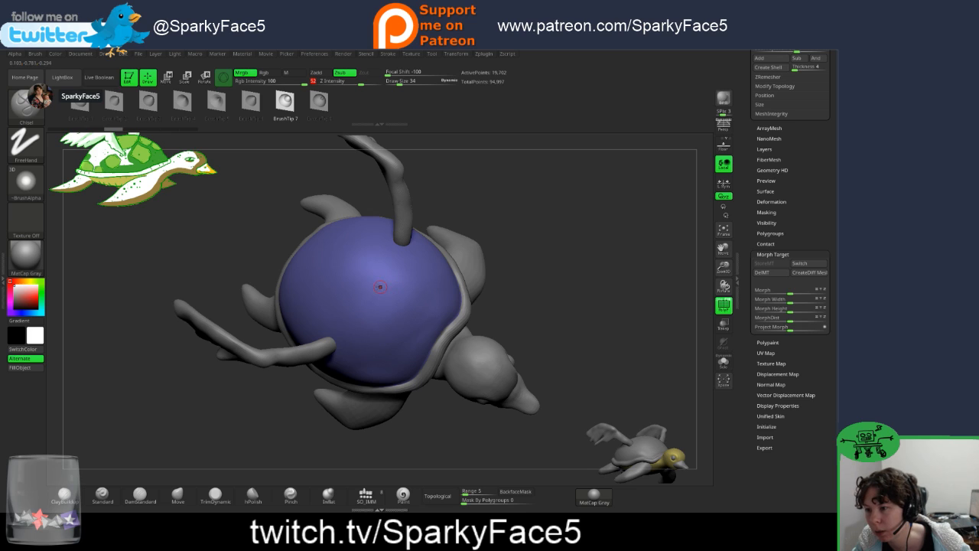
{"action": "left_click_drag", "start_coordinate": [378, 282], "coordinate": [351, 298]}
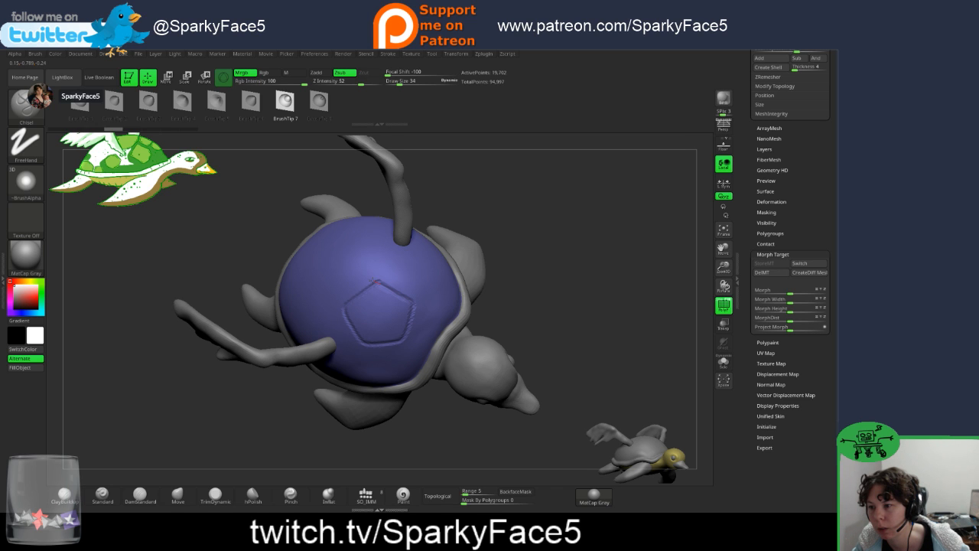
{"action": "left_click_drag", "start_coordinate": [374, 282], "coordinate": [388, 280]}
{"action": "left_click_drag", "start_coordinate": [567, 310], "coordinate": [552, 264]}
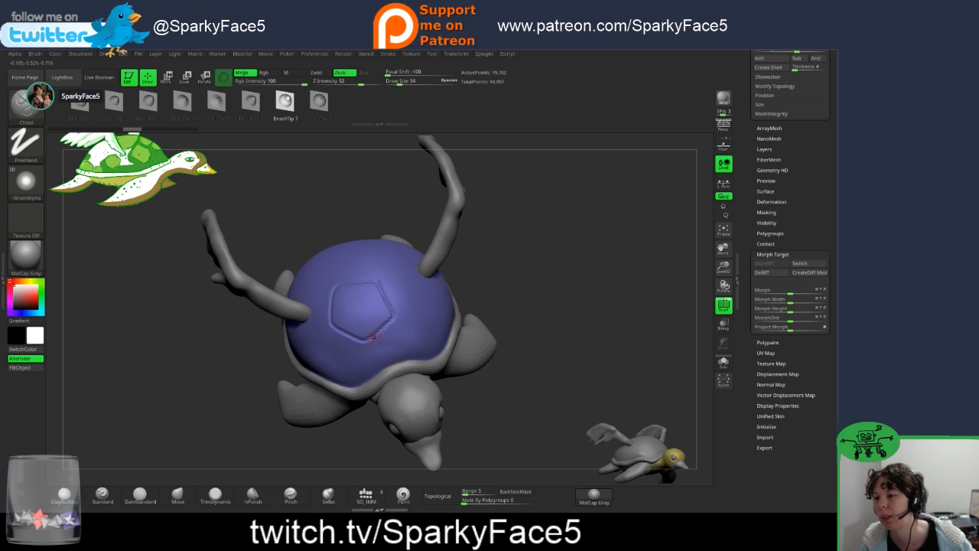
Step: Carve a second closed plate outline beside the central pentagon, close to the base of the wing
{"action": "left_click_drag", "start_coordinate": [498, 271], "coordinate": [482, 282]}
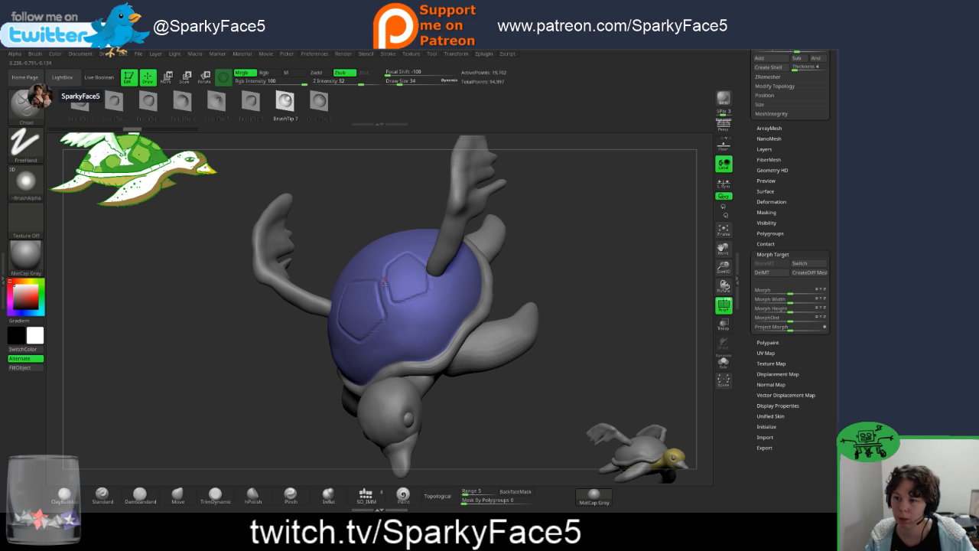
{"action": "left_click_drag", "start_coordinate": [556, 308], "coordinate": [523, 307]}
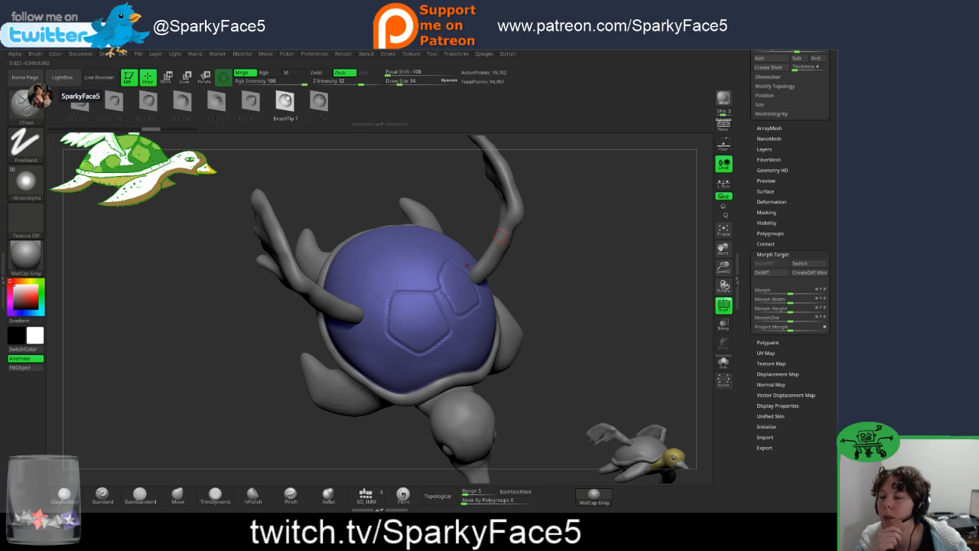
{"action": "left_click_drag", "start_coordinate": [516, 270], "coordinate": [524, 299]}
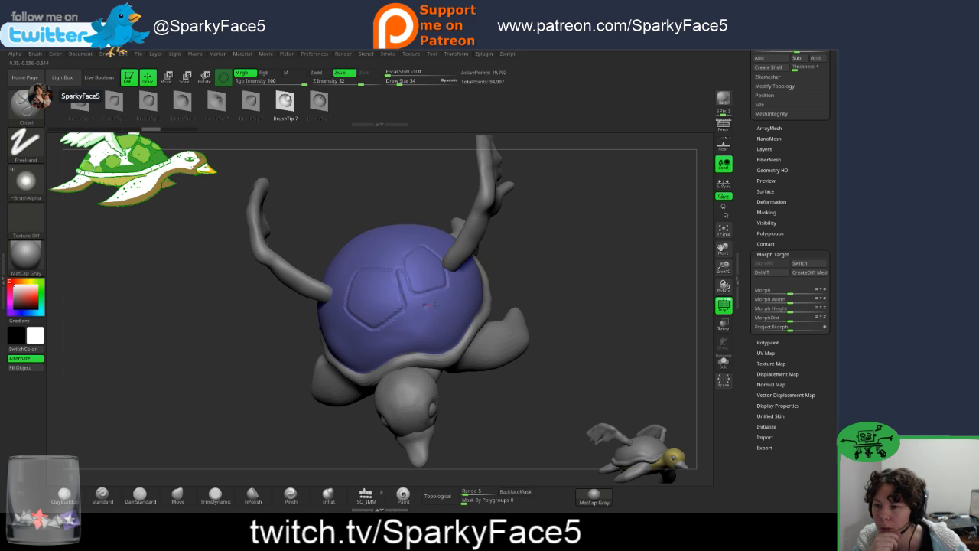
Step: Carve a third plate outline on the front side of the shell, between the wing-side plate and the rim
{"action": "left_click_drag", "start_coordinate": [435, 306], "coordinate": [459, 296]}
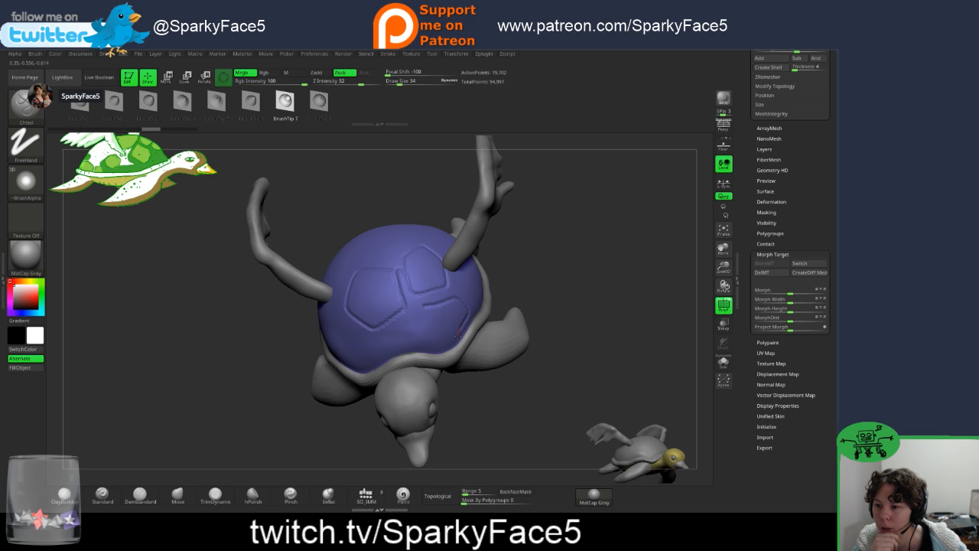
{"action": "key", "text": "ctrl+shift+z"}
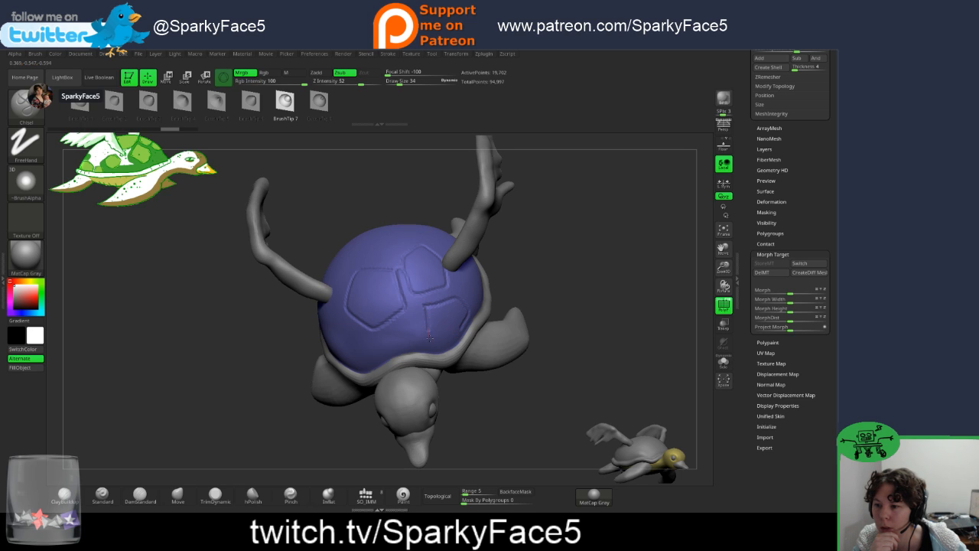
{"action": "left_click", "coordinate": [464, 327]}
Step: Extend the plate pattern with further closed outlines along the side and across the rear of the shell
{"action": "mouse_move", "coordinate": [540, 298]}
{"action": "left_mouse_down"}
{"action": "mouse_move", "coordinate": [547, 295]}
{"action": "mouse_move", "coordinate": [504, 302]}
{"action": "mouse_move", "coordinate": [544, 286]}
{"action": "mouse_move", "coordinate": [454, 299]}
{"action": "left_mouse_up"}
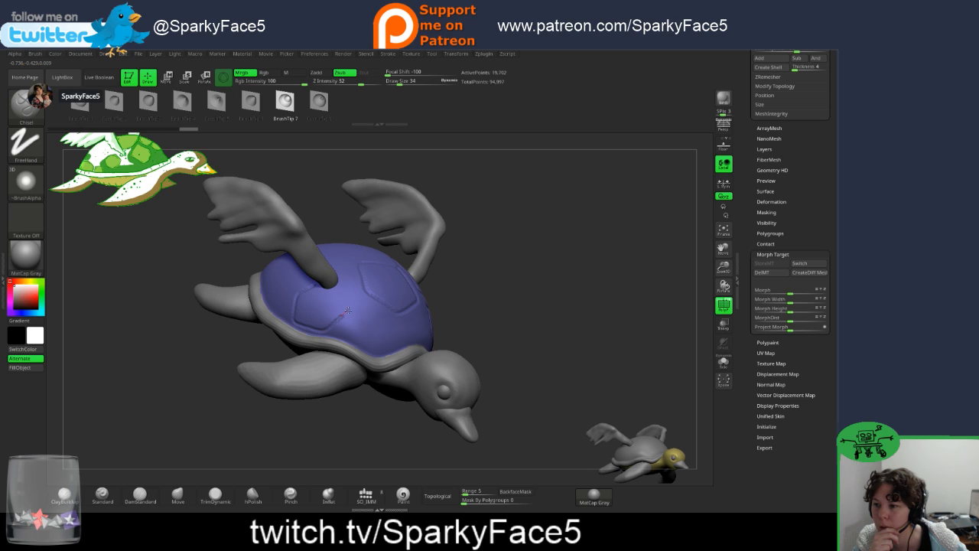
{"action": "left_click_drag", "start_coordinate": [244, 336], "coordinate": [267, 288]}
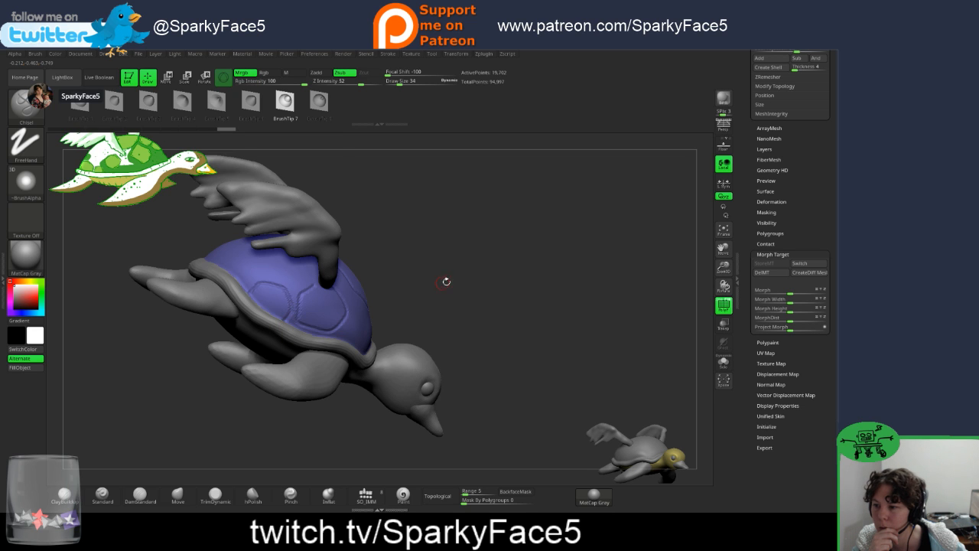
{"action": "left_click_drag", "start_coordinate": [446, 280], "coordinate": [263, 315]}
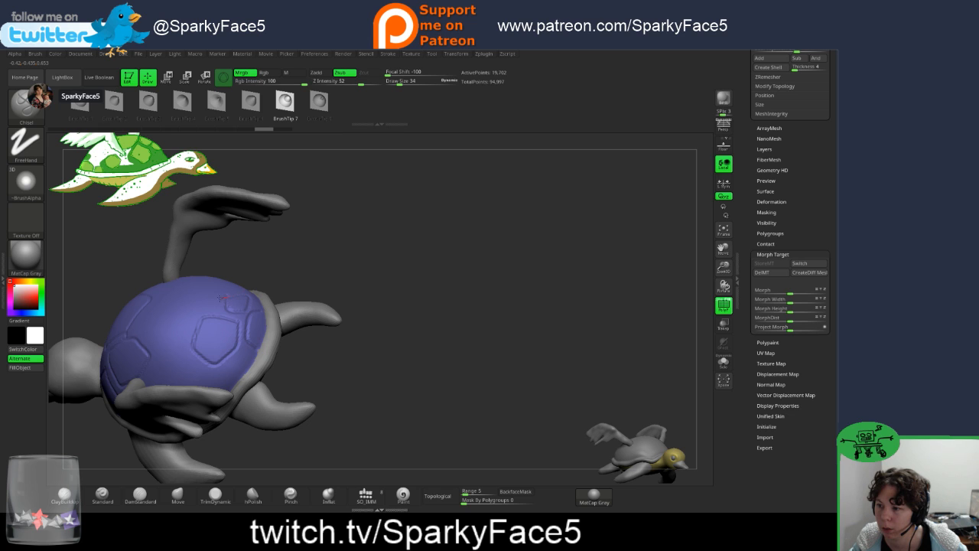
{"action": "left_click_drag", "start_coordinate": [299, 271], "coordinate": [319, 271]}
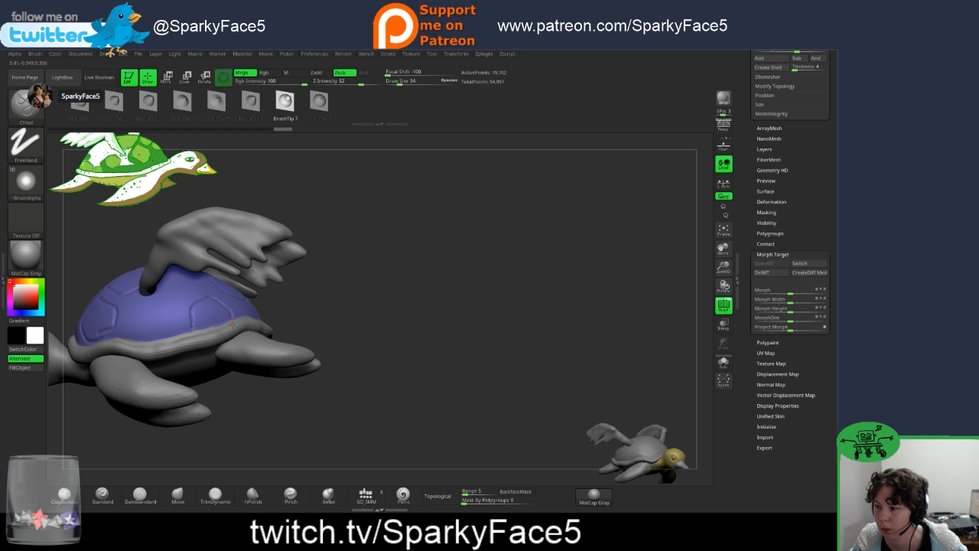
{"action": "left_click_drag", "start_coordinate": [278, 301], "coordinate": [323, 299]}
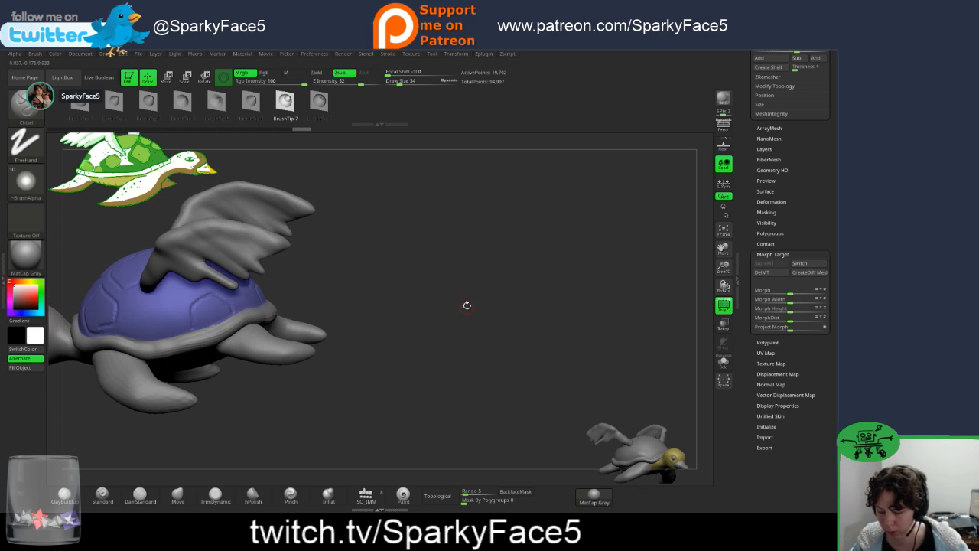
{"action": "left_click_drag", "start_coordinate": [467, 305], "coordinate": [432, 316]}
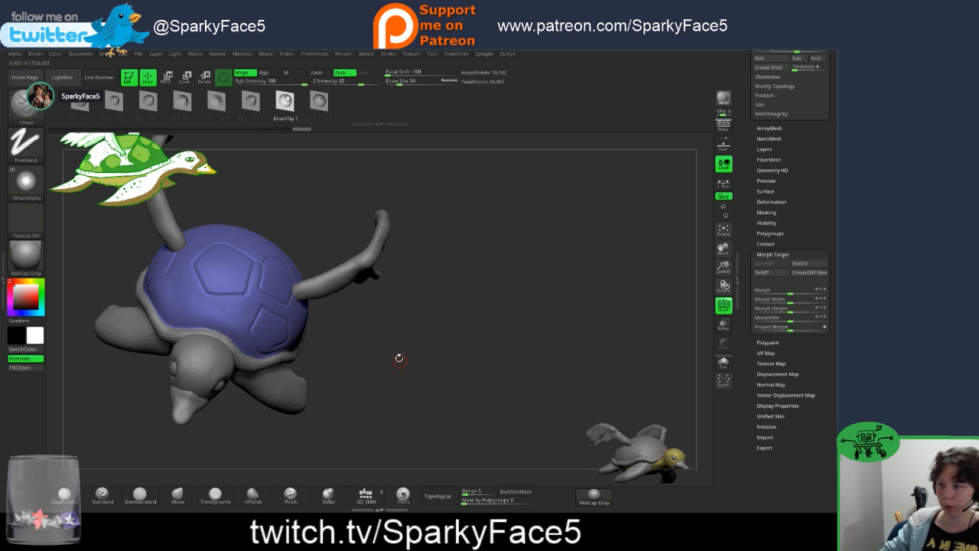
{"action": "left_click_drag", "start_coordinate": [336, 252], "coordinate": [463, 321]}
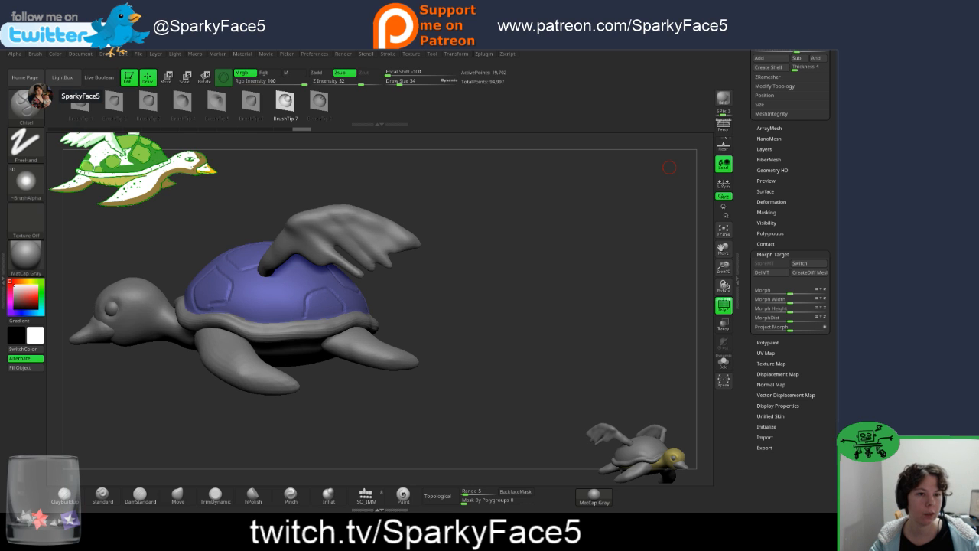
Step: Switch to the browser and examine turtle photos in the Google image results for shell plate patterns
{"action": "left_click_drag", "start_coordinate": [977, 73], "coordinate": [578, 56]}
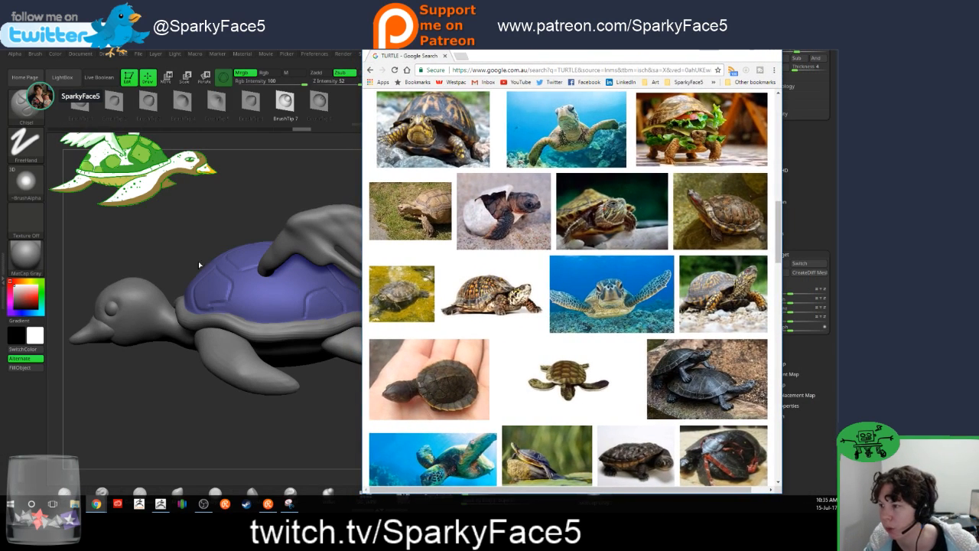
{"action": "scroll", "coordinate": [605, 327], "scroll_direction": "down", "scroll_amount": 2}
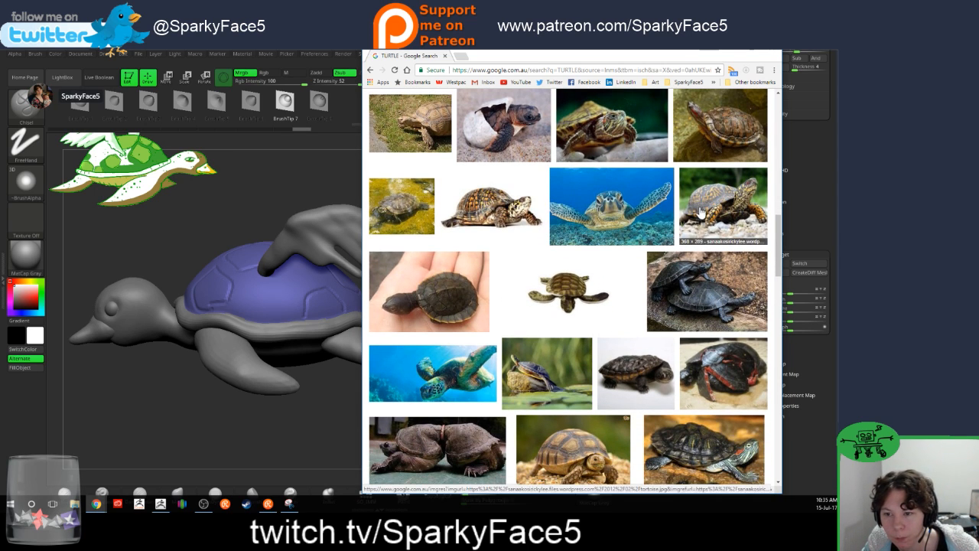
{"action": "scroll", "coordinate": [589, 303], "scroll_direction": "down", "scroll_amount": 1}
{"action": "scroll", "coordinate": [589, 304], "scroll_direction": "down", "scroll_amount": 2}
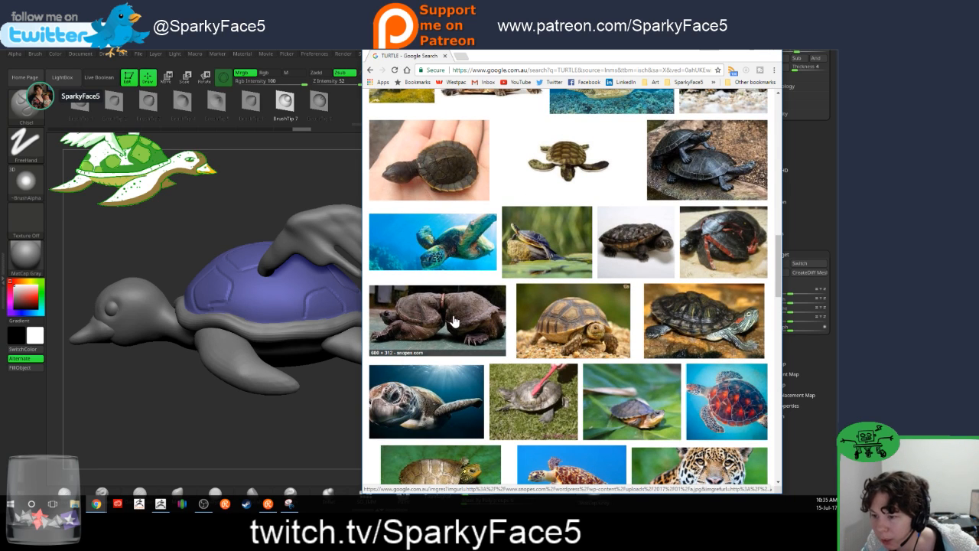
{"action": "scroll", "coordinate": [488, 344], "scroll_direction": "down", "scroll_amount": 6}
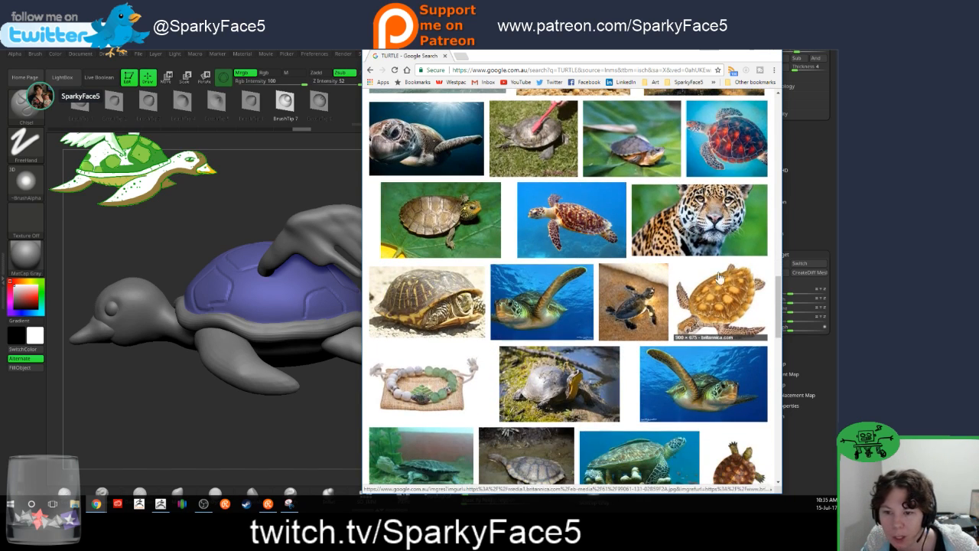
{"action": "scroll", "coordinate": [712, 325], "scroll_direction": "down", "scroll_amount": 2}
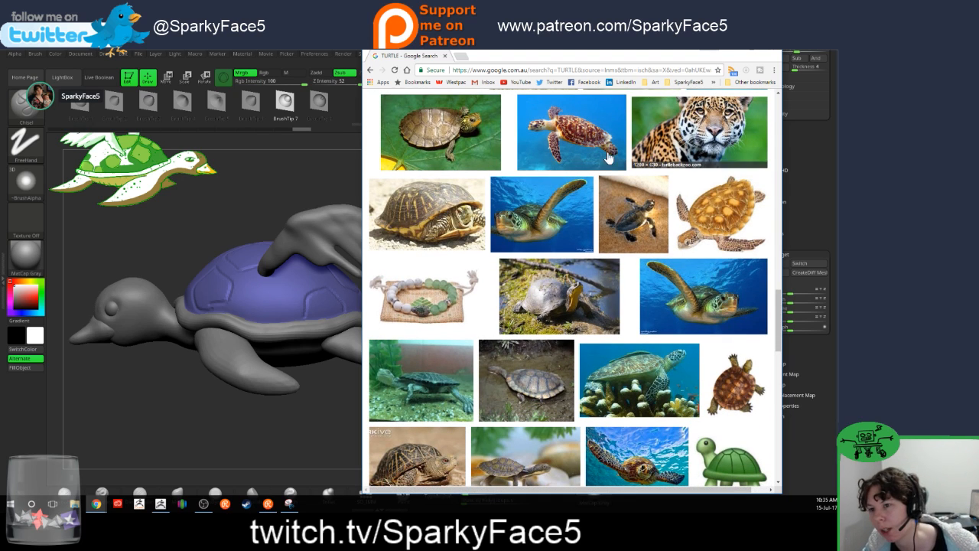
{"action": "left_click", "coordinate": [733, 51]}
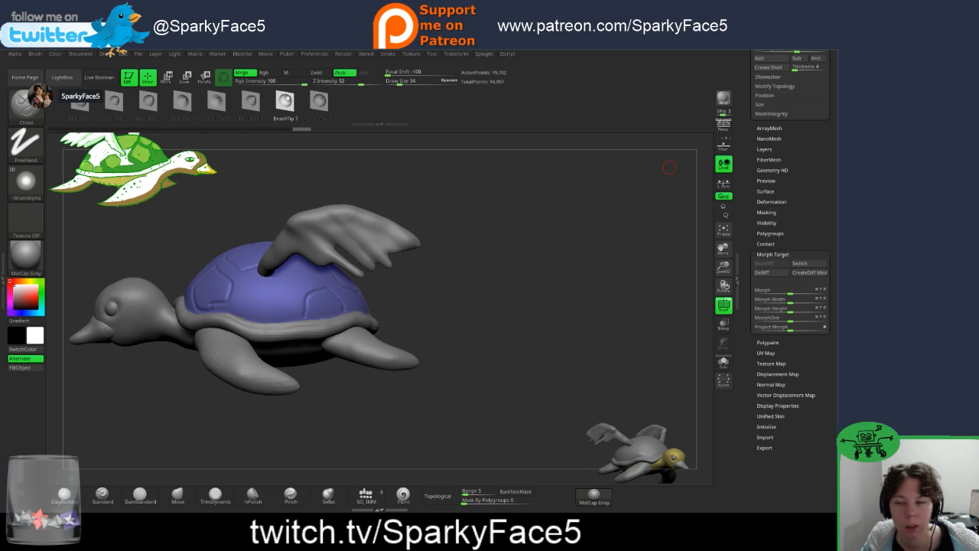
Step: Check the carved plates from several sides and apply DynaMesh to the shell at resolution 128
{"action": "left_click_drag", "start_coordinate": [392, 331], "coordinate": [519, 345]}
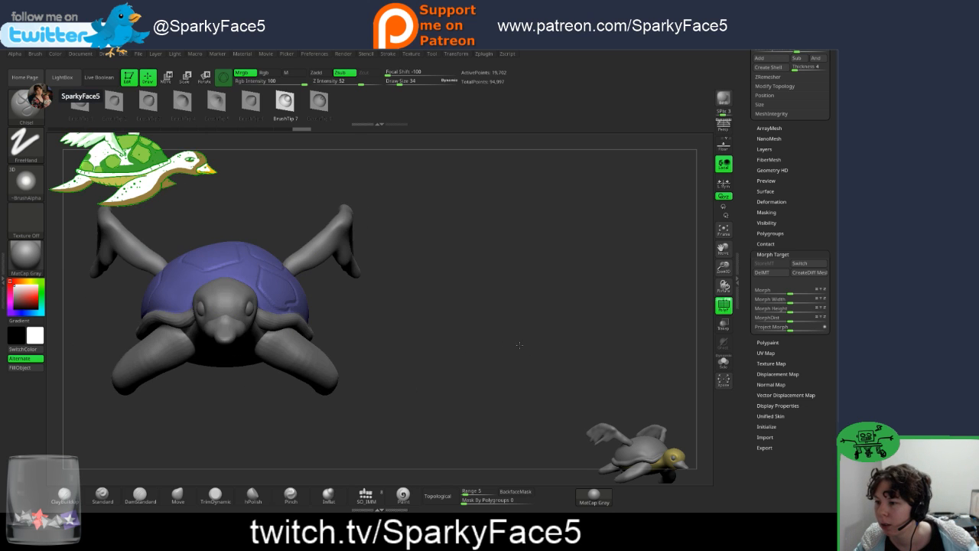
{"action": "left_click_drag", "start_coordinate": [354, 361], "coordinate": [390, 361]}
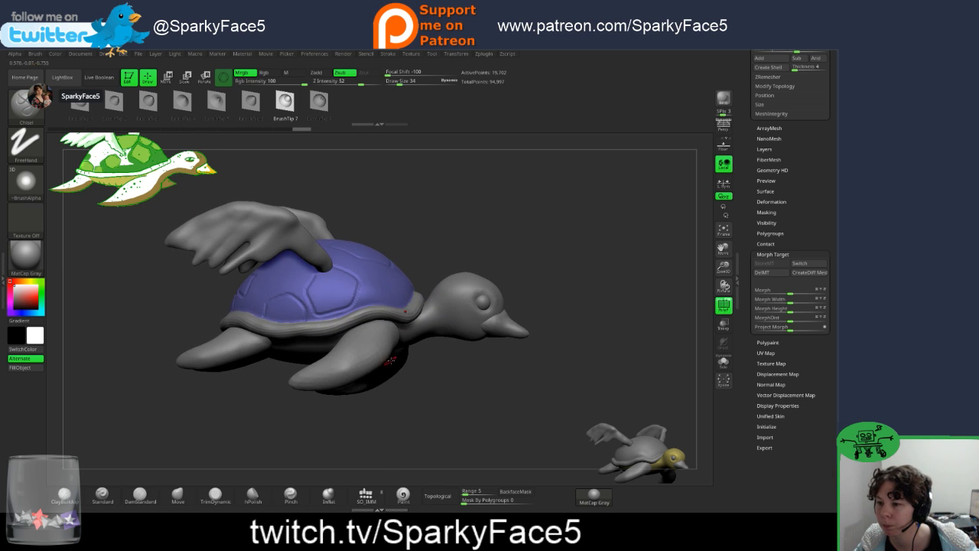
{"action": "left_click_drag", "start_coordinate": [550, 254], "coordinate": [496, 268]}
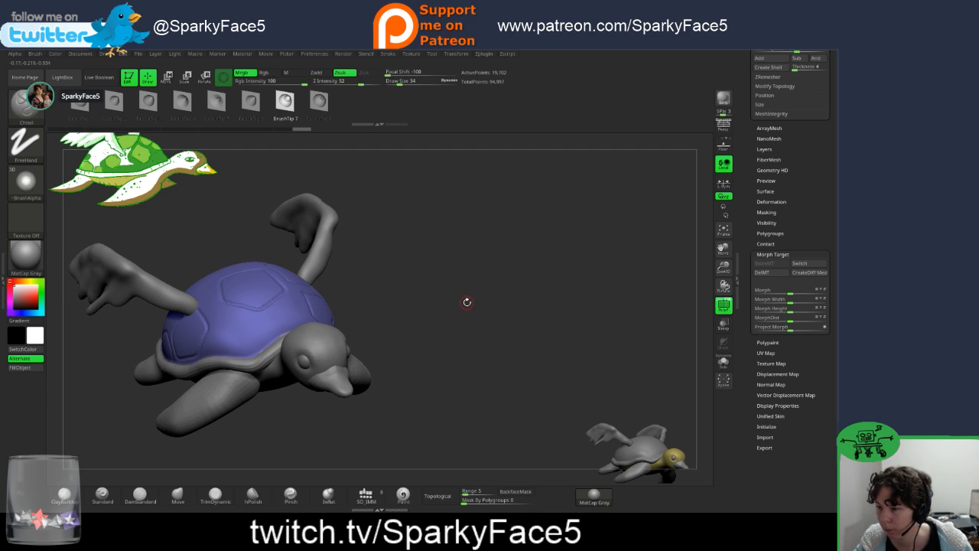
{"action": "left_click_drag", "start_coordinate": [405, 319], "coordinate": [555, 286]}
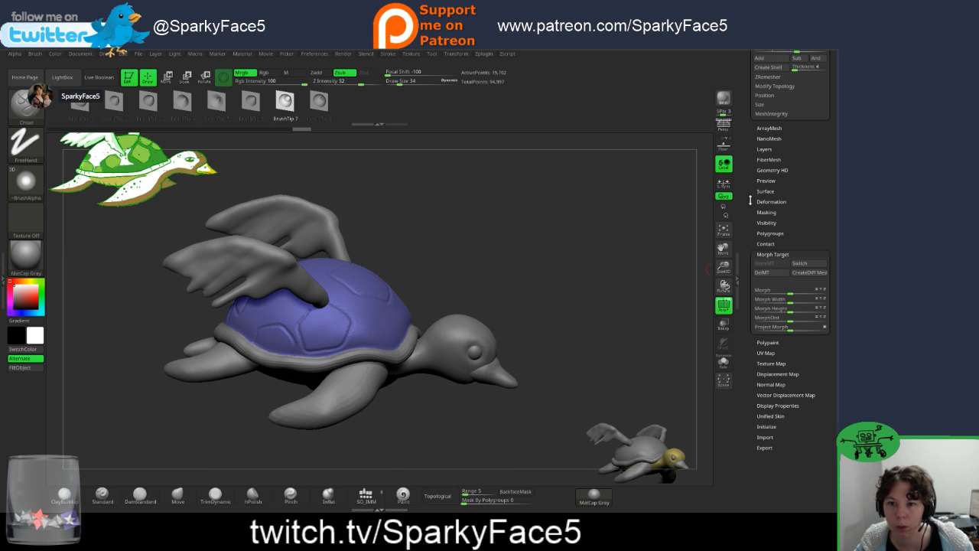
{"action": "left_click_drag", "start_coordinate": [754, 188], "coordinate": [752, 206]}
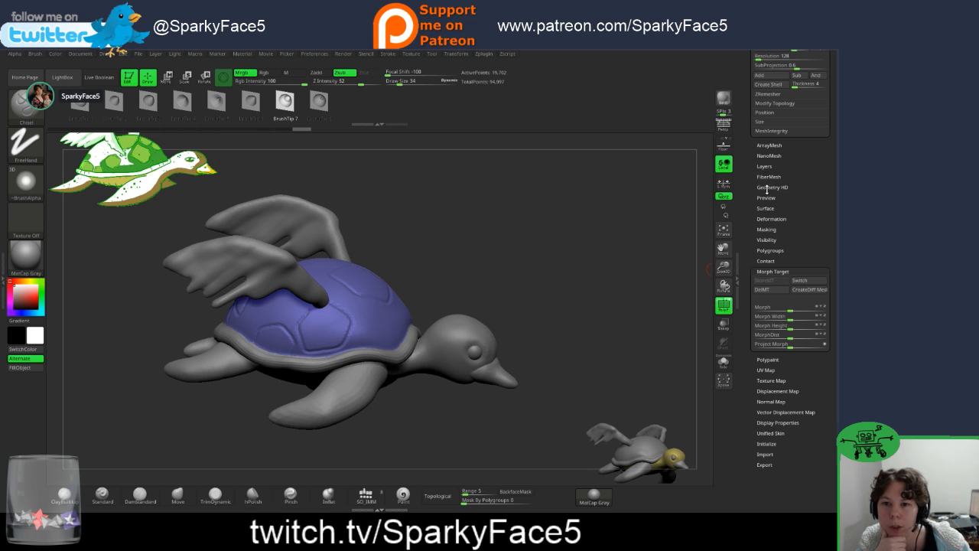
{"action": "left_click", "coordinate": [764, 271]}
{"action": "scroll", "coordinate": [755, 149], "scroll_direction": "up", "scroll_amount": 6}
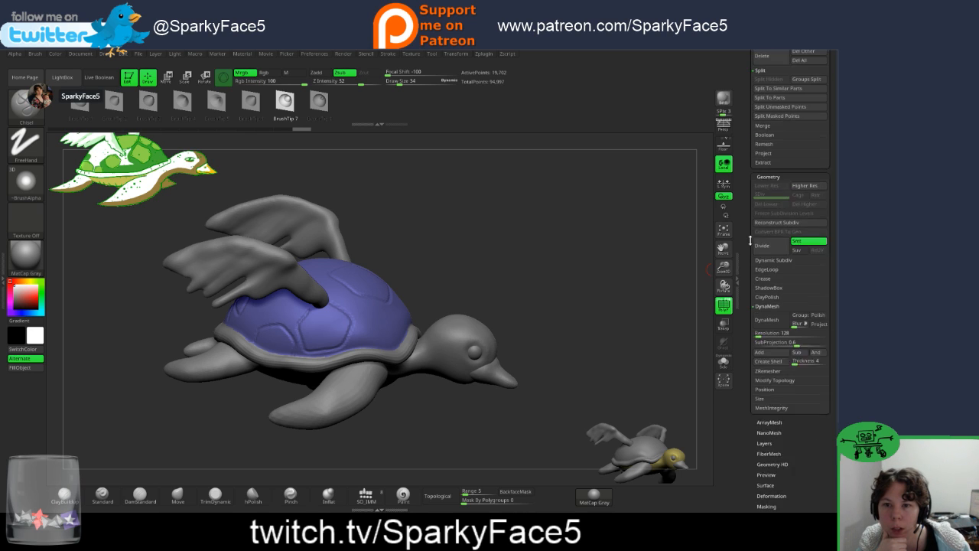
{"action": "left_click", "coordinate": [766, 331]}
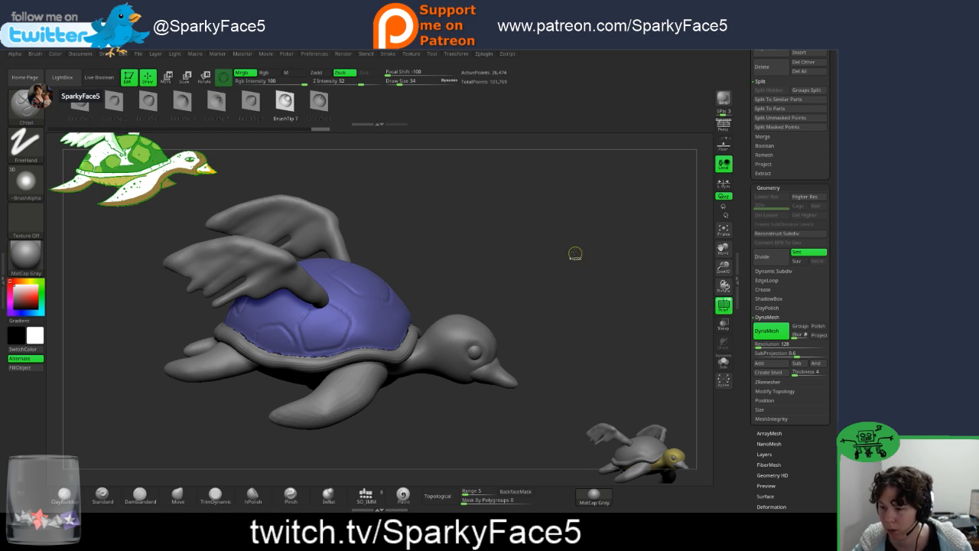
Step: Keep the shell as the active subtool and smooth its lower edge where it meets the rim
{"action": "left_click_drag", "start_coordinate": [576, 268], "coordinate": [552, 290]}
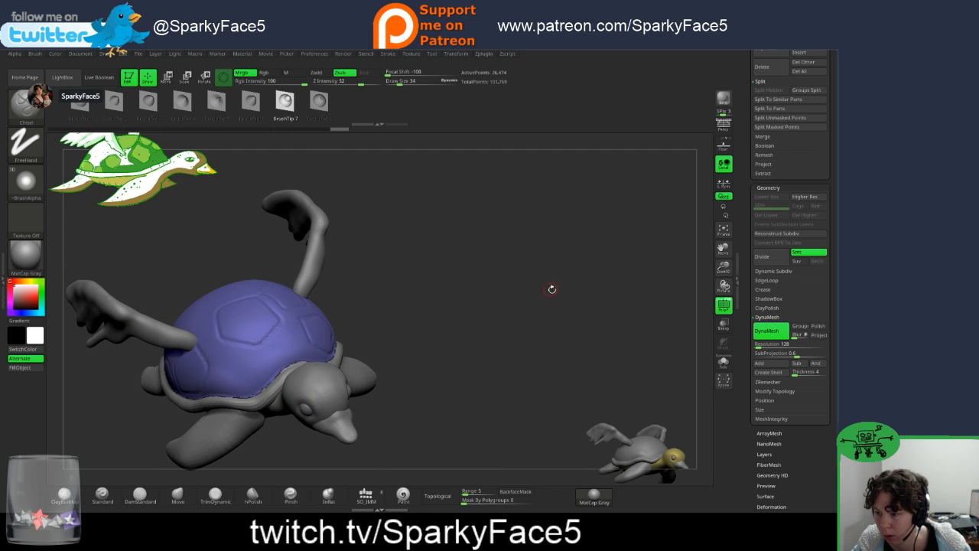
{"action": "left_click", "coordinate": [336, 402], "text": "alt"}
{"action": "mouse_move", "coordinate": [396, 343]}
{"action": "left_mouse_down"}
{"action": "mouse_move", "coordinate": [448, 315]}
{"action": "mouse_move", "coordinate": [428, 324]}
{"action": "left_mouse_up"}
{"action": "key", "text": "ctrl"}
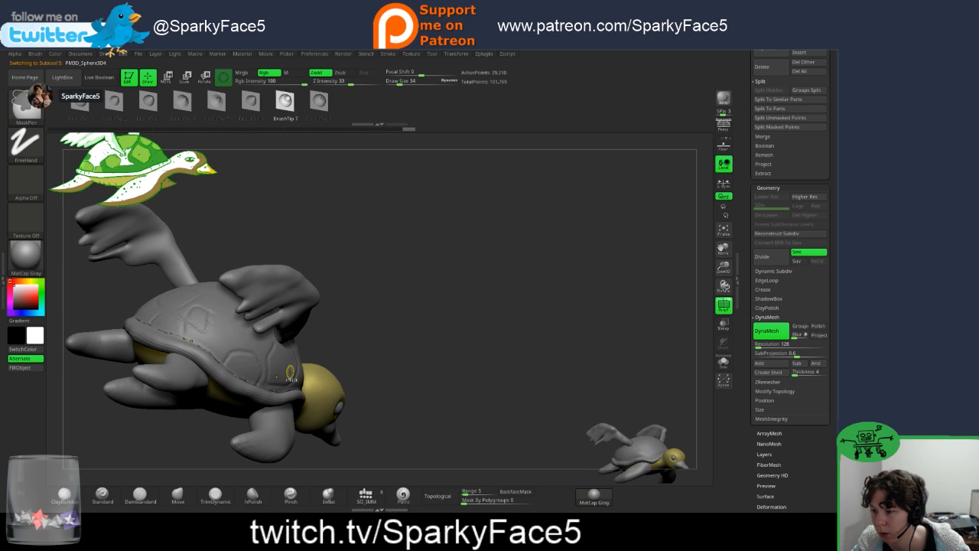
{"action": "left_click", "coordinate": [285, 370], "text": "alt"}
{"action": "key", "text": "shift"}
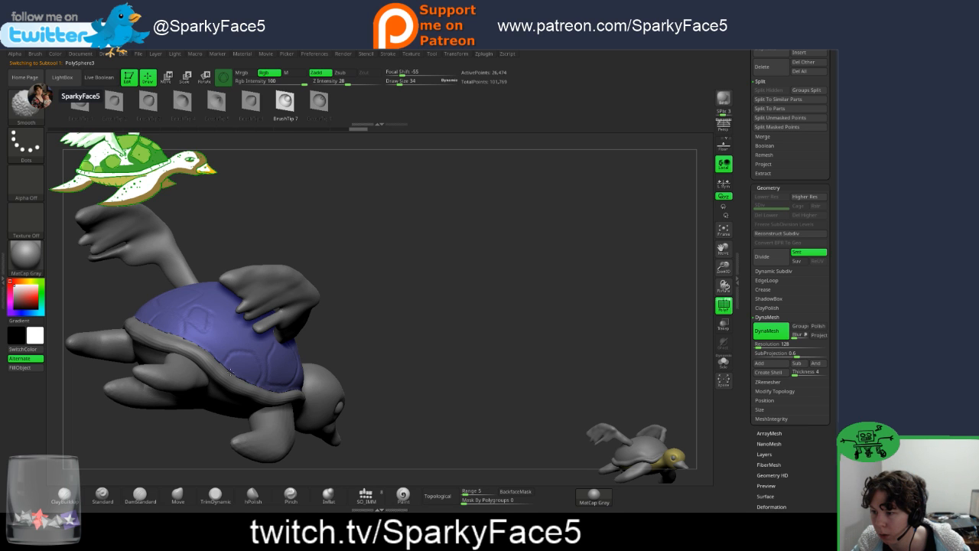
{"action": "mouse_move", "coordinate": [505, 321]}
{"action": "left_mouse_down"}
{"action": "mouse_move", "coordinate": [420, 306]}
{"action": "mouse_move", "coordinate": [425, 321]}
{"action": "mouse_move", "coordinate": [428, 313]}
{"action": "left_mouse_up"}
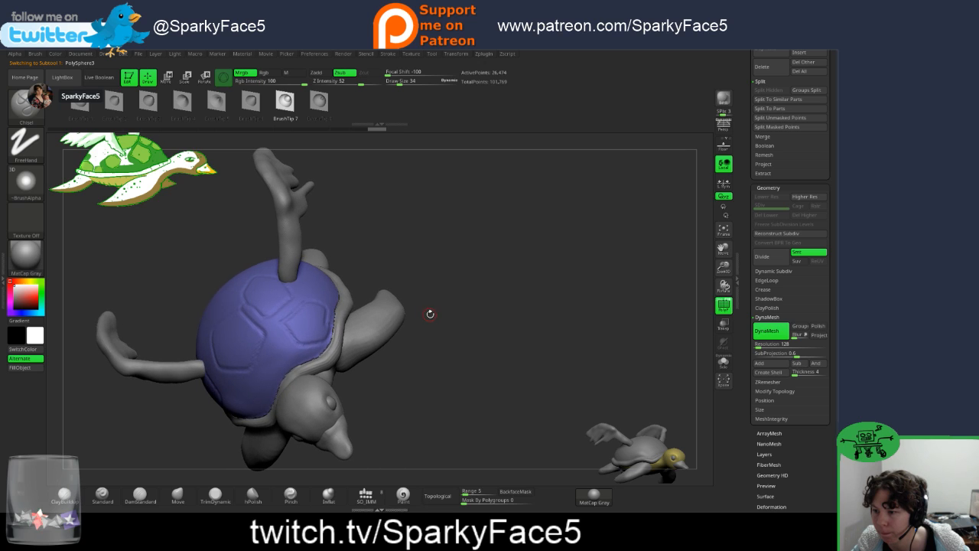
Step: Select the shell's rim subtool, clear its mask and apply DynaMesh to it at resolution 128
{"action": "left_click", "coordinate": [328, 360], "text": "alt"}
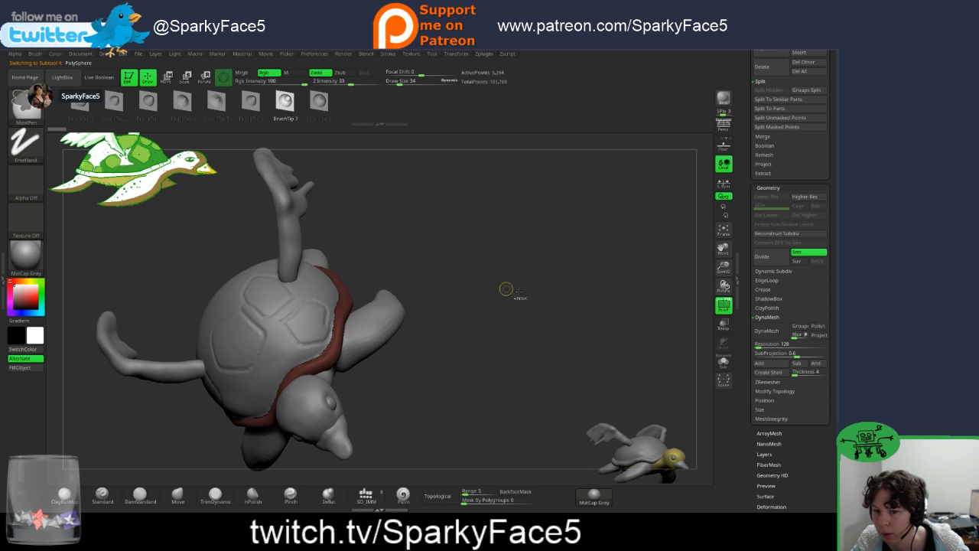
{"action": "left_click", "coordinate": [762, 334]}
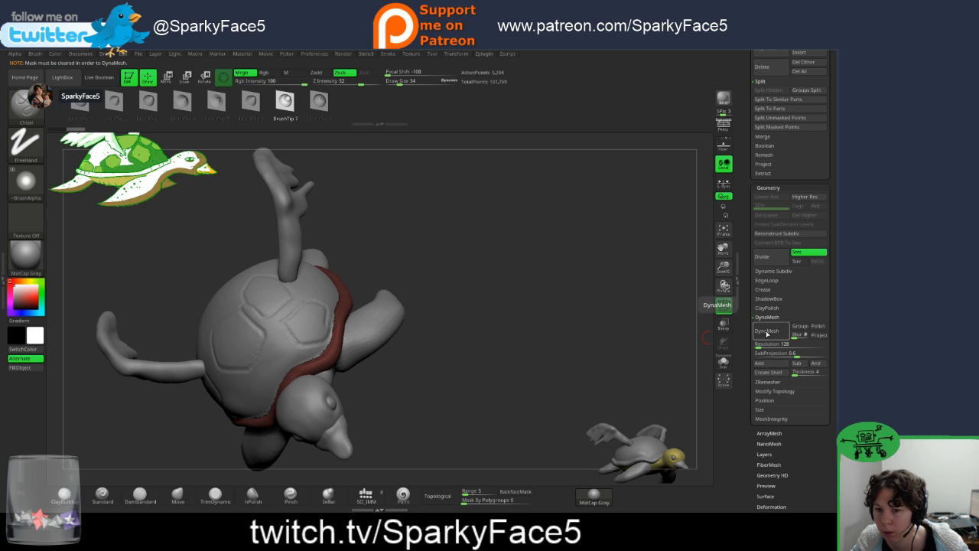
{"action": "mouse_move", "coordinate": [585, 265]}
{"action": "left_mouse_down", "text": "ctrl"}
{"action": "mouse_move", "coordinate": [589, 288]}
{"action": "mouse_move", "coordinate": [606, 283]}
{"action": "left_mouse_up", "text": "ctrl"}
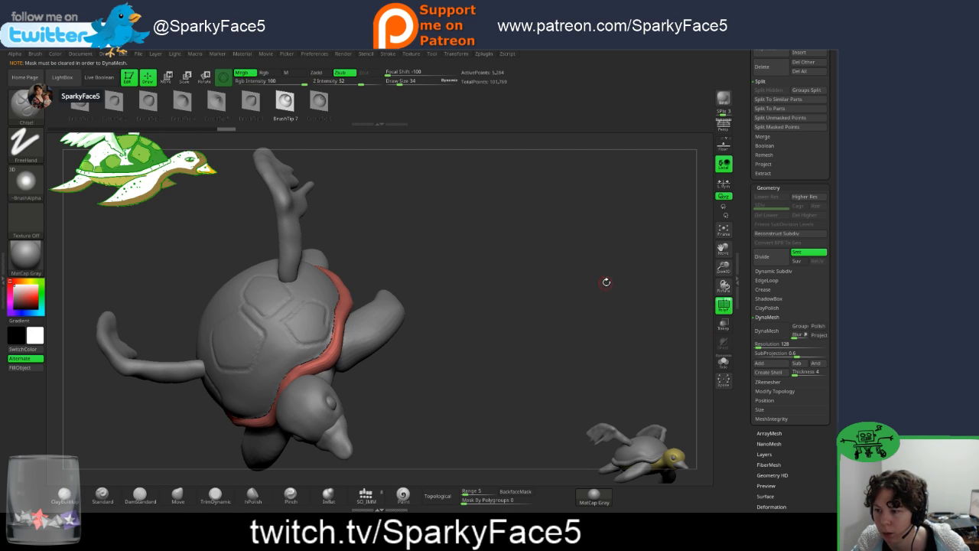
{"action": "left_click", "coordinate": [767, 331]}
Step: Smooth the remeshed rim along the shell edge above the neck
{"action": "left_click_drag", "start_coordinate": [502, 314], "coordinate": [431, 320]}
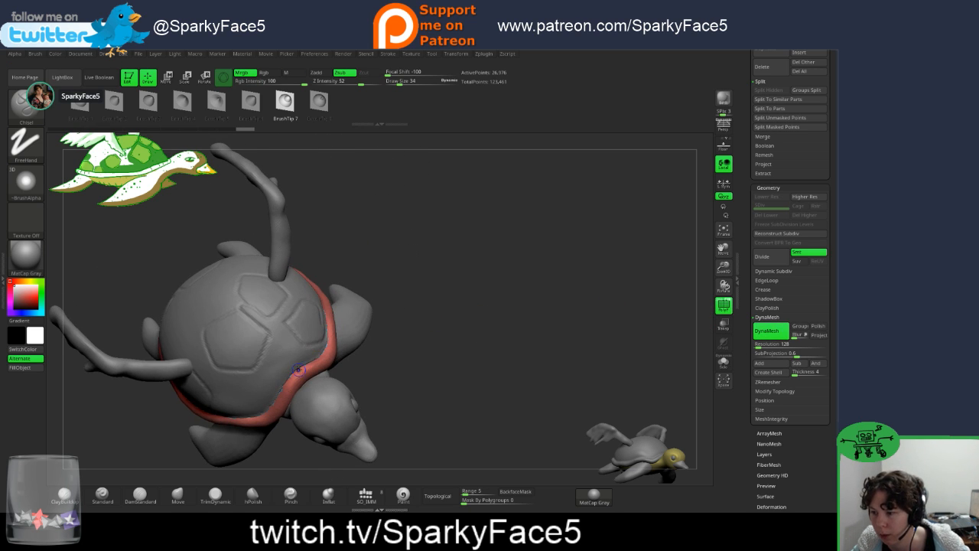
{"action": "key", "text": "shift"}
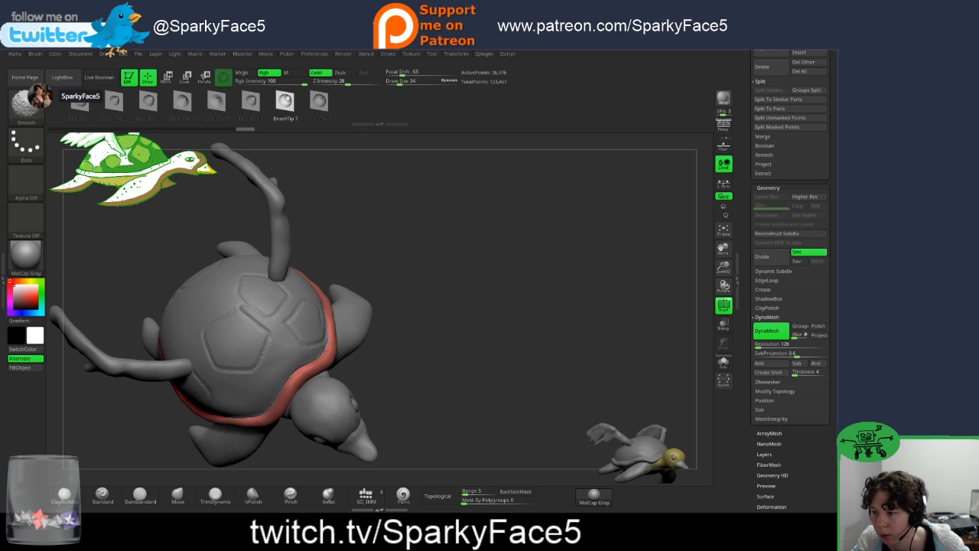
{"action": "mouse_move", "coordinate": [450, 341]}
{"action": "left_mouse_down"}
{"action": "mouse_move", "coordinate": [417, 294]}
{"action": "mouse_move", "coordinate": [464, 319]}
{"action": "mouse_move", "coordinate": [493, 309]}
{"action": "left_mouse_up"}
{"action": "key", "text": "ctrl"}
{"action": "left_click", "coordinate": [304, 353], "text": "ctrl"}
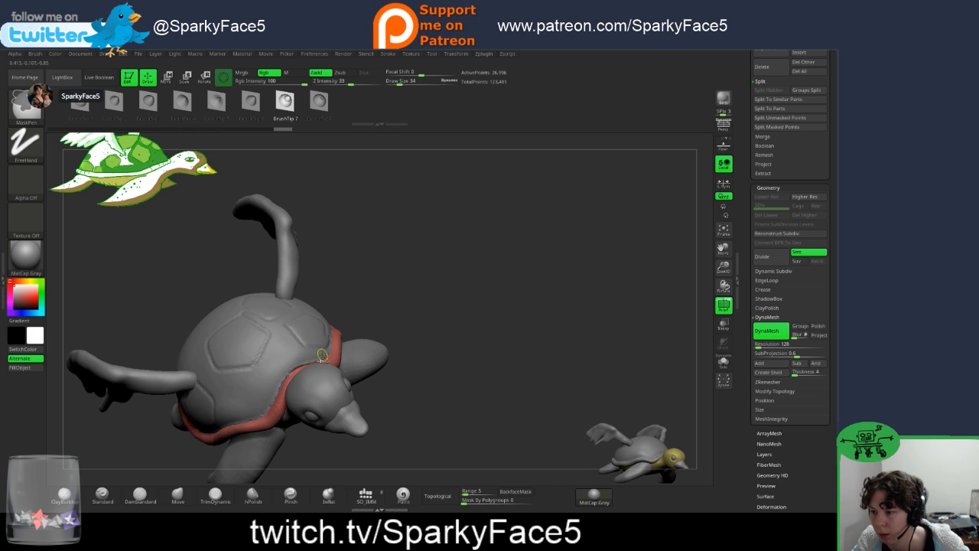
Step: Select the turtle's shell and step its undo history back to before the DynaMesh remesh
{"action": "left_click", "coordinate": [291, 355], "text": "alt"}
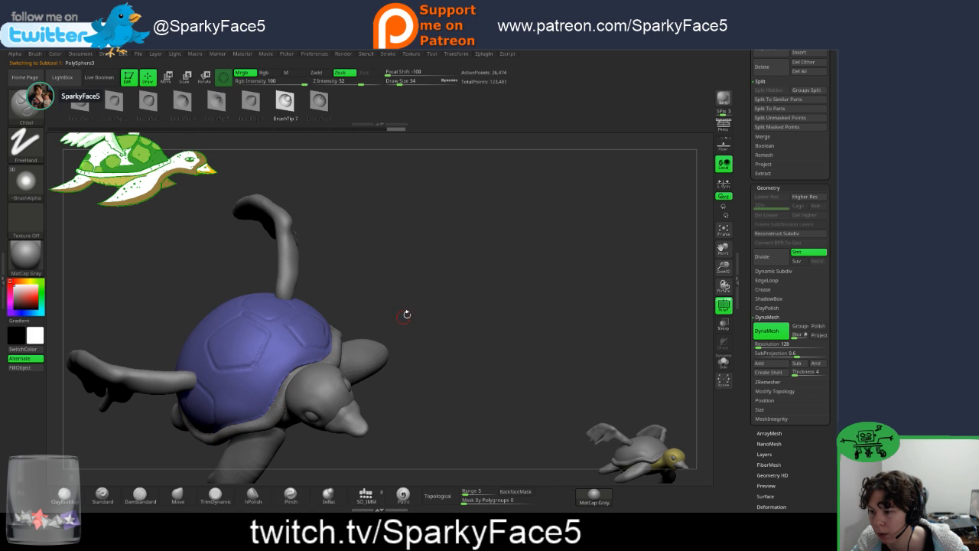
{"action": "mouse_move", "coordinate": [407, 314]}
{"action": "left_mouse_down"}
{"action": "mouse_move", "coordinate": [438, 291]}
{"action": "mouse_move", "coordinate": [443, 265]}
{"action": "mouse_move", "coordinate": [439, 274]}
{"action": "mouse_move", "coordinate": [451, 283]}
{"action": "left_mouse_up"}
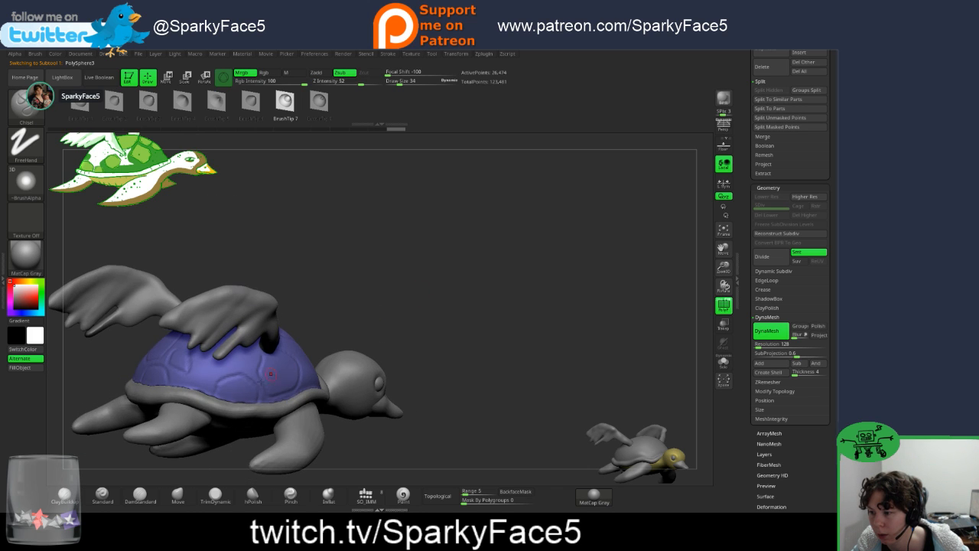
{"action": "key", "text": "shift"}
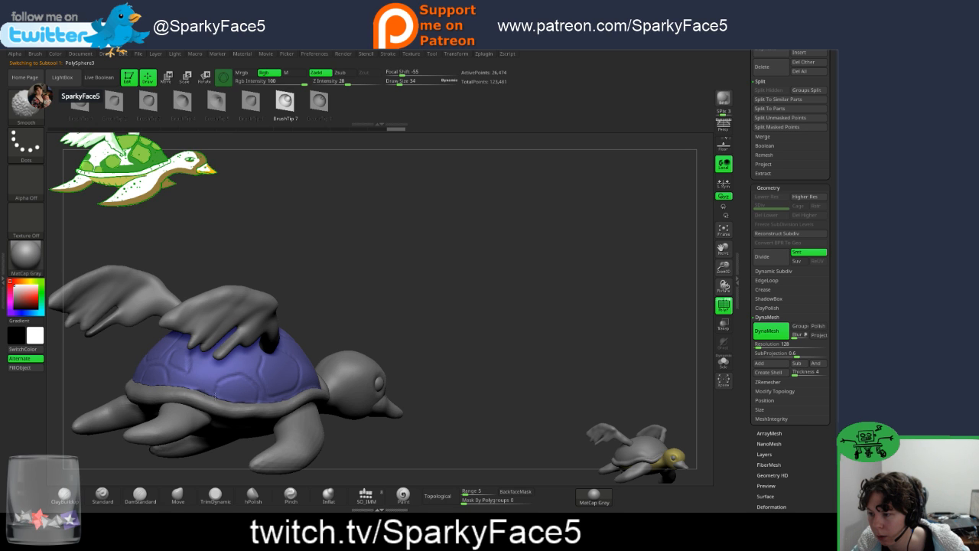
{"action": "mouse_move", "coordinate": [391, 310]}
{"action": "left_mouse_down", "text": "alt"}
{"action": "mouse_move", "coordinate": [594, 258]}
{"action": "mouse_move", "coordinate": [579, 229]}
{"action": "mouse_move", "coordinate": [567, 286]}
{"action": "left_mouse_up", "text": "alt"}
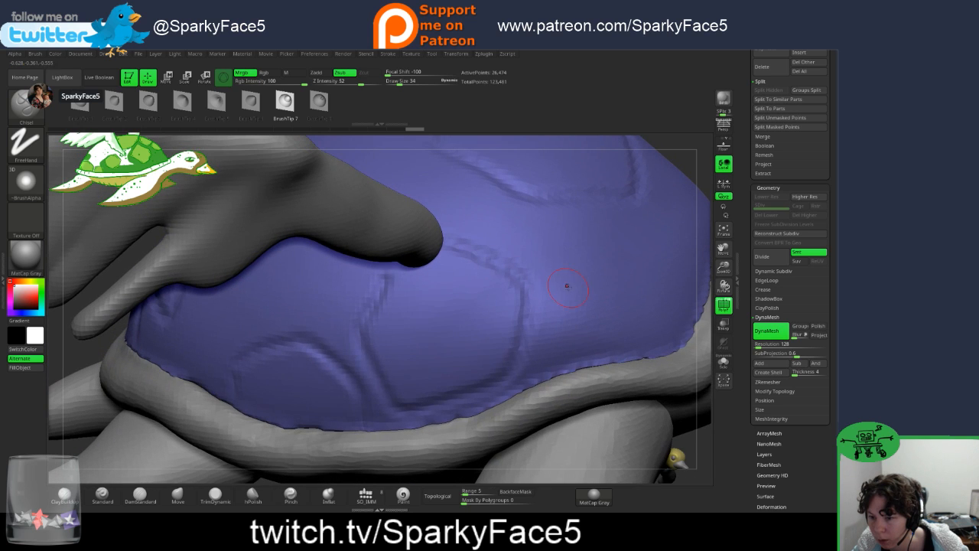
{"action": "key", "text": "ctrl"}
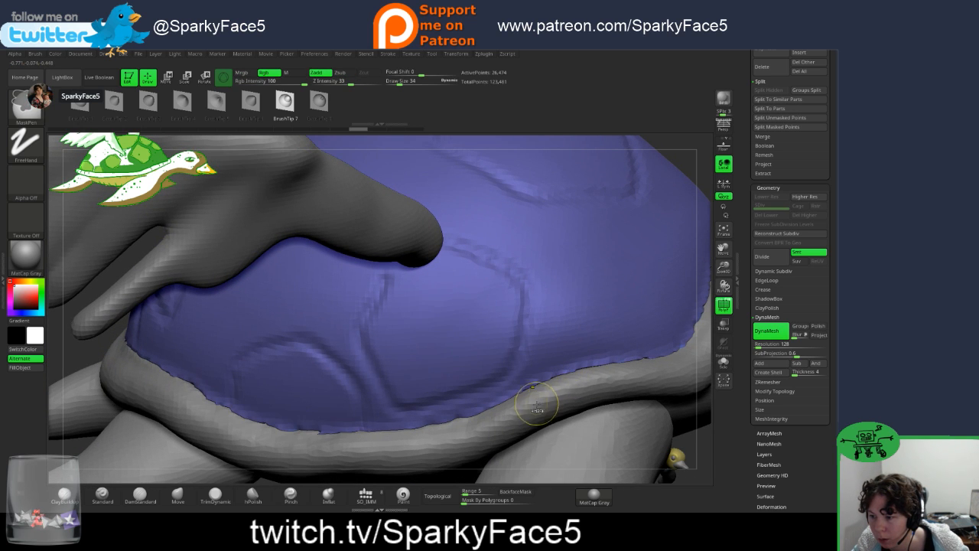
{"action": "key", "text": "ctrl+z"}
{"action": "key", "text": "ctrl+z"}
{"action": "key", "text": "ctrl+z"}
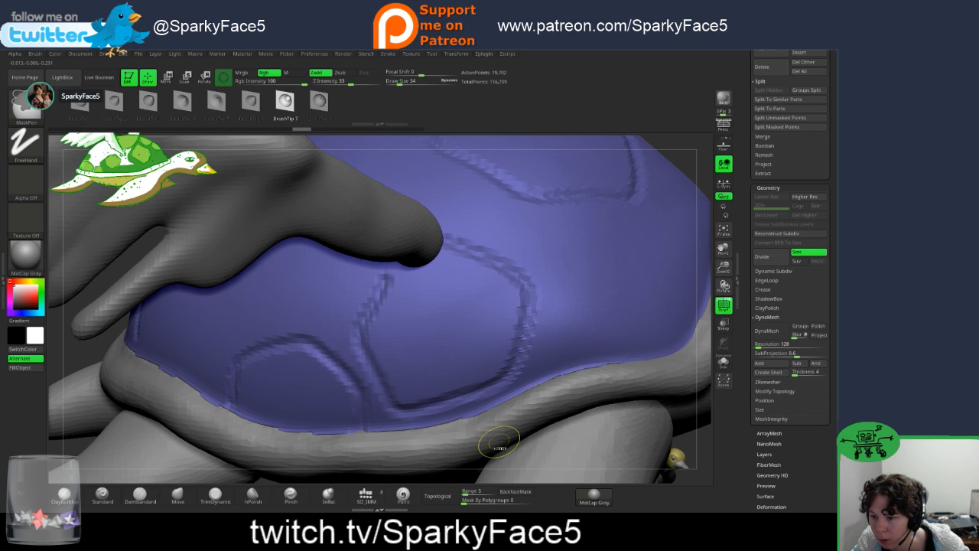
{"action": "key", "text": "ctrl+z"}
{"action": "key", "text": "ctrl+z"}
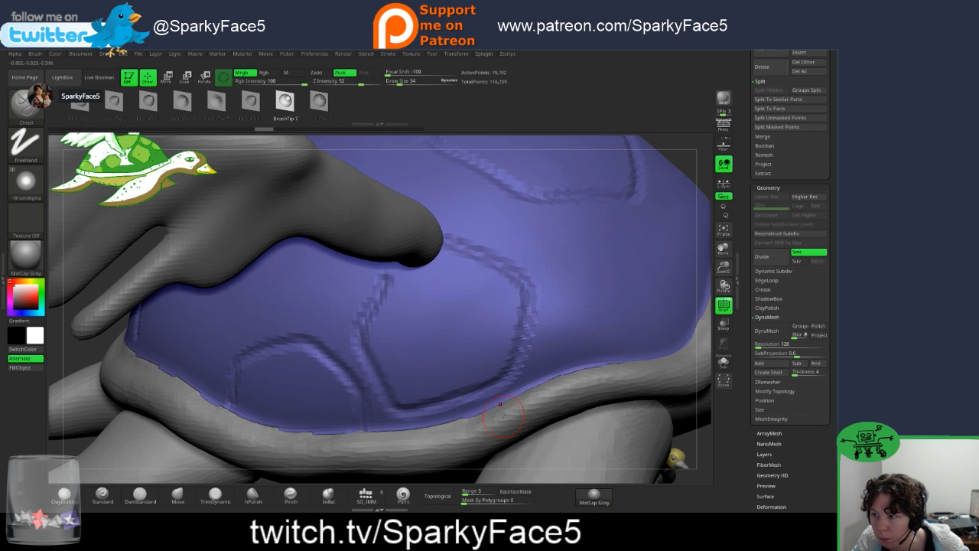
{"action": "left_click", "coordinate": [285, 128]}
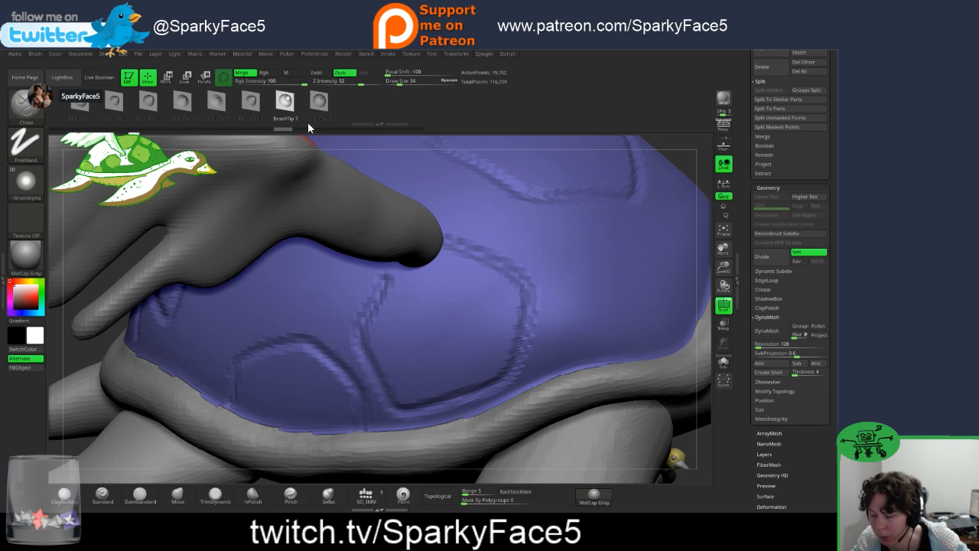
Step: Try to step the undo history of the rim around the shell back to before its DynaMesh remesh
{"action": "left_click", "coordinate": [597, 392], "text": "alt"}
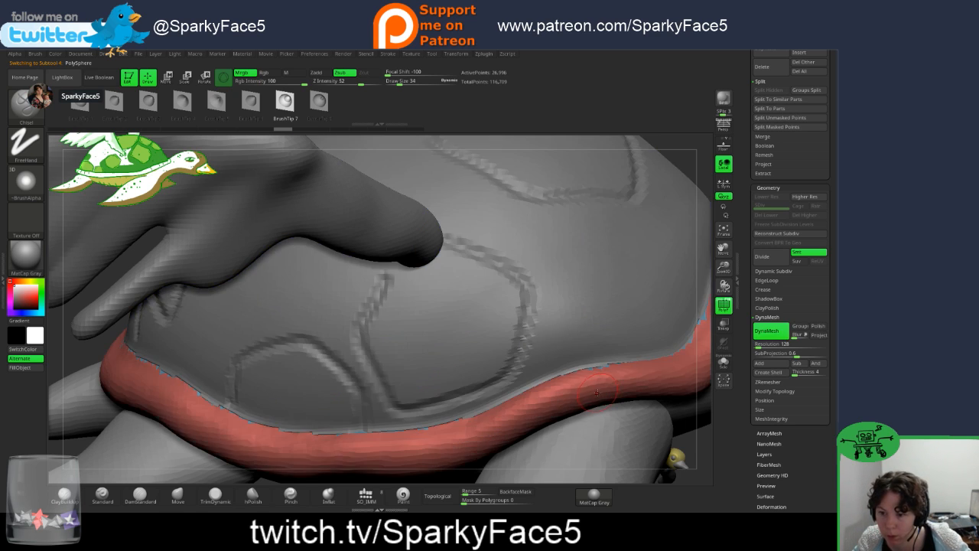
{"action": "left_click", "coordinate": [268, 130]}
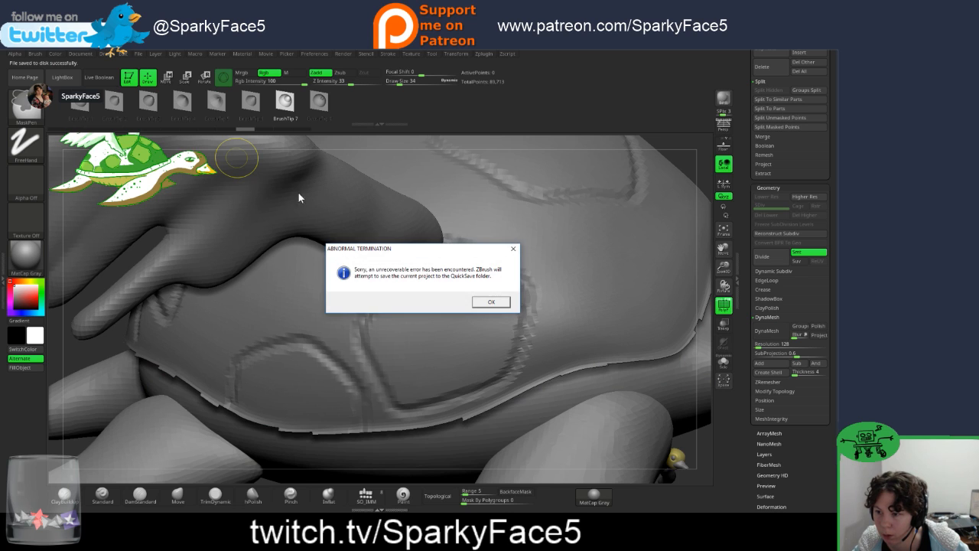
{"action": "left_click", "coordinate": [495, 303]}
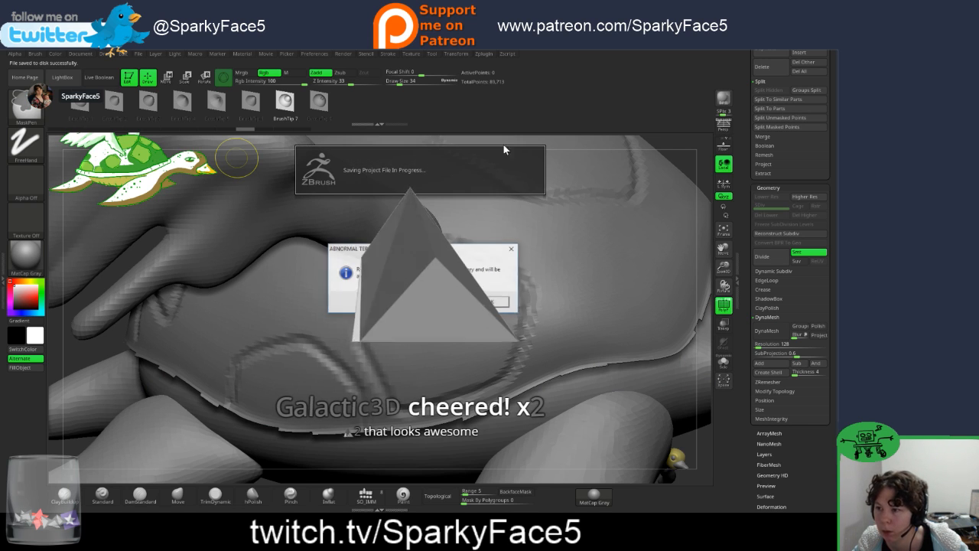
{"action": "left_click", "coordinate": [494, 302]}
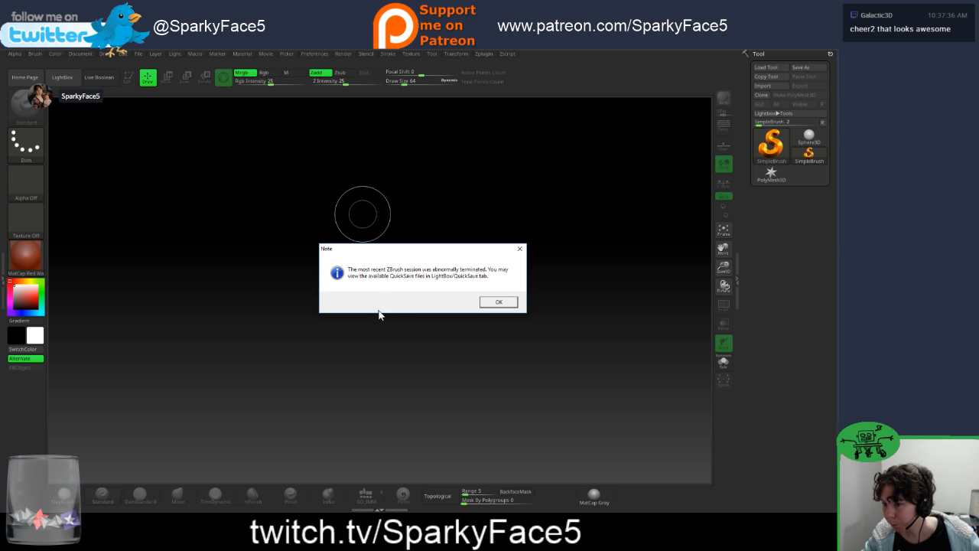
Step: Dismiss the startup crash notice and restore the latest QuickSave of the winged turtle
{"action": "left_click", "coordinate": [502, 302]}
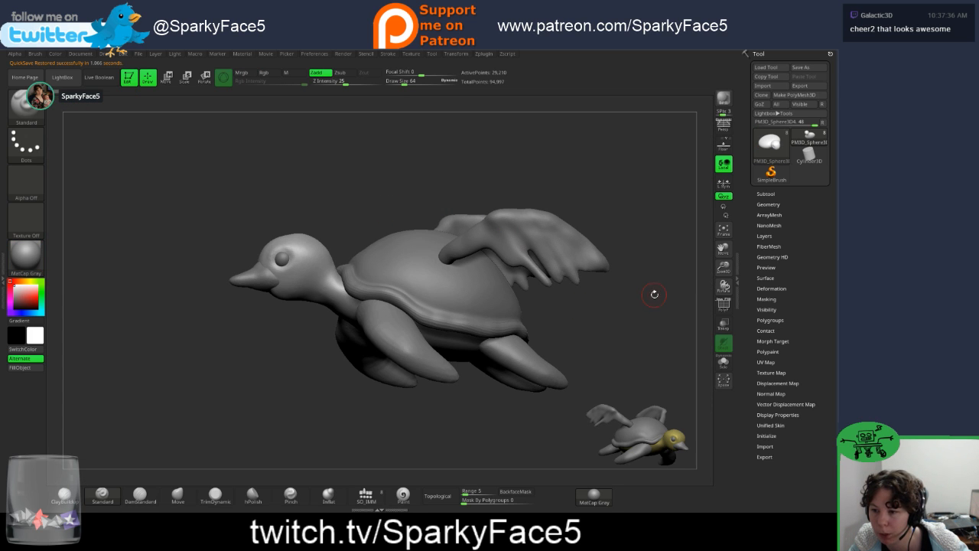
{"action": "left_click_drag", "start_coordinate": [653, 294], "coordinate": [520, 336]}
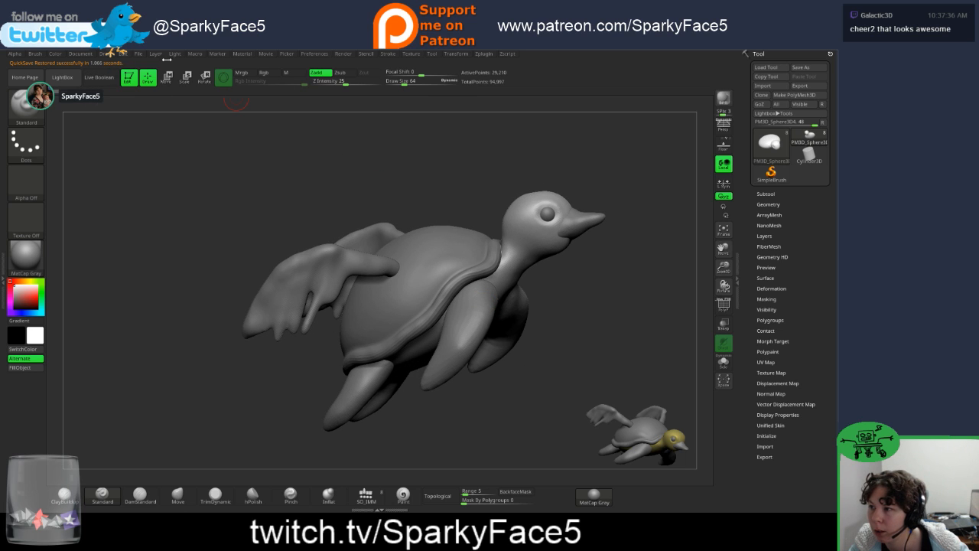
Step: Try to open the Recovered_3128.ZPR project from the QuickSave files without saving the current project
{"action": "left_click", "coordinate": [62, 77]}
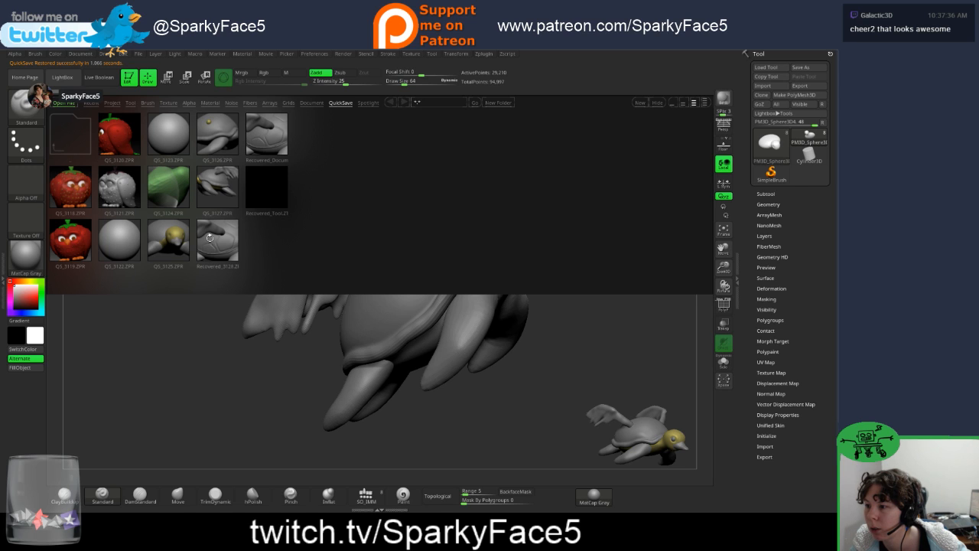
{"action": "double_click", "coordinate": [209, 238]}
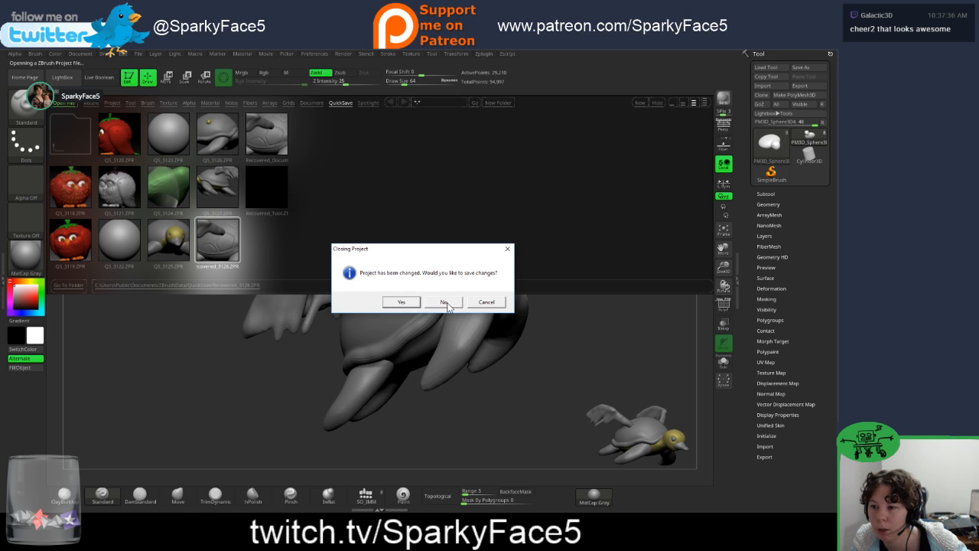
{"action": "left_click", "coordinate": [446, 304]}
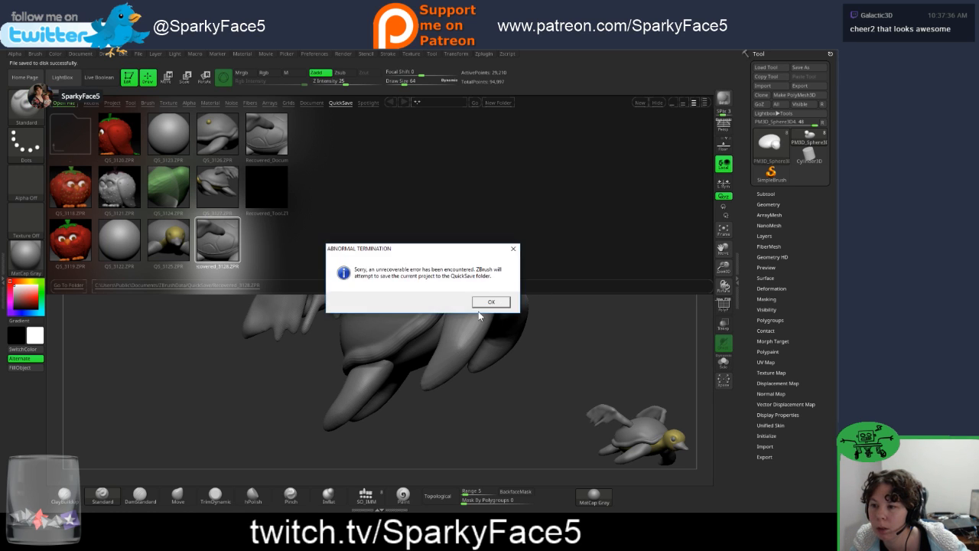
{"action": "left_click", "coordinate": [491, 302]}
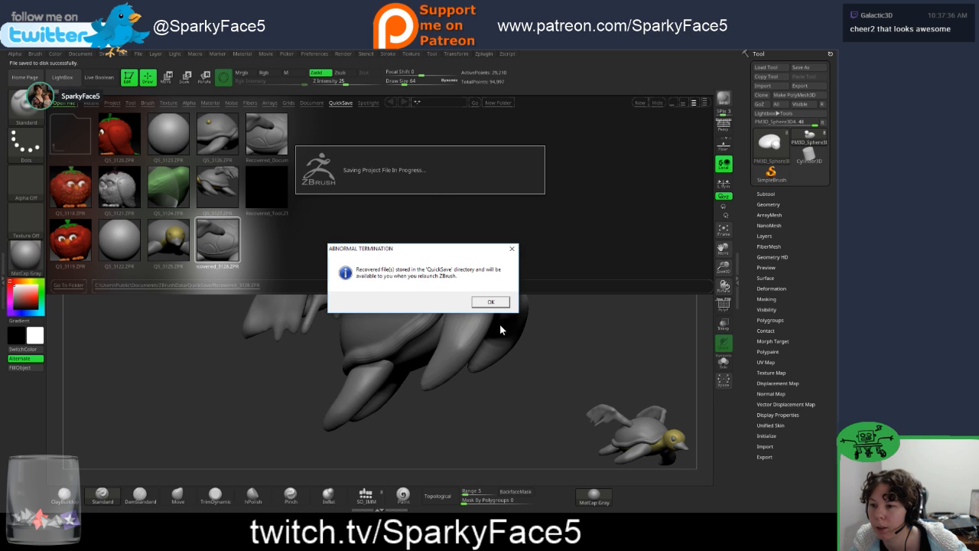
{"action": "left_click", "coordinate": [491, 302]}
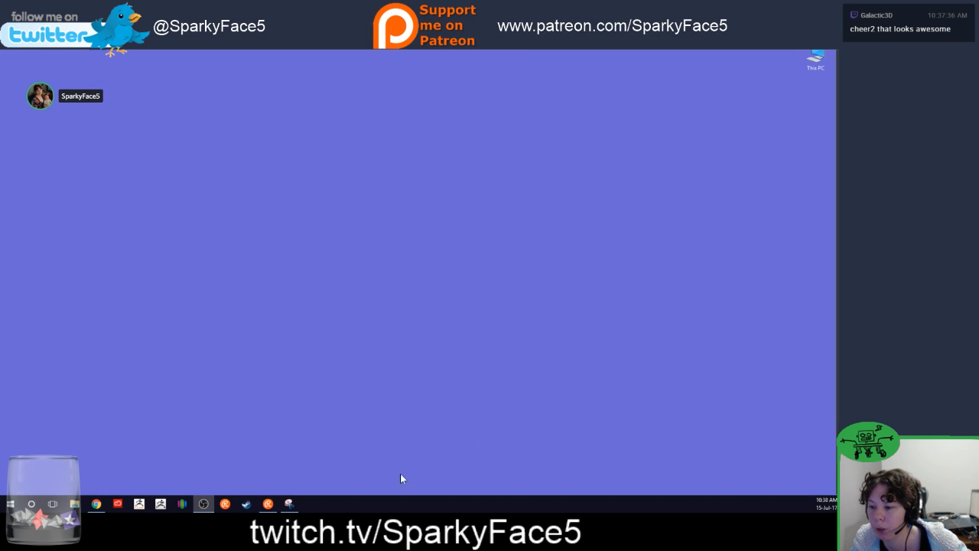
Step: Relaunch ZBrush and open the QuickSave project QS_3127.ZPR
{"action": "left_click", "coordinate": [161, 503]}
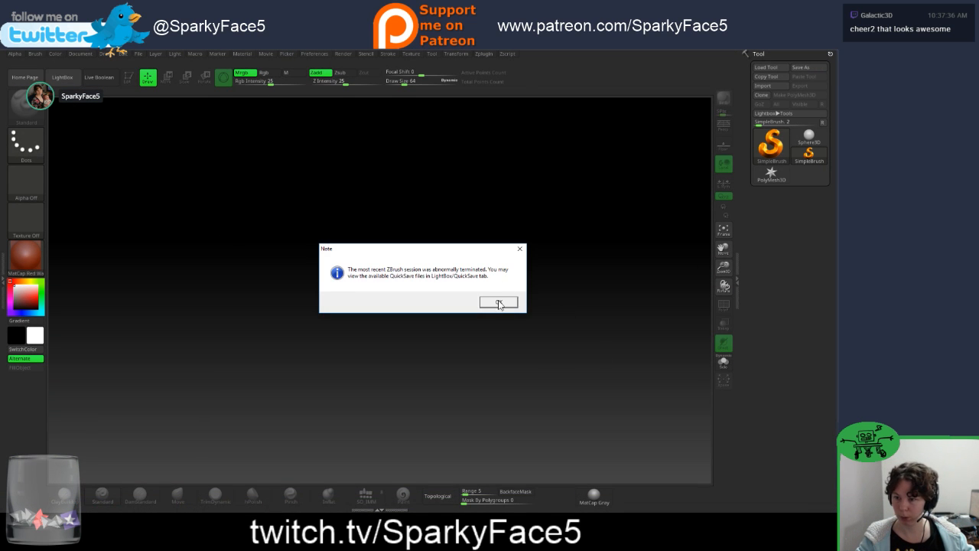
{"action": "left_click", "coordinate": [499, 303]}
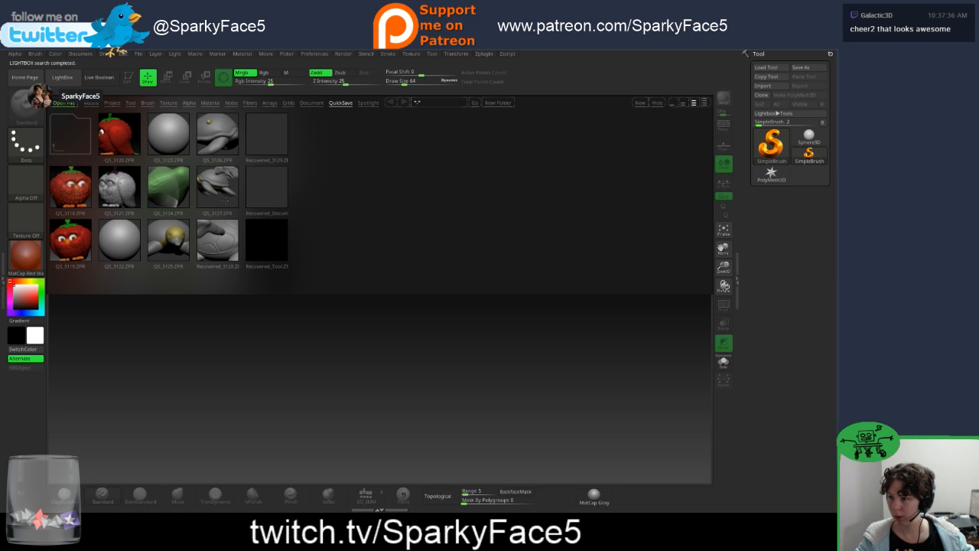
{"action": "left_click", "coordinate": [223, 190]}
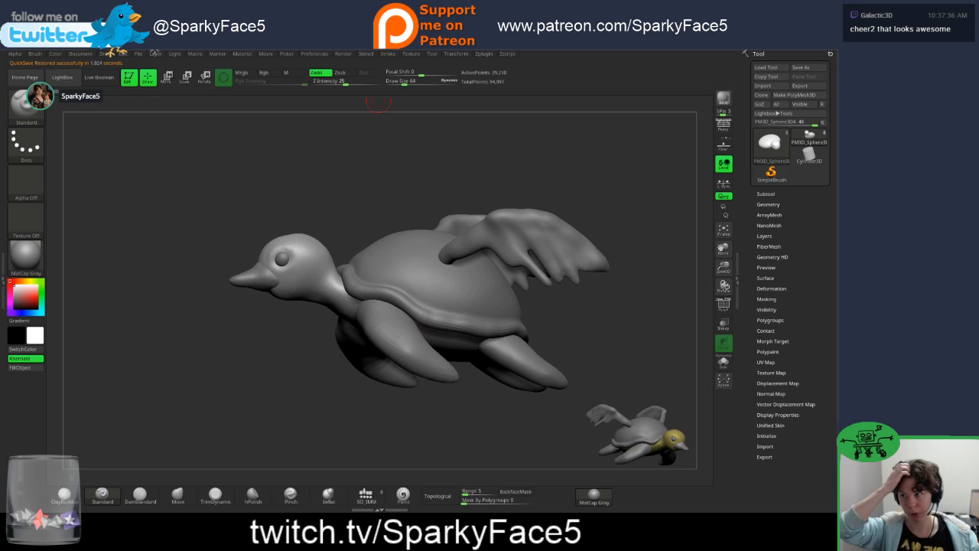
Step: Start saving the project under a new name and create a folder named turducken on the NAS (N:) drive
{"action": "left_click", "coordinate": [142, 55]}
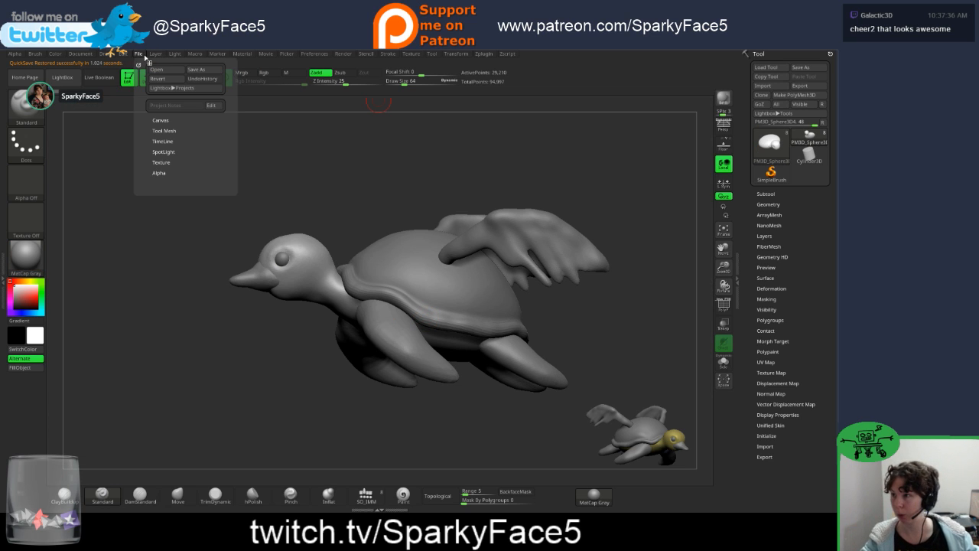
{"action": "left_click", "coordinate": [205, 69]}
{"action": "scroll", "coordinate": [37, 191], "scroll_direction": "down", "scroll_amount": 2}
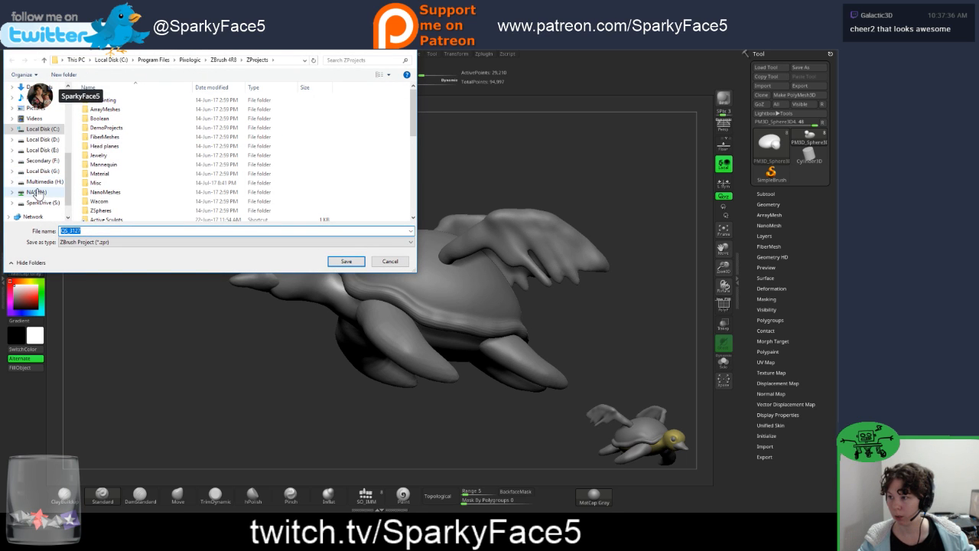
{"action": "left_click", "coordinate": [36, 192]}
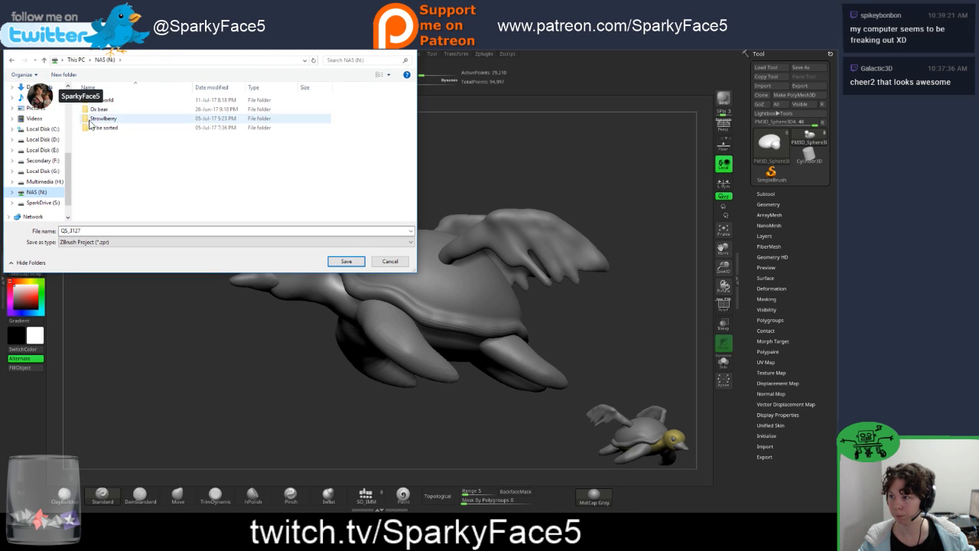
{"action": "left_click", "coordinate": [64, 74]}
{"action": "type", "text": "t"}
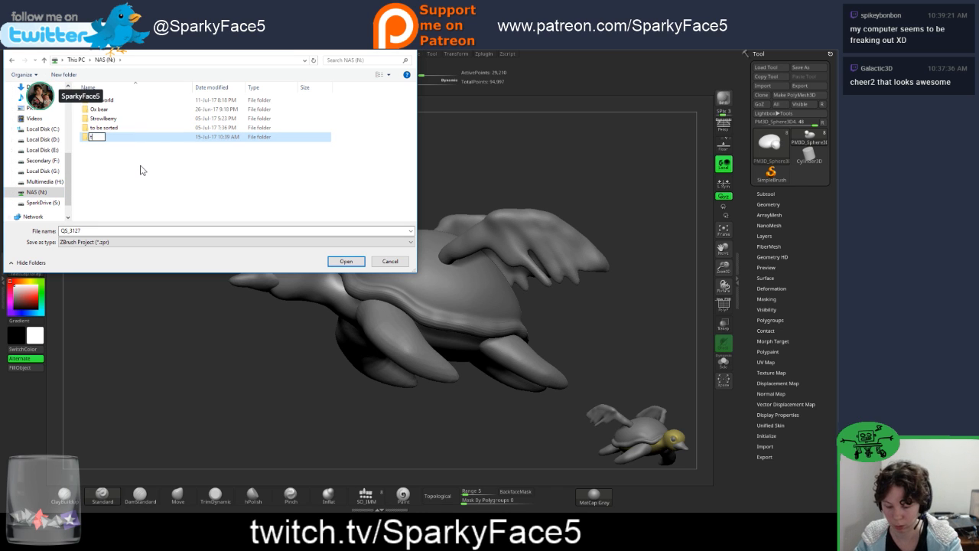
{"action": "type", "text": "urducke"}
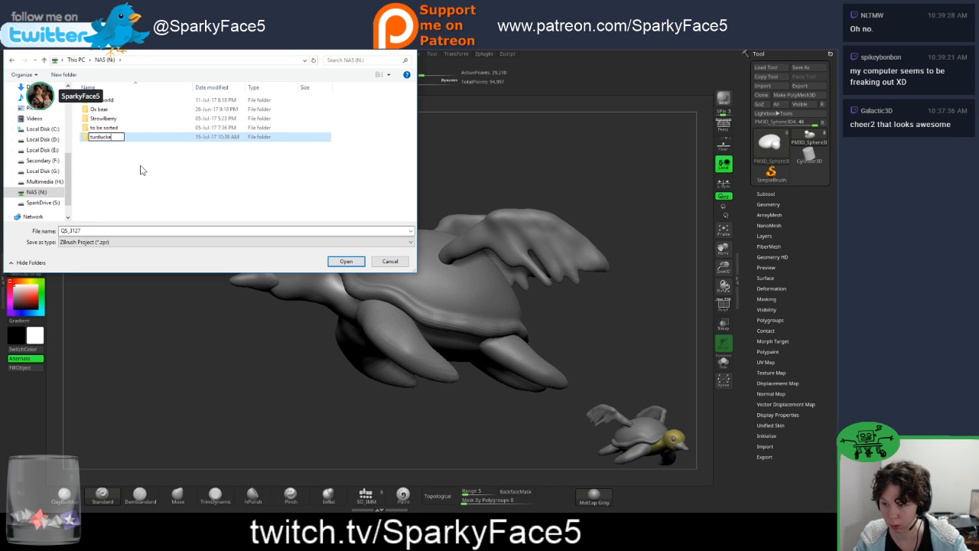
{"action": "type", "text": "n"}
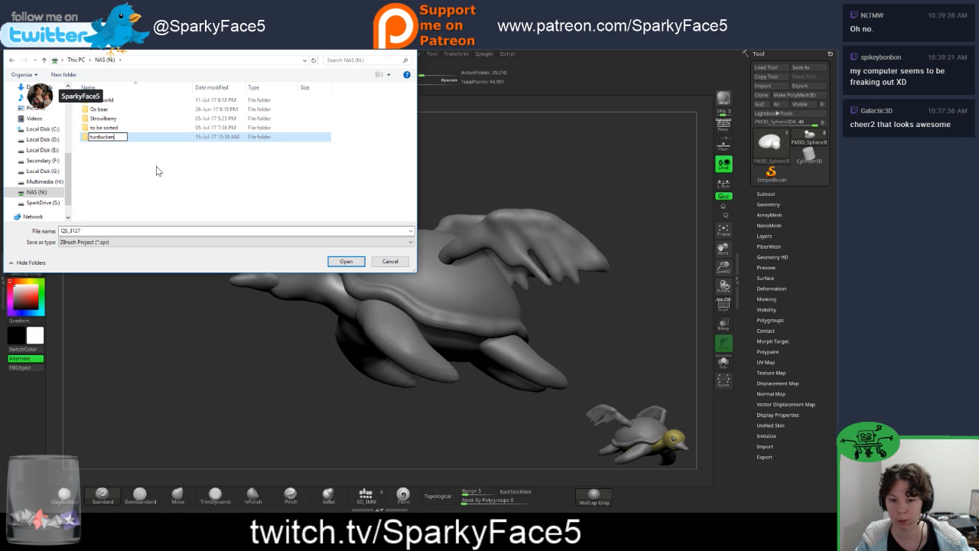
{"action": "left_click", "coordinate": [158, 170]}
Step: Save the project as turducken 1 in the turducken folder, as a ZBrush Project (*.zpr)
{"action": "double_click", "coordinate": [104, 138]}
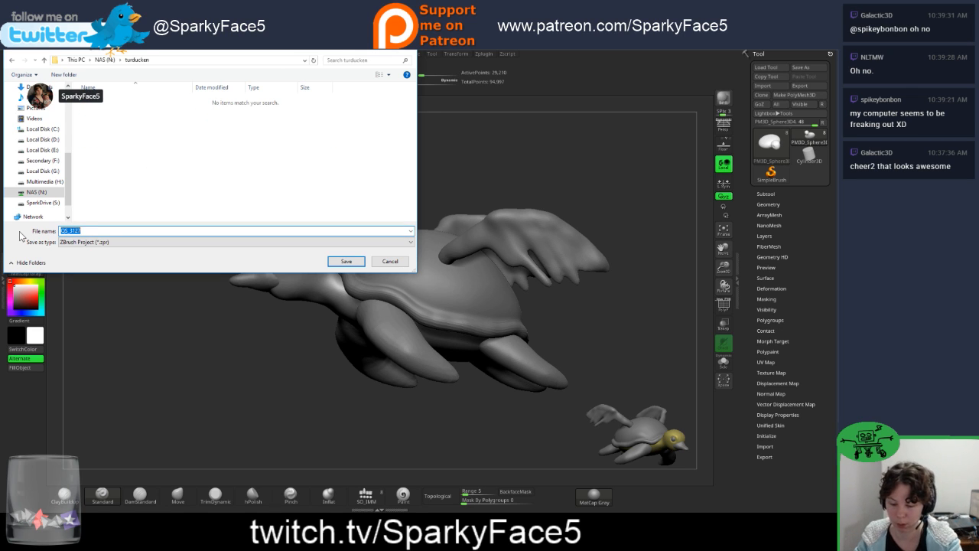
{"action": "type", "text": "turducken 1"}
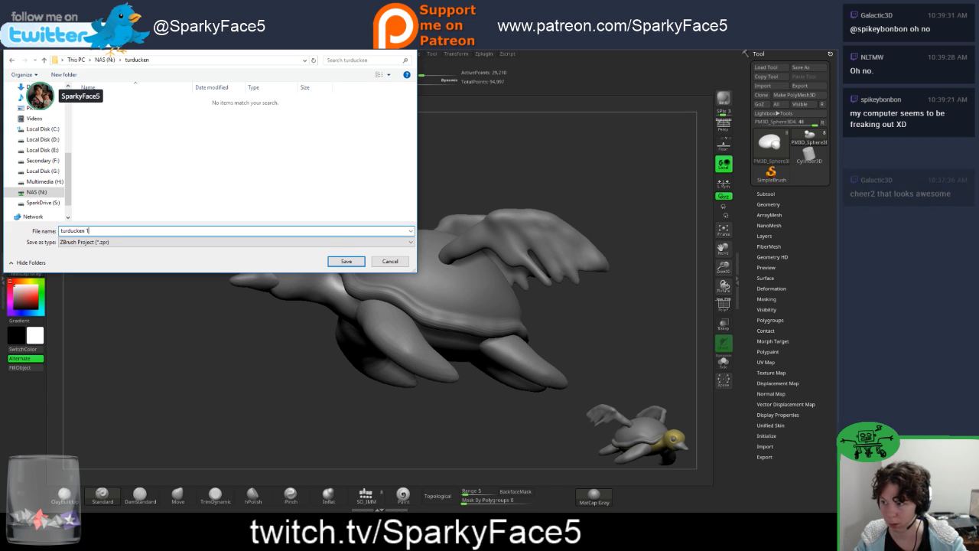
{"action": "key", "text": "Return"}
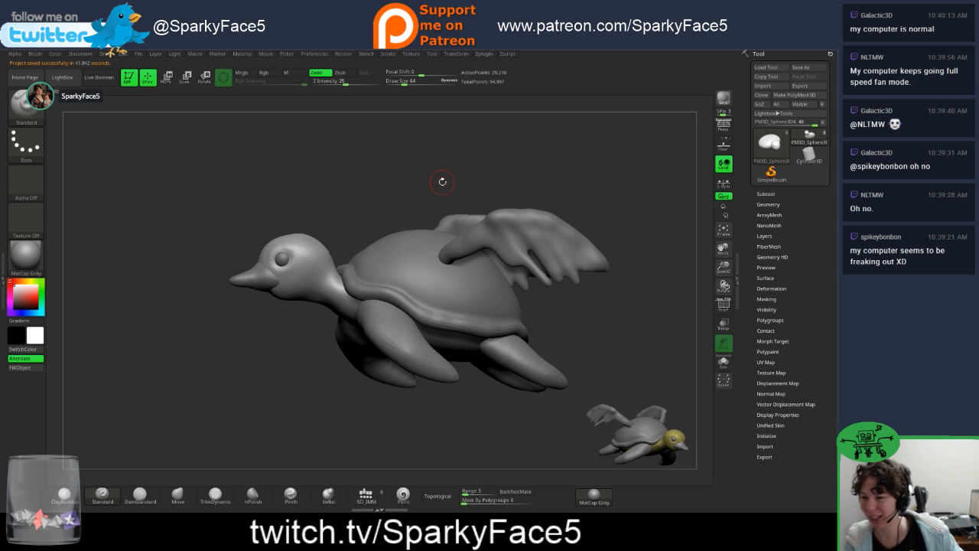
Step: Try to load Recovered_Tool.ZTL from the QuickSave files
{"action": "mouse_move", "coordinate": [629, 190]}
{"action": "left_mouse_down"}
{"action": "mouse_move", "coordinate": [474, 237]}
{"action": "mouse_move", "coordinate": [593, 212]}
{"action": "left_mouse_up"}
{"action": "left_click_drag", "start_coordinate": [319, 183], "coordinate": [319, 138]}
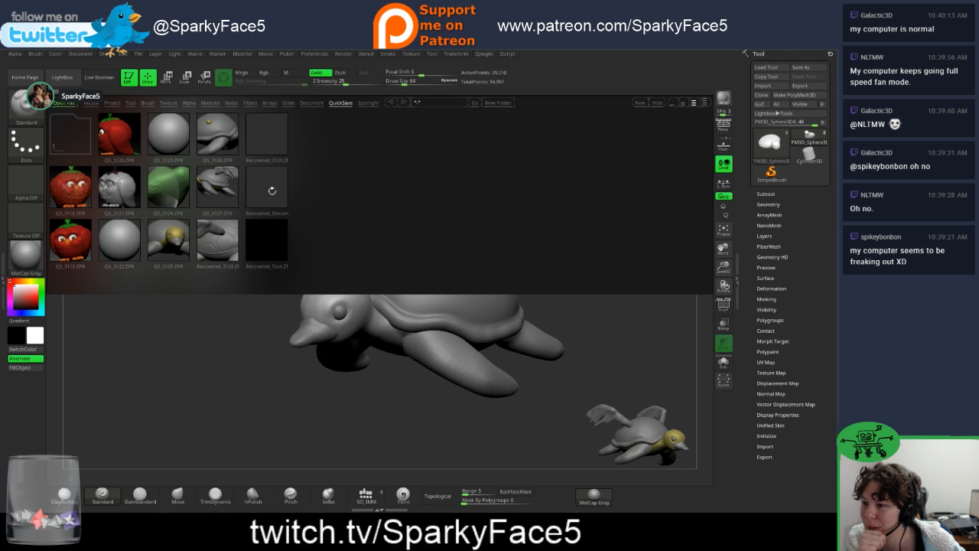
{"action": "left_click", "coordinate": [275, 243]}
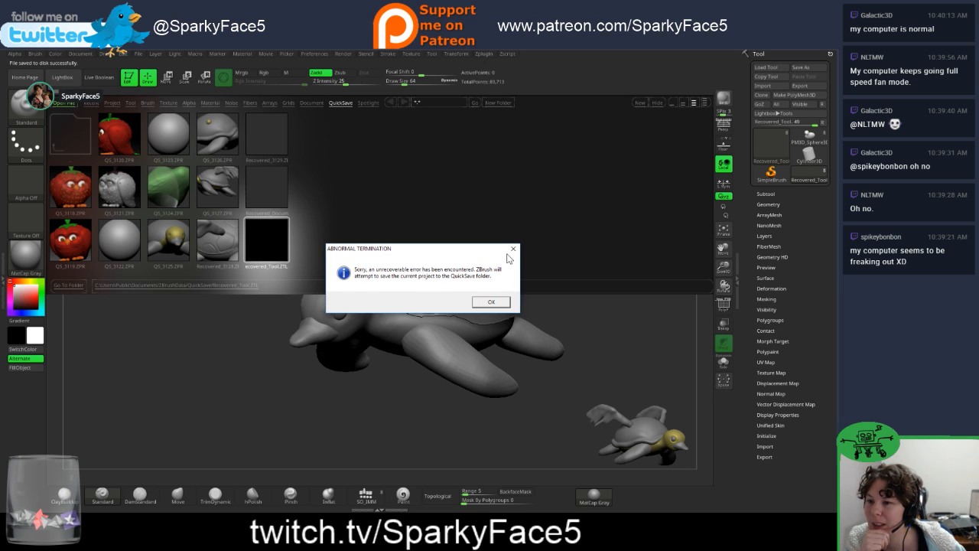
{"action": "left_click", "coordinate": [512, 250]}
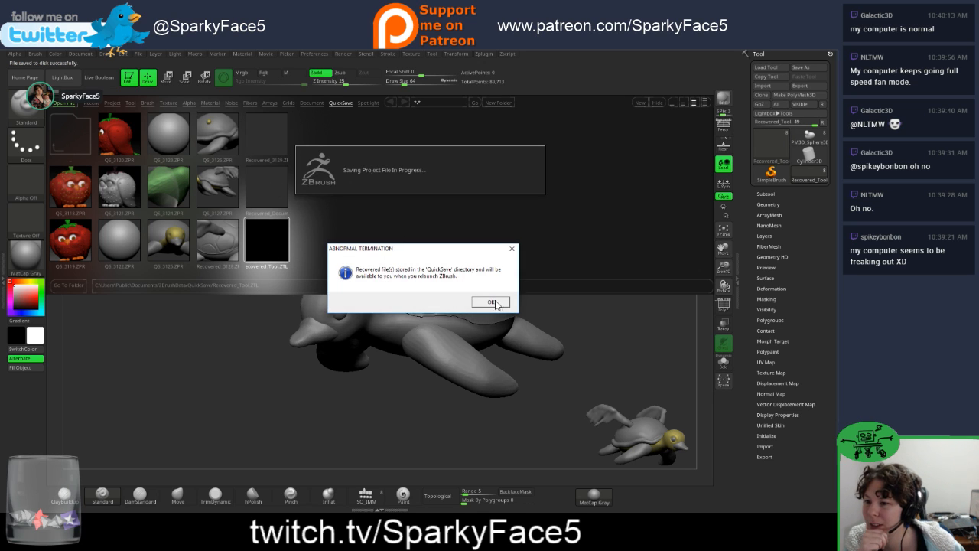
{"action": "left_click", "coordinate": [493, 302]}
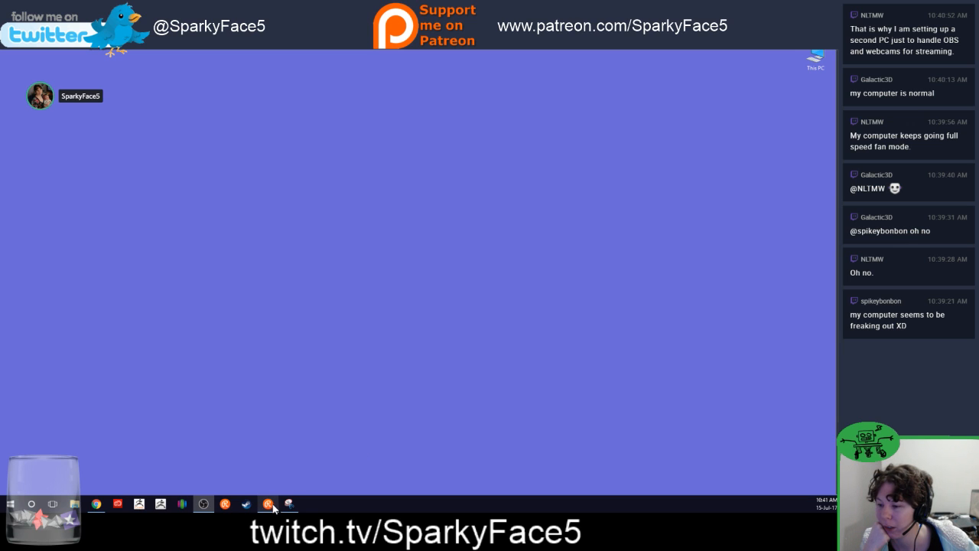
Step: Relaunch ZBrush, dismiss the abnormal termination note and open the QuickSave project QS_3127.ZPR
{"action": "left_click", "coordinate": [160, 506]}
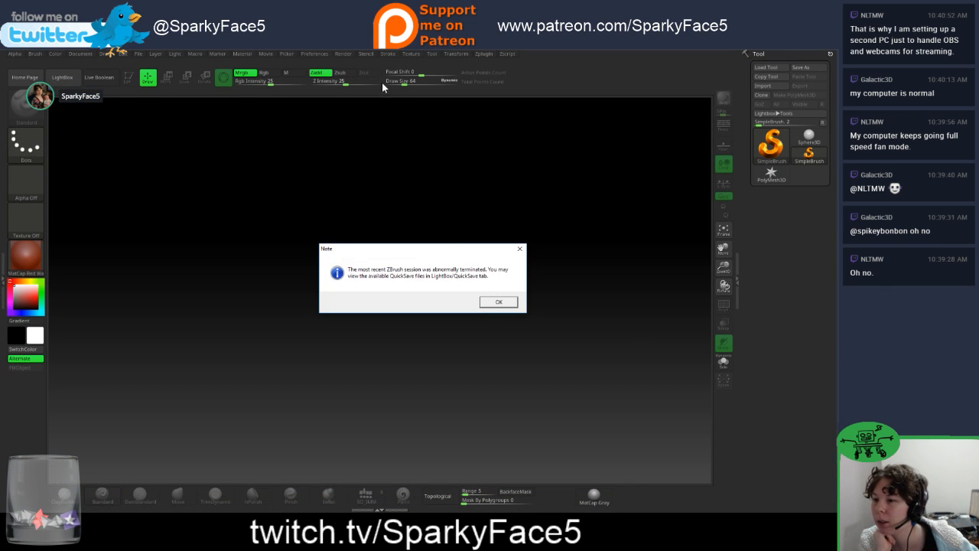
{"action": "left_click", "coordinate": [496, 302]}
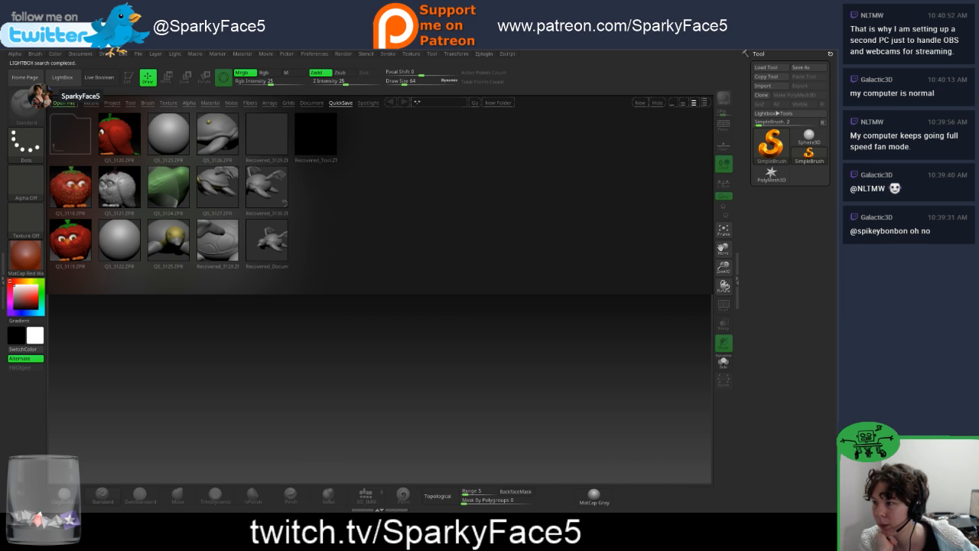
{"action": "left_click", "coordinate": [108, 103]}
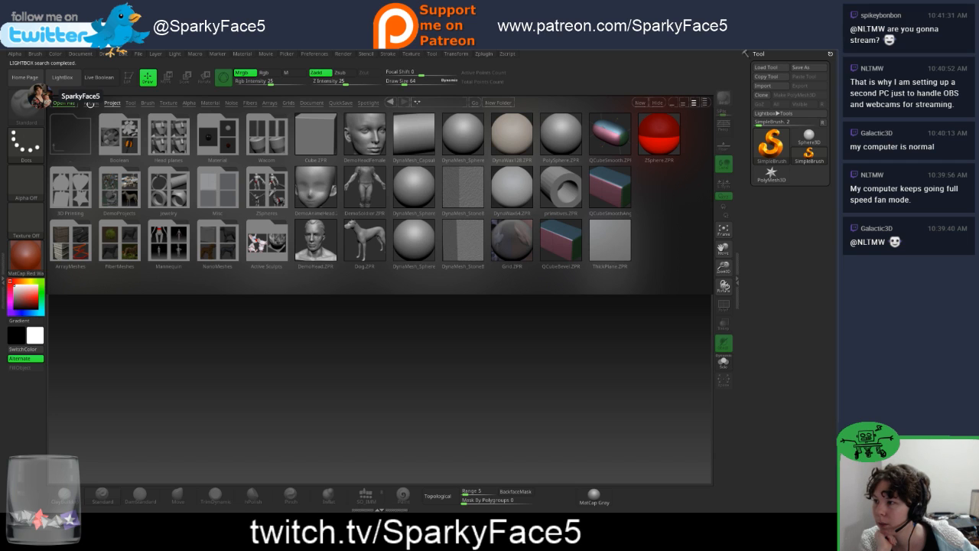
{"action": "left_click", "coordinate": [342, 103]}
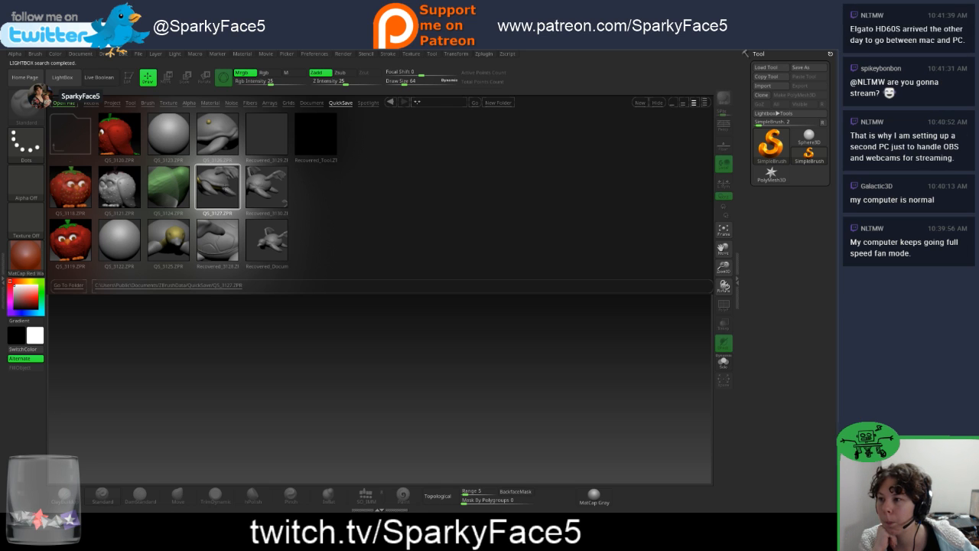
{"action": "double_click", "coordinate": [222, 188]}
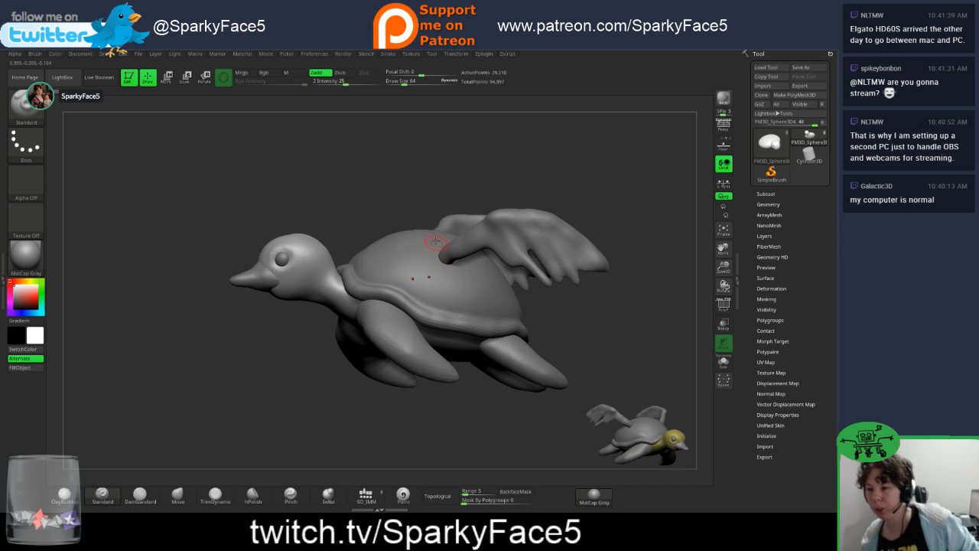
{"action": "left_click_drag", "start_coordinate": [604, 188], "coordinate": [612, 219]}
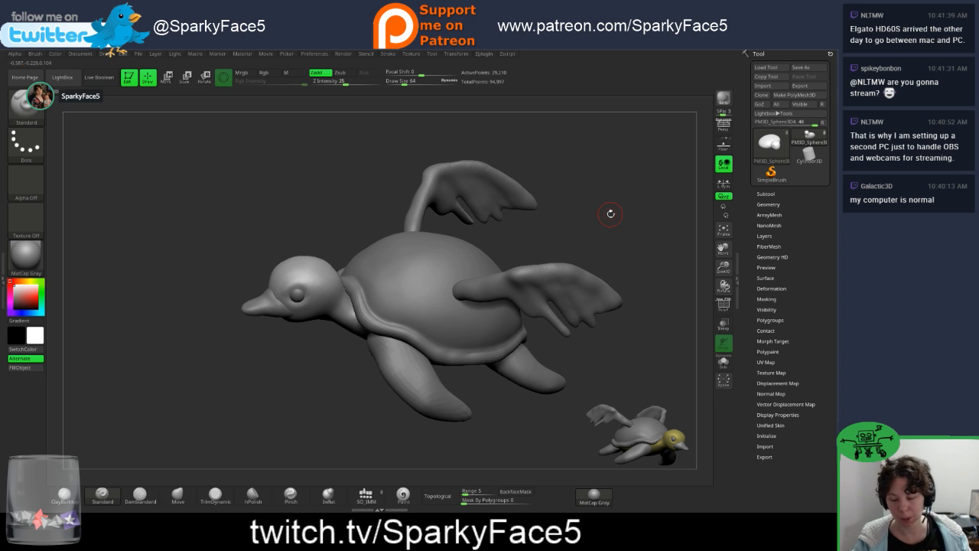
{"action": "mouse_move", "coordinate": [223, 238]}
{"action": "left_mouse_down"}
{"action": "mouse_move", "coordinate": [182, 277]}
{"action": "mouse_move", "coordinate": [212, 236]}
{"action": "left_mouse_up"}
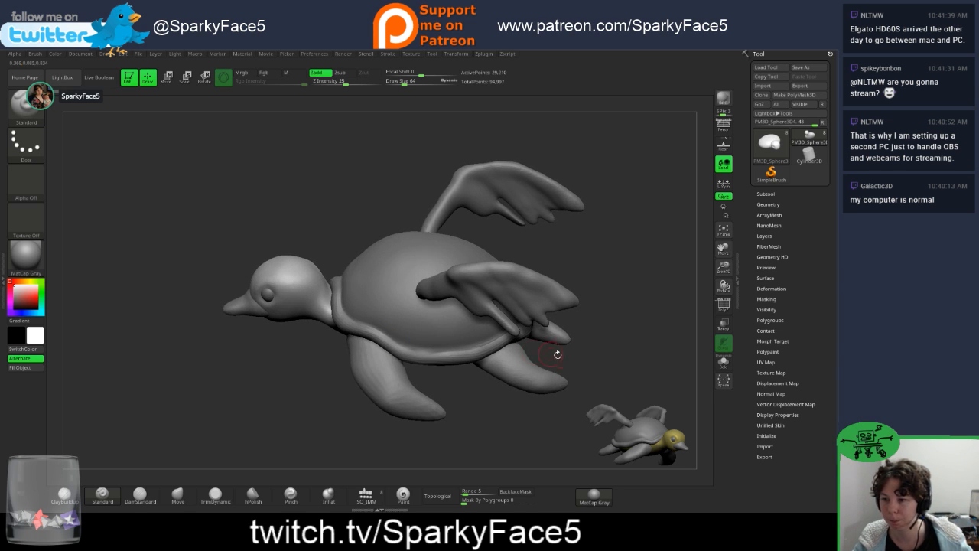
{"action": "left_click_drag", "start_coordinate": [593, 344], "coordinate": [609, 308]}
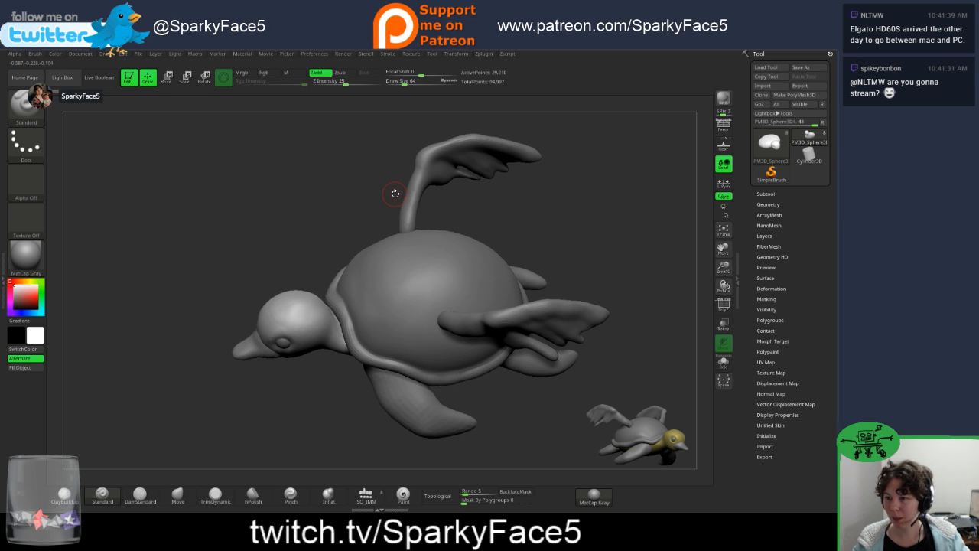
{"action": "left_click_drag", "start_coordinate": [608, 260], "coordinate": [634, 270]}
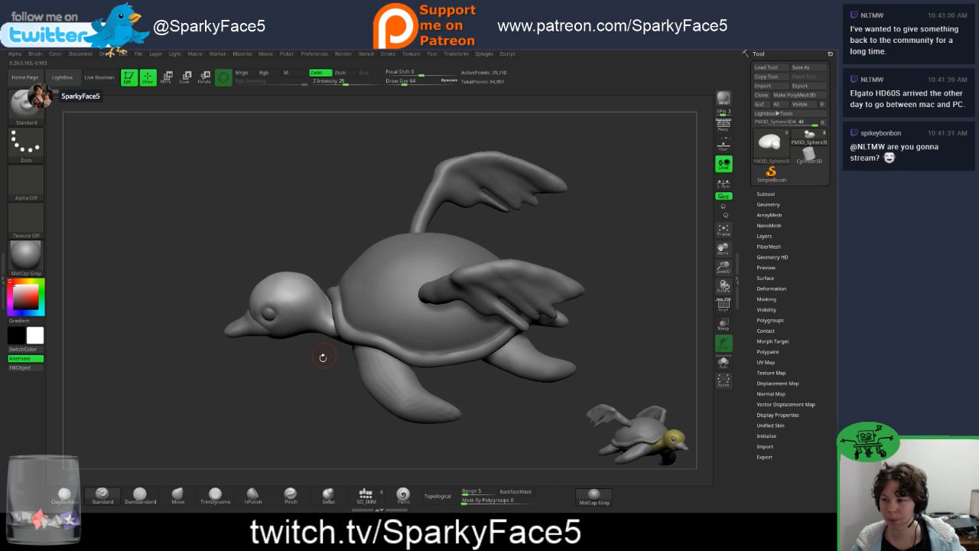
{"action": "left_click_drag", "start_coordinate": [324, 358], "coordinate": [599, 351]}
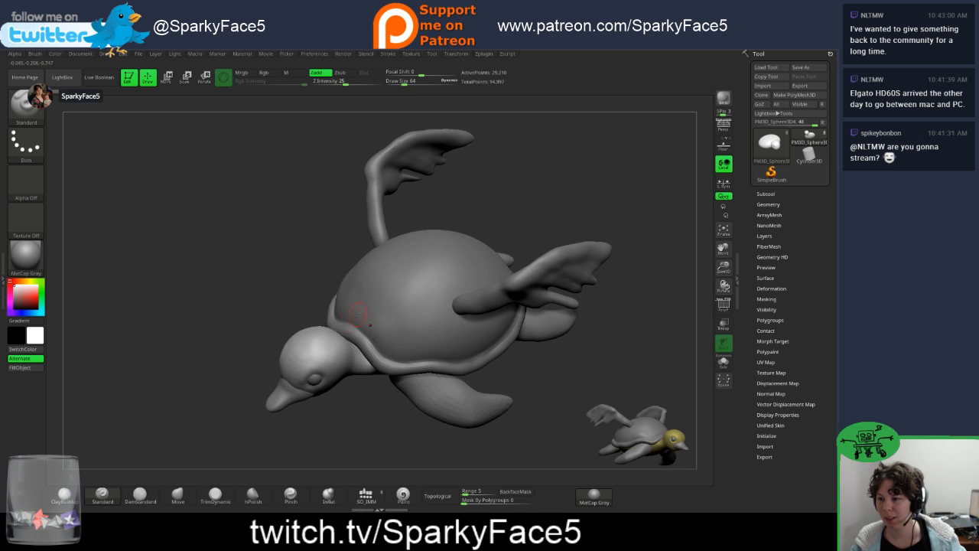
Step: Switch to the Chisel brush and set its Z Intensity to 40
{"action": "left_click", "coordinate": [32, 113]}
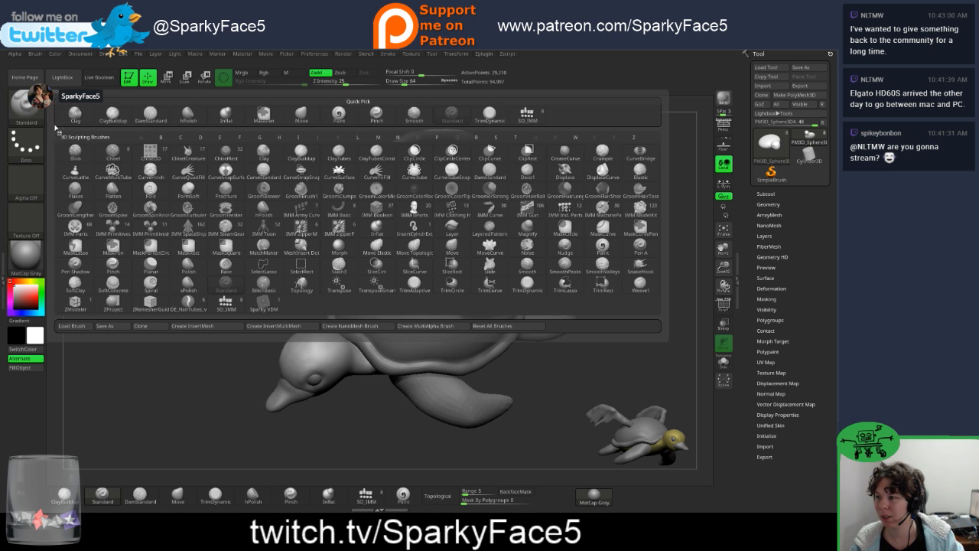
{"action": "left_click", "coordinate": [113, 152]}
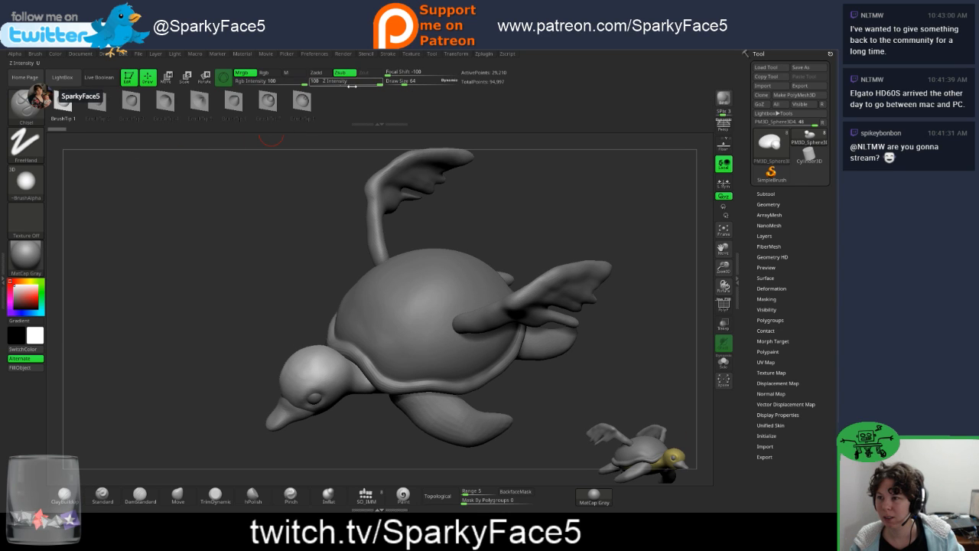
{"action": "left_click_drag", "start_coordinate": [352, 86], "coordinate": [340, 85]}
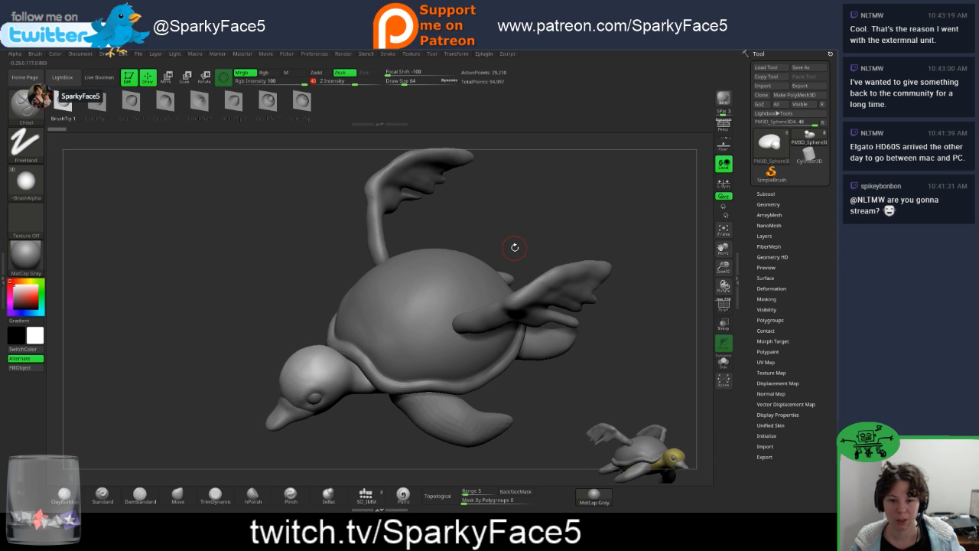
Step: Select the turtle's domed shell subtool and display its polyframe
{"action": "left_click_drag", "start_coordinate": [518, 238], "coordinate": [539, 234]}
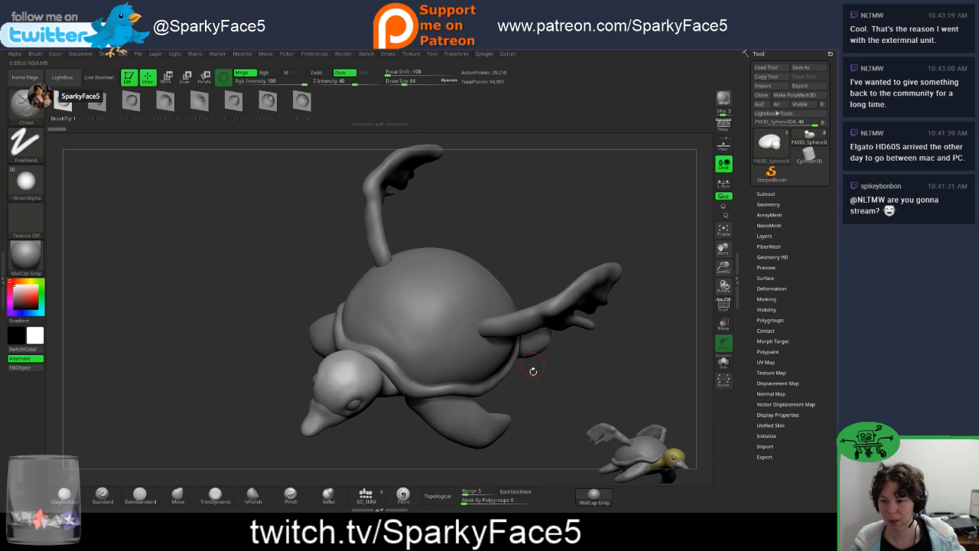
{"action": "left_click", "coordinate": [450, 310], "text": "alt"}
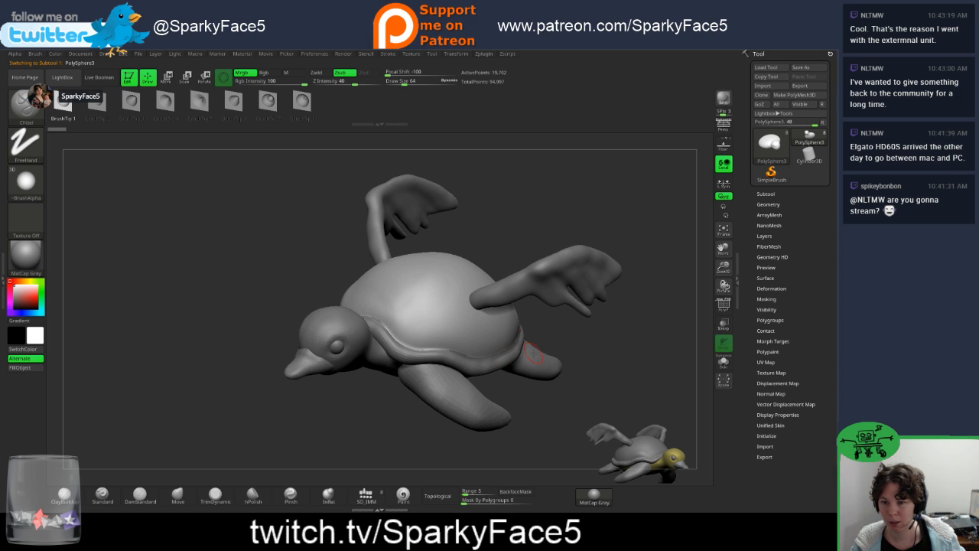
{"action": "left_click", "coordinate": [723, 305]}
{"action": "left_click_drag", "start_coordinate": [586, 339], "coordinate": [589, 319]}
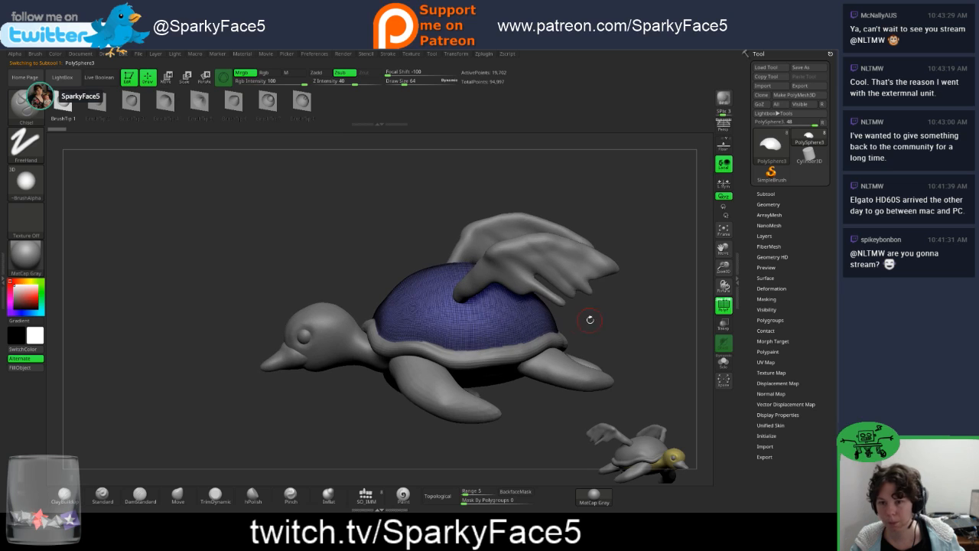
Step: Select the PolySphere1 subtool from the subtool list and isolate it in Solo mode
{"action": "left_click", "coordinate": [759, 193]}
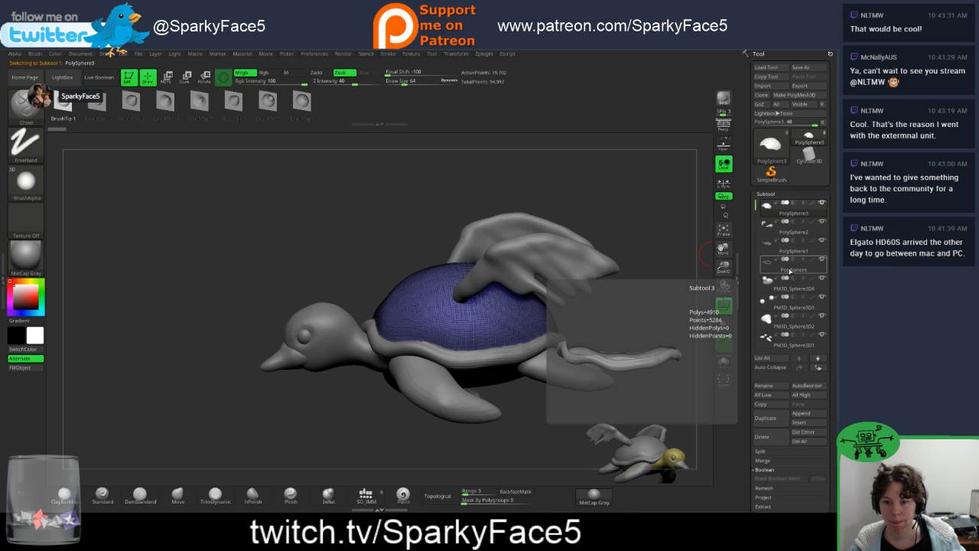
{"action": "left_click", "coordinate": [782, 271]}
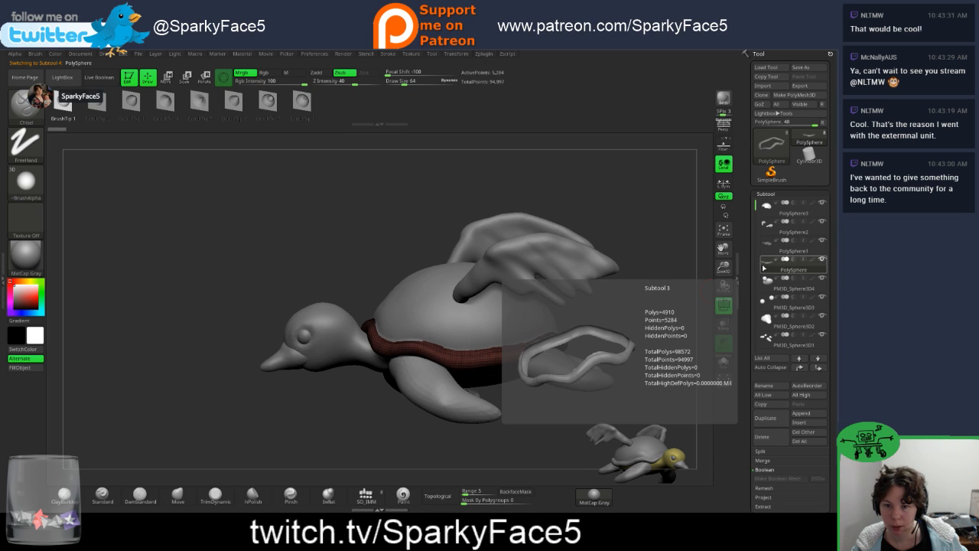
{"action": "left_click_drag", "start_coordinate": [755, 269], "coordinate": [753, 258]}
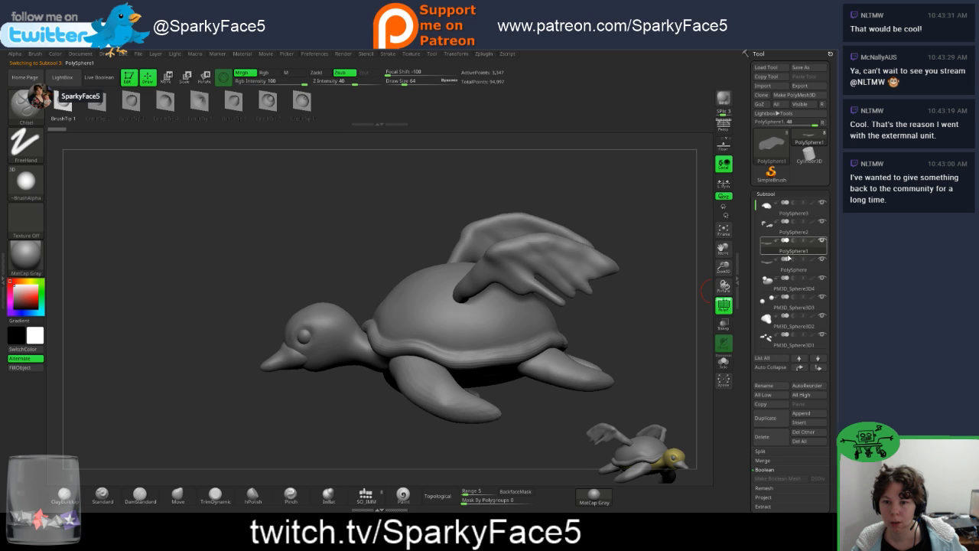
{"action": "mouse_move", "coordinate": [781, 265]}
{"action": "left_click", "coordinate": [724, 362]}
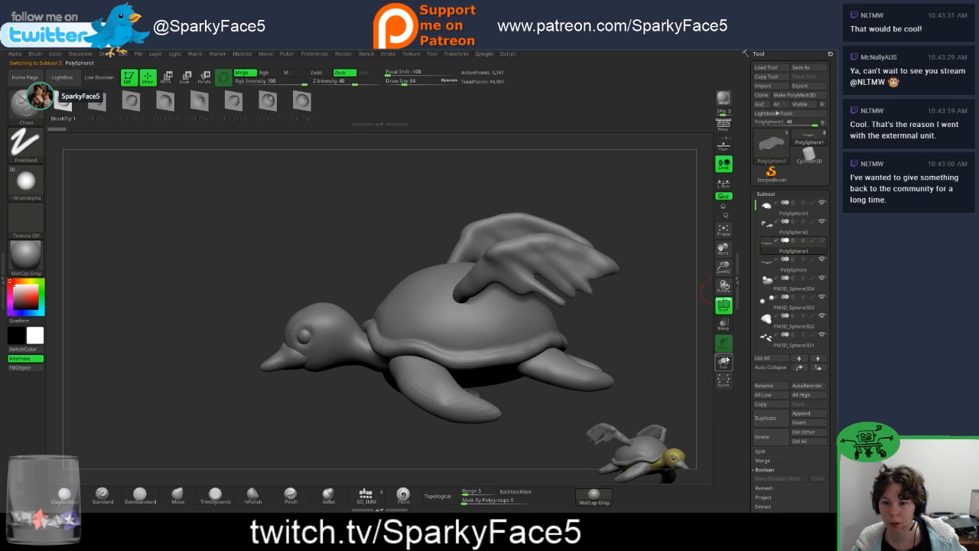
{"action": "mouse_move", "coordinate": [629, 336]}
{"action": "left_mouse_down"}
{"action": "mouse_move", "coordinate": [650, 235]}
{"action": "mouse_move", "coordinate": [631, 266]}
{"action": "mouse_move", "coordinate": [652, 308]}
{"action": "mouse_move", "coordinate": [641, 280]}
{"action": "mouse_move", "coordinate": [656, 270]}
{"action": "mouse_move", "coordinate": [627, 283]}
{"action": "left_mouse_up"}
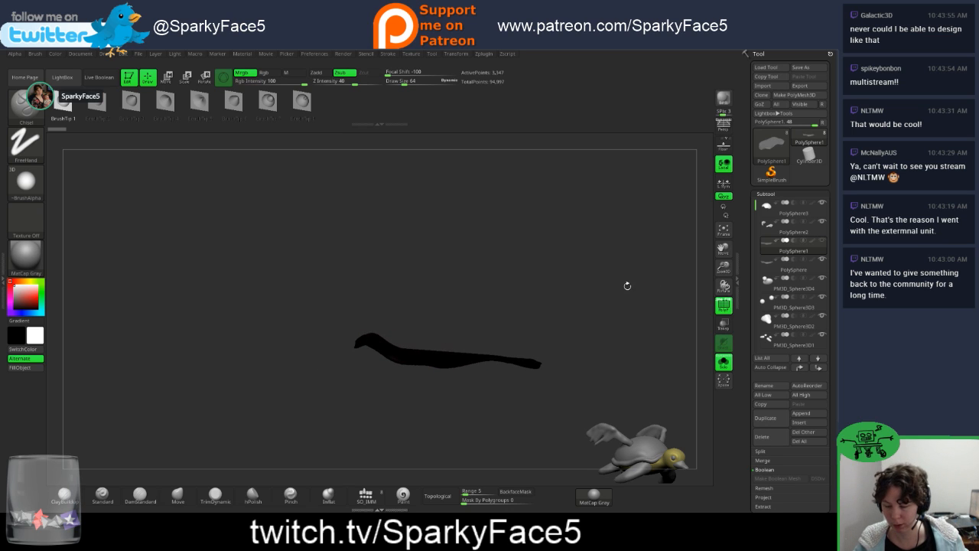
Step: Merge the PolySphere1 subtool down with the shell rim subtool below it and confirm the non-undoable operation
{"action": "left_click", "coordinate": [772, 253]}
{"action": "left_click", "coordinate": [763, 460]}
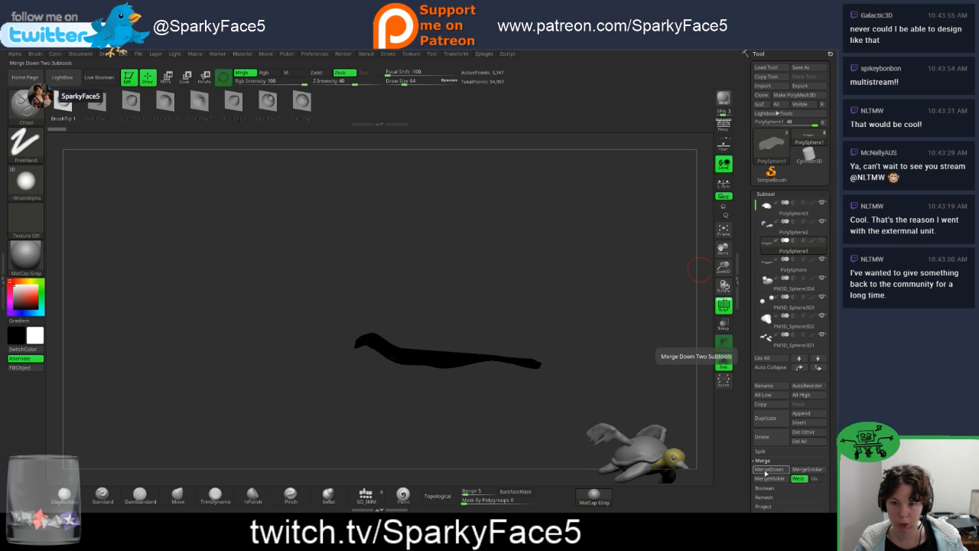
{"action": "left_click", "coordinate": [767, 469]}
{"action": "left_click", "coordinate": [691, 488]}
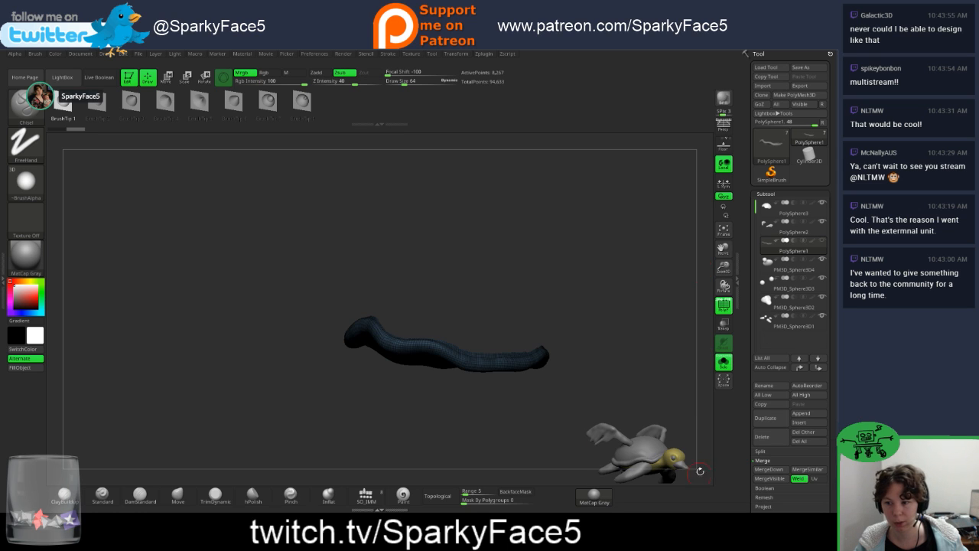
Step: Move the merged rim subtool directly below the domed shell PolySphere3, then merge the shell down with it
{"action": "left_click_drag", "start_coordinate": [630, 215], "coordinate": [620, 332]}
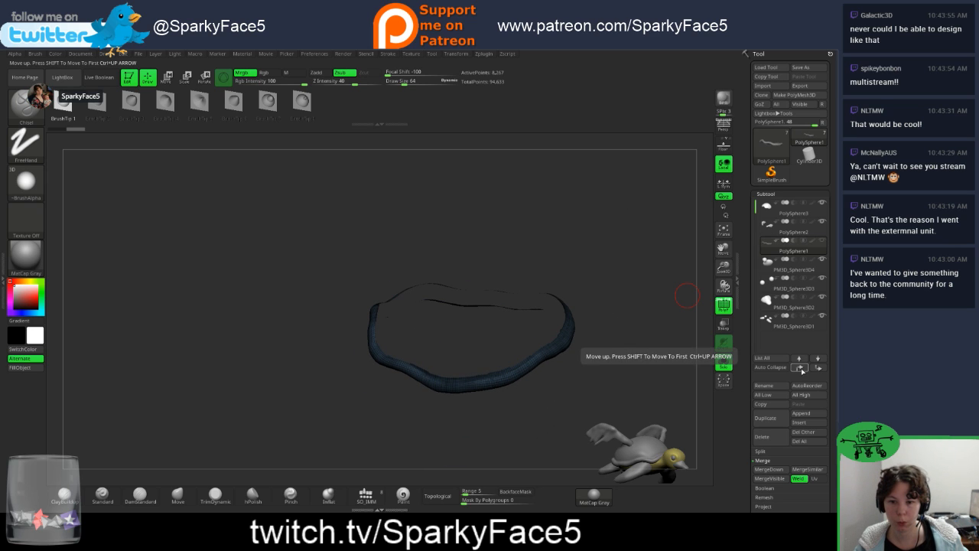
{"action": "left_click", "coordinate": [801, 369]}
{"action": "left_click", "coordinate": [784, 219]}
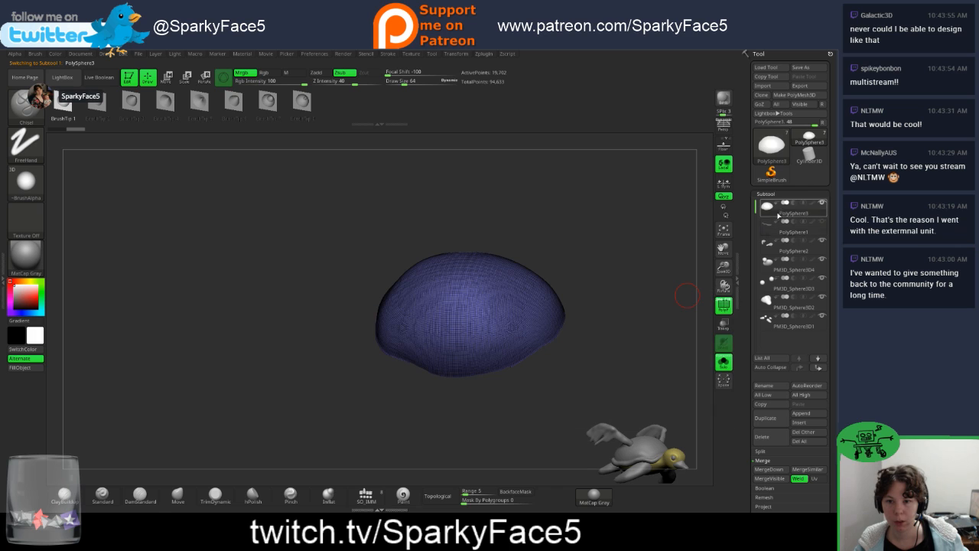
{"action": "left_click", "coordinate": [769, 469]}
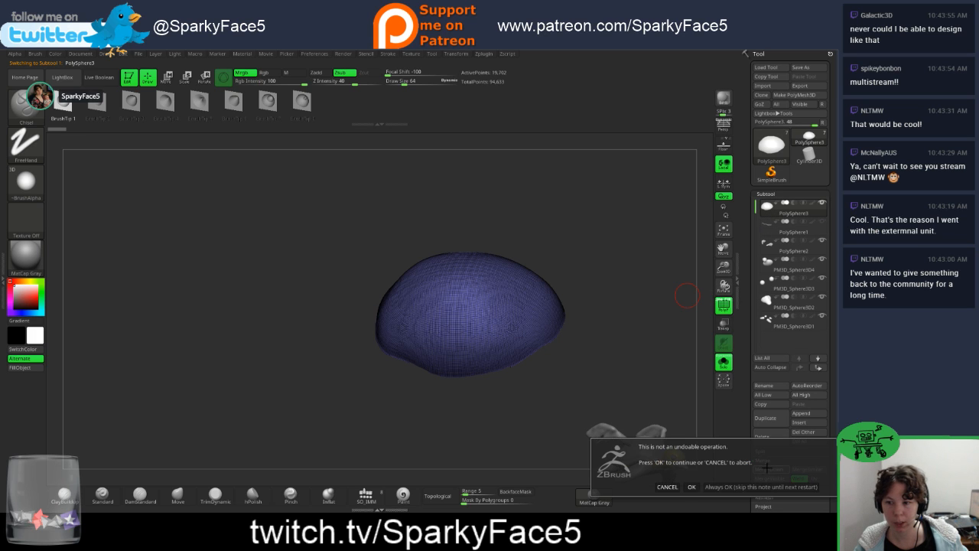
{"action": "left_click", "coordinate": [691, 486]}
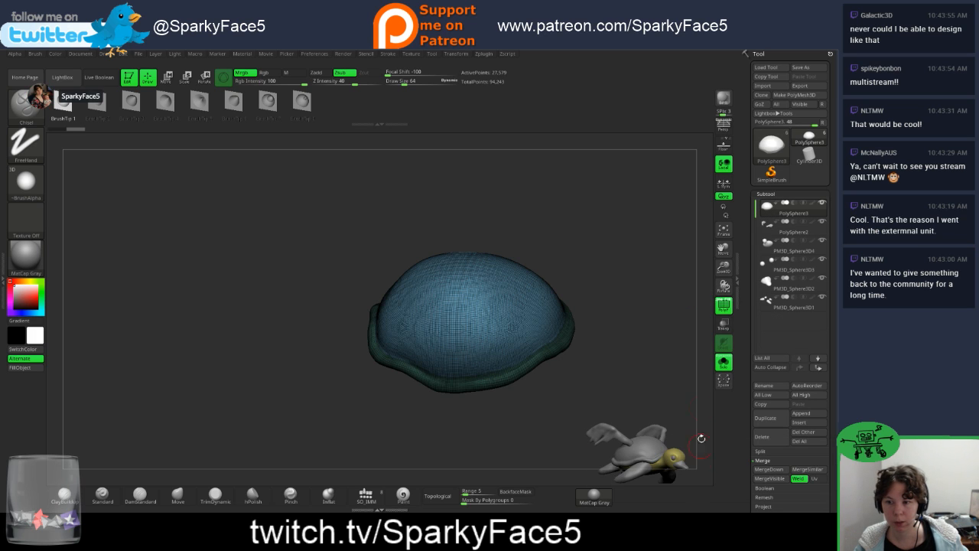
Step: Inspect the merged shell, leave Solo mode and hide the wireframe lines while keeping the polygroup colours
{"action": "left_click_drag", "start_coordinate": [623, 346], "coordinate": [609, 324]}
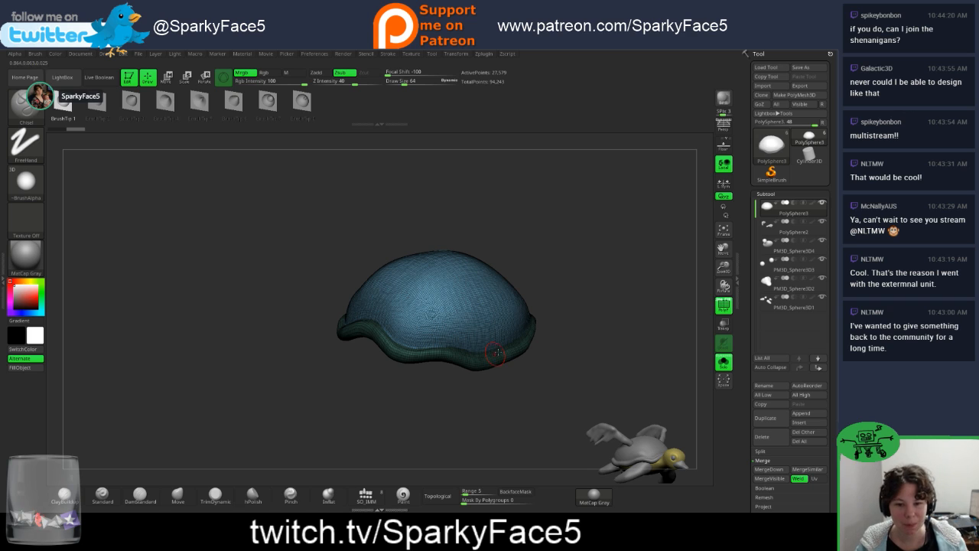
{"action": "left_click_drag", "start_coordinate": [597, 376], "coordinate": [586, 350]}
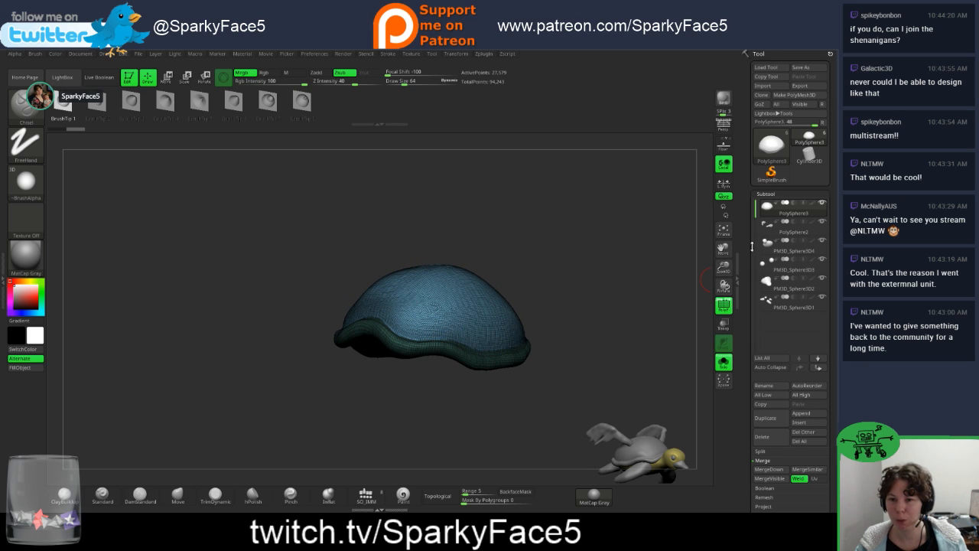
{"action": "left_click_drag", "start_coordinate": [673, 253], "coordinate": [605, 311]}
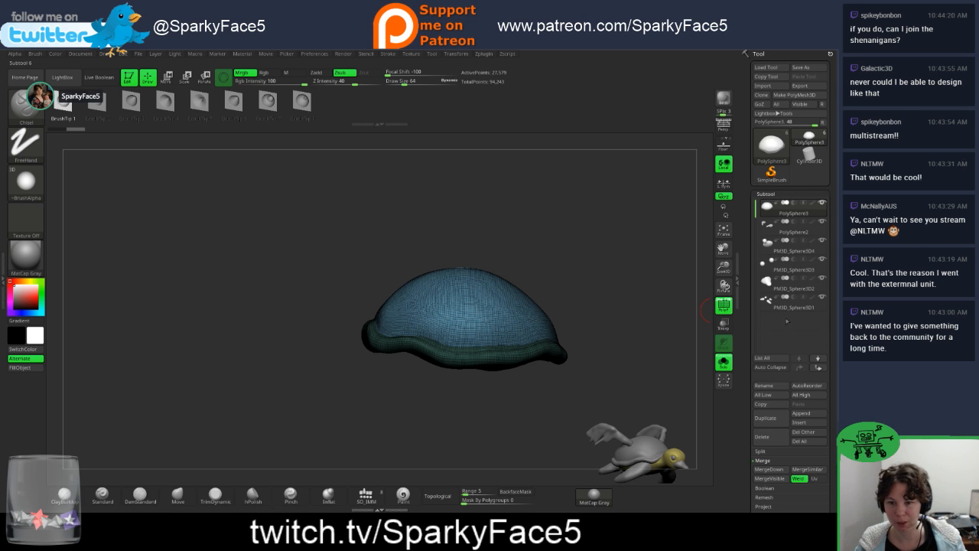
{"action": "left_click", "coordinate": [723, 362]}
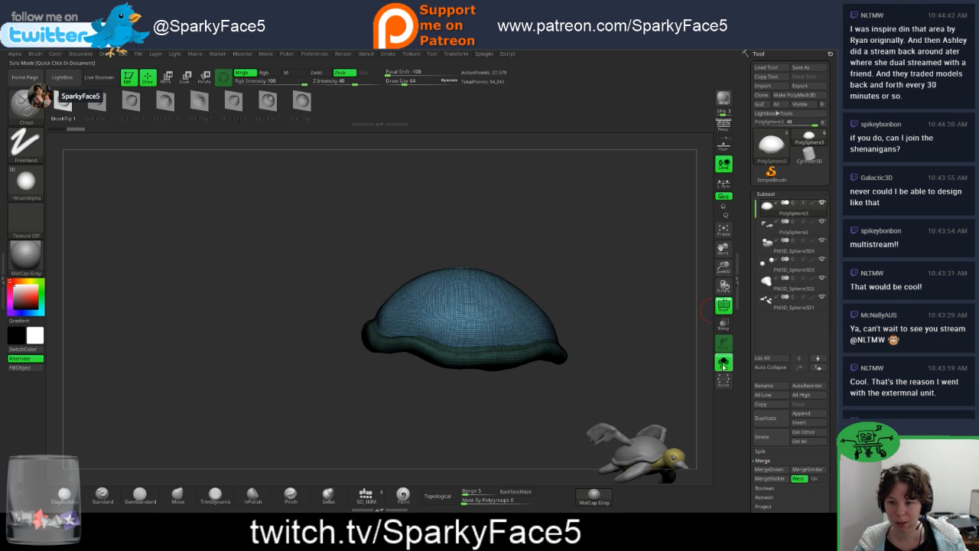
{"action": "left_click_drag", "start_coordinate": [605, 340], "coordinate": [612, 349]}
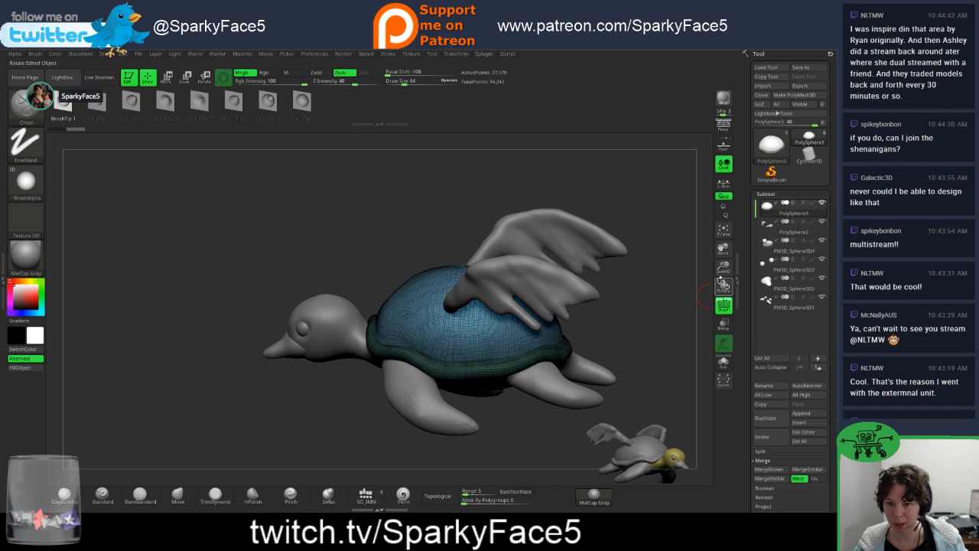
{"action": "left_click", "coordinate": [722, 305]}
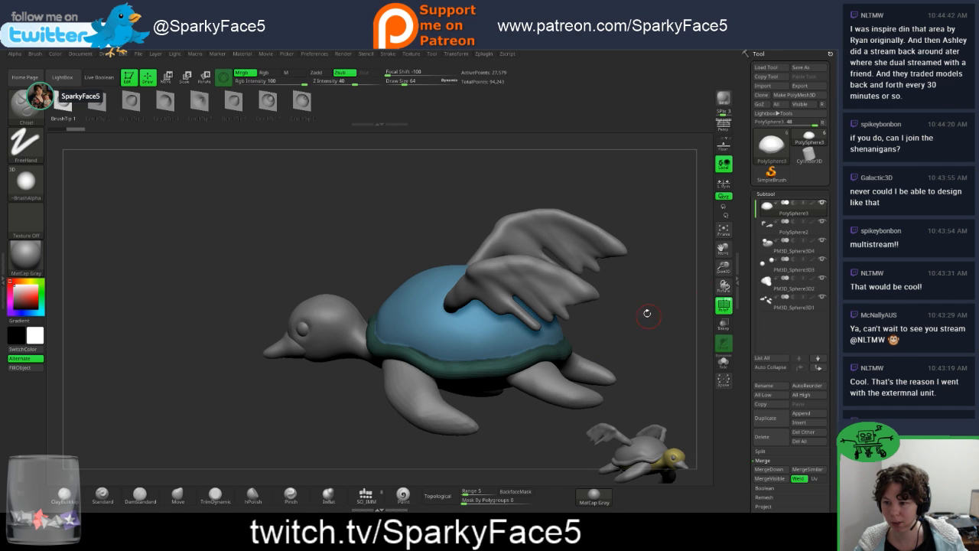
Step: Clear the mask on the merged shell and rim, then DynaMesh them at resolution 128
{"action": "mouse_move", "coordinate": [647, 313]}
{"action": "left_mouse_down"}
{"action": "mouse_move", "coordinate": [663, 354]}
{"action": "mouse_move", "coordinate": [653, 324]}
{"action": "left_mouse_up"}
{"action": "left_click_drag", "start_coordinate": [748, 396], "coordinate": [755, 325]}
{"action": "left_click", "coordinate": [766, 367]}
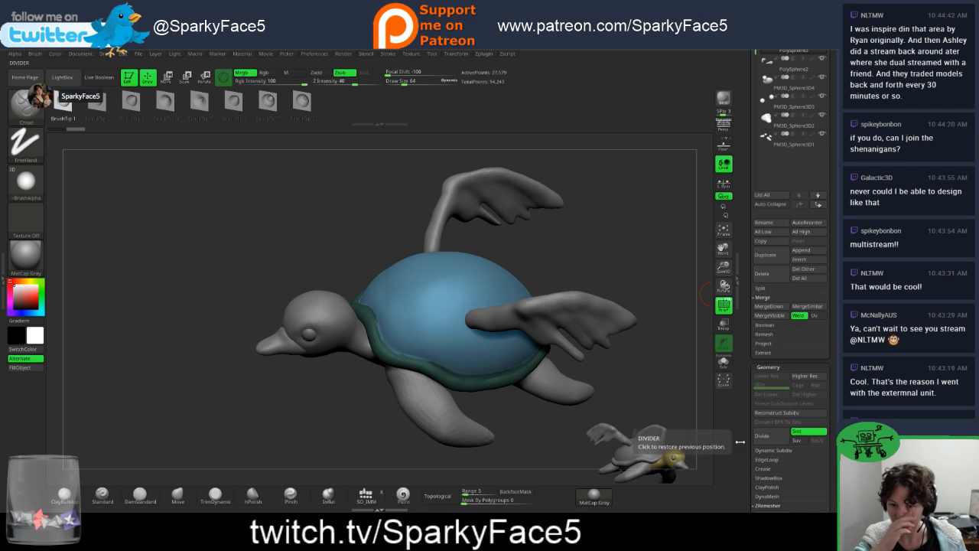
{"action": "left_click_drag", "start_coordinate": [748, 484], "coordinate": [748, 380]}
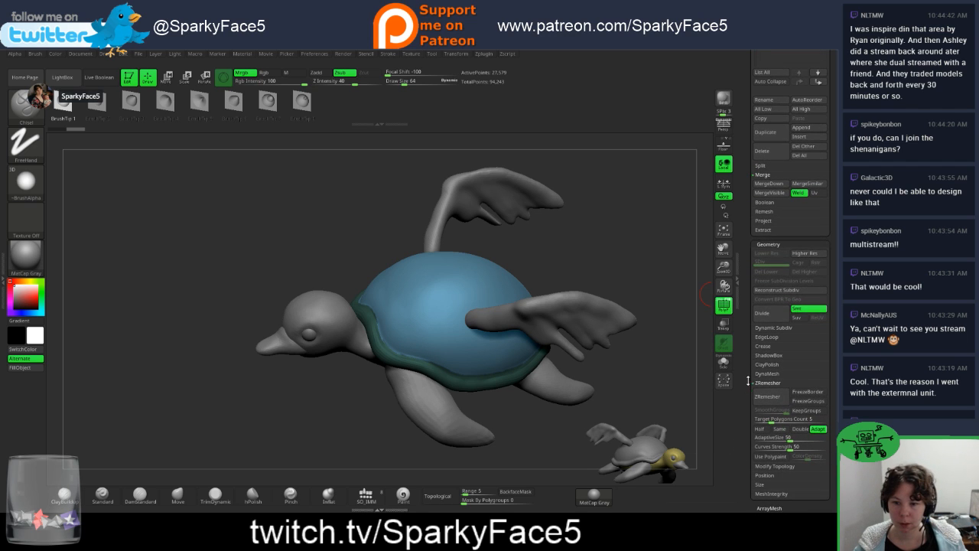
{"action": "left_click", "coordinate": [765, 373]}
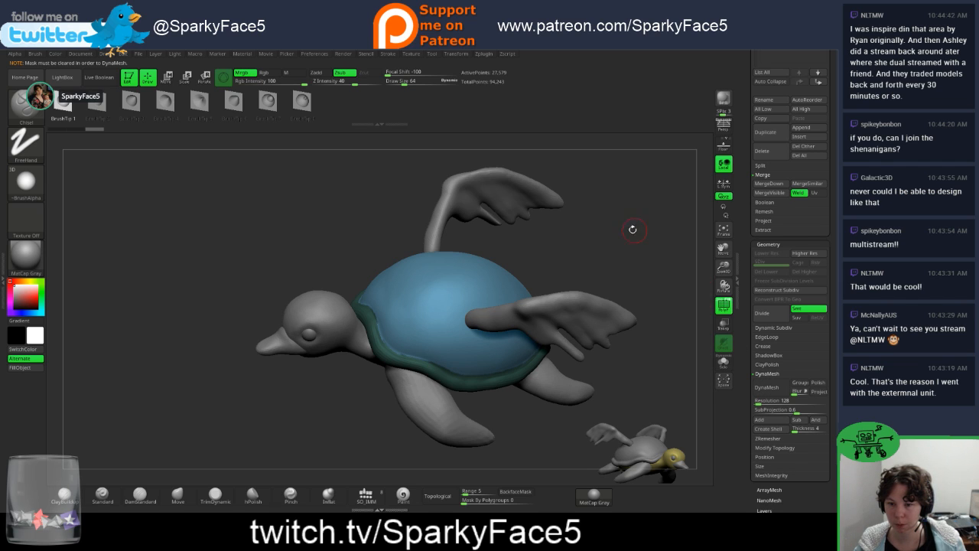
{"action": "left_click", "coordinate": [767, 389]}
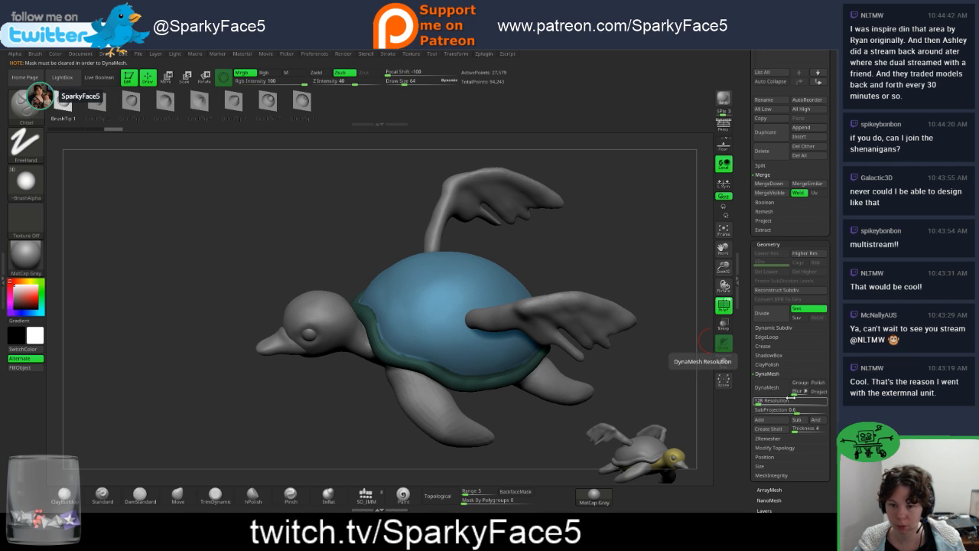
{"action": "left_click_drag", "start_coordinate": [652, 264], "coordinate": [660, 270], "text": "ctrl"}
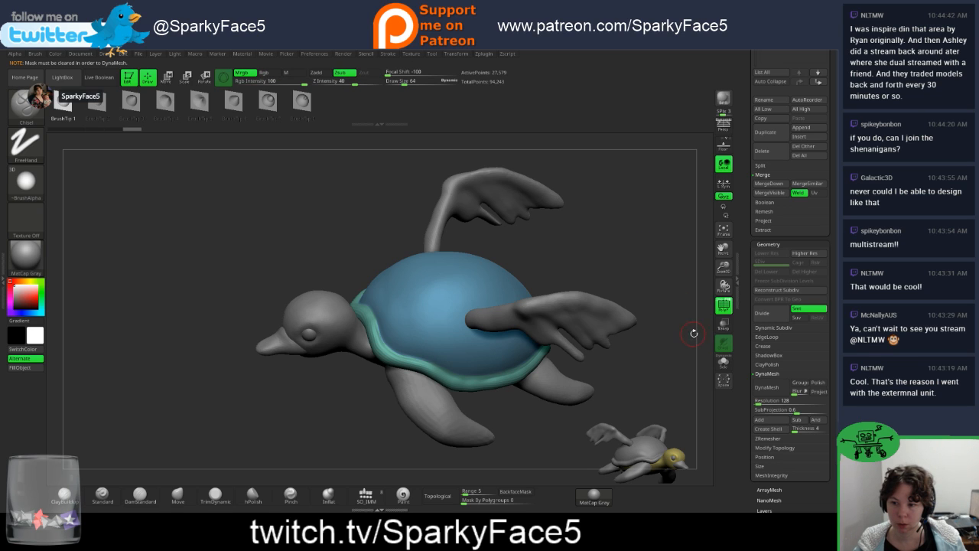
{"action": "left_click", "coordinate": [766, 388]}
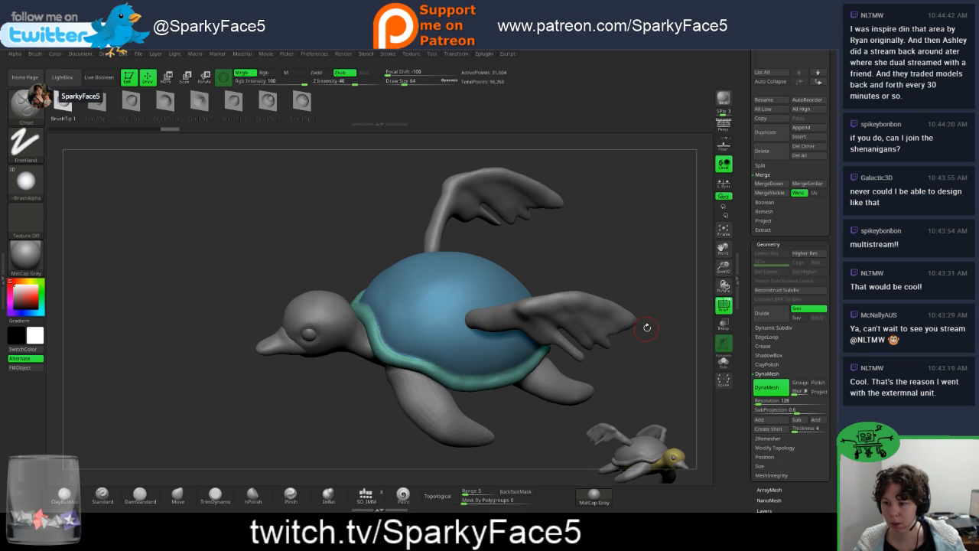
Step: Examine the remeshed shell and its rim from the side, the back and the front
{"action": "left_click_drag", "start_coordinate": [646, 327], "coordinate": [641, 260]}
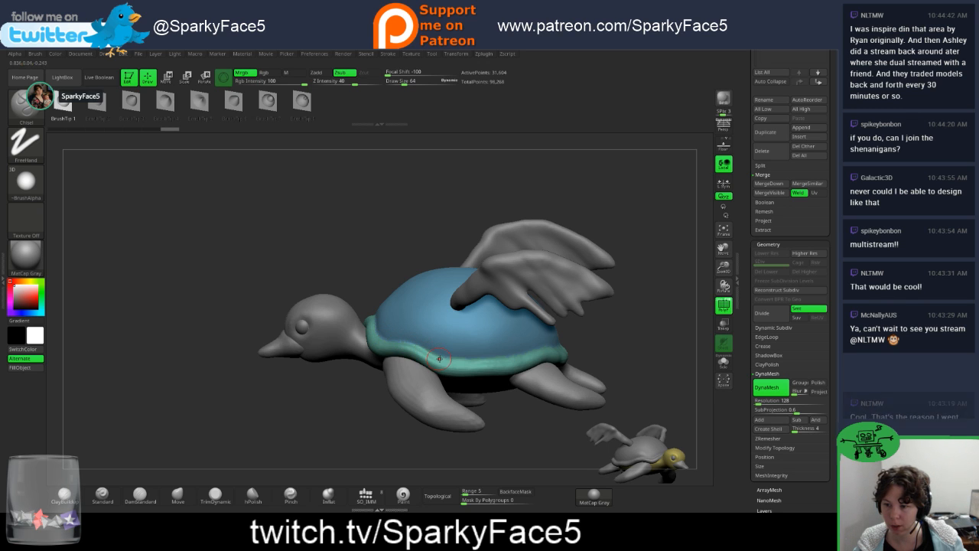
{"action": "left_click_drag", "start_coordinate": [621, 331], "coordinate": [522, 336]}
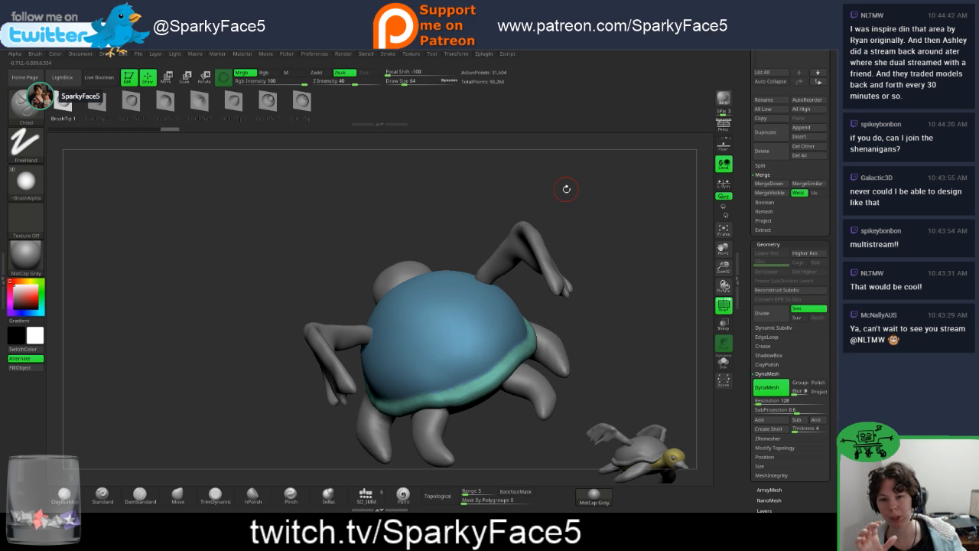
{"action": "left_click_drag", "start_coordinate": [639, 327], "coordinate": [693, 336]}
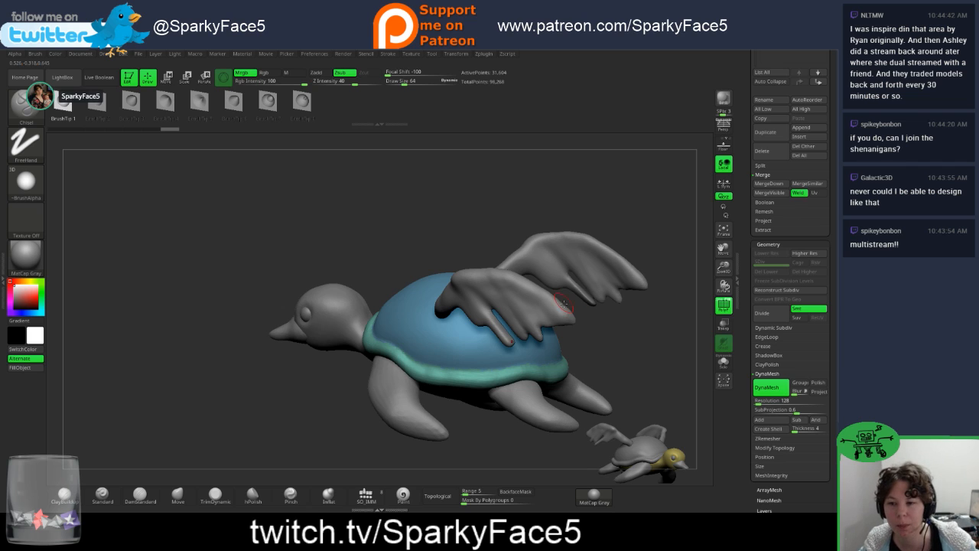
{"action": "mouse_move", "coordinate": [632, 335]}
{"action": "left_mouse_down", "text": "shift"}
{"action": "mouse_move", "coordinate": [626, 346]}
{"action": "mouse_move", "coordinate": [642, 342]}
{"action": "left_mouse_up", "text": "shift"}
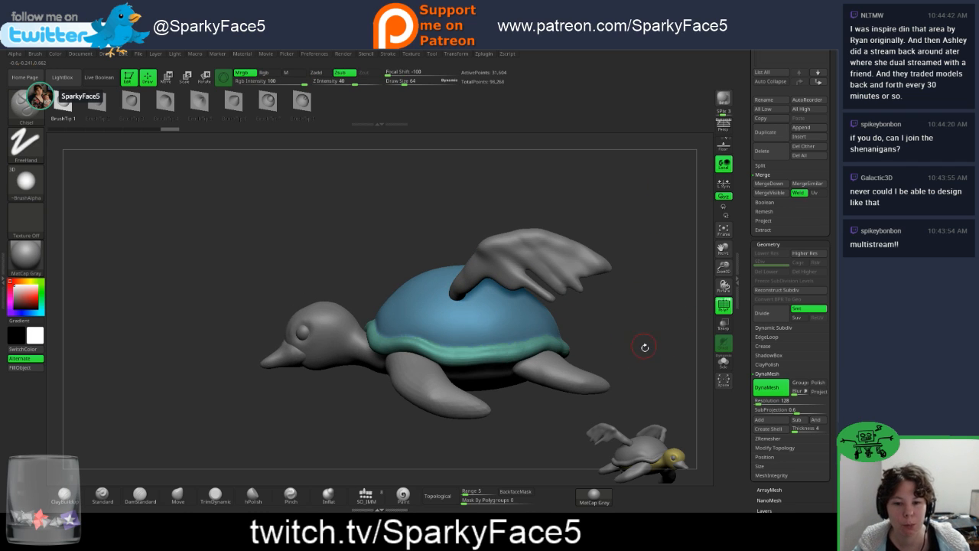
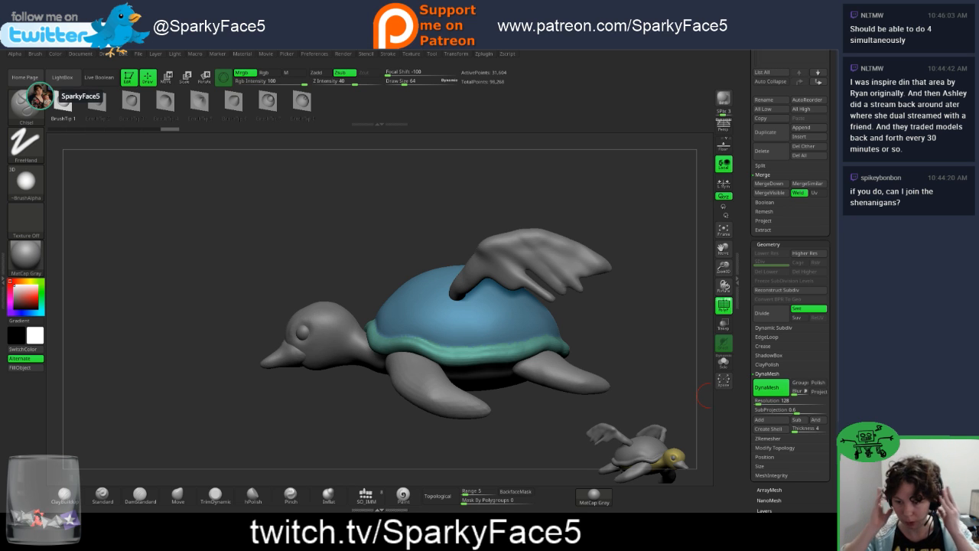
{"action": "left_click_drag", "start_coordinate": [637, 315], "coordinate": [642, 345]}
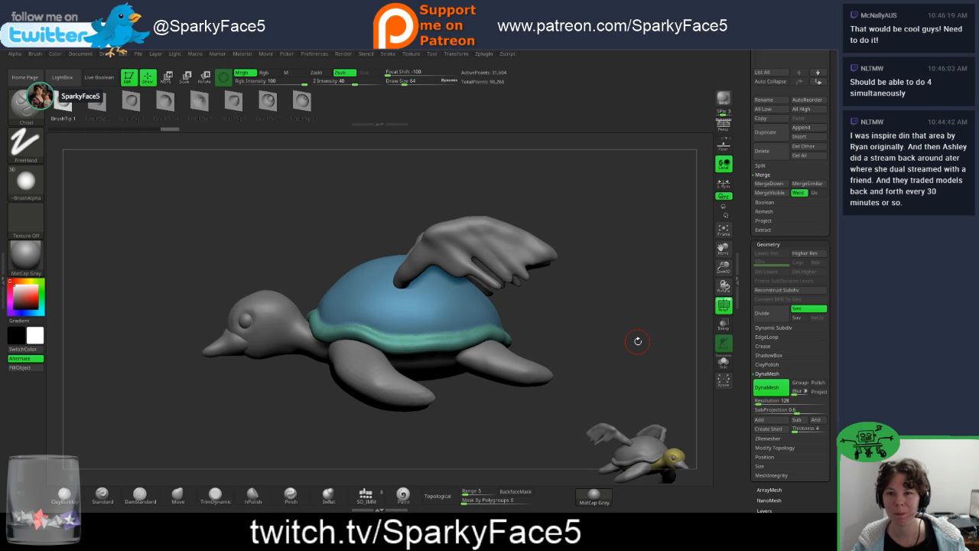
{"action": "left_click_drag", "start_coordinate": [579, 339], "coordinate": [555, 328]}
{"action": "left_click_drag", "start_coordinate": [540, 327], "coordinate": [549, 367]}
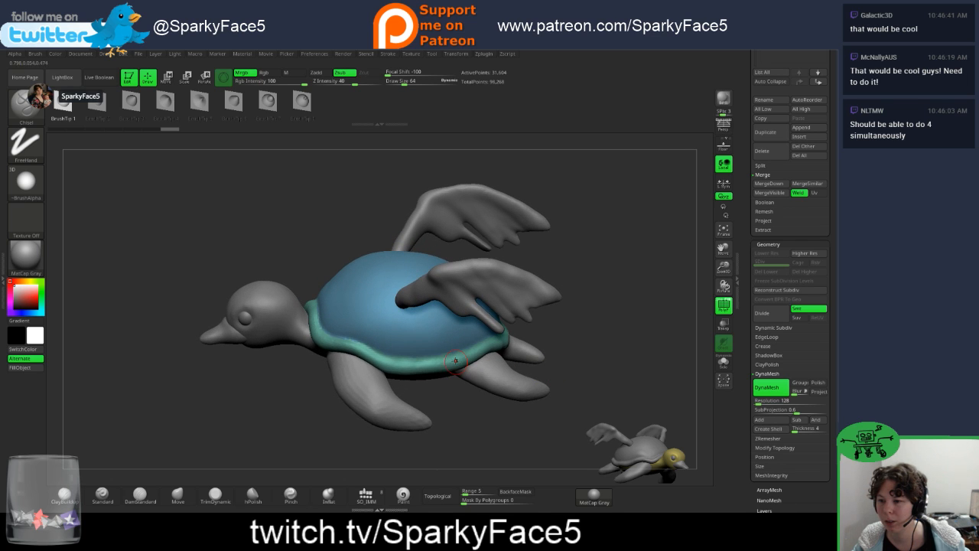
{"action": "left_click_drag", "start_coordinate": [328, 377], "coordinate": [325, 416]}
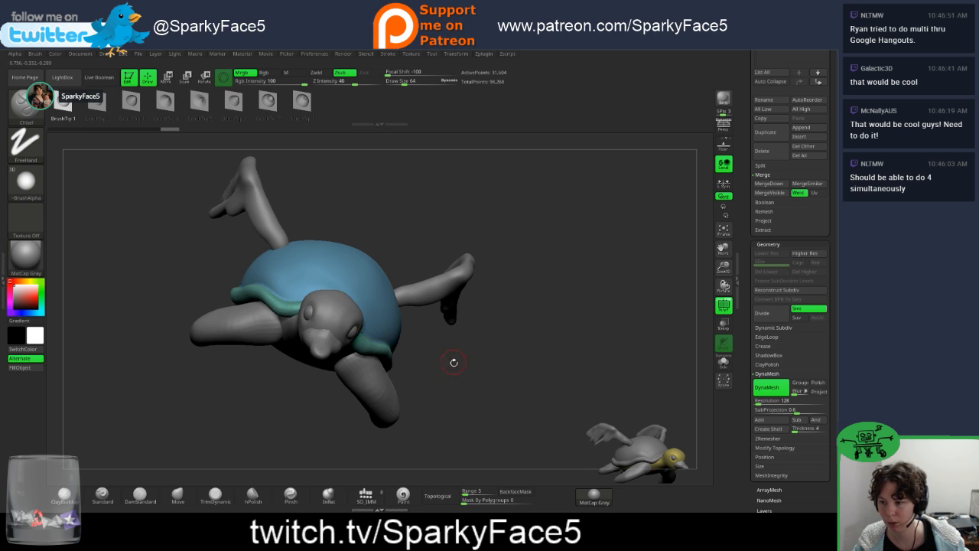
{"action": "left_click_drag", "start_coordinate": [453, 361], "coordinate": [437, 371]}
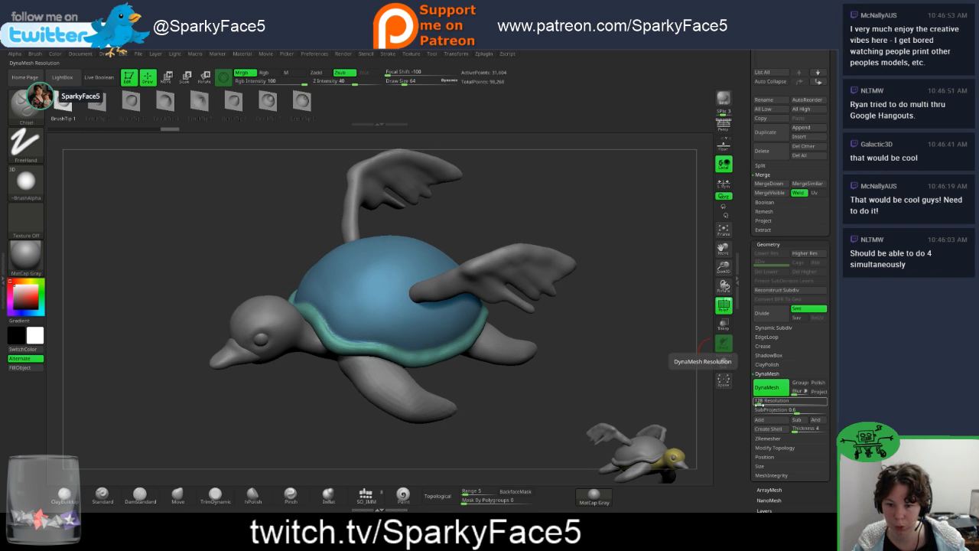
Step: Set the DynaMesh resolution to 328, switch to the DamStandard brush and remesh the shell at that resolution
{"action": "left_click", "coordinate": [757, 402]}
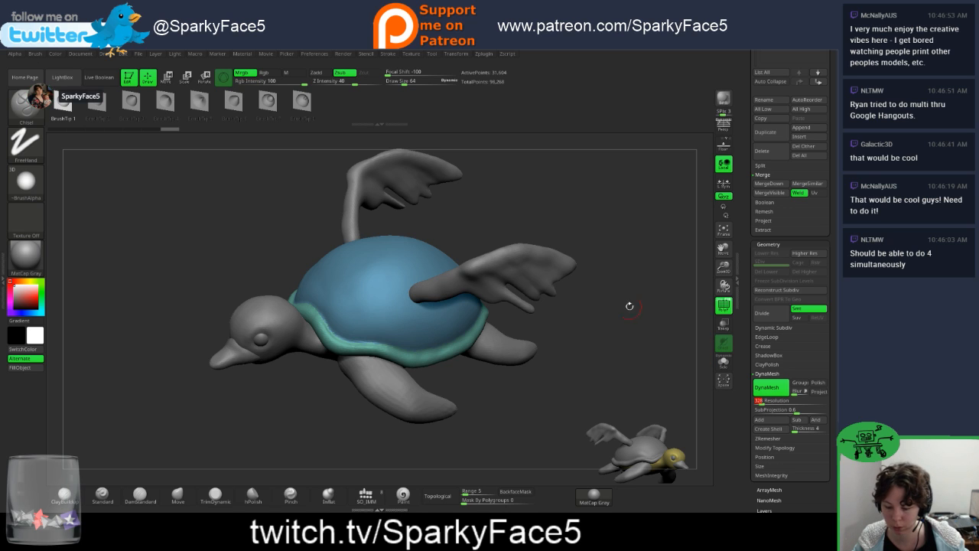
{"action": "left_click_drag", "start_coordinate": [610, 335], "coordinate": [637, 368], "text": "alt"}
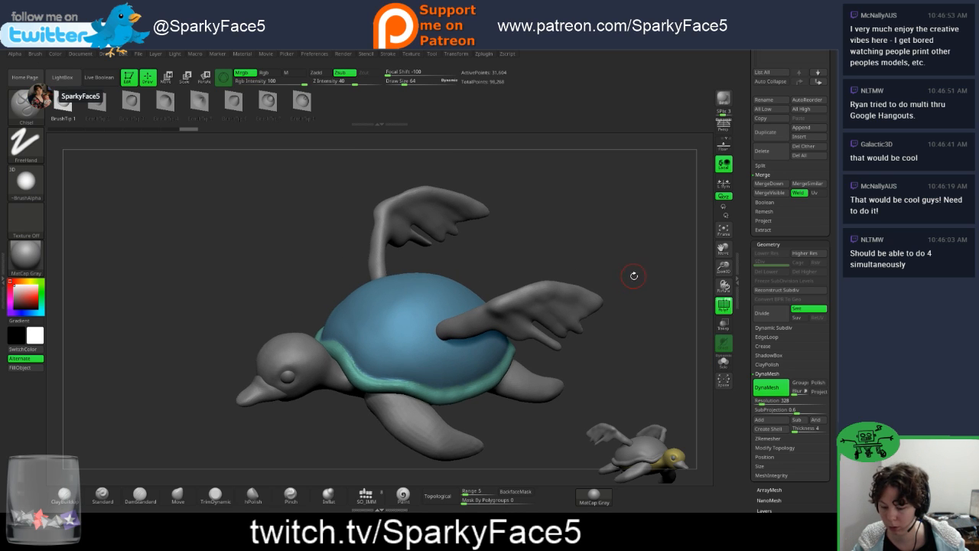
{"action": "mouse_move", "coordinate": [631, 265]}
{"action": "left_mouse_down", "text": "alt"}
{"action": "mouse_move", "coordinate": [636, 294]}
{"action": "mouse_move", "coordinate": [620, 225]}
{"action": "mouse_move", "coordinate": [628, 305]}
{"action": "left_mouse_up", "text": "alt"}
{"action": "left_click_drag", "start_coordinate": [550, 336], "coordinate": [594, 371], "text": "alt"}
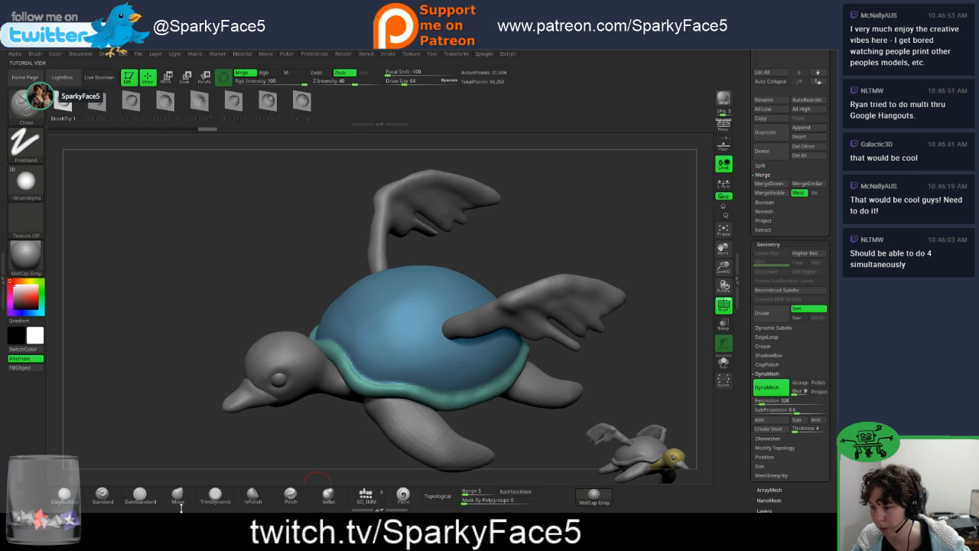
{"action": "left_click", "coordinate": [139, 494]}
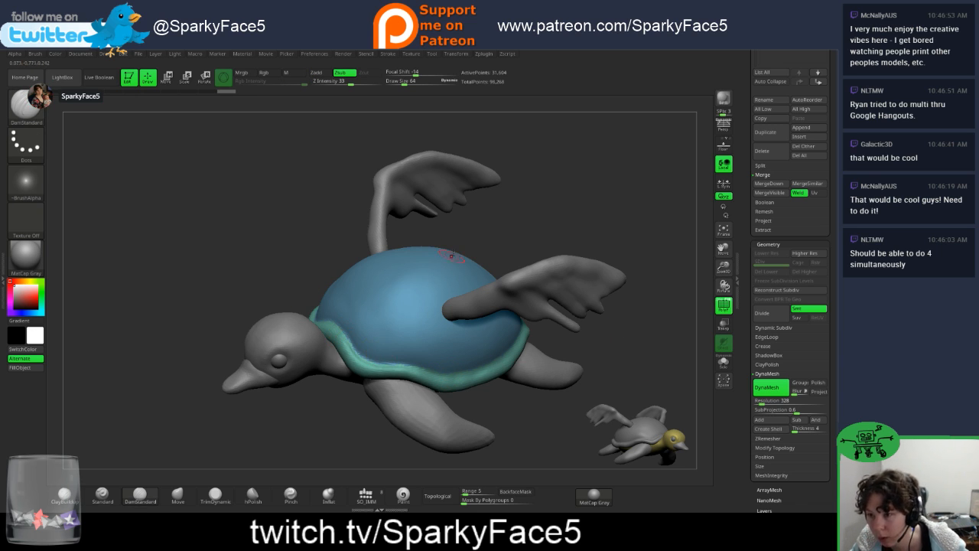
{"action": "left_click_drag", "start_coordinate": [517, 220], "coordinate": [596, 102], "text": "alt"}
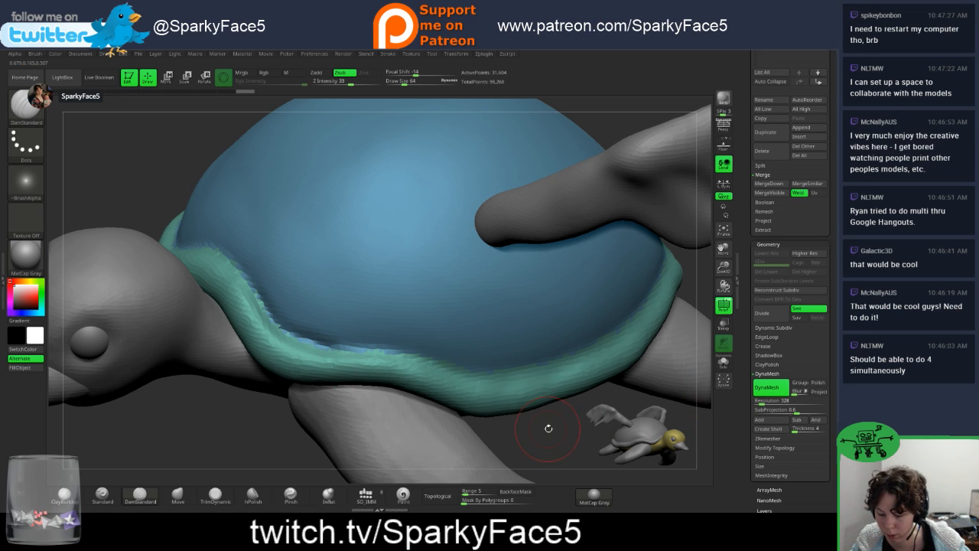
{"action": "left_click_drag", "start_coordinate": [552, 431], "coordinate": [562, 445], "text": "ctrl"}
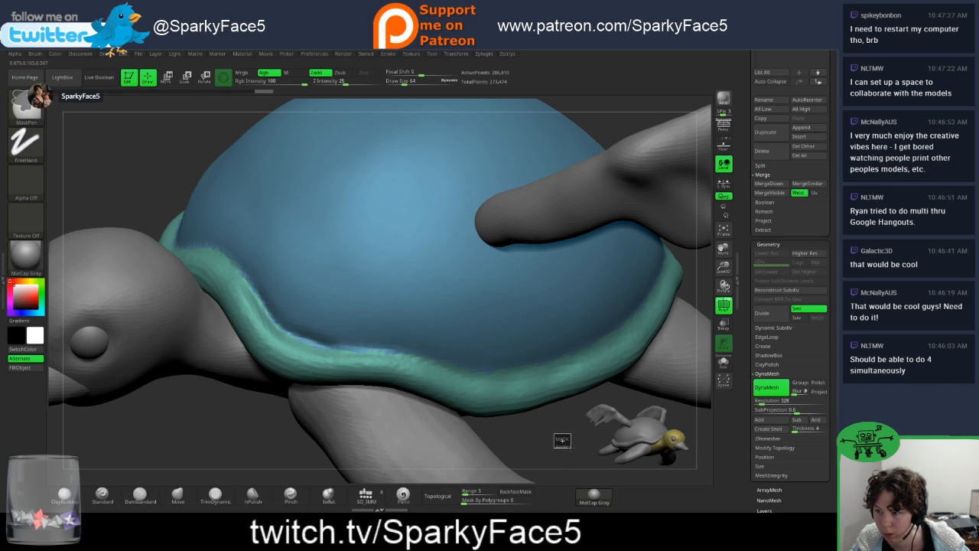
Step: Smooth the front and side of the shell rim, then carve a DamStandard crease along its seam with the dome
{"action": "left_click_drag", "start_coordinate": [278, 417], "coordinate": [300, 413]}
{"action": "key", "text": "shift"}
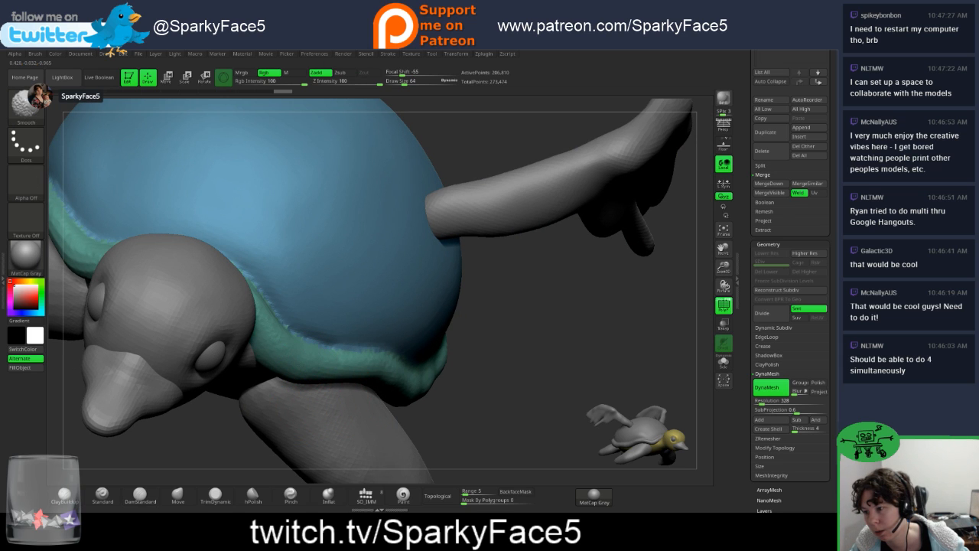
{"action": "mouse_move", "coordinate": [314, 372]}
{"action": "left_mouse_down", "text": "shift"}
{"action": "mouse_move", "coordinate": [332, 357]}
{"action": "mouse_move", "coordinate": [349, 364]}
{"action": "left_mouse_up", "text": "shift"}
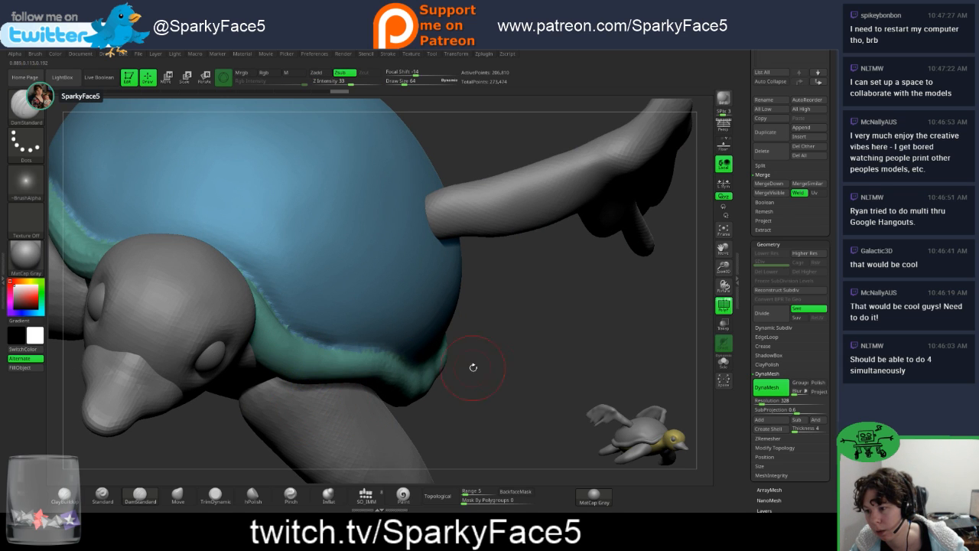
{"action": "left_click_drag", "start_coordinate": [472, 367], "coordinate": [410, 364]}
{"action": "mouse_move", "coordinate": [321, 344]}
{"action": "left_mouse_down", "text": "shift"}
{"action": "mouse_move", "coordinate": [240, 294]}
{"action": "mouse_move", "coordinate": [220, 259]}
{"action": "mouse_move", "coordinate": [294, 332]}
{"action": "mouse_move", "coordinate": [501, 368]}
{"action": "left_mouse_up", "text": "shift"}
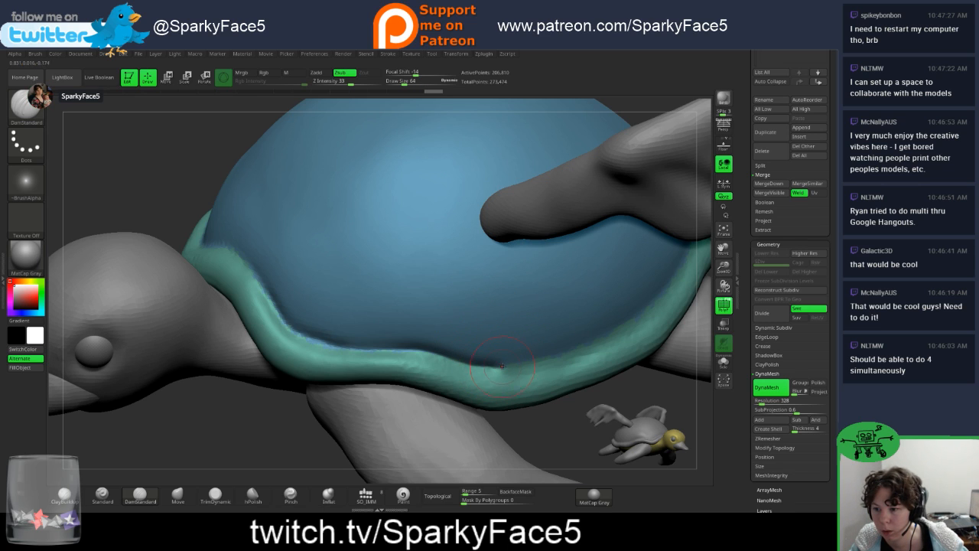
{"action": "mouse_move", "coordinate": [488, 367]}
{"action": "left_mouse_down"}
{"action": "mouse_move", "coordinate": [564, 357]}
{"action": "mouse_move", "coordinate": [641, 323]}
{"action": "left_mouse_up"}
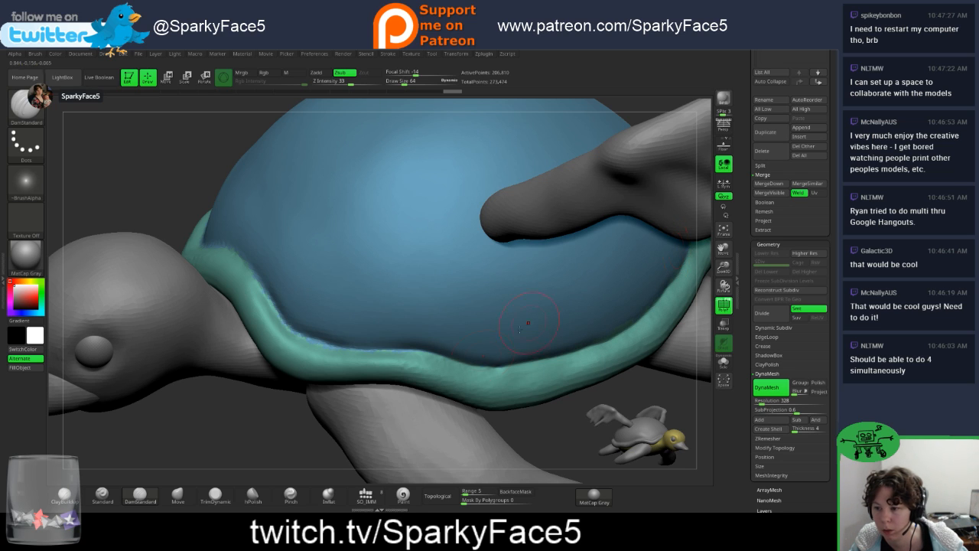
Step: Set the Smooth brush's Z Intensity to 66 and smooth the rim along the side of the shell
{"action": "key", "text": "shift"}
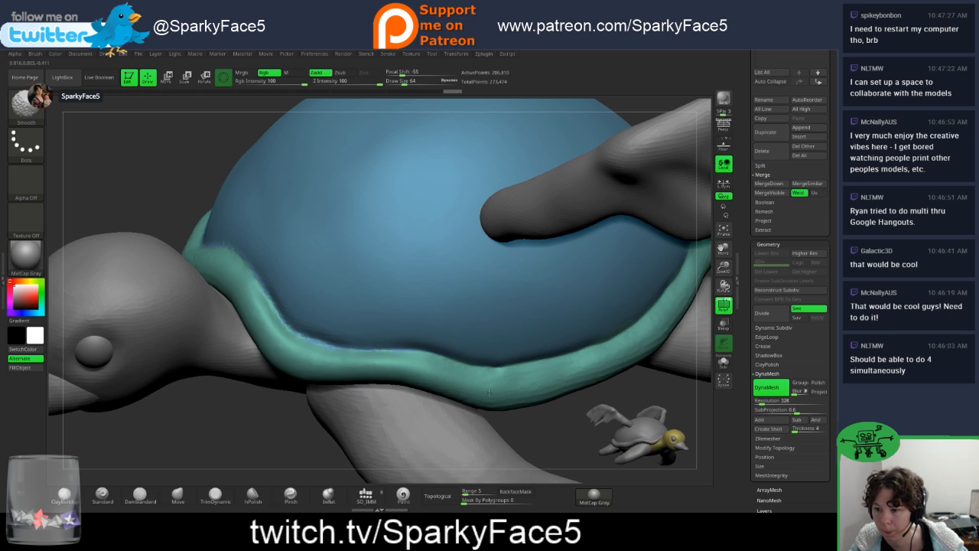
{"action": "left_click_drag", "start_coordinate": [380, 81], "coordinate": [368, 82], "text": "shift"}
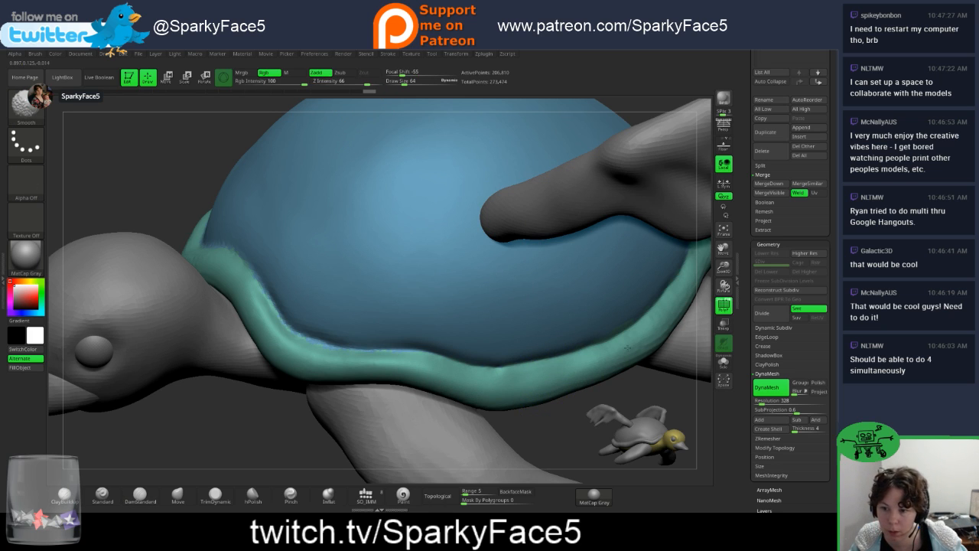
{"action": "left_click_drag", "start_coordinate": [654, 333], "coordinate": [699, 273], "text": "shift"}
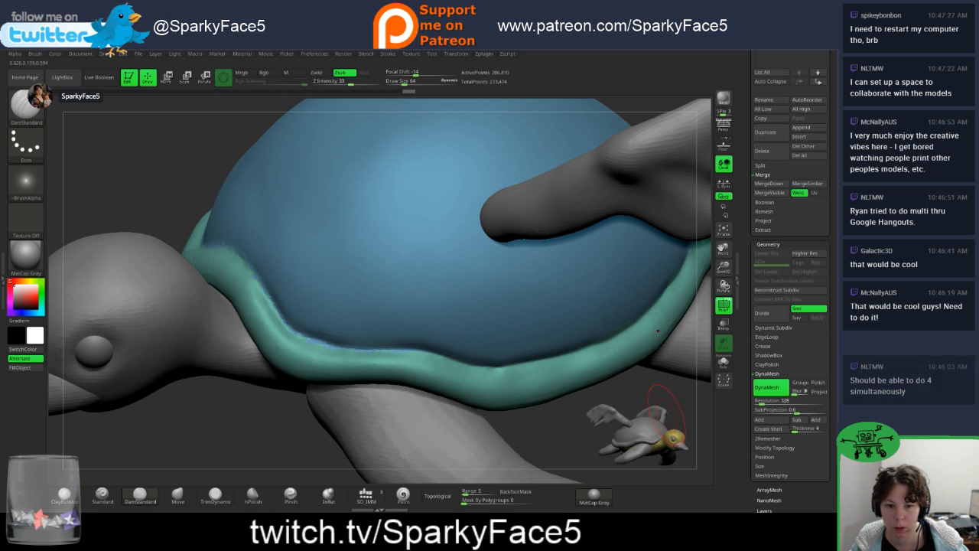
{"action": "left_click_drag", "start_coordinate": [681, 405], "coordinate": [478, 399]}
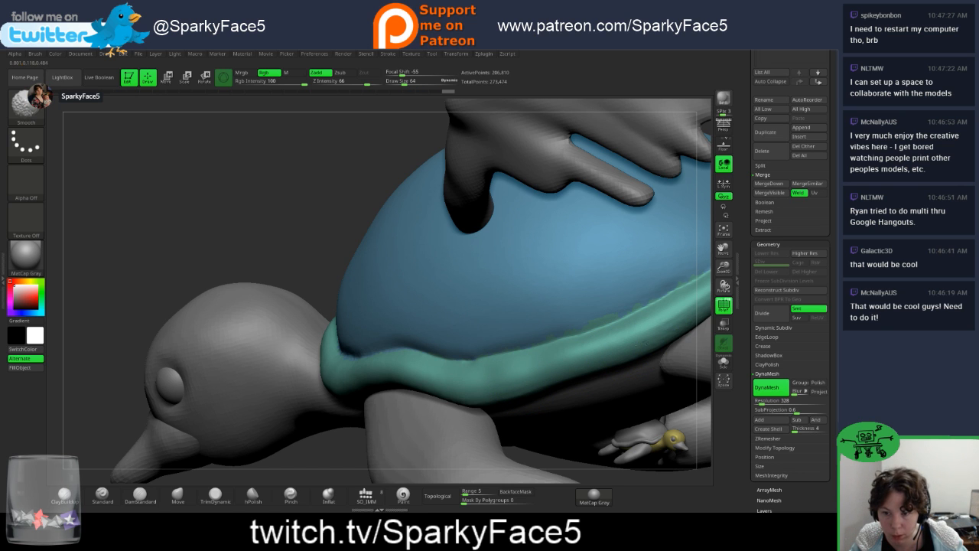
{"action": "left_click_drag", "start_coordinate": [345, 422], "coordinate": [416, 405]}
Step: Smooth the shell rim along the side of the body and around the hind leg
{"action": "left_click_drag", "start_coordinate": [654, 392], "coordinate": [551, 397]}
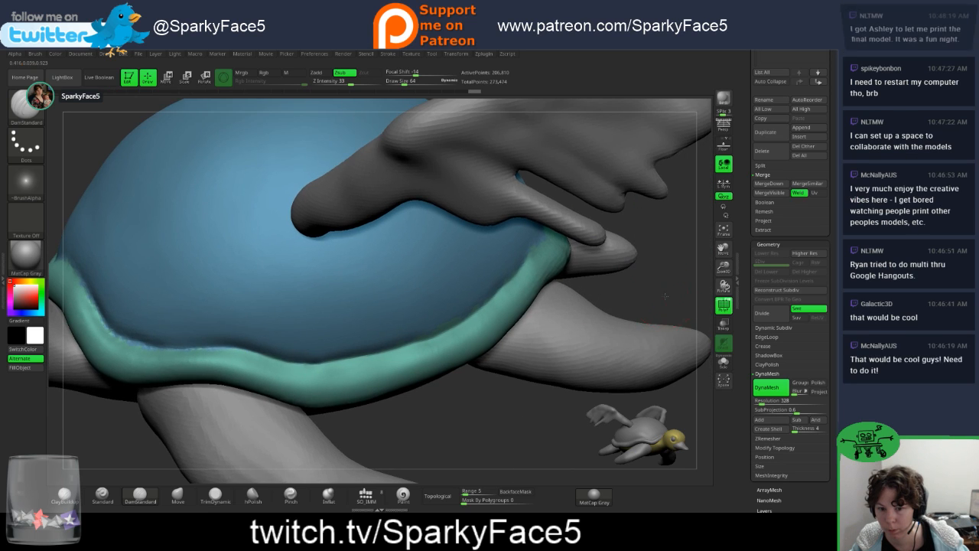
{"action": "left_click_drag", "start_coordinate": [673, 321], "coordinate": [625, 274]}
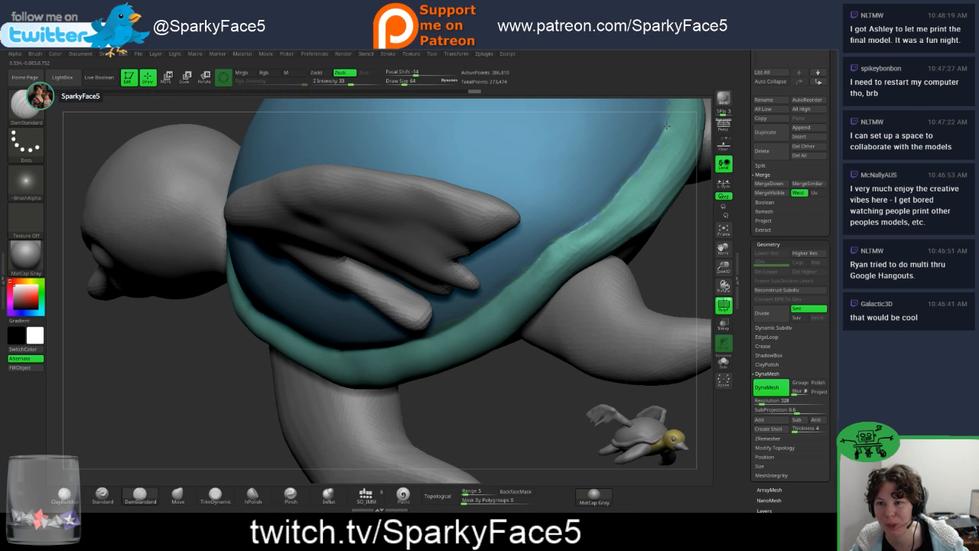
{"action": "key", "text": "shift"}
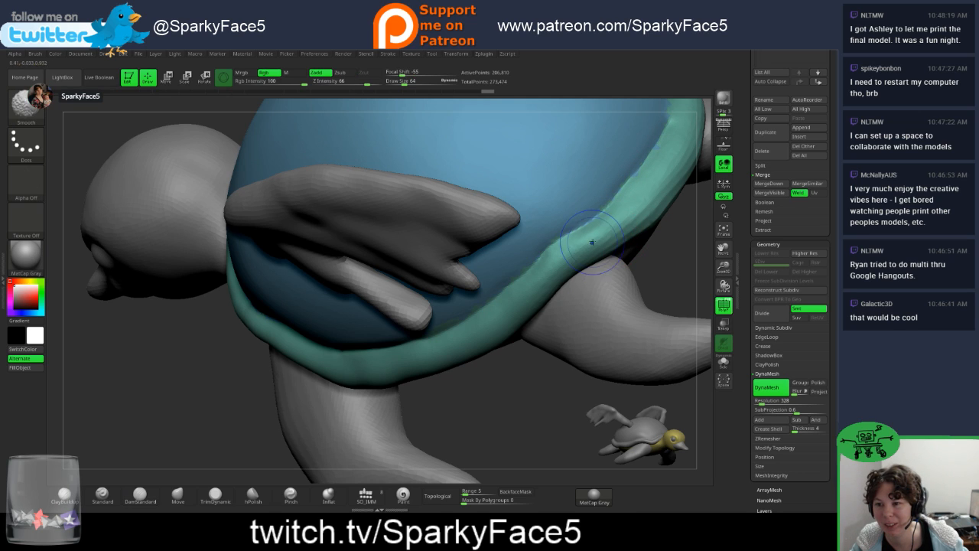
{"action": "mouse_move", "coordinate": [592, 242]}
{"action": "left_mouse_down", "text": "shift"}
{"action": "mouse_move", "coordinate": [584, 253]}
{"action": "mouse_move", "coordinate": [652, 188]}
{"action": "left_mouse_up", "text": "shift"}
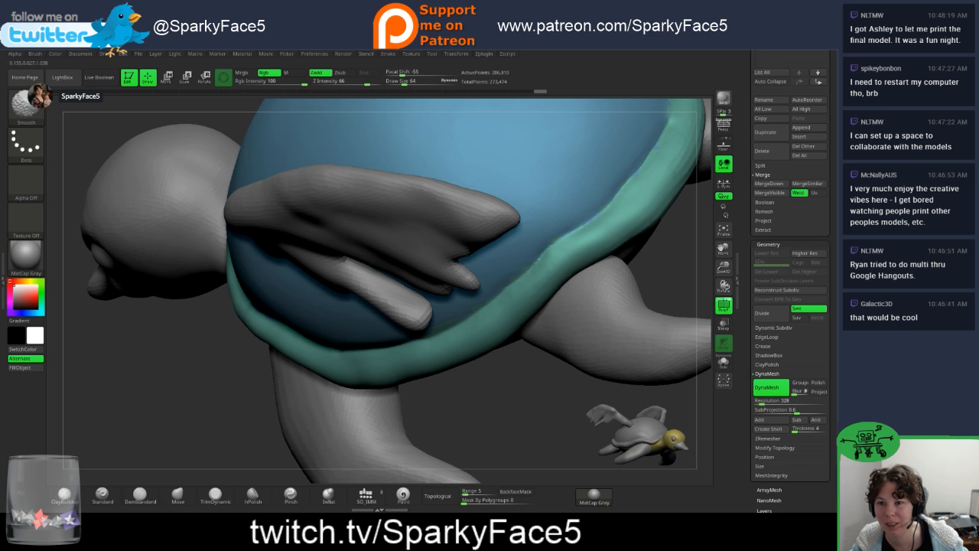
{"action": "left_click_drag", "start_coordinate": [665, 280], "coordinate": [520, 273]}
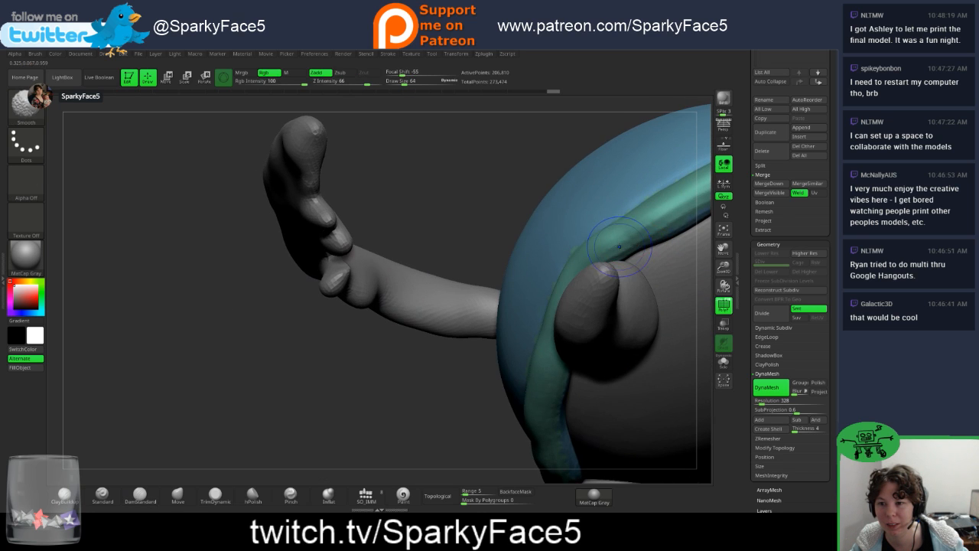
{"action": "left_click_drag", "start_coordinate": [616, 251], "coordinate": [657, 229], "text": "shift"}
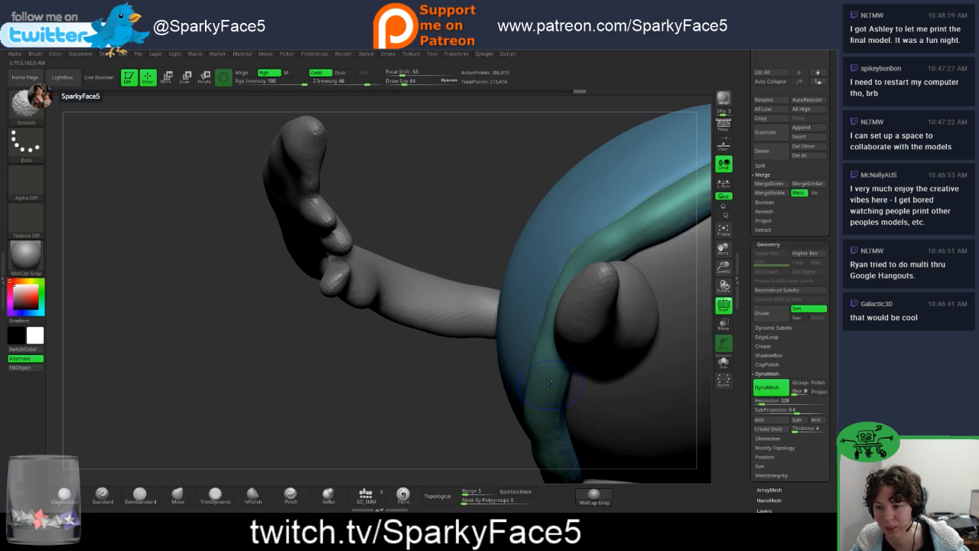
Step: Isolate the shell and carve a DamStandard crease along the rear side seam between the dome and the rim
{"action": "left_click_drag", "start_coordinate": [462, 403], "coordinate": [596, 421]}
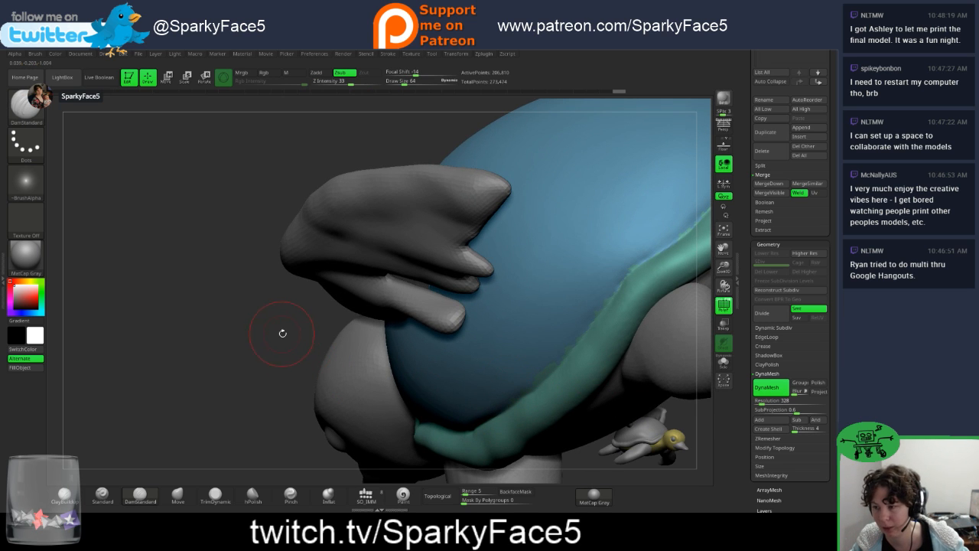
{"action": "left_click_drag", "start_coordinate": [283, 332], "coordinate": [555, 293]}
{"action": "mouse_move", "coordinate": [667, 330]}
{"action": "left_mouse_down"}
{"action": "mouse_move", "coordinate": [617, 298]}
{"action": "mouse_move", "coordinate": [635, 348]}
{"action": "mouse_move", "coordinate": [585, 334]}
{"action": "left_mouse_up"}
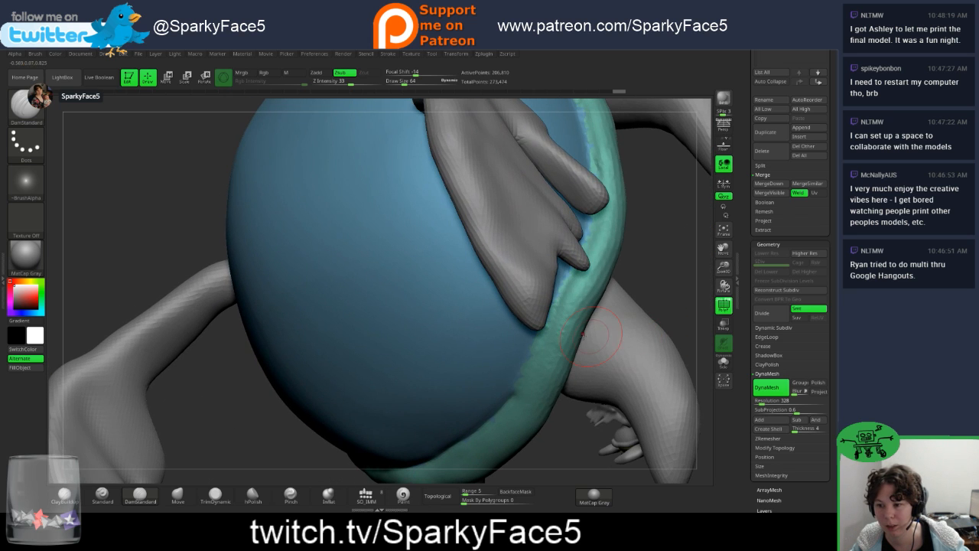
{"action": "left_click_drag", "start_coordinate": [636, 301], "coordinate": [696, 317]}
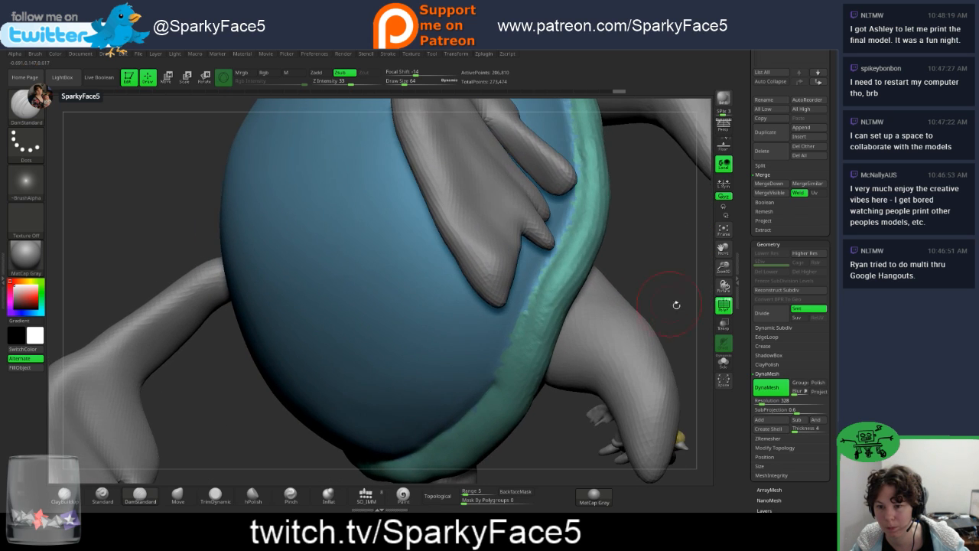
{"action": "left_click", "coordinate": [723, 364]}
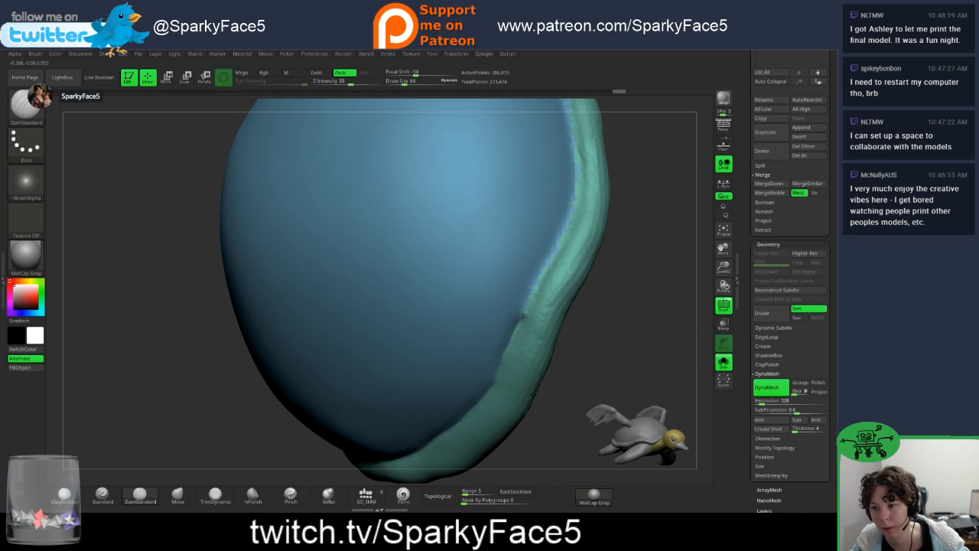
{"action": "mouse_move", "coordinate": [553, 254]}
{"action": "left_mouse_down"}
{"action": "mouse_move", "coordinate": [572, 216]}
{"action": "mouse_move", "coordinate": [578, 166]}
{"action": "left_mouse_up"}
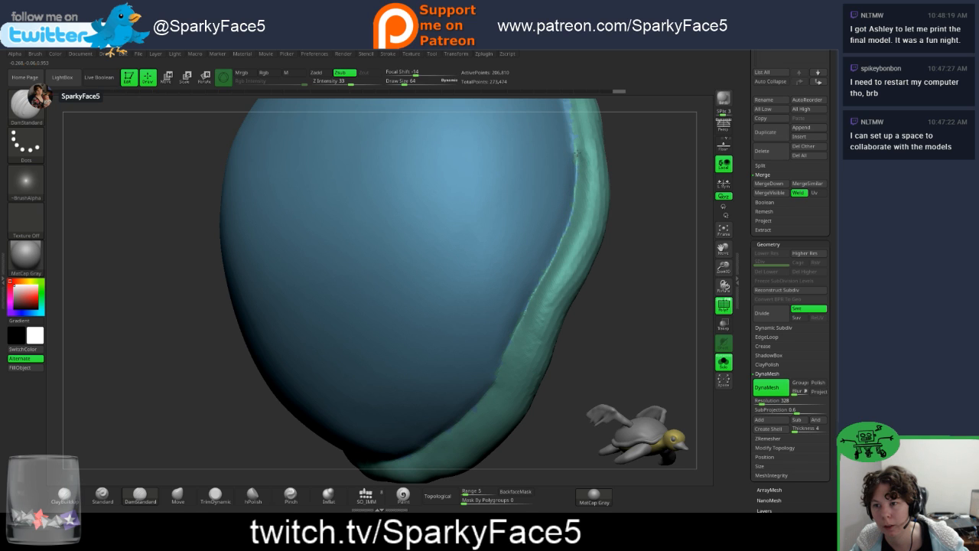
Step: Smooth the isolated shell's rim along the freshly creased side, covering both its outer face and its underside edge
{"action": "key", "text": "shift"}
{"action": "left_click_drag", "start_coordinate": [523, 384], "coordinate": [556, 287], "text": "shift"}
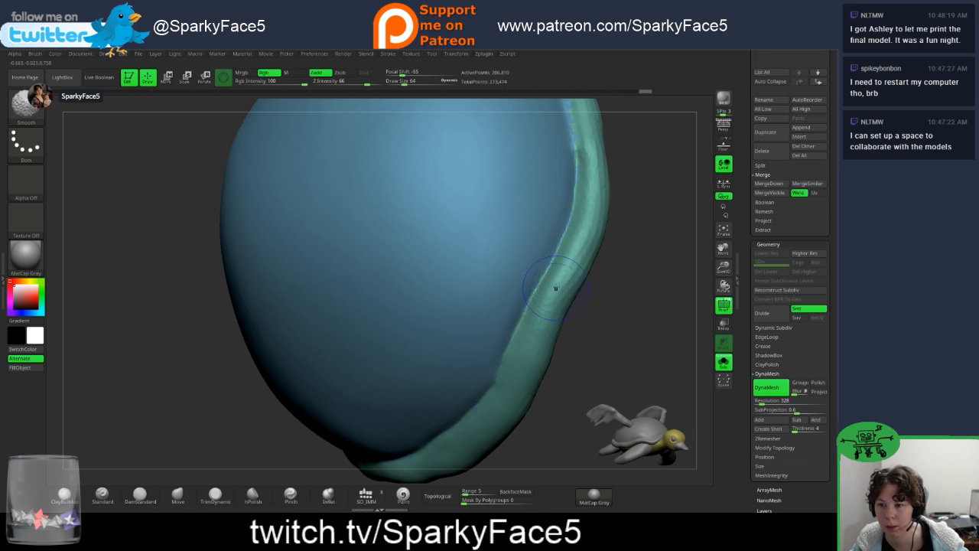
{"action": "left_click_drag", "start_coordinate": [591, 219], "coordinate": [587, 227], "text": "shift"}
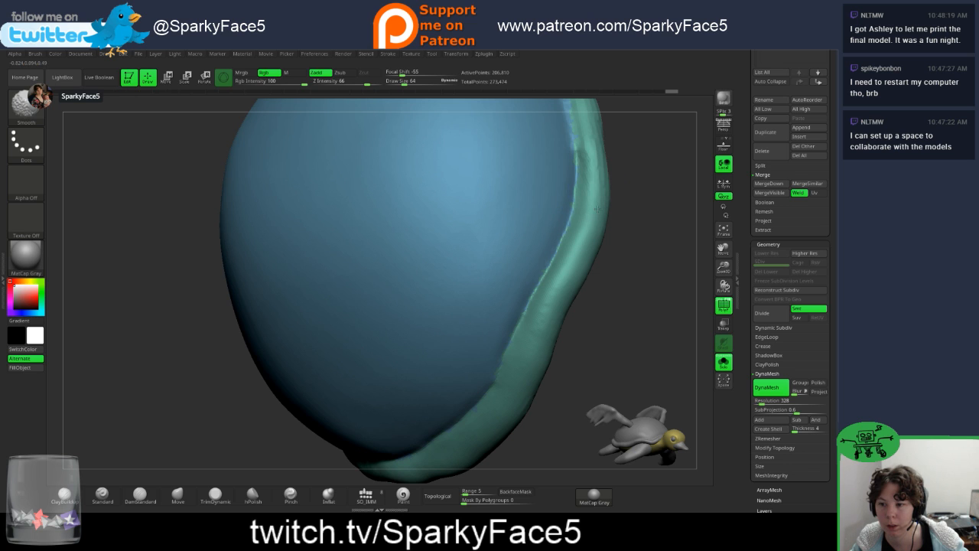
{"action": "left_click_drag", "start_coordinate": [647, 246], "coordinate": [536, 287]}
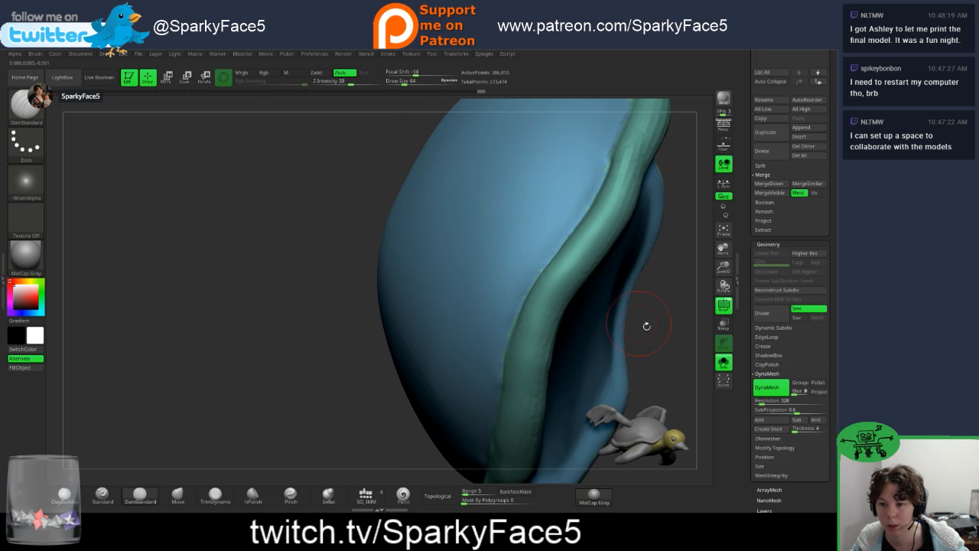
{"action": "left_click_drag", "start_coordinate": [646, 326], "coordinate": [551, 426]}
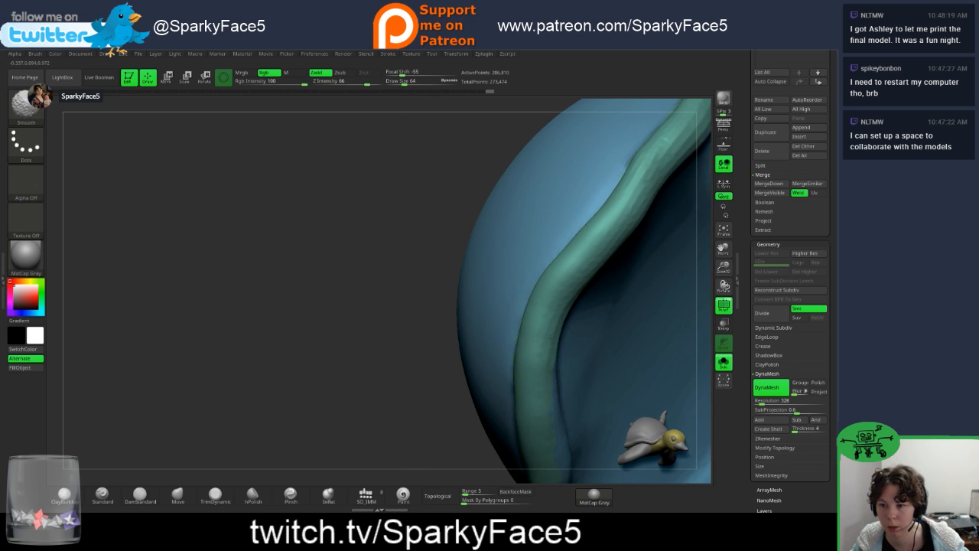
{"action": "left_click_drag", "start_coordinate": [552, 325], "coordinate": [656, 166], "text": "shift"}
Step: Carve the DamStandard crease further around the shell's seam and smooth the bumps on the adjoining rim
{"action": "left_click_drag", "start_coordinate": [416, 259], "coordinate": [631, 248]}
{"action": "mouse_move", "coordinate": [652, 208]}
{"action": "left_mouse_down"}
{"action": "mouse_move", "coordinate": [632, 262]}
{"action": "mouse_move", "coordinate": [567, 247]}
{"action": "mouse_move", "coordinate": [586, 283]}
{"action": "mouse_move", "coordinate": [561, 292]}
{"action": "mouse_move", "coordinate": [601, 263]}
{"action": "mouse_move", "coordinate": [563, 262]}
{"action": "mouse_move", "coordinate": [601, 319]}
{"action": "mouse_move", "coordinate": [584, 312]}
{"action": "left_mouse_up"}
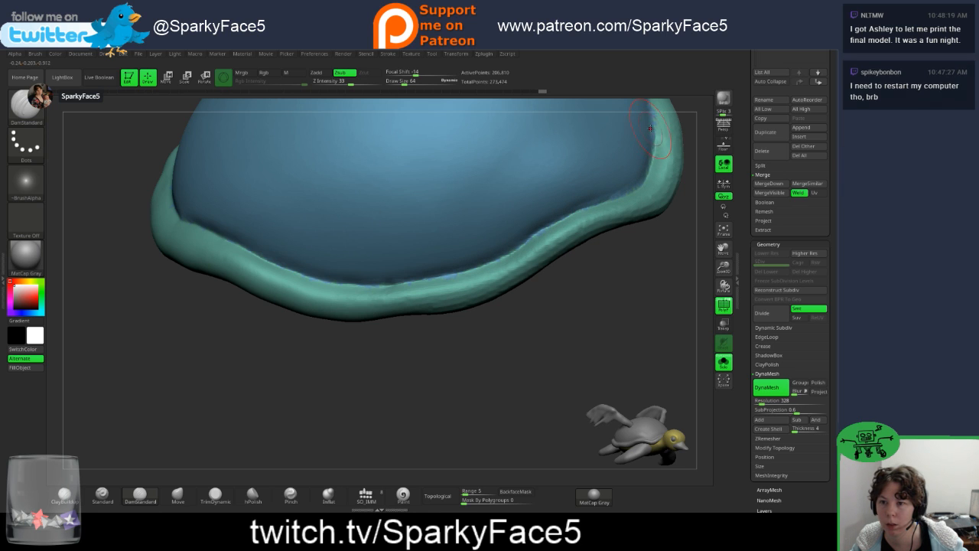
{"action": "key", "text": "shift"}
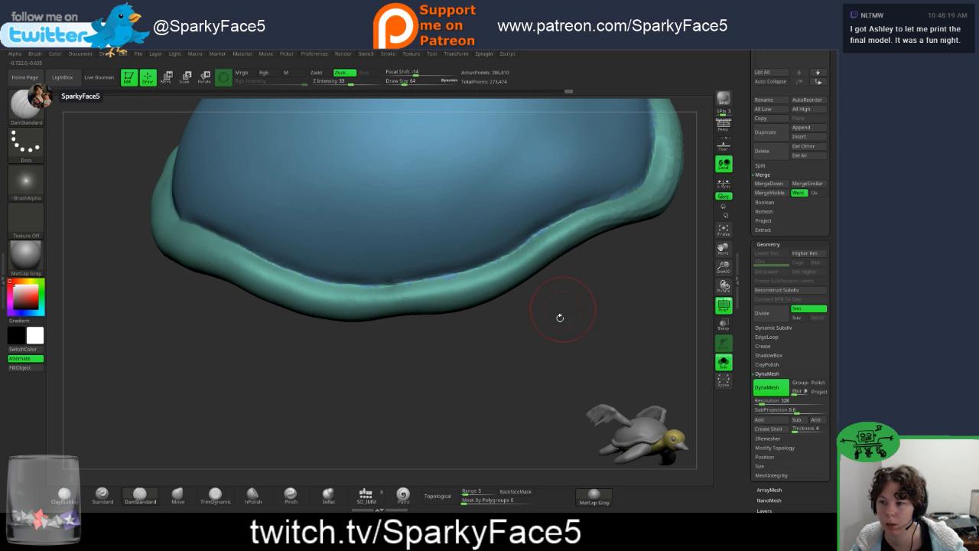
{"action": "mouse_move", "coordinate": [559, 316]}
{"action": "left_mouse_down"}
{"action": "mouse_move", "coordinate": [490, 290]}
{"action": "mouse_move", "coordinate": [417, 309]}
{"action": "mouse_move", "coordinate": [497, 302]}
{"action": "mouse_move", "coordinate": [564, 324]}
{"action": "left_mouse_up"}
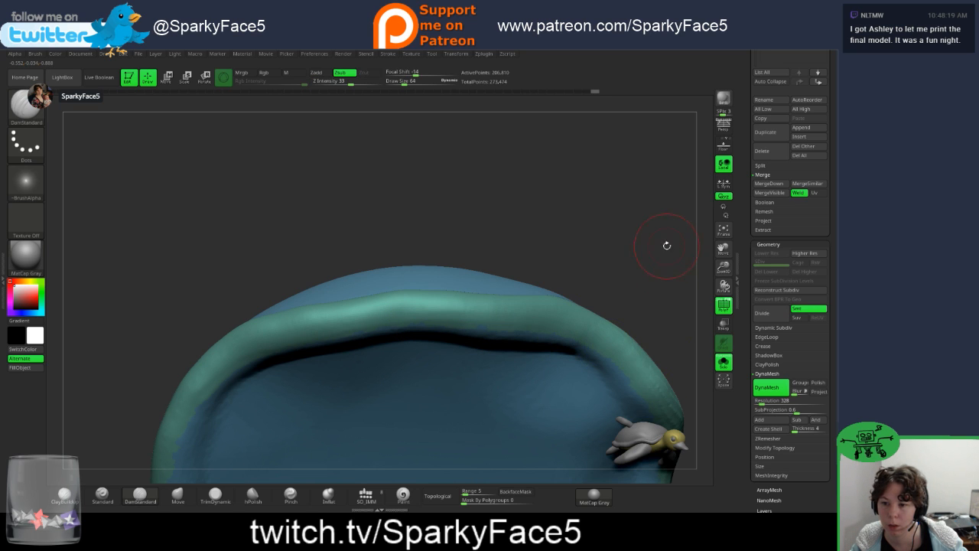
{"action": "left_click_drag", "start_coordinate": [664, 243], "coordinate": [581, 326]}
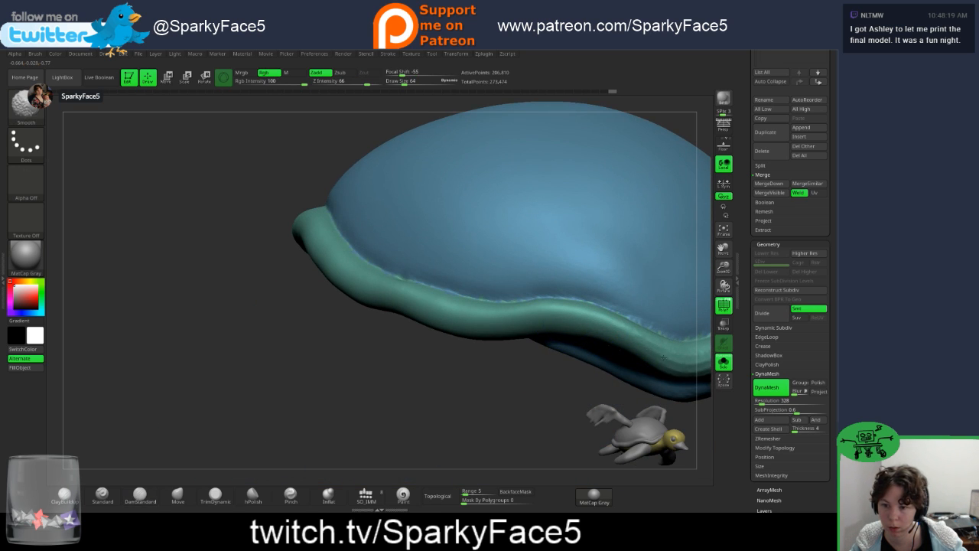
Step: Deepen the crease where the dome meets the wavy end of the rim, then smooth that stretch of rim
{"action": "left_click_drag", "start_coordinate": [505, 374], "coordinate": [577, 291]}
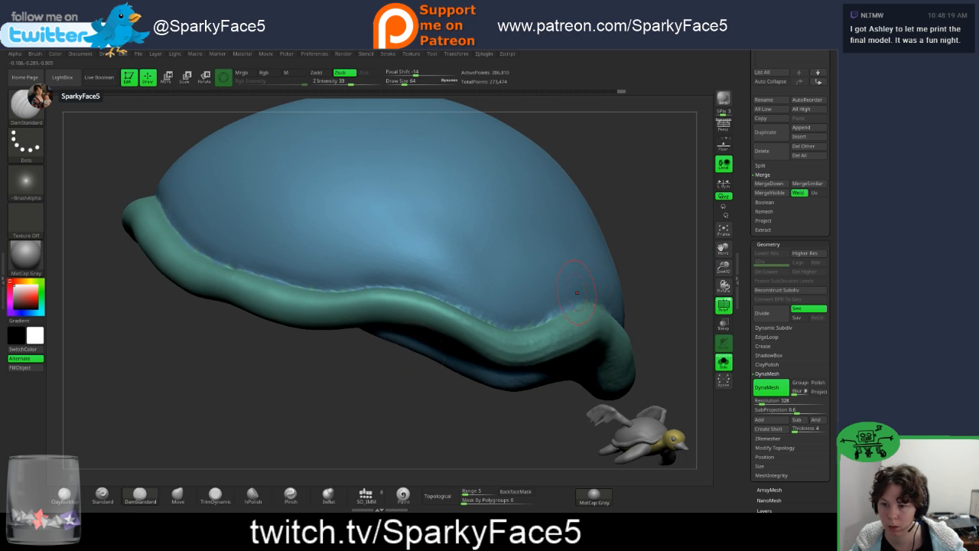
{"action": "mouse_move", "coordinate": [659, 259]}
{"action": "left_mouse_down"}
{"action": "mouse_move", "coordinate": [612, 268]}
{"action": "mouse_move", "coordinate": [566, 295]}
{"action": "left_mouse_up"}
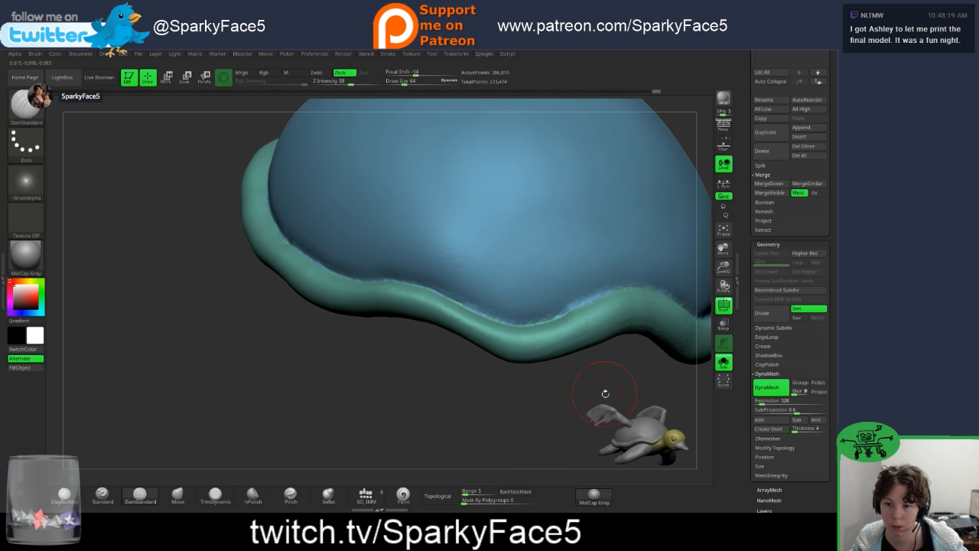
{"action": "mouse_move", "coordinate": [601, 403]}
{"action": "left_mouse_down"}
{"action": "mouse_move", "coordinate": [655, 238]}
{"action": "mouse_move", "coordinate": [607, 199]}
{"action": "mouse_move", "coordinate": [639, 272]}
{"action": "mouse_move", "coordinate": [522, 261]}
{"action": "mouse_move", "coordinate": [525, 311]}
{"action": "mouse_move", "coordinate": [541, 321]}
{"action": "mouse_move", "coordinate": [497, 317]}
{"action": "left_mouse_up"}
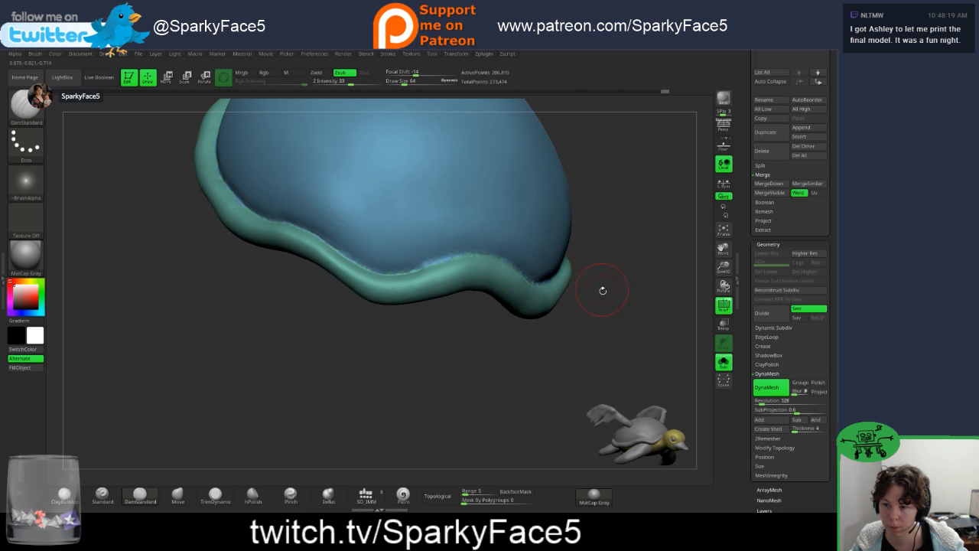
{"action": "mouse_move", "coordinate": [603, 291]}
{"action": "left_mouse_down"}
{"action": "mouse_move", "coordinate": [547, 288]}
{"action": "mouse_move", "coordinate": [568, 288]}
{"action": "left_mouse_up"}
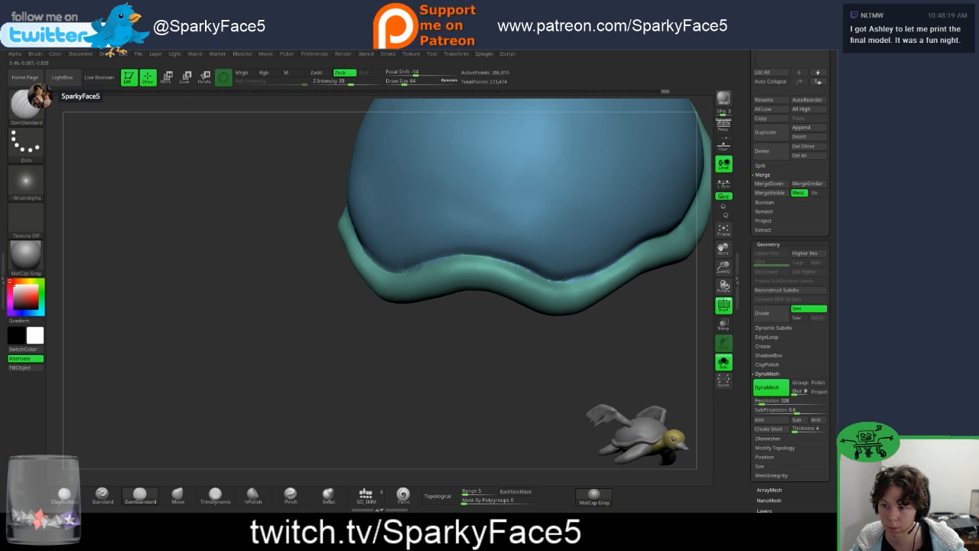
{"action": "key", "text": "shift"}
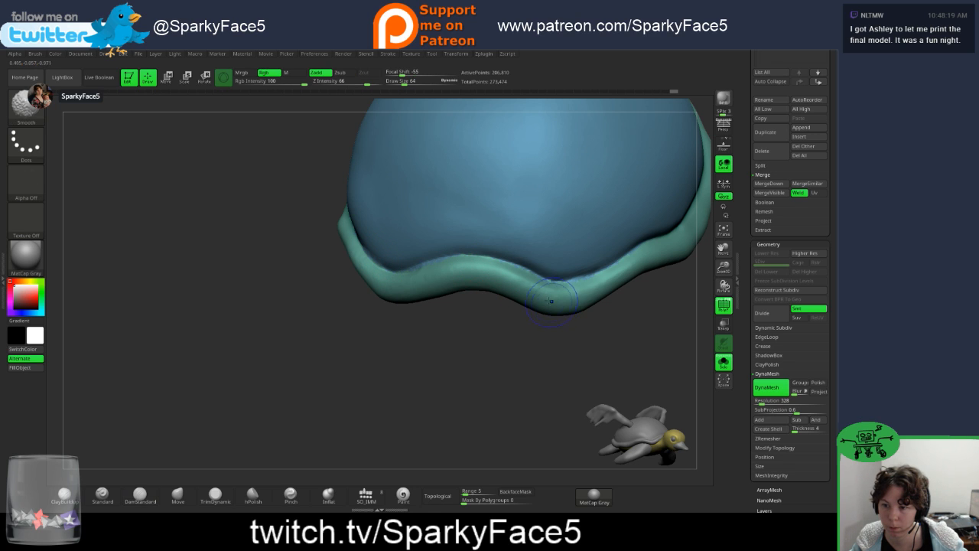
{"action": "mouse_move", "coordinate": [617, 288]}
{"action": "left_mouse_down"}
{"action": "mouse_move", "coordinate": [551, 283]}
{"action": "mouse_move", "coordinate": [505, 264]}
{"action": "left_mouse_up"}
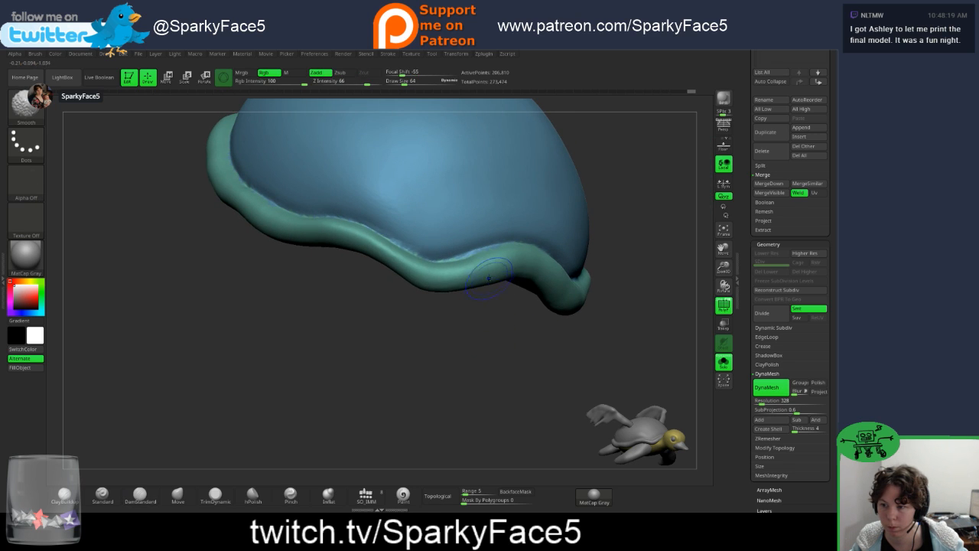
Step: Remesh the shell with DynaMesh at the current resolution, frame it and show the rest of the creature again
{"action": "left_click_drag", "start_coordinate": [518, 371], "coordinate": [475, 381], "text": "ctrl"}
{"action": "mouse_move", "coordinate": [501, 321]}
{"action": "left_mouse_down"}
{"action": "mouse_move", "coordinate": [478, 320]}
{"action": "mouse_move", "coordinate": [505, 314]}
{"action": "mouse_move", "coordinate": [496, 305]}
{"action": "left_mouse_up"}
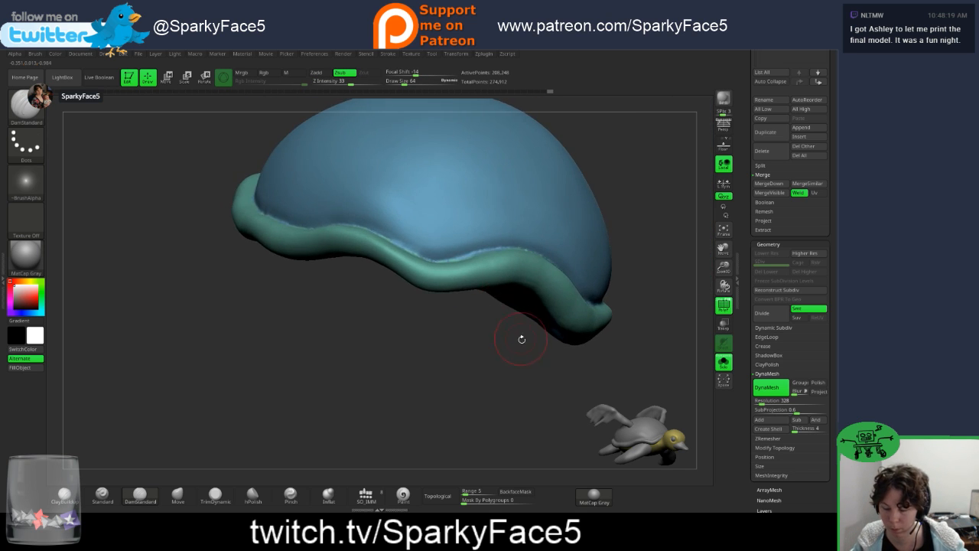
{"action": "left_click_drag", "start_coordinate": [523, 338], "coordinate": [573, 325], "text": "alt"}
{"action": "key", "text": "f"}
{"action": "key", "text": "f"}
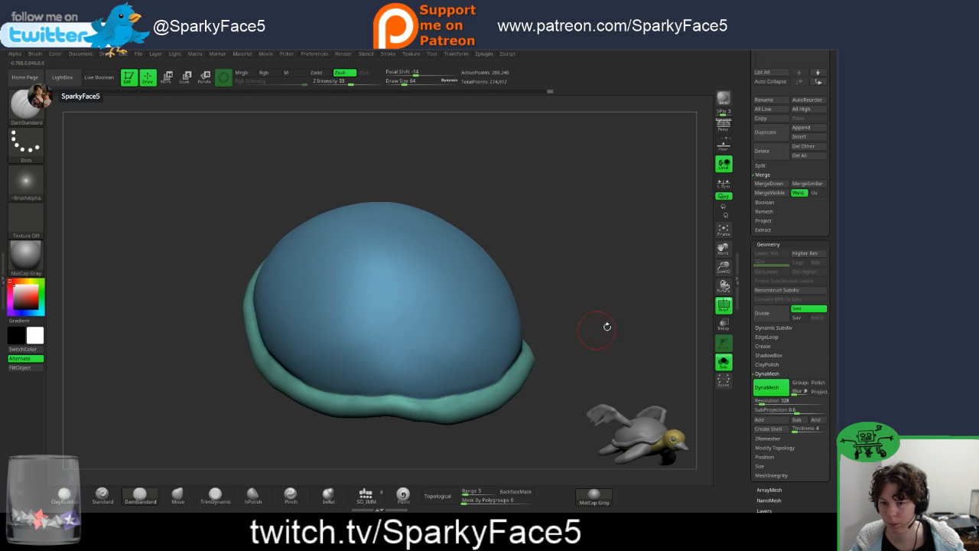
{"action": "left_click", "coordinate": [724, 363]}
{"action": "left_click_drag", "start_coordinate": [553, 371], "coordinate": [590, 349]}
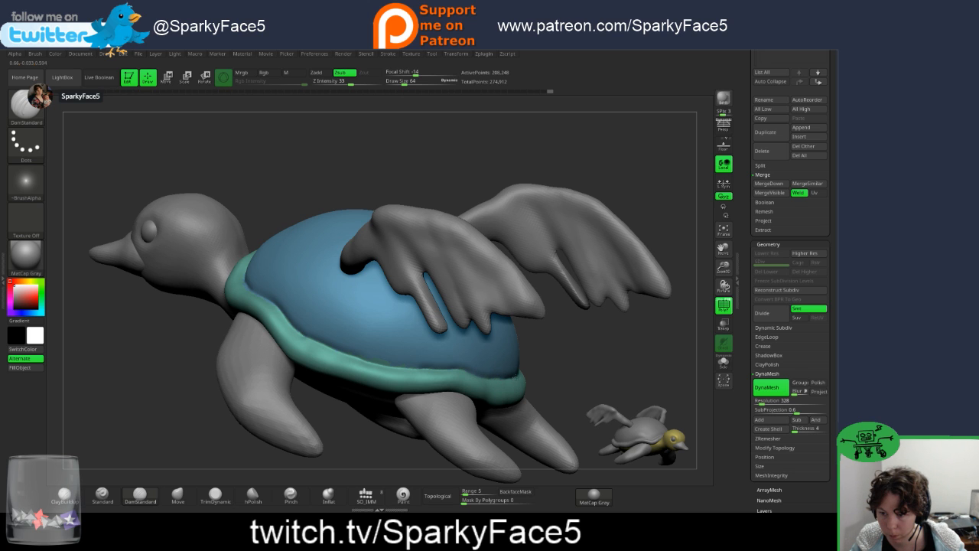
Step: Smooth the rim across the back of the shell above the hind legs
{"action": "mouse_move", "coordinate": [516, 376]}
{"action": "left_mouse_down"}
{"action": "mouse_move", "coordinate": [525, 373]}
{"action": "mouse_move", "coordinate": [504, 364]}
{"action": "mouse_move", "coordinate": [428, 365]}
{"action": "left_mouse_up"}
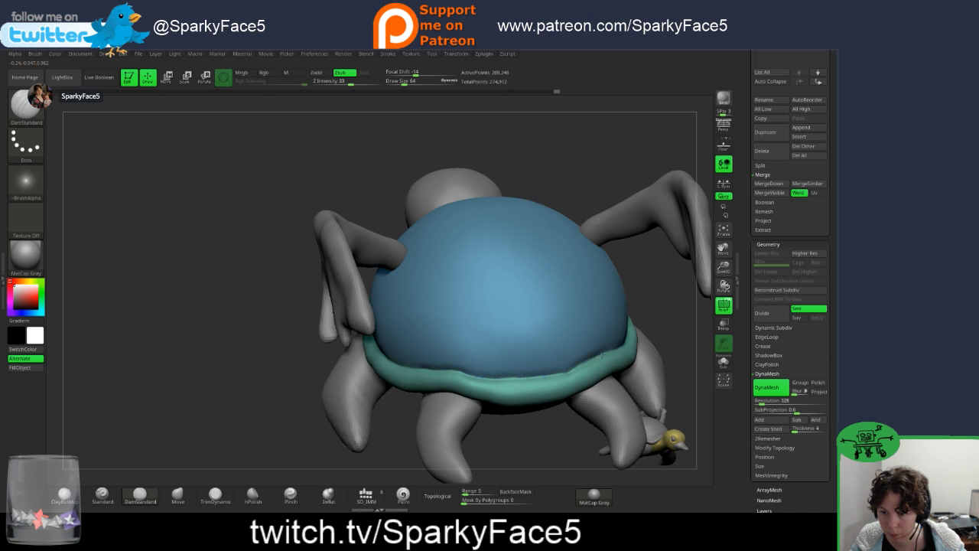
{"action": "left_click_drag", "start_coordinate": [621, 350], "coordinate": [624, 348]}
{"action": "left_click_drag", "start_coordinate": [553, 382], "coordinate": [573, 374], "text": "shift"}
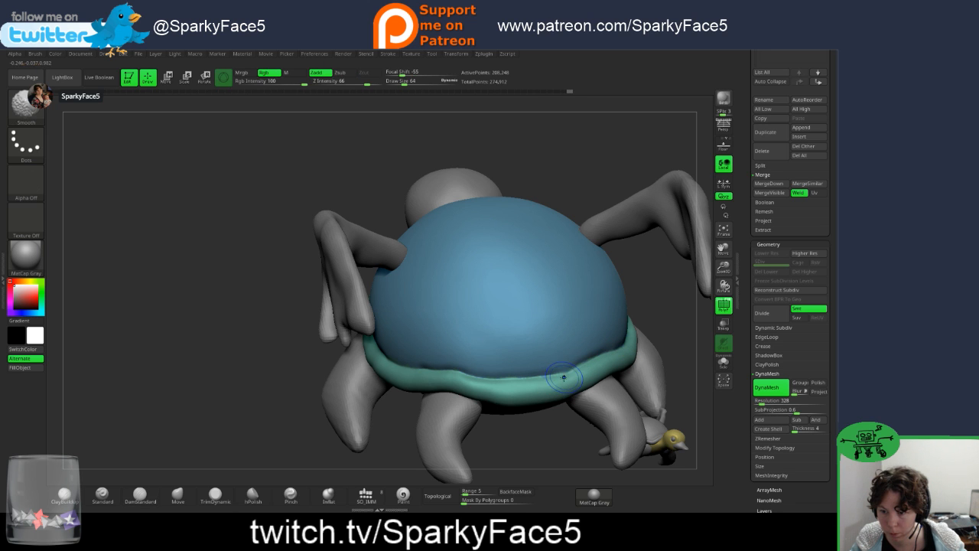
{"action": "mouse_move", "coordinate": [477, 438]}
{"action": "left_mouse_down"}
{"action": "mouse_move", "coordinate": [631, 368]}
{"action": "mouse_move", "coordinate": [642, 347]}
{"action": "mouse_move", "coordinate": [474, 429]}
{"action": "left_mouse_up"}
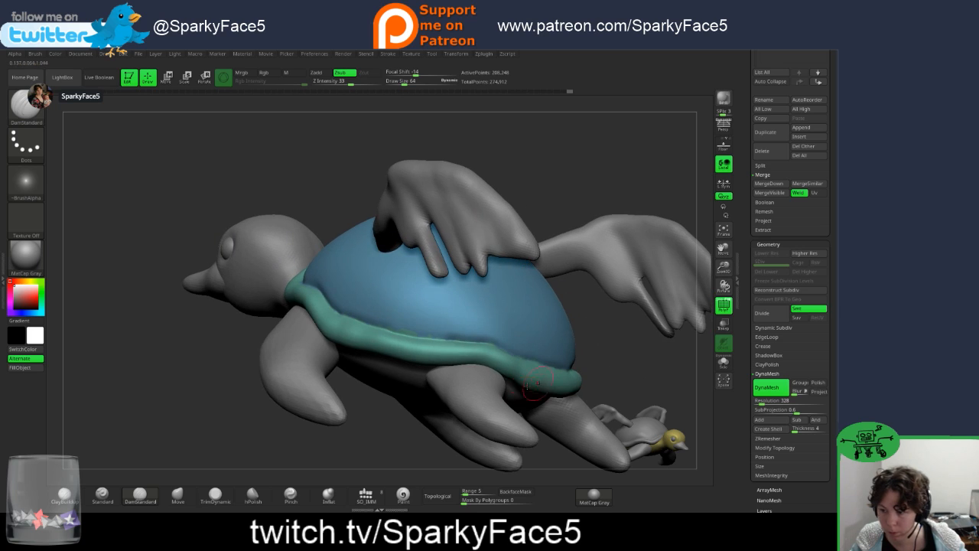
Step: Reshape the rear rim above the hind legs with the Move brush, turning on its Topological option
{"action": "left_click", "coordinate": [183, 496]}
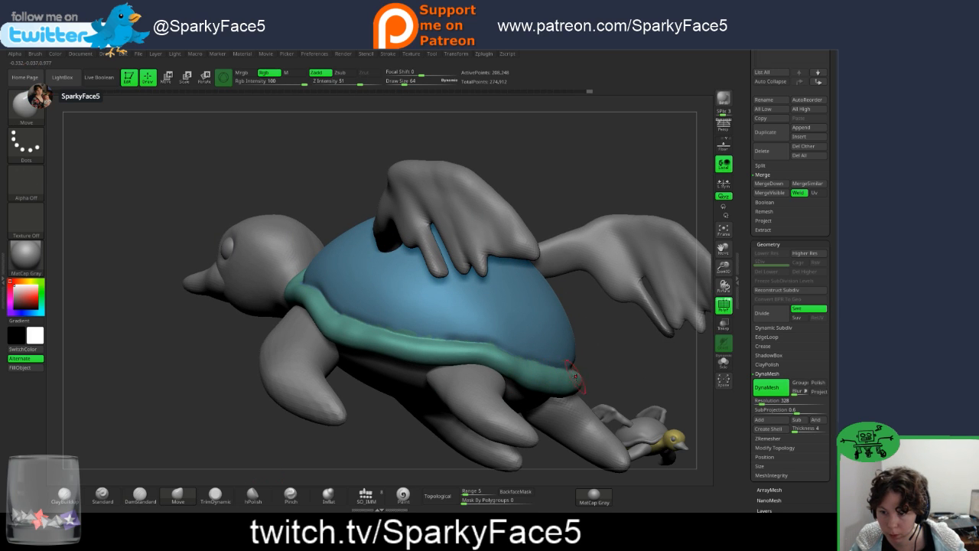
{"action": "left_click_drag", "start_coordinate": [575, 377], "coordinate": [534, 373]}
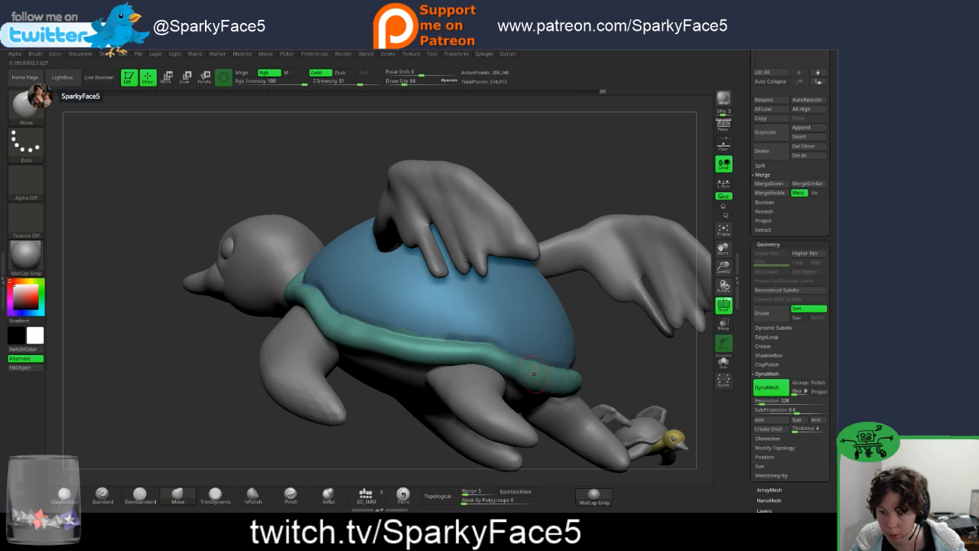
{"action": "left_click", "coordinate": [444, 496]}
{"action": "left_click_drag", "start_coordinate": [535, 371], "coordinate": [557, 372]}
{"action": "left_click_drag", "start_coordinate": [650, 367], "coordinate": [566, 381]}
{"action": "key", "text": "shift"}
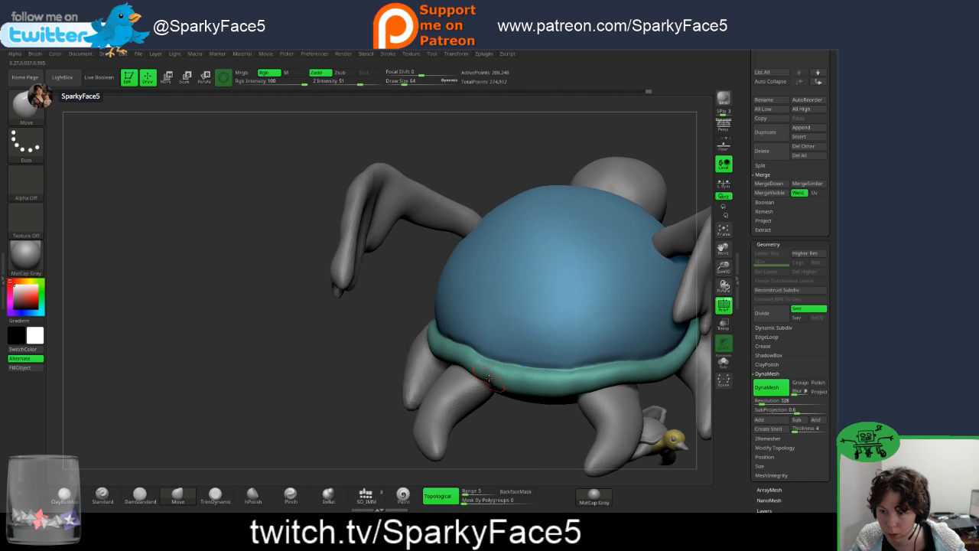
{"action": "left_click_drag", "start_coordinate": [485, 374], "coordinate": [524, 372]}
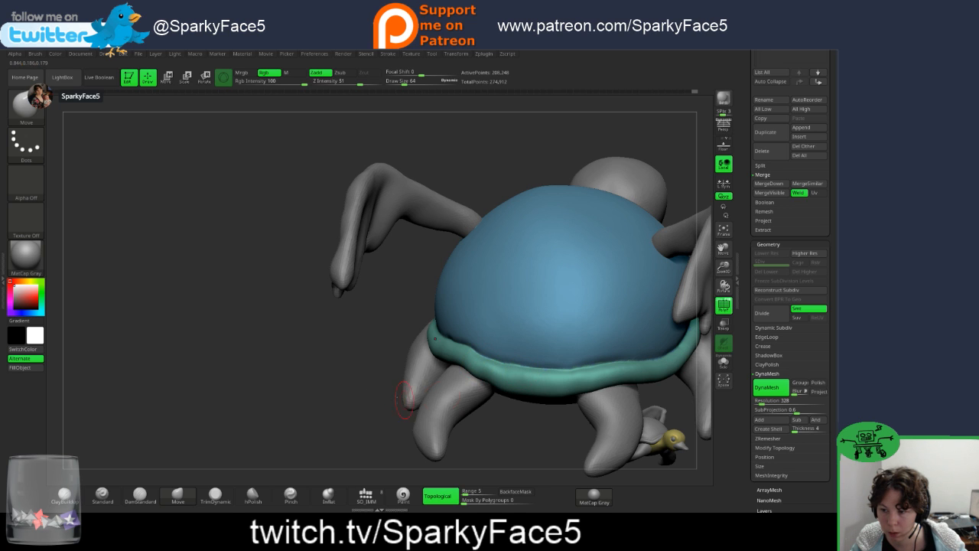
Step: Save the tool as a ZTool file named turducken t1 in the turducken folder
{"action": "mouse_move", "coordinate": [321, 394]}
{"action": "left_mouse_down"}
{"action": "mouse_move", "coordinate": [359, 374]}
{"action": "mouse_move", "coordinate": [390, 379]}
{"action": "mouse_move", "coordinate": [401, 411]}
{"action": "left_mouse_up"}
{"action": "key", "text": "shift"}
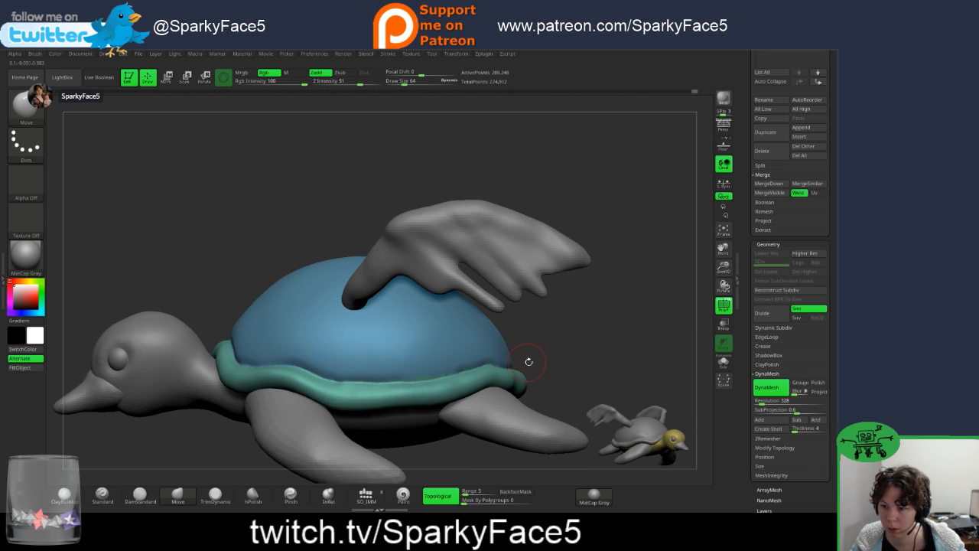
{"action": "mouse_move", "coordinate": [563, 350]}
{"action": "left_mouse_down"}
{"action": "mouse_move", "coordinate": [573, 391]}
{"action": "mouse_move", "coordinate": [564, 361]}
{"action": "mouse_move", "coordinate": [579, 288]}
{"action": "mouse_move", "coordinate": [489, 294]}
{"action": "mouse_move", "coordinate": [548, 310]}
{"action": "mouse_move", "coordinate": [577, 289]}
{"action": "mouse_move", "coordinate": [589, 233]}
{"action": "left_mouse_up"}
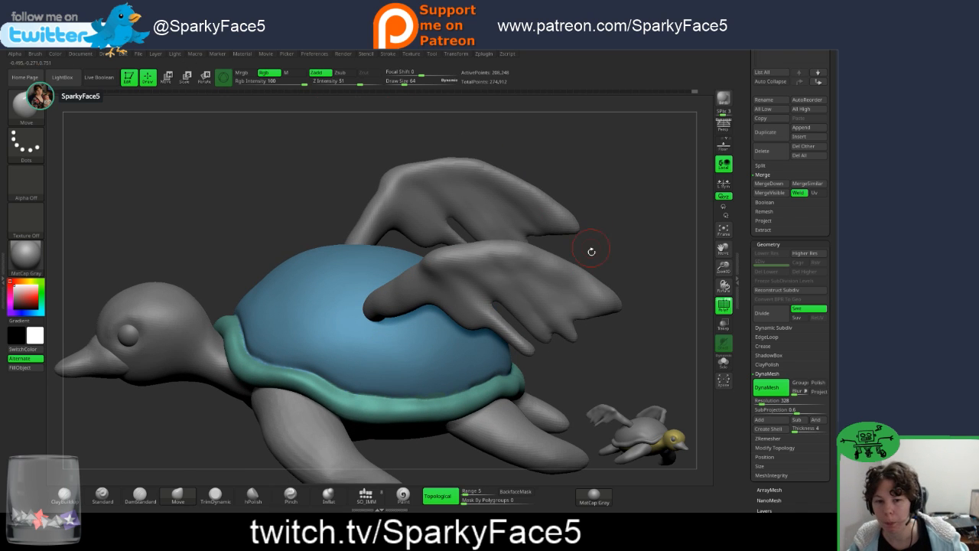
{"action": "scroll", "coordinate": [748, 115], "scroll_direction": "up", "scroll_amount": 5}
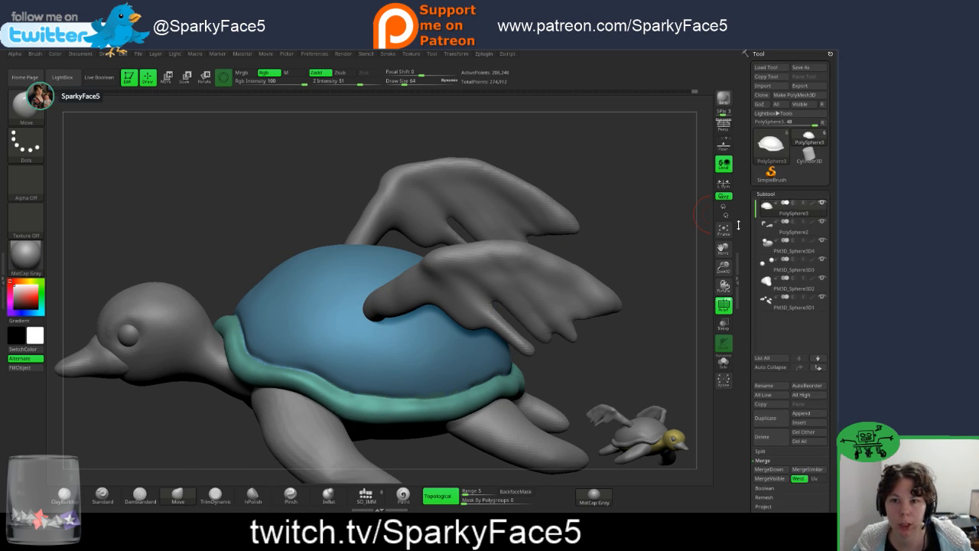
{"action": "left_click", "coordinate": [802, 68]}
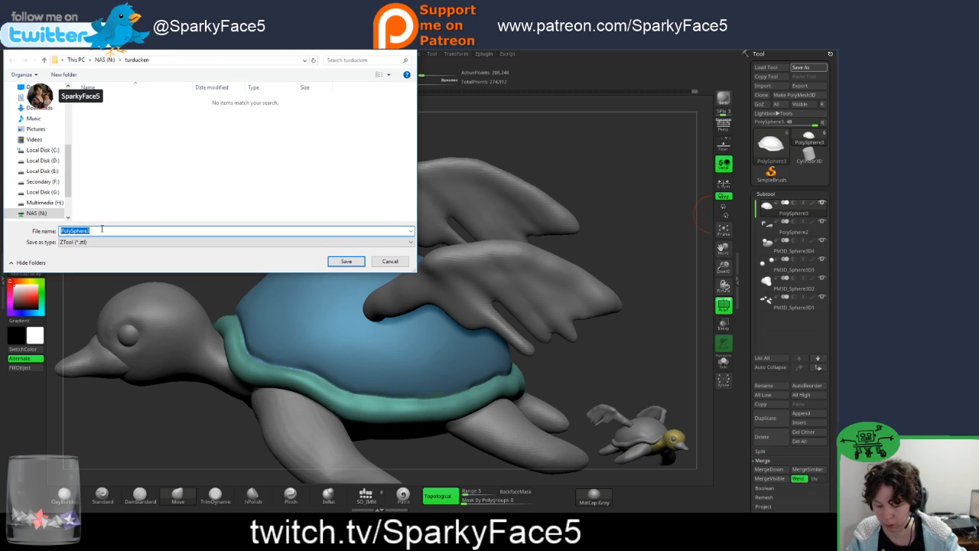
{"action": "type", "text": "turdu"}
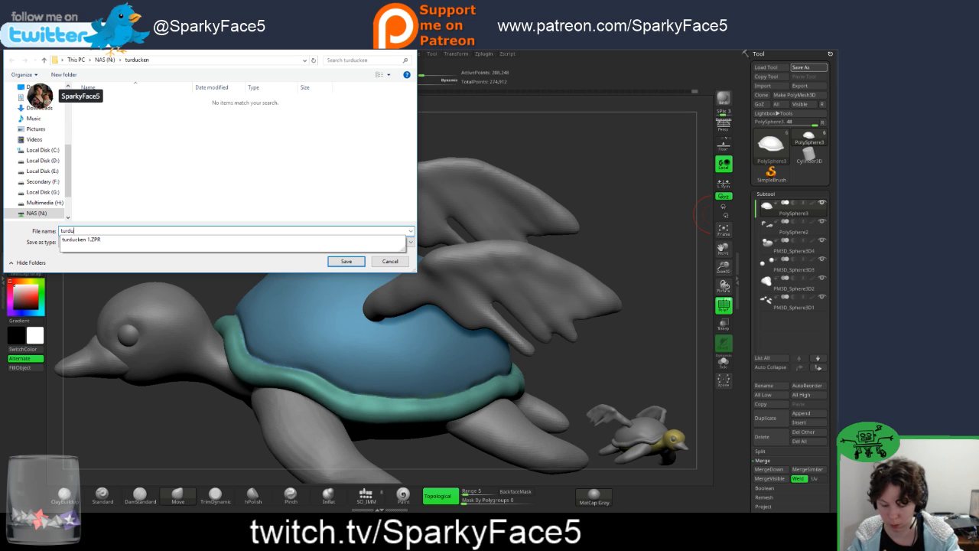
{"action": "type", "text": "cken"}
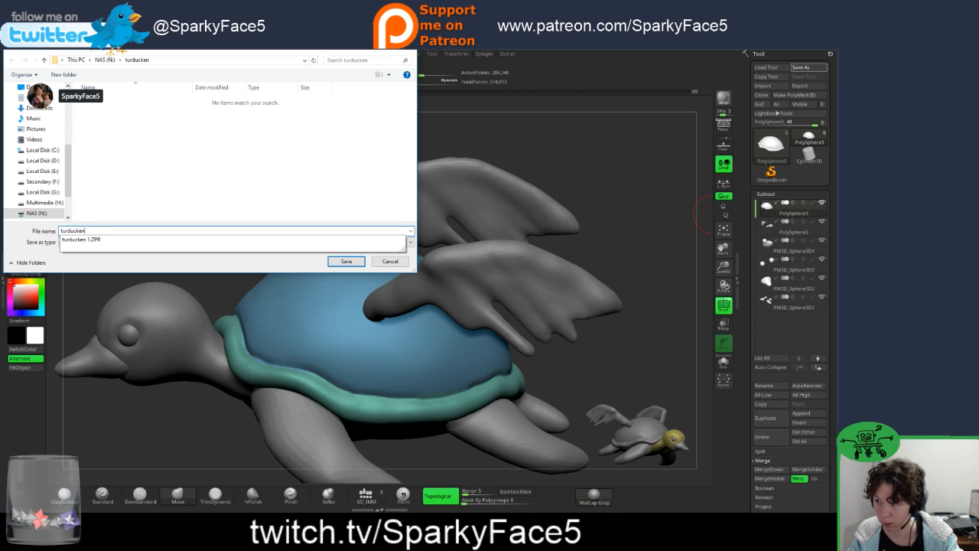
{"action": "type", "text": " t1"}
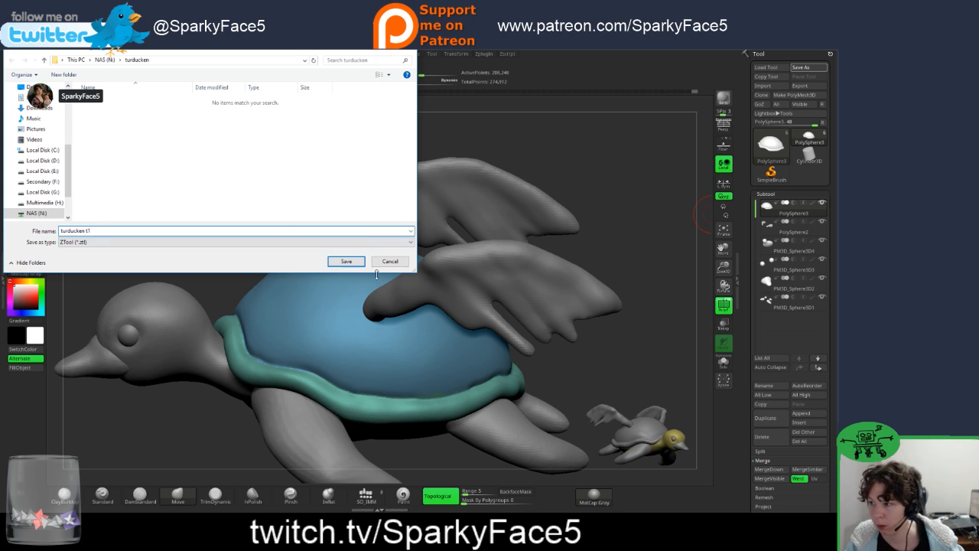
{"action": "left_click", "coordinate": [346, 261]}
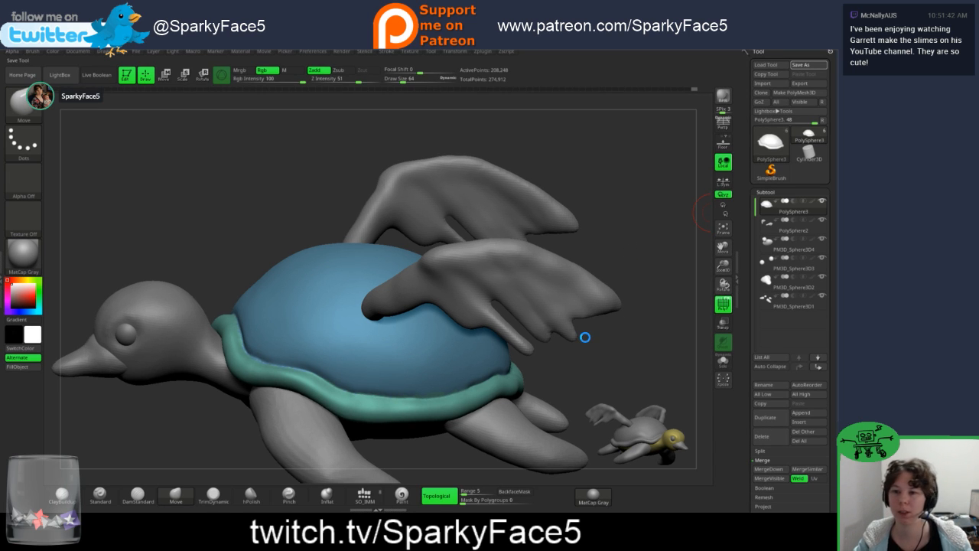
Step: Remesh the shell again with DynaMesh, keeping the current resolution
{"action": "left_click_drag", "start_coordinate": [618, 279], "coordinate": [623, 304]}
{"action": "left_click_drag", "start_coordinate": [624, 351], "coordinate": [602, 355]}
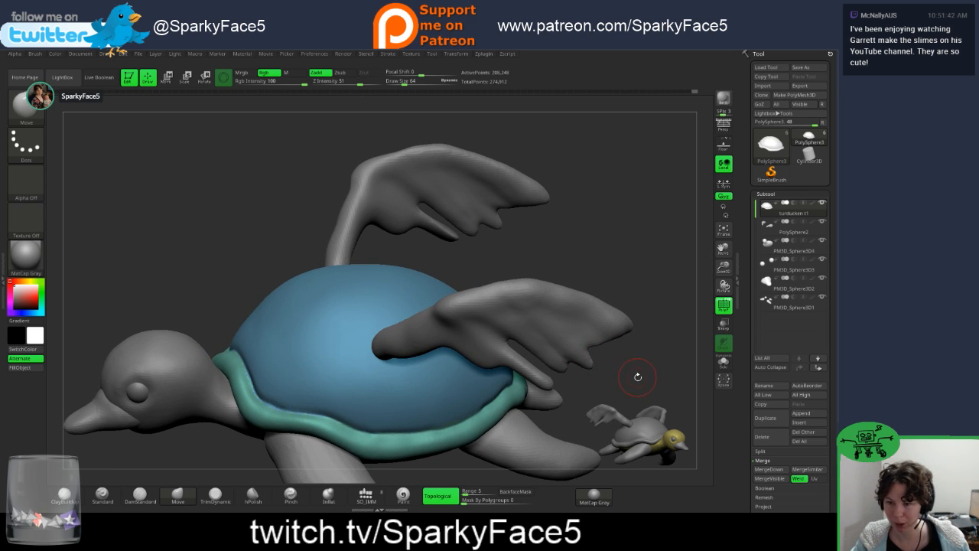
{"action": "key", "text": "ctrl"}
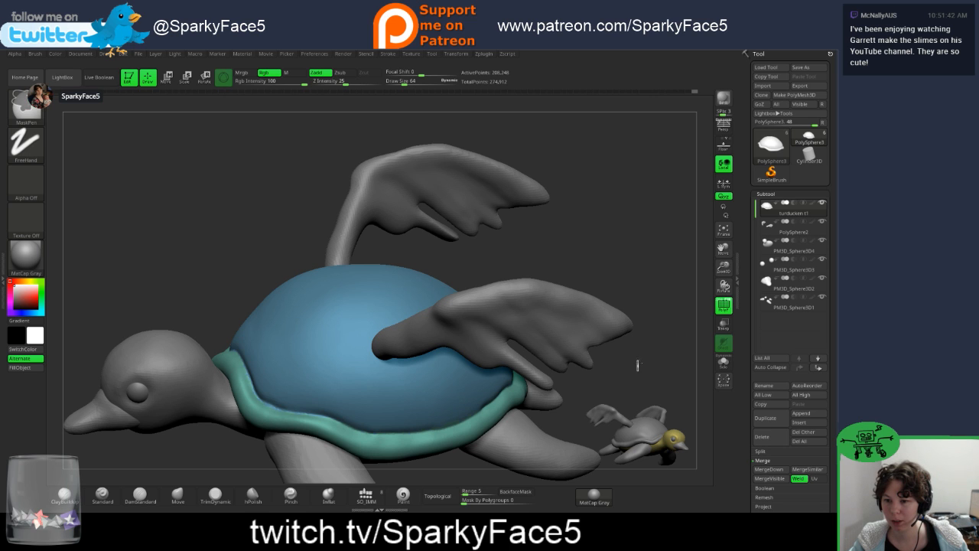
{"action": "key", "text": "shift+s"}
{"action": "mouse_move", "coordinate": [630, 376]}
{"action": "left_mouse_down", "text": "shift"}
{"action": "mouse_move", "coordinate": [626, 341]}
{"action": "mouse_move", "coordinate": [624, 361]}
{"action": "mouse_move", "coordinate": [643, 332]}
{"action": "mouse_move", "coordinate": [620, 313]}
{"action": "mouse_move", "coordinate": [634, 312]}
{"action": "mouse_move", "coordinate": [626, 293]}
{"action": "mouse_move", "coordinate": [641, 294]}
{"action": "mouse_move", "coordinate": [628, 294]}
{"action": "mouse_move", "coordinate": [647, 326]}
{"action": "mouse_move", "coordinate": [656, 304]}
{"action": "mouse_move", "coordinate": [627, 325]}
{"action": "left_mouse_up", "text": "shift"}
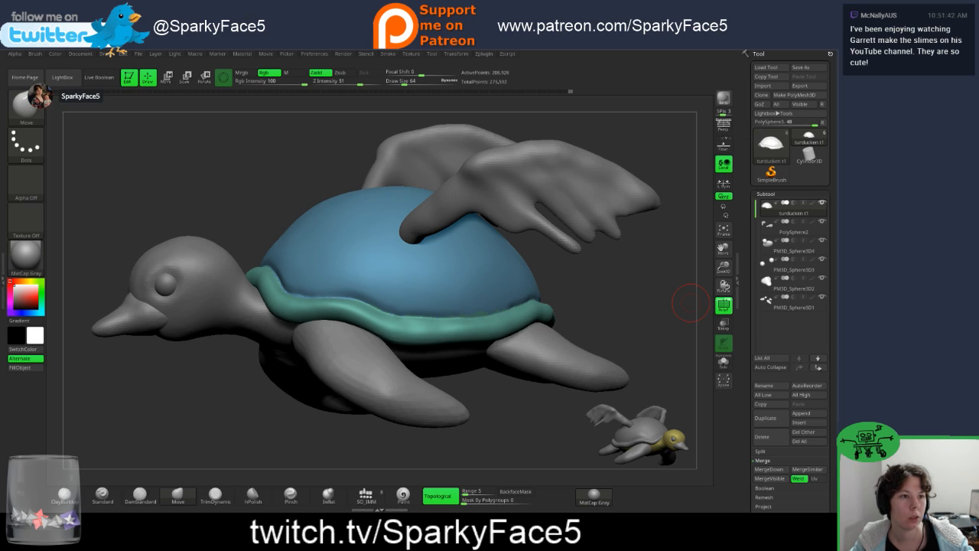
Step: Bring the Chrome window with the Google Images results for wings over the canvas, beside the creature's near wing
{"action": "left_click_drag", "start_coordinate": [834, 176], "coordinate": [302, 56]}
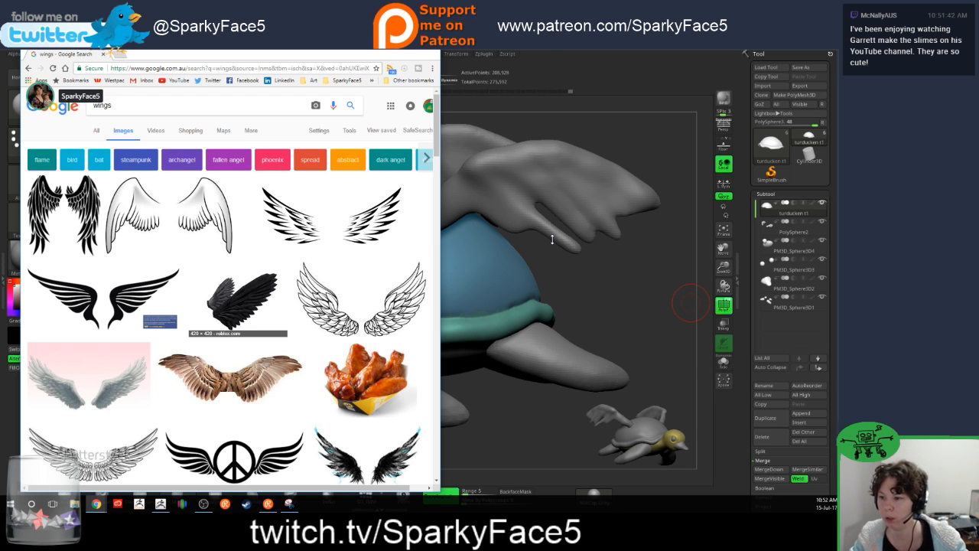
{"action": "scroll", "coordinate": [229, 291], "scroll_direction": "down", "scroll_amount": 1}
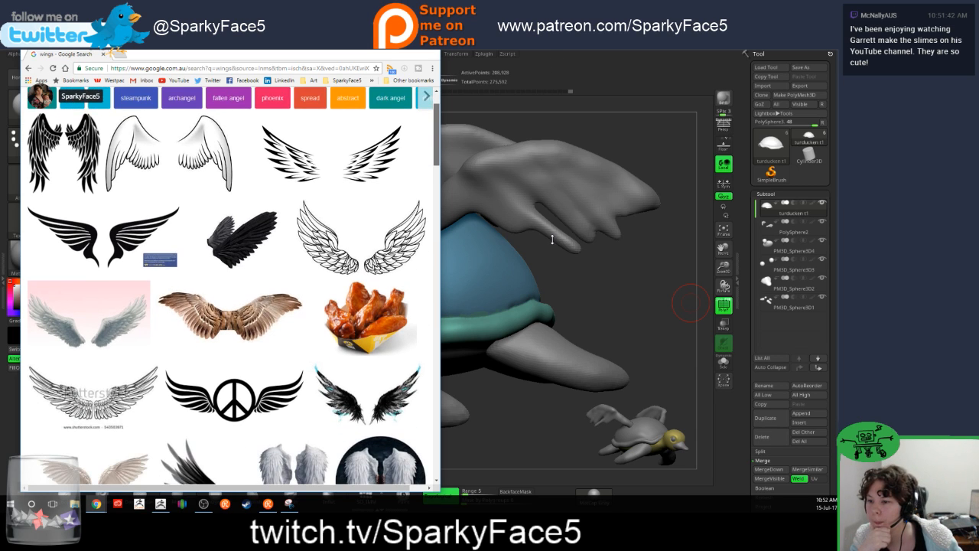
{"action": "scroll", "coordinate": [229, 291], "scroll_direction": "down", "scroll_amount": 1}
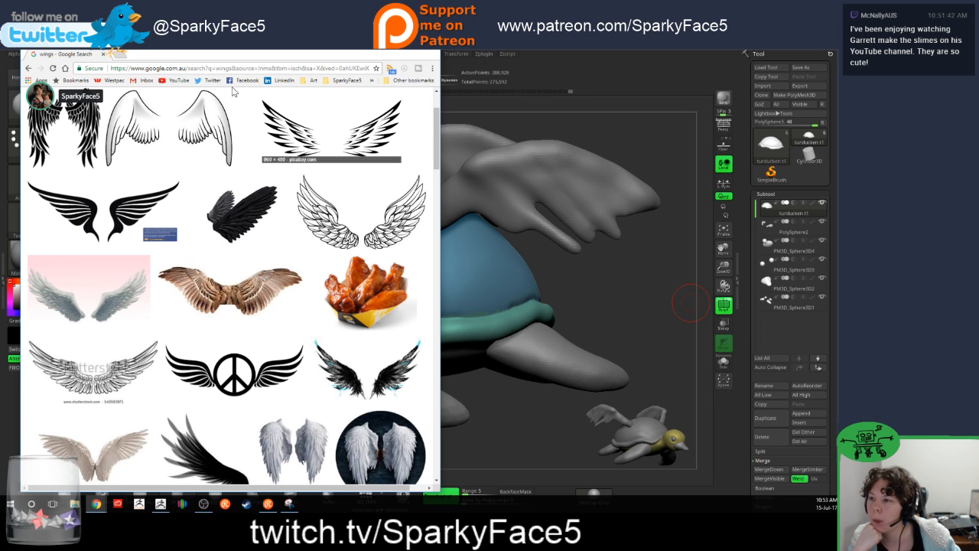
{"action": "left_click_drag", "start_coordinate": [323, 54], "coordinate": [250, 233]}
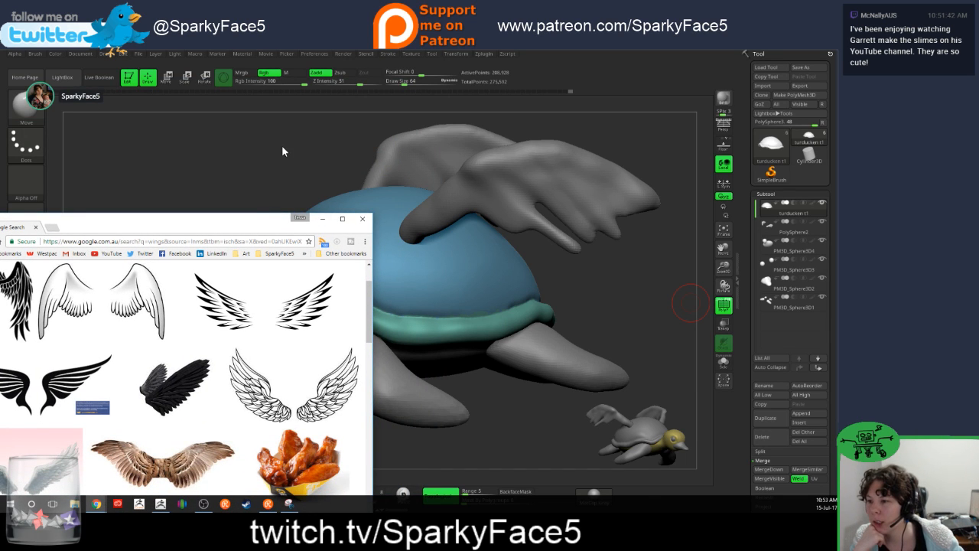
{"action": "left_click_drag", "start_coordinate": [250, 226], "coordinate": [314, 93]}
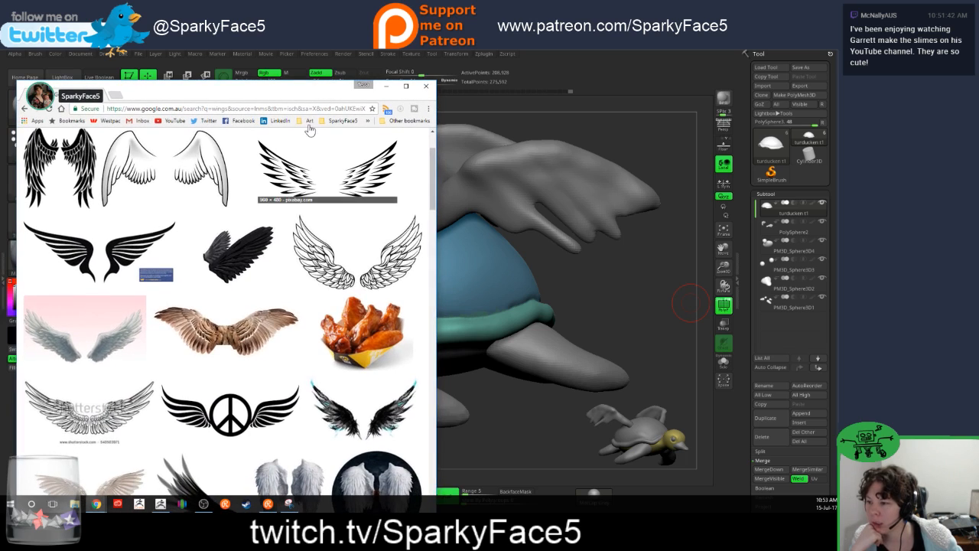
Step: Look through the wing image results for references on wing shape and feather layout
{"action": "scroll", "coordinate": [309, 130], "scroll_direction": "down", "scroll_amount": 2}
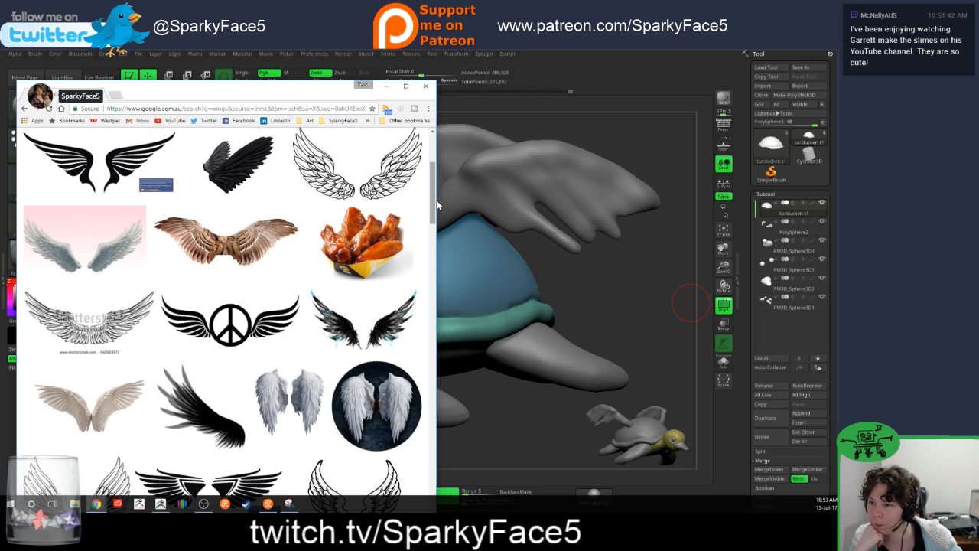
{"action": "scroll", "coordinate": [438, 204], "scroll_direction": "down", "scroll_amount": 4}
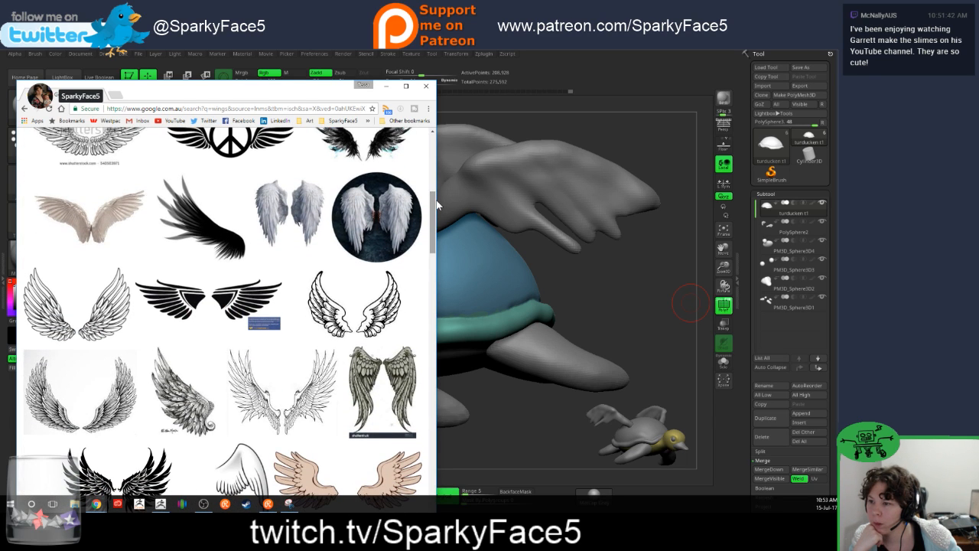
{"action": "scroll", "coordinate": [437, 205], "scroll_direction": "down", "scroll_amount": 1}
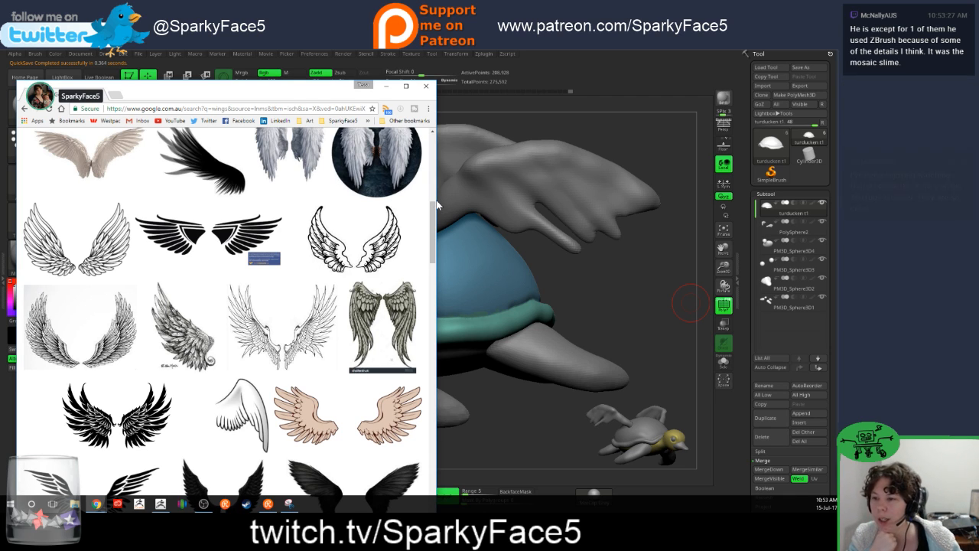
{"action": "scroll", "coordinate": [432, 205], "scroll_direction": "down", "scroll_amount": 4}
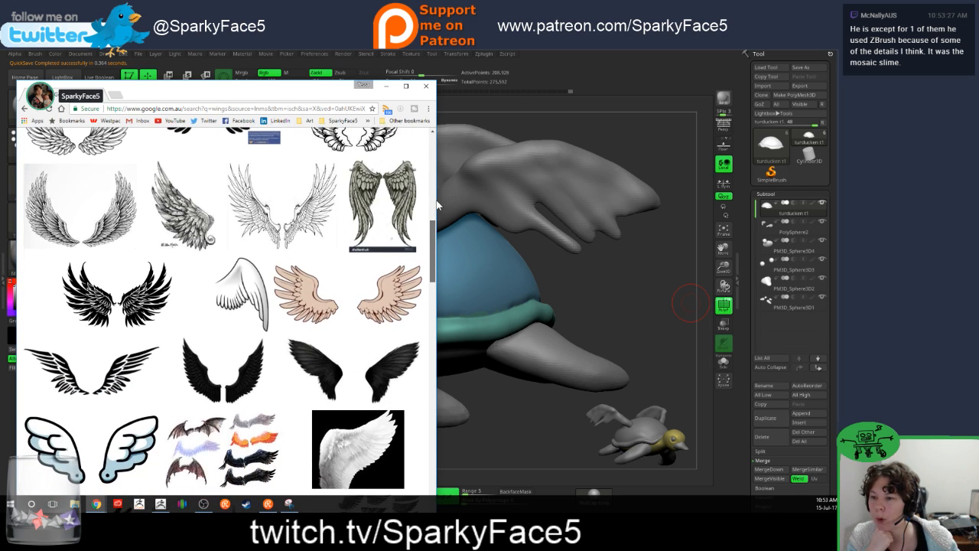
{"action": "scroll", "coordinate": [438, 205], "scroll_direction": "down", "scroll_amount": 1}
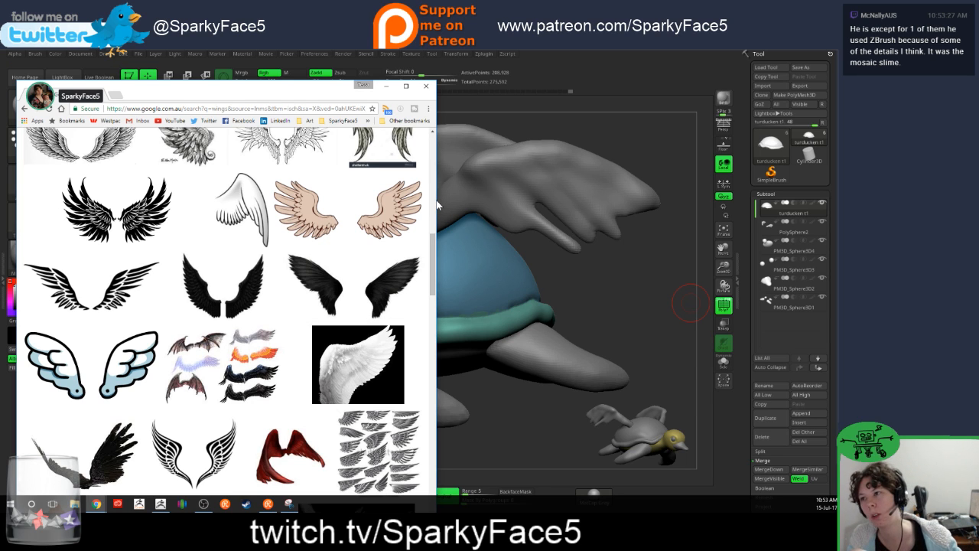
{"action": "scroll", "coordinate": [437, 260], "scroll_direction": "down", "scroll_amount": 3}
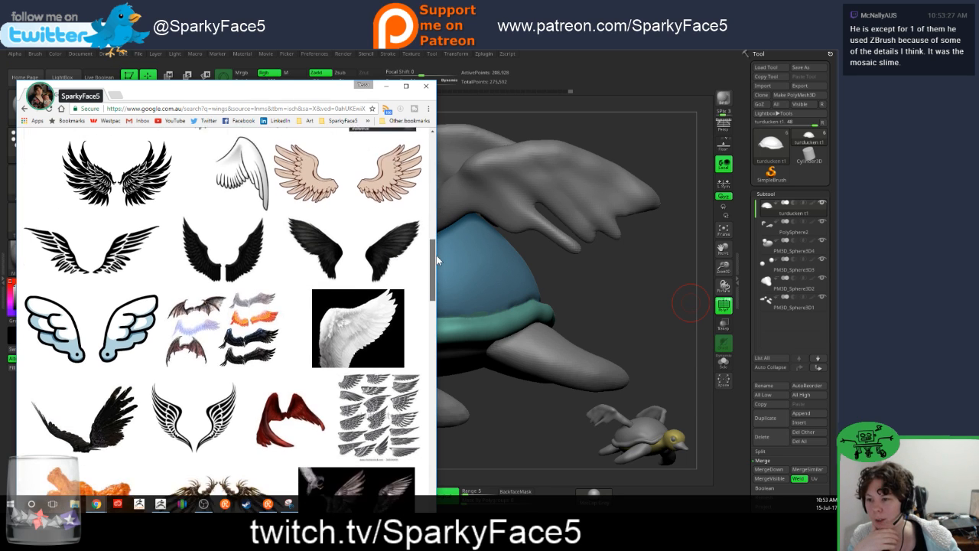
{"action": "scroll", "coordinate": [437, 261], "scroll_direction": "down", "scroll_amount": 2}
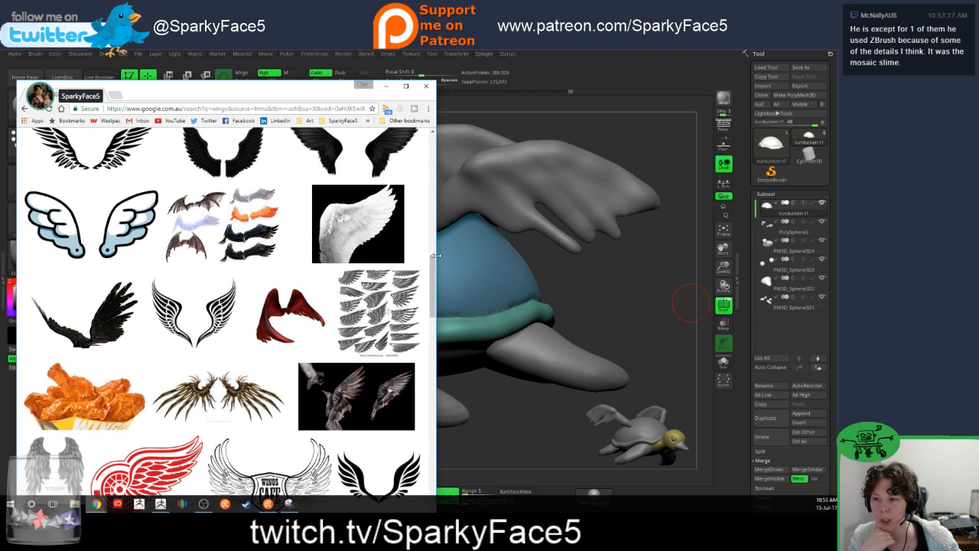
{"action": "scroll", "coordinate": [437, 260], "scroll_direction": "down", "scroll_amount": 2}
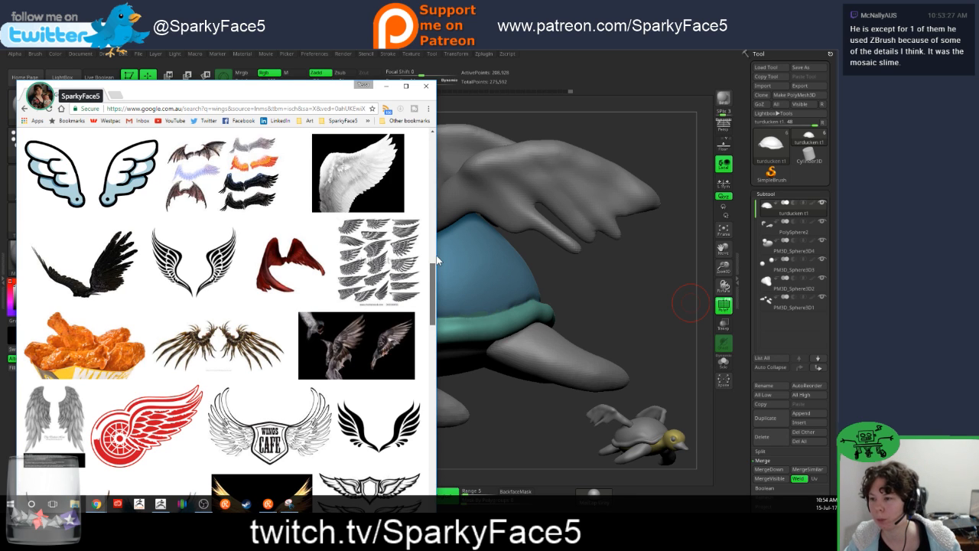
{"action": "scroll", "coordinate": [437, 261], "scroll_direction": "down", "scroll_amount": 1}
{"action": "scroll", "coordinate": [437, 260], "scroll_direction": "up", "scroll_amount": 2}
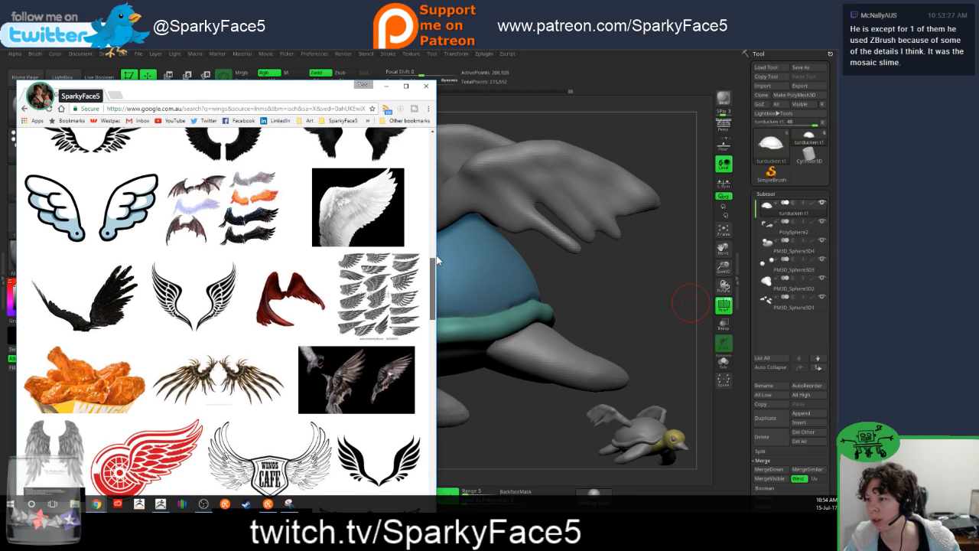
{"action": "scroll", "coordinate": [438, 261], "scroll_direction": "down", "scroll_amount": 1}
{"action": "scroll", "coordinate": [437, 261], "scroll_direction": "down", "scroll_amount": 1}
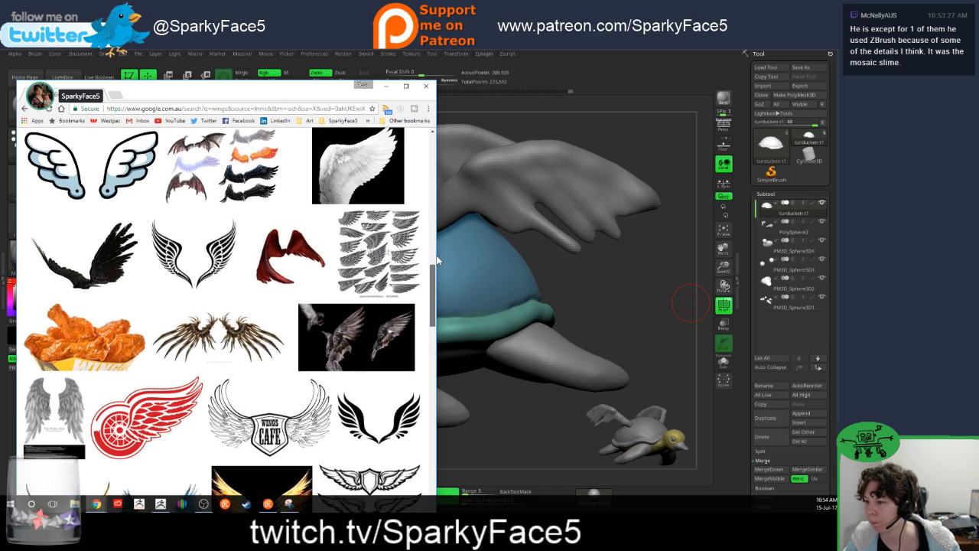
{"action": "scroll", "coordinate": [438, 261], "scroll_direction": "down", "scroll_amount": 1}
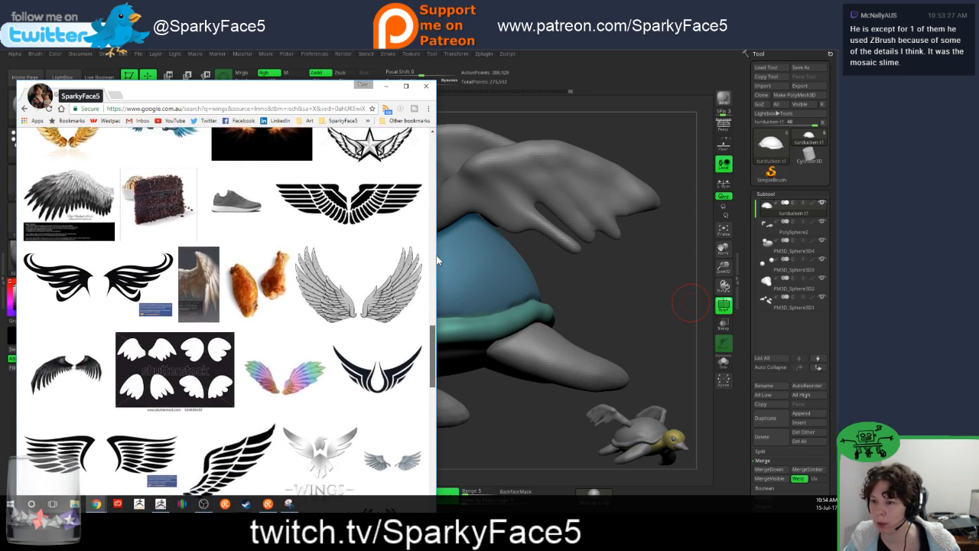
{"action": "scroll", "coordinate": [432, 260], "scroll_direction": "down", "scroll_amount": 1}
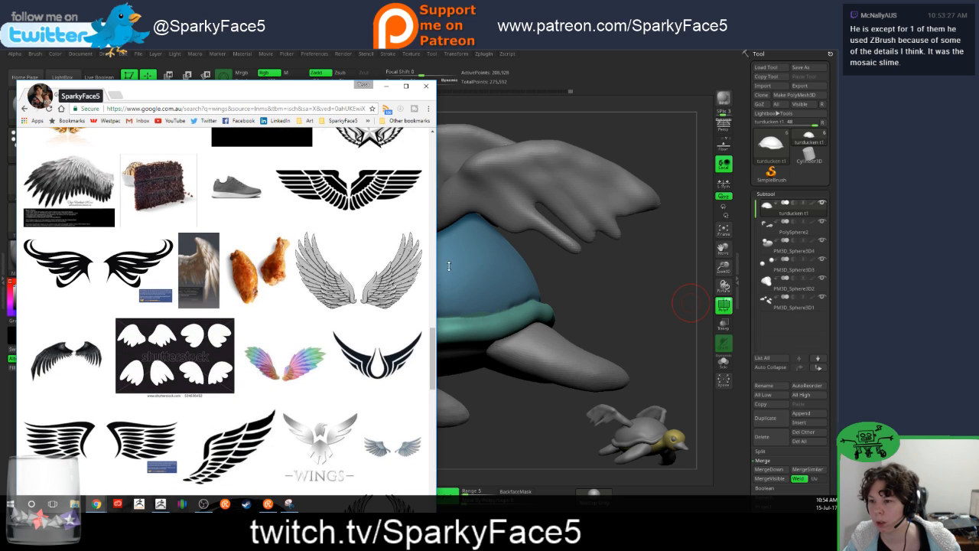
{"action": "scroll", "coordinate": [437, 285], "scroll_direction": "down", "scroll_amount": 5}
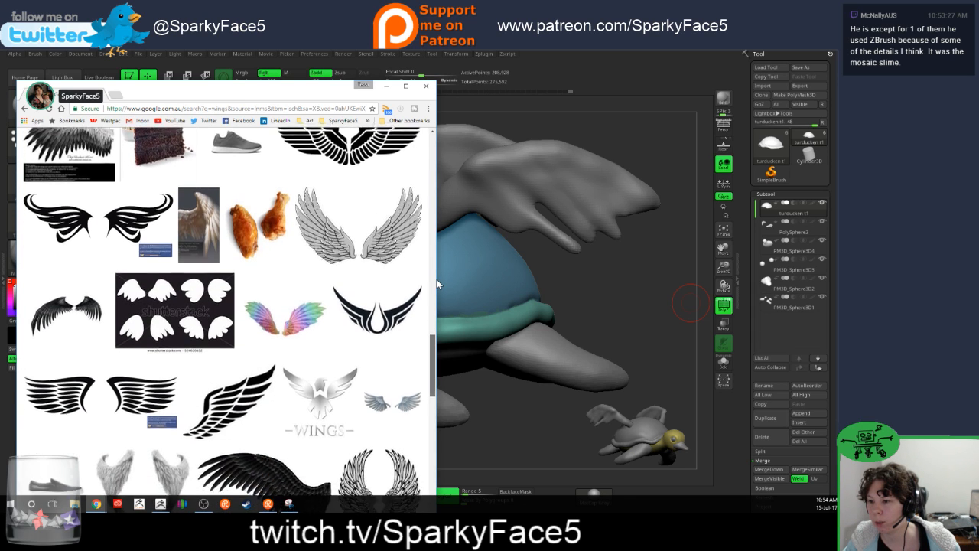
{"action": "scroll", "coordinate": [437, 285], "scroll_direction": "down", "scroll_amount": 3}
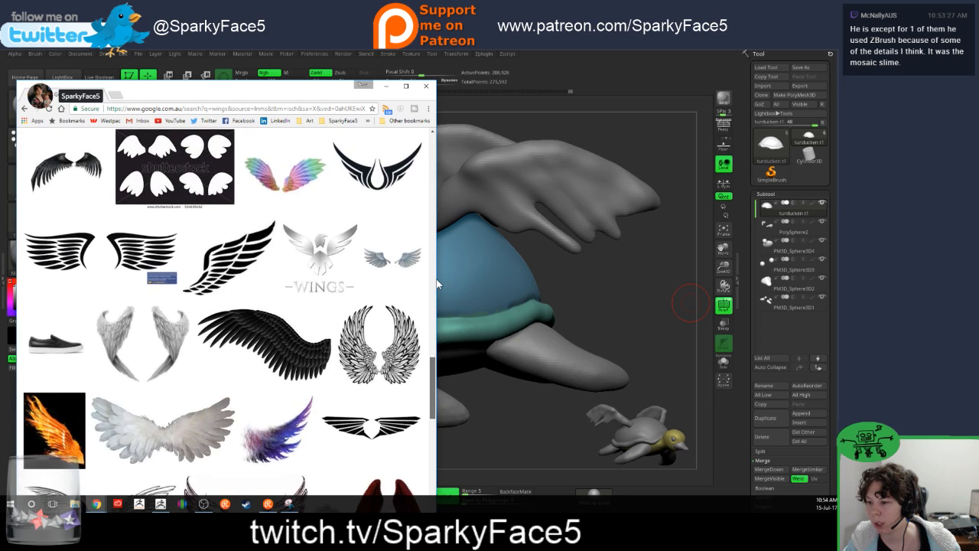
{"action": "scroll", "coordinate": [437, 284], "scroll_direction": "down", "scroll_amount": 3}
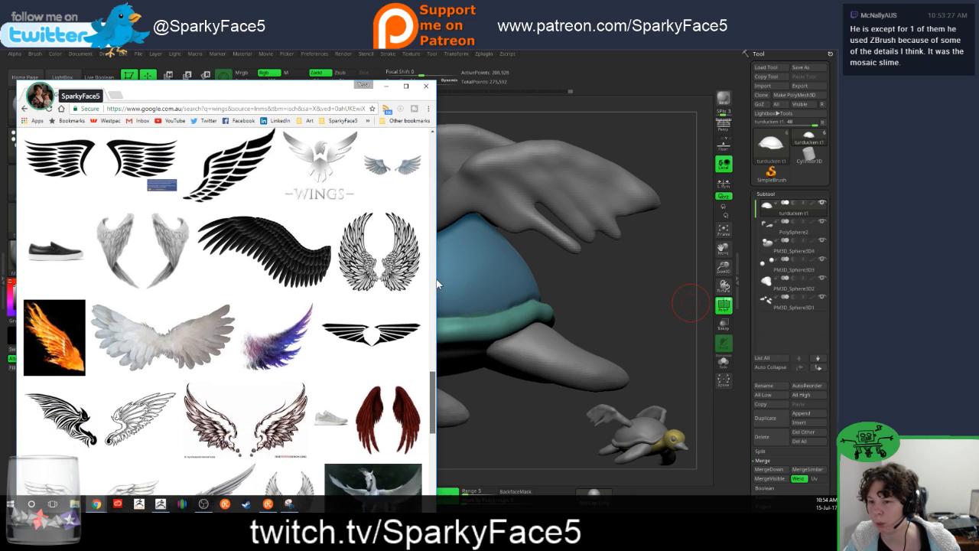
{"action": "scroll", "coordinate": [437, 284], "scroll_direction": "down", "scroll_amount": 7}
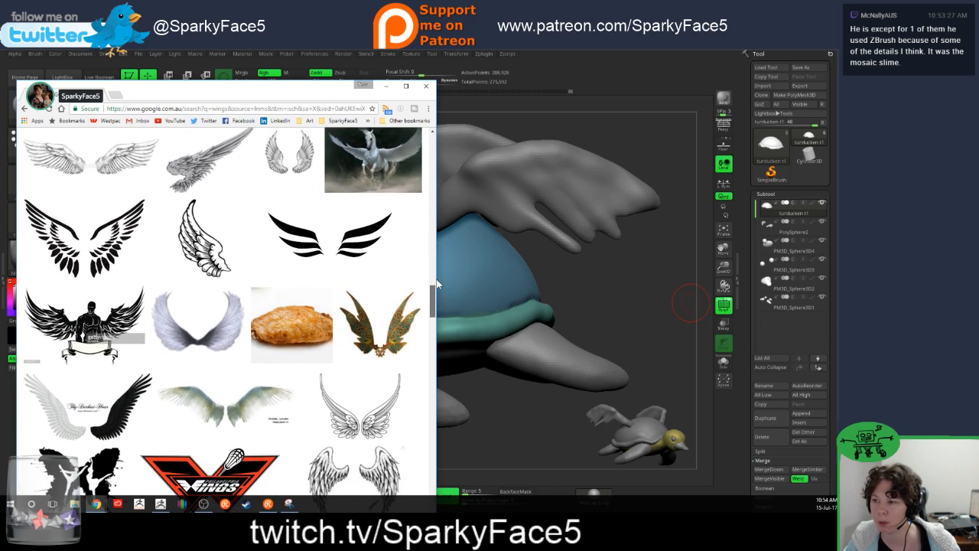
{"action": "scroll", "coordinate": [437, 284], "scroll_direction": "up", "scroll_amount": 1}
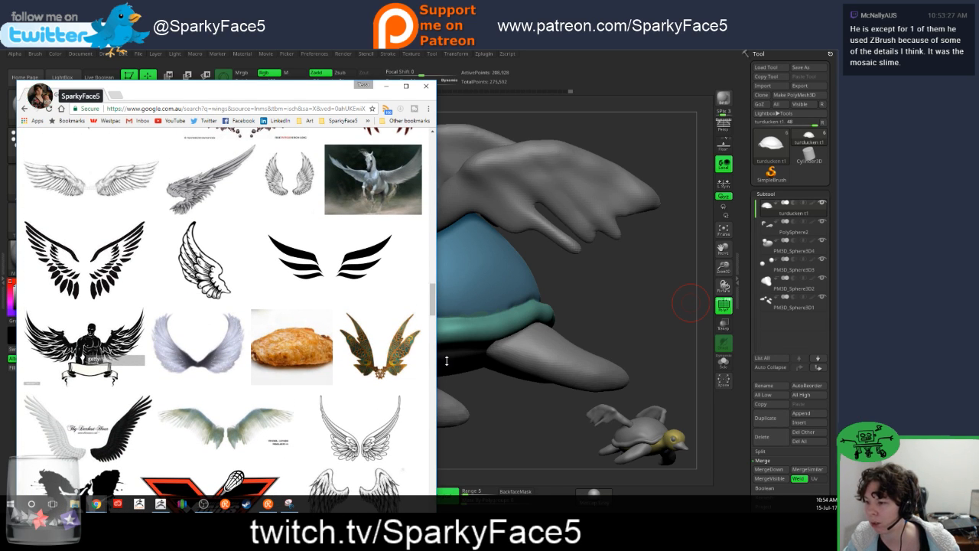
{"action": "scroll", "coordinate": [436, 372], "scroll_direction": "down", "scroll_amount": 3}
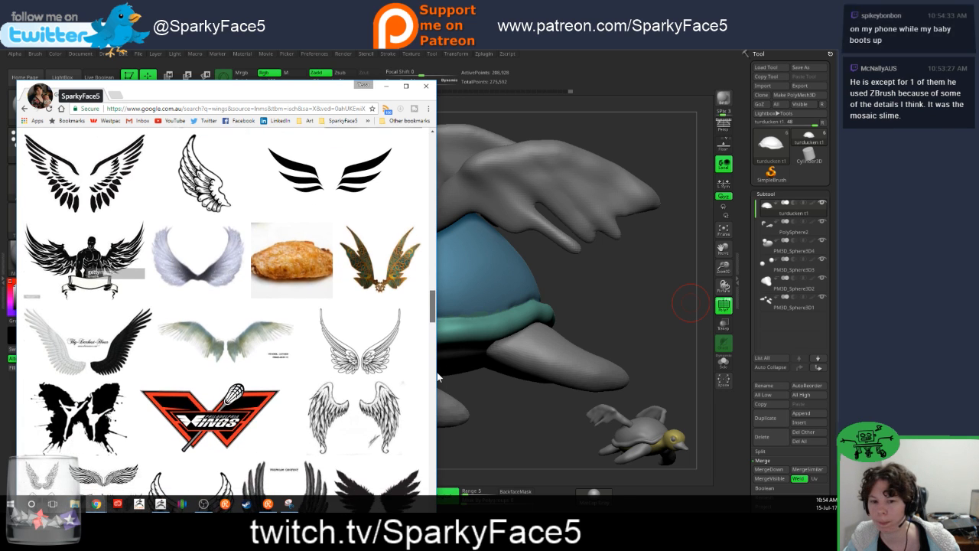
{"action": "scroll", "coordinate": [437, 371], "scroll_direction": "down", "scroll_amount": 3}
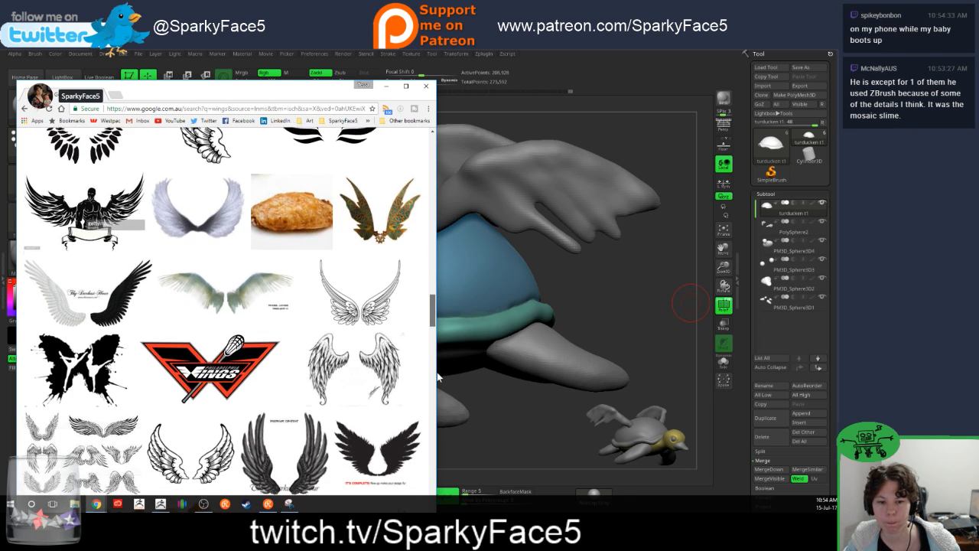
Step: Browse further down the wing image results for feathered wing references, and return to the ZBrush sculpt
{"action": "scroll", "coordinate": [437, 372], "scroll_direction": "down", "scroll_amount": 1}
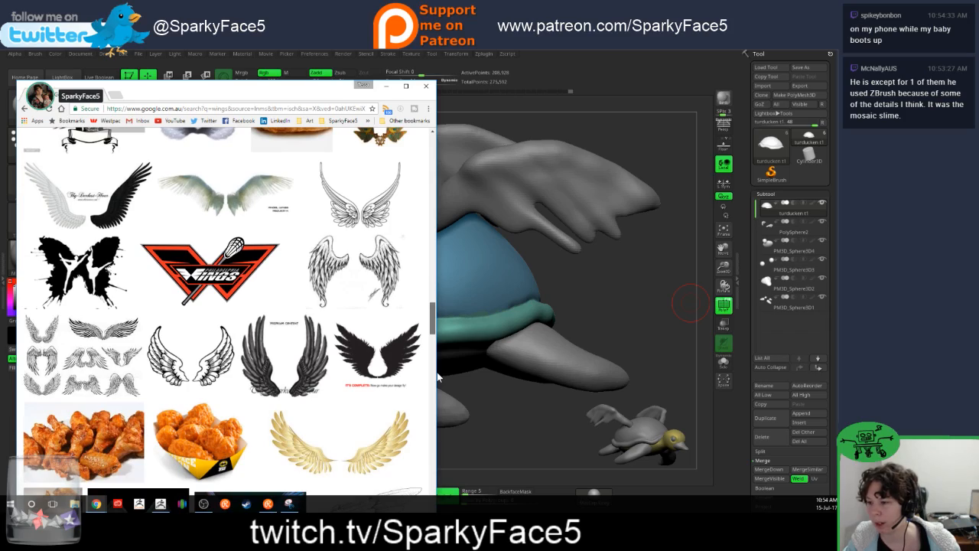
{"action": "scroll", "coordinate": [437, 372], "scroll_direction": "down", "scroll_amount": 2}
{"action": "scroll", "coordinate": [437, 371], "scroll_direction": "down", "scroll_amount": 6}
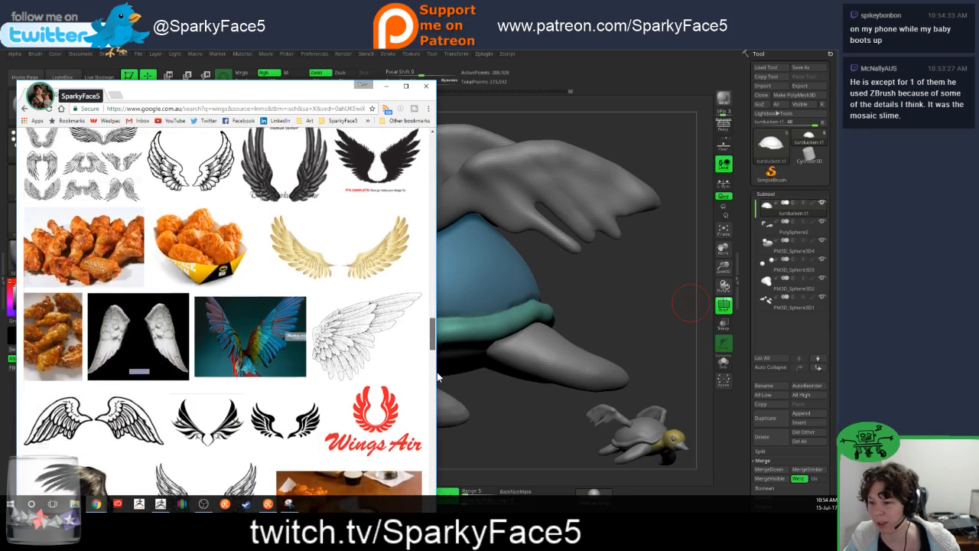
{"action": "scroll", "coordinate": [437, 372], "scroll_direction": "down", "scroll_amount": 2}
{"action": "scroll", "coordinate": [437, 371], "scroll_direction": "up", "scroll_amount": 15}
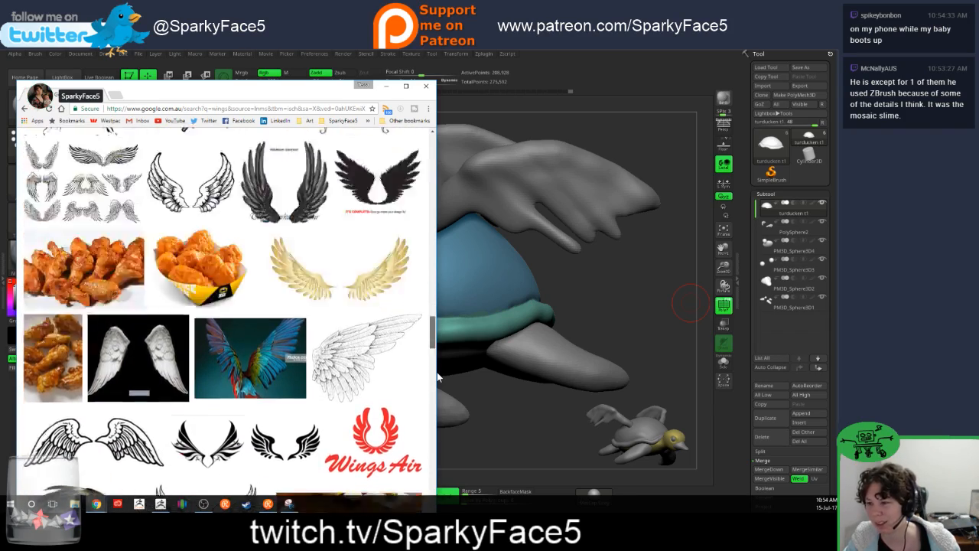
{"action": "left_click", "coordinate": [386, 85]}
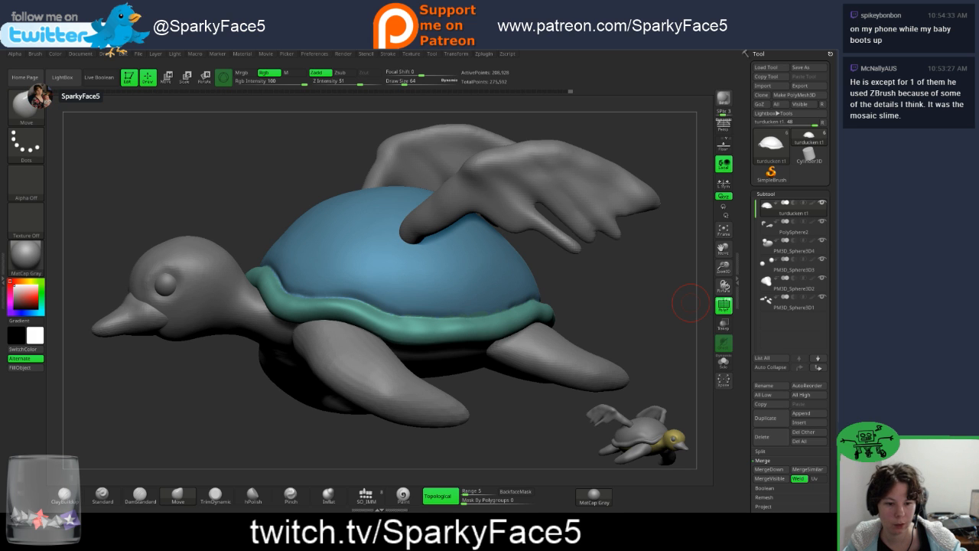
{"action": "key", "text": "alt+Tab"}
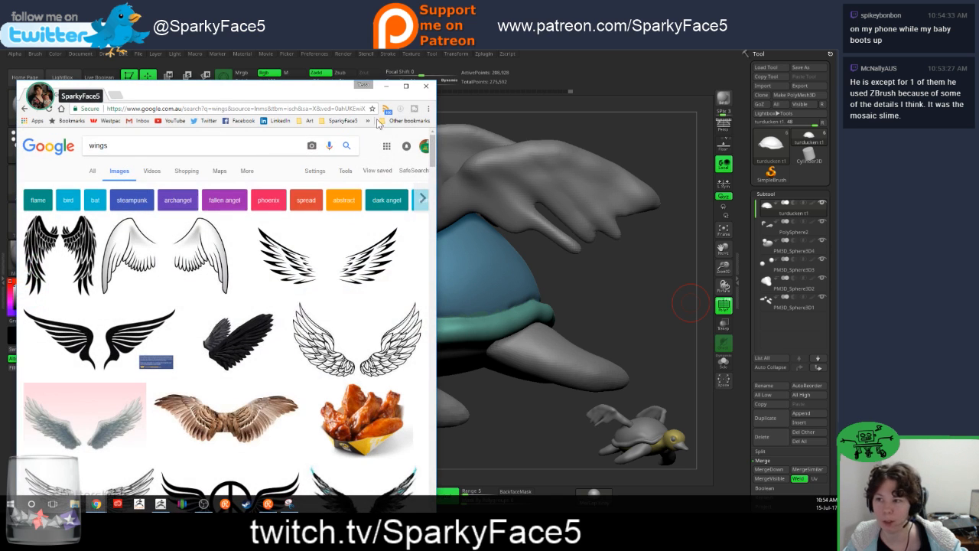
{"action": "key", "text": "alt+Tab"}
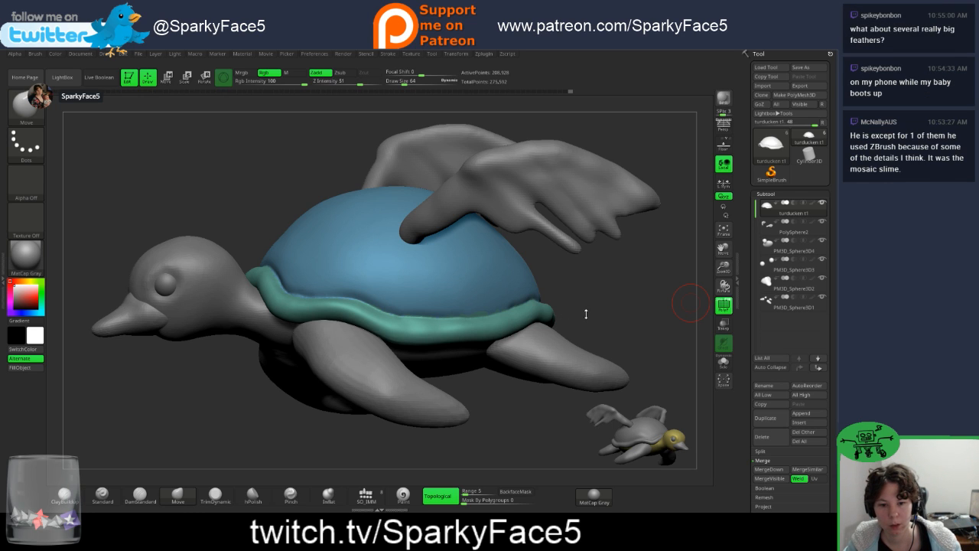
Step: Hide the wings subtool to judge the creature without wings, show it again, and examine the wings from several angles
{"action": "mouse_move", "coordinate": [599, 313]}
{"action": "left_mouse_down"}
{"action": "mouse_move", "coordinate": [601, 299]}
{"action": "mouse_move", "coordinate": [579, 299]}
{"action": "left_mouse_up"}
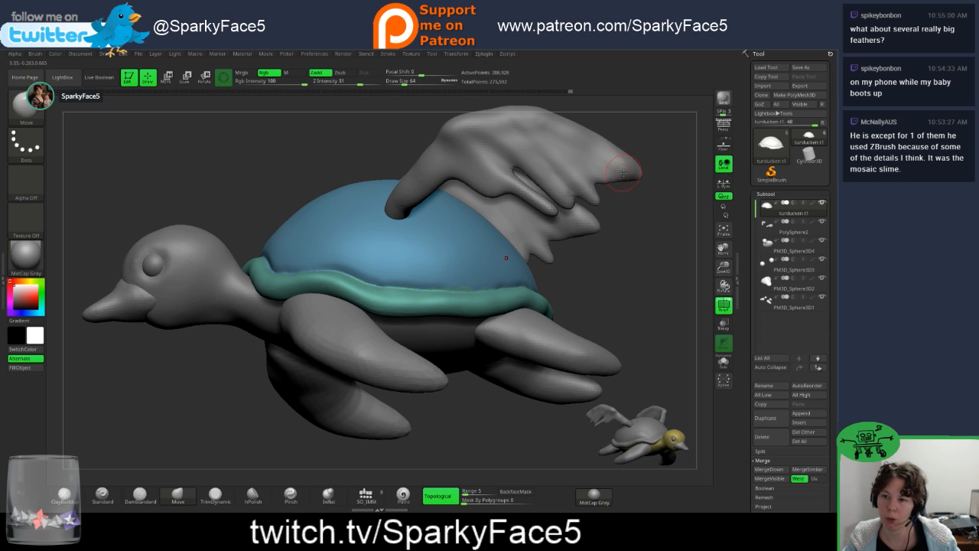
{"action": "mouse_move", "coordinate": [813, 260]}
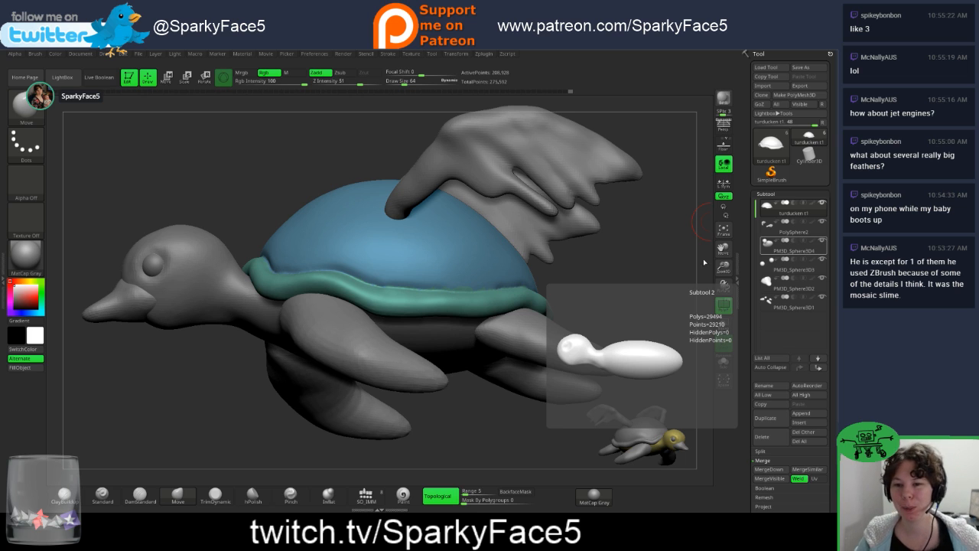
{"action": "left_click", "coordinate": [822, 222]}
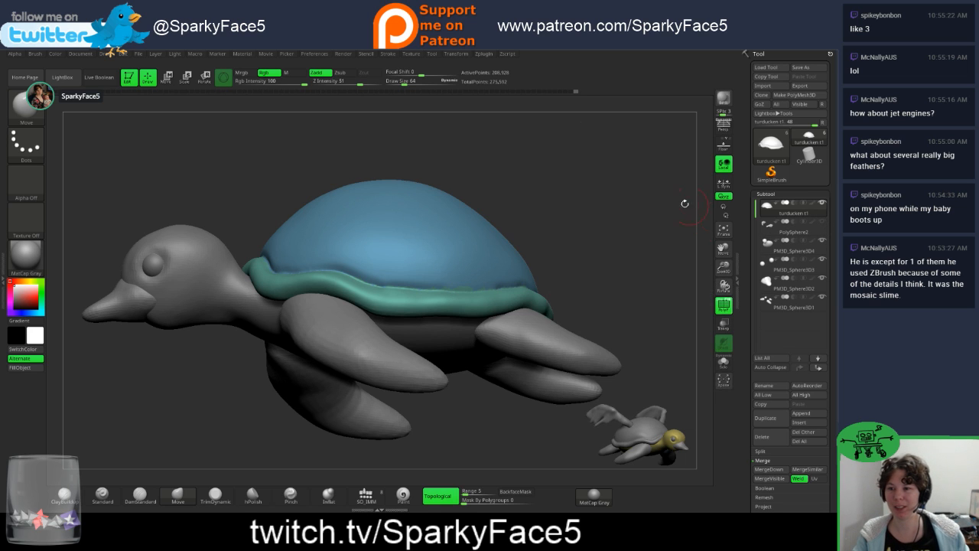
{"action": "left_click_drag", "start_coordinate": [686, 203], "coordinate": [376, 283]}
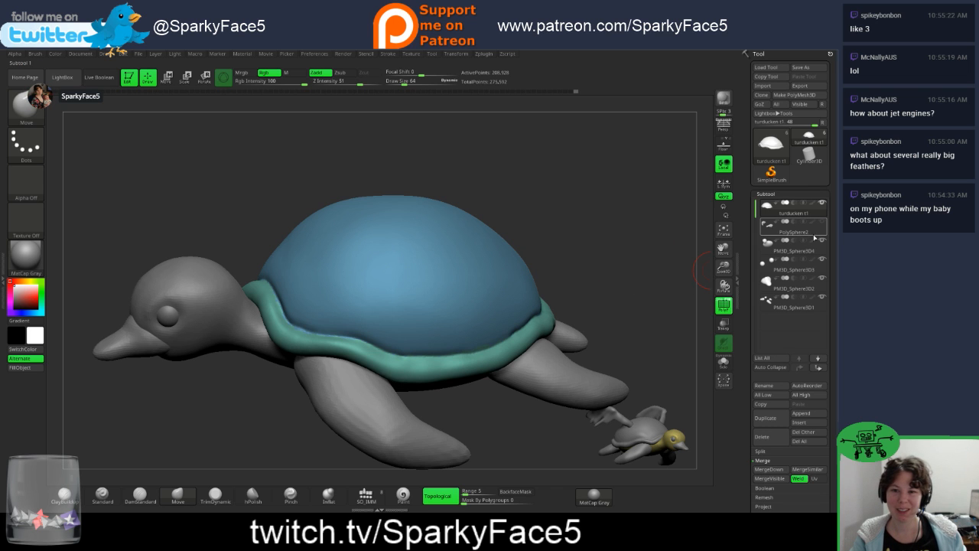
{"action": "left_click", "coordinate": [822, 222]}
{"action": "left_click_drag", "start_coordinate": [670, 335], "coordinate": [664, 308]}
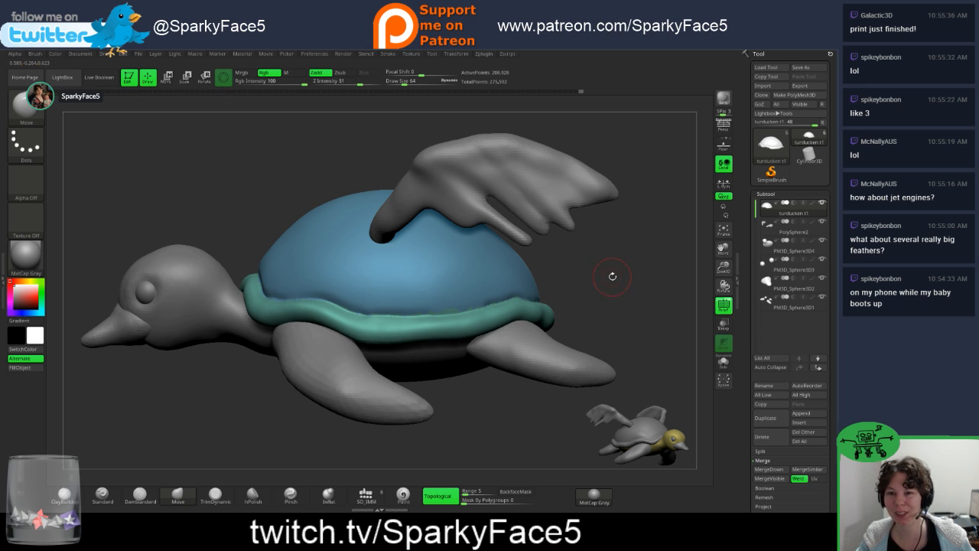
{"action": "mouse_move", "coordinate": [605, 281]}
{"action": "left_mouse_down"}
{"action": "mouse_move", "coordinate": [585, 298]}
{"action": "mouse_move", "coordinate": [579, 271]}
{"action": "mouse_move", "coordinate": [602, 277]}
{"action": "mouse_move", "coordinate": [589, 271]}
{"action": "mouse_move", "coordinate": [578, 287]}
{"action": "mouse_move", "coordinate": [596, 269]}
{"action": "left_mouse_up"}
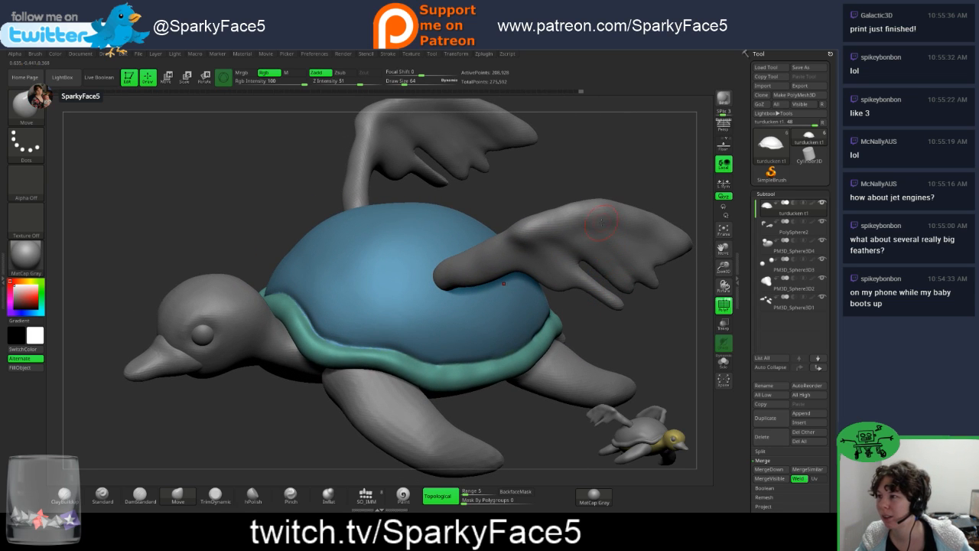
{"action": "left_click_drag", "start_coordinate": [630, 335], "coordinate": [624, 314]}
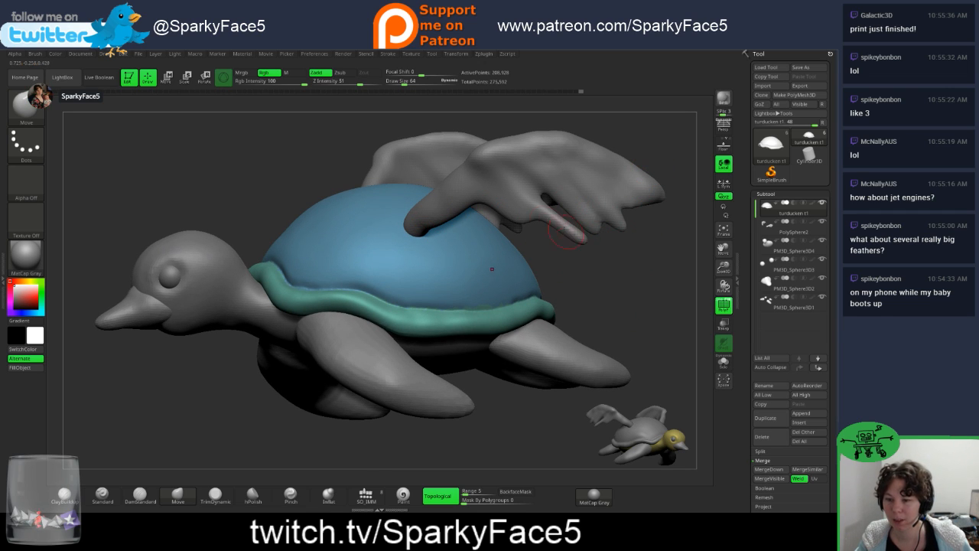
Step: Select the wings subtool and build up the near wing's arm with the Inflate brush, smoothing its surface
{"action": "left_click", "coordinate": [497, 184], "text": "alt"}
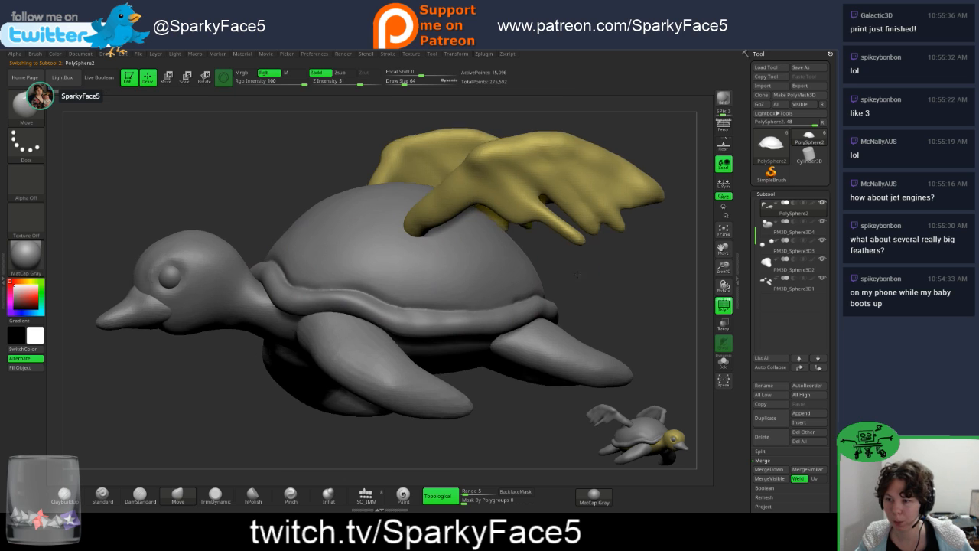
{"action": "mouse_move", "coordinate": [557, 258]}
{"action": "left_mouse_down"}
{"action": "mouse_move", "coordinate": [612, 299]}
{"action": "mouse_move", "coordinate": [579, 272]}
{"action": "left_mouse_up"}
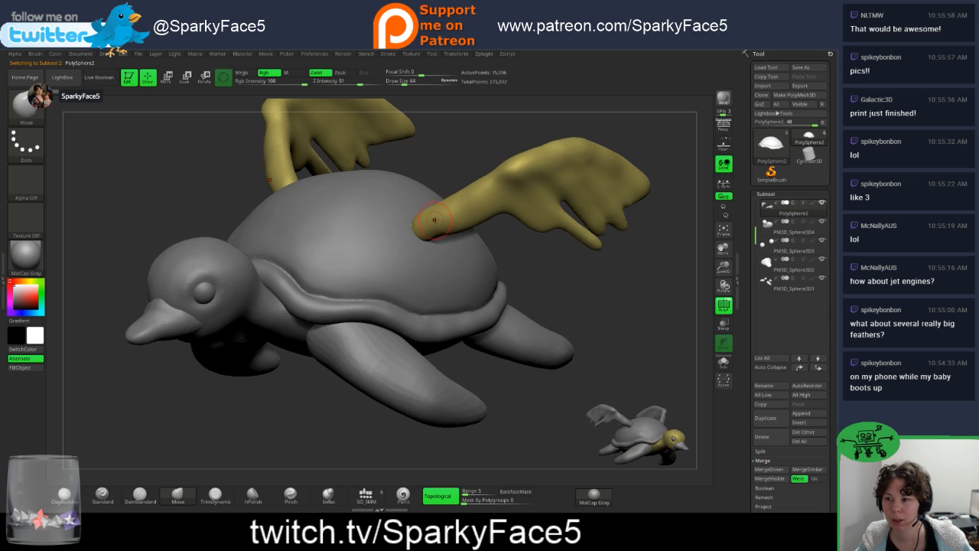
{"action": "left_click", "coordinate": [329, 496]}
{"action": "left_click_drag", "start_coordinate": [742, 453], "coordinate": [743, 357]}
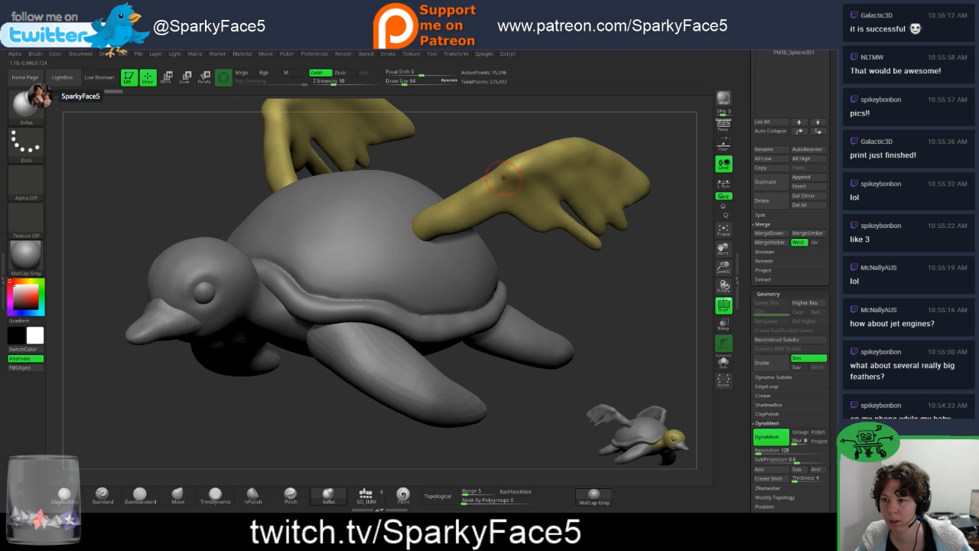
{"action": "key", "text": "shift"}
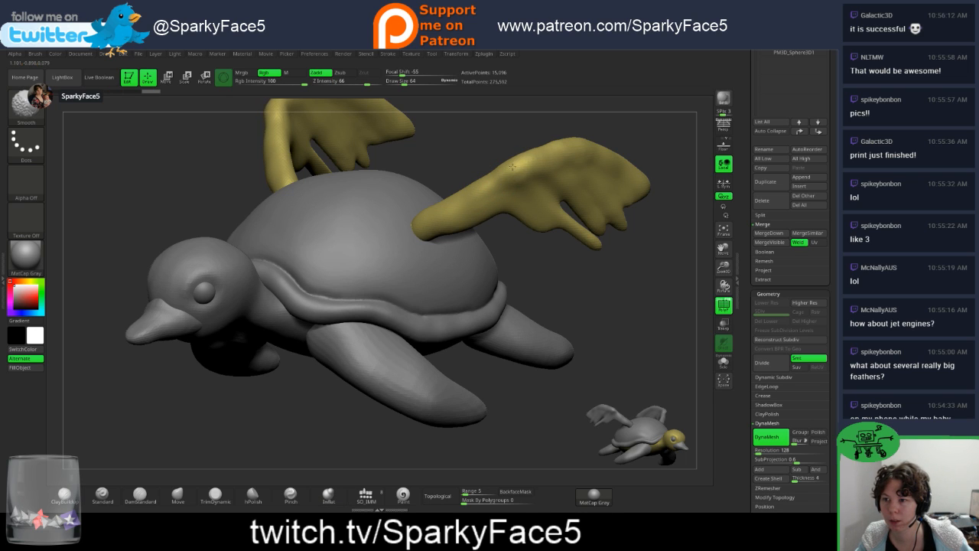
{"action": "right_click_drag", "start_coordinate": [531, 188], "coordinate": [520, 188]}
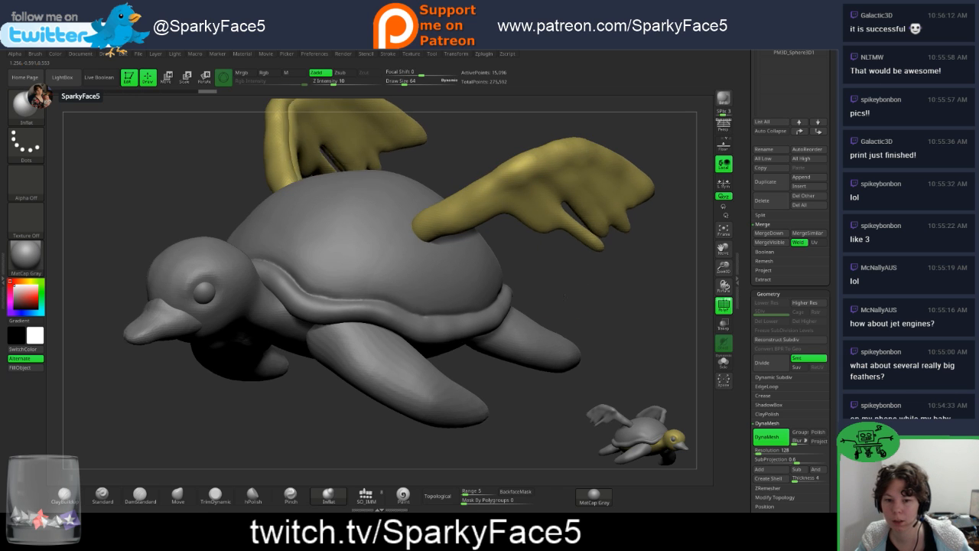
{"action": "right_click_drag", "start_coordinate": [565, 295], "coordinate": [567, 285]}
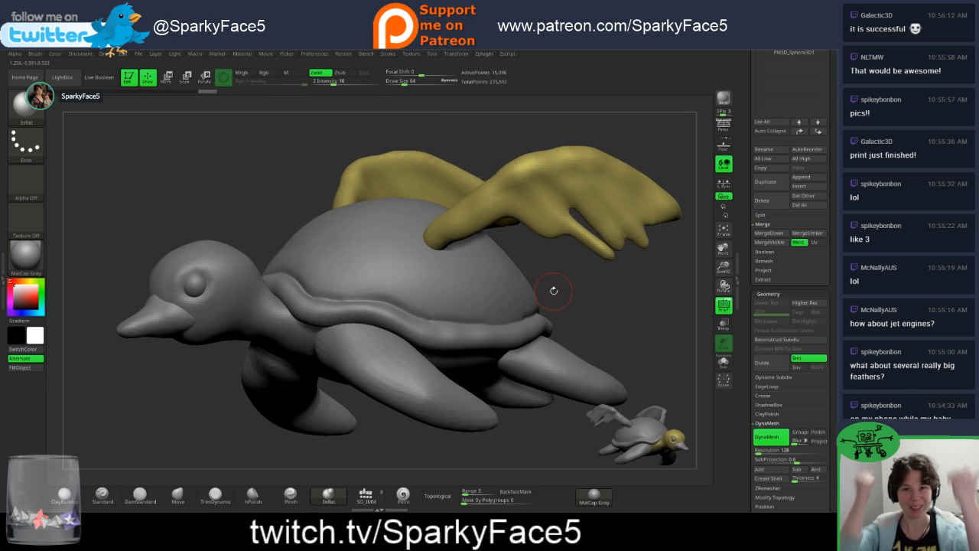
Step: Smooth the lumps across the near wing's surface out toward the feather tips
{"action": "right_click_drag", "start_coordinate": [547, 255], "coordinate": [550, 278]}
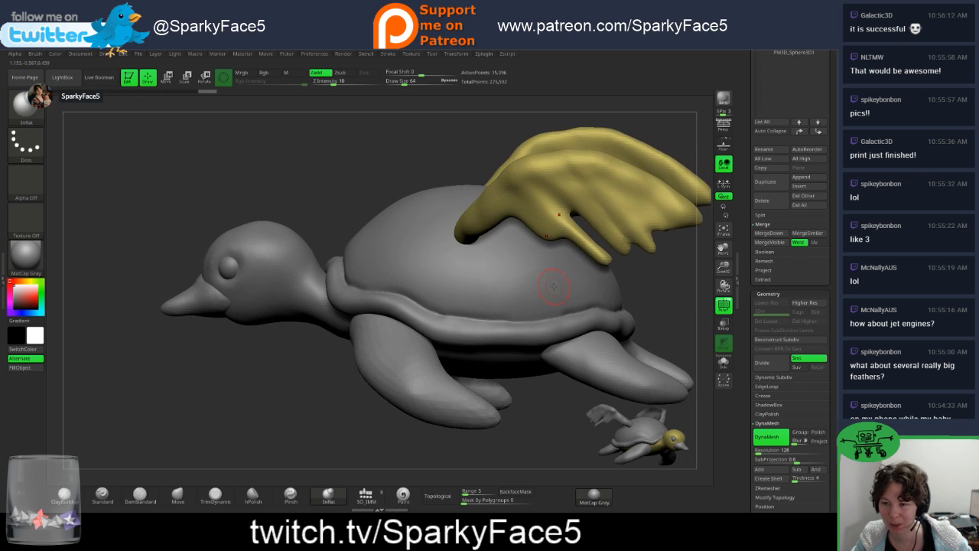
{"action": "left_click_drag", "start_coordinate": [651, 286], "coordinate": [546, 288], "text": "alt"}
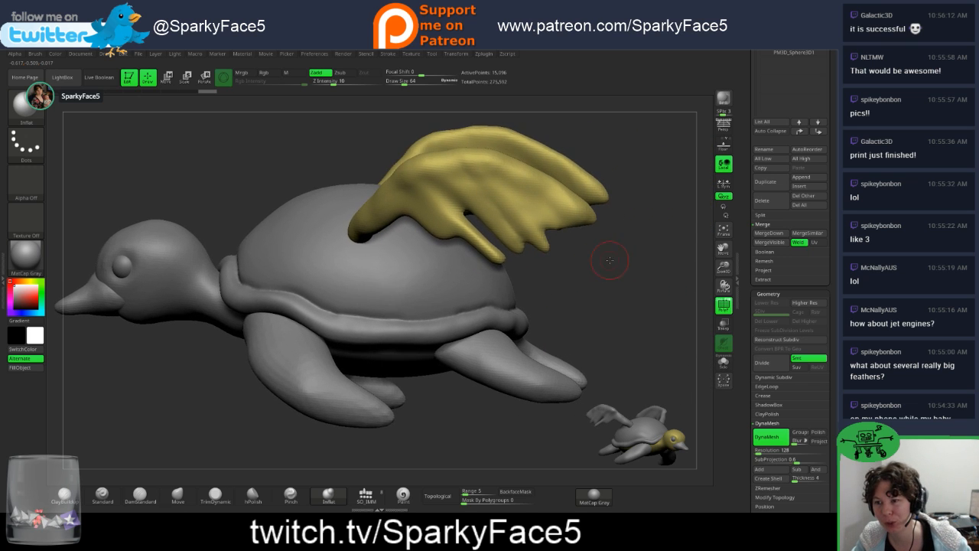
{"action": "right_click_drag", "start_coordinate": [609, 258], "coordinate": [665, 258]}
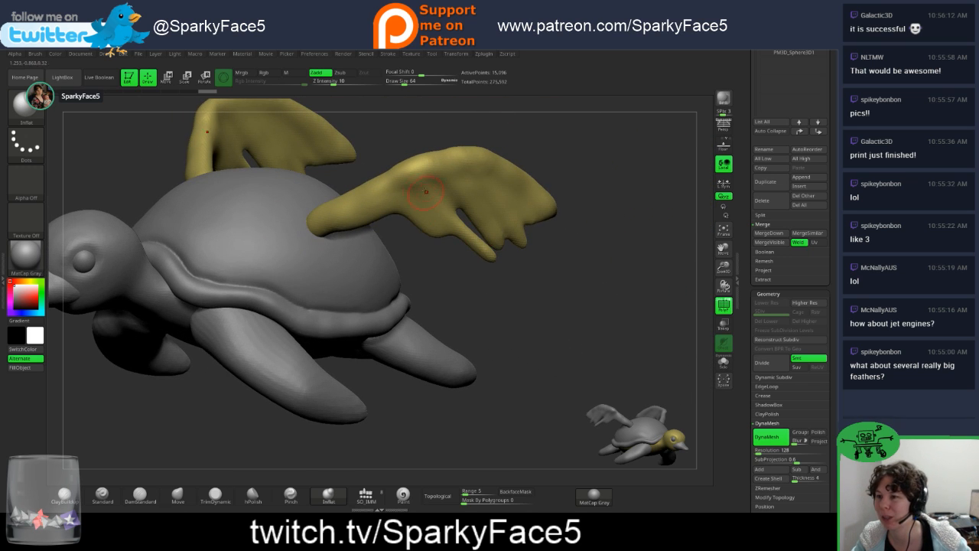
{"action": "key", "text": "shift"}
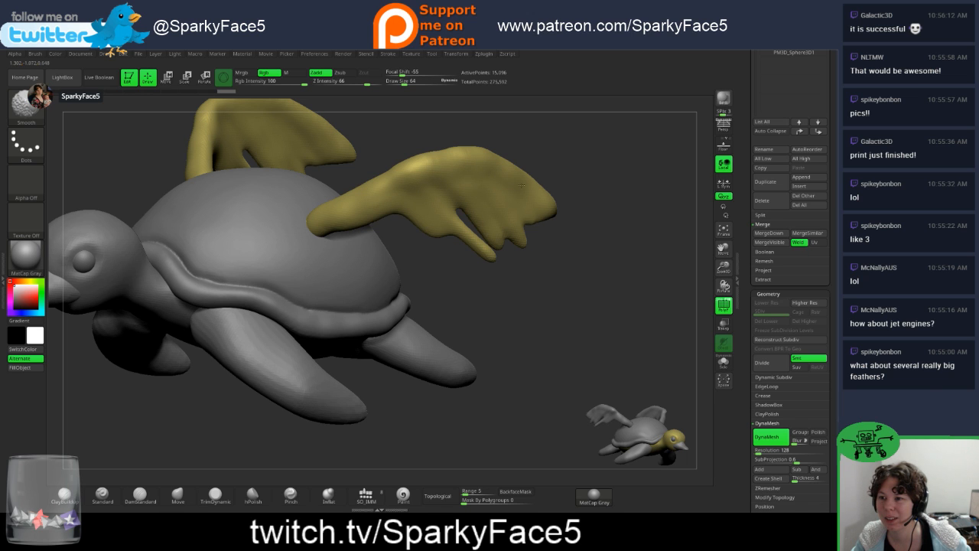
{"action": "right_click_drag", "start_coordinate": [567, 288], "coordinate": [437, 254]}
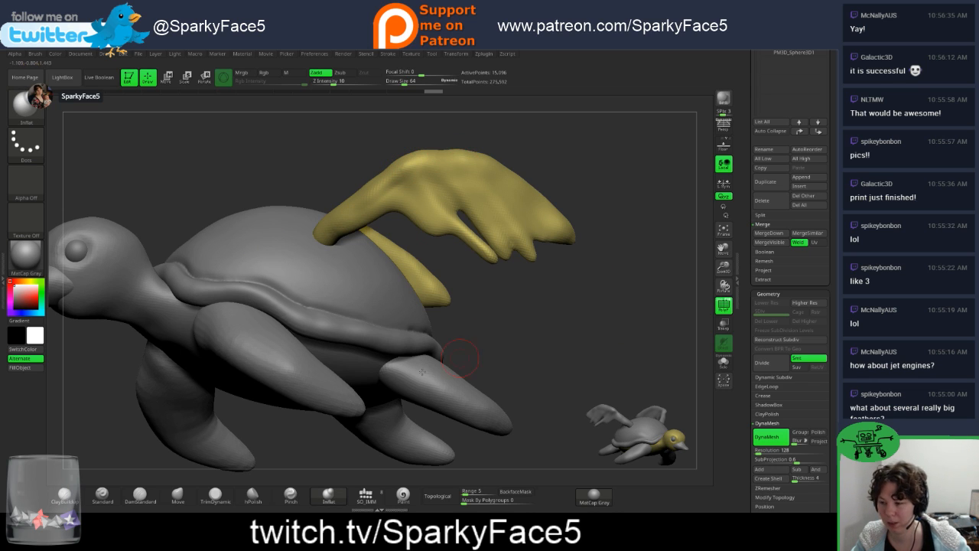
Step: Reshape the near wing's upper leading edge around the bend with the Move brush at draw size 128
{"action": "left_click", "coordinate": [192, 496]}
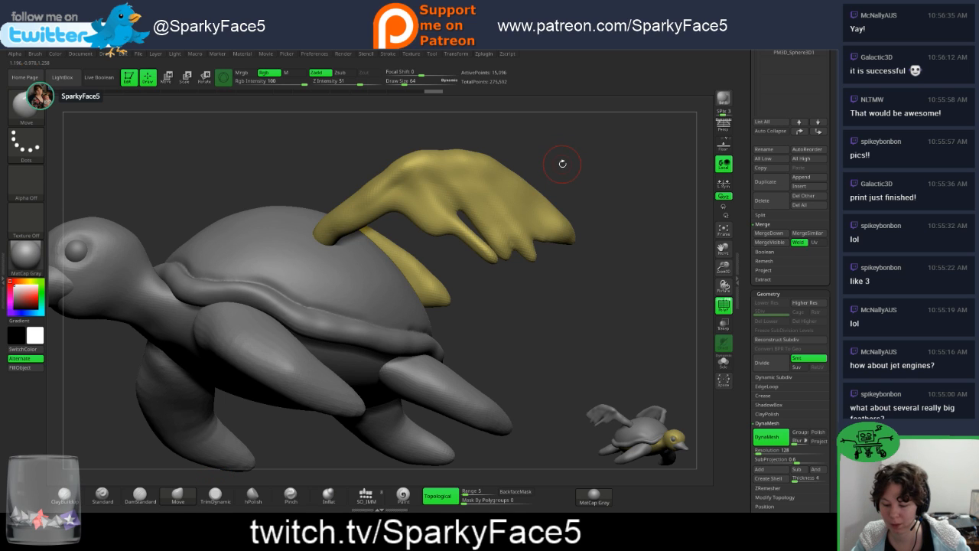
{"action": "key", "text": "s"}
{"action": "left_click_drag", "start_coordinate": [566, 164], "coordinate": [574, 167]}
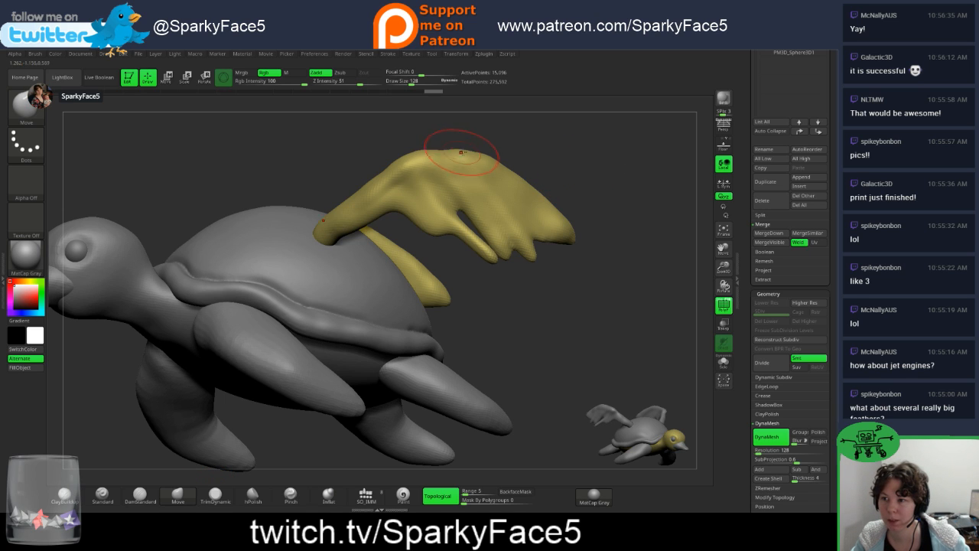
{"action": "mouse_move", "coordinate": [427, 157]}
{"action": "left_mouse_down"}
{"action": "mouse_move", "coordinate": [423, 148]}
{"action": "mouse_move", "coordinate": [442, 145]}
{"action": "mouse_move", "coordinate": [489, 157]}
{"action": "left_mouse_up"}
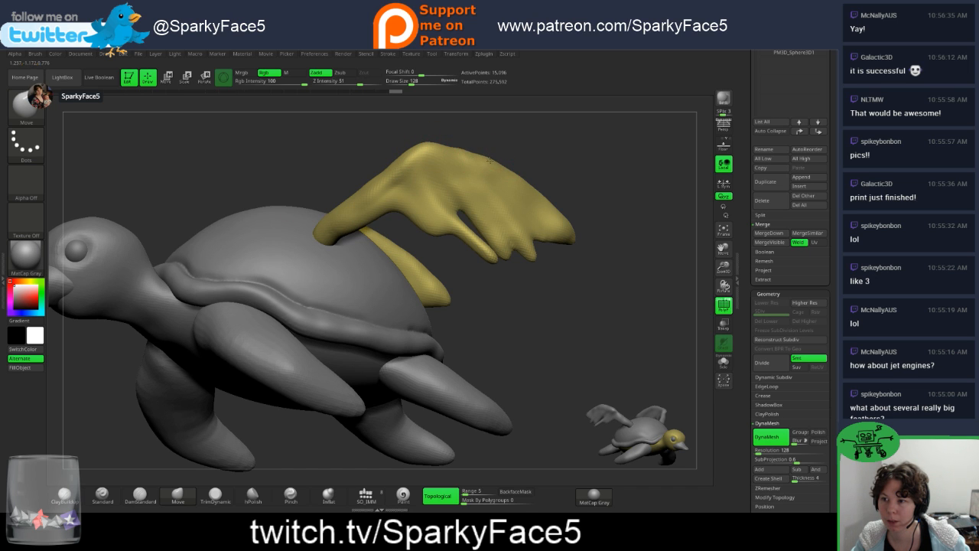
{"action": "mouse_move", "coordinate": [575, 169]}
{"action": "left_mouse_down"}
{"action": "mouse_move", "coordinate": [581, 230]}
{"action": "mouse_move", "coordinate": [568, 176]}
{"action": "mouse_move", "coordinate": [519, 180]}
{"action": "left_mouse_up"}
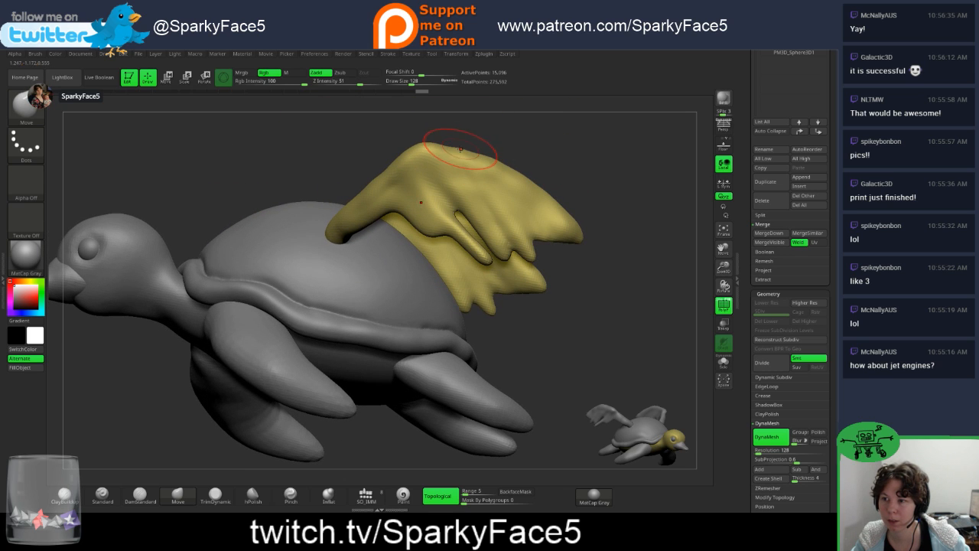
{"action": "left_click_drag", "start_coordinate": [457, 153], "coordinate": [501, 164]}
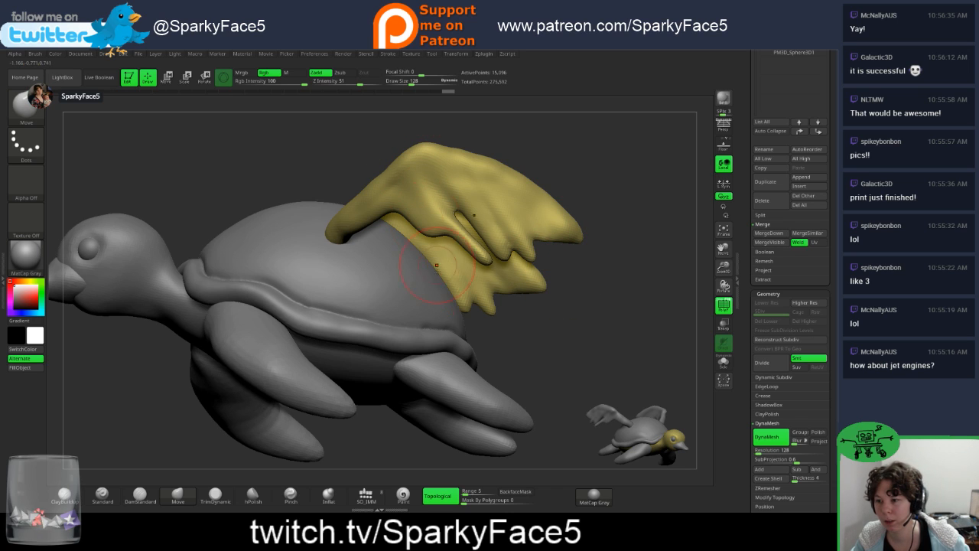
Step: Thicken the near wing with the Inflate brush and adjust the underside of its arm near the shell with the Move brush
{"action": "left_click", "coordinate": [327, 496]}
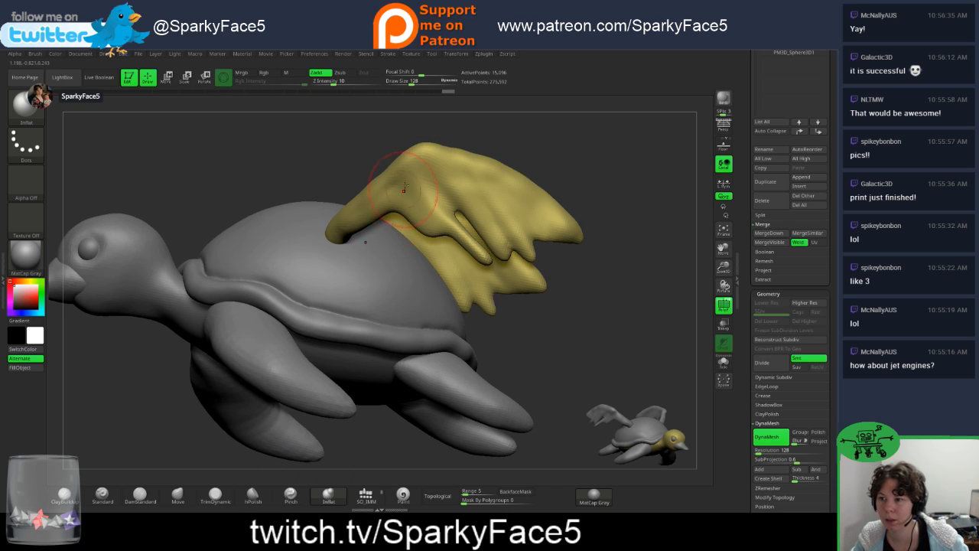
{"action": "mouse_move", "coordinate": [485, 166]}
{"action": "left_mouse_down"}
{"action": "mouse_move", "coordinate": [570, 224]}
{"action": "mouse_move", "coordinate": [534, 208]}
{"action": "left_mouse_up"}
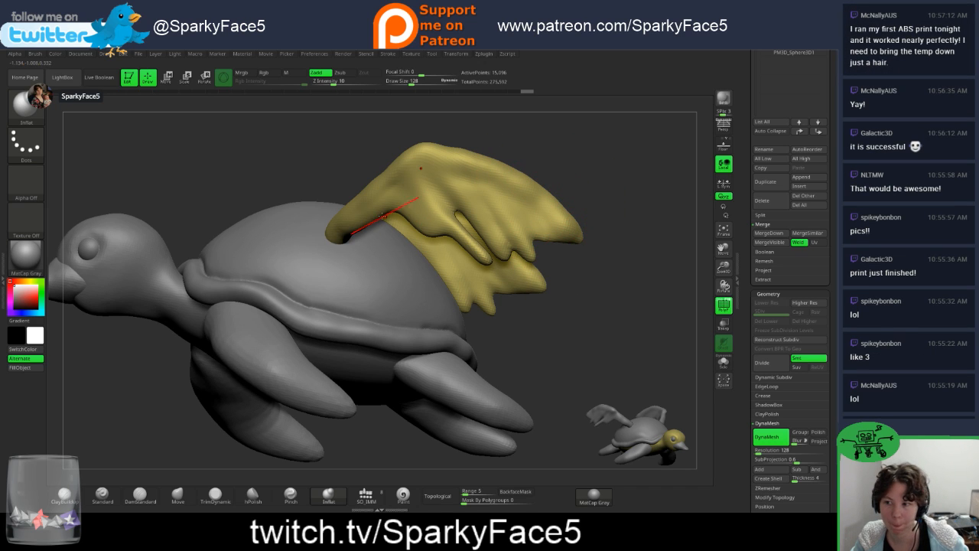
{"action": "left_click", "coordinate": [177, 495]}
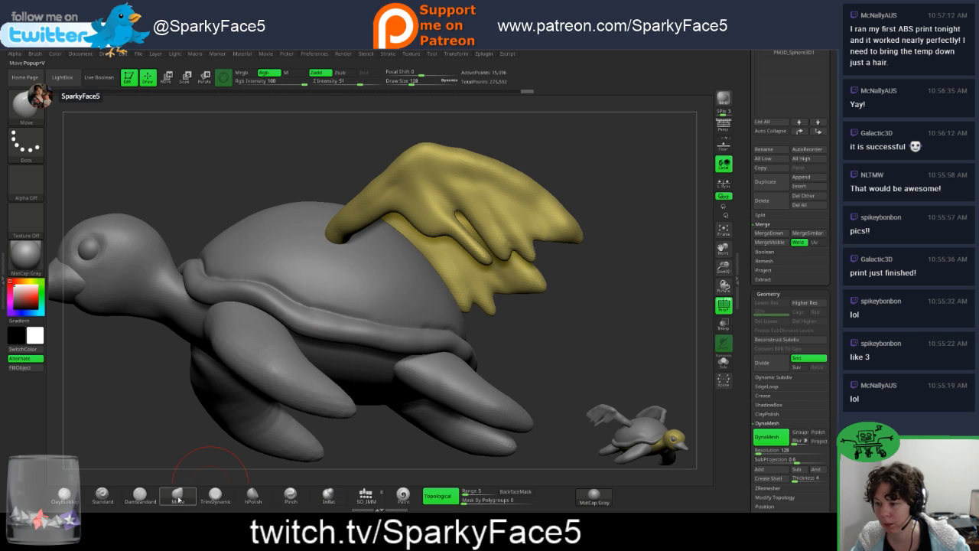
{"action": "left_click_drag", "start_coordinate": [374, 222], "coordinate": [363, 230]}
{"action": "mouse_move", "coordinate": [345, 153]}
{"action": "left_mouse_down"}
{"action": "mouse_move", "coordinate": [356, 212]}
{"action": "mouse_move", "coordinate": [331, 240]}
{"action": "mouse_move", "coordinate": [394, 211]}
{"action": "mouse_move", "coordinate": [356, 200]}
{"action": "mouse_move", "coordinate": [339, 218]}
{"action": "mouse_move", "coordinate": [401, 215]}
{"action": "left_mouse_up"}
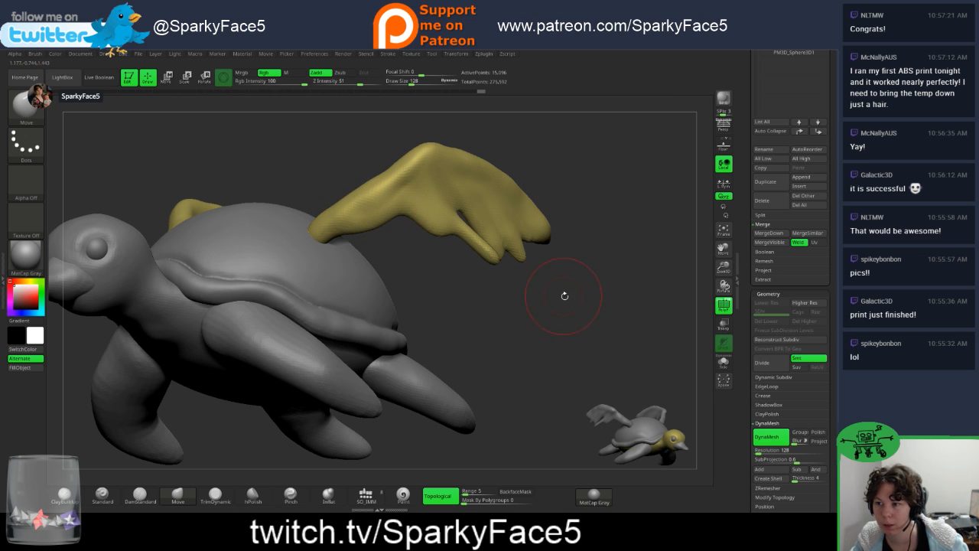
{"action": "left_click_drag", "start_coordinate": [564, 295], "coordinate": [555, 299]}
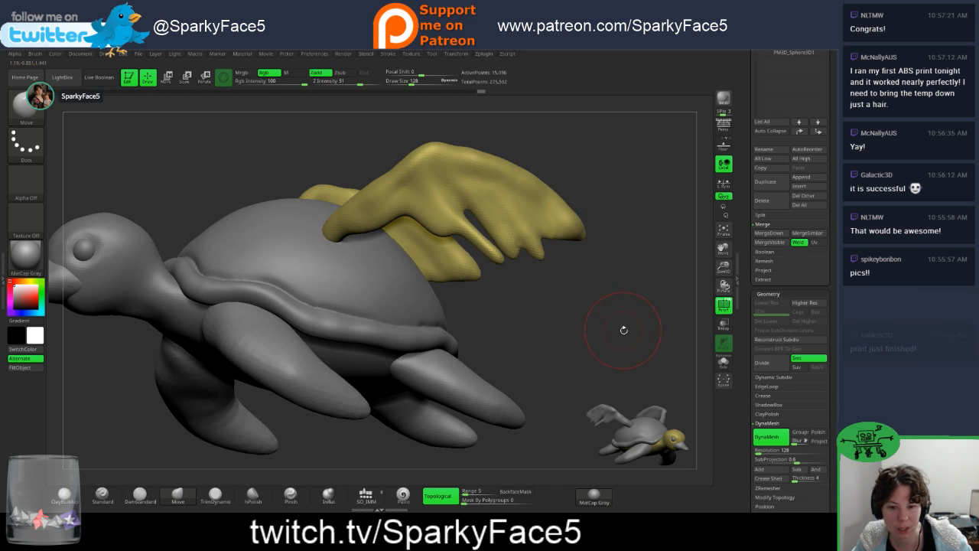
{"action": "mouse_move", "coordinate": [623, 306]}
{"action": "left_mouse_down"}
{"action": "mouse_move", "coordinate": [573, 310]}
{"action": "mouse_move", "coordinate": [625, 297]}
{"action": "mouse_move", "coordinate": [622, 323]}
{"action": "mouse_move", "coordinate": [624, 267]}
{"action": "mouse_move", "coordinate": [640, 255]}
{"action": "mouse_move", "coordinate": [599, 249]}
{"action": "left_mouse_up"}
{"action": "mouse_move", "coordinate": [406, 298]}
{"action": "left_mouse_down"}
{"action": "mouse_move", "coordinate": [443, 279]}
{"action": "mouse_move", "coordinate": [400, 281]}
{"action": "left_mouse_up"}
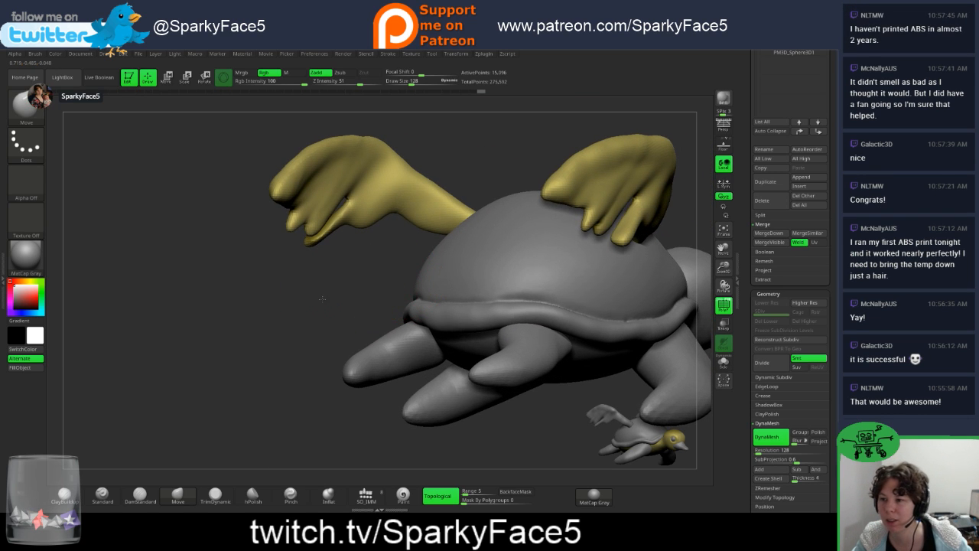
Step: Swell the feathers across the near wing with the Inflate brush at a reduced draw size
{"action": "left_click_drag", "start_coordinate": [322, 298], "coordinate": [513, 252]}
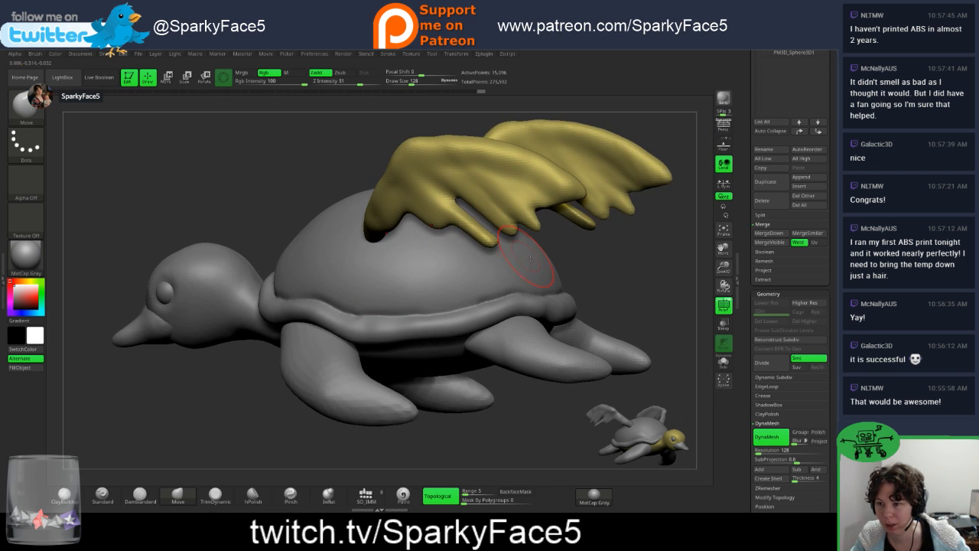
{"action": "left_click_drag", "start_coordinate": [582, 274], "coordinate": [642, 293]}
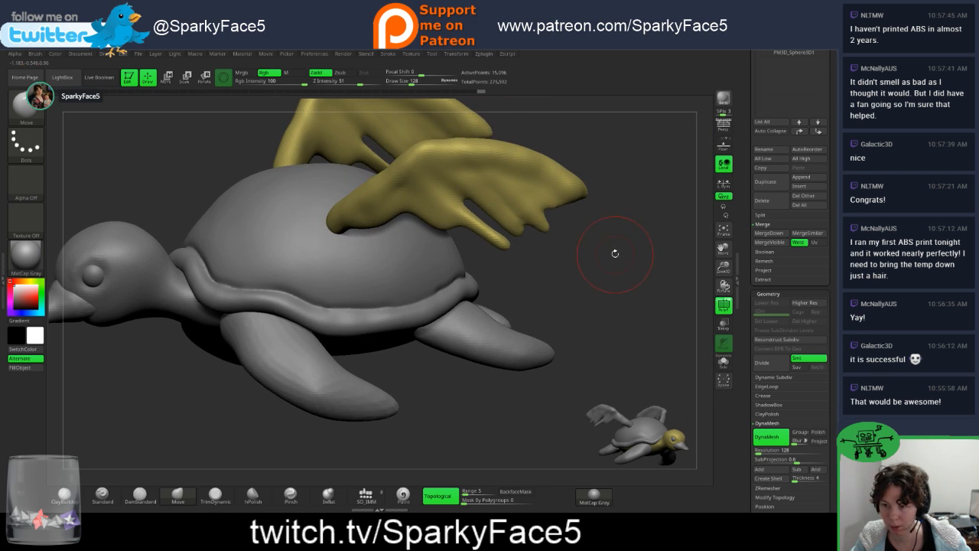
{"action": "mouse_move", "coordinate": [616, 253]}
{"action": "left_mouse_down"}
{"action": "mouse_move", "coordinate": [655, 295]}
{"action": "mouse_move", "coordinate": [581, 298]}
{"action": "mouse_move", "coordinate": [612, 273]}
{"action": "mouse_move", "coordinate": [599, 266]}
{"action": "left_mouse_up"}
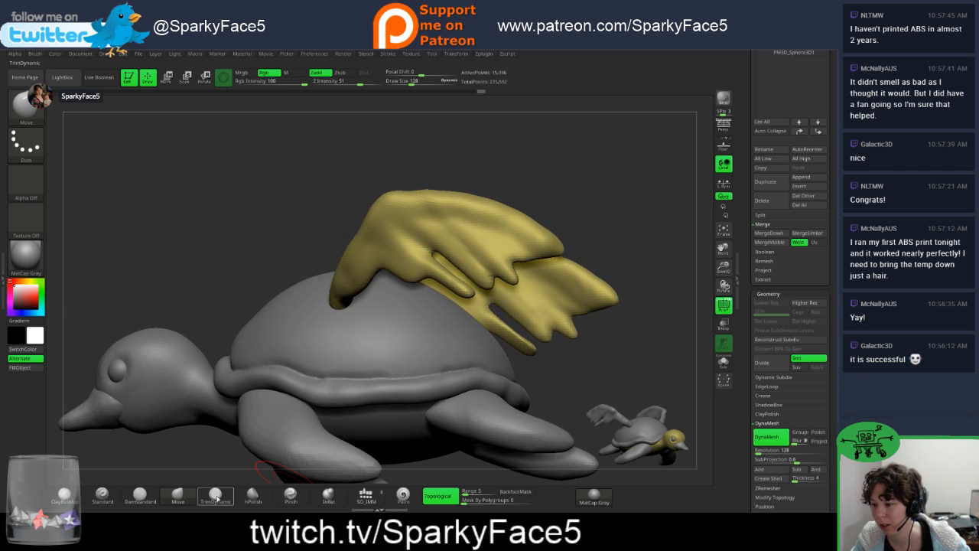
{"action": "left_click", "coordinate": [328, 495]}
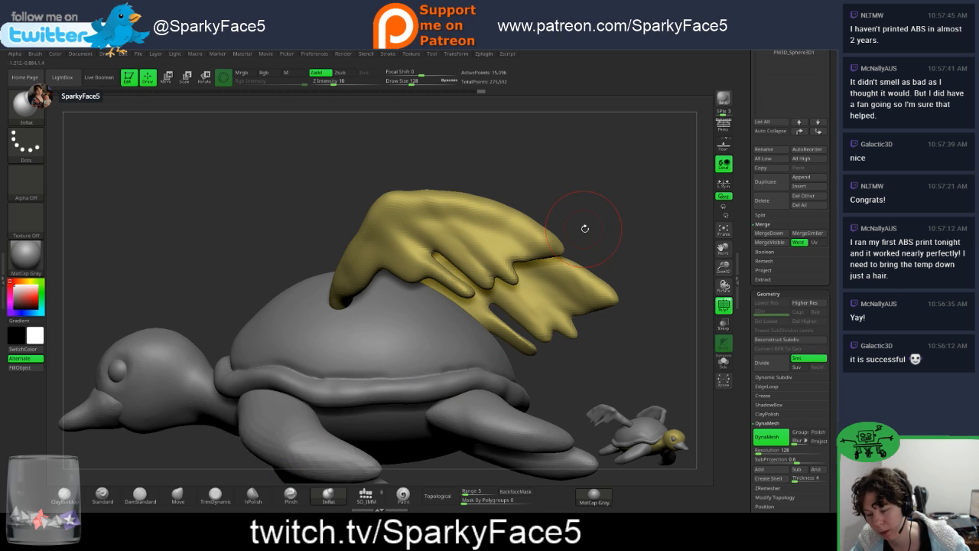
{"action": "key", "text": "s"}
{"action": "mouse_move", "coordinate": [468, 230]}
{"action": "left_mouse_down"}
{"action": "mouse_move", "coordinate": [499, 247]}
{"action": "mouse_move", "coordinate": [461, 230]}
{"action": "mouse_move", "coordinate": [506, 268]}
{"action": "left_mouse_up"}
{"action": "left_click_drag", "start_coordinate": [441, 229], "coordinate": [433, 233]}
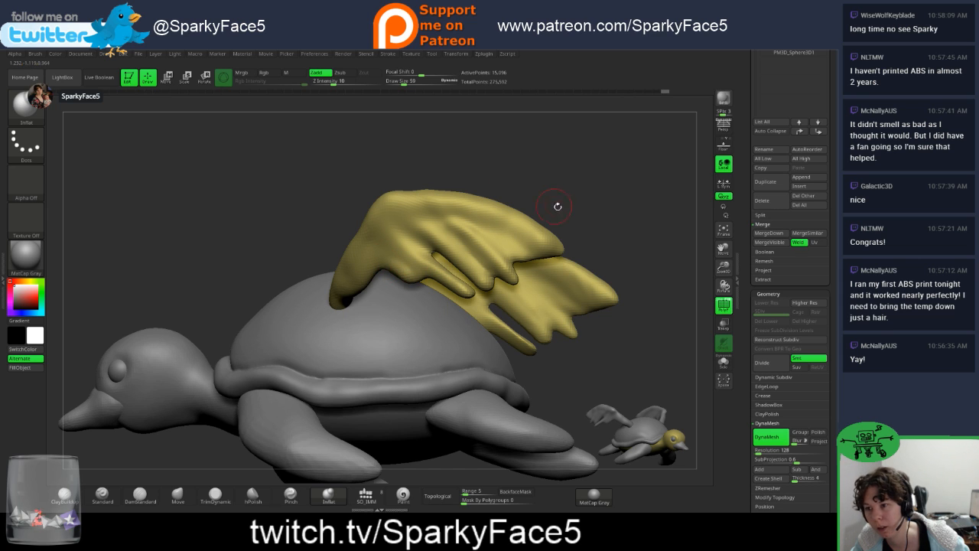
Step: Re-DynaMesh the wings at resolution 128 to even out the stretched mesh
{"action": "mouse_move", "coordinate": [557, 207]}
{"action": "left_mouse_down"}
{"action": "mouse_move", "coordinate": [589, 216]}
{"action": "mouse_move", "coordinate": [463, 244]}
{"action": "left_mouse_up"}
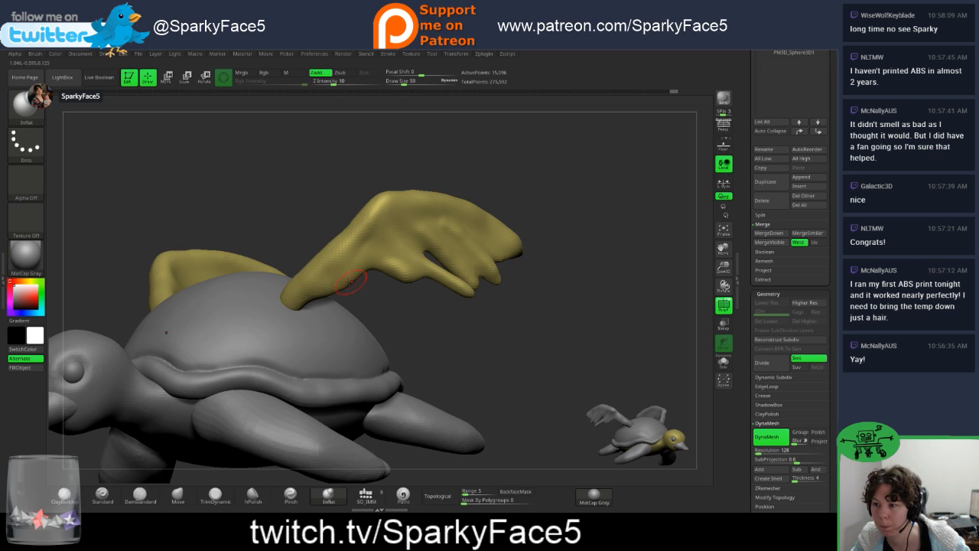
{"action": "left_click_drag", "start_coordinate": [547, 255], "coordinate": [535, 285]}
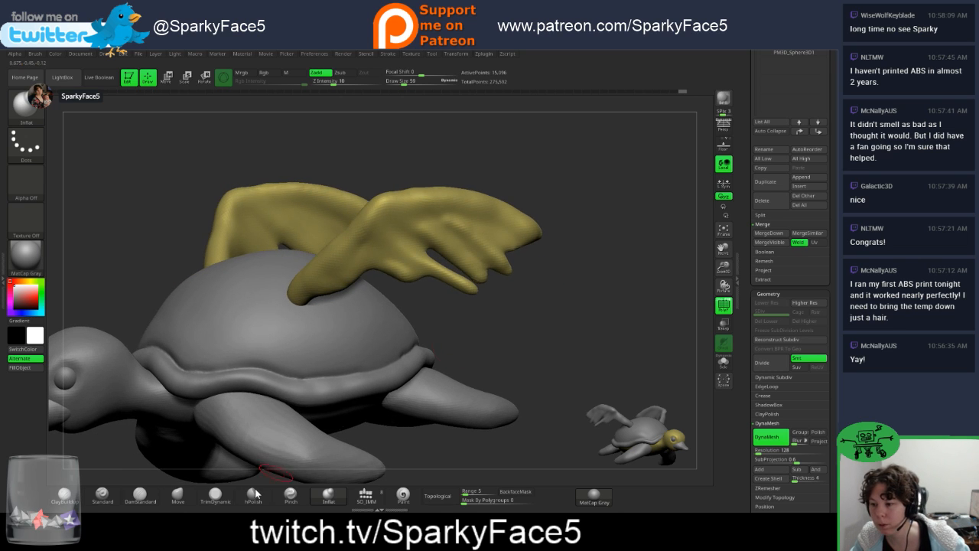
{"action": "left_click_drag", "start_coordinate": [510, 319], "coordinate": [552, 337], "text": "shift"}
{"action": "left_click_drag", "start_coordinate": [577, 296], "coordinate": [602, 320], "text": "ctrl"}
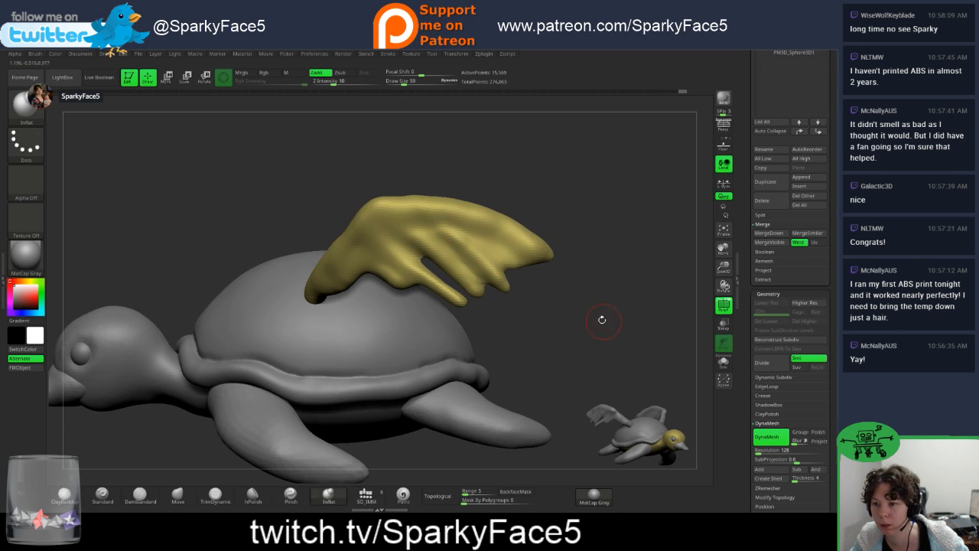
Step: Smooth the feather surfaces toward the tips of both wings, undoing an unwanted stroke along the way
{"action": "mouse_move", "coordinate": [609, 217]}
{"action": "left_mouse_down"}
{"action": "mouse_move", "coordinate": [558, 218]}
{"action": "mouse_move", "coordinate": [608, 207]}
{"action": "left_mouse_up"}
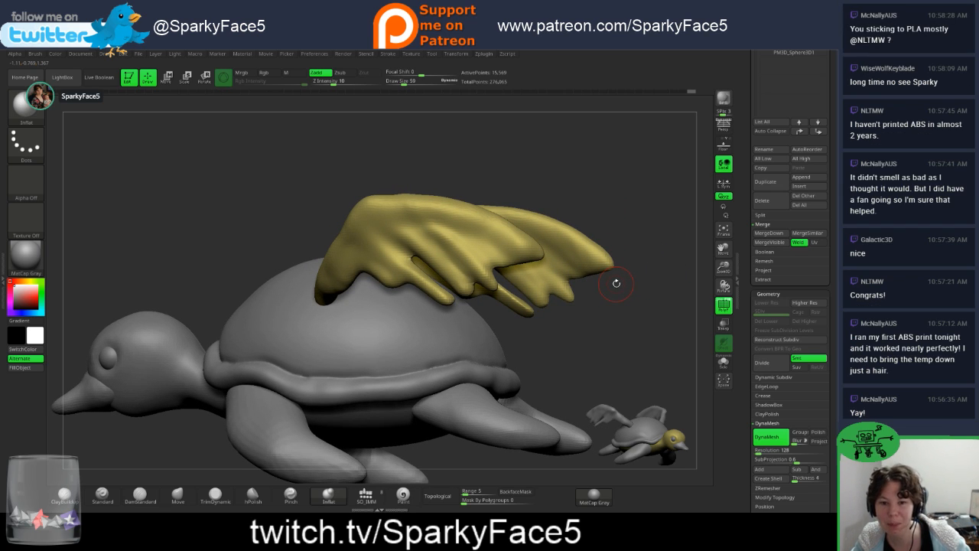
{"action": "left_click_drag", "start_coordinate": [619, 323], "coordinate": [555, 306]}
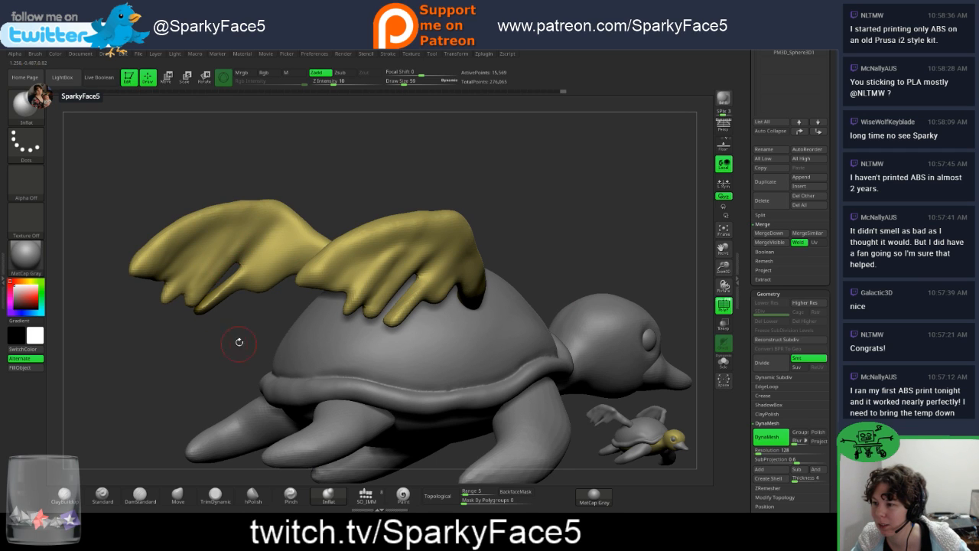
{"action": "left_click_drag", "start_coordinate": [236, 339], "coordinate": [237, 328]}
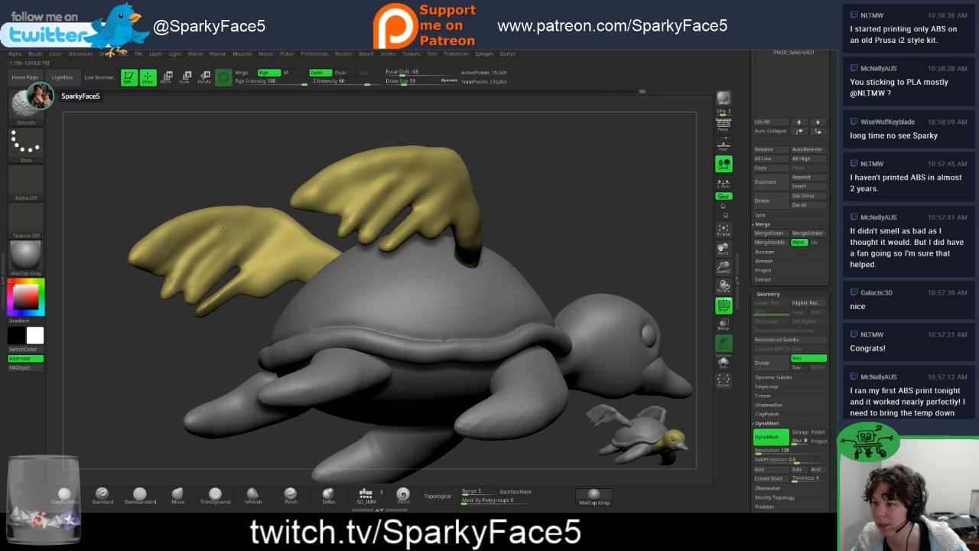
{"action": "left_click_drag", "start_coordinate": [240, 305], "coordinate": [138, 276]}
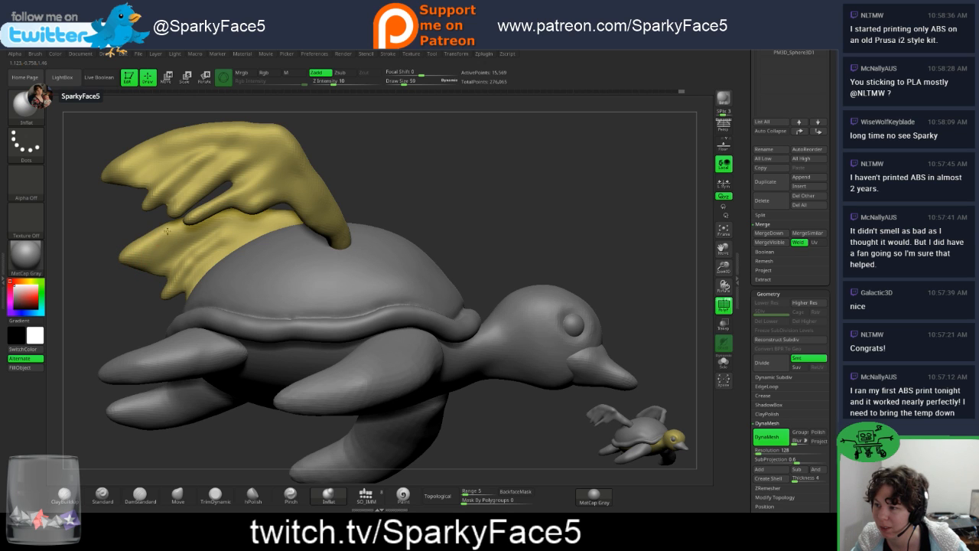
{"action": "key", "text": "shift"}
{"action": "key", "text": "ctrl+z"}
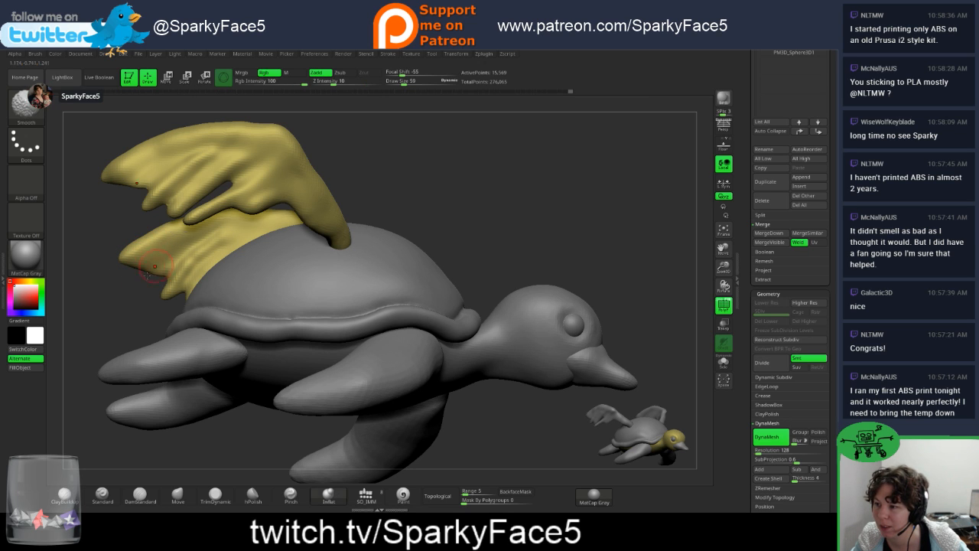
{"action": "left_click_drag", "start_coordinate": [86, 253], "coordinate": [148, 275]}
{"action": "key", "text": "shift"}
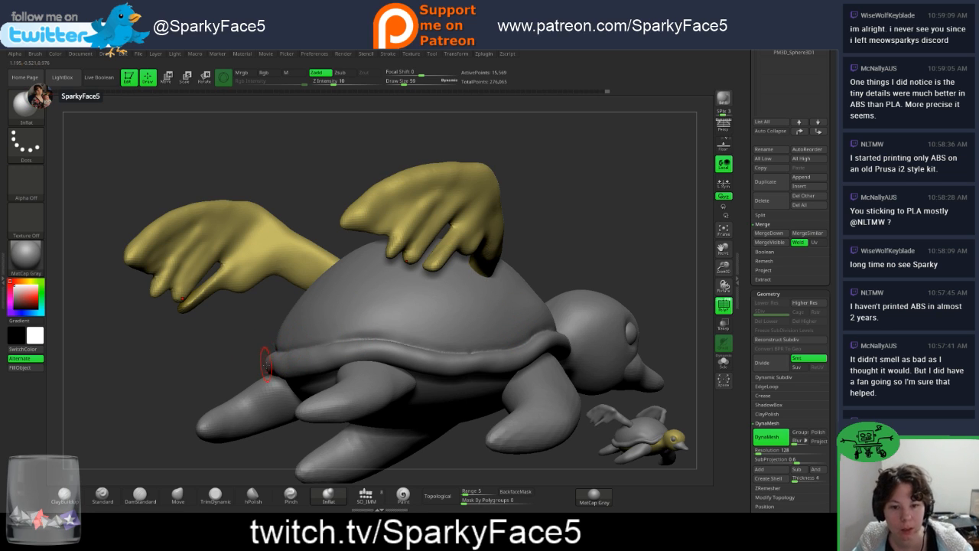
Step: Build up the feather ridges and the area around the wing gap with the Inflate brush
{"action": "left_click_drag", "start_coordinate": [217, 350], "coordinate": [270, 354]}
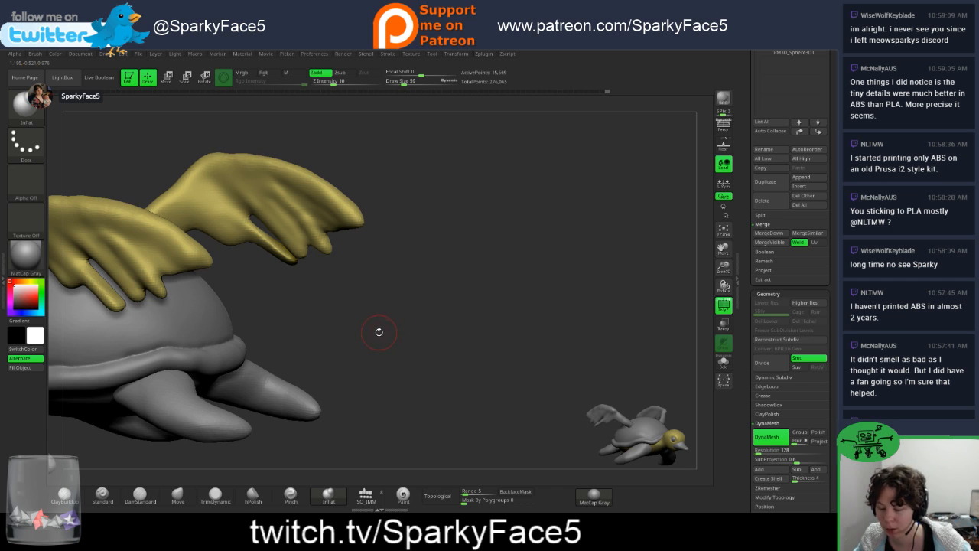
{"action": "mouse_move", "coordinate": [354, 323]}
{"action": "left_mouse_down"}
{"action": "mouse_move", "coordinate": [410, 312]}
{"action": "mouse_move", "coordinate": [406, 300]}
{"action": "mouse_move", "coordinate": [414, 301]}
{"action": "left_mouse_up"}
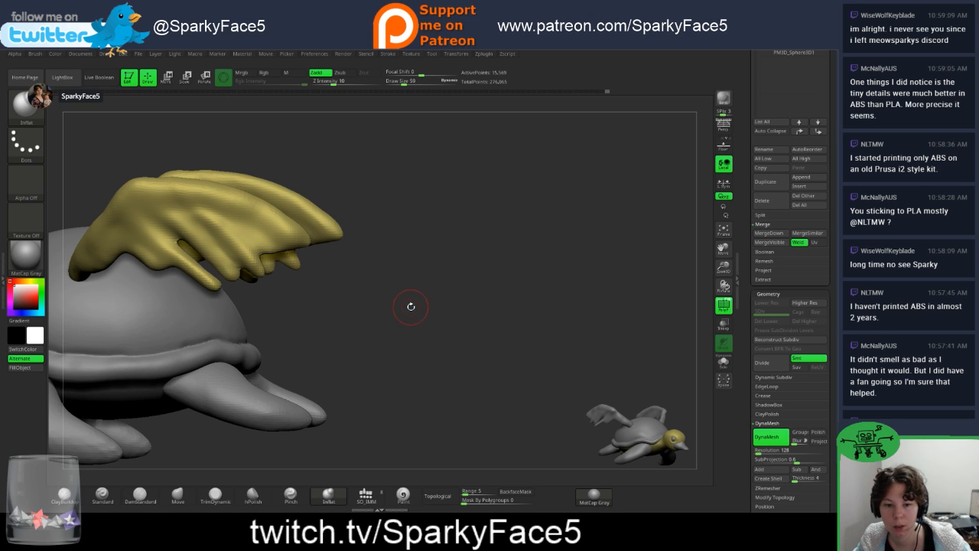
{"action": "mouse_move", "coordinate": [407, 301]}
{"action": "left_mouse_down"}
{"action": "mouse_move", "coordinate": [382, 286]}
{"action": "mouse_move", "coordinate": [488, 304]}
{"action": "mouse_move", "coordinate": [449, 295]}
{"action": "left_mouse_up"}
{"action": "mouse_move", "coordinate": [517, 263]}
{"action": "left_mouse_down"}
{"action": "mouse_move", "coordinate": [413, 199]}
{"action": "mouse_move", "coordinate": [398, 173]}
{"action": "left_mouse_up"}
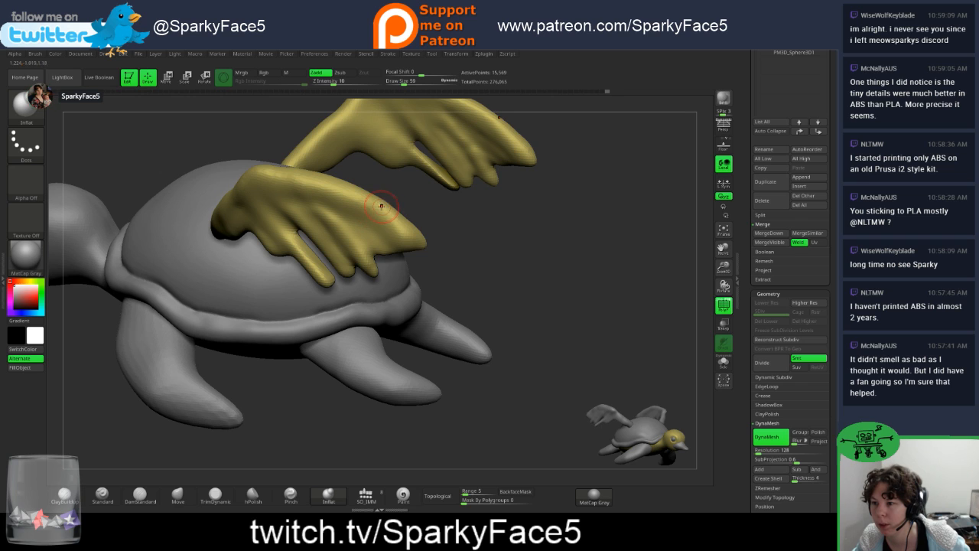
{"action": "left_click_drag", "start_coordinate": [390, 227], "coordinate": [331, 201]}
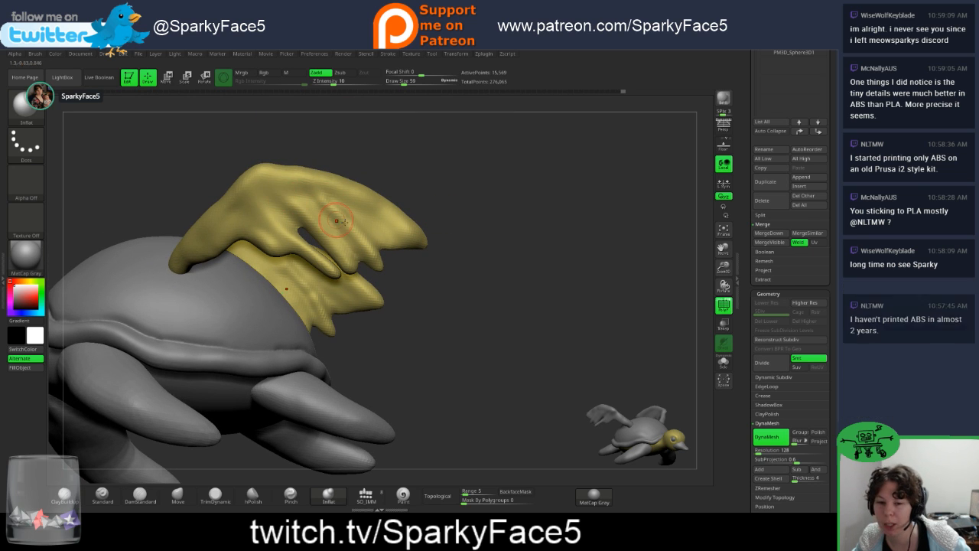
{"action": "mouse_move", "coordinate": [503, 311]}
{"action": "left_mouse_down"}
{"action": "mouse_move", "coordinate": [481, 305]}
{"action": "mouse_move", "coordinate": [589, 346]}
{"action": "mouse_move", "coordinate": [428, 219]}
{"action": "mouse_move", "coordinate": [371, 257]}
{"action": "left_mouse_up"}
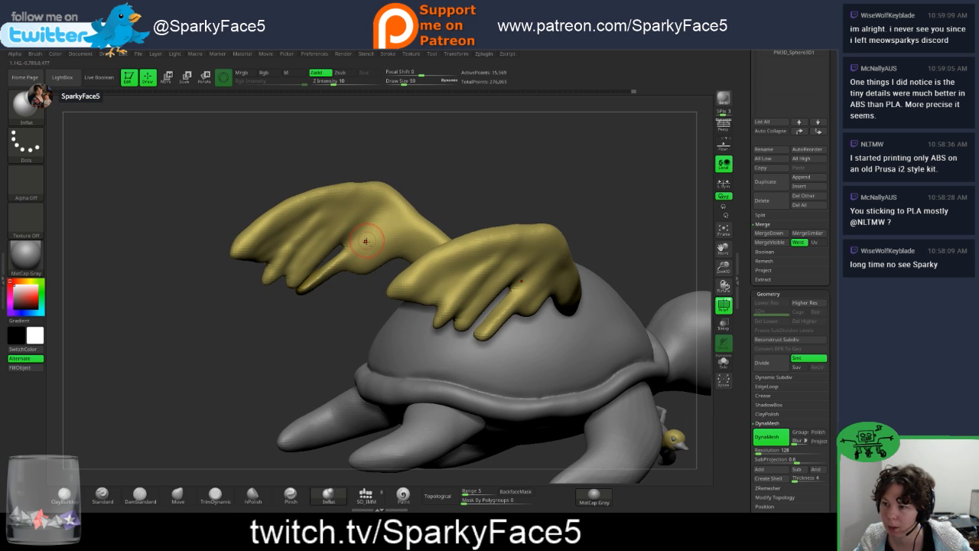
{"action": "left_click_drag", "start_coordinate": [346, 296], "coordinate": [420, 287]}
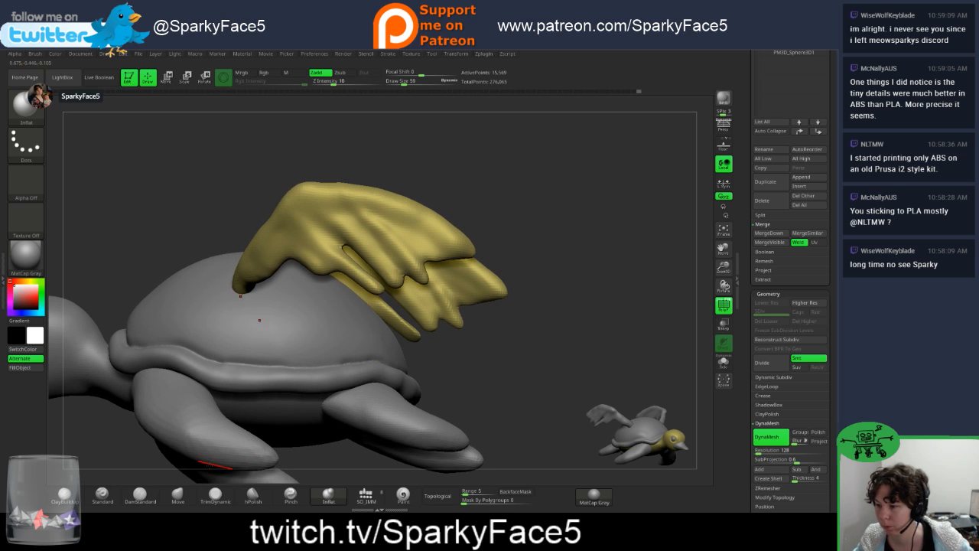
Step: Carve feather grooves into the near wing's outer half with the DamStandard brush
{"action": "left_click", "coordinate": [139, 496]}
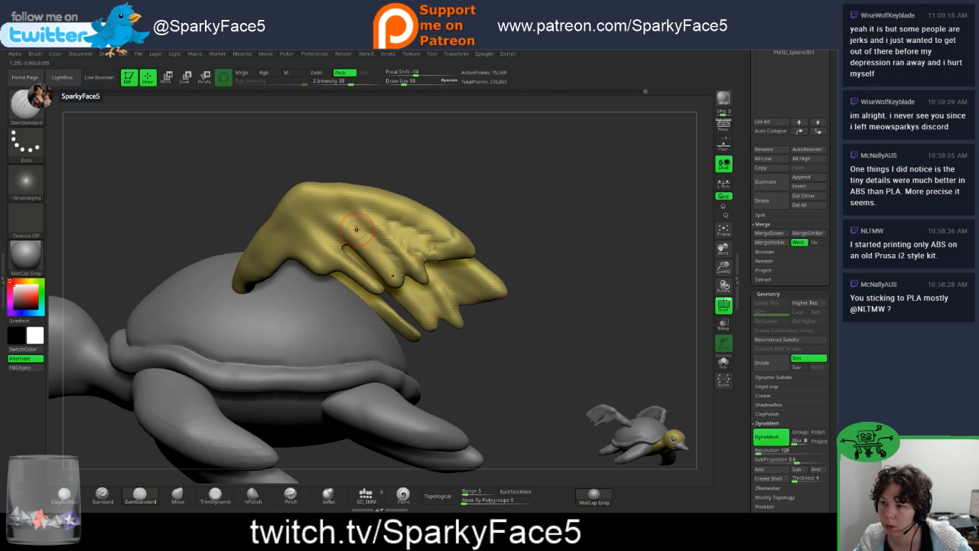
{"action": "left_click_drag", "start_coordinate": [366, 232], "coordinate": [392, 274]}
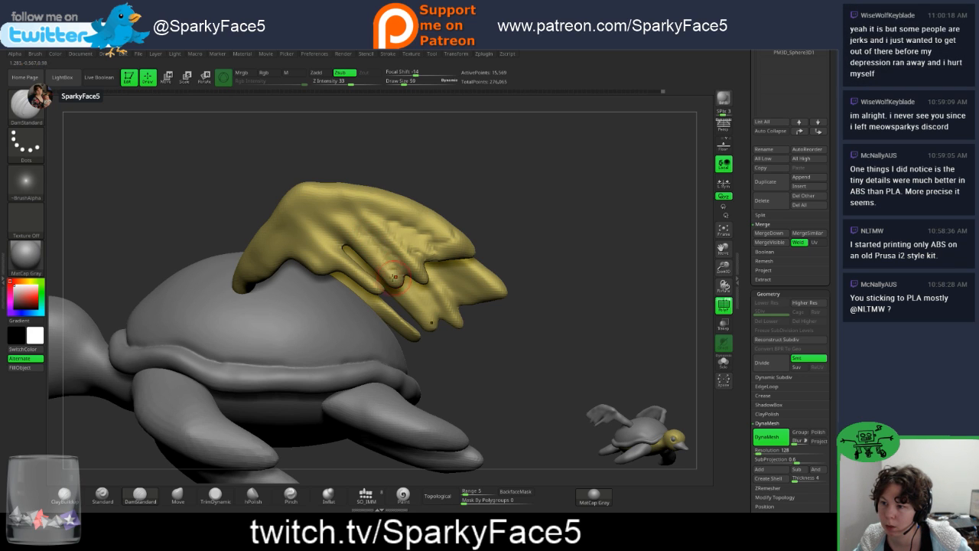
{"action": "mouse_move", "coordinate": [354, 237]}
{"action": "left_mouse_down"}
{"action": "mouse_move", "coordinate": [366, 248]}
{"action": "mouse_move", "coordinate": [345, 247]}
{"action": "left_mouse_up"}
{"action": "mouse_move", "coordinate": [552, 193]}
{"action": "left_mouse_down"}
{"action": "mouse_move", "coordinate": [511, 212]}
{"action": "mouse_move", "coordinate": [536, 201]}
{"action": "mouse_move", "coordinate": [435, 216]}
{"action": "left_mouse_up"}
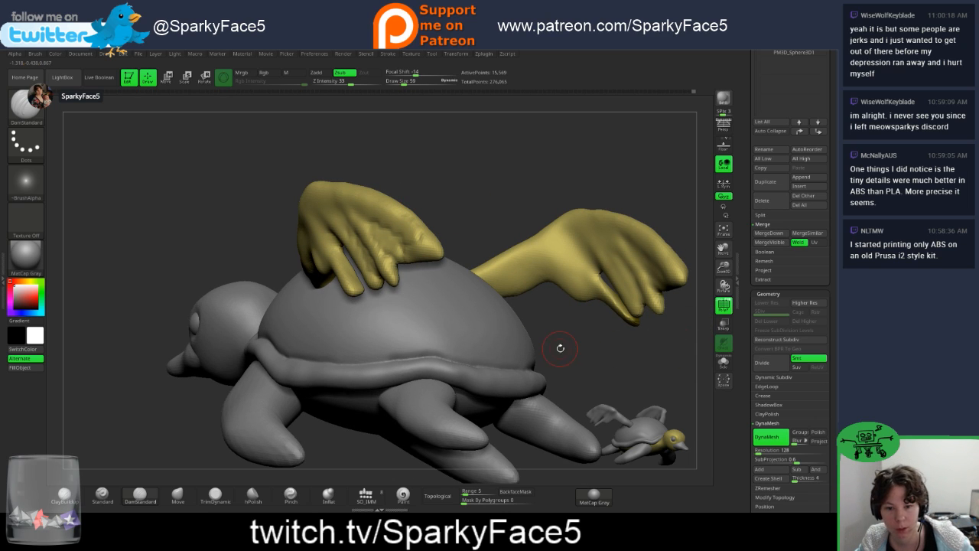
{"action": "left_click_drag", "start_coordinate": [566, 346], "coordinate": [582, 346]}
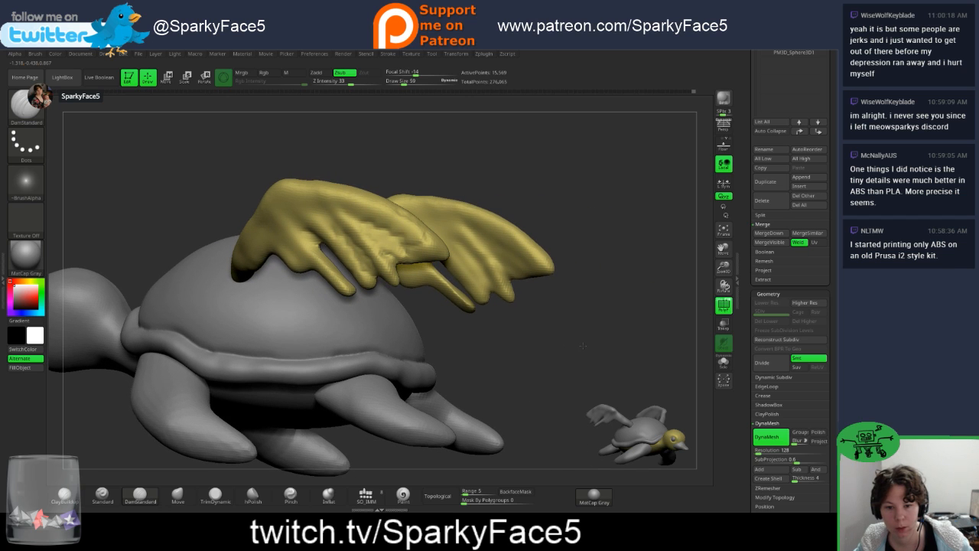
{"action": "left_click_drag", "start_coordinate": [527, 360], "coordinate": [538, 317]}
Step: Extend the DamStandard grooves around the wing gap toward the arm and check them from several angles
{"action": "left_click_drag", "start_coordinate": [473, 285], "coordinate": [466, 300]}
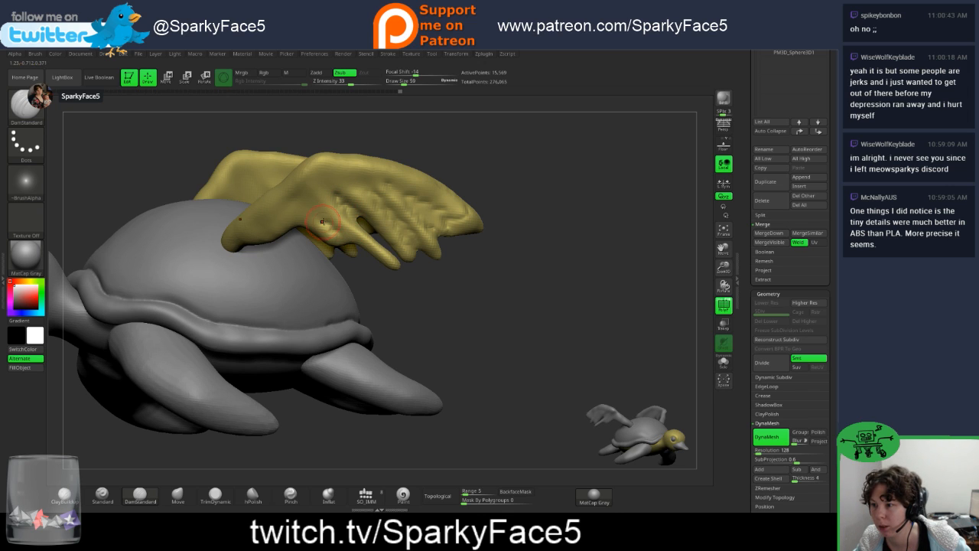
{"action": "left_click_drag", "start_coordinate": [459, 295], "coordinate": [496, 267]}
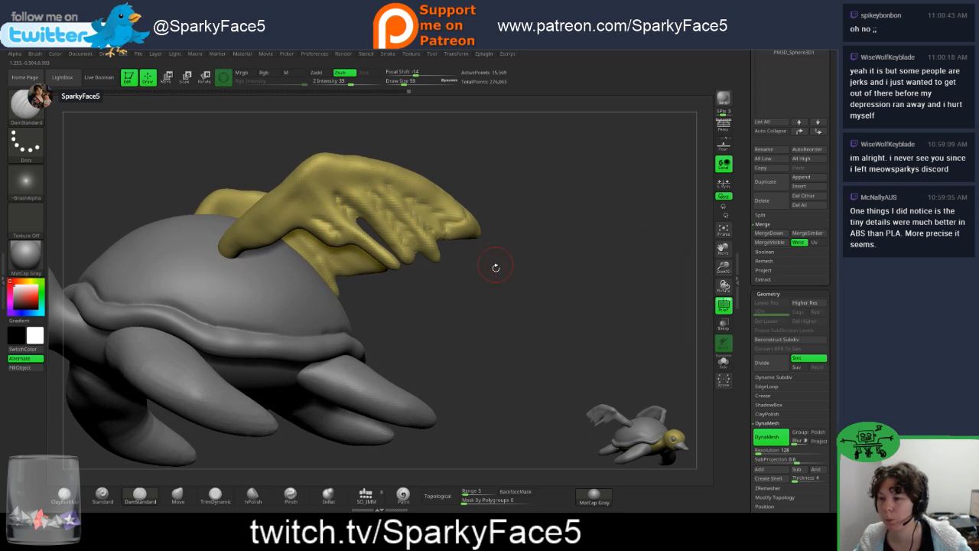
{"action": "left_click_drag", "start_coordinate": [473, 313], "coordinate": [478, 293]}
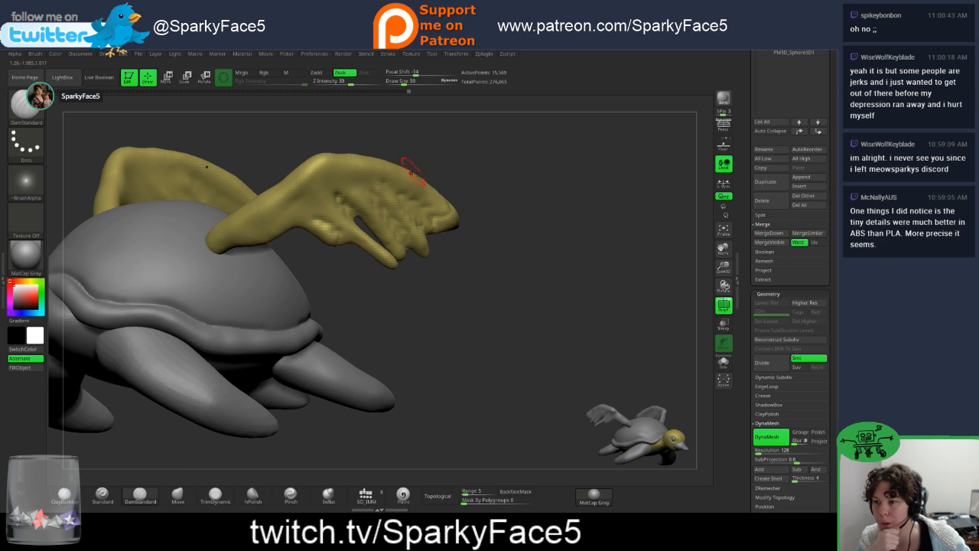
{"action": "left_click_drag", "start_coordinate": [472, 285], "coordinate": [461, 222]}
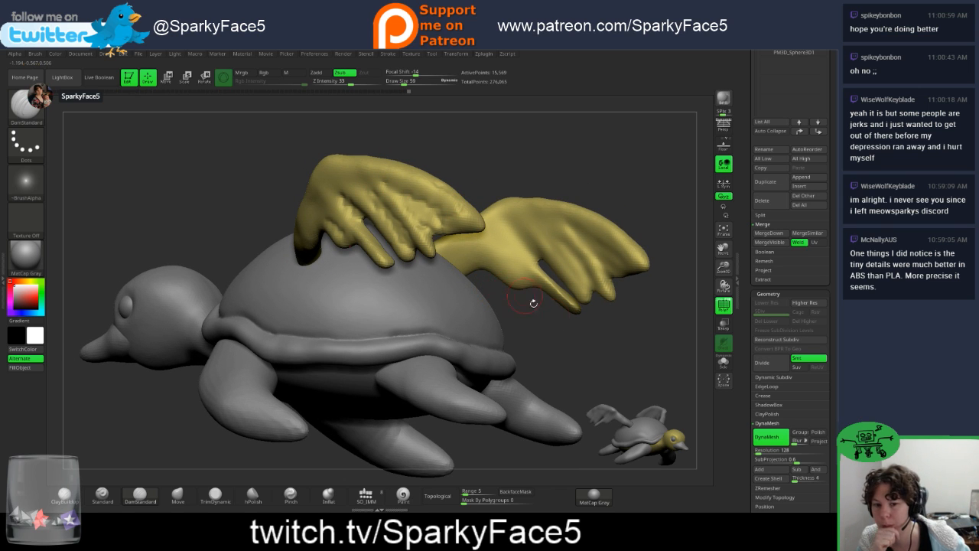
{"action": "mouse_move", "coordinate": [555, 335]}
{"action": "left_mouse_down"}
{"action": "mouse_move", "coordinate": [476, 313]}
{"action": "mouse_move", "coordinate": [561, 333]}
{"action": "left_mouse_up"}
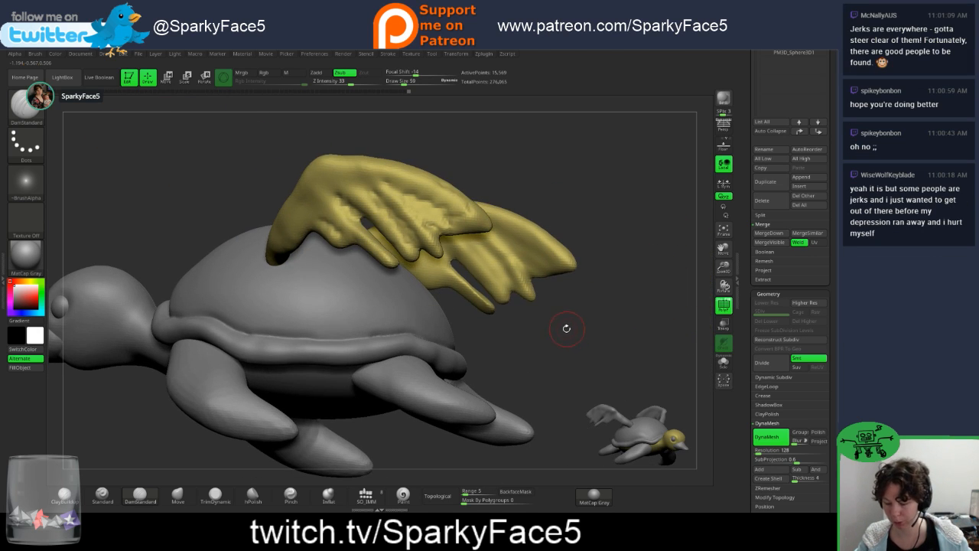
Step: Carve short feather grooves along the near wing's arm and upper leading area with the DamStandard brush
{"action": "left_click_drag", "start_coordinate": [604, 306], "coordinate": [491, 302], "text": "alt"}
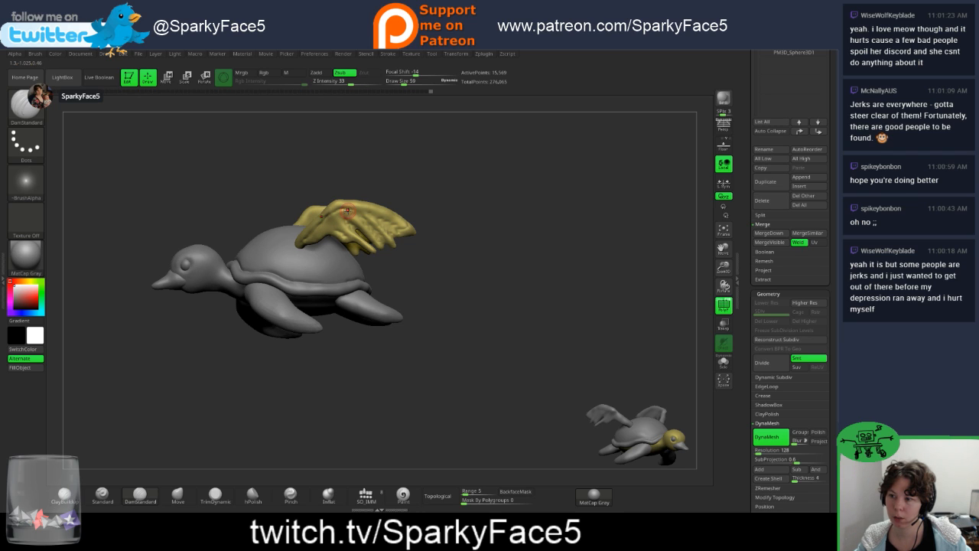
{"action": "key", "text": "shift"}
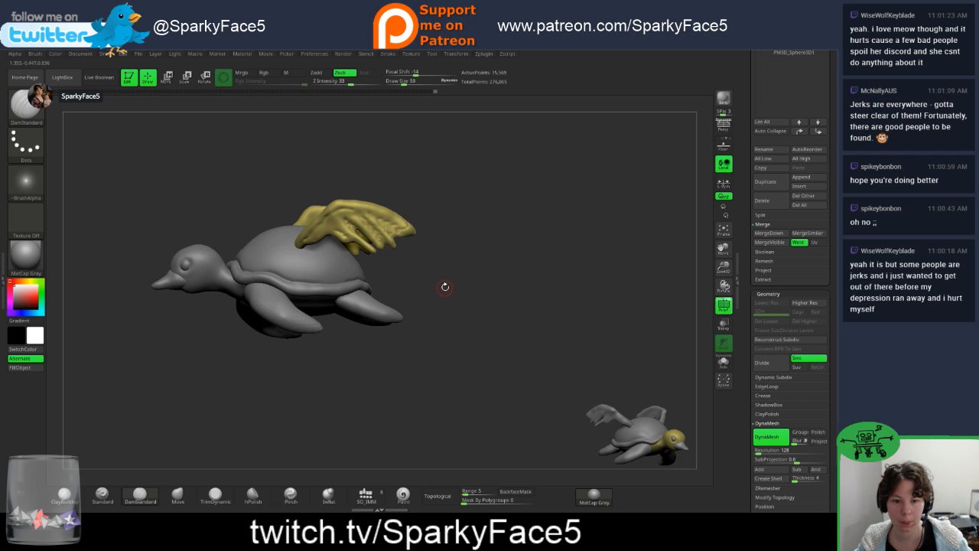
{"action": "left_click_drag", "start_coordinate": [446, 294], "coordinate": [486, 284], "text": "alt"}
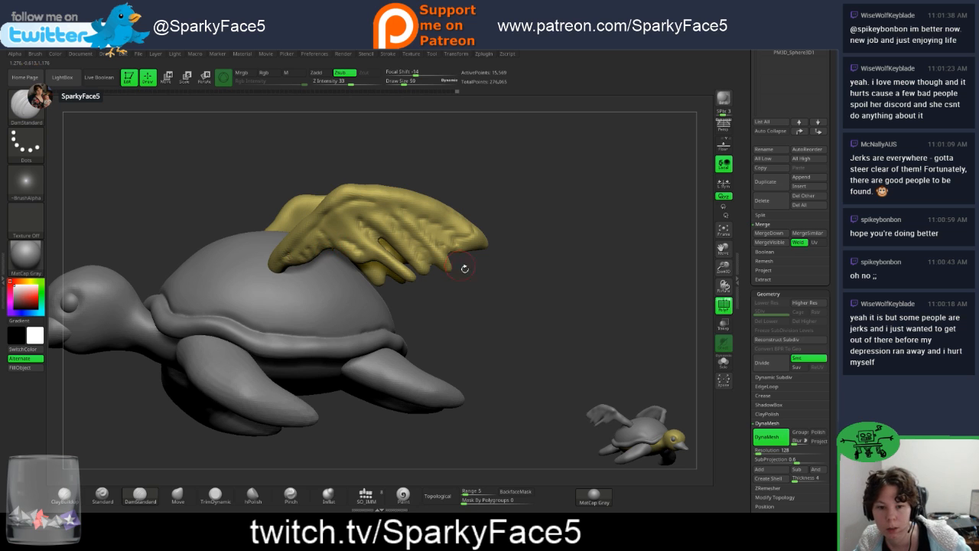
Step: Cut further feather grooves into the wing surface near the shell and on the opposite side
{"action": "left_click_drag", "start_coordinate": [459, 312], "coordinate": [424, 262]}
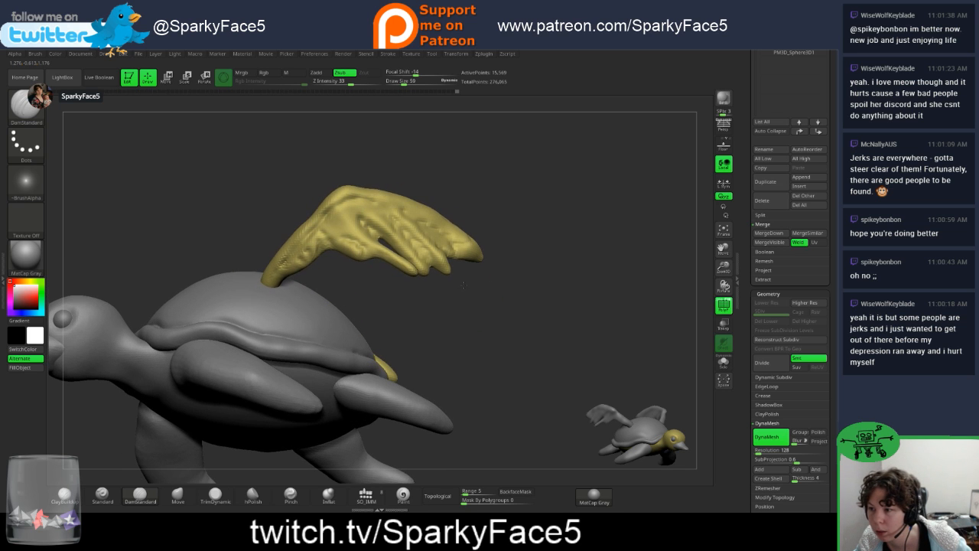
{"action": "left_click_drag", "start_coordinate": [506, 181], "coordinate": [441, 211]}
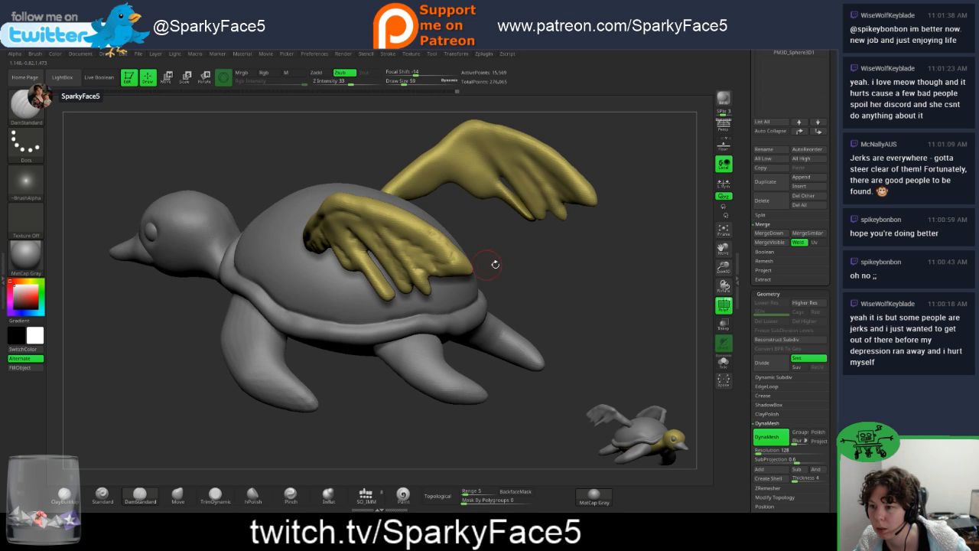
{"action": "mouse_move", "coordinate": [496, 264]}
{"action": "left_mouse_down"}
{"action": "mouse_move", "coordinate": [517, 222]}
{"action": "mouse_move", "coordinate": [527, 234]}
{"action": "mouse_move", "coordinate": [366, 178]}
{"action": "left_mouse_up"}
{"action": "mouse_move", "coordinate": [315, 228]}
{"action": "left_mouse_down"}
{"action": "mouse_move", "coordinate": [343, 253]}
{"action": "mouse_move", "coordinate": [311, 222]}
{"action": "left_mouse_up"}
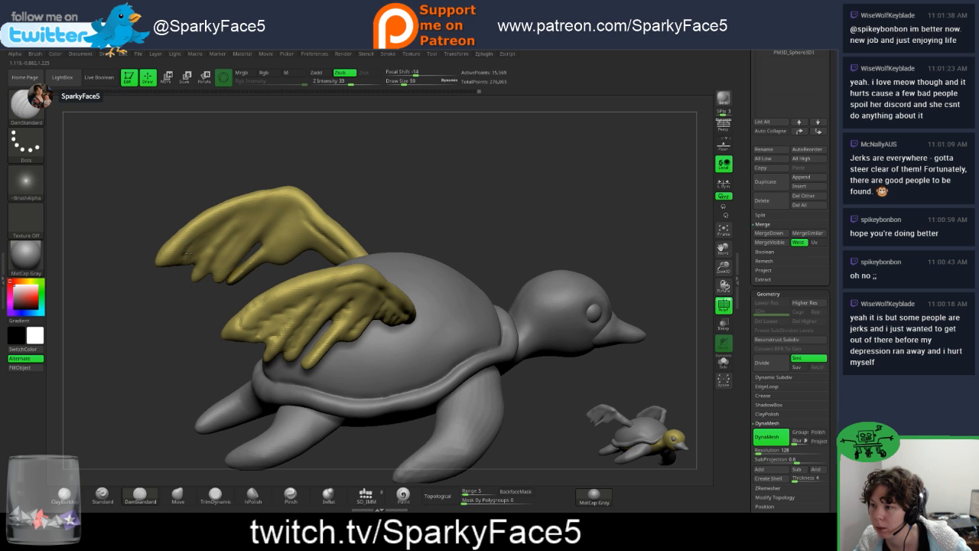
Step: Carve another feather groove near the far wing's tip with the DamStandard brush and check the wings from the opposite side
{"action": "left_click_drag", "start_coordinate": [212, 230], "coordinate": [201, 267]}
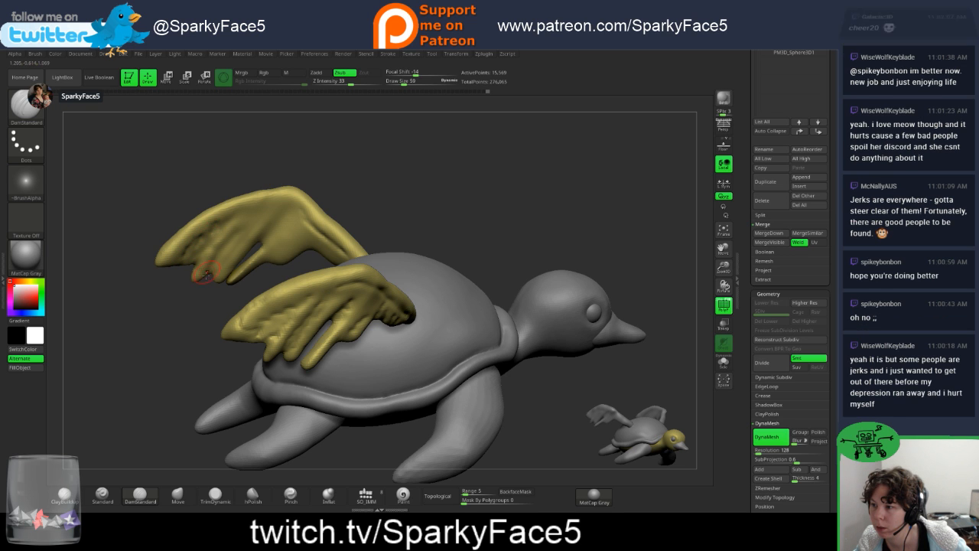
{"action": "mouse_move", "coordinate": [199, 324]}
{"action": "left_mouse_down"}
{"action": "mouse_move", "coordinate": [164, 300]}
{"action": "mouse_move", "coordinate": [205, 313]}
{"action": "mouse_move", "coordinate": [195, 302]}
{"action": "mouse_move", "coordinate": [209, 326]}
{"action": "mouse_move", "coordinate": [436, 323]}
{"action": "mouse_move", "coordinate": [451, 277]}
{"action": "mouse_move", "coordinate": [467, 271]}
{"action": "left_mouse_up"}
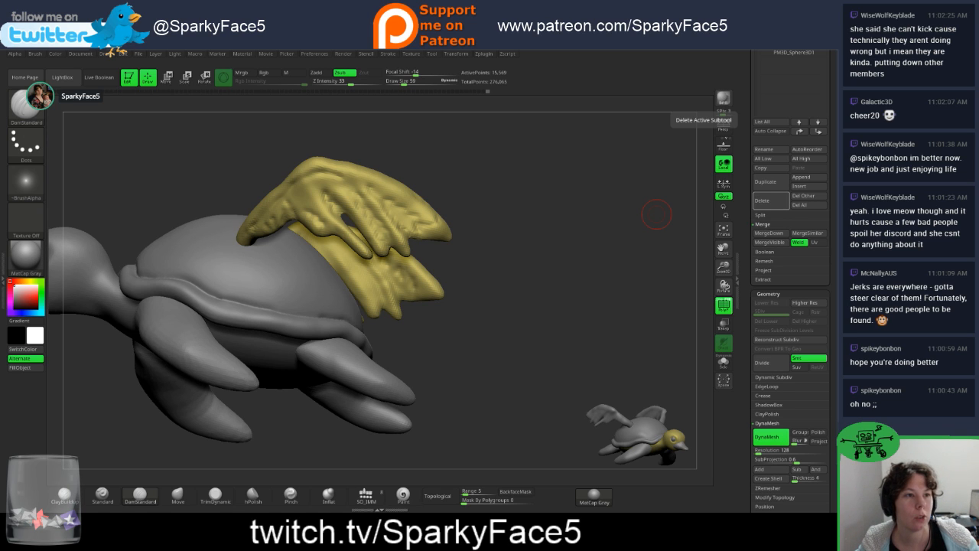
Step: Switch to the Chrome window with the FEATHER image results, place it beside the sculpt and browse the pictures for a reference
{"action": "key", "text": "alt+Tab"}
{"action": "left_click_drag", "start_coordinate": [413, 44], "coordinate": [277, 42]}
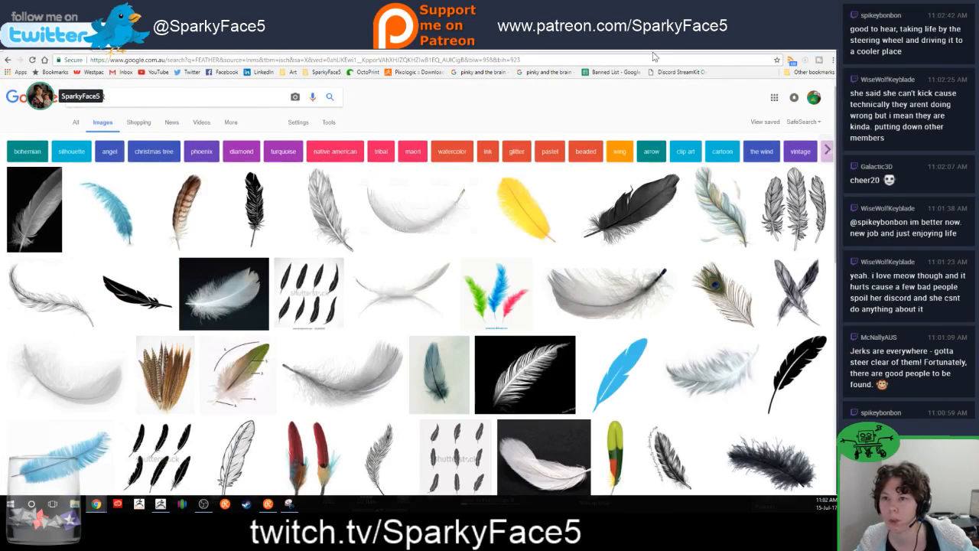
{"action": "left_click_drag", "start_coordinate": [653, 55], "coordinate": [582, 58]}
{"action": "scroll", "coordinate": [579, 249], "scroll_direction": "down", "scroll_amount": 2}
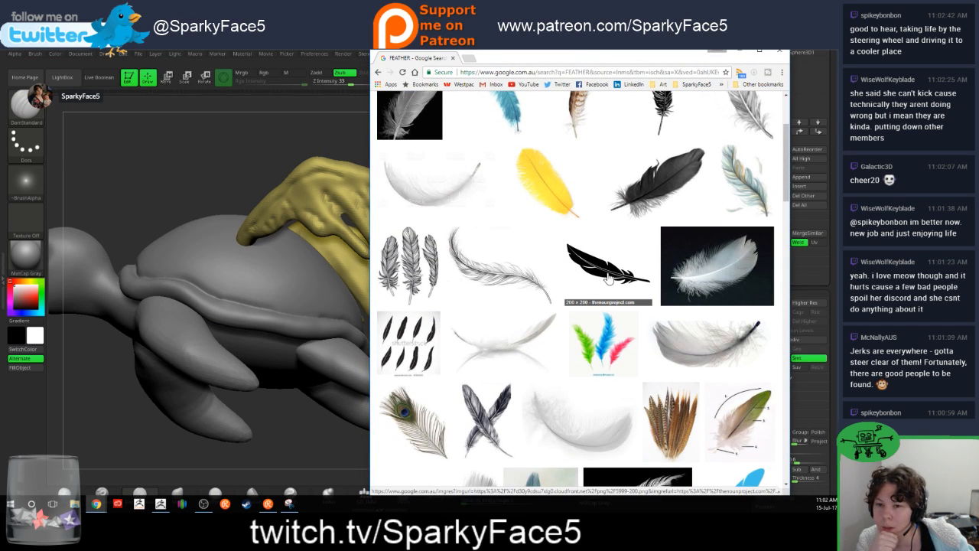
{"action": "scroll", "coordinate": [609, 276], "scroll_direction": "down", "scroll_amount": 1}
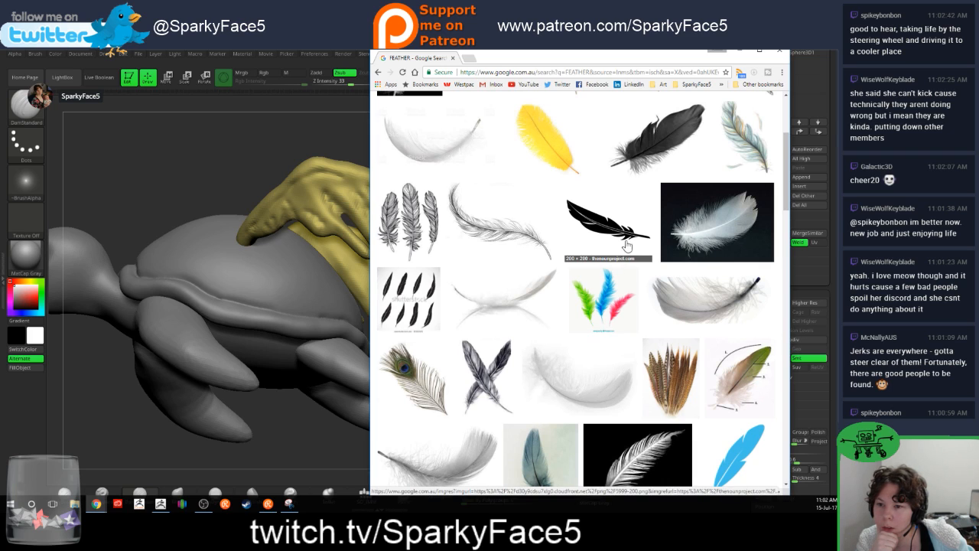
{"action": "scroll", "coordinate": [601, 240], "scroll_direction": "down", "scroll_amount": 1}
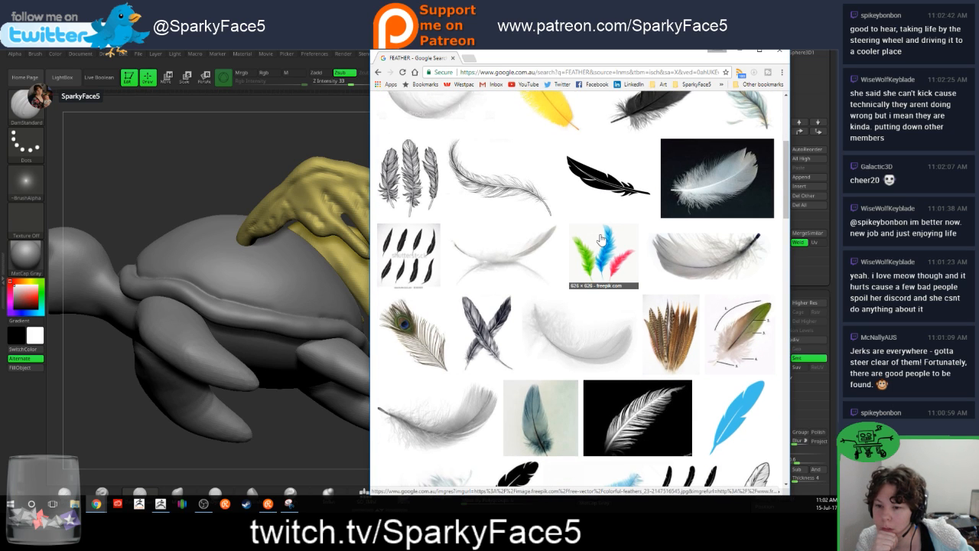
{"action": "scroll", "coordinate": [601, 241], "scroll_direction": "down", "scroll_amount": 1}
{"action": "scroll", "coordinate": [601, 240], "scroll_direction": "down", "scroll_amount": 1}
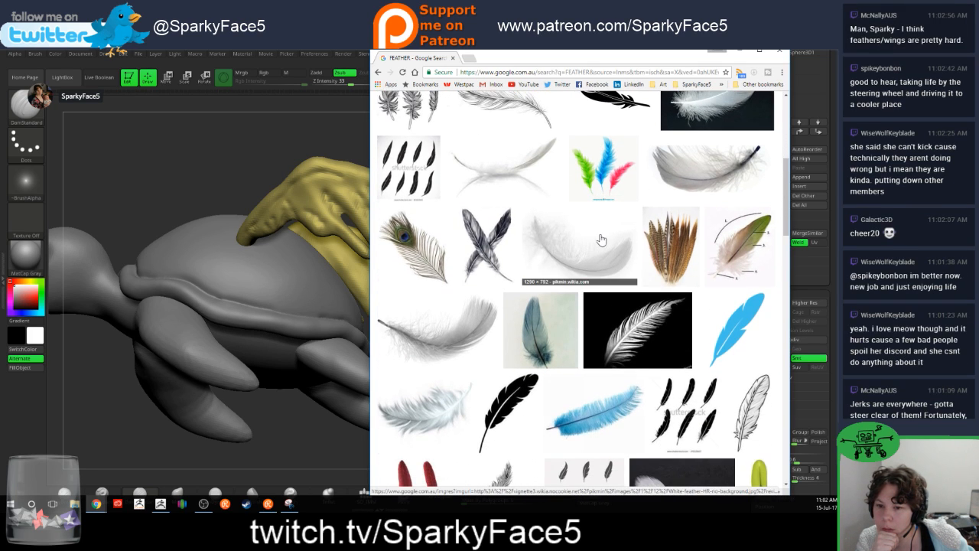
{"action": "scroll", "coordinate": [739, 286], "scroll_direction": "down", "scroll_amount": 1}
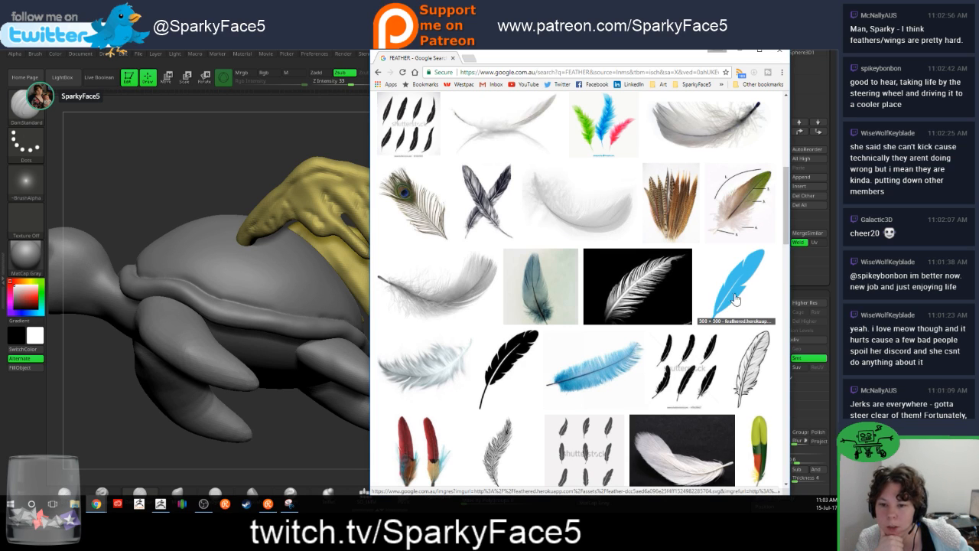
Step: Preview the outlined feather drawing and several related images, then go back to the Alchetron feather drawing
{"action": "left_click", "coordinate": [747, 389]}
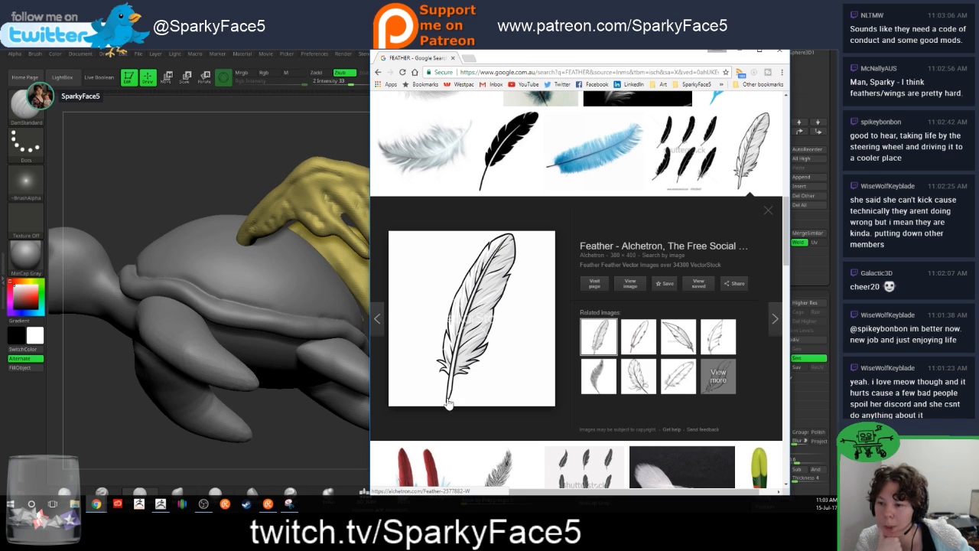
{"action": "left_click", "coordinate": [631, 380]}
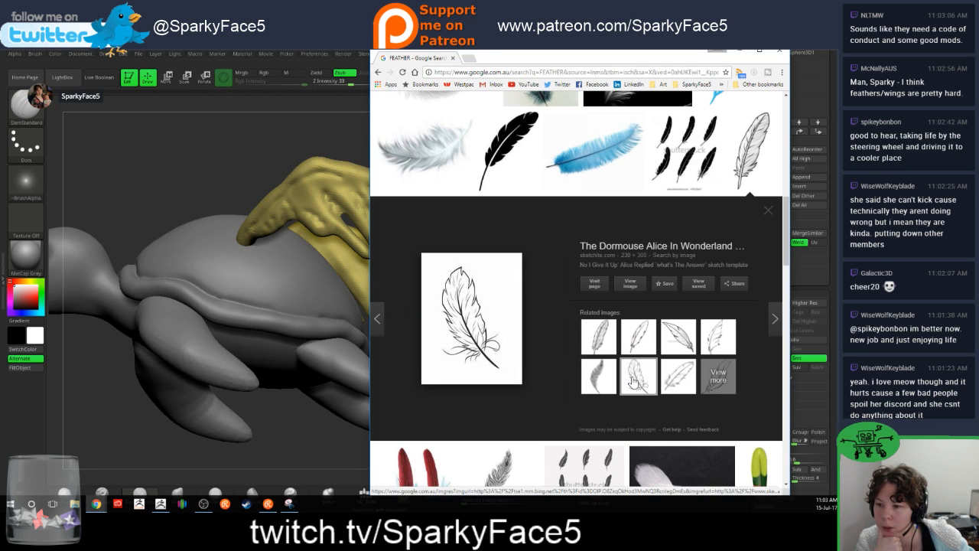
{"action": "left_click", "coordinate": [674, 342]}
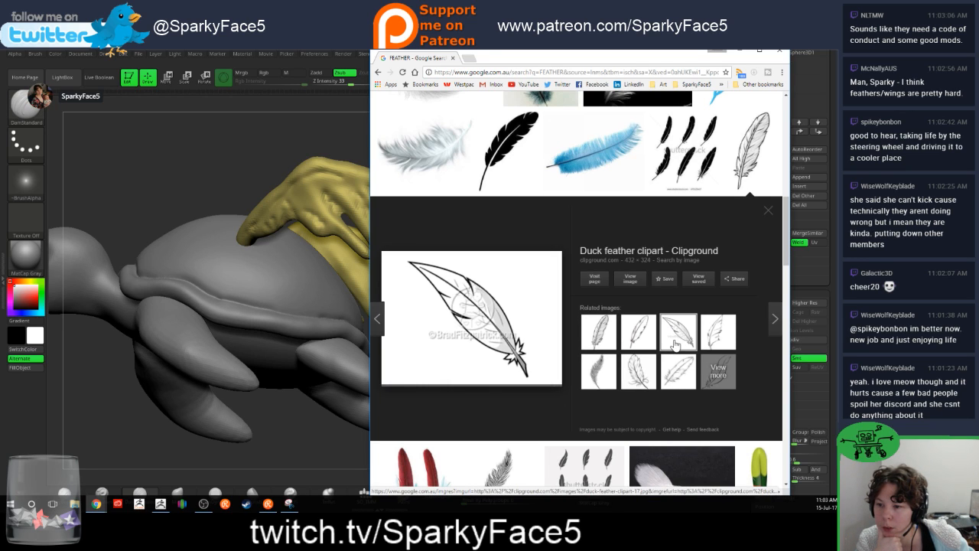
{"action": "left_click", "coordinate": [596, 338]}
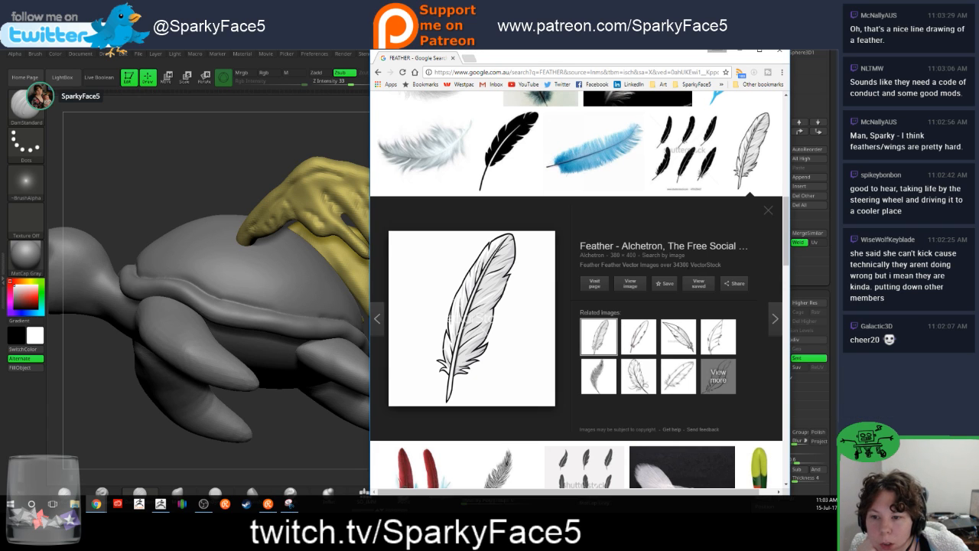
Step: Visit the Alchetron source page of the feather drawing, look through its feather pictures and close the page
{"action": "left_click", "coordinate": [594, 283]}
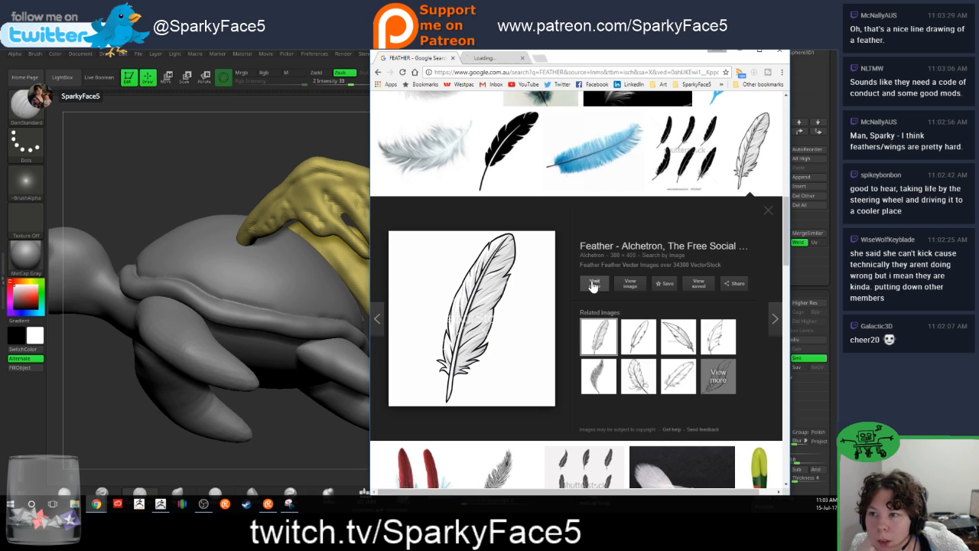
{"action": "left_click", "coordinate": [498, 59]}
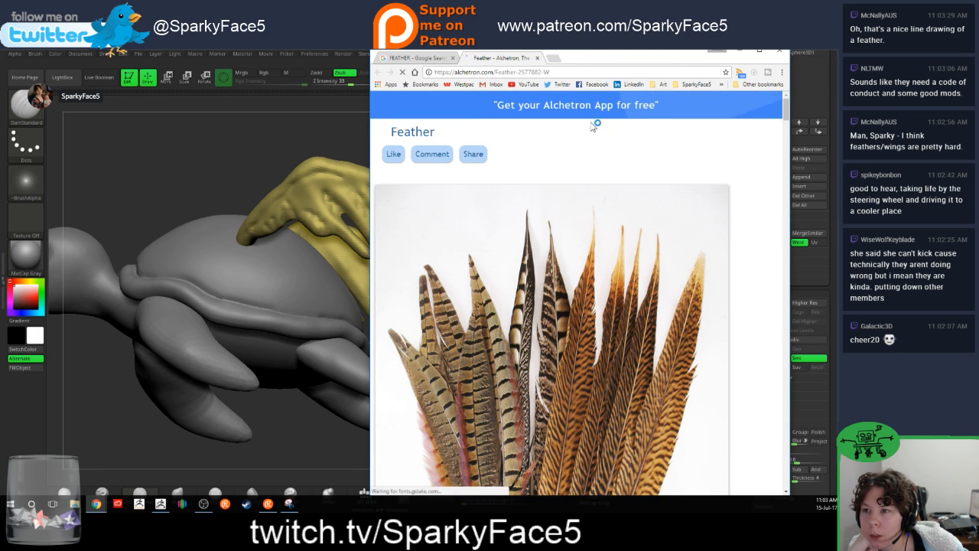
{"action": "scroll", "coordinate": [629, 201], "scroll_direction": "down", "scroll_amount": 5}
{"action": "scroll", "coordinate": [630, 201], "scroll_direction": "down", "scroll_amount": 4}
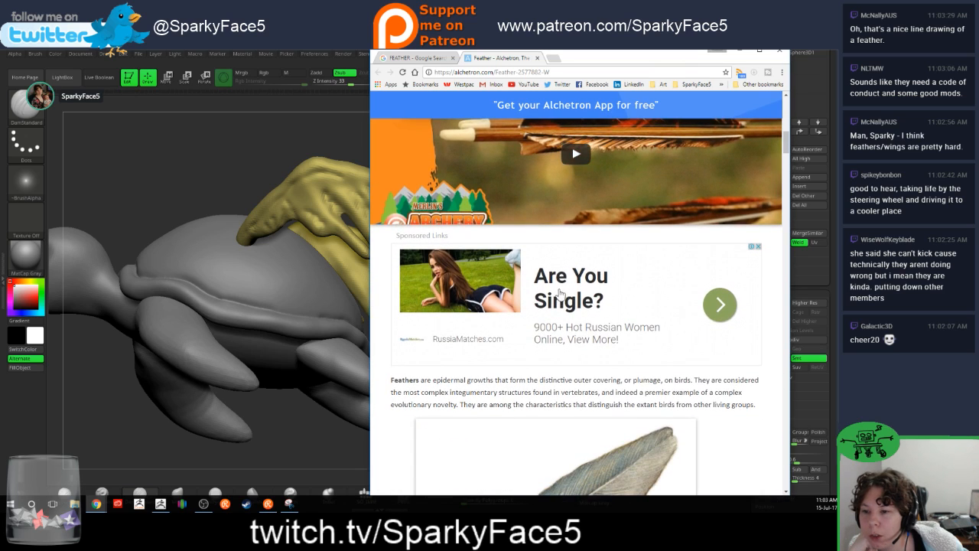
{"action": "scroll", "coordinate": [628, 290], "scroll_direction": "down", "scroll_amount": 5}
{"action": "scroll", "coordinate": [629, 290], "scroll_direction": "down", "scroll_amount": 3}
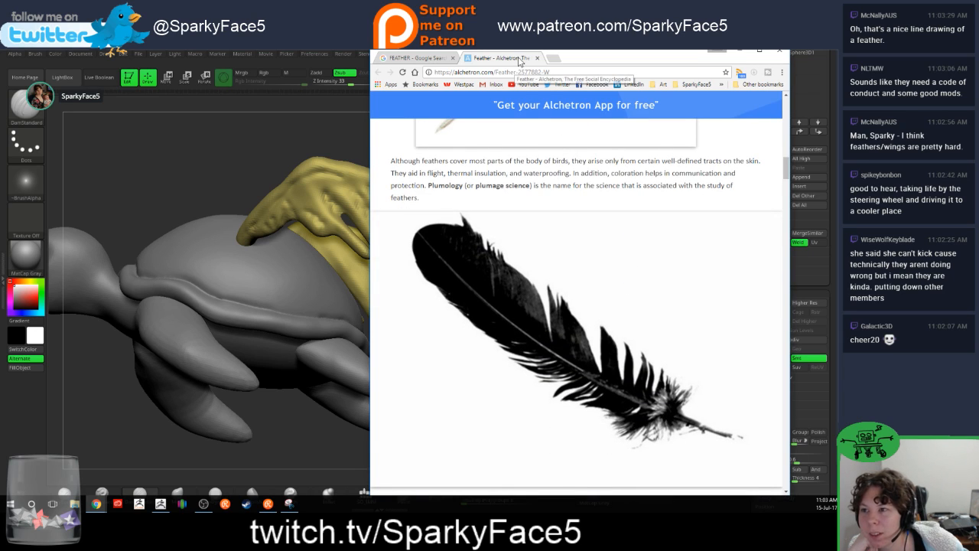
{"action": "left_click", "coordinate": [537, 57]}
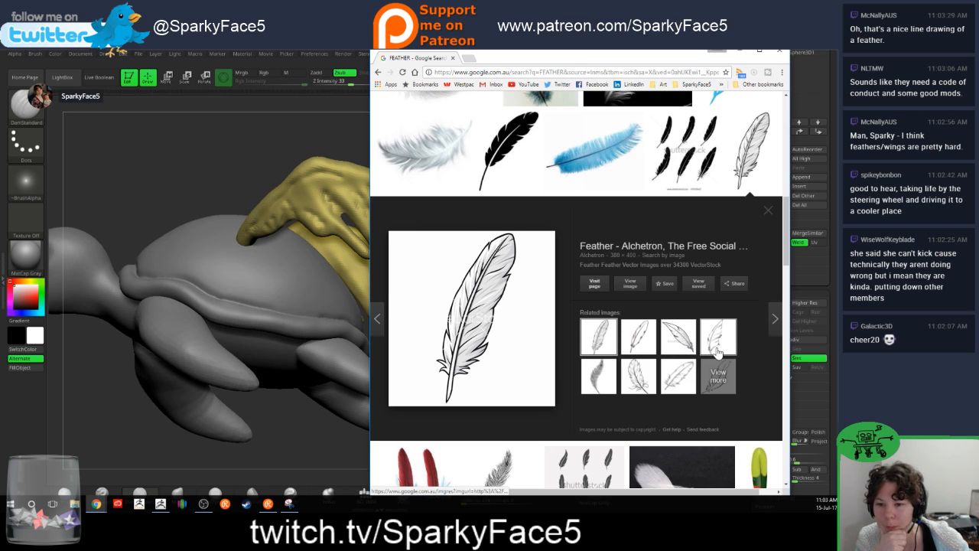
Step: Save the Alchetron feather drawing to the Desktop as the JPEG image feather-vector-1028154
{"action": "right_click", "coordinate": [505, 303]}
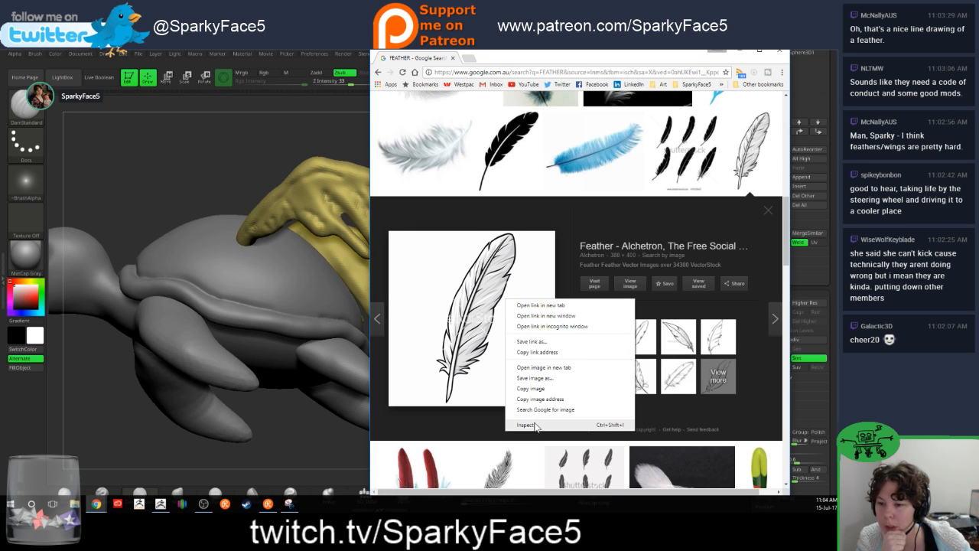
{"action": "left_click", "coordinate": [539, 378]}
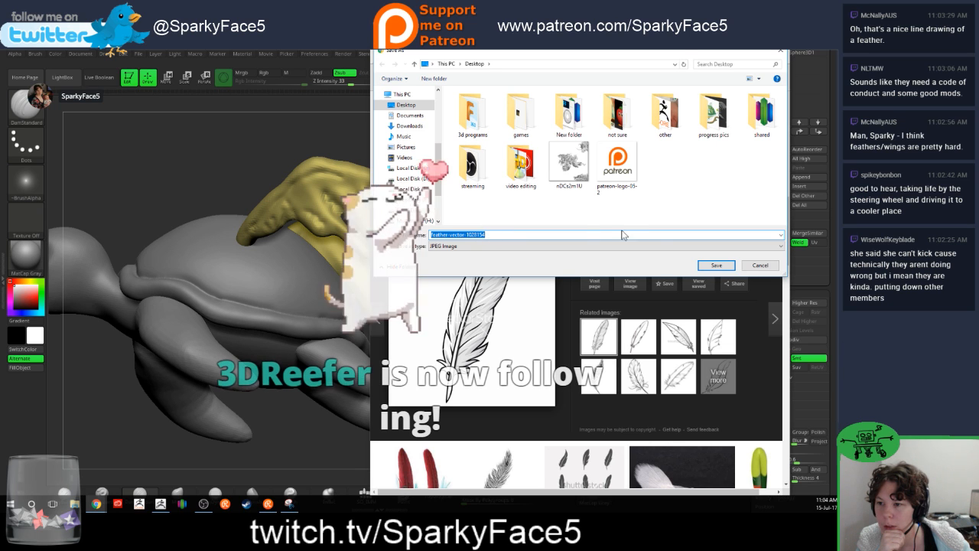
{"action": "left_click", "coordinate": [715, 265]}
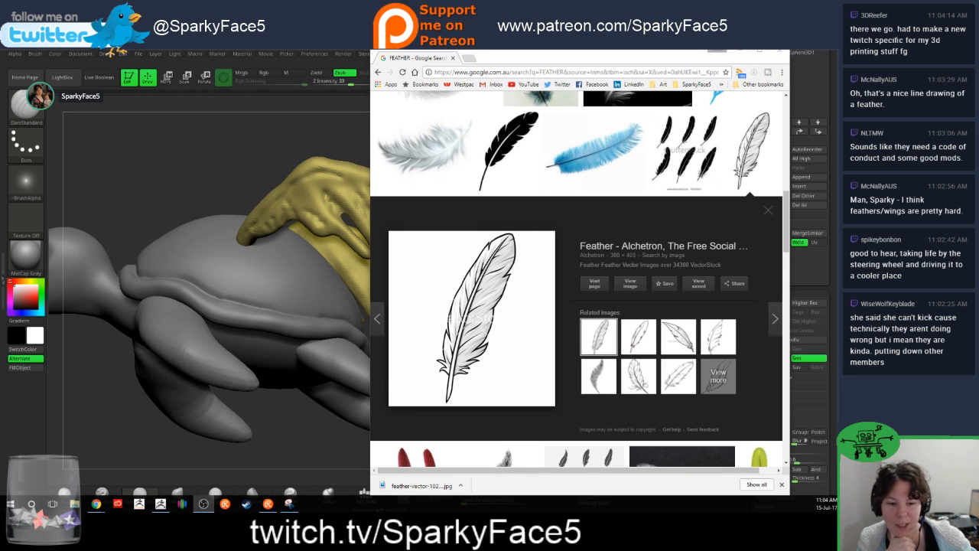
Step: Return to ZBrush and import feather-vector-1028154 from the Desktop as a texture
{"action": "key", "text": "alt+Tab"}
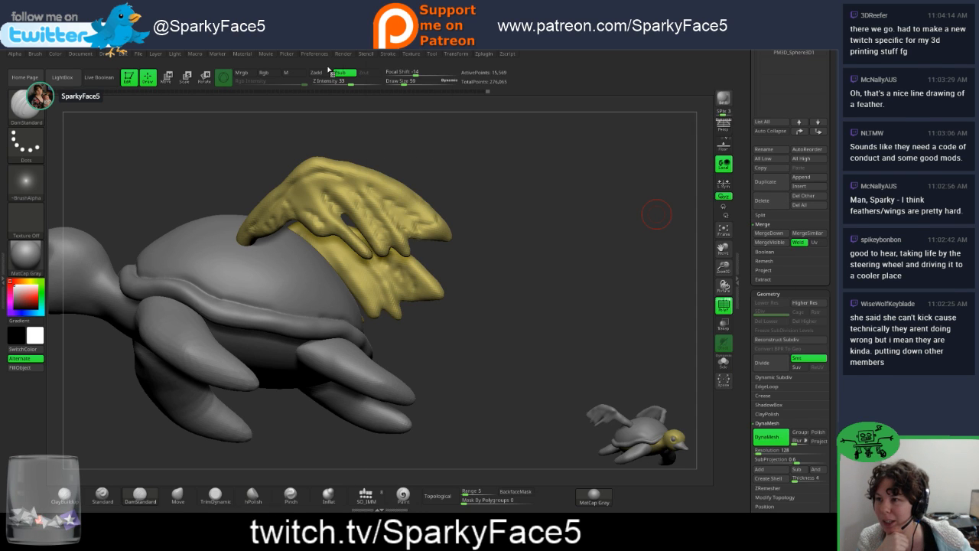
{"action": "left_click", "coordinate": [411, 54]}
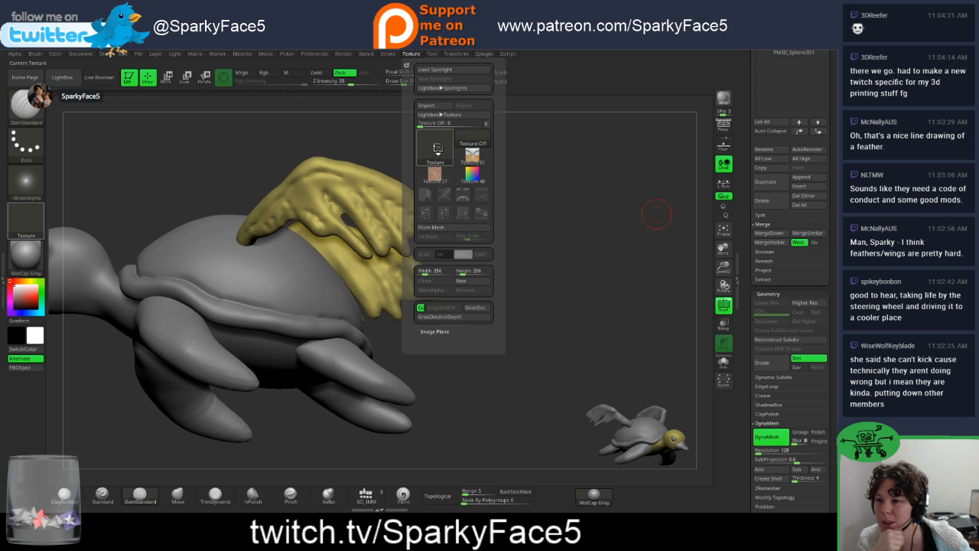
{"action": "left_click", "coordinate": [438, 149]}
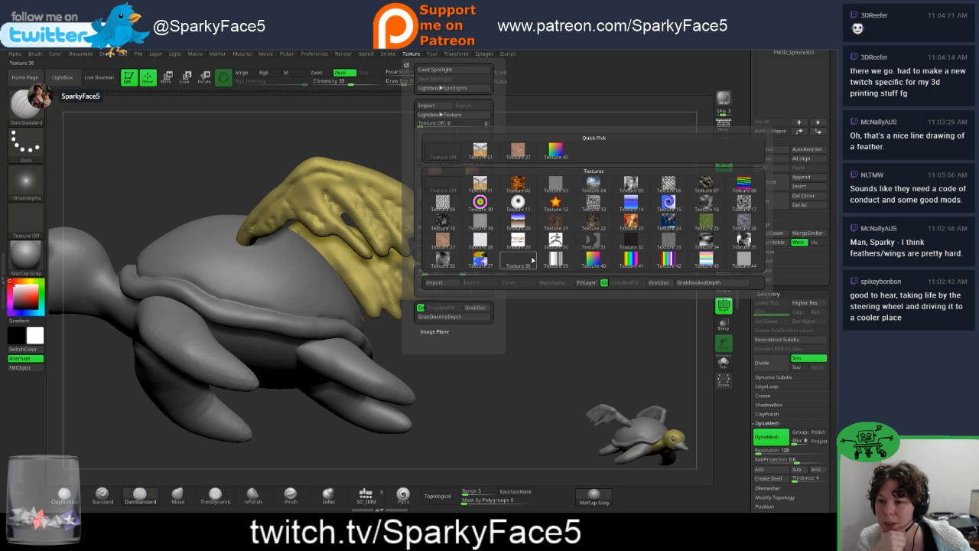
{"action": "left_click", "coordinate": [433, 282]}
{"action": "scroll", "coordinate": [48, 115], "scroll_direction": "up", "scroll_amount": 2}
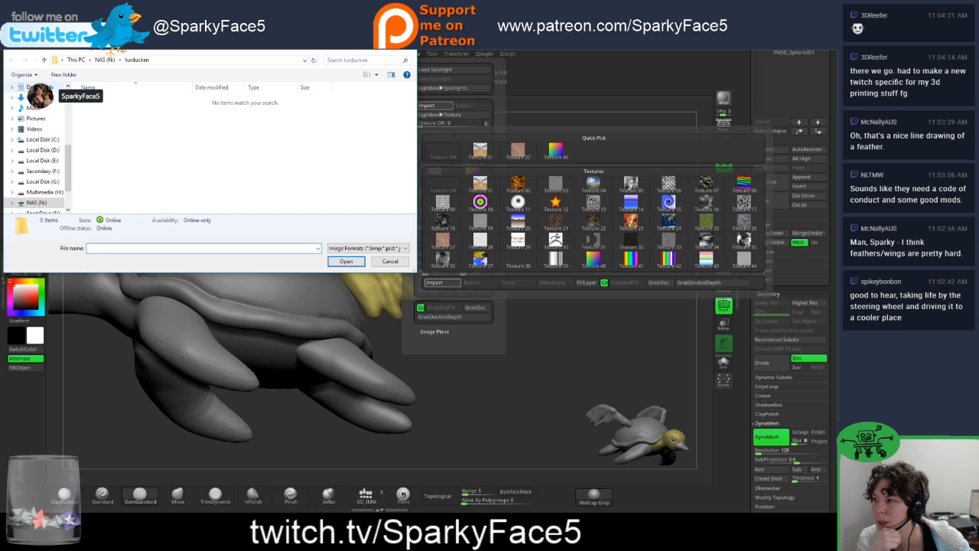
{"action": "left_click", "coordinate": [38, 116]}
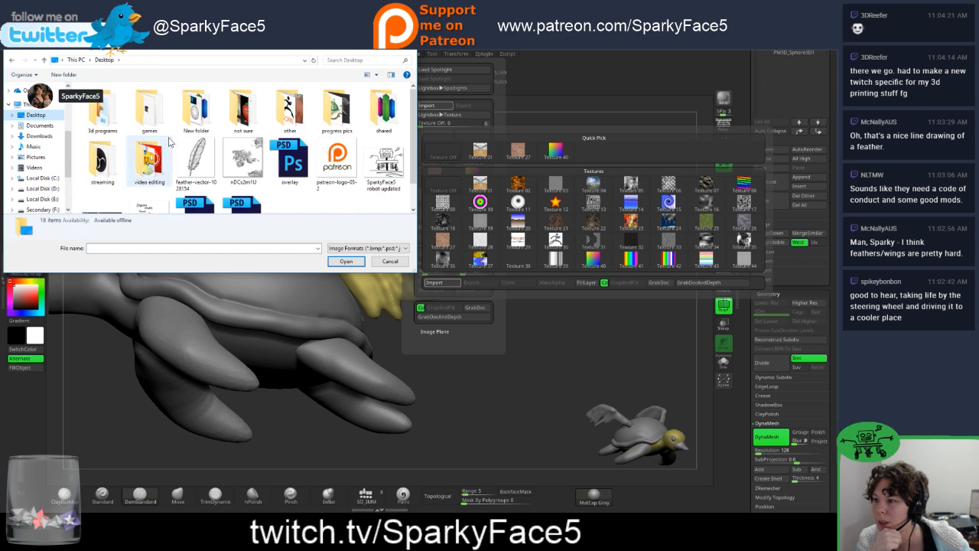
{"action": "left_click", "coordinate": [197, 158]}
{"action": "left_click", "coordinate": [358, 263]}
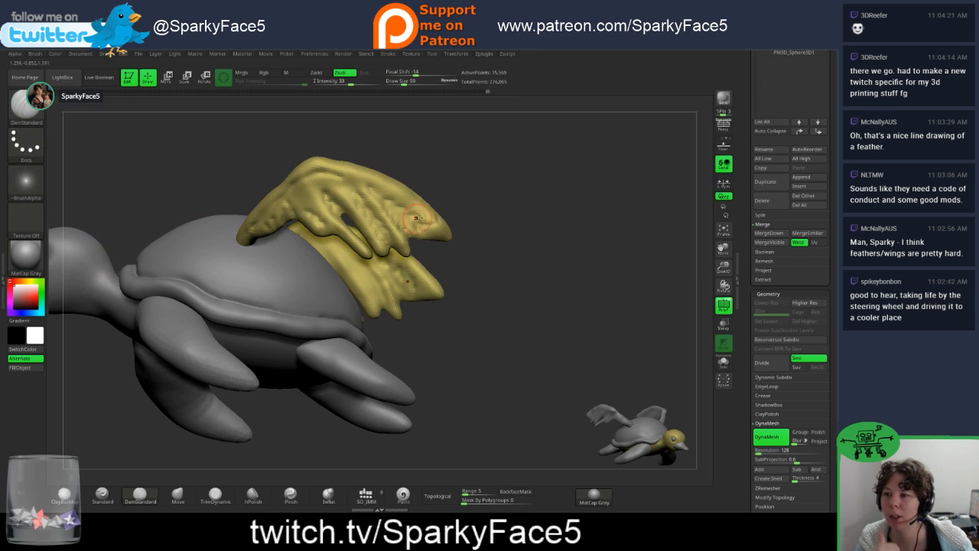
Step: Make the imported feather image the current texture, add it to Spotlight and dismiss the LightBox browser
{"action": "left_click", "coordinate": [412, 55]}
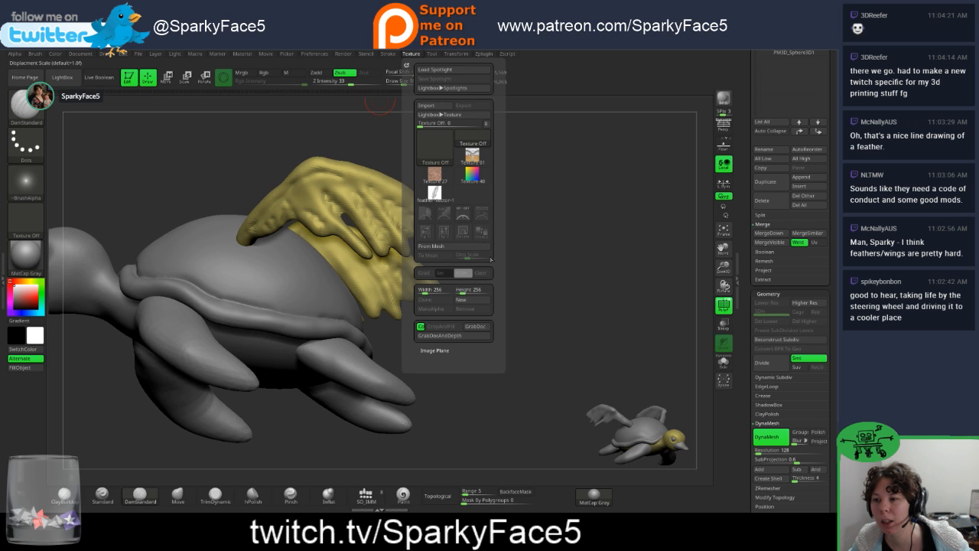
{"action": "left_click", "coordinate": [435, 145]}
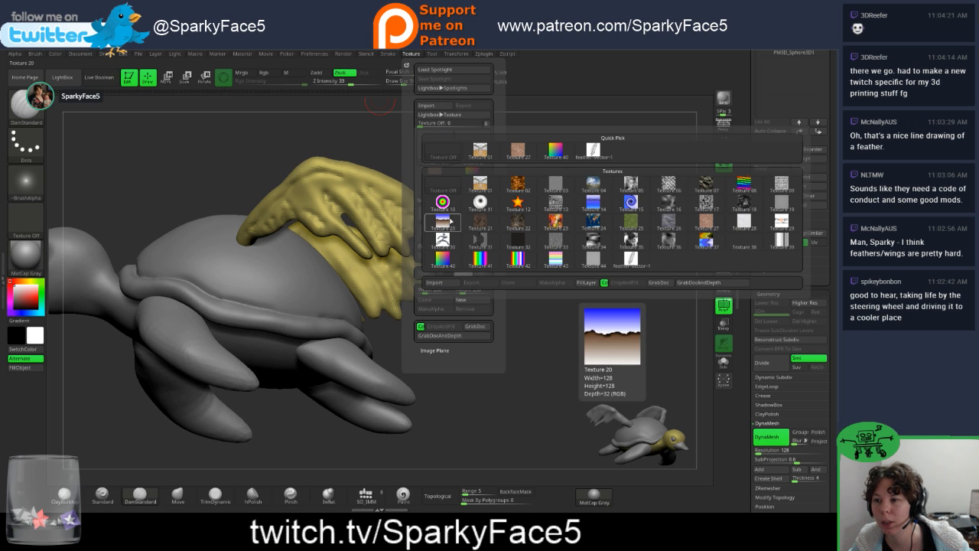
{"action": "left_click", "coordinate": [595, 151]}
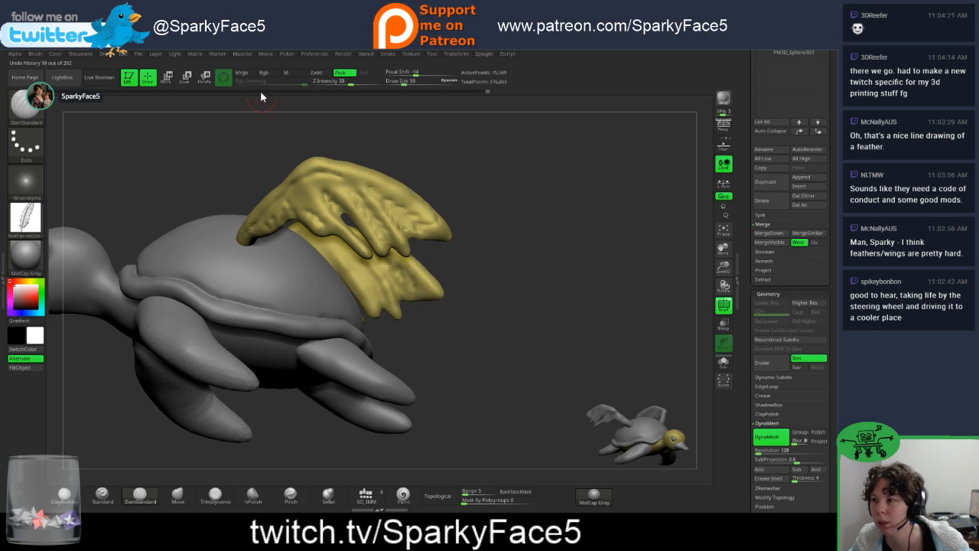
{"action": "left_click", "coordinate": [411, 55]}
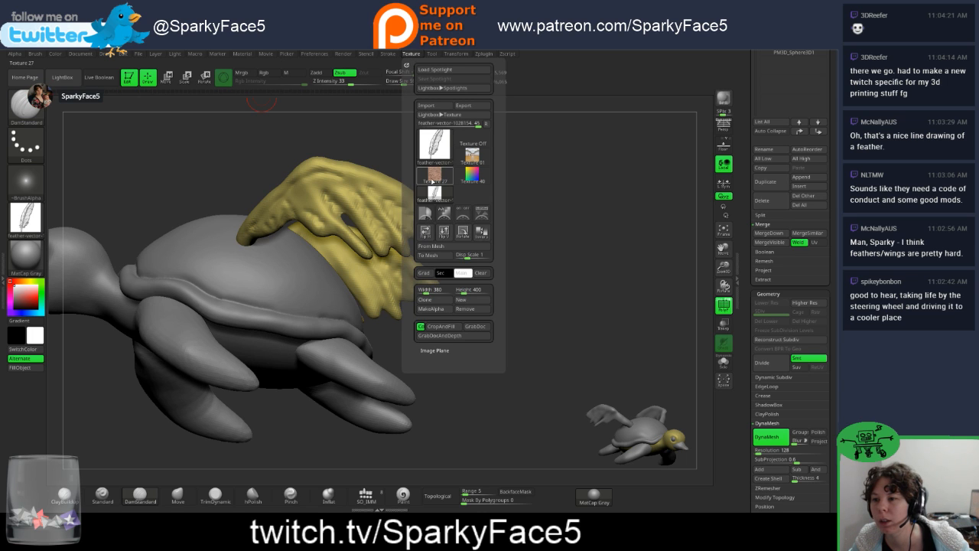
{"action": "left_click", "coordinate": [485, 218]}
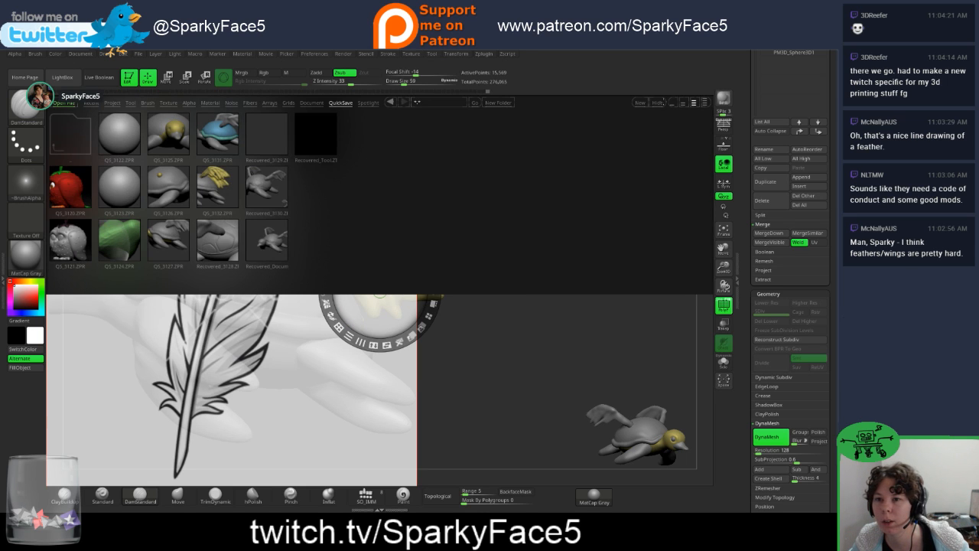
{"action": "left_click", "coordinate": [658, 104]}
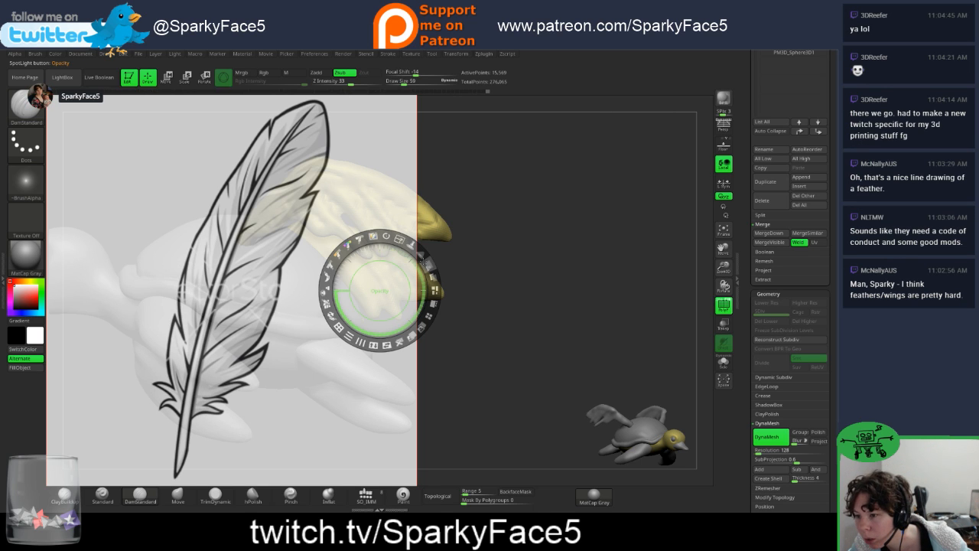
Step: Raise the feather image's Spotlight opacity to full and scale the image down over the canvas
{"action": "mouse_move", "coordinate": [423, 261]}
{"action": "left_mouse_down"}
{"action": "mouse_move", "coordinate": [422, 324]}
{"action": "mouse_move", "coordinate": [341, 262]}
{"action": "mouse_move", "coordinate": [409, 274]}
{"action": "left_mouse_up"}
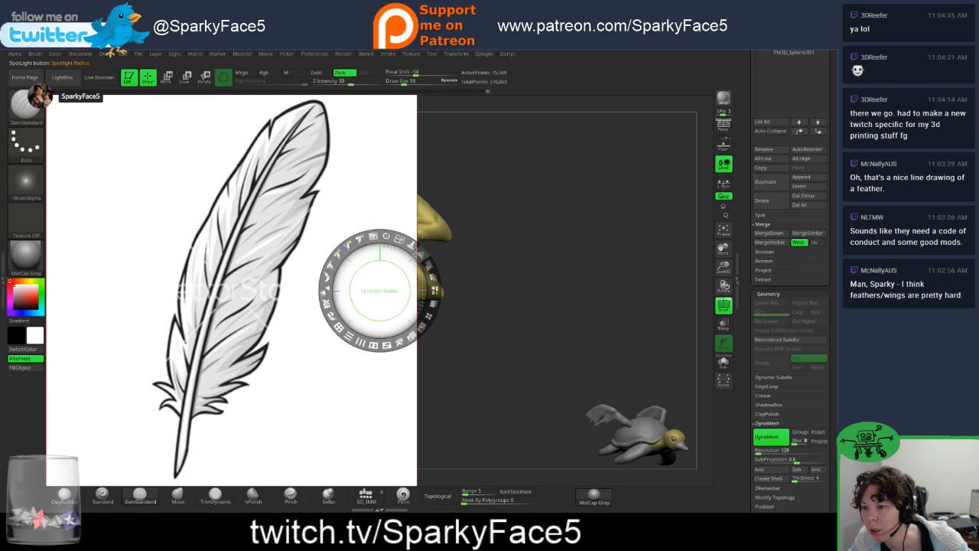
{"action": "mouse_move", "coordinate": [399, 238]}
{"action": "left_mouse_down"}
{"action": "mouse_move", "coordinate": [361, 239]}
{"action": "mouse_move", "coordinate": [377, 237]}
{"action": "left_mouse_up"}
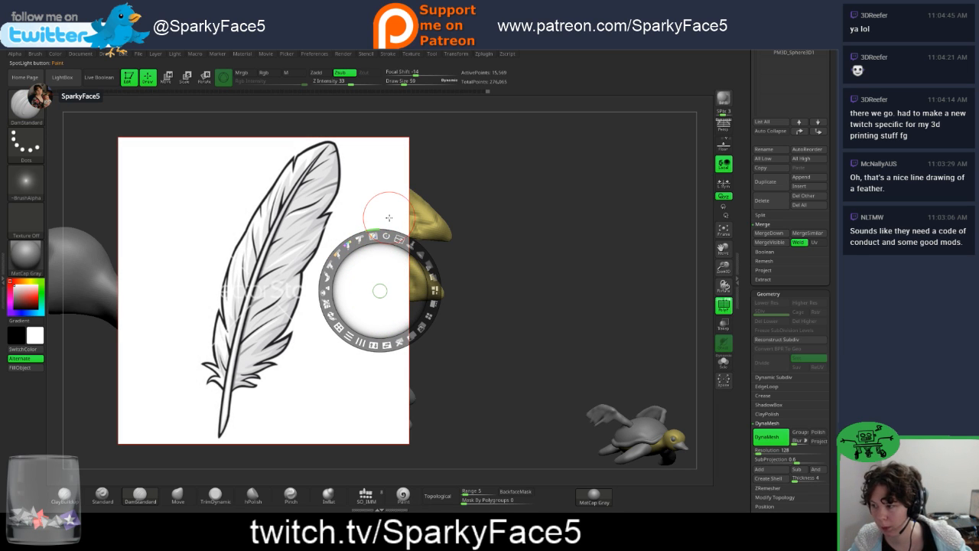
Step: Try to fill the feather image's white background with near-black in Spotlight
{"action": "left_click", "coordinate": [37, 296]}
{"action": "left_click_drag", "start_coordinate": [22, 313], "coordinate": [16, 307]}
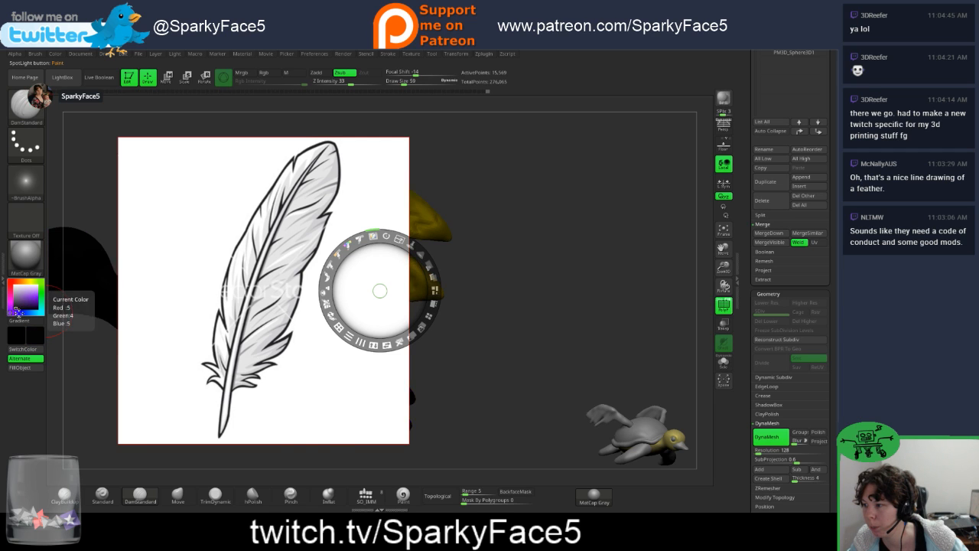
{"action": "key", "text": "ctrl"}
{"action": "left_click", "coordinate": [371, 188], "text": "ctrl"}
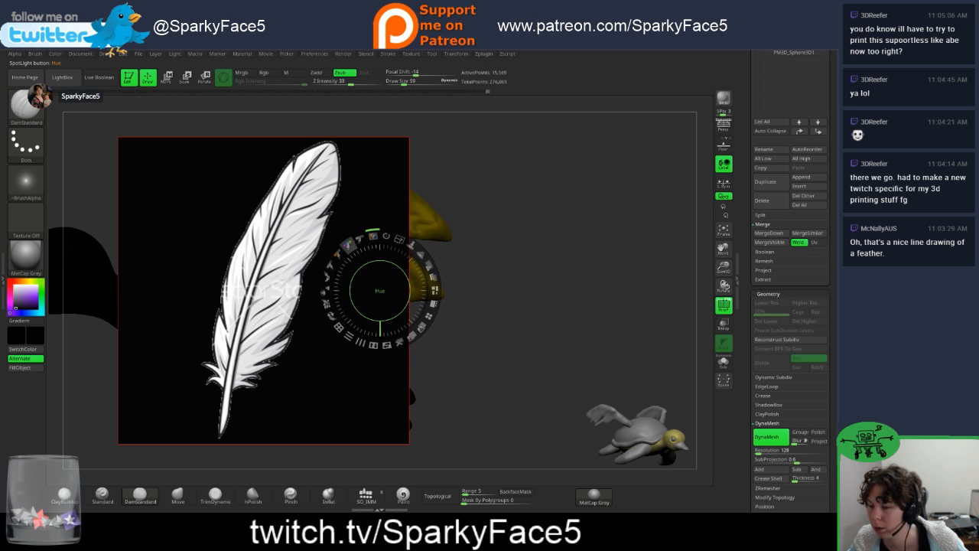
{"action": "key", "text": "ctrl+z"}
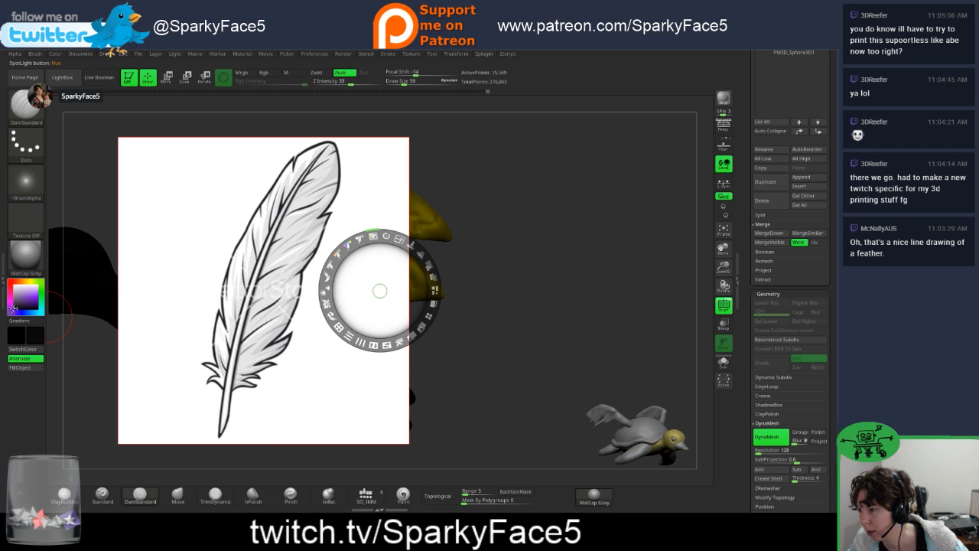
{"action": "left_click_drag", "start_coordinate": [197, 157], "coordinate": [195, 187]}
{"action": "key", "text": "ctrl+z"}
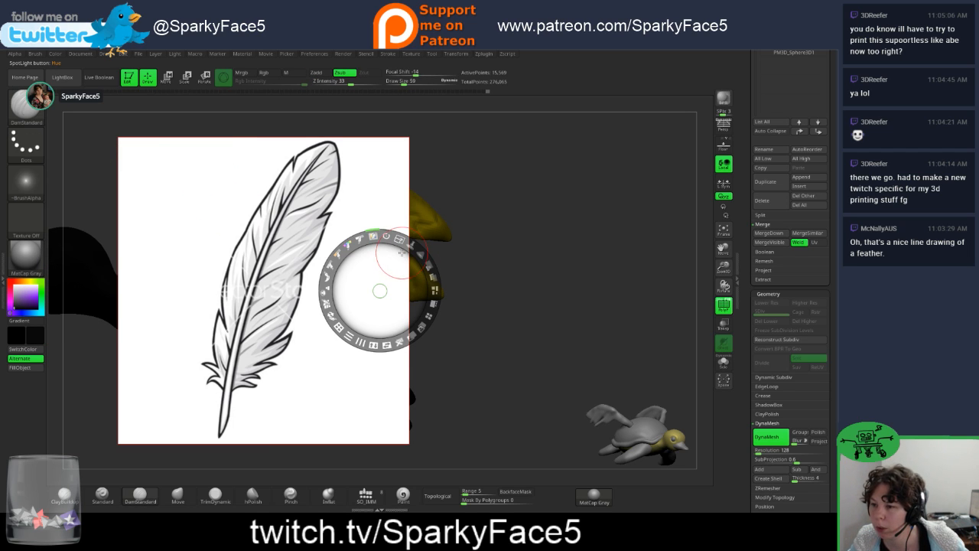
Step: Move the feather image off the turtle's wing and fill its white background with pure black to make it transparent
{"action": "left_click_drag", "start_coordinate": [379, 290], "coordinate": [634, 297]}
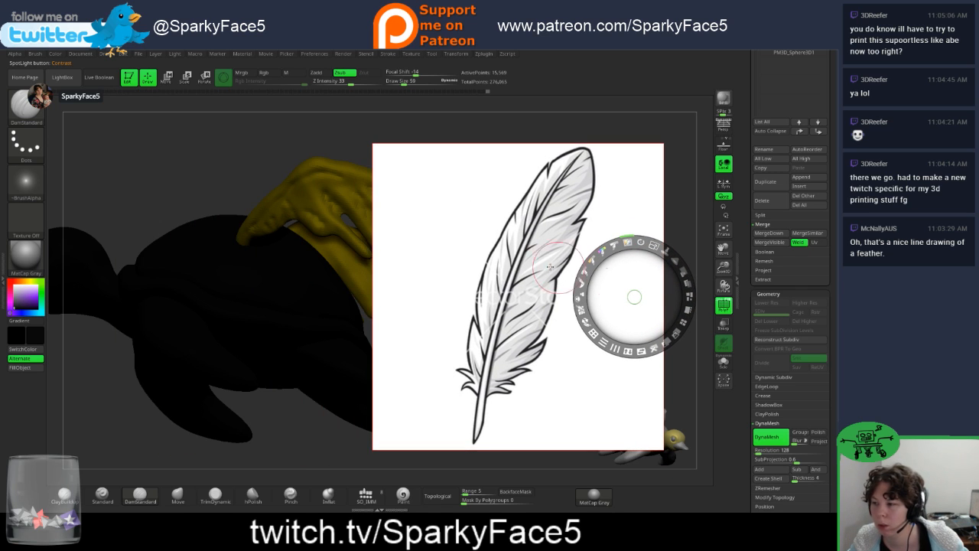
{"action": "left_click", "coordinate": [25, 305]}
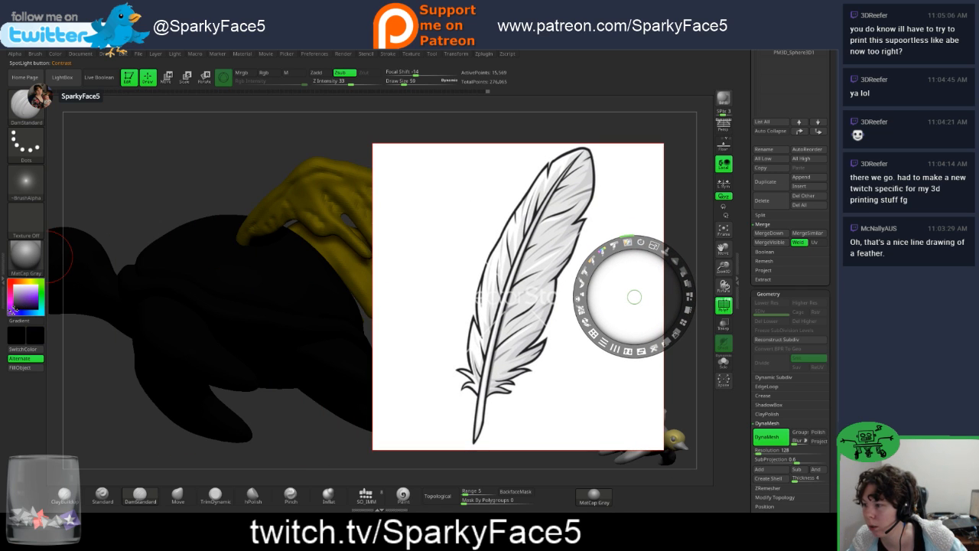
{"action": "left_click_drag", "start_coordinate": [453, 164], "coordinate": [457, 197]}
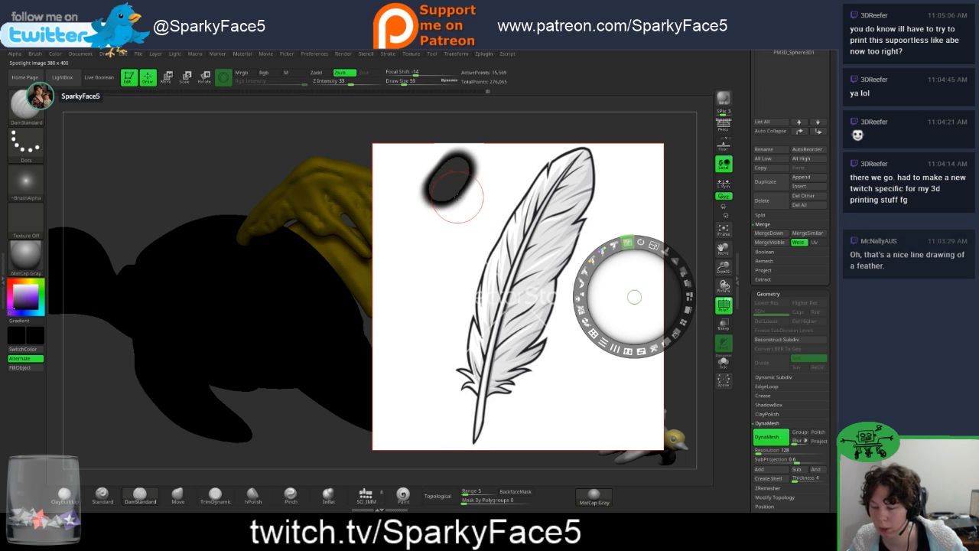
{"action": "key", "text": "ctrl+z"}
{"action": "left_click", "coordinate": [450, 223], "text": "ctrl"}
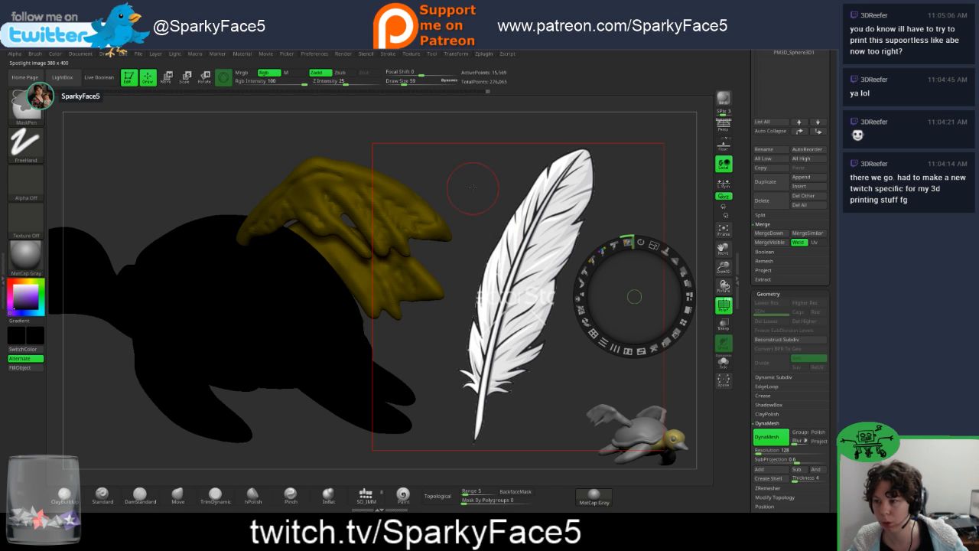
{"action": "key", "text": "ctrl"}
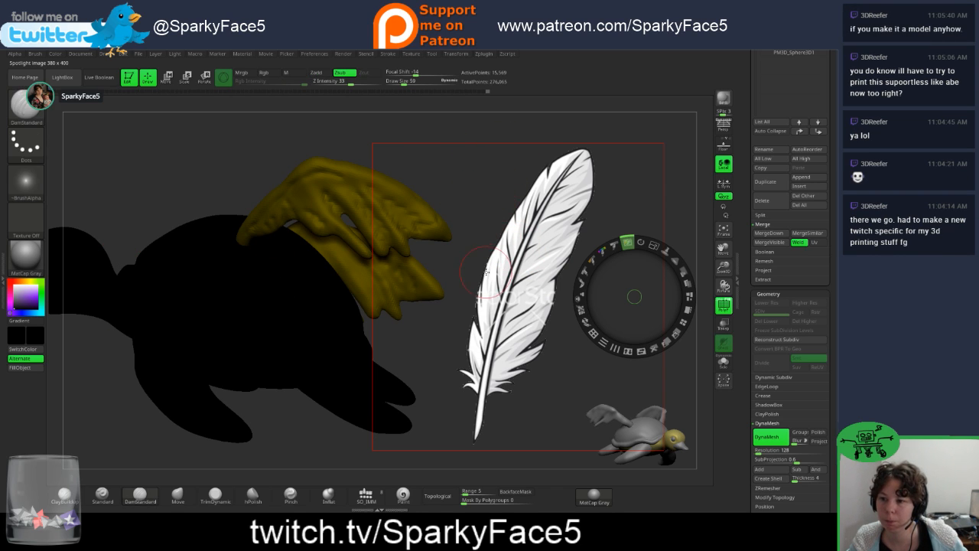
{"action": "key", "text": "ctrl"}
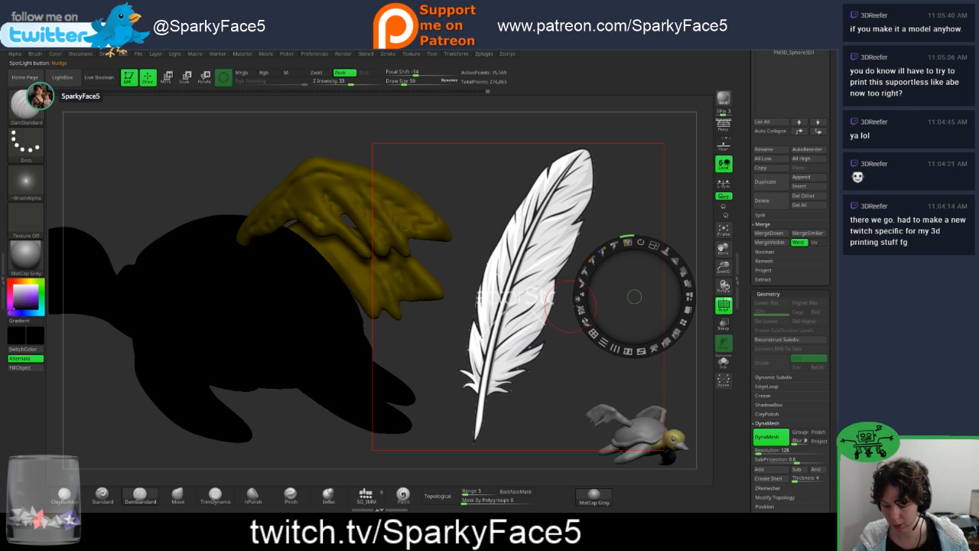
{"action": "key", "text": "ctrl"}
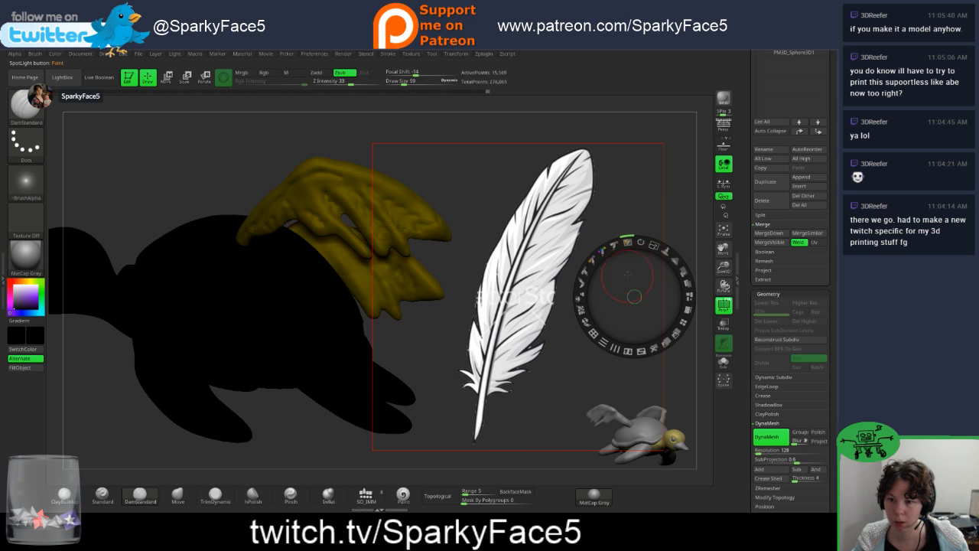
Step: Reposition the feather image on the head side of the model, reset the colour to white and leave Spotlight editing
{"action": "key", "text": "ctrl"}
{"action": "mouse_move", "coordinate": [634, 263]}
{"action": "left_mouse_down", "text": "ctrl"}
{"action": "mouse_move", "coordinate": [616, 270]}
{"action": "mouse_move", "coordinate": [643, 246]}
{"action": "mouse_move", "coordinate": [616, 239]}
{"action": "mouse_move", "coordinate": [632, 241]}
{"action": "left_mouse_up", "text": "ctrl"}
{"action": "mouse_move", "coordinate": [618, 294]}
{"action": "left_mouse_down"}
{"action": "mouse_move", "coordinate": [268, 275]}
{"action": "mouse_move", "coordinate": [273, 229]}
{"action": "mouse_move", "coordinate": [238, 241]}
{"action": "left_mouse_up"}
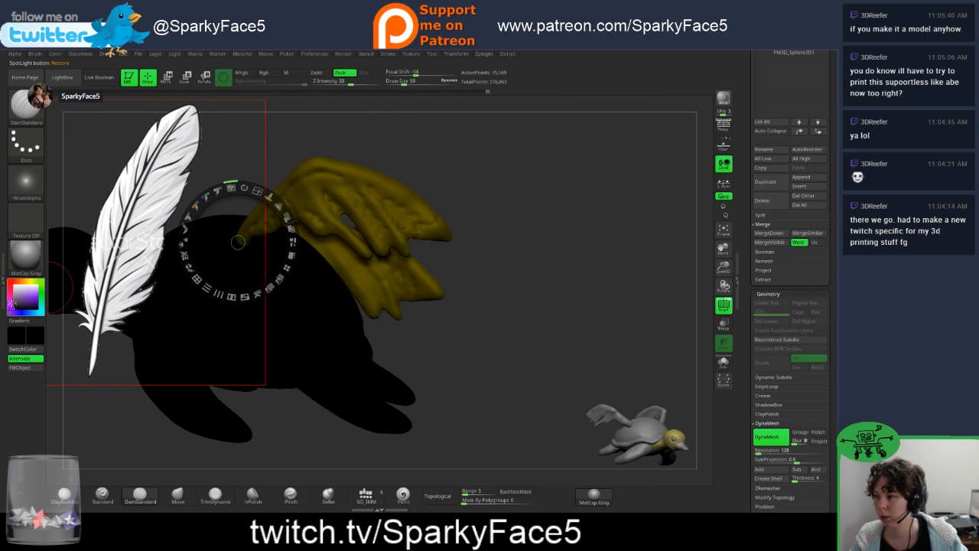
{"action": "left_click_drag", "start_coordinate": [14, 306], "coordinate": [7, 284]}
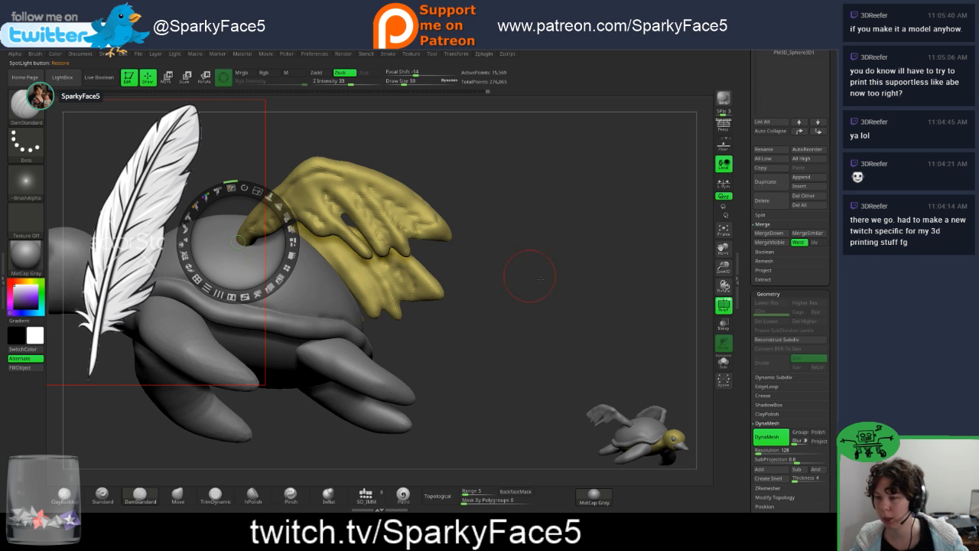
{"action": "mouse_move", "coordinate": [540, 291]}
{"action": "left_mouse_down"}
{"action": "mouse_move", "coordinate": [601, 315]}
{"action": "mouse_move", "coordinate": [539, 279]}
{"action": "mouse_move", "coordinate": [585, 287]}
{"action": "left_mouse_up"}
{"action": "key", "text": "z"}
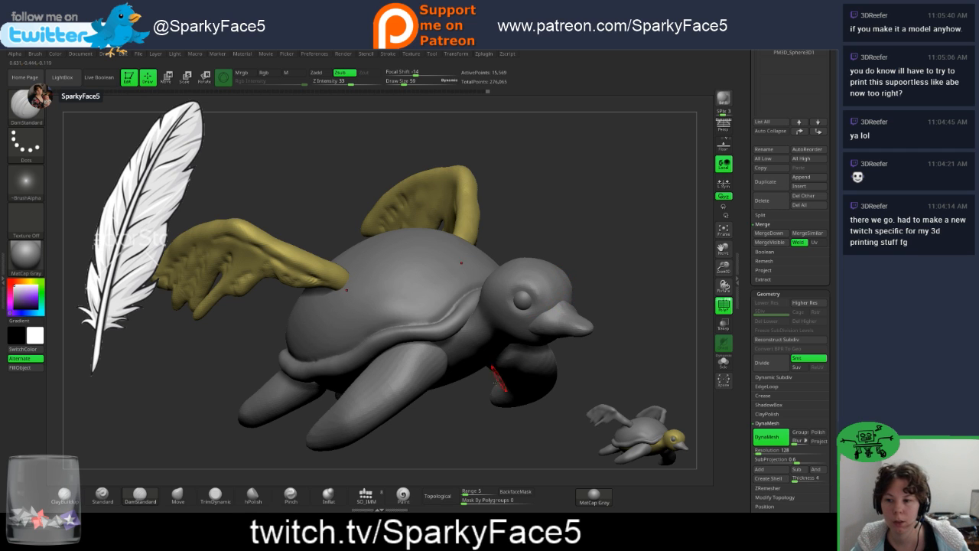
{"action": "mouse_move", "coordinate": [474, 421]}
{"action": "left_mouse_down"}
{"action": "mouse_move", "coordinate": [492, 408]}
{"action": "mouse_move", "coordinate": [476, 367]}
{"action": "mouse_move", "coordinate": [494, 345]}
{"action": "mouse_move", "coordinate": [392, 398]}
{"action": "mouse_move", "coordinate": [204, 396]}
{"action": "left_mouse_up"}
{"action": "left_click_drag", "start_coordinate": [548, 405], "coordinate": [483, 396]}
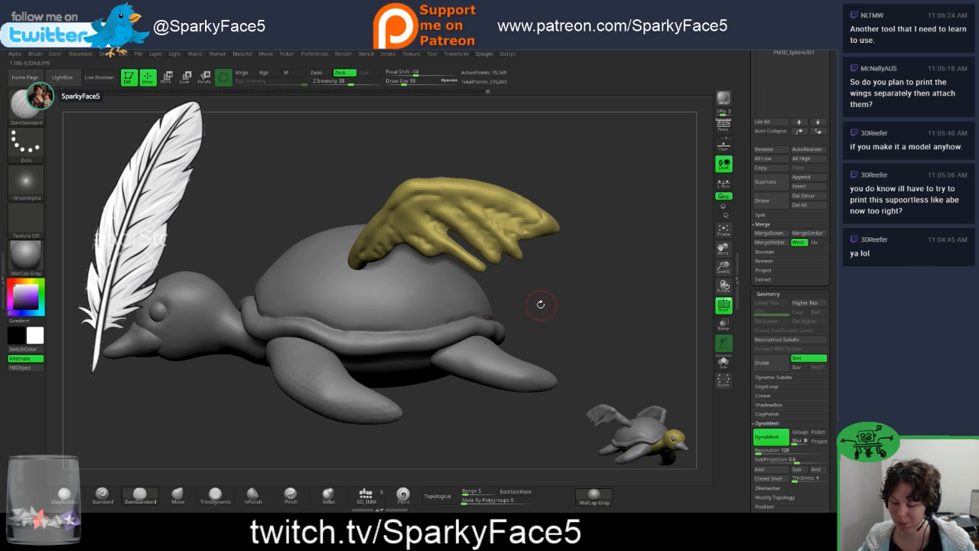
{"action": "mouse_move", "coordinate": [546, 302]}
{"action": "left_mouse_down", "text": "alt"}
{"action": "mouse_move", "coordinate": [612, 285]}
{"action": "mouse_move", "coordinate": [563, 294]}
{"action": "mouse_move", "coordinate": [589, 279]}
{"action": "mouse_move", "coordinate": [504, 319]}
{"action": "left_mouse_up", "text": "alt"}
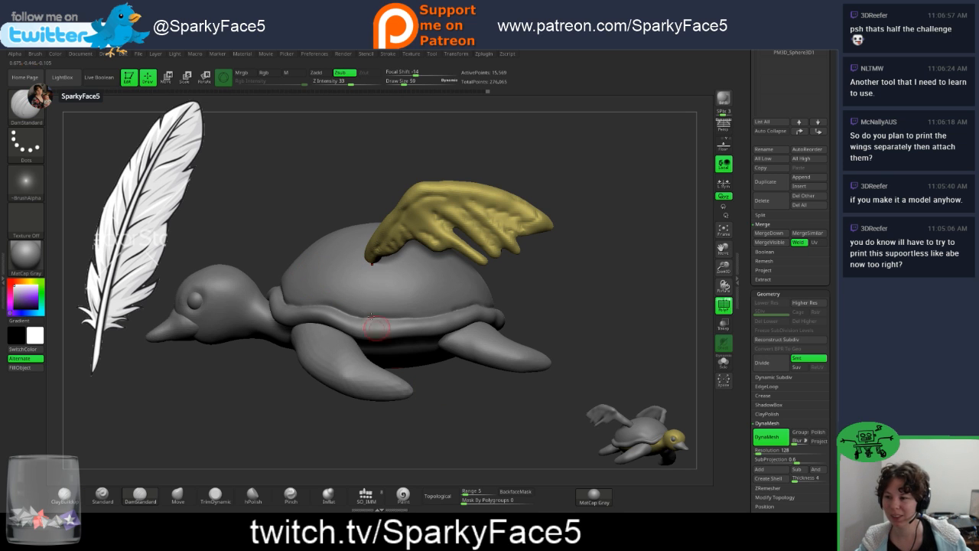
{"action": "left_click_drag", "start_coordinate": [280, 189], "coordinate": [347, 179]}
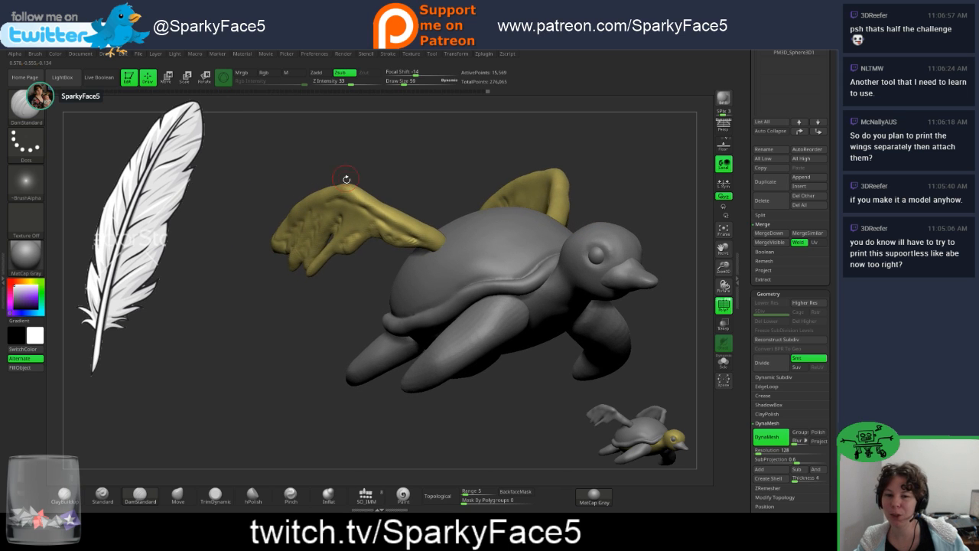
{"action": "mouse_move", "coordinate": [273, 332]}
{"action": "left_mouse_down"}
{"action": "mouse_move", "coordinate": [312, 332]}
{"action": "mouse_move", "coordinate": [268, 332]}
{"action": "left_mouse_up"}
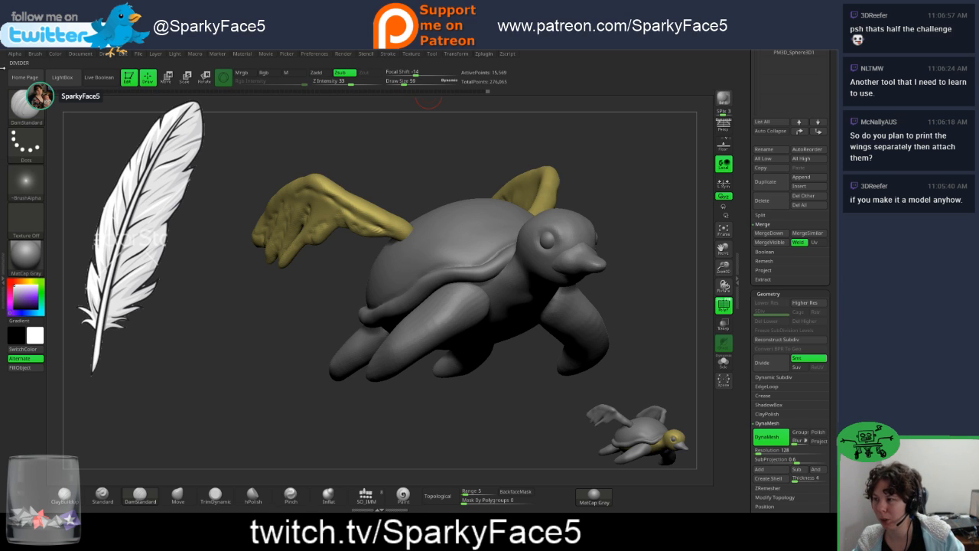
Step: Turn off Spotlight Projection in the DamStandard brush's Samples settings
{"action": "left_click", "coordinate": [36, 53]}
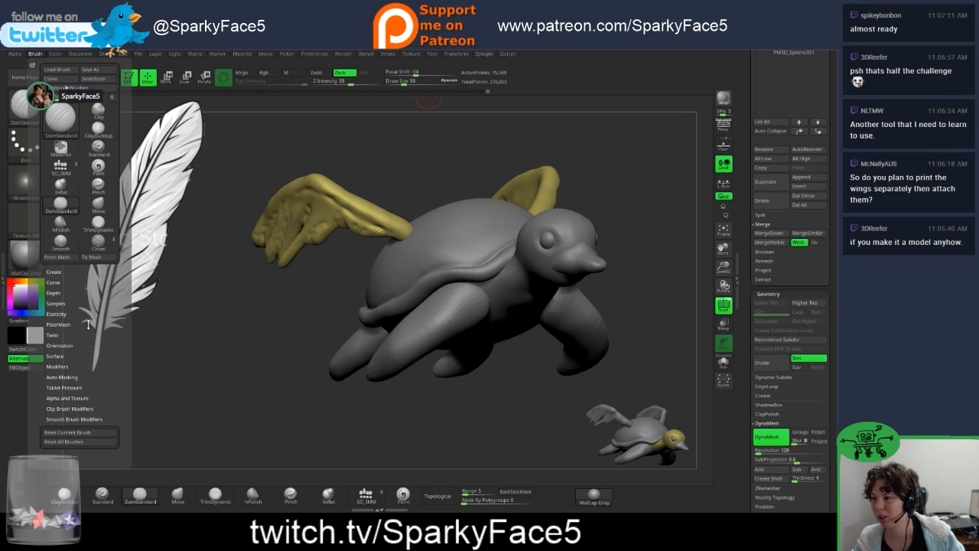
{"action": "left_click", "coordinate": [57, 303]}
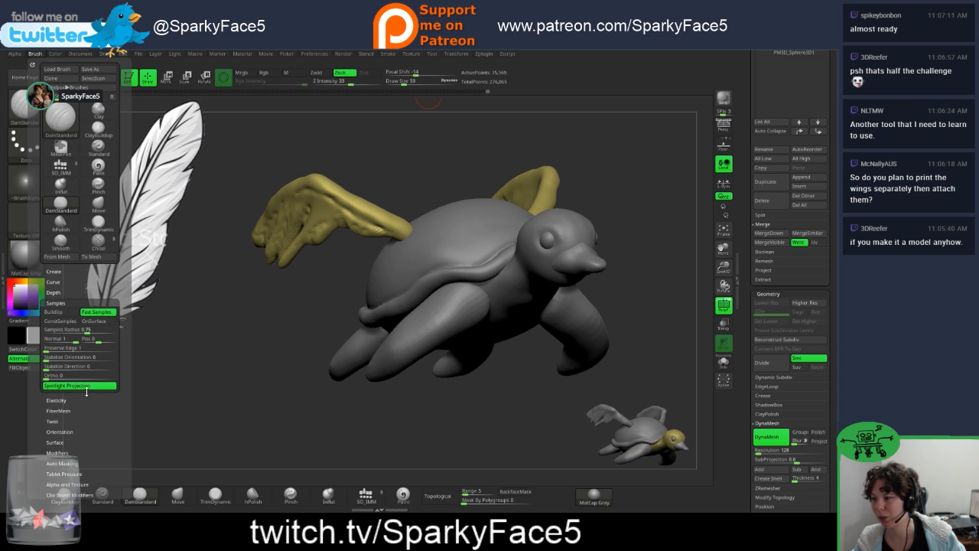
{"action": "left_click", "coordinate": [81, 386]}
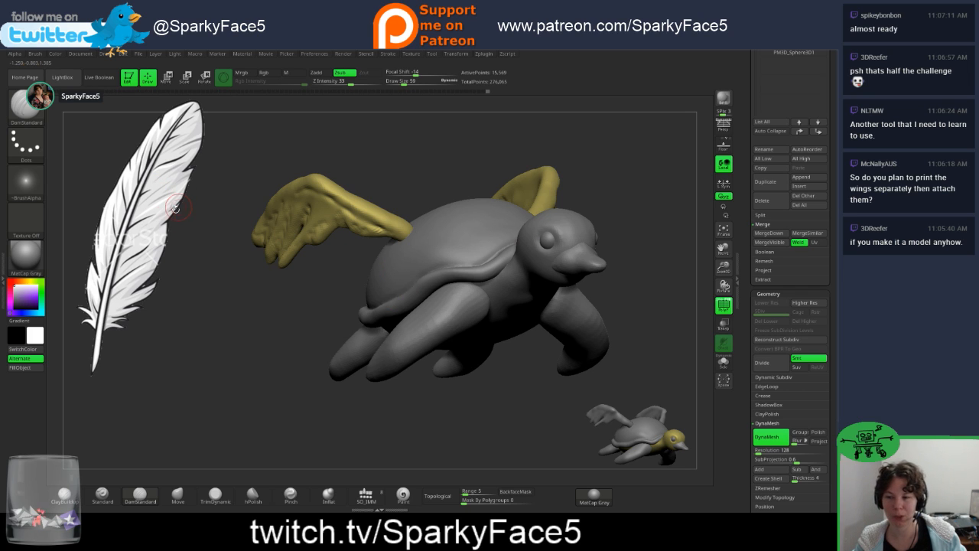
Step: Move the feather image in Spotlight to the canvas edge, clear of the model, and leave Spotlight editing
{"action": "left_click_drag", "start_coordinate": [150, 219], "coordinate": [466, 299]}
{"action": "key", "text": "z"}
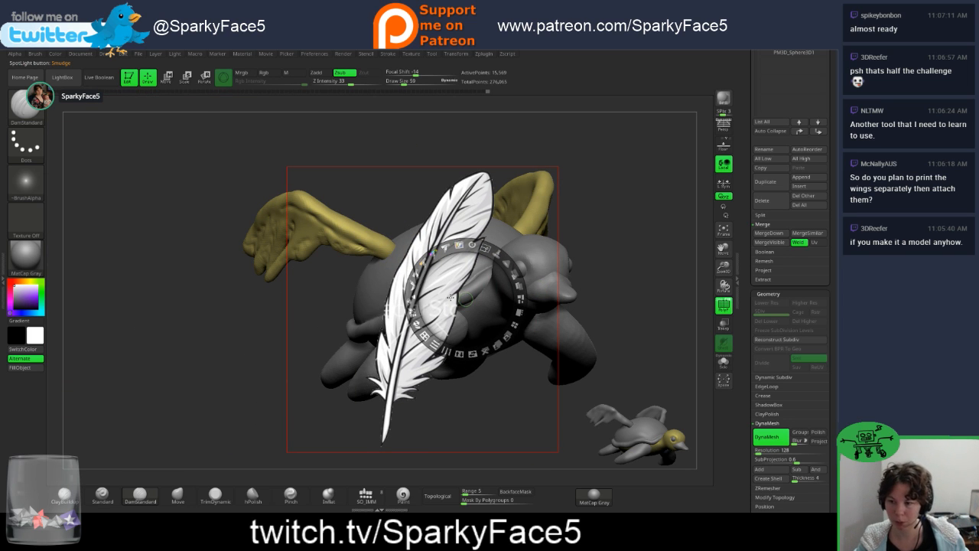
{"action": "left_click_drag", "start_coordinate": [443, 299], "coordinate": [136, 224]}
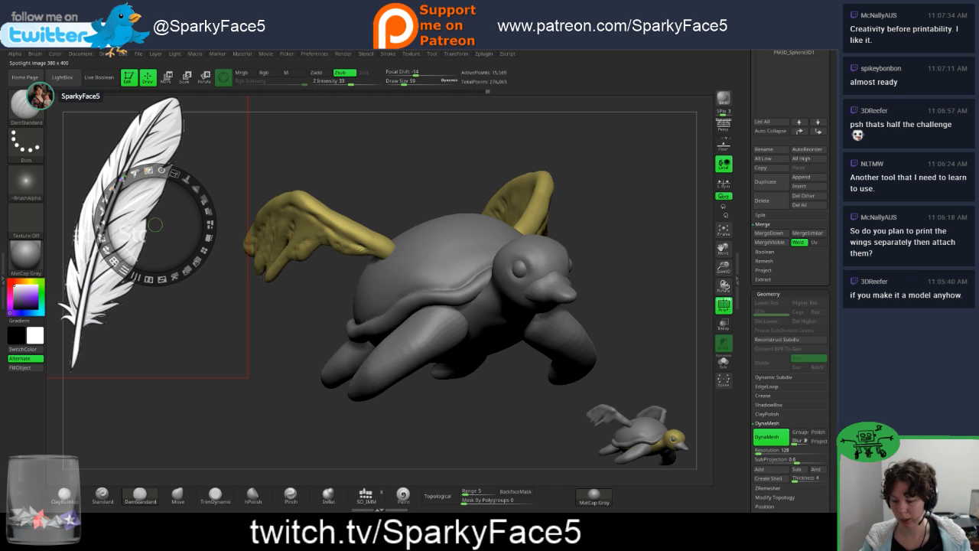
{"action": "key", "text": "z"}
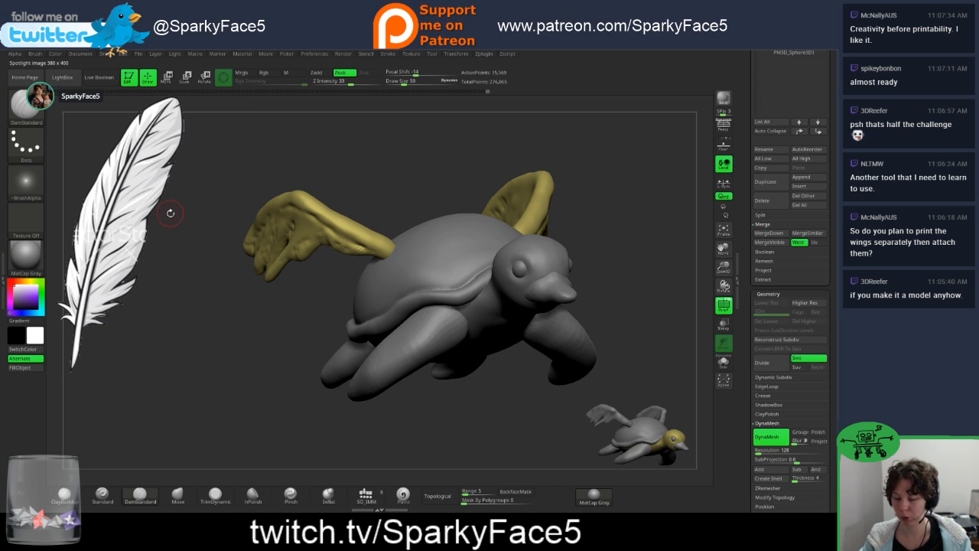
{"action": "key", "text": "z"}
{"action": "key", "text": "z"}
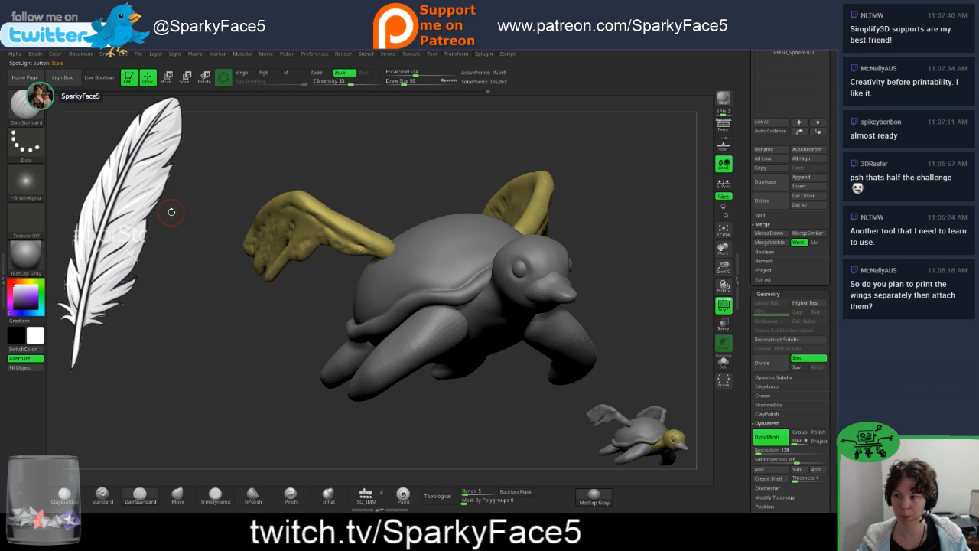
{"action": "key", "text": "z"}
{"action": "key", "text": "z"}
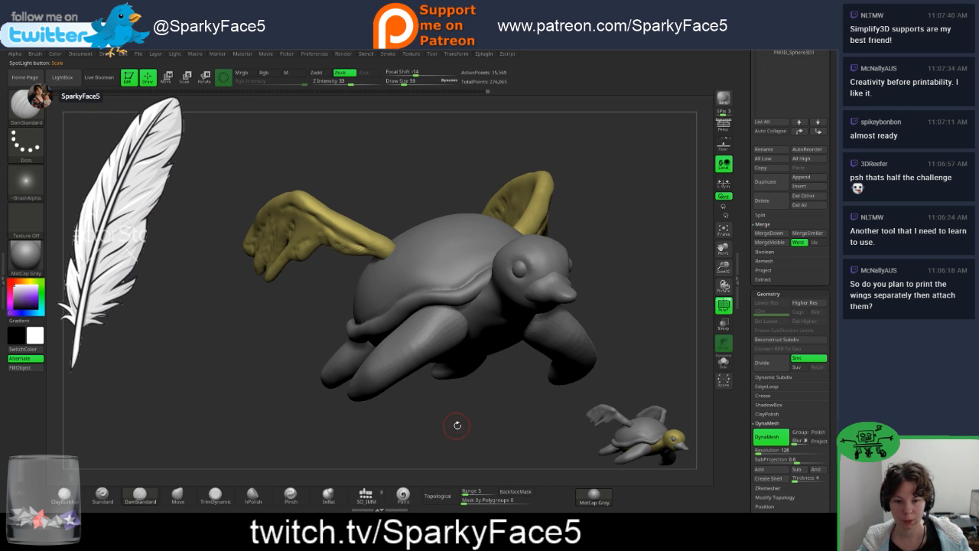
{"action": "mouse_move", "coordinate": [457, 426]}
{"action": "left_mouse_down"}
{"action": "mouse_move", "coordinate": [443, 422]}
{"action": "mouse_move", "coordinate": [525, 417]}
{"action": "mouse_move", "coordinate": [467, 421]}
{"action": "mouse_move", "coordinate": [475, 432]}
{"action": "left_mouse_up"}
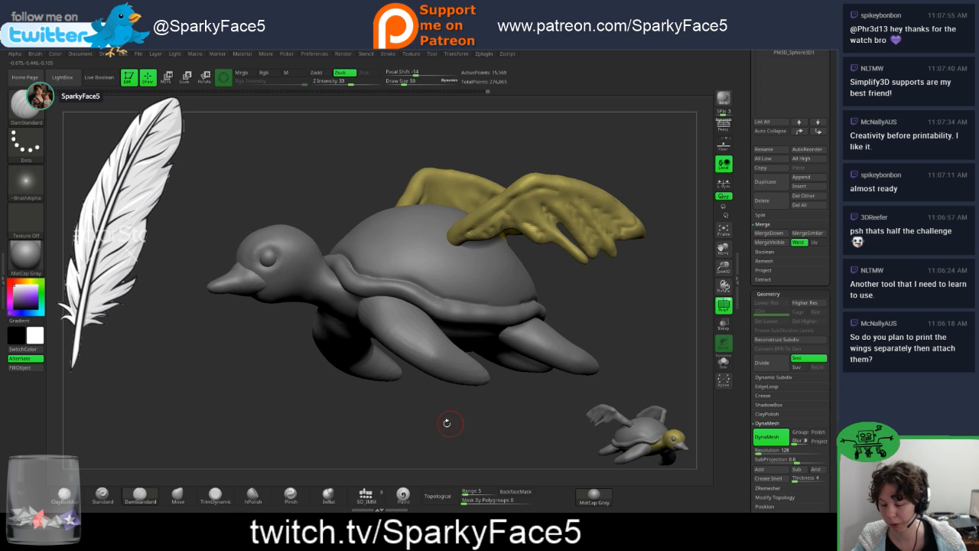
{"action": "left_click_drag", "start_coordinate": [433, 419], "coordinate": [436, 428]}
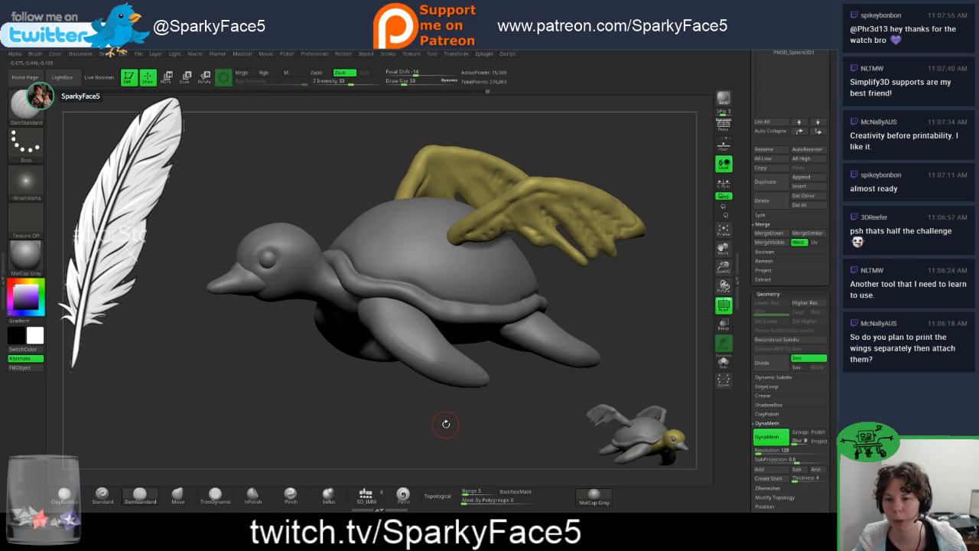
{"action": "left_click_drag", "start_coordinate": [446, 423], "coordinate": [450, 421]}
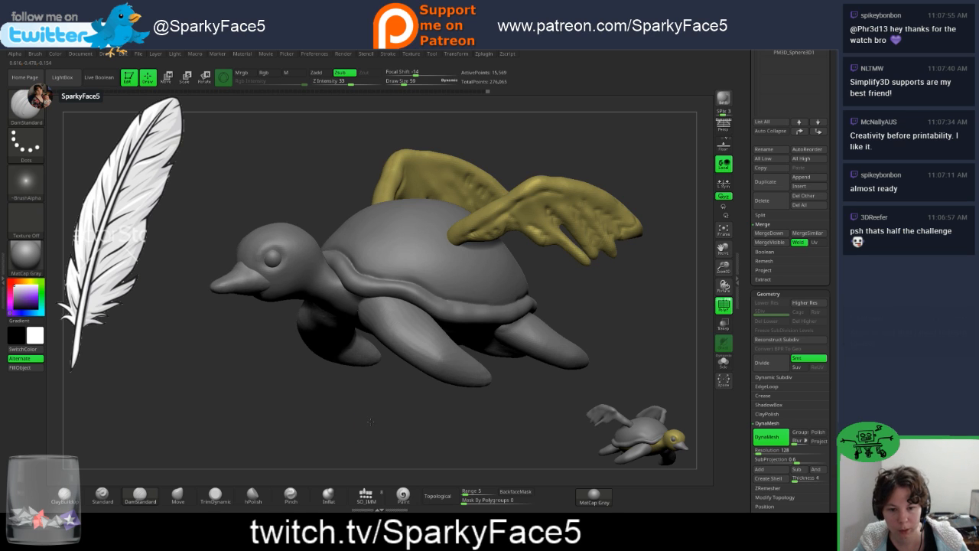
{"action": "left_click_drag", "start_coordinate": [364, 424], "coordinate": [370, 419]}
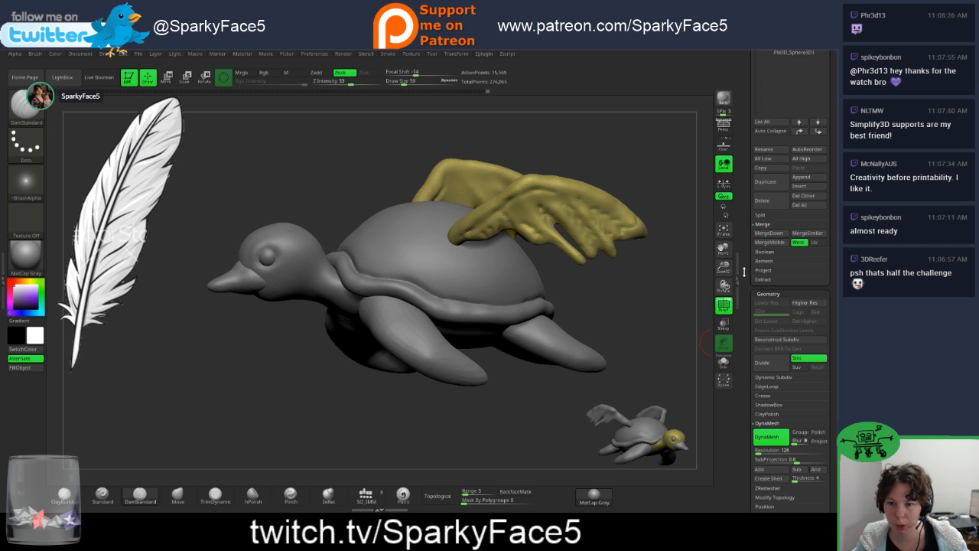
Step: Save the tool as turducken t1 in the turducken folder on the NAS (N:) drive, replacing the existing file
{"action": "left_click_drag", "start_coordinate": [746, 260], "coordinate": [755, 214]}
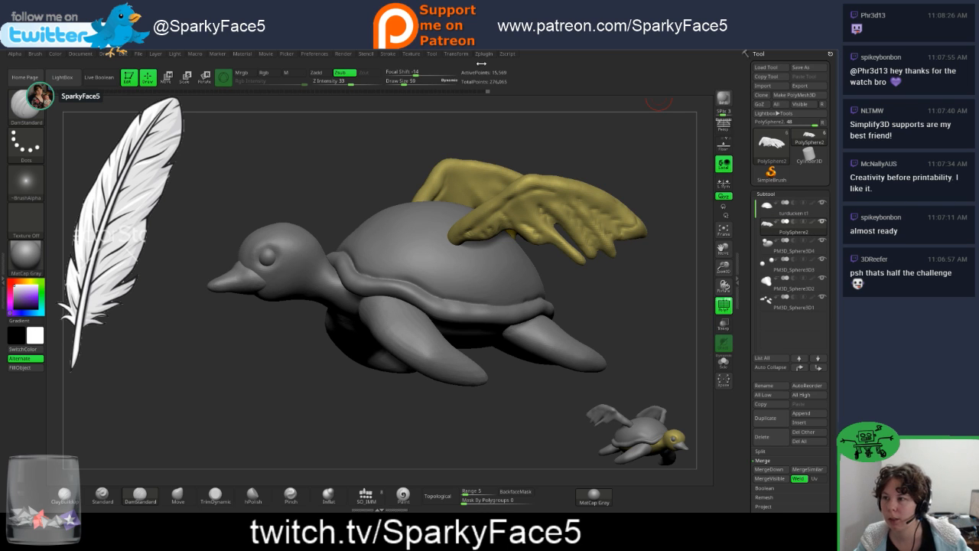
{"action": "left_click", "coordinate": [800, 67]}
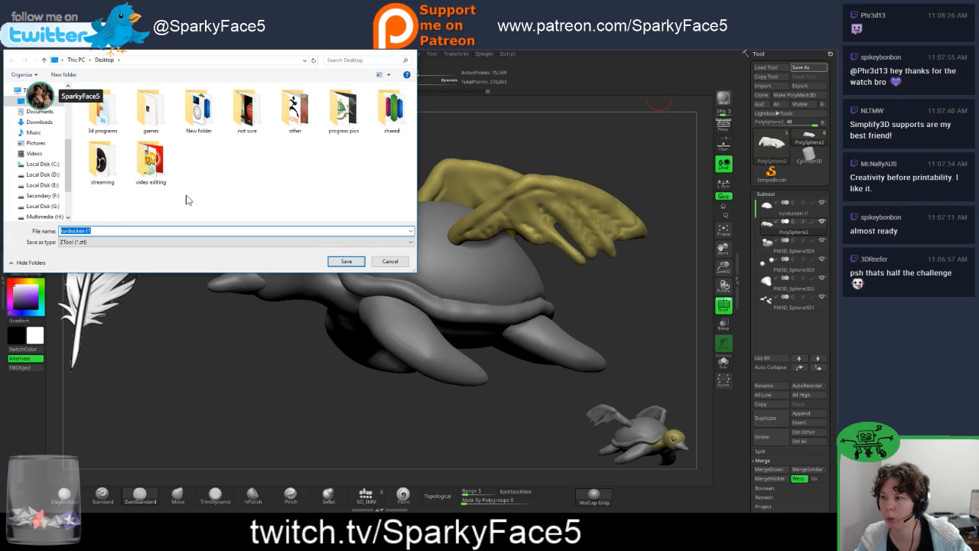
{"action": "scroll", "coordinate": [60, 162], "scroll_direction": "down", "scroll_amount": 2}
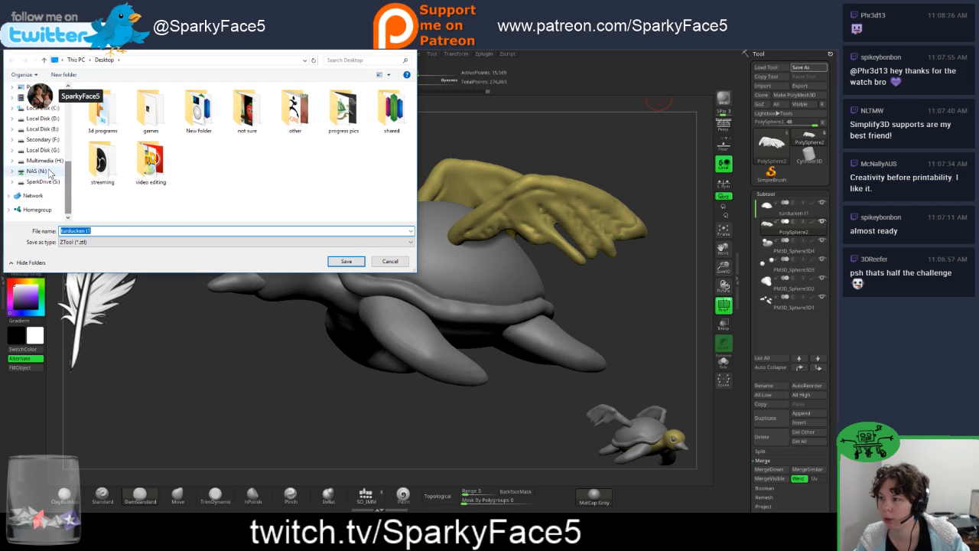
{"action": "left_click", "coordinate": [64, 170]}
{"action": "double_click", "coordinate": [116, 137]}
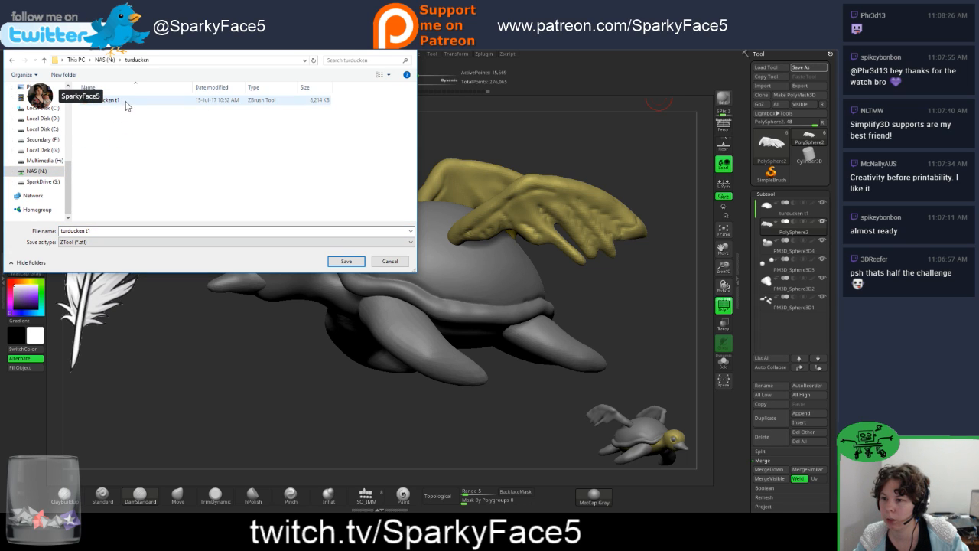
{"action": "left_click", "coordinate": [126, 102]}
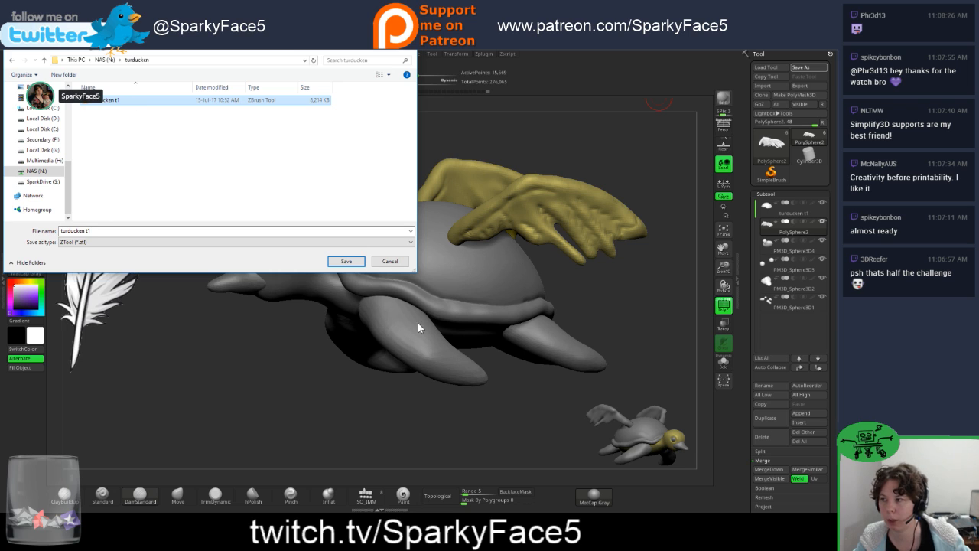
{"action": "left_click", "coordinate": [352, 261]}
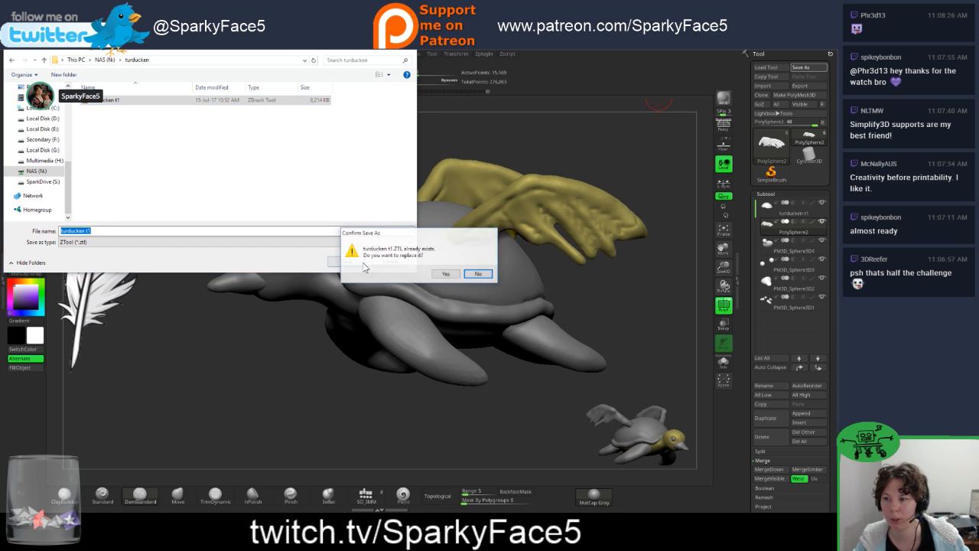
{"action": "left_click", "coordinate": [446, 275]}
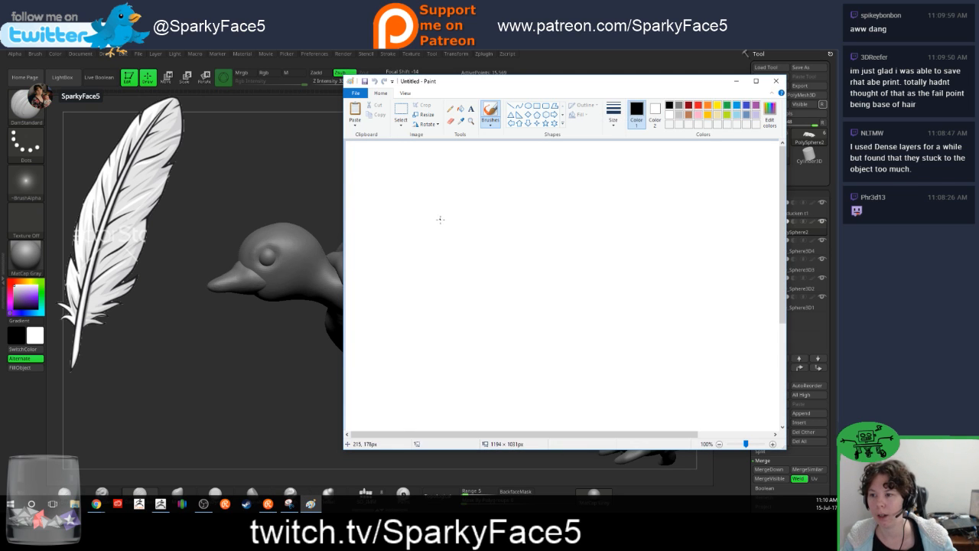
Step: Switch to Paint and handwrite the streamer's social media handle in black on the blank canvas, preceded by an @ sign
{"action": "mouse_move", "coordinate": [433, 222]}
{"action": "left_mouse_down"}
{"action": "mouse_move", "coordinate": [421, 215]}
{"action": "mouse_move", "coordinate": [442, 234]}
{"action": "left_mouse_up"}
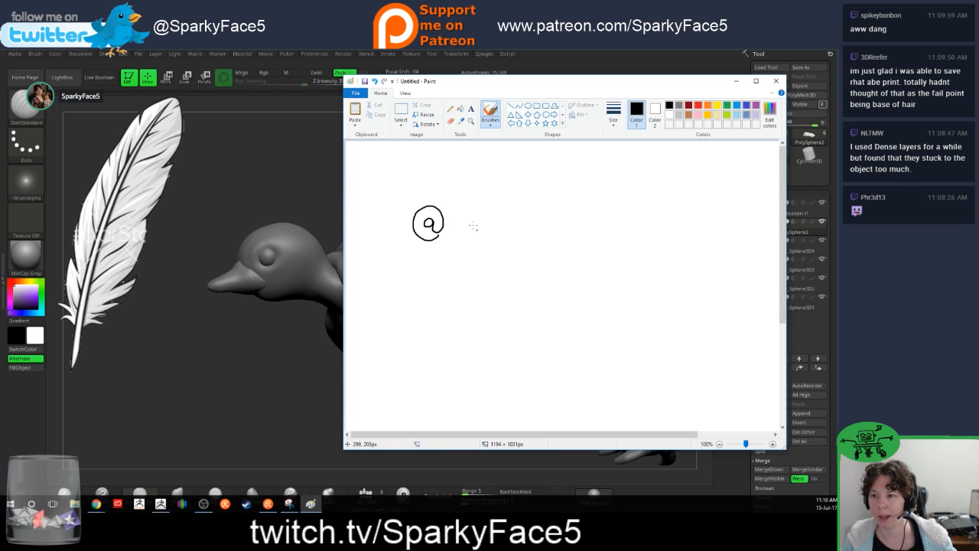
{"action": "left_click_drag", "start_coordinate": [489, 215], "coordinate": [464, 239]}
{"action": "mouse_move", "coordinate": [496, 233]}
{"action": "left_mouse_down"}
{"action": "mouse_move", "coordinate": [494, 250]}
{"action": "mouse_move", "coordinate": [494, 241]}
{"action": "left_mouse_up"}
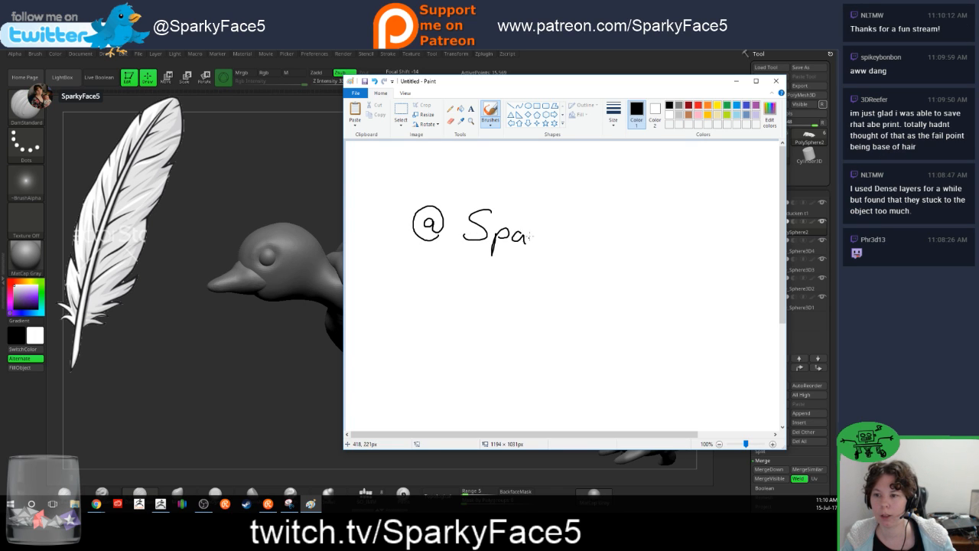
{"action": "left_click_drag", "start_coordinate": [546, 214], "coordinate": [545, 242]}
{"action": "mouse_move", "coordinate": [546, 234]}
{"action": "left_mouse_down"}
{"action": "mouse_move", "coordinate": [559, 241]}
{"action": "mouse_move", "coordinate": [554, 260]}
{"action": "mouse_move", "coordinate": [589, 205]}
{"action": "mouse_move", "coordinate": [610, 203]}
{"action": "mouse_move", "coordinate": [602, 221]}
{"action": "mouse_move", "coordinate": [628, 241]}
{"action": "mouse_move", "coordinate": [653, 227]}
{"action": "mouse_move", "coordinate": [650, 246]}
{"action": "left_mouse_up"}
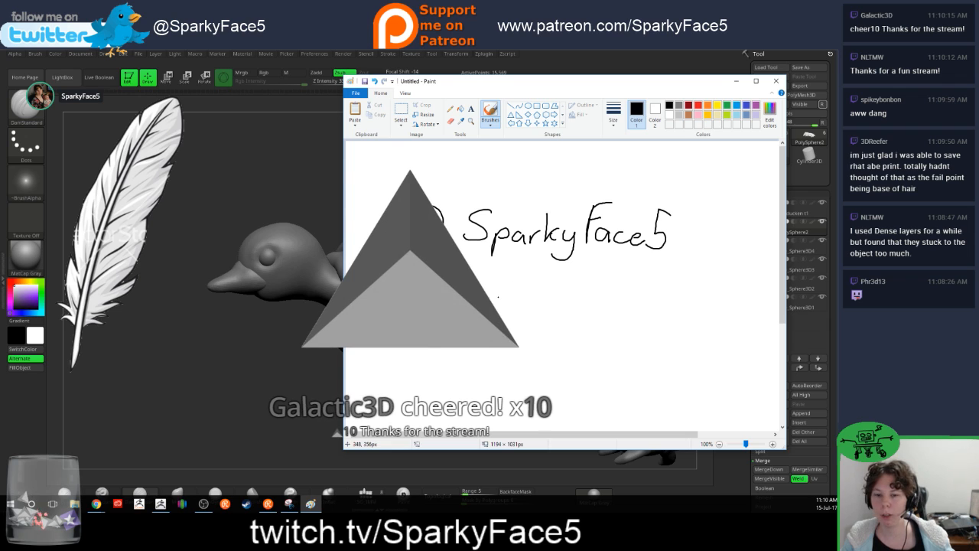